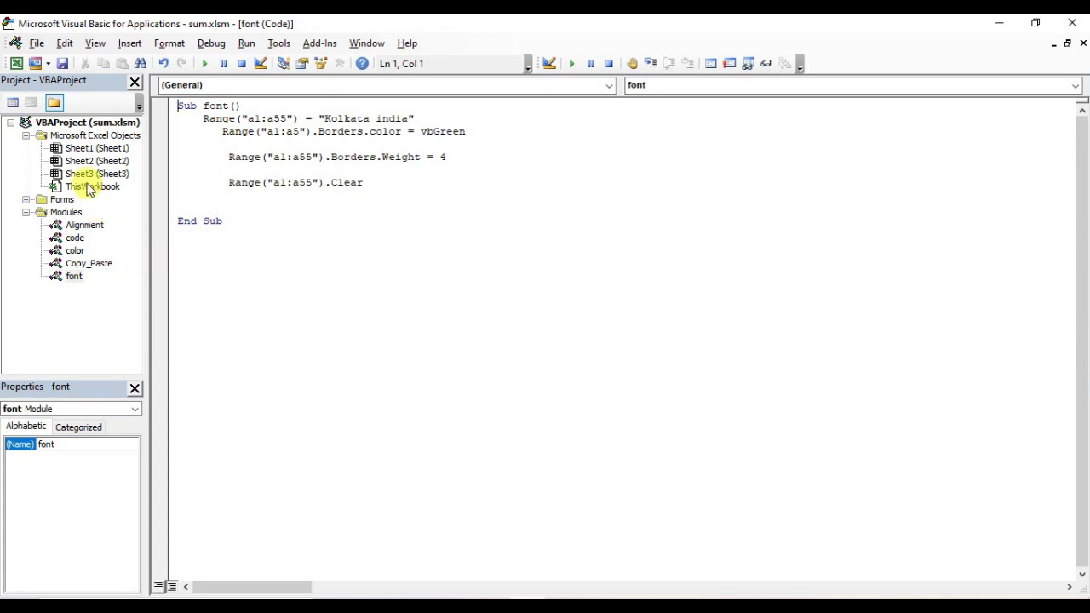
Step: Restore the VBA editor window and bring Excel's Sheet1 with the names to the front
double_click(874, 26)
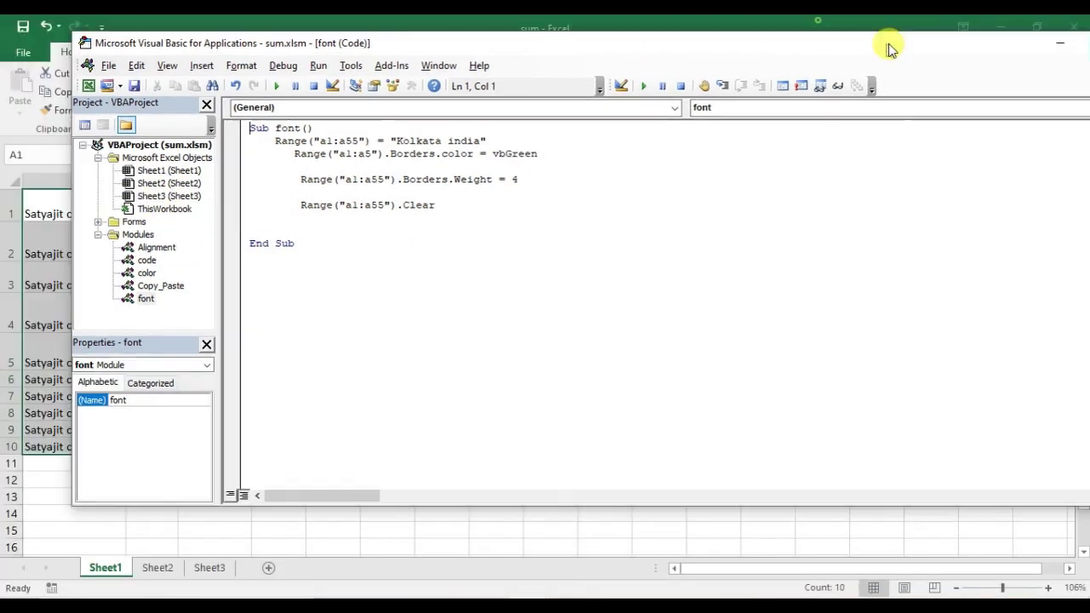
click(149, 206)
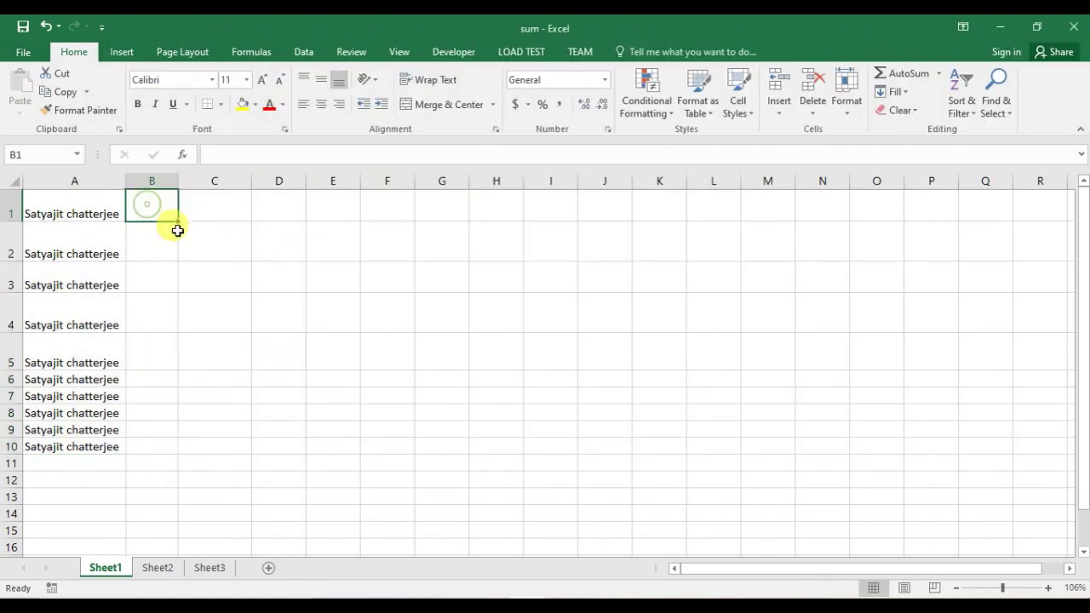
Step: Select the names in A1:A10 and close the Font Color choices without applying a colour
drag(63, 215, 76, 430)
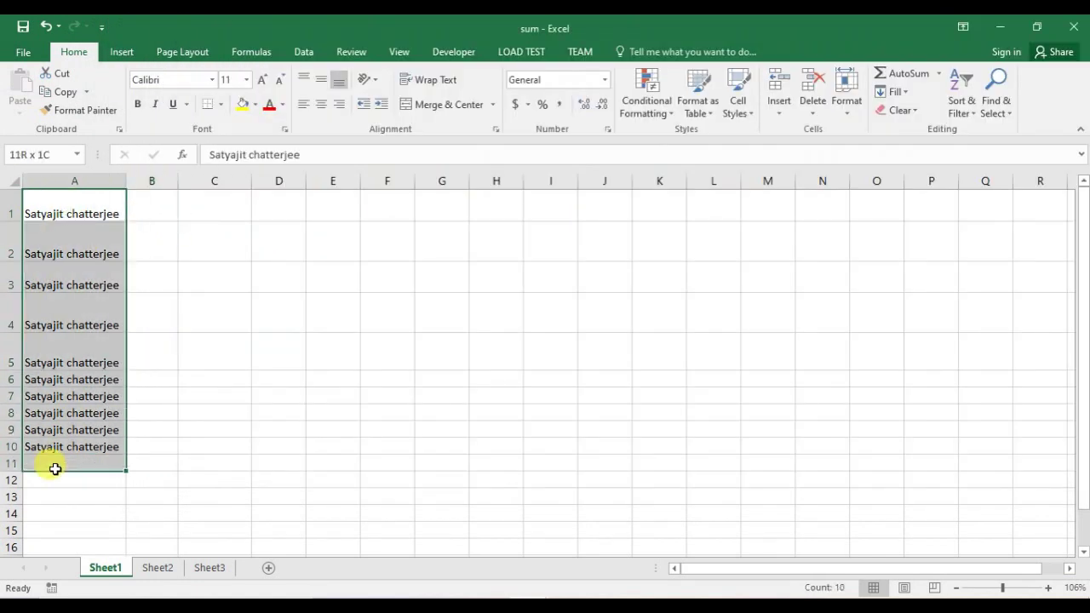
click(282, 380)
drag(42, 204, 47, 444)
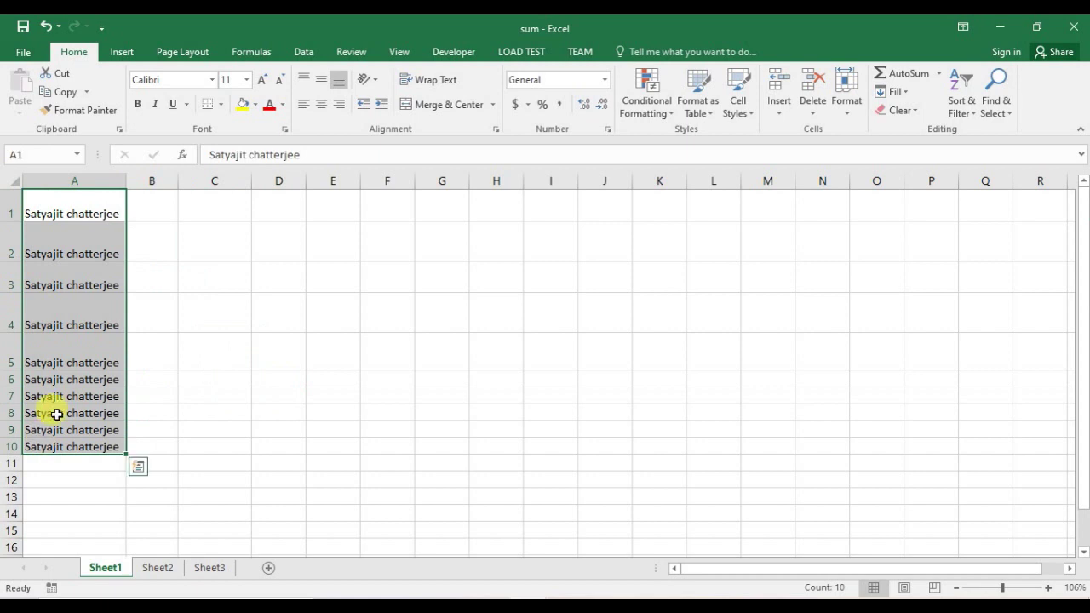
click(283, 106)
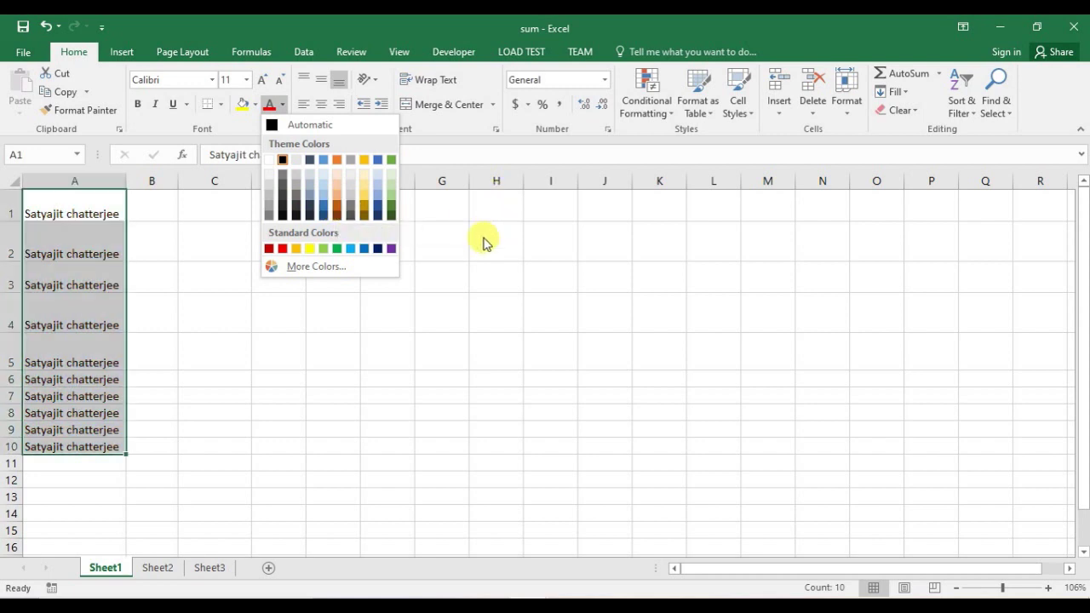
click(438, 205)
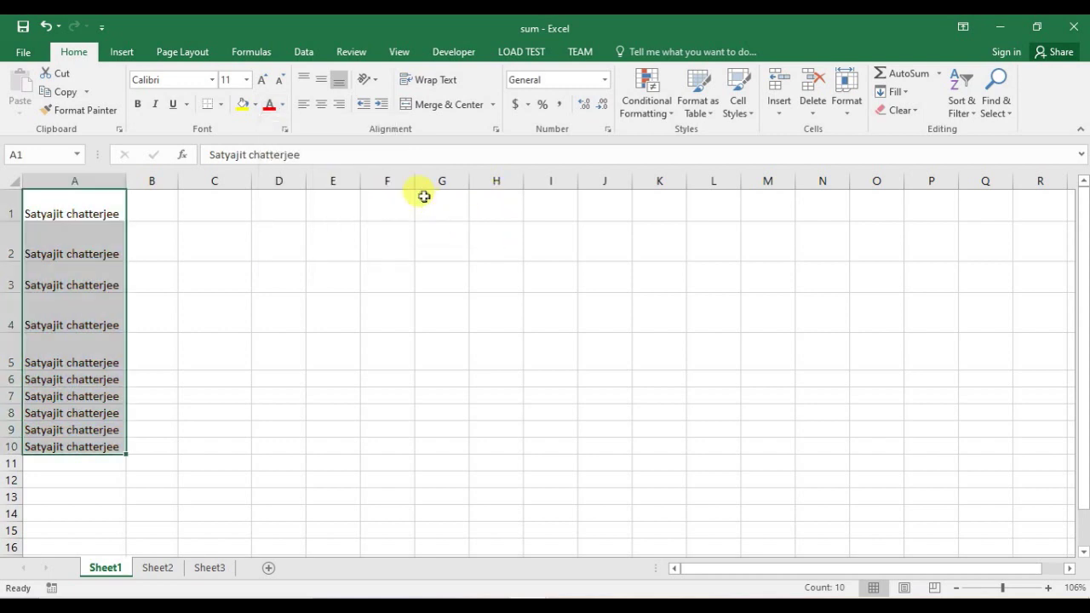
Step: Deselect the range and reopen the Visual Basic editor on the color module
click(182, 228)
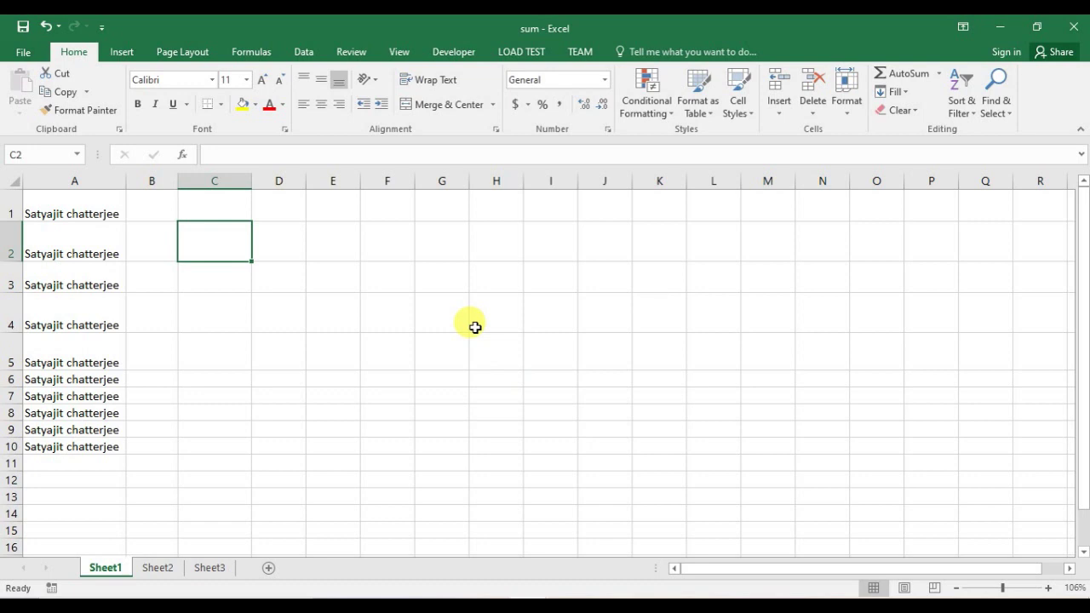
key(alt+F11)
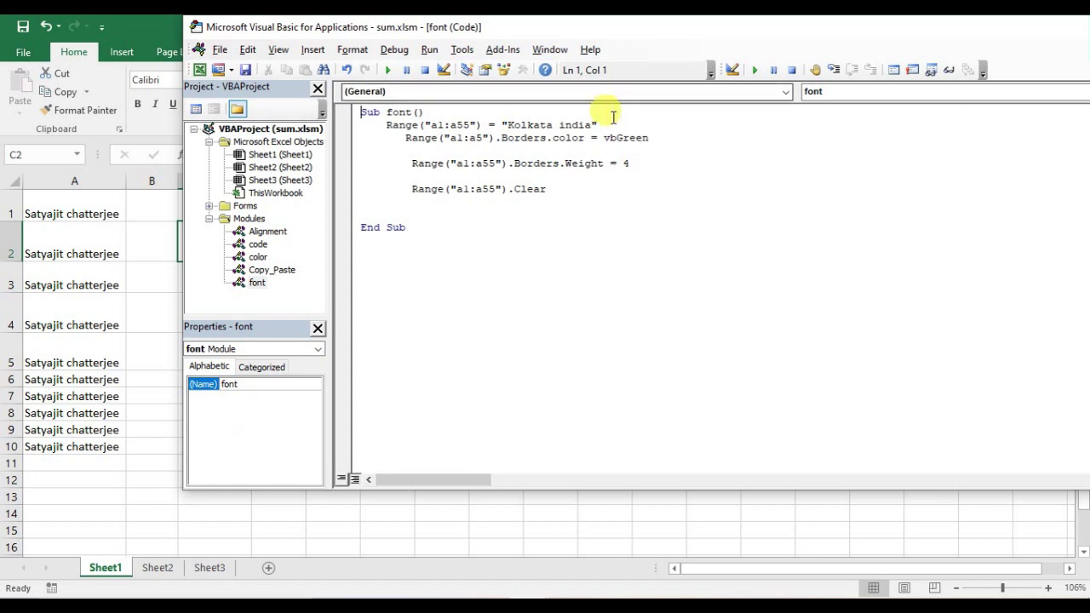
click(260, 257)
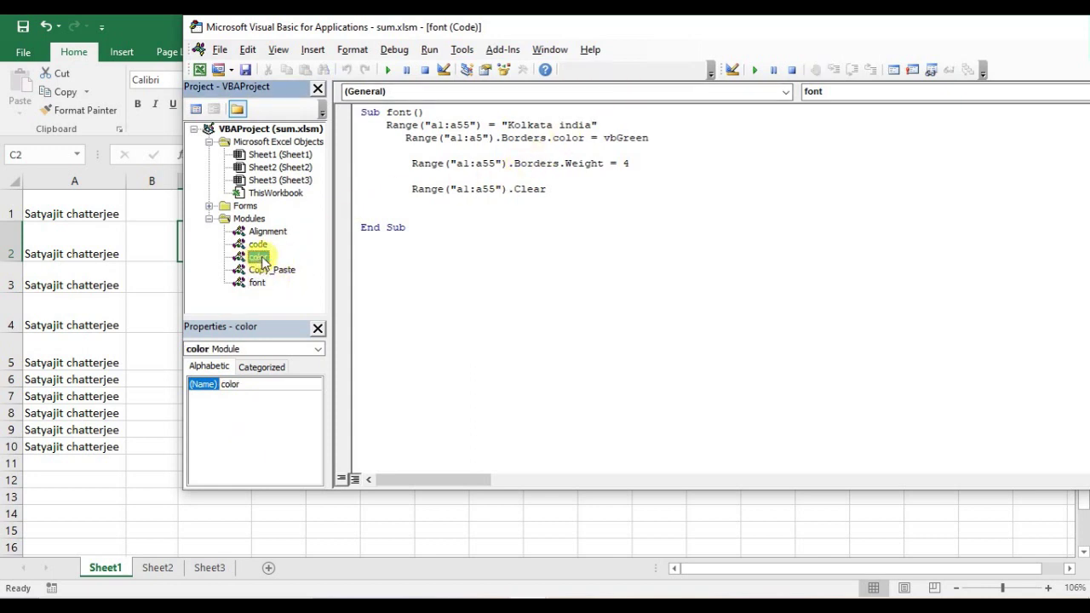
Step: Open the color module's code and place the cursor inside the empty Sub color() body
double_click(261, 257)
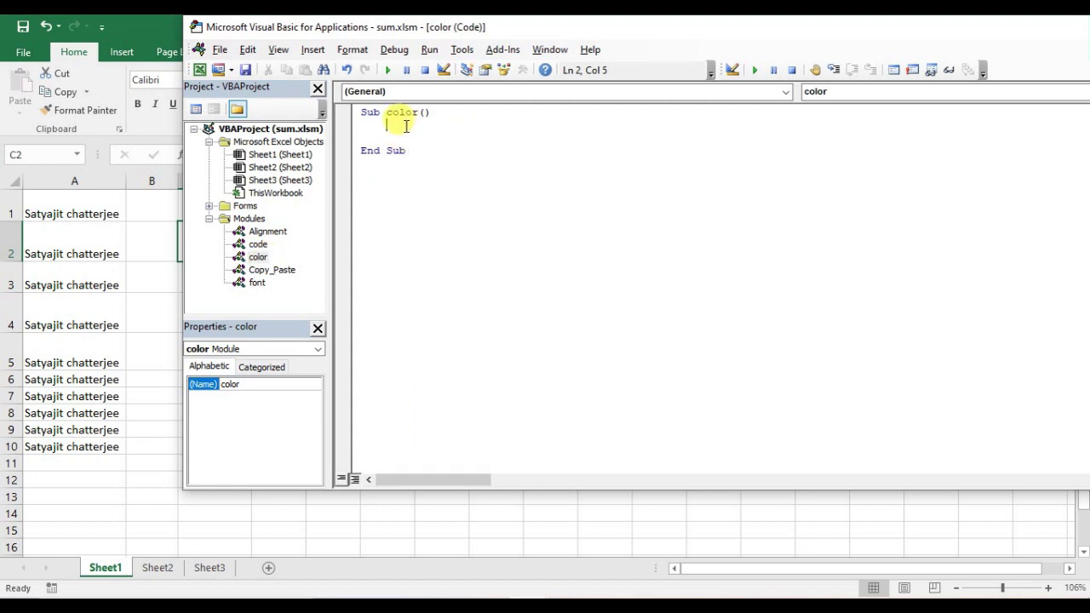
drag(361, 112, 424, 112)
click(372, 113)
double_click(371, 113)
double_click(402, 114)
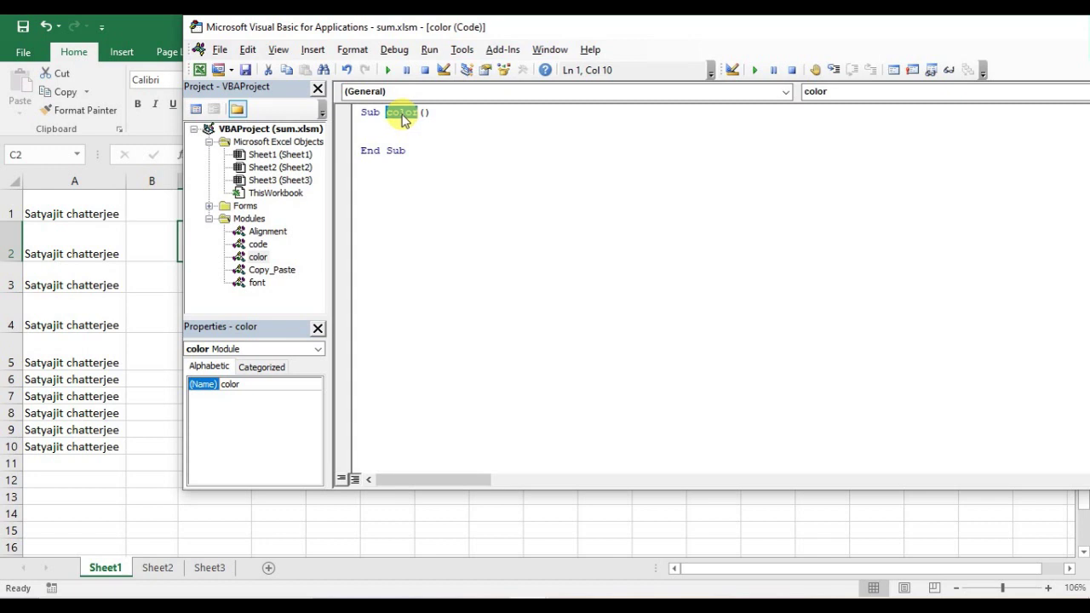
click(411, 133)
click(414, 129)
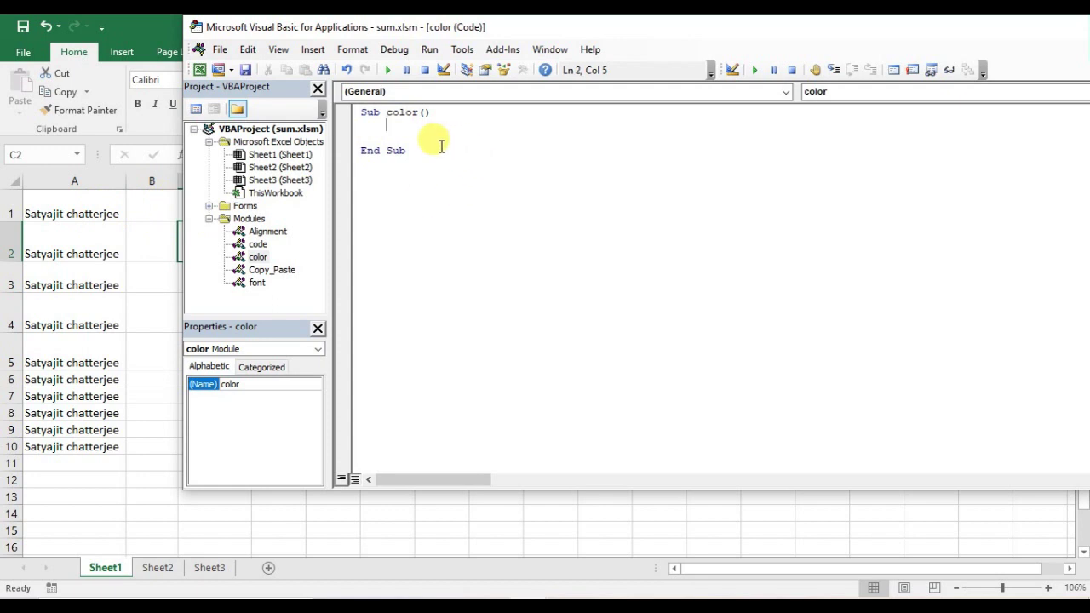
Step: Check the range A1 to A10 in Excel, then return to the macro editor
click(68, 215)
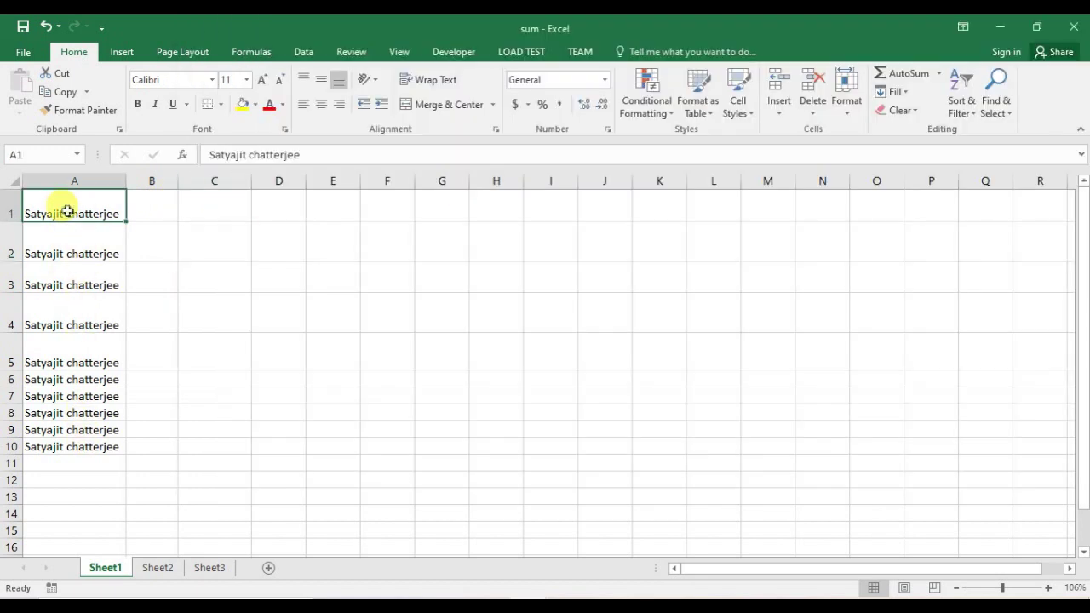
click(63, 445)
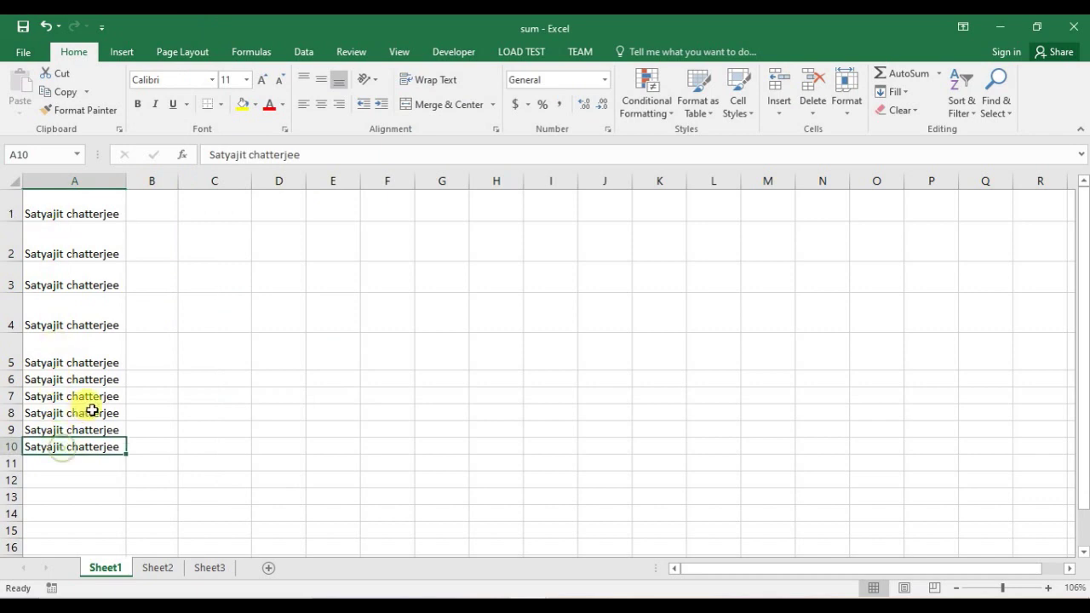
click(81, 208)
key(alt+Tab)
click(452, 238)
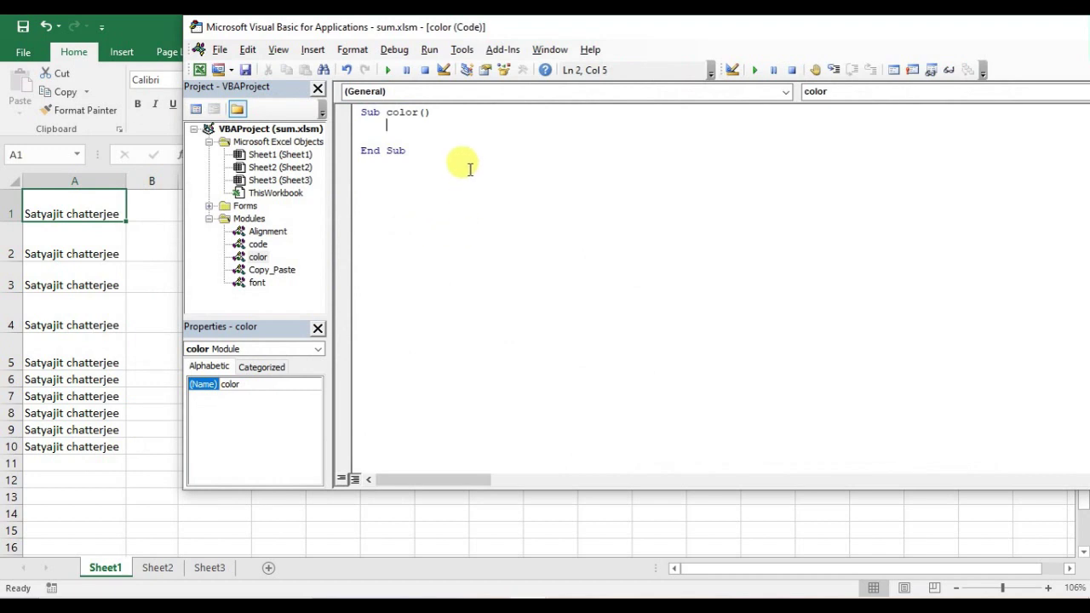
Step: Write Range("A1:a10").Font.Color = vbGreen on line 2 of the color macro
text(range)
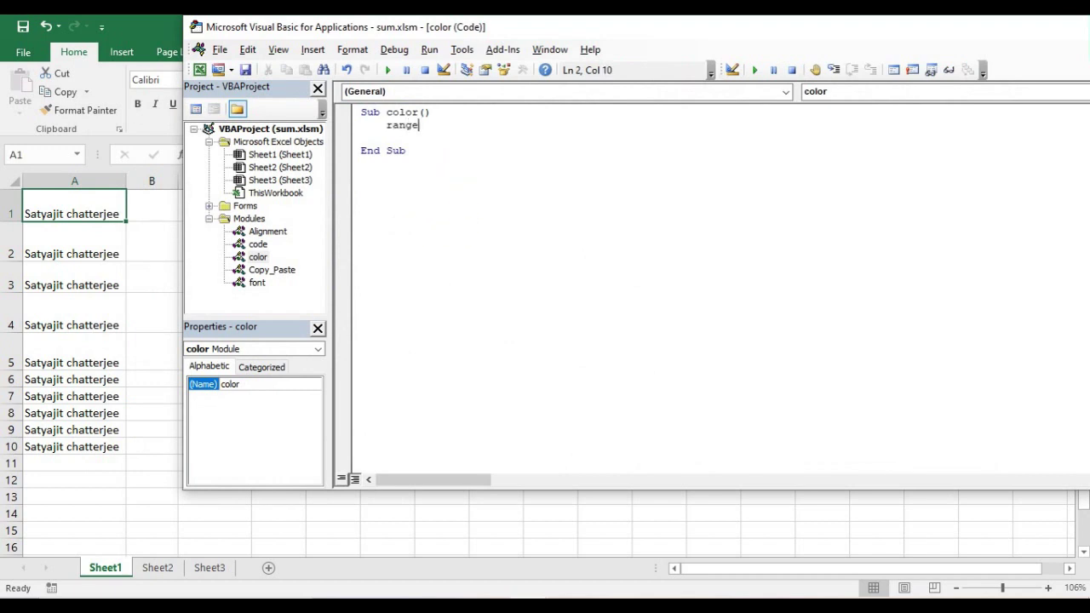
text(()
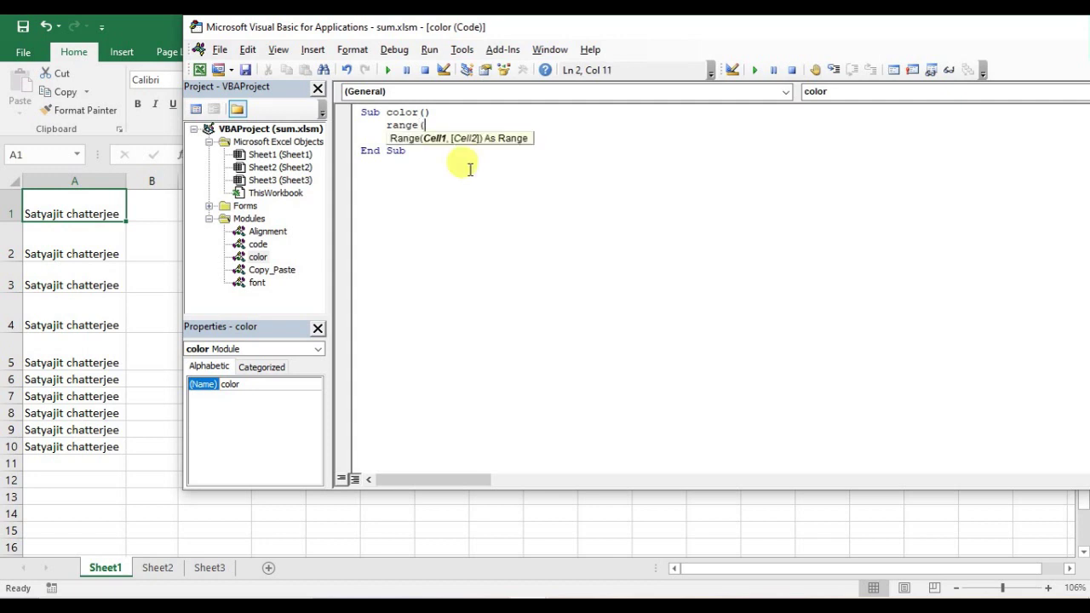
text("A)
key(BackSpace)
key(BackSpace)
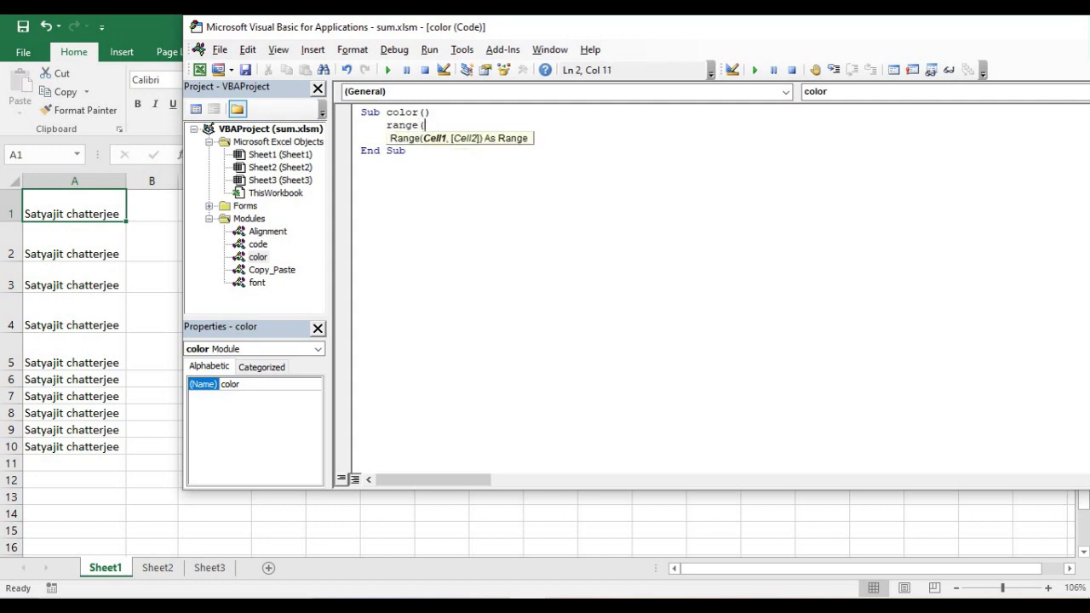
text(")
text("A1)
text(:)
text(a10)
text())
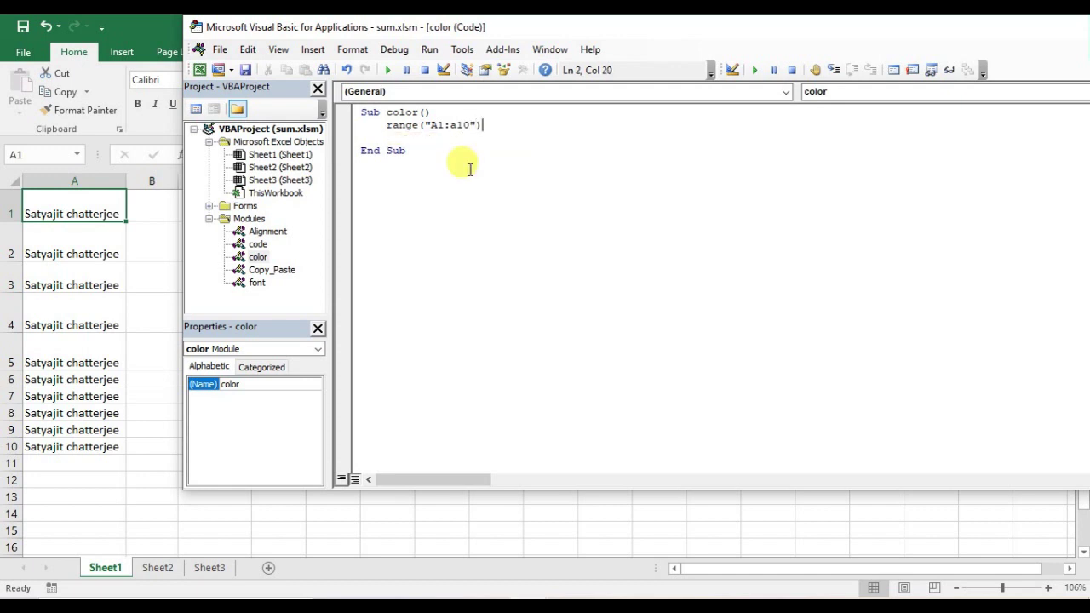
text(.)
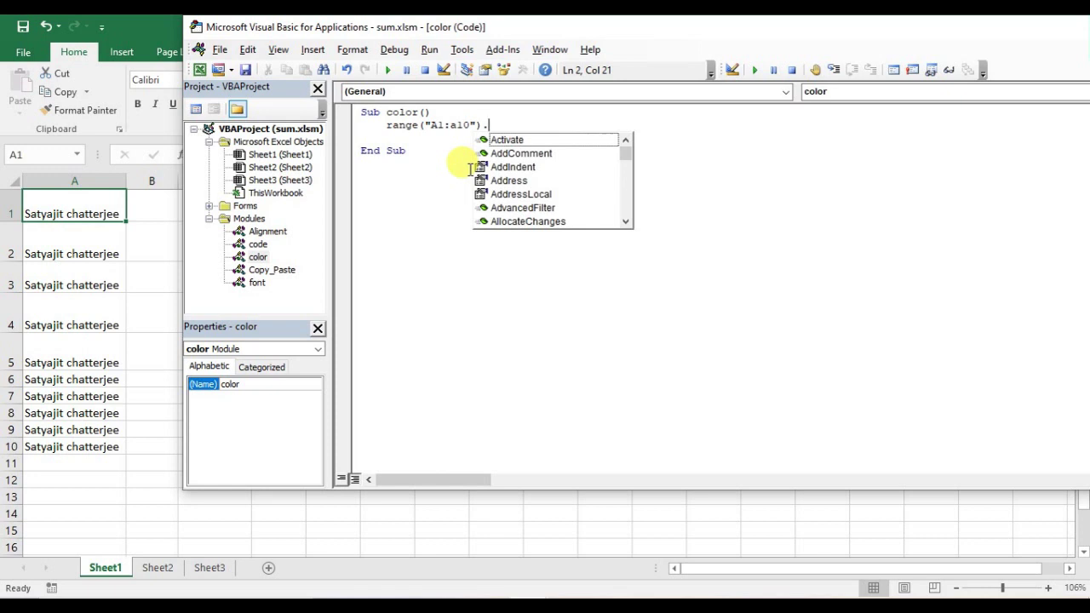
text(Font)
key(Escape)
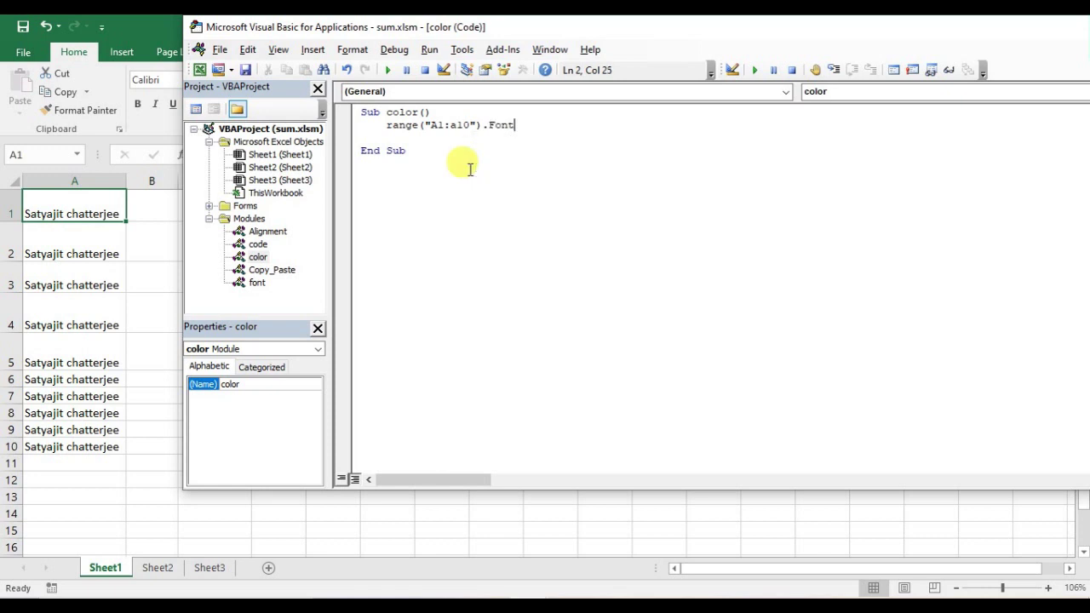
text(.)
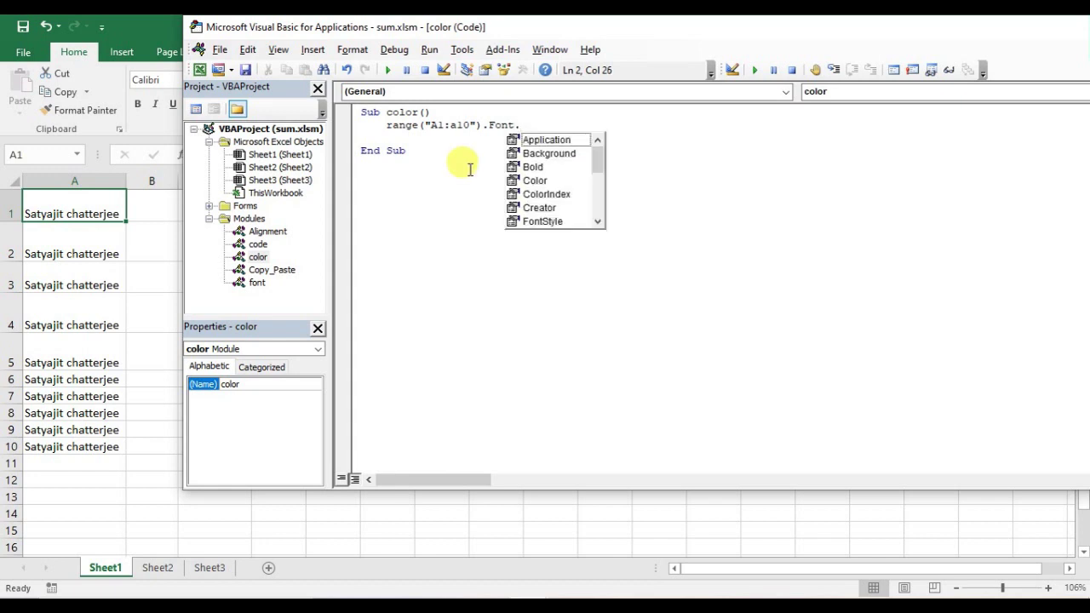
text(colo)
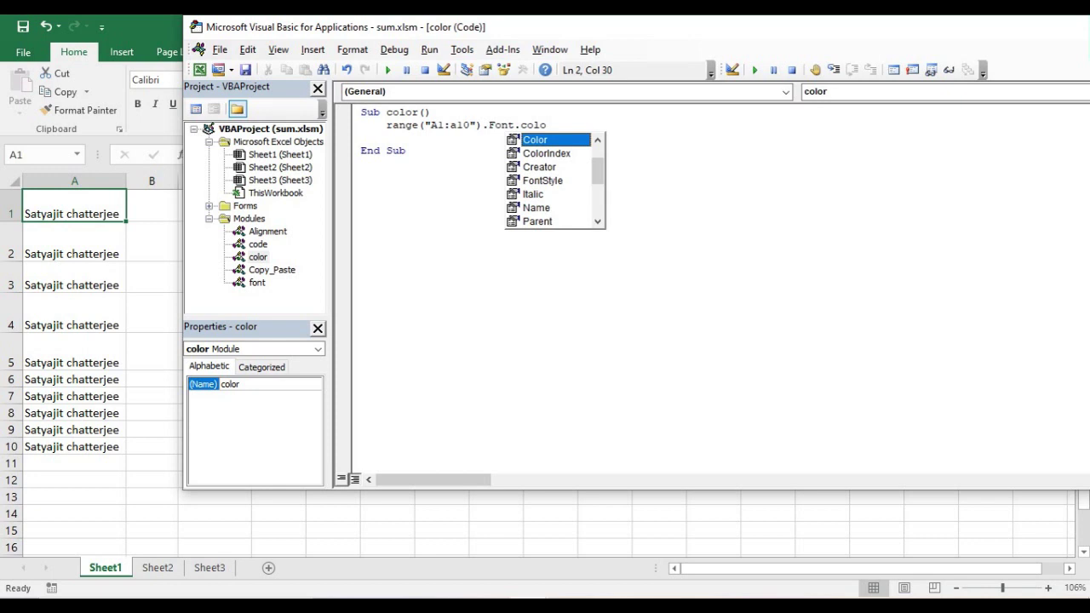
key(Tab)
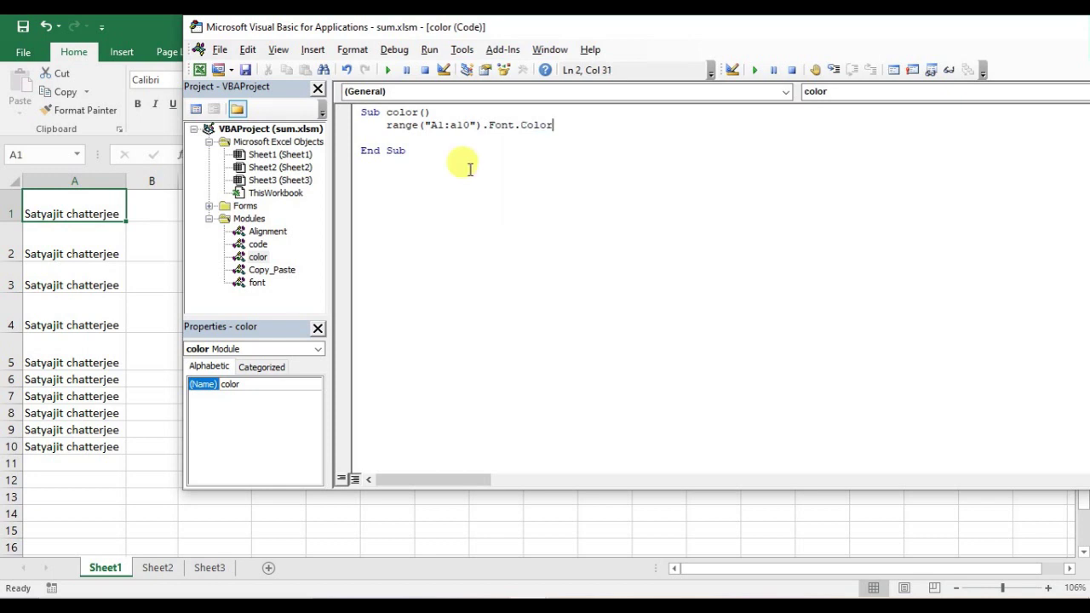
text(=)
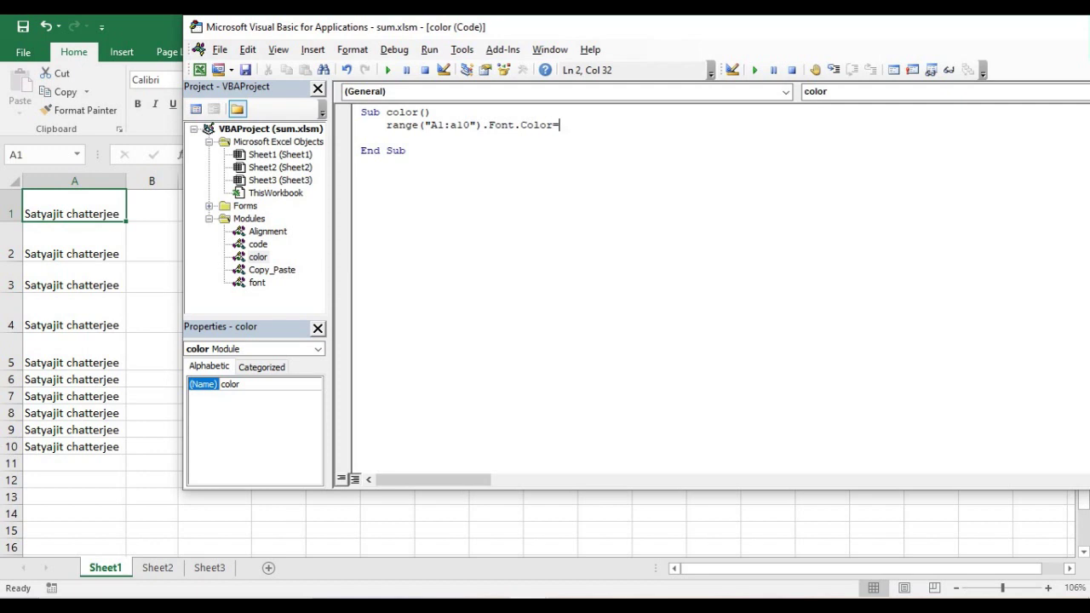
text(vbgreen)
text(())
key(BackSpace)
key(BackSpace)
key(Return)
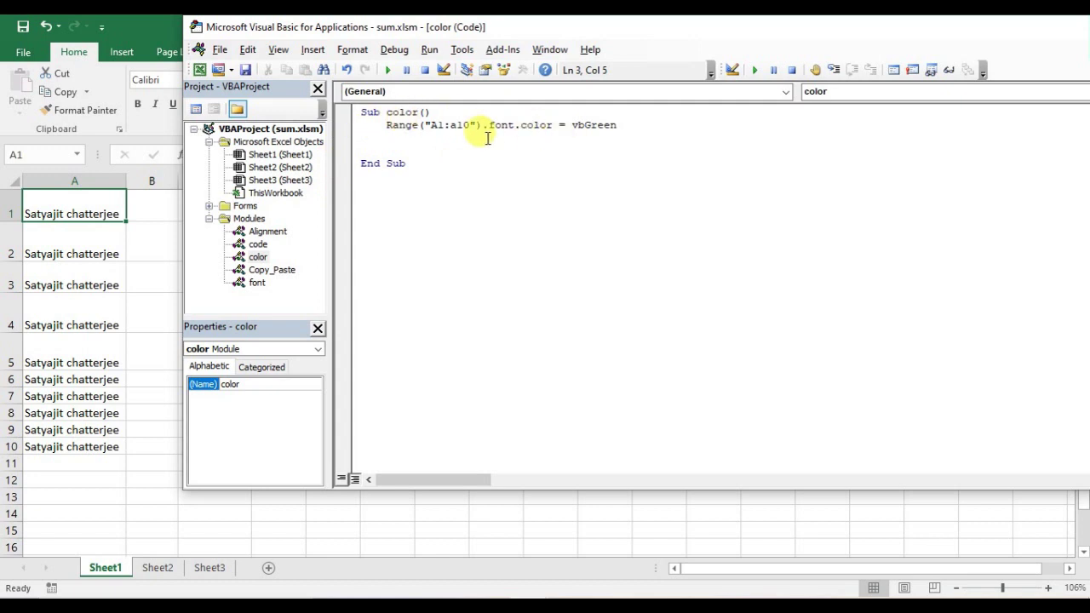
drag(386, 126, 632, 124)
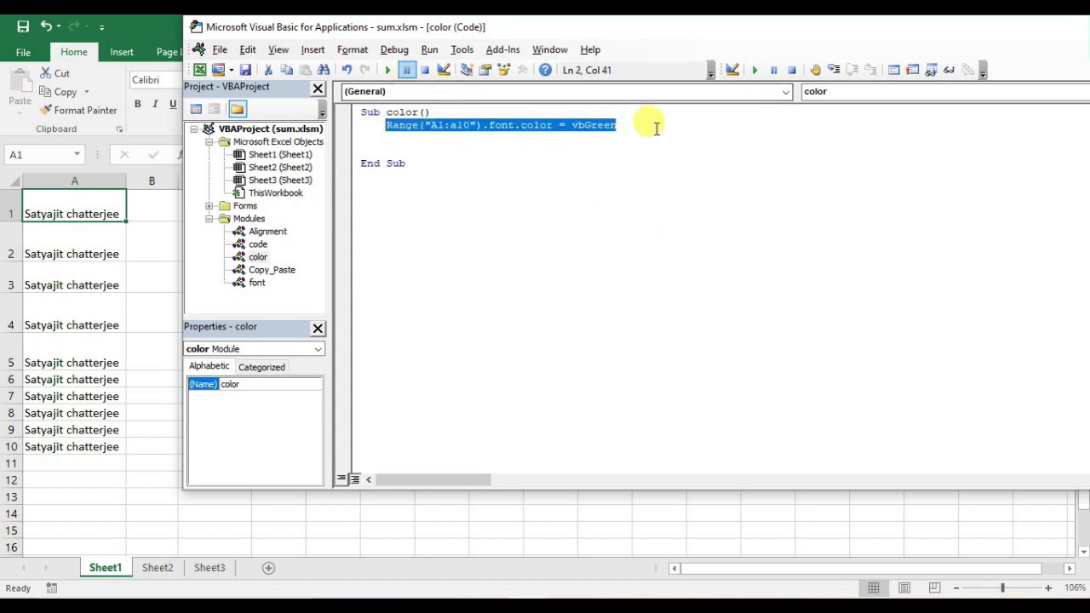
Step: Copy the vbGreen Range line and paste it twice below
drag(645, 127, 401, 134)
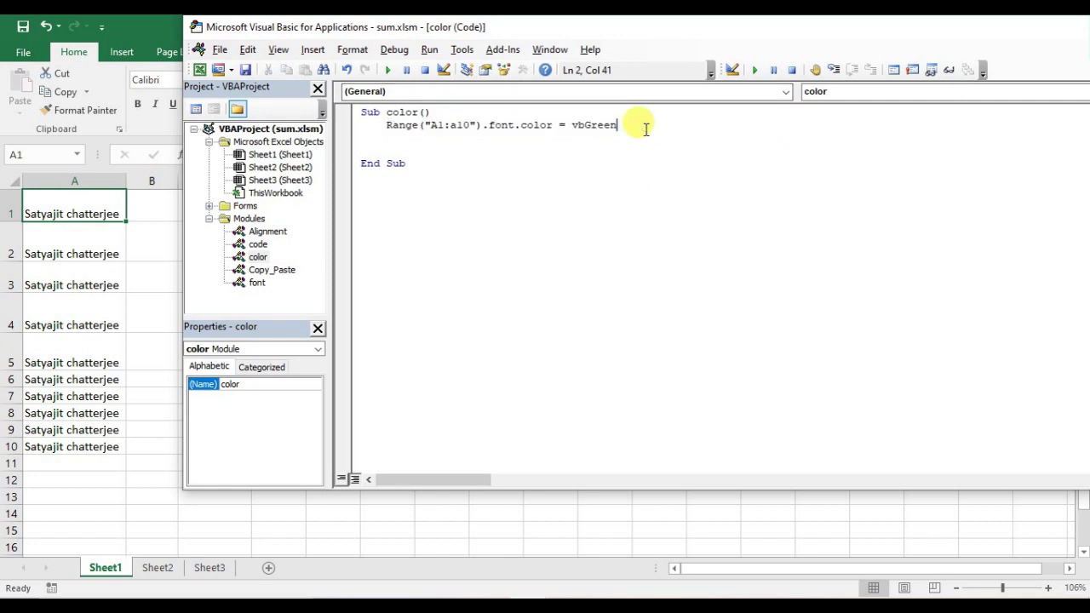
key(ctrl+c)
click(389, 142)
key(ctrl+v)
key(Return)
key(ctrl+v)
Step: Change the pasted copies to vbRed and vbBlack
drag(616, 138, 572, 138)
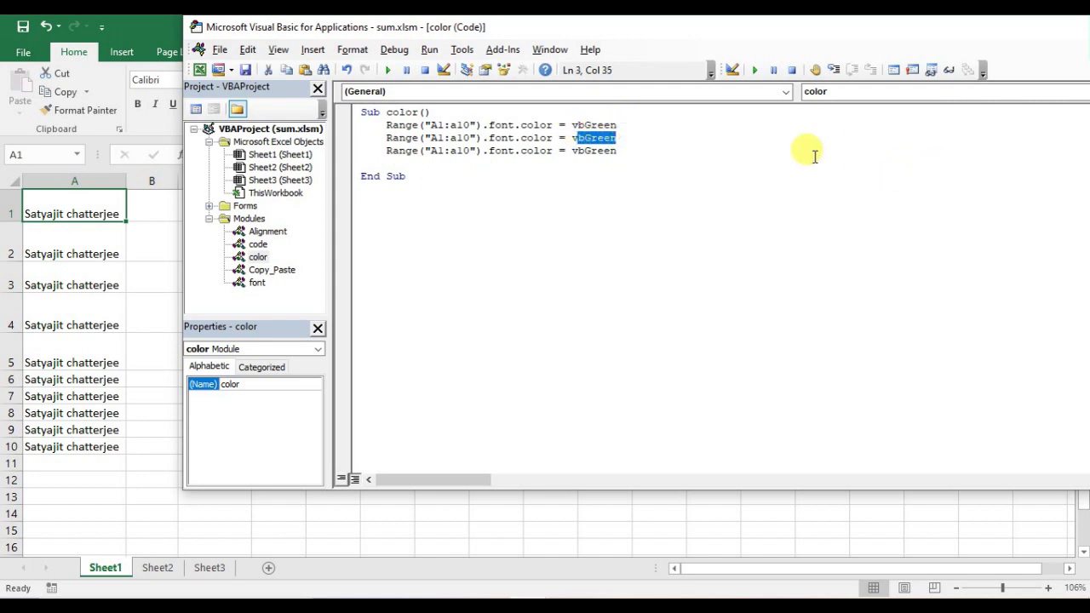
drag(617, 138, 592, 138)
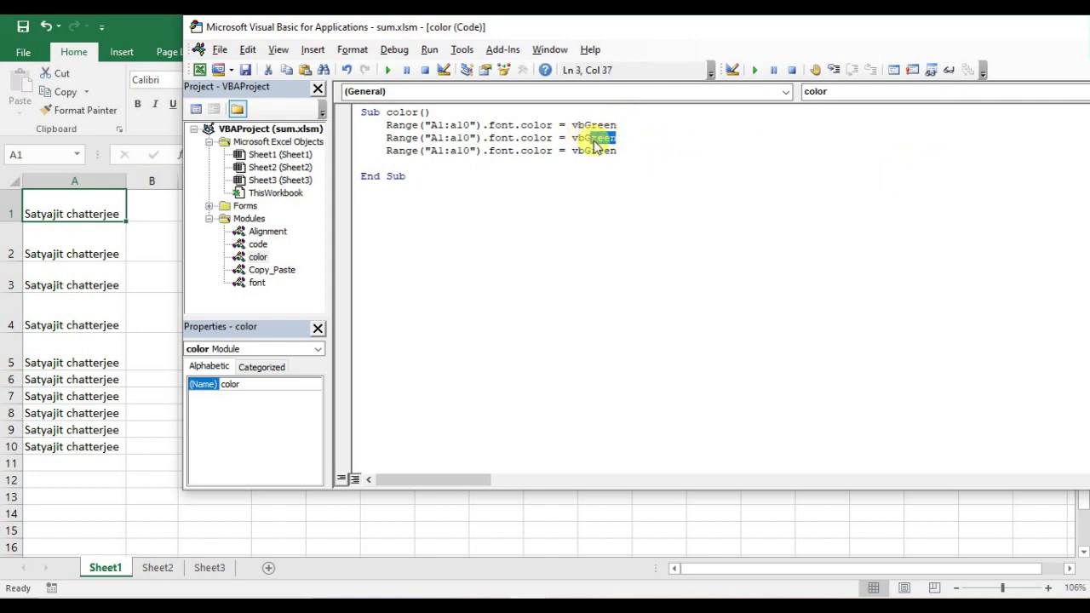
key(BackSpace)
text(Red)
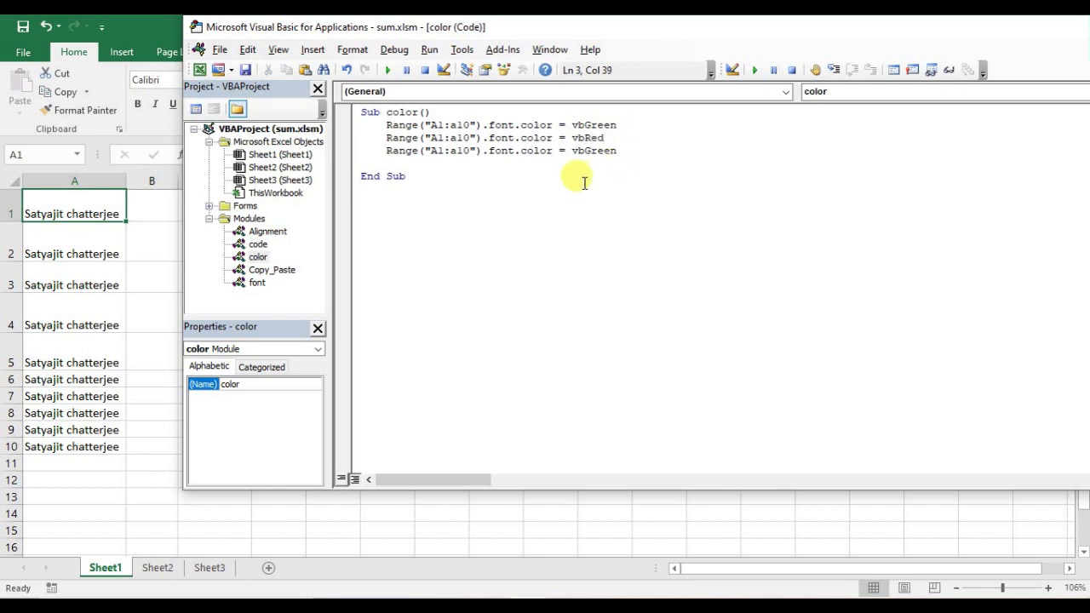
drag(616, 151, 583, 150)
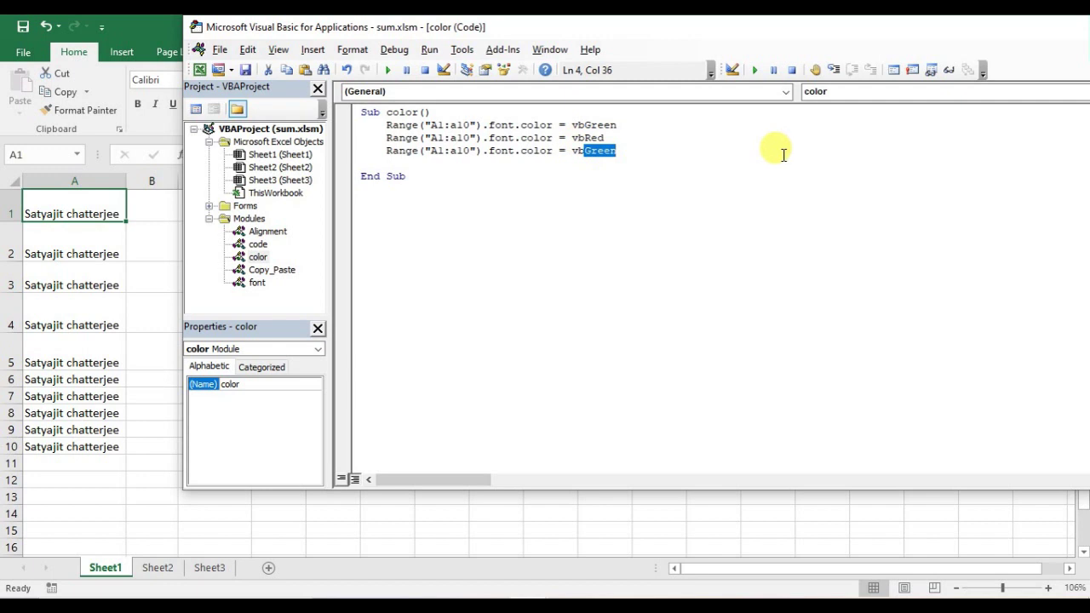
text(Black)
key(Return)
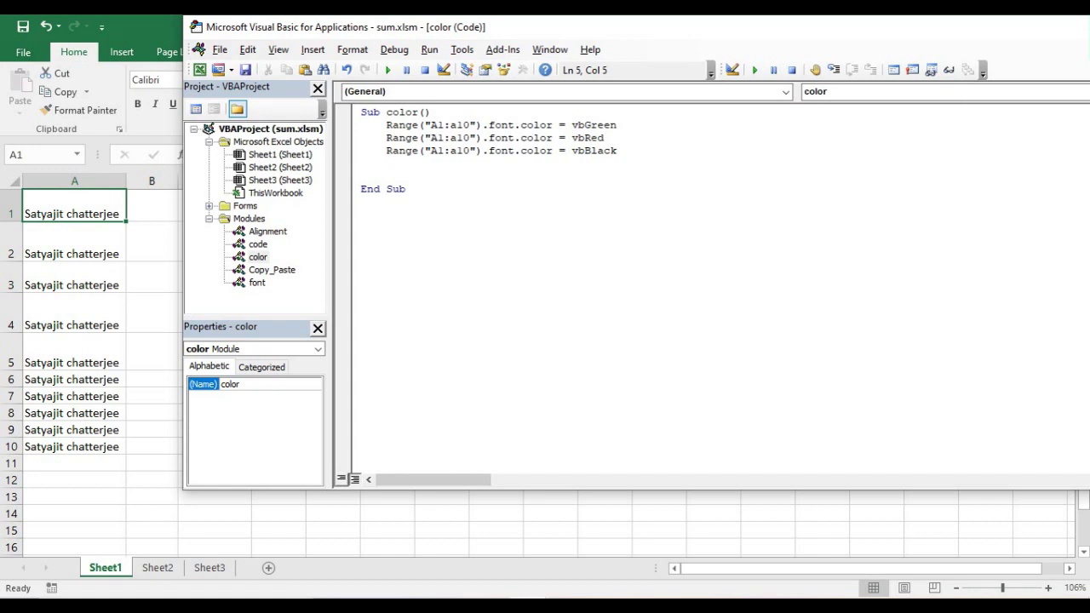
click(771, 166)
Step: Step through the color macro to End Sub, turning A1:A10 green, red, then black
click(387, 125)
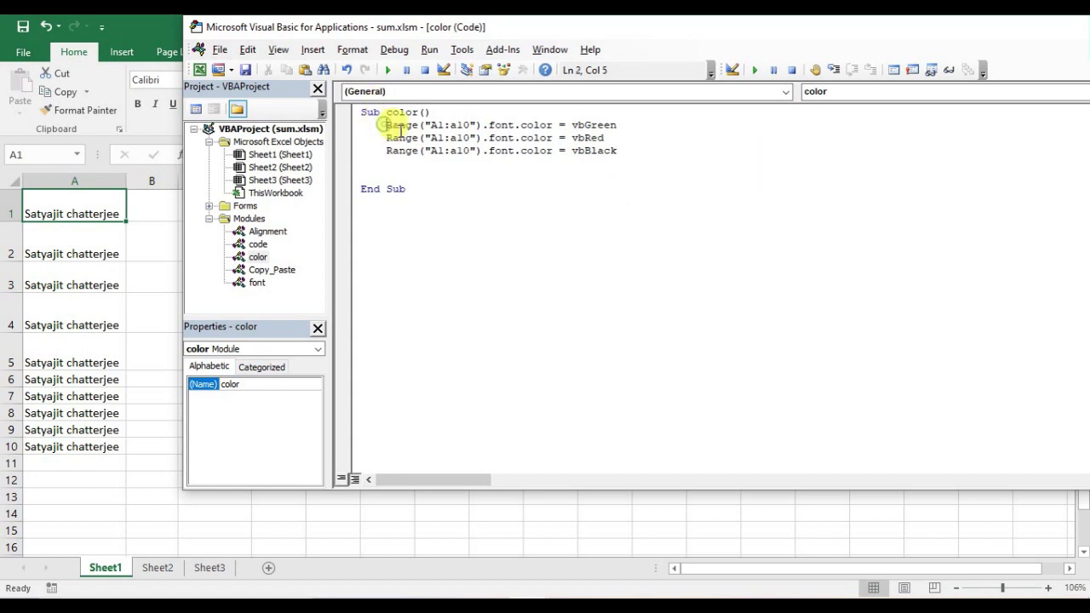
click(829, 73)
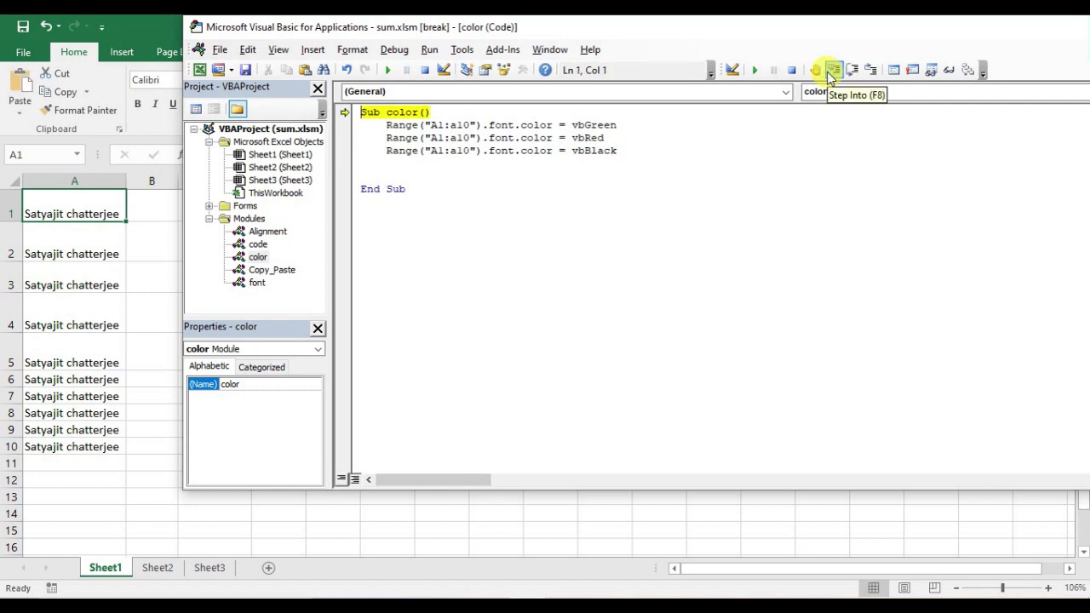
click(828, 74)
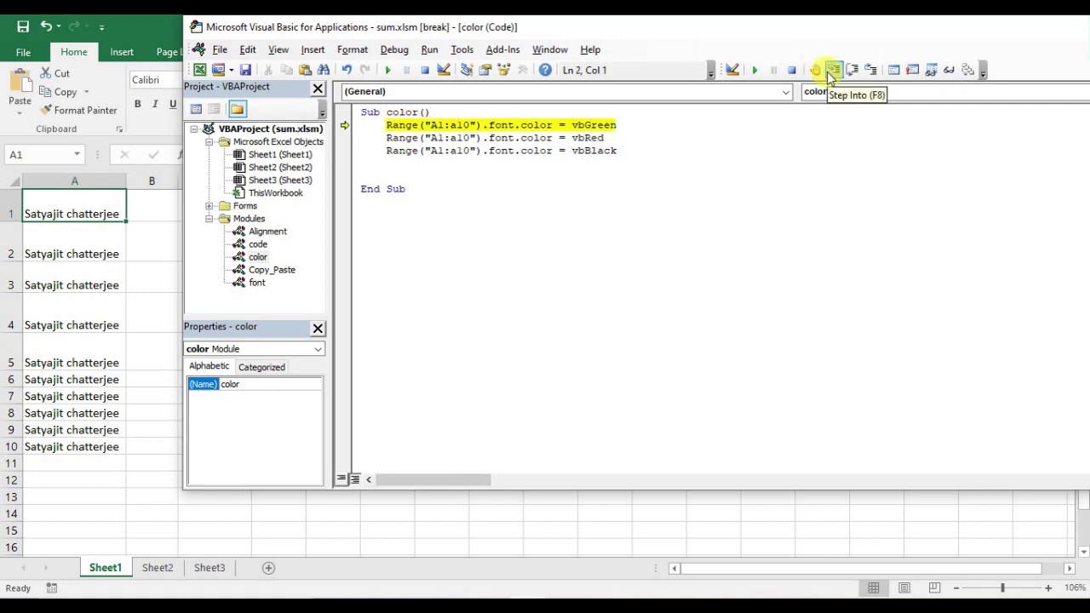
click(829, 73)
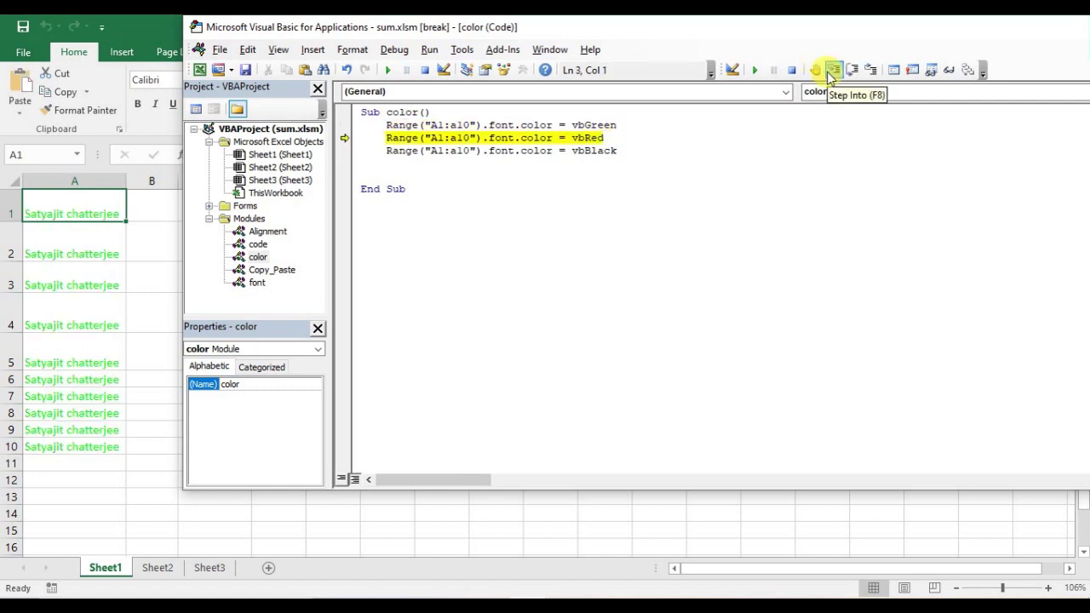
click(829, 73)
click(828, 74)
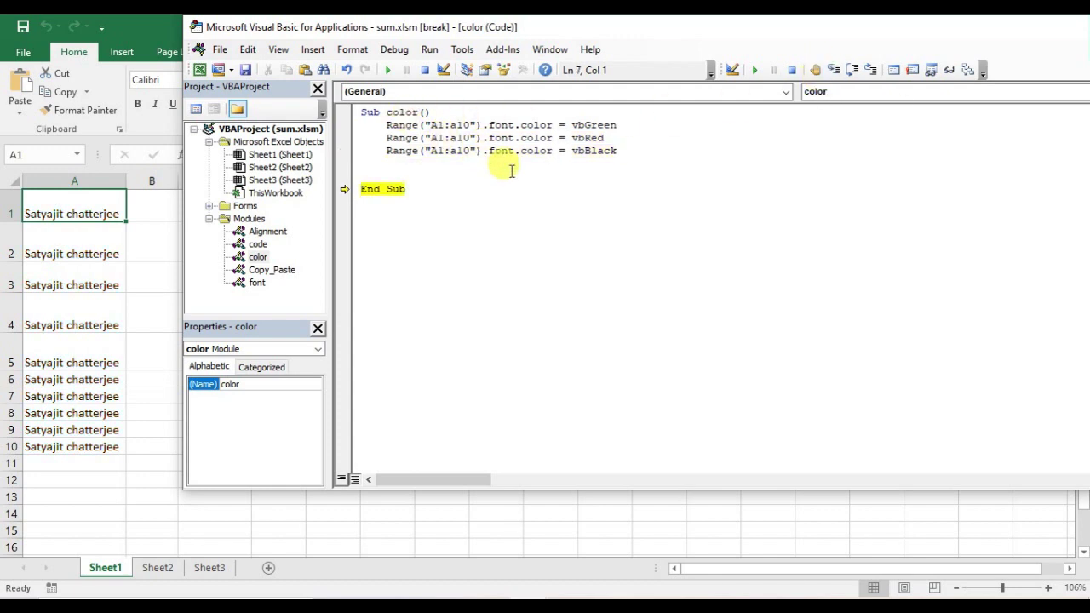
click(385, 125)
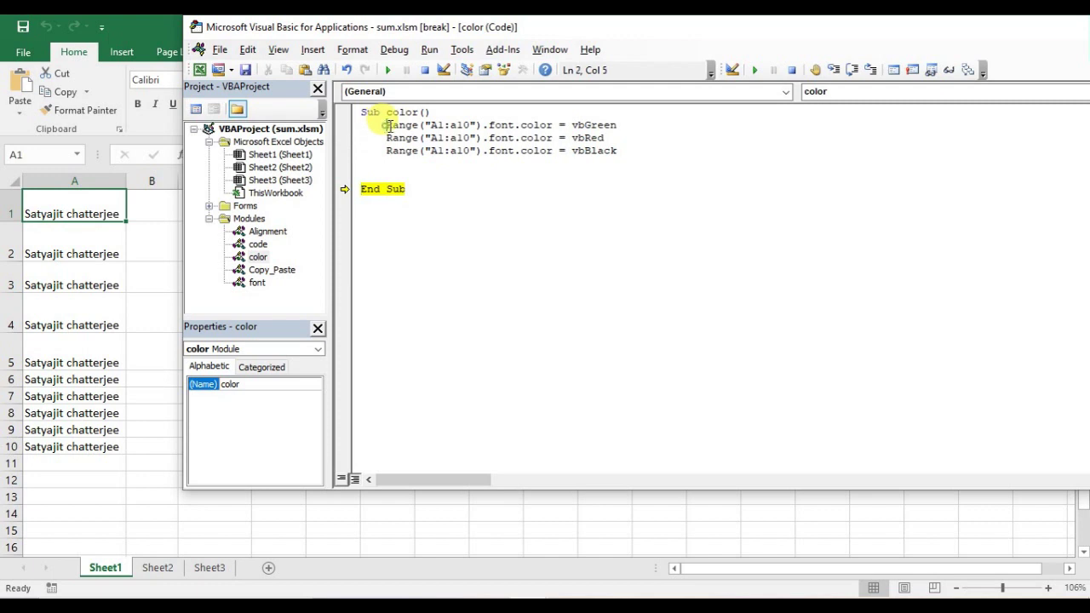
Step: Show vbGreen's numeric value in its data tip, then reset to end break mode
drag(385, 125, 417, 125)
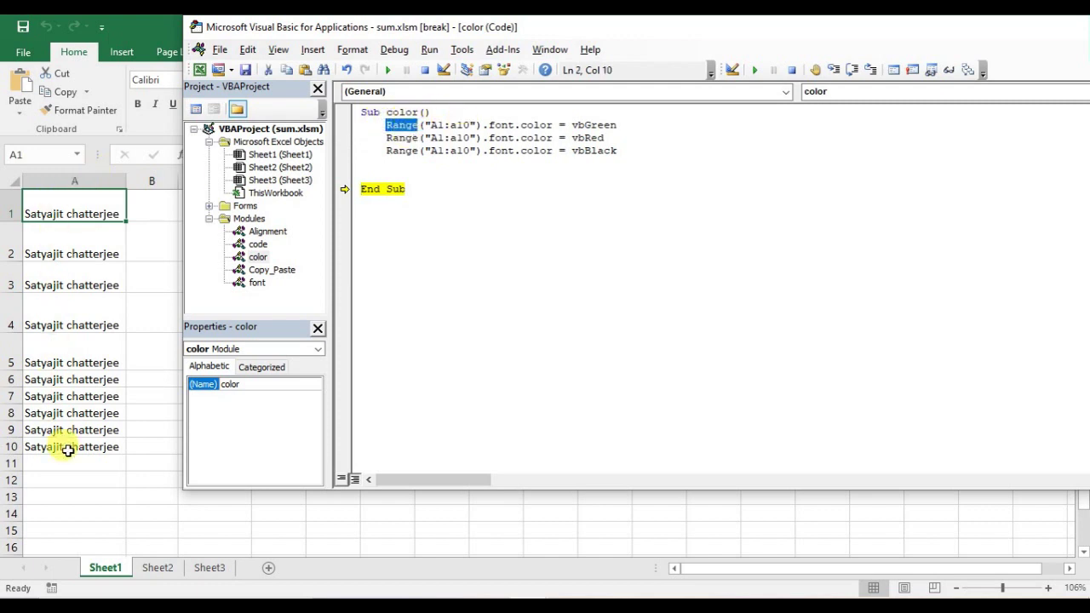
double_click(501, 125)
drag(503, 128, 584, 125)
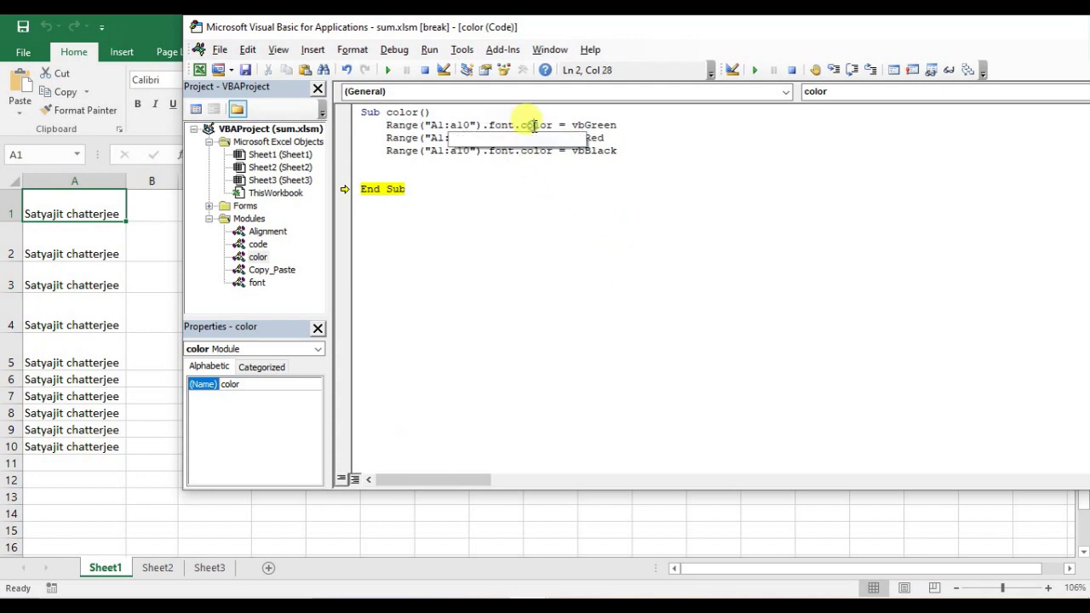
double_click(584, 125)
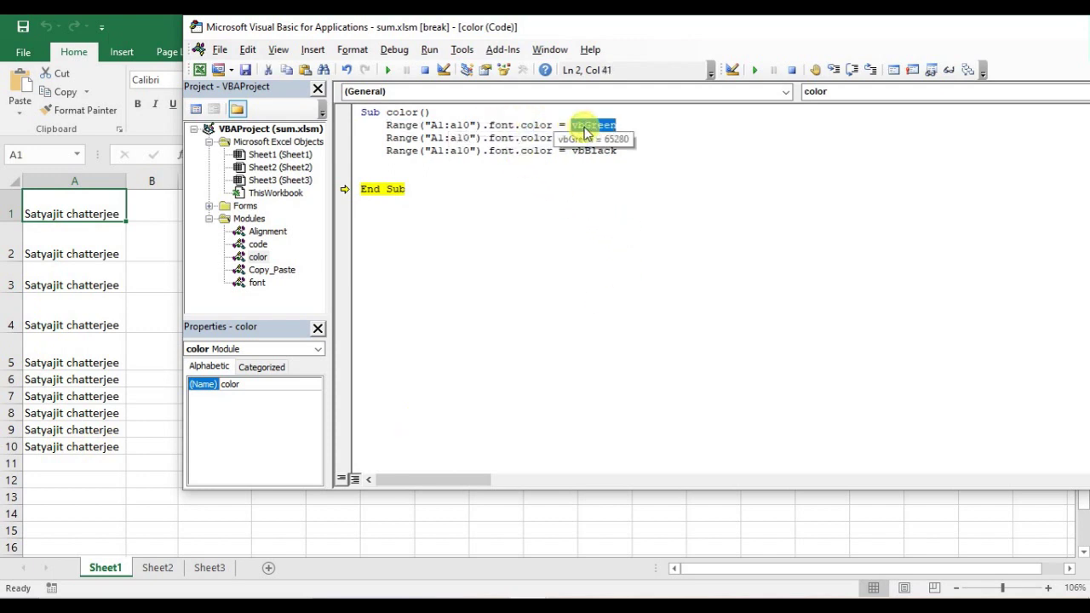
click(634, 151)
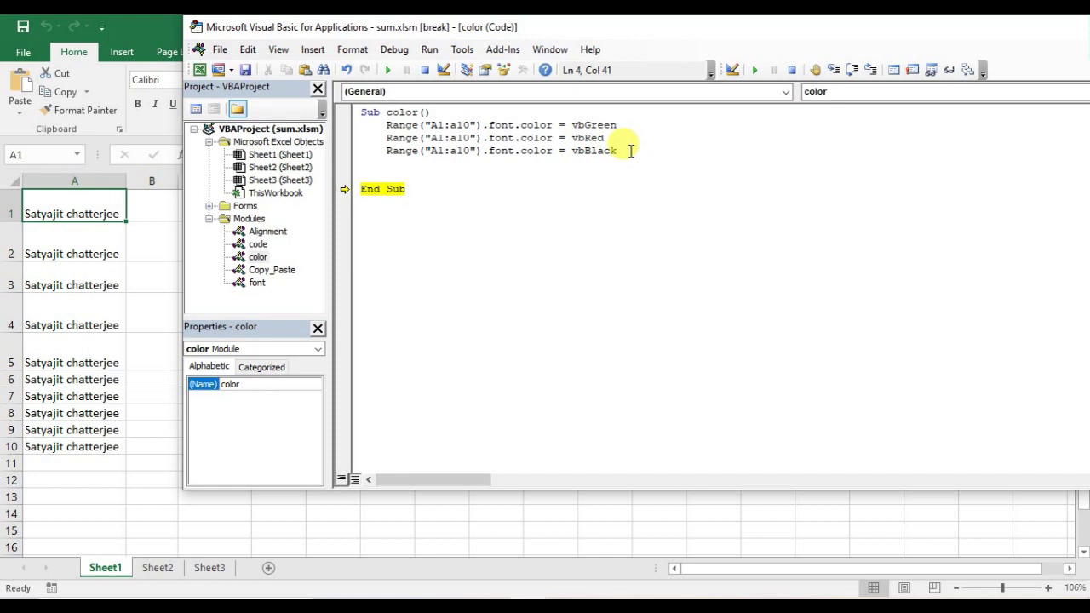
click(425, 71)
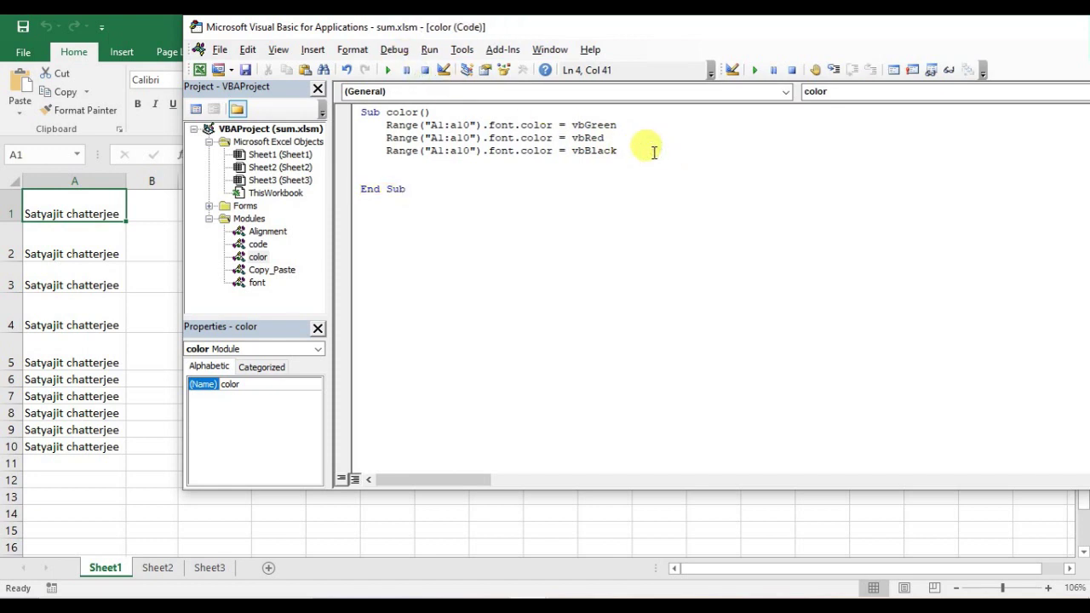
Step: Write Range("a1:a10").Font.ColorIndex = 1 below the vbBlack line
key(Return)
key(Return)
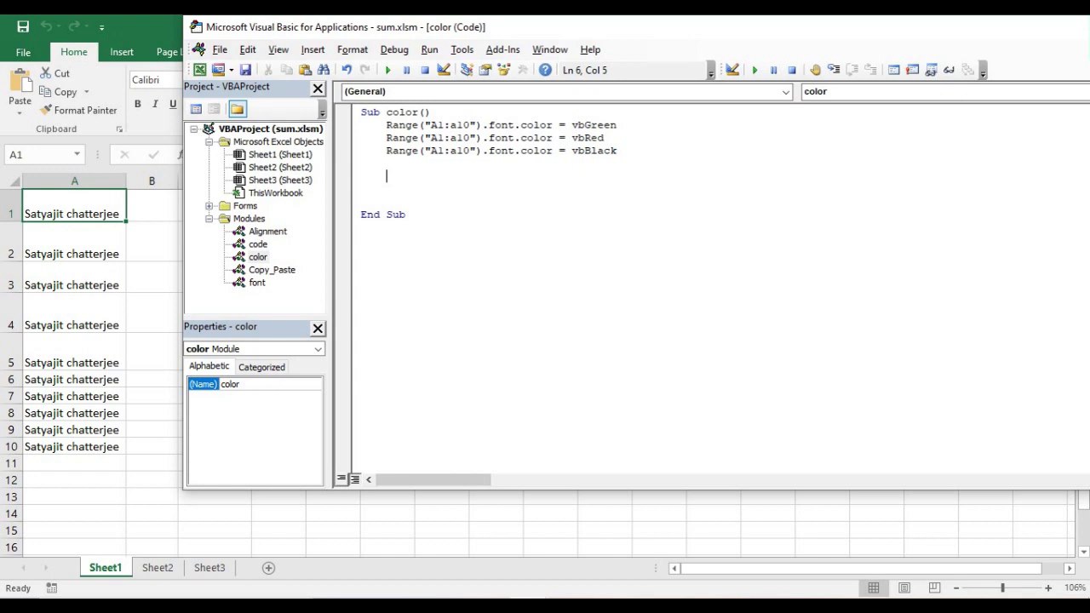
text(range)
text(()
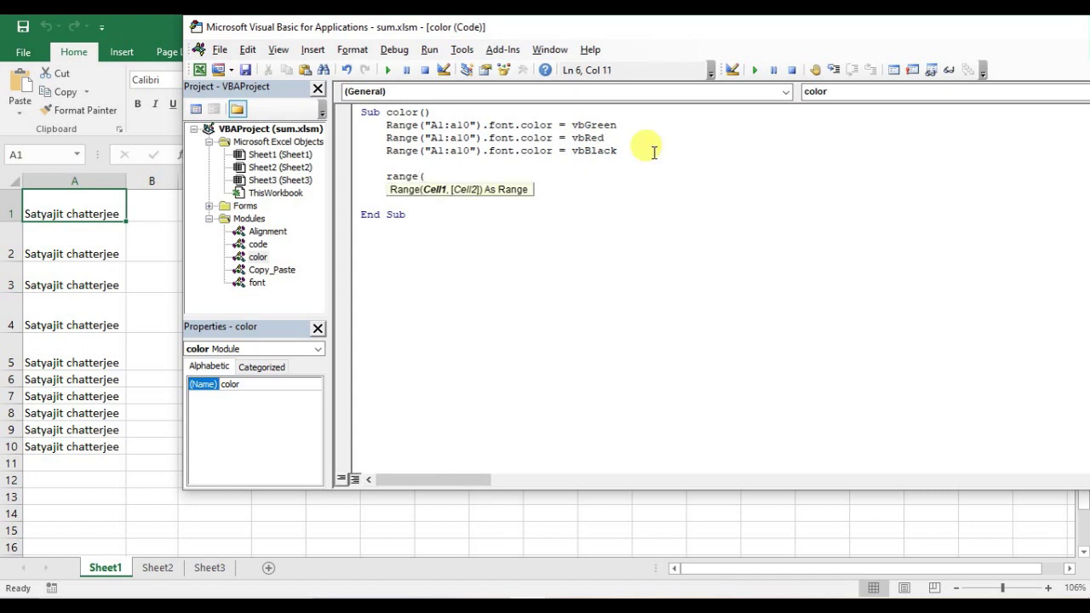
text("a1:a10")
text())
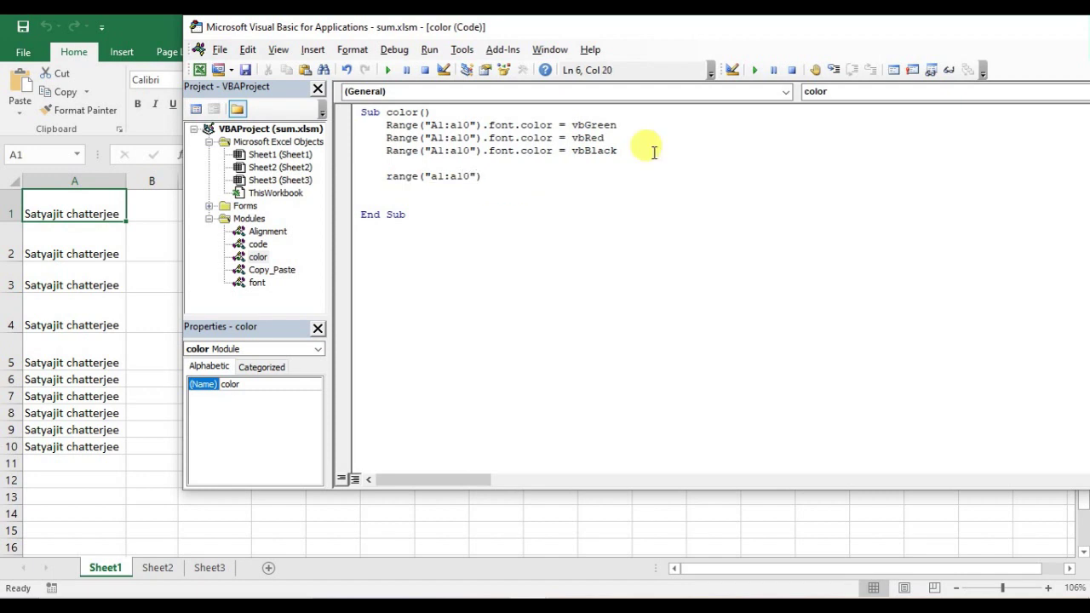
text(.font)
key(Tab)
text(.)
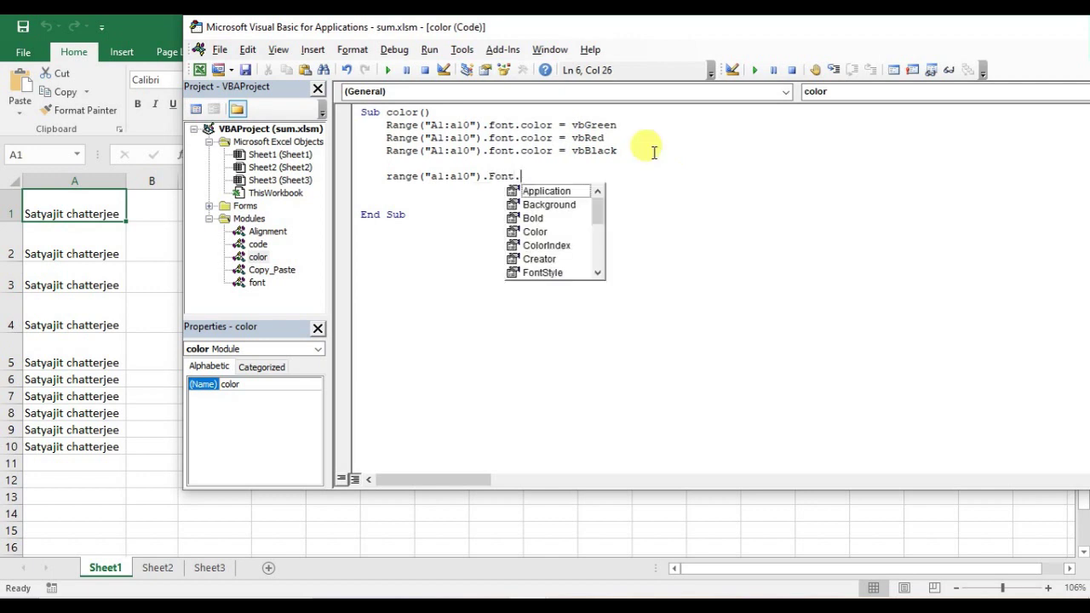
text(colo)
click(547, 205)
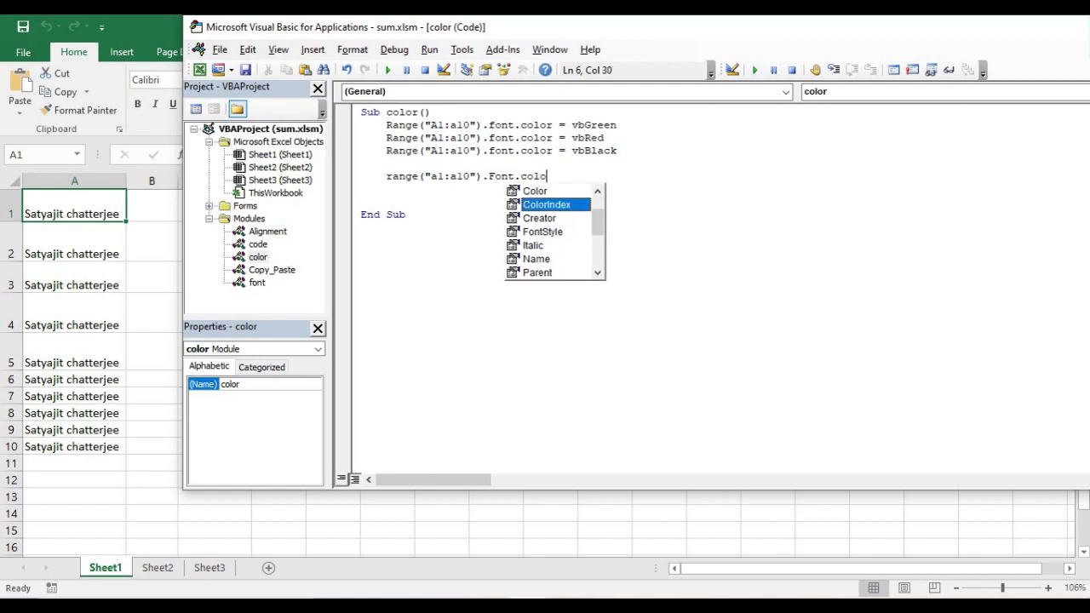
key(Tab)
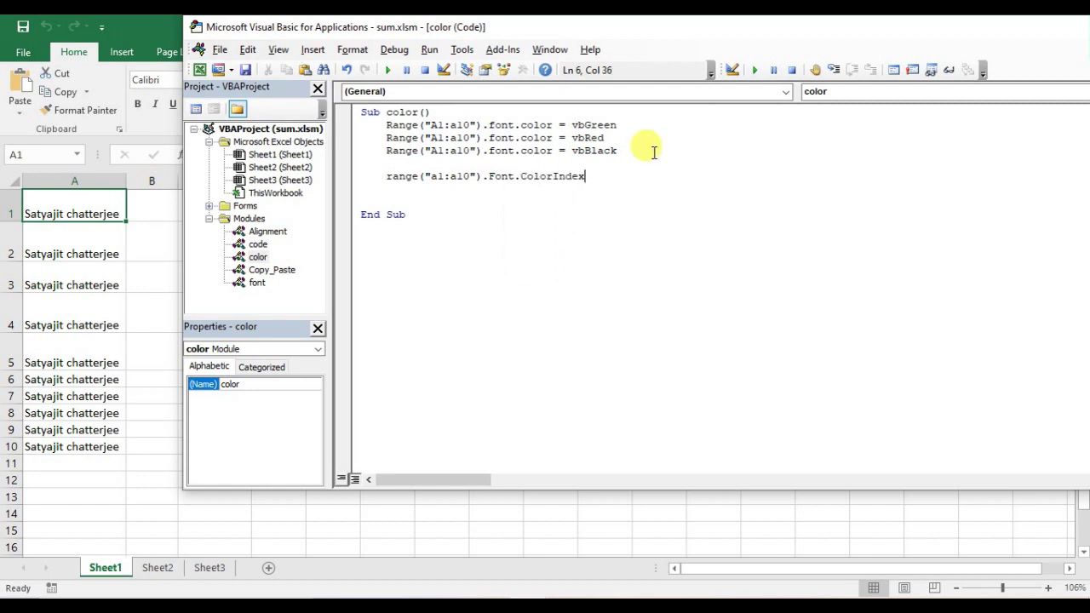
text(=1)
key(Return)
Step: Paste two copies of the ColorIndex line below it
click(629, 176)
drag(629, 176, 386, 176)
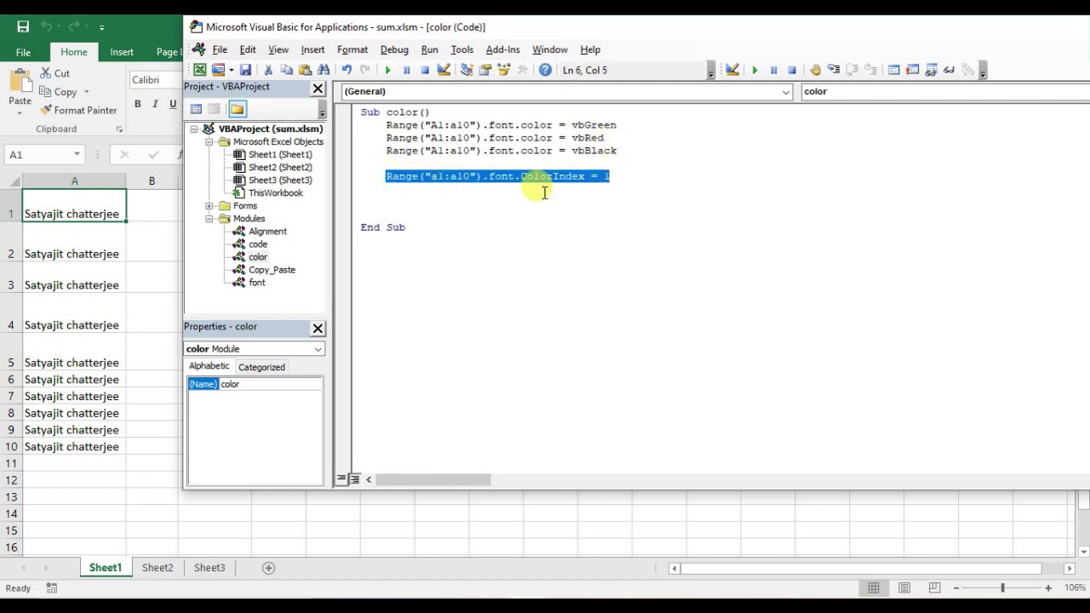
click(625, 174)
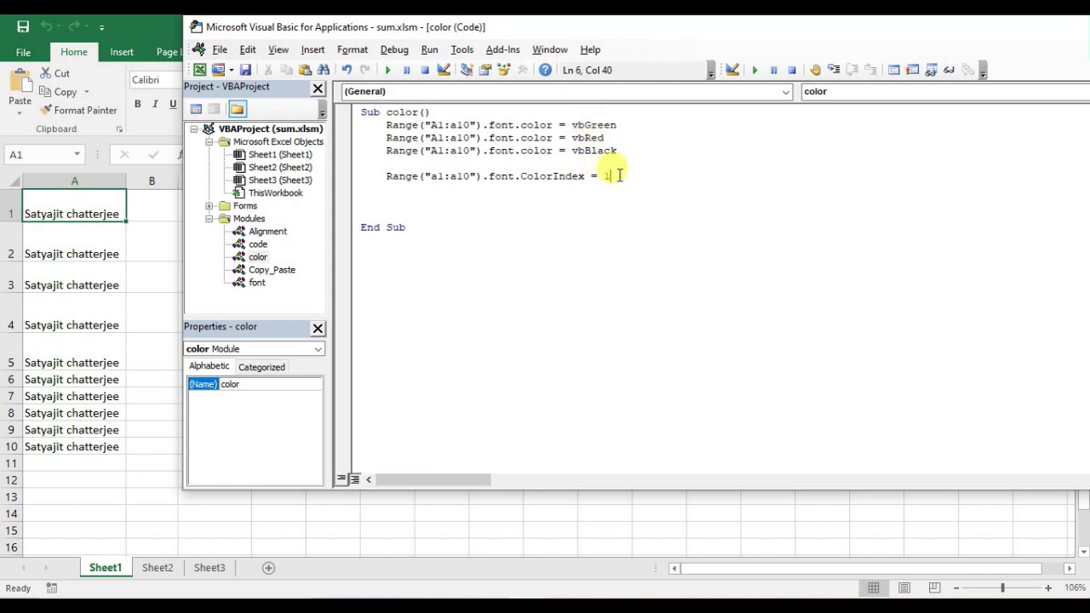
key(Return)
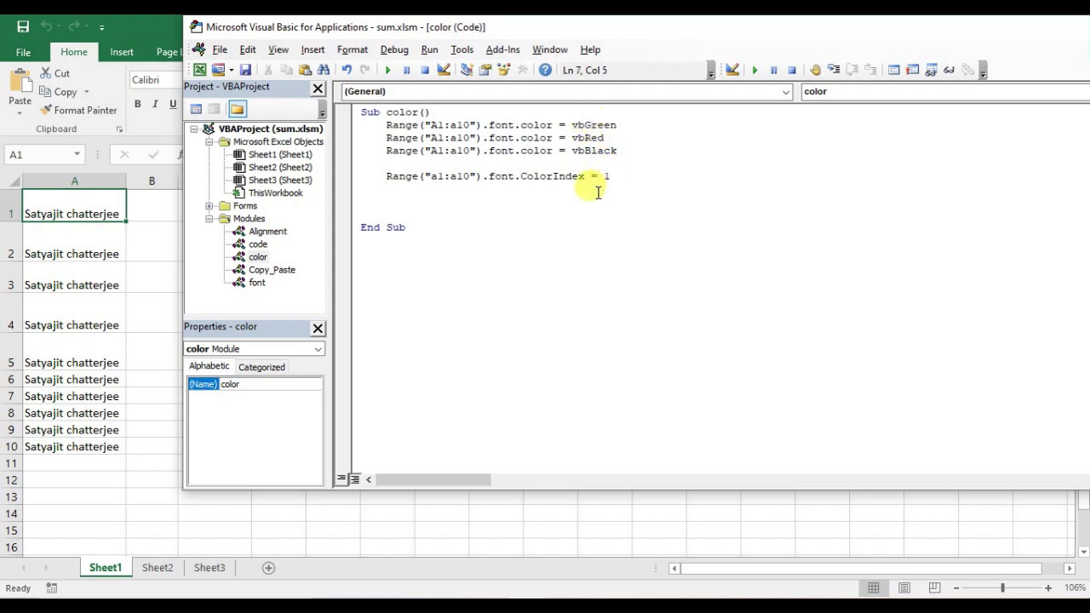
text(Range("a1:a10").font.ColorIndex = 1)
key(Return)
text(Range("a1:a10").font.ColorIndex = 1)
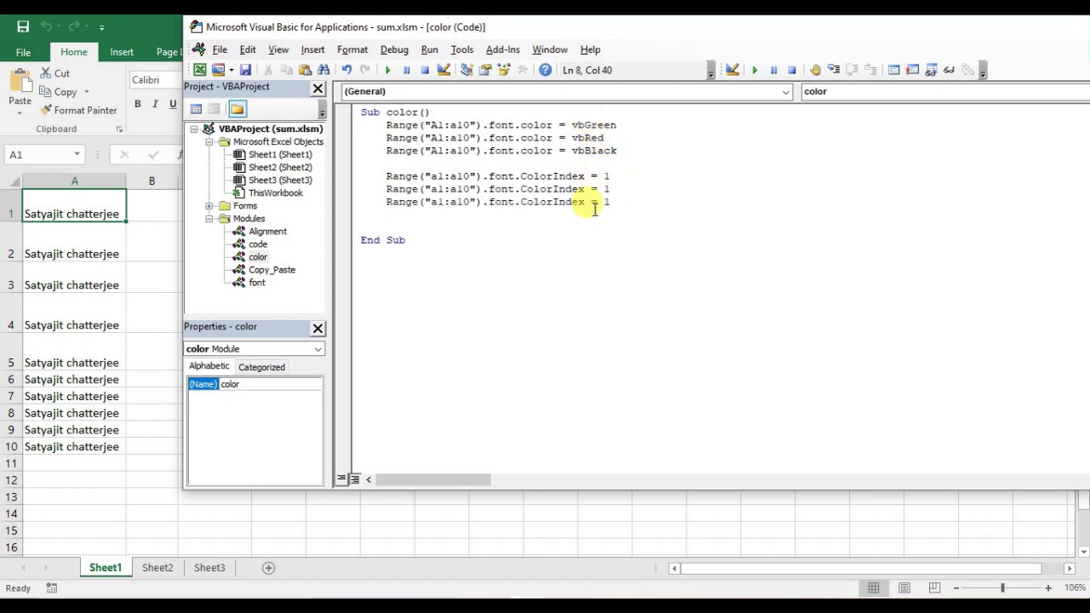
Step: Change the copies' ColorIndex values to 10 and 50
click(615, 188)
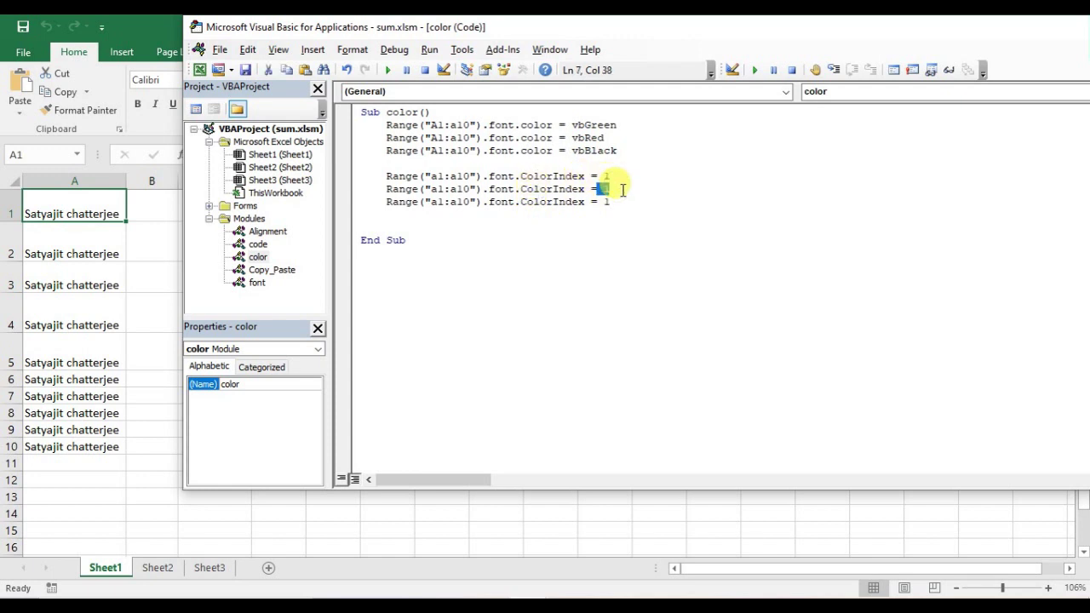
text(0)
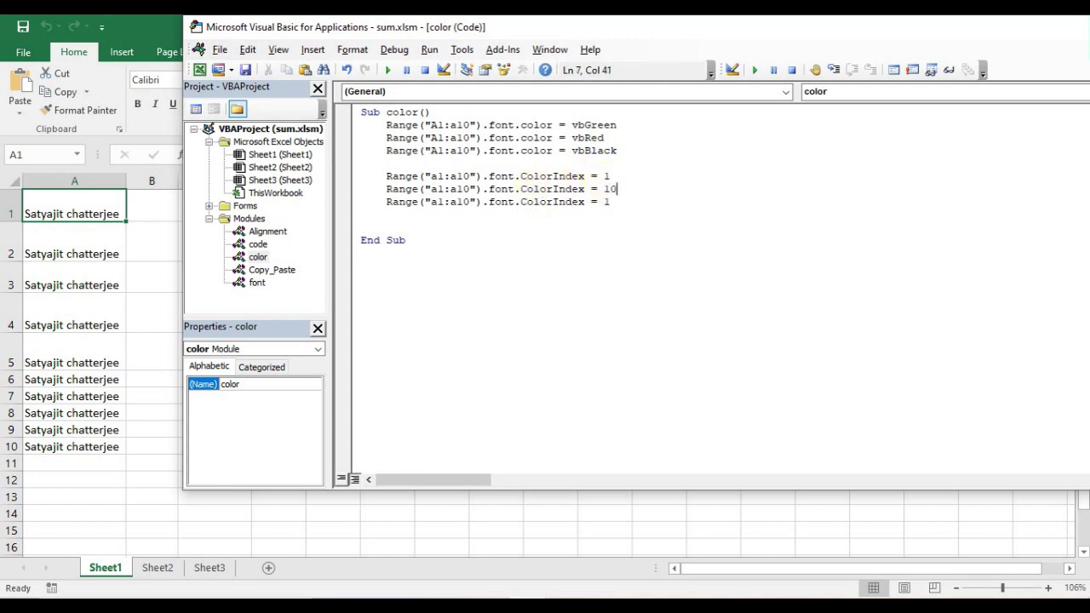
click(631, 202)
key(BackSpace)
text(50)
click(616, 226)
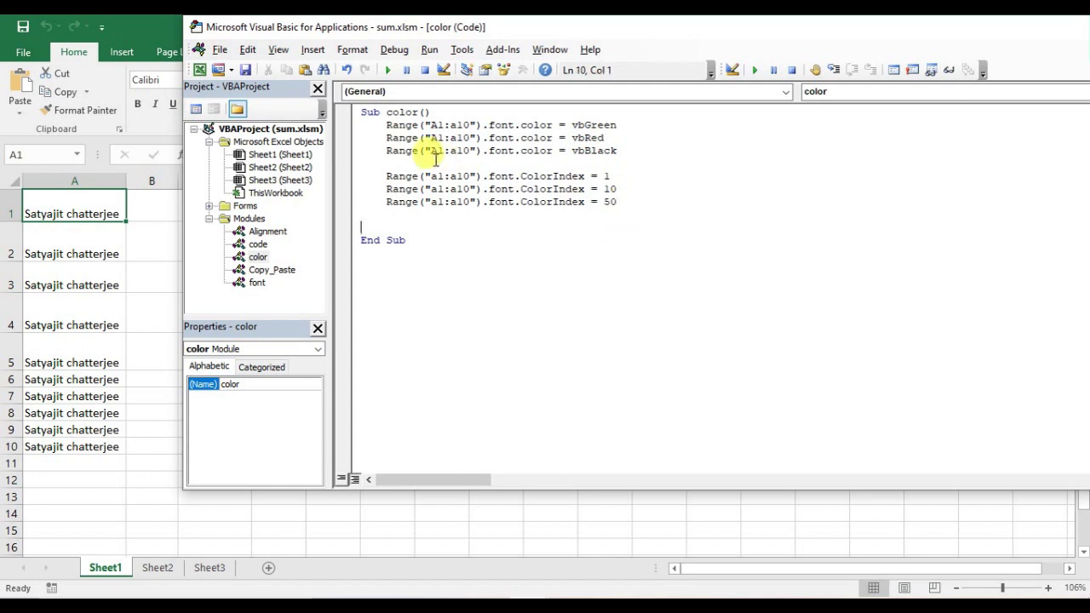
click(381, 125)
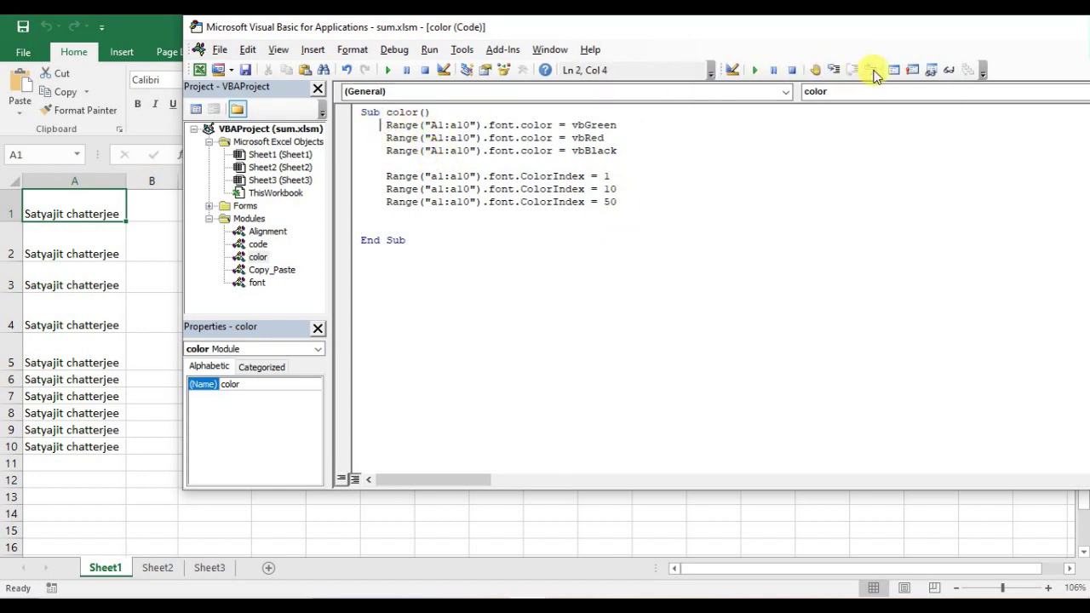
Step: Step through every line of the color macro, including ColorIndex 1, 10 and 50, to End Sub
click(834, 69)
click(833, 70)
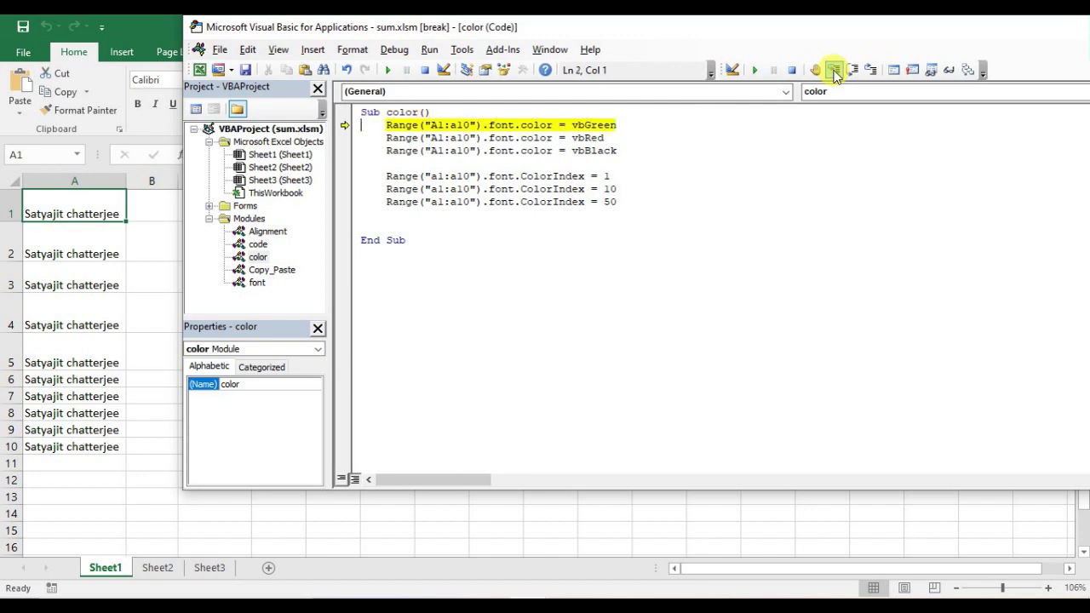
click(834, 70)
click(834, 69)
click(833, 70)
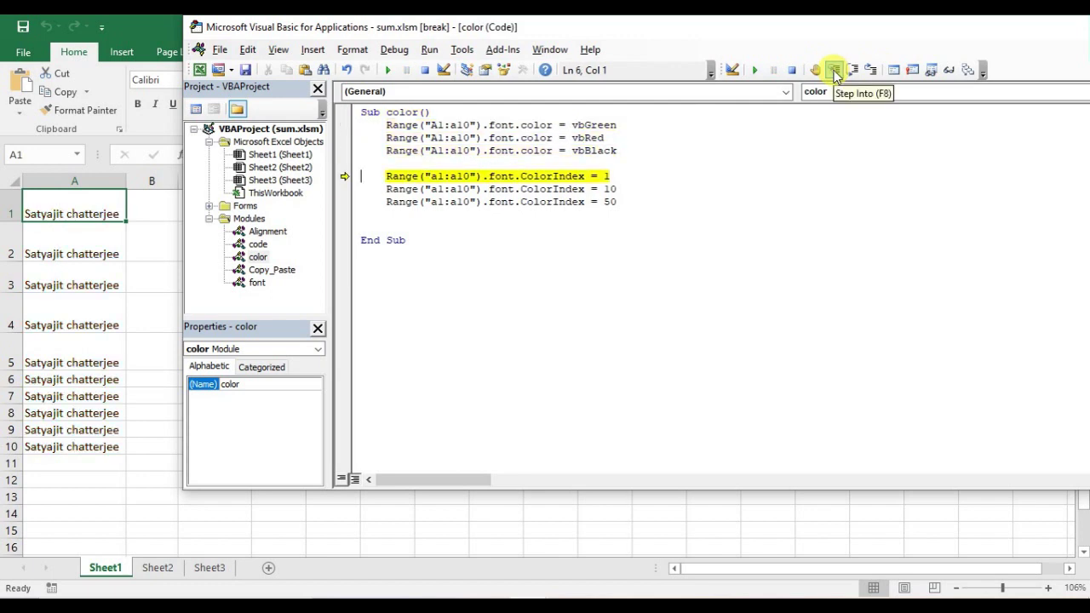
click(834, 70)
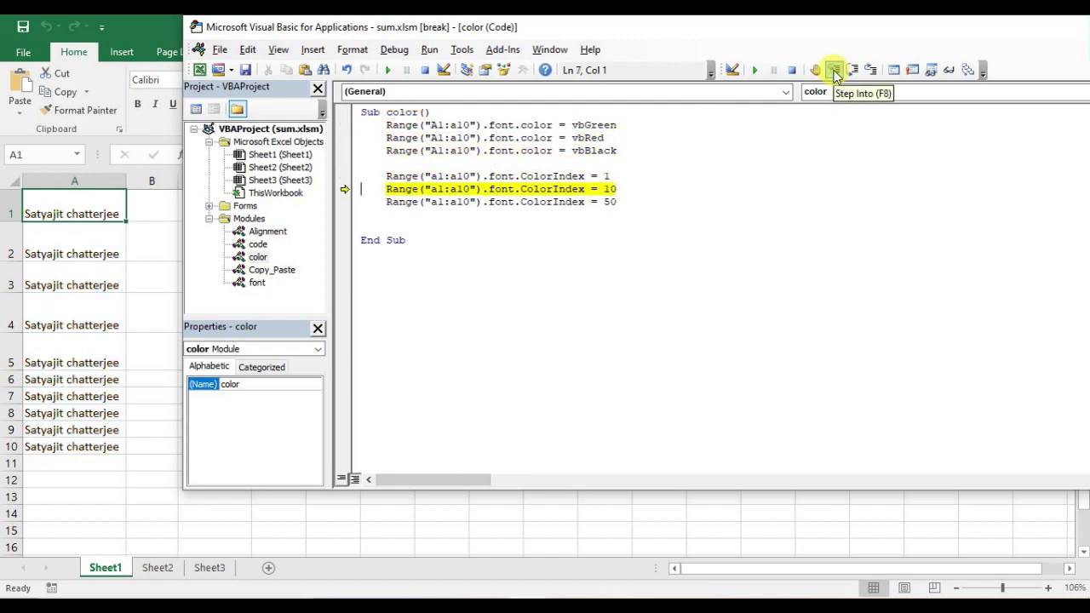
click(833, 70)
click(834, 70)
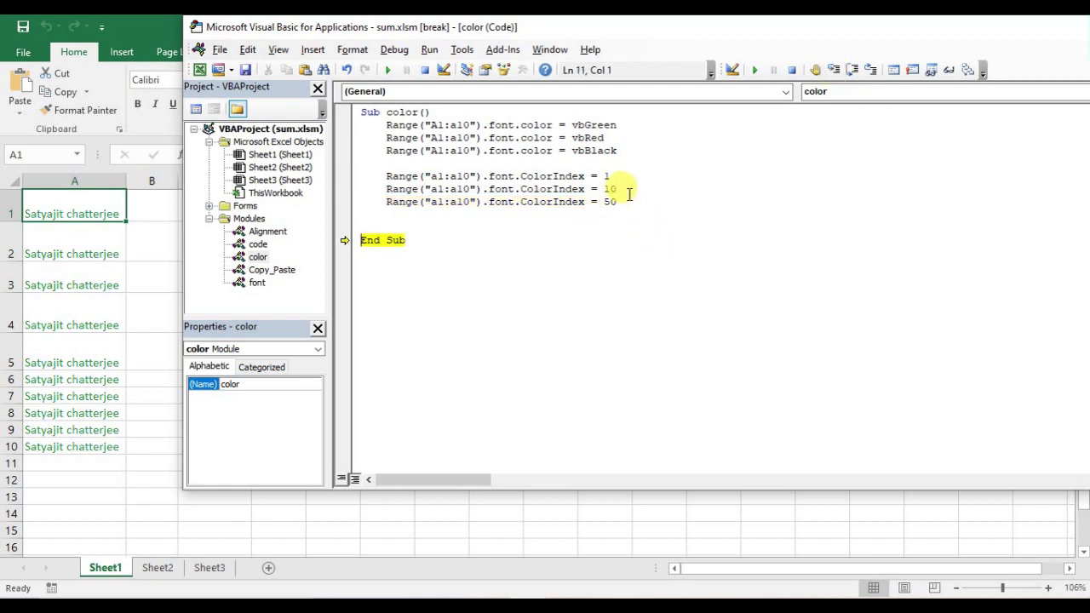
Step: Highlight the ColorIndex values 10 and 50, then reset to leave break mode
click(607, 176)
double_click(610, 189)
double_click(610, 201)
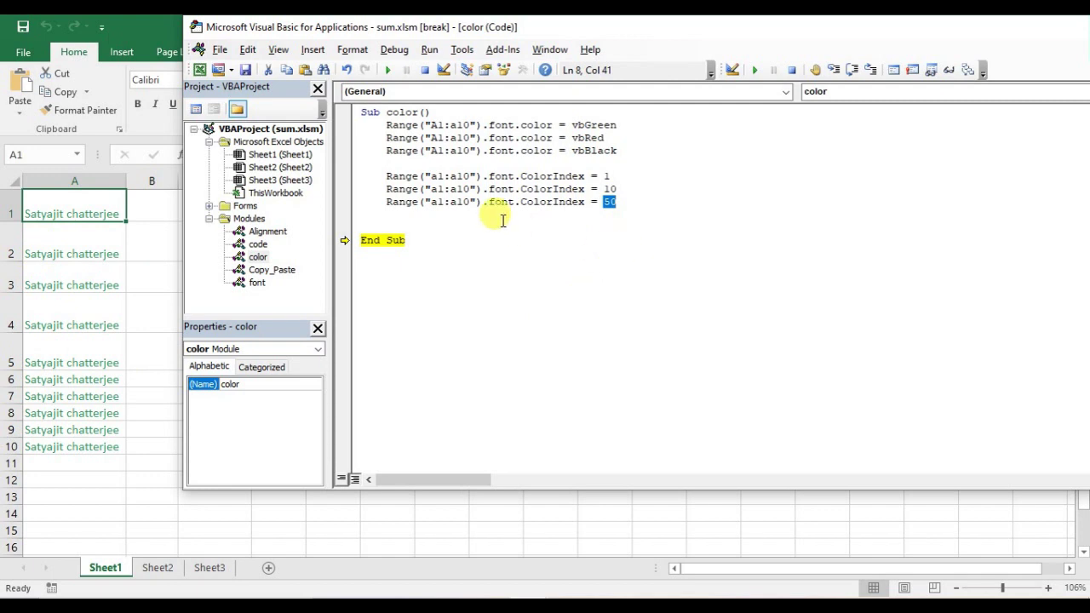
click(670, 202)
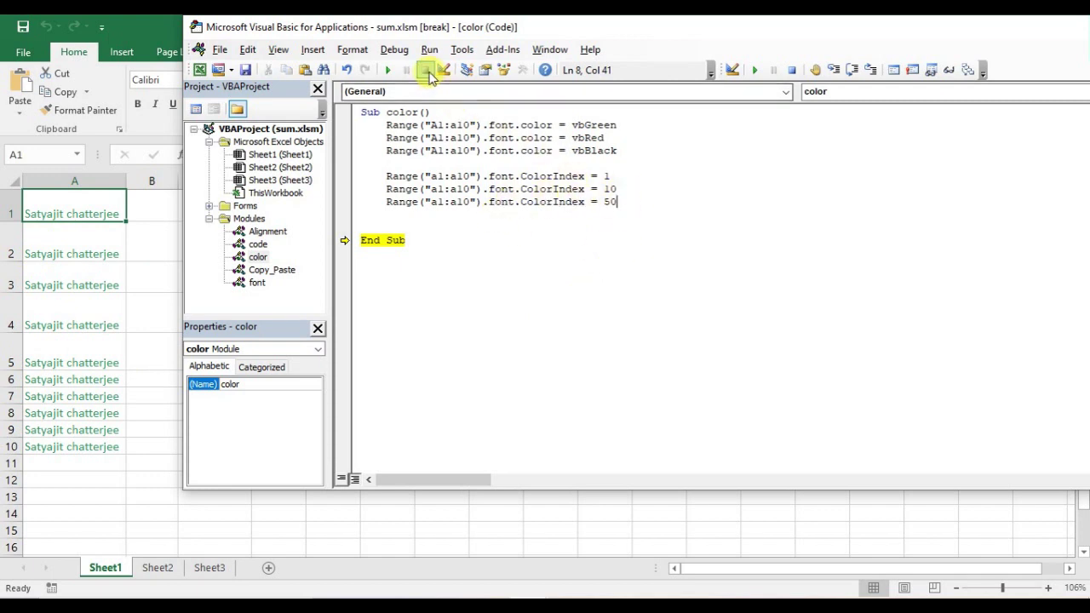
click(426, 71)
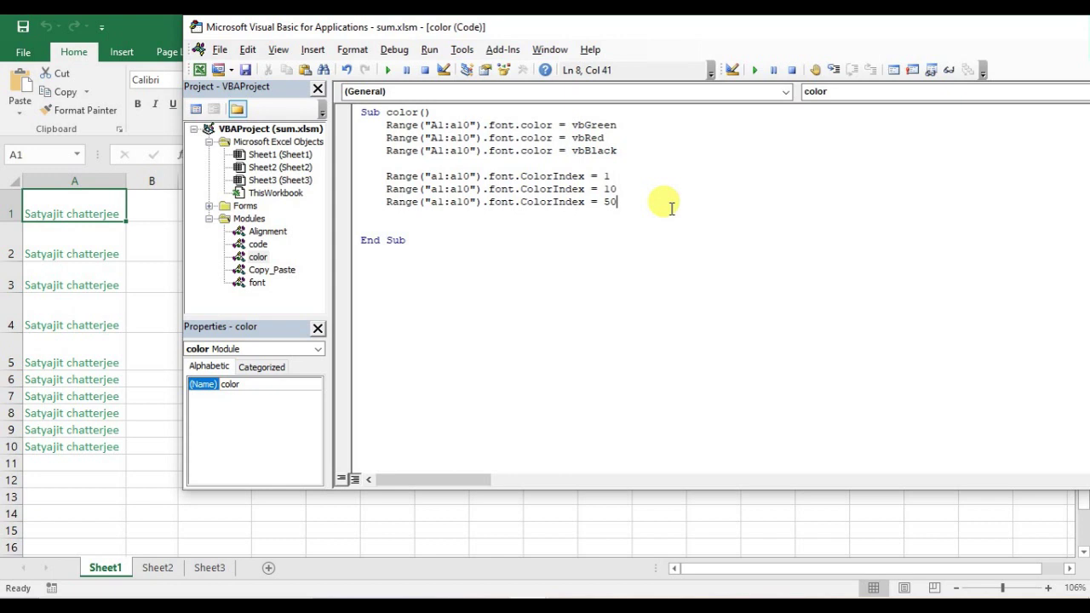
click(493, 225)
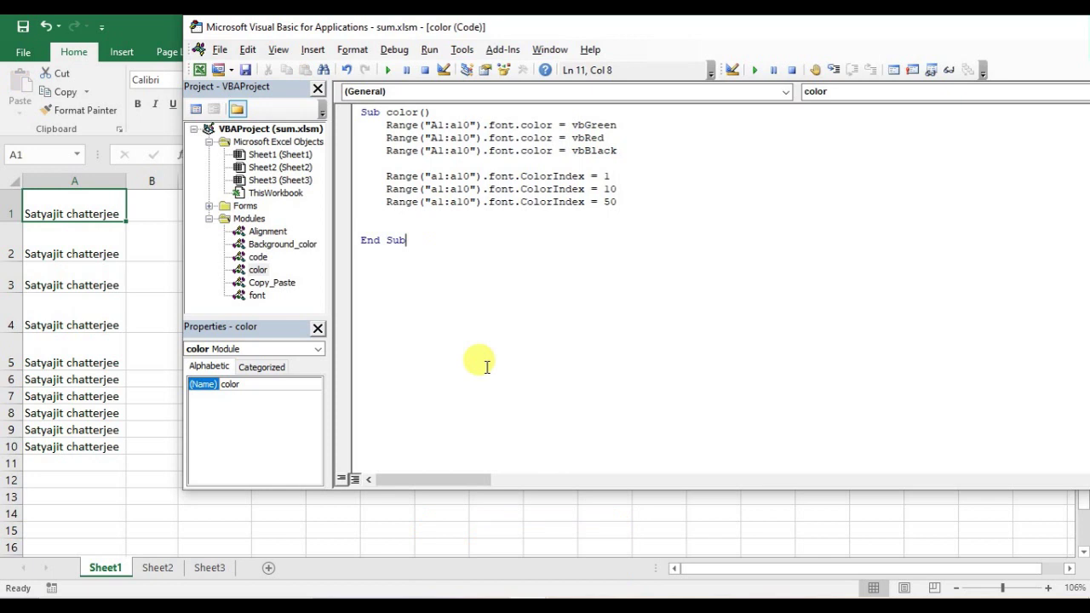
Step: Switch to the Excel workbook and select cell C1
click(161, 212)
click(217, 221)
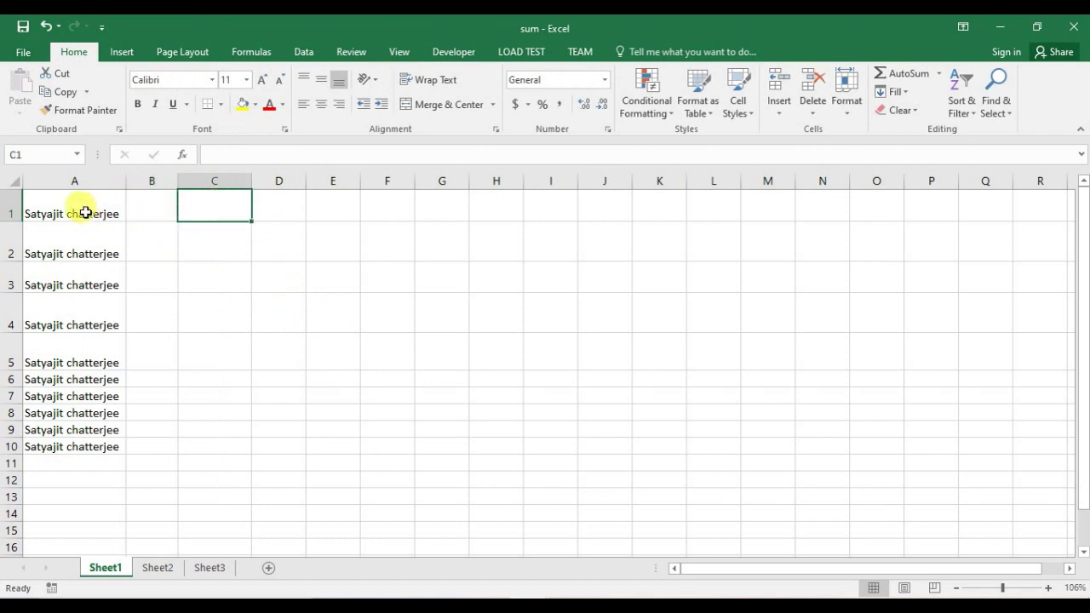
Step: Preview the Fill Color choices for A1:A10 without applying one, then return to the VBA editor
drag(85, 212, 90, 446)
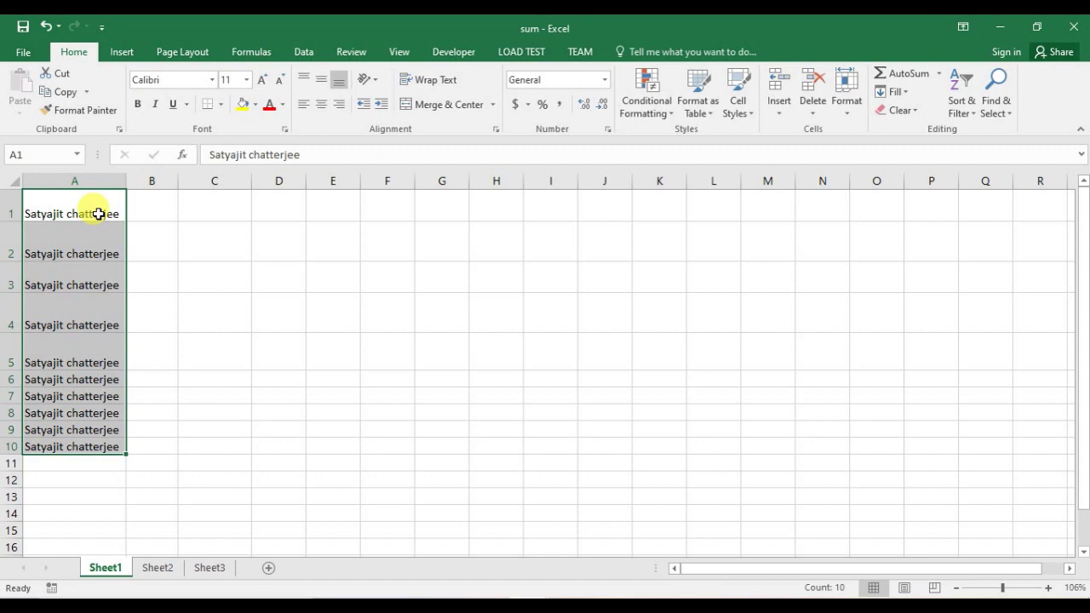
drag(80, 208, 77, 447)
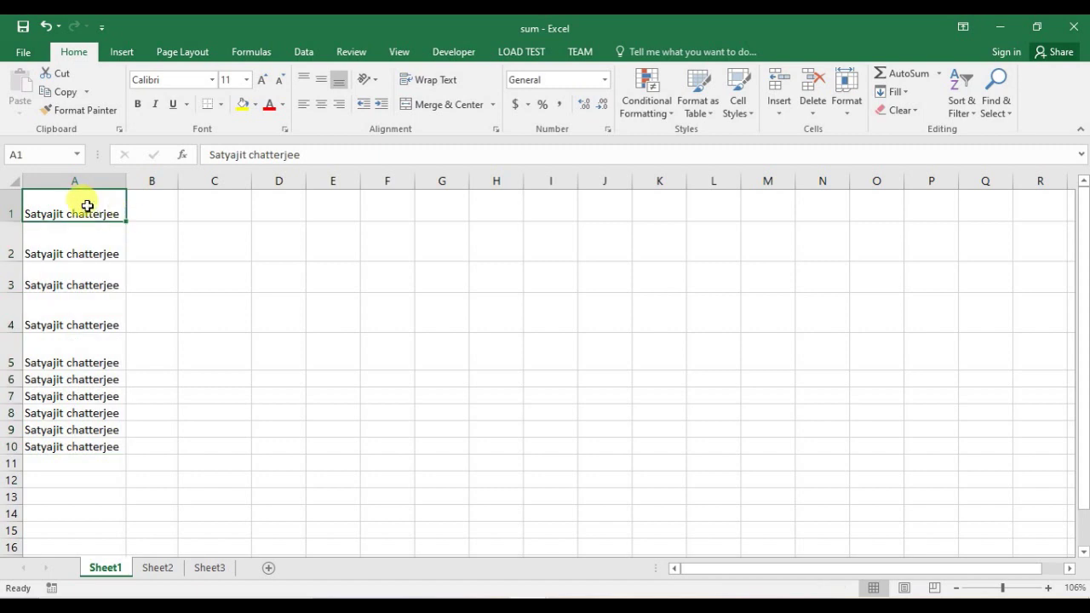
click(256, 104)
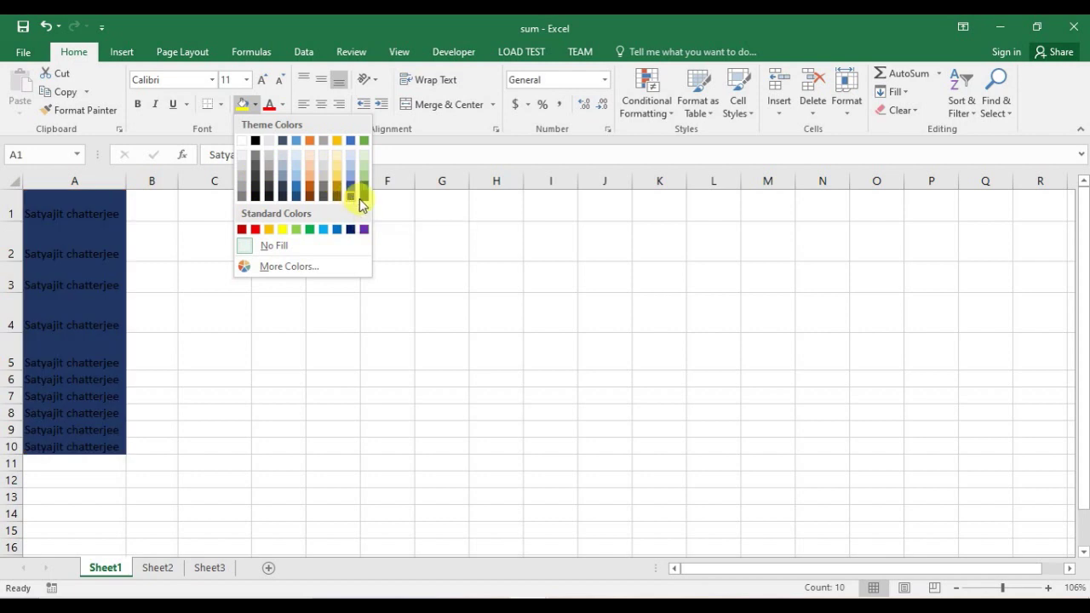
click(405, 213)
click(192, 205)
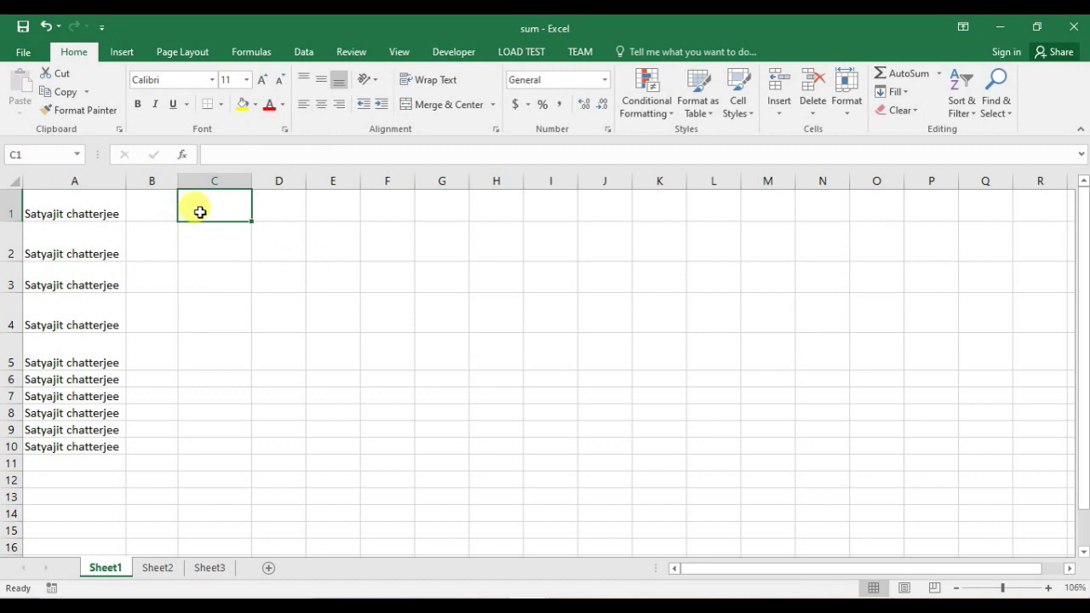
key(alt+F11)
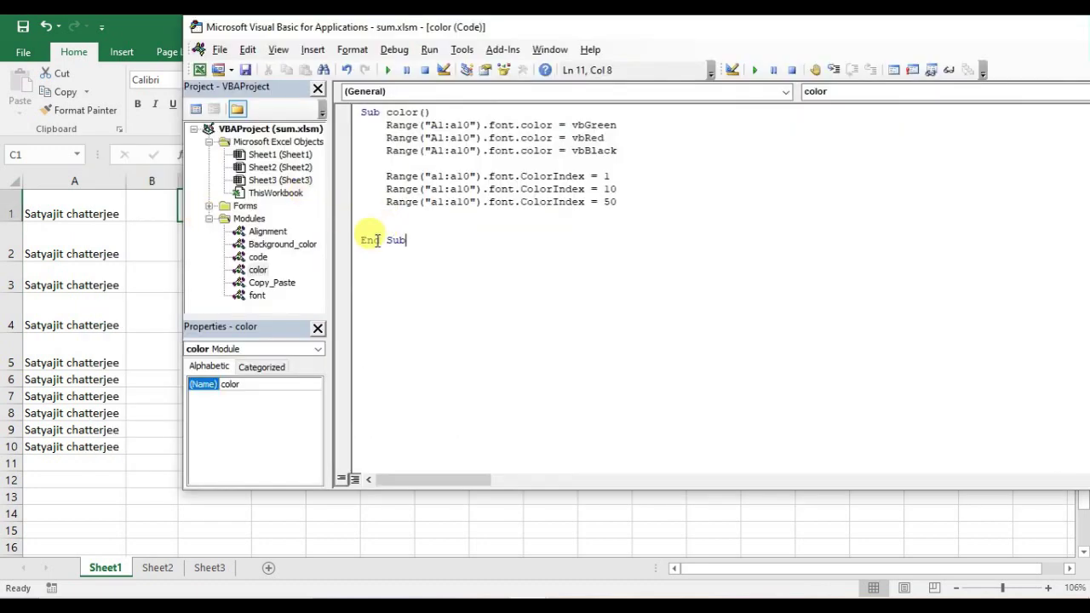
Step: Open the Background_color module's Sub backcolor() and begin a Range( line on line 3
click(277, 246)
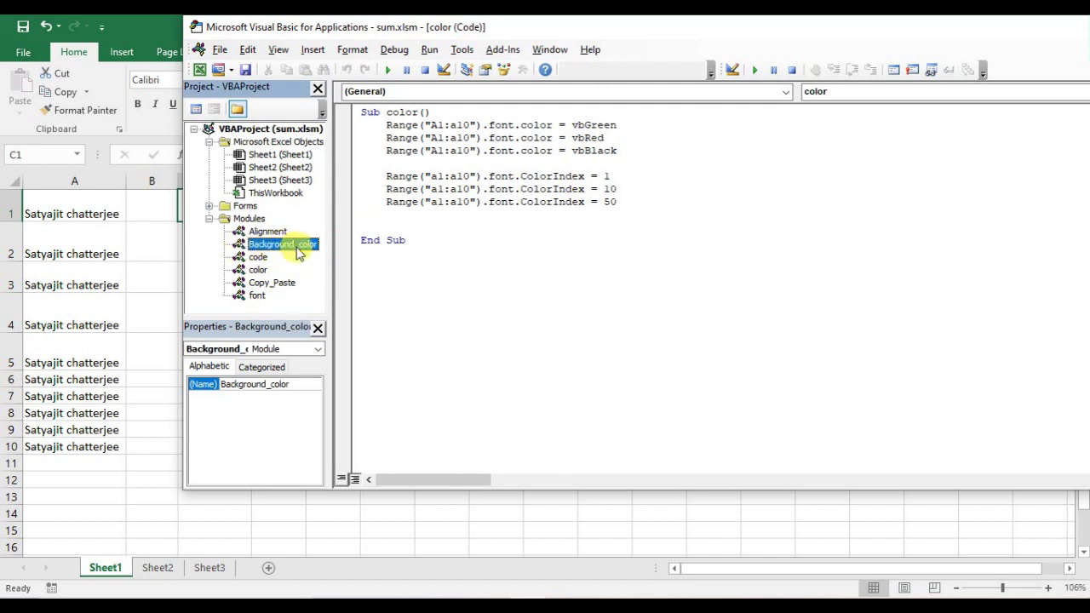
double_click(299, 247)
drag(358, 111, 455, 113)
click(418, 146)
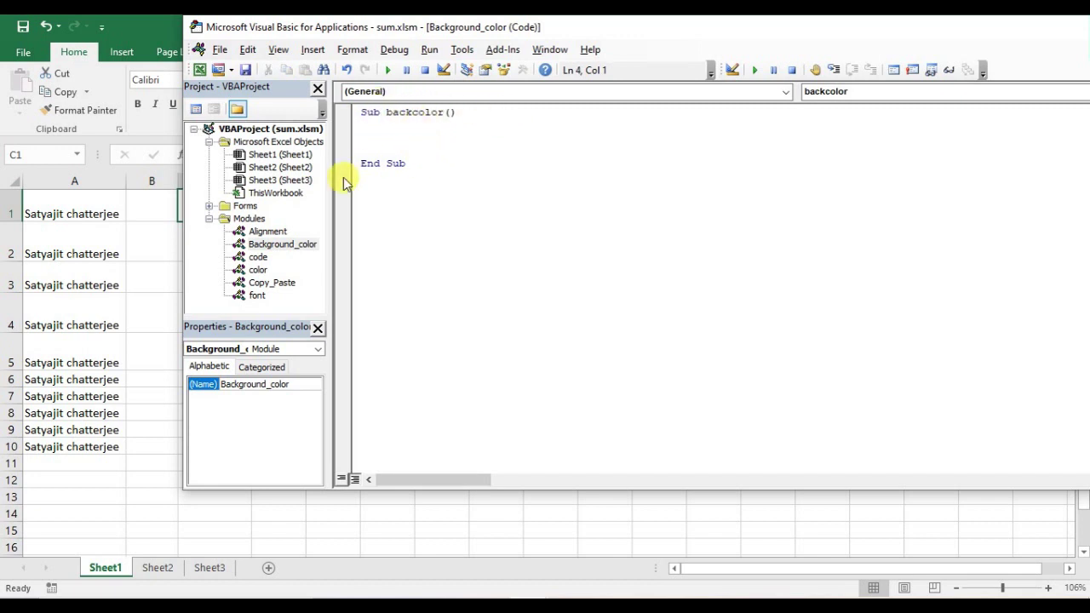
click(314, 50)
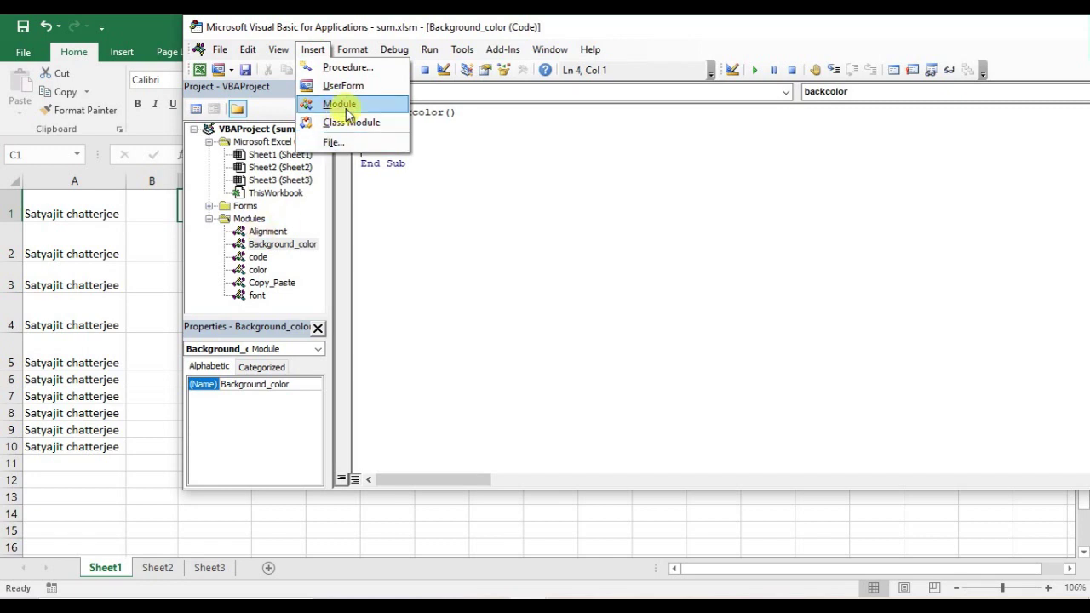
click(462, 145)
click(425, 137)
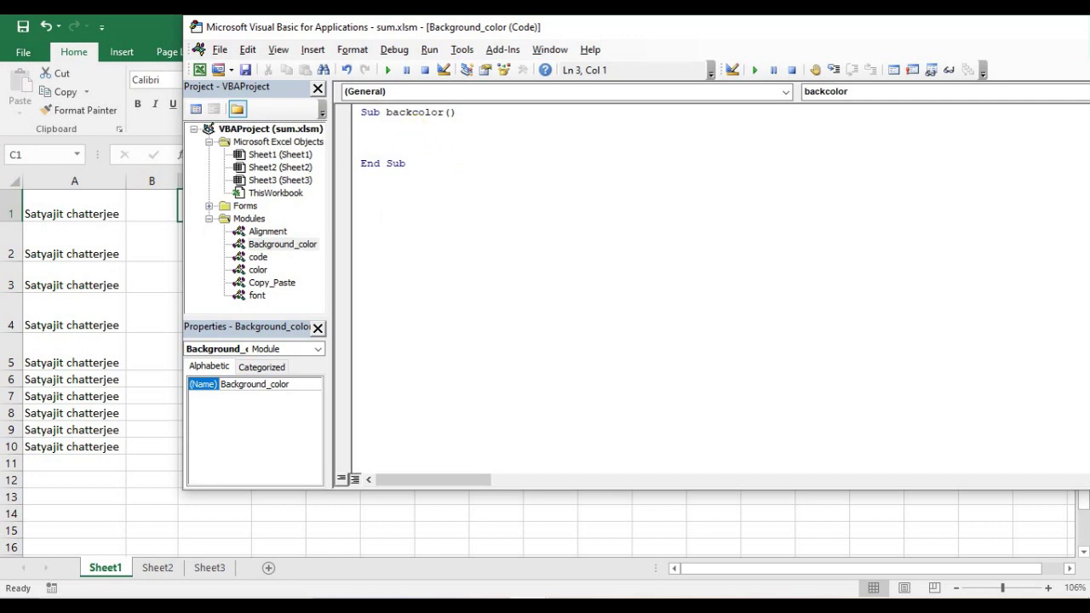
text(Range()
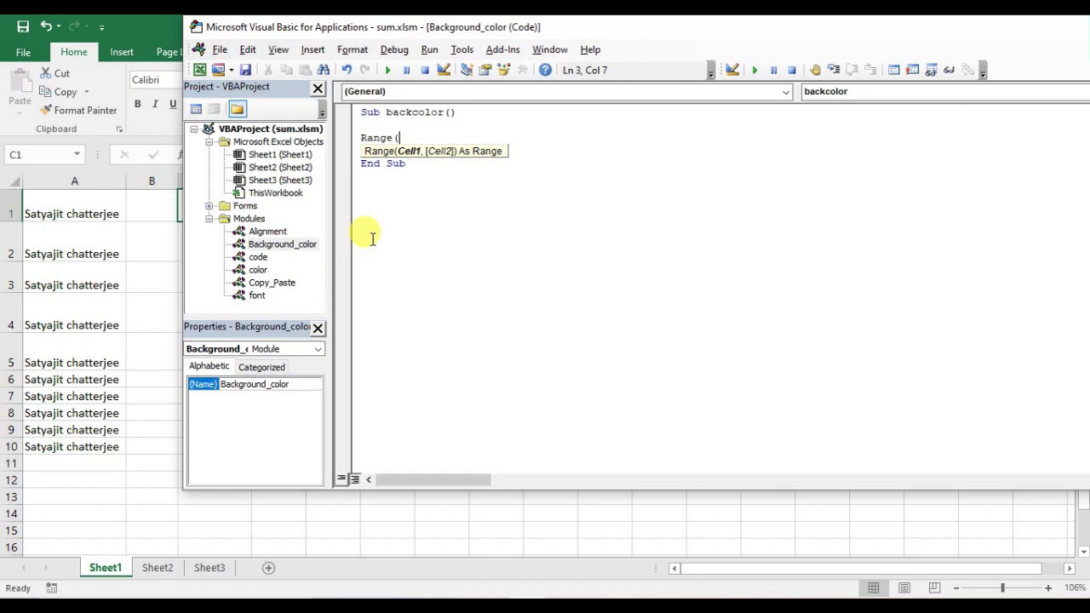
Step: Complete the first line as Range("a1:a10").Interior.Color = vbRed using the suggestion lists
text("al)
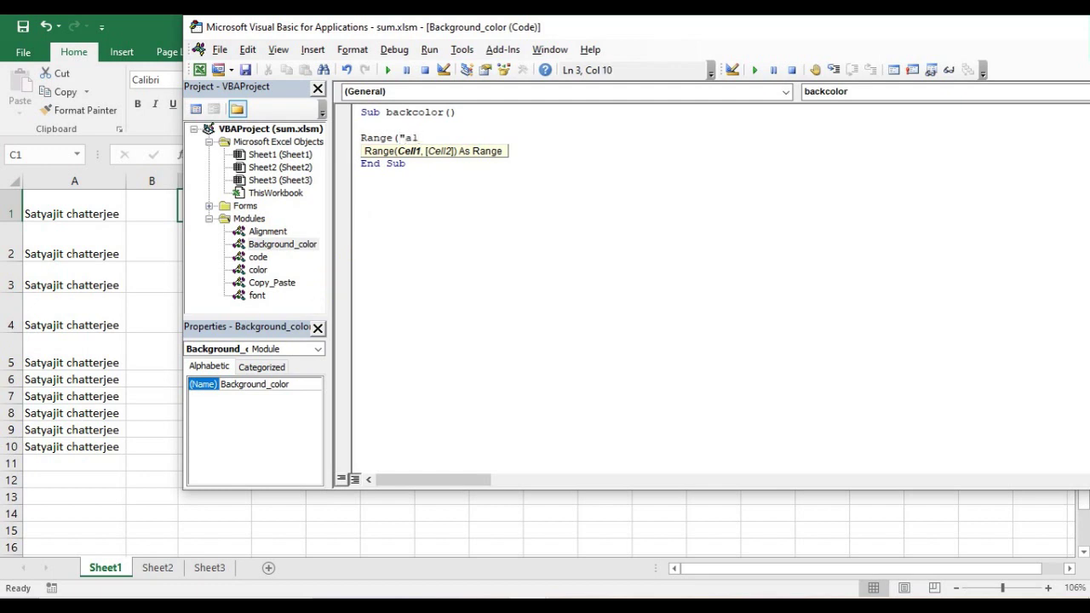
text(a10)
text())
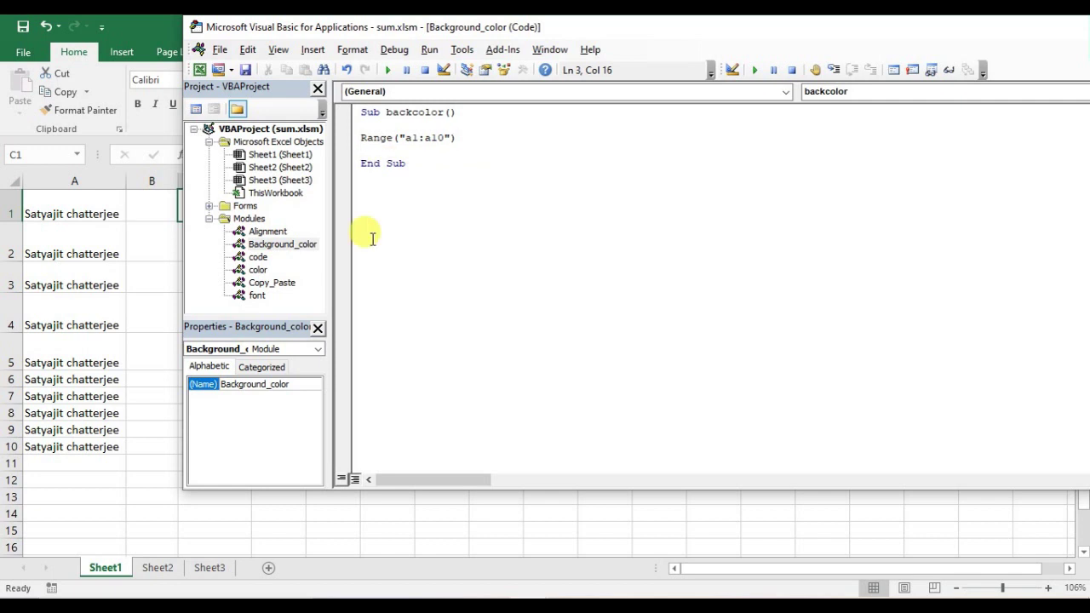
text(.)
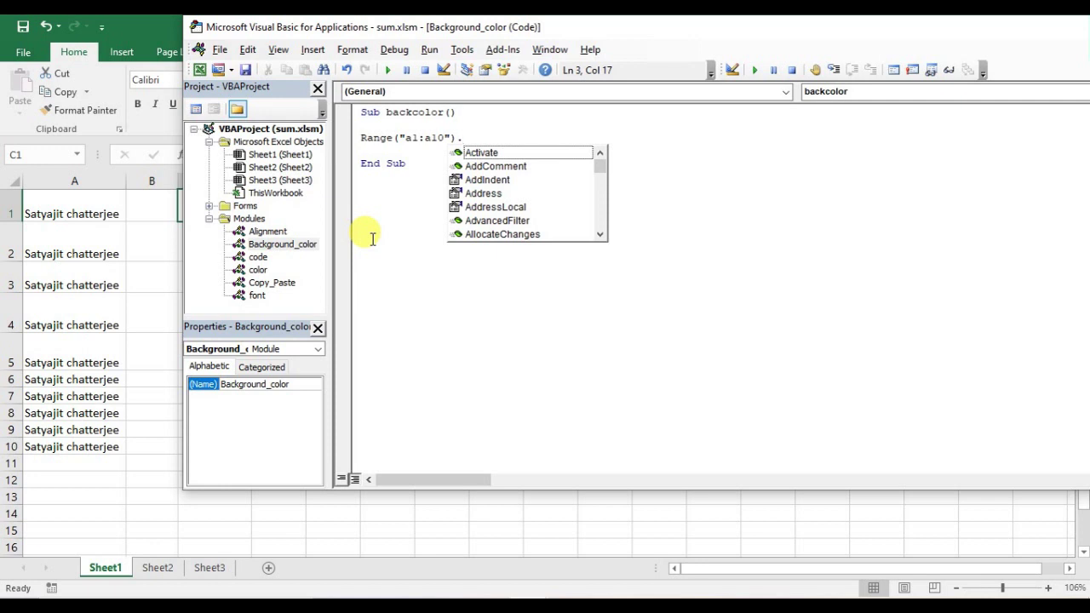
text(int)
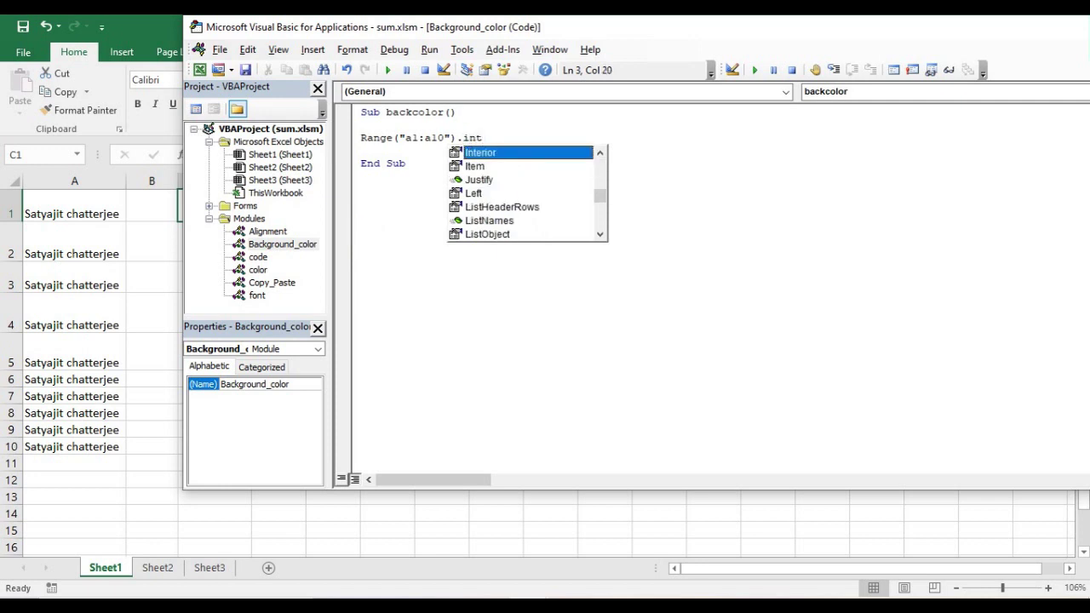
key(Tab)
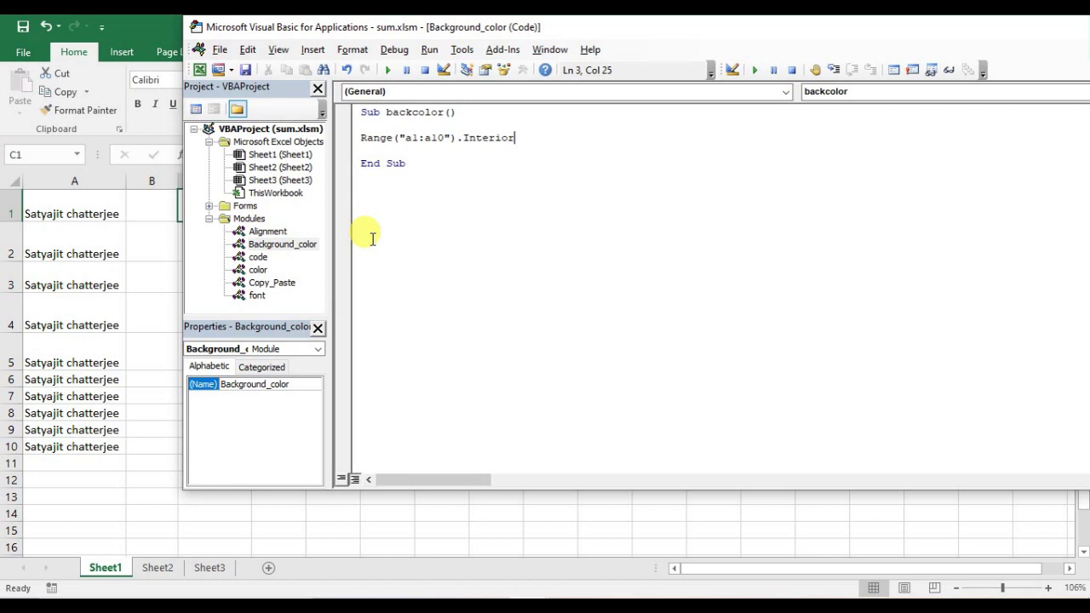
text(.)
key(Down)
key(Down)
key(Down)
text(C)
key(Tab)
text(=)
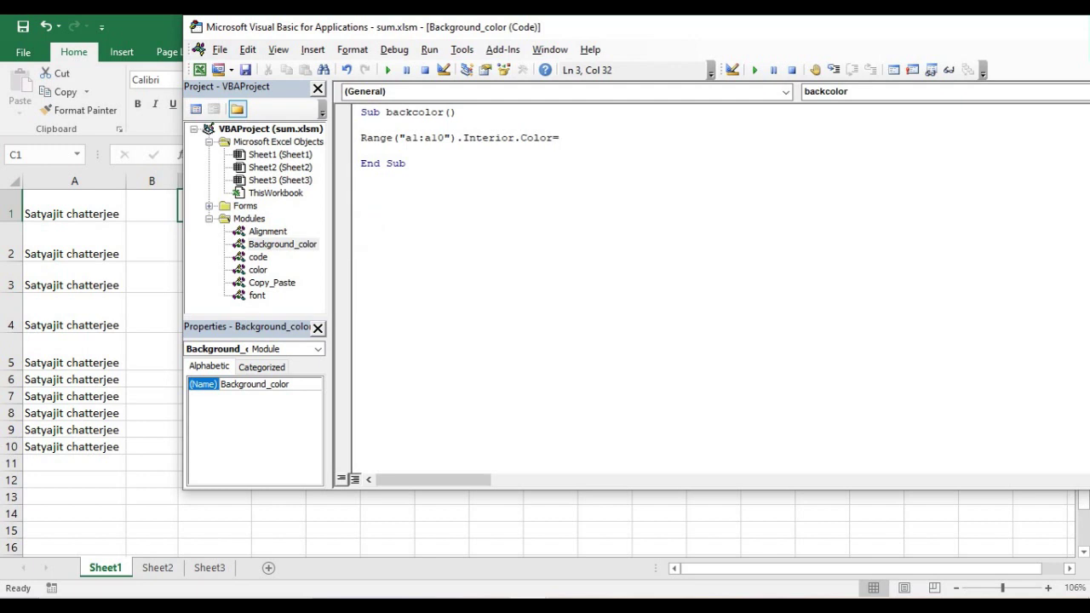
key(Return)
Step: Duplicate the vbRed line below and change its colour to vbGreen
drag(622, 140, 361, 140)
key(ctrl+c)
click(617, 137)
key(Return)
key(ctrl+v)
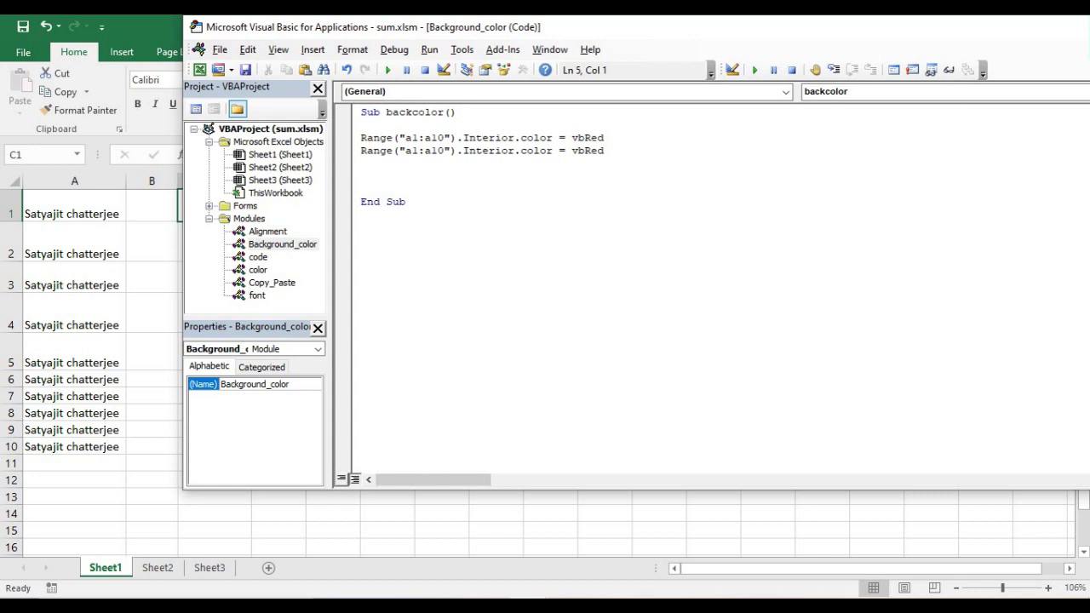
drag(570, 151, 625, 151)
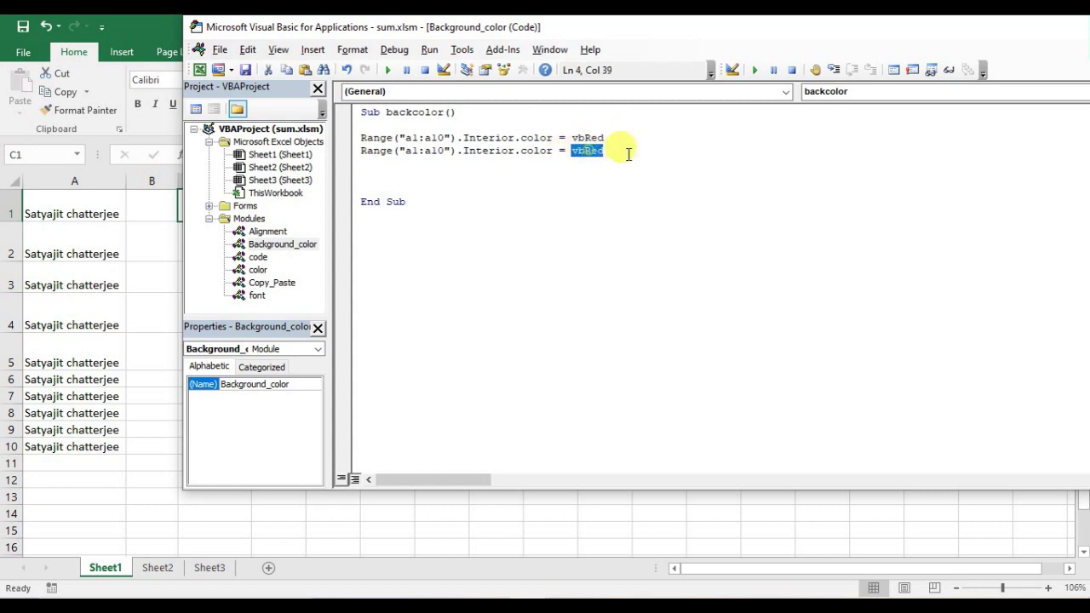
text(vbGreen)
key(Return)
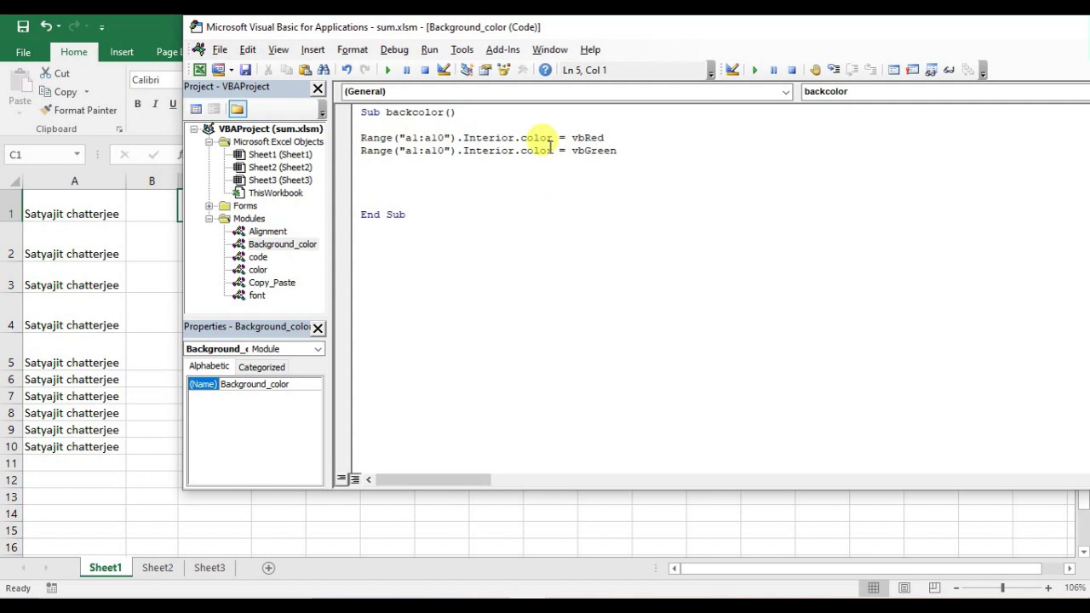
drag(616, 151, 584, 151)
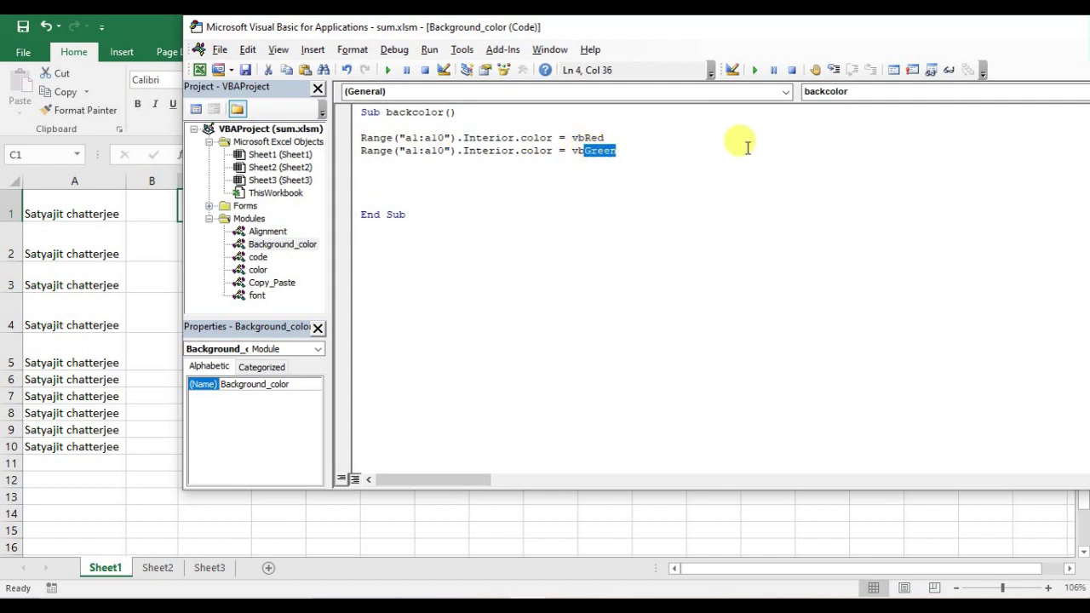
text(gree)
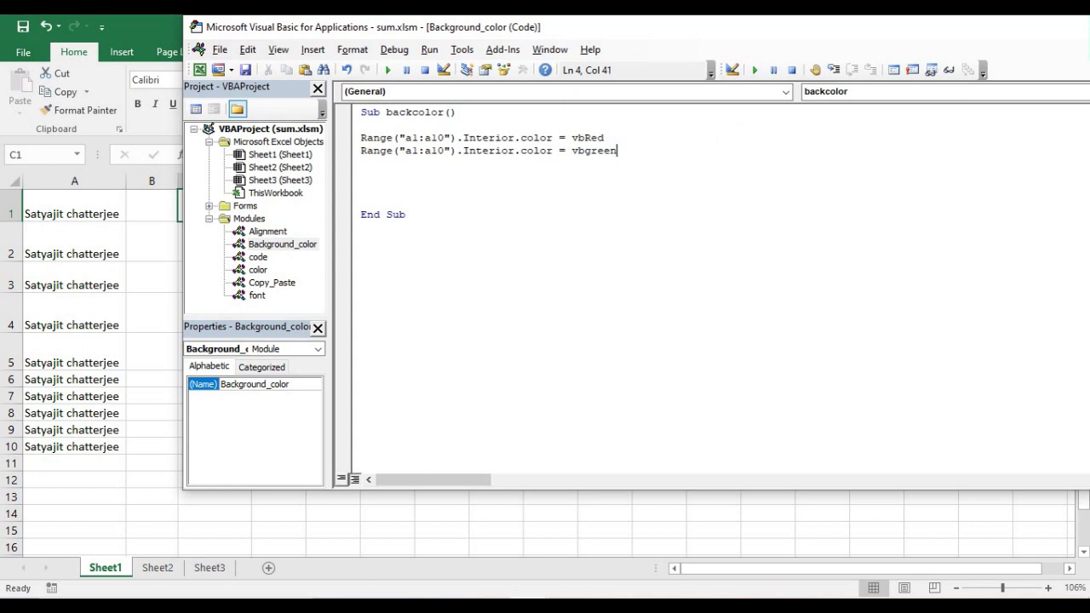
key(Return)
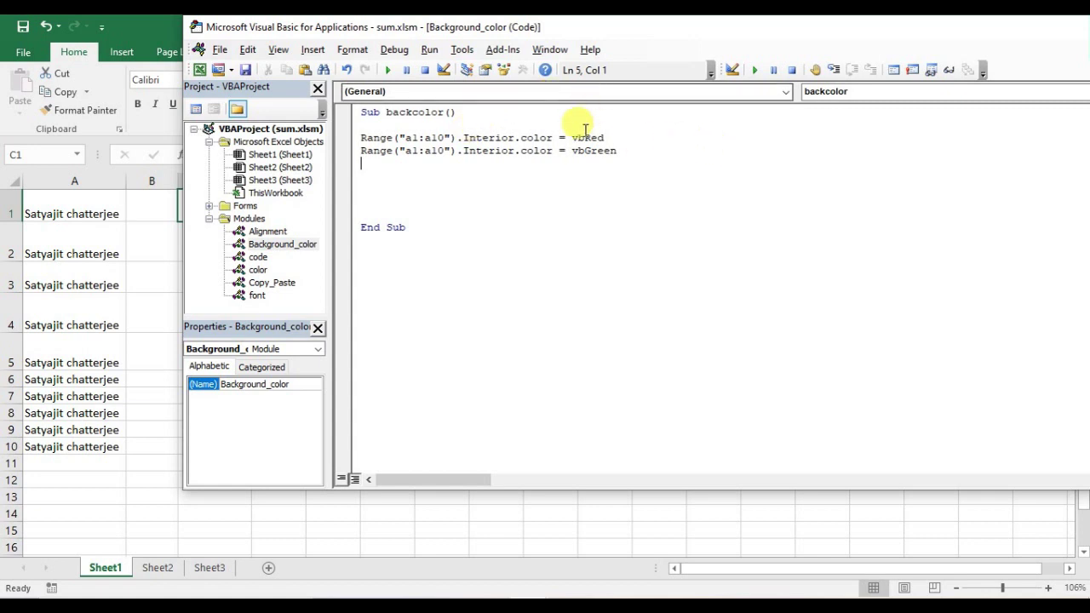
Step: Step through backcolor line by line so A1:A10 fill red, then green
click(362, 136)
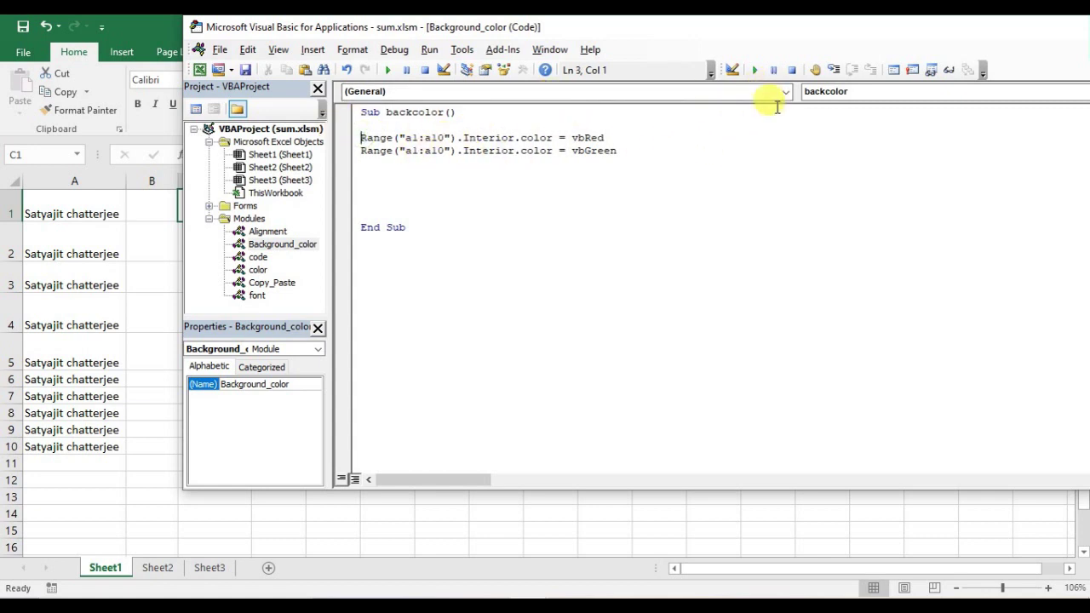
click(834, 70)
click(835, 70)
click(834, 70)
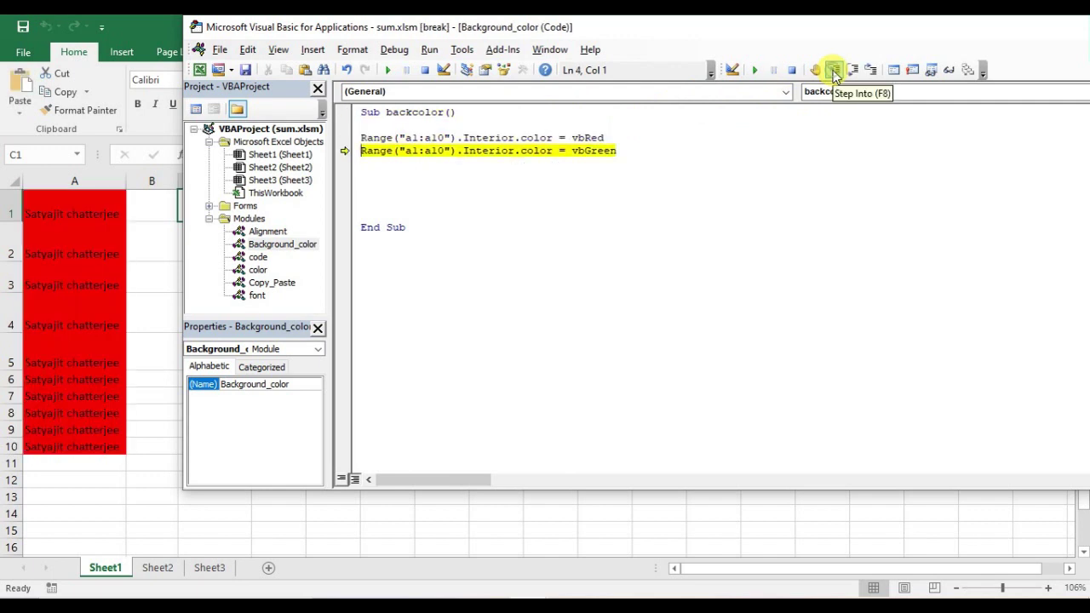
click(834, 70)
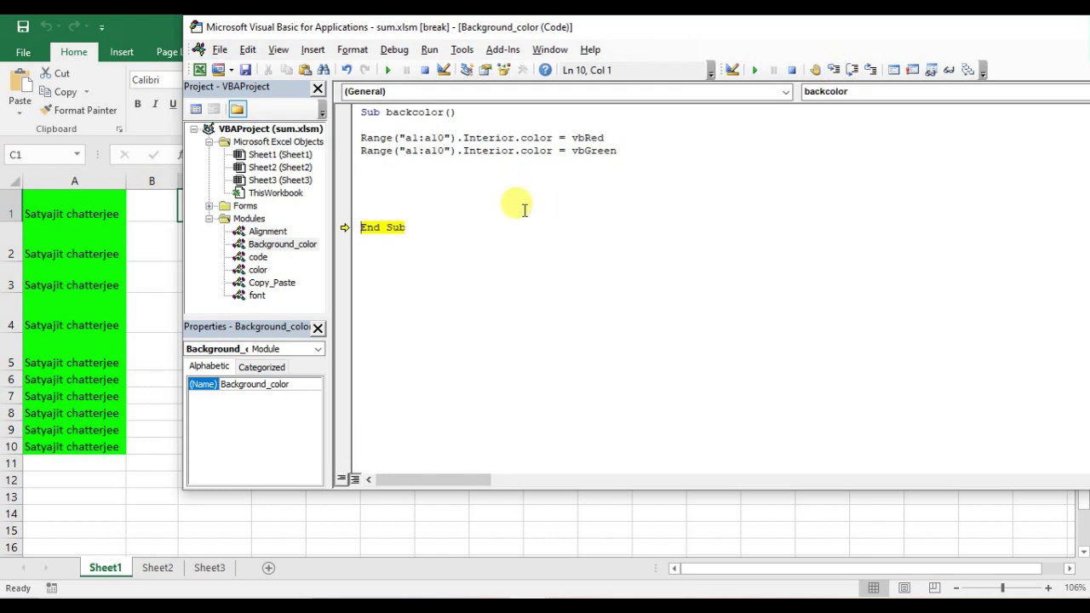
mouse_move(602, 151)
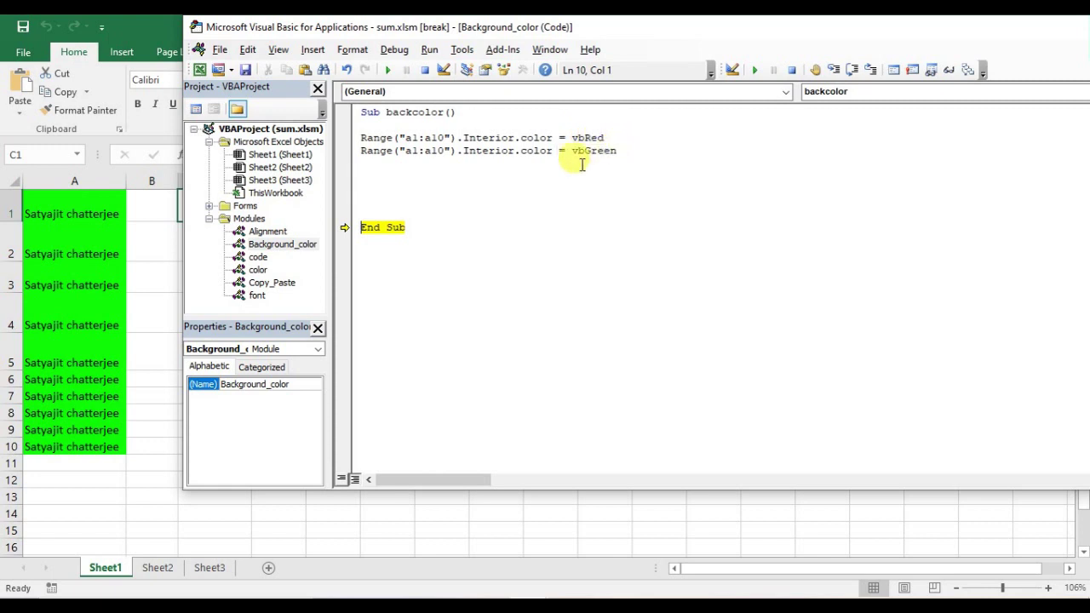
click(455, 179)
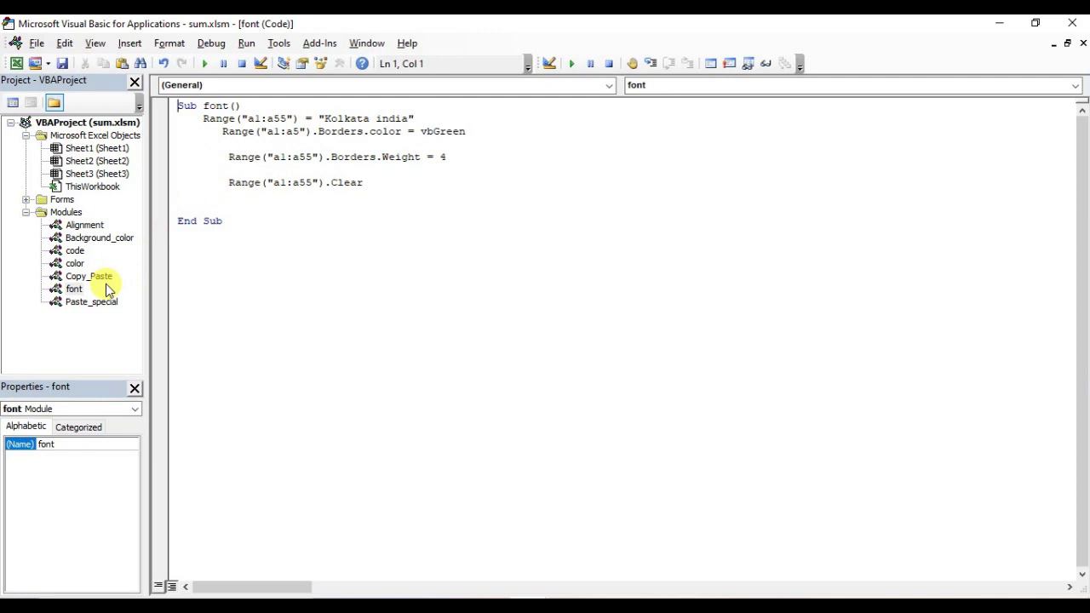
Step: Open Sub pasteSpecial() in the Paste_special module and restore the editor window to show the sheet
double_click(85, 303)
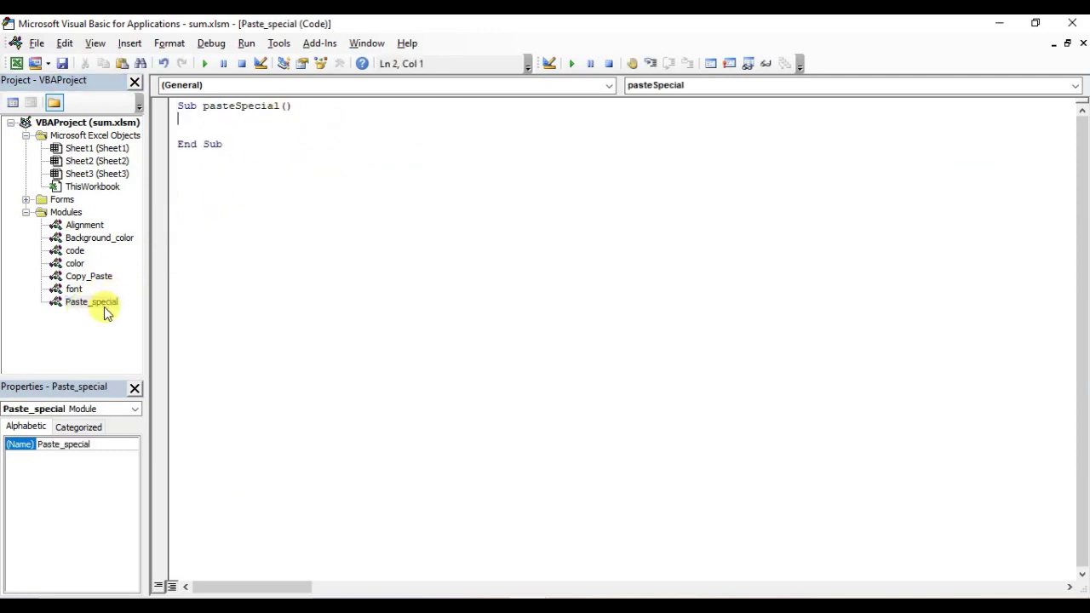
click(130, 44)
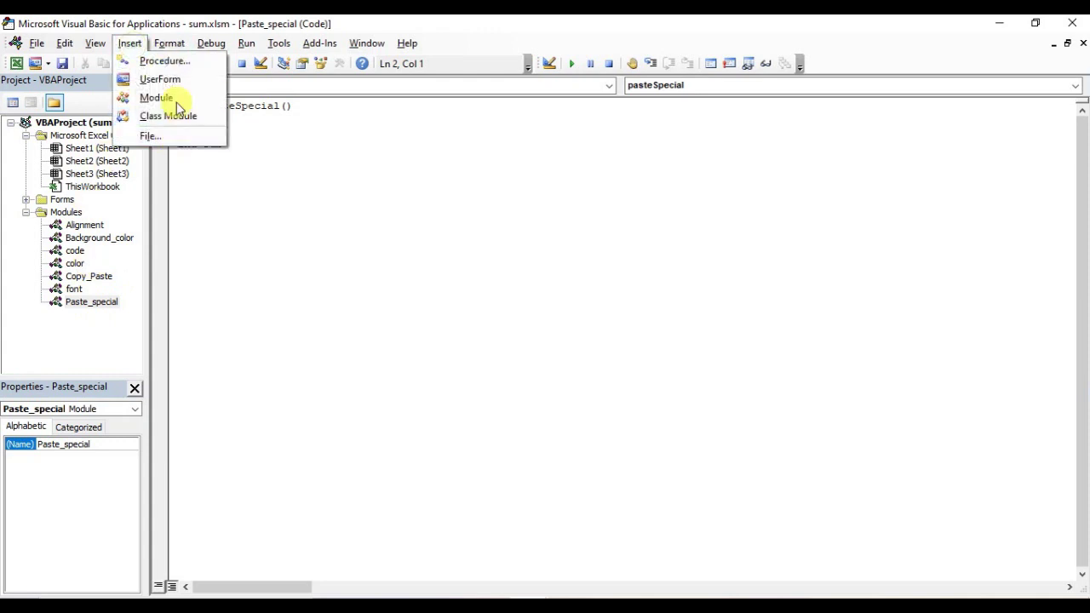
click(104, 443)
drag(102, 444, 83, 445)
click(100, 304)
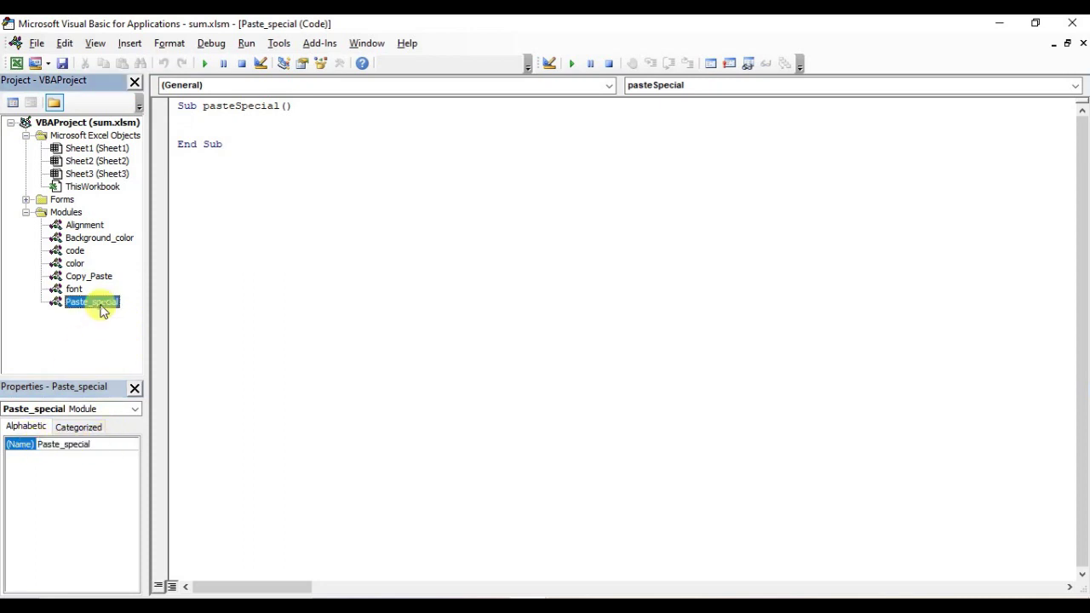
drag(178, 106, 218, 106)
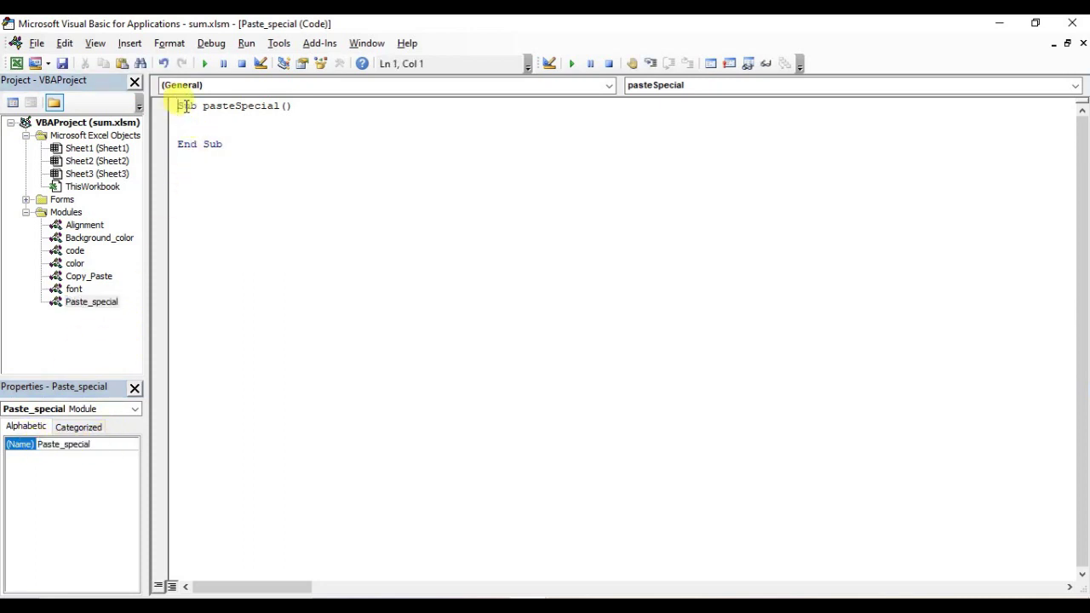
click(250, 121)
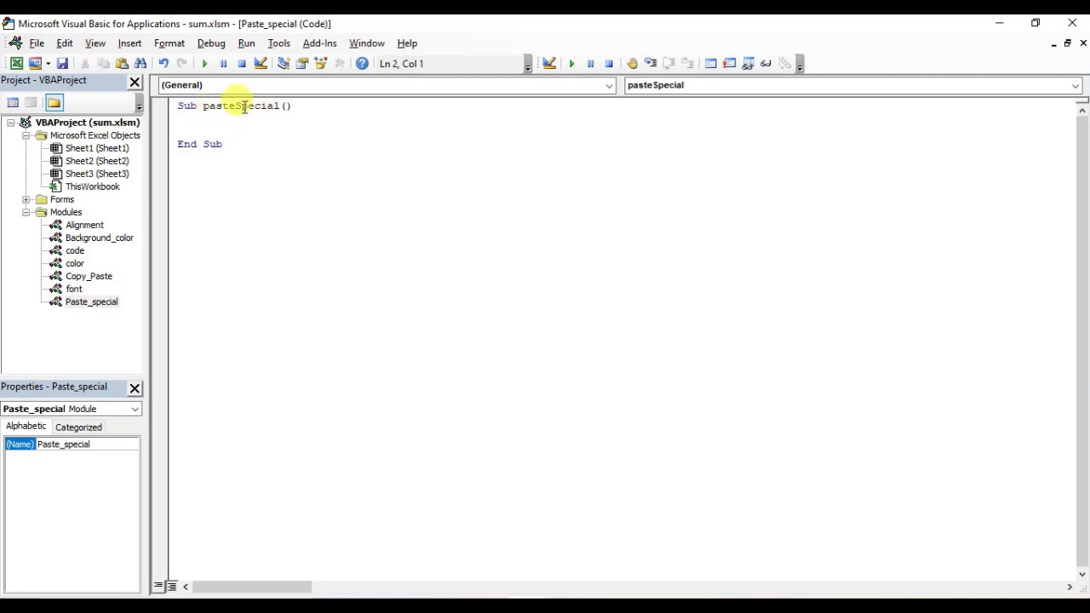
double_click(237, 104)
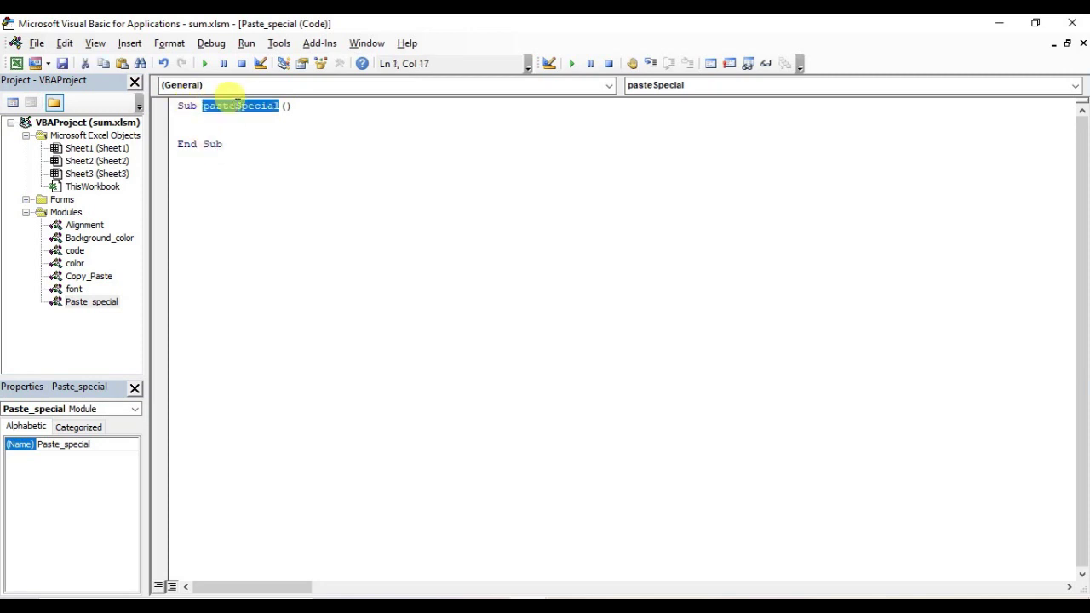
click(187, 109)
double_click(186, 109)
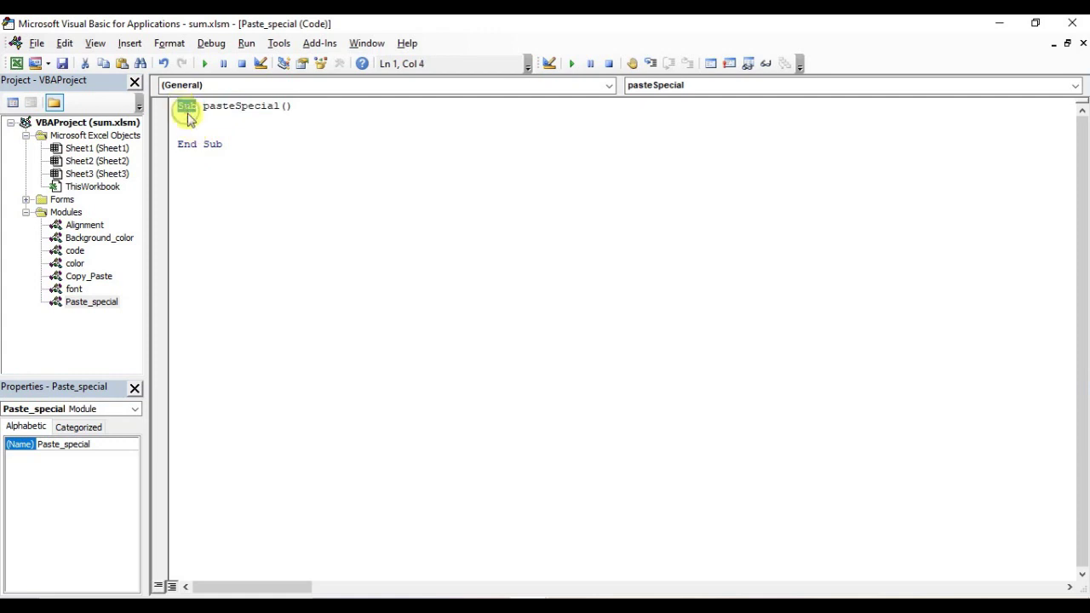
click(213, 126)
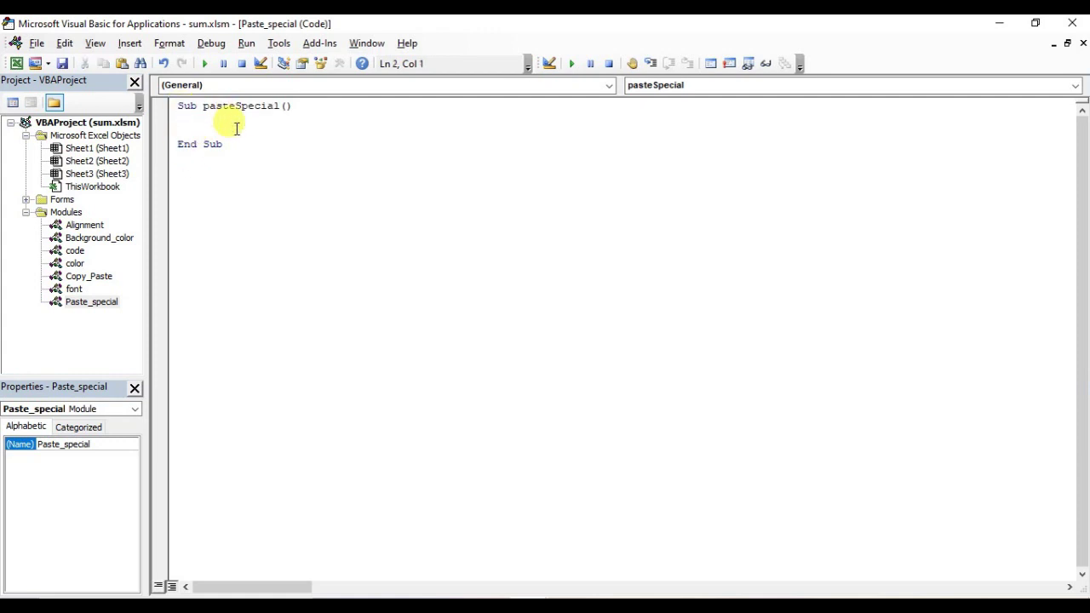
double_click(433, 22)
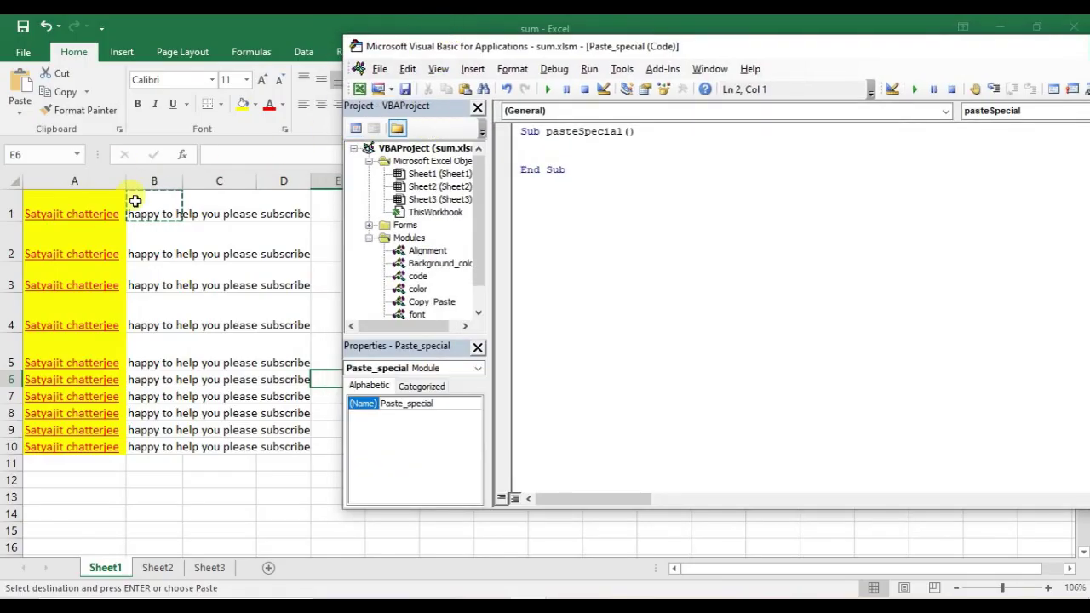
Step: Back in Excel, cancel the pending copy and select the names in A1:A10
key(alt+F11)
click(196, 205)
key(Escape)
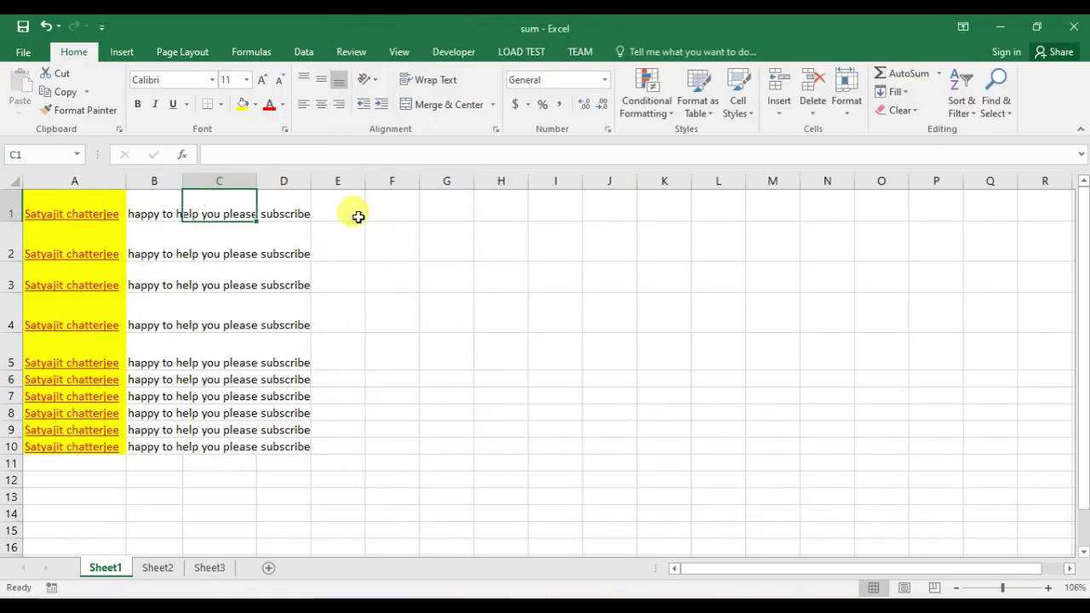
click(358, 217)
click(66, 205)
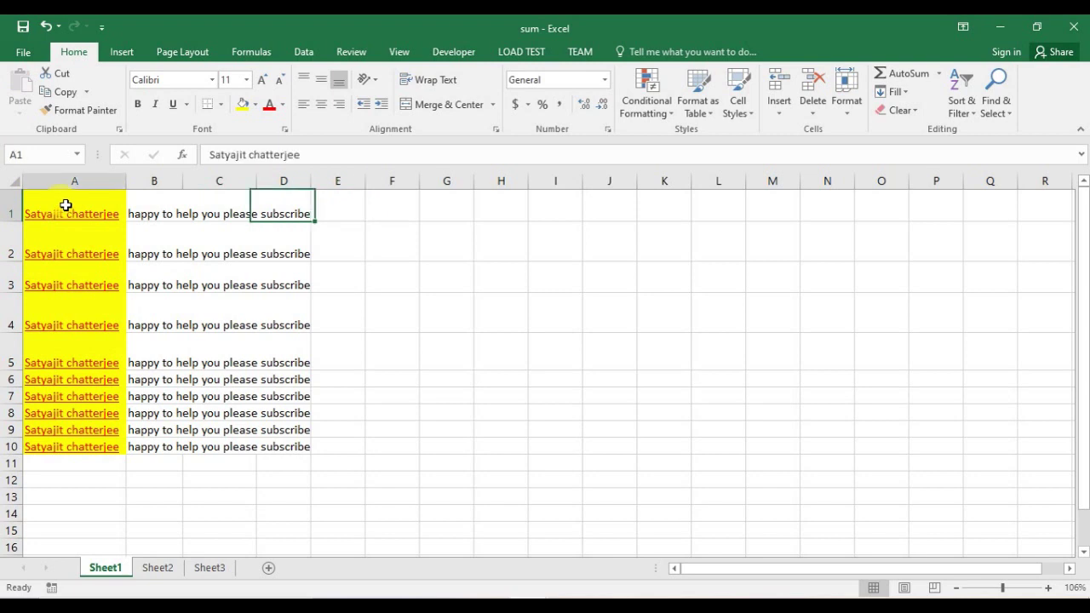
drag(66, 205, 72, 442)
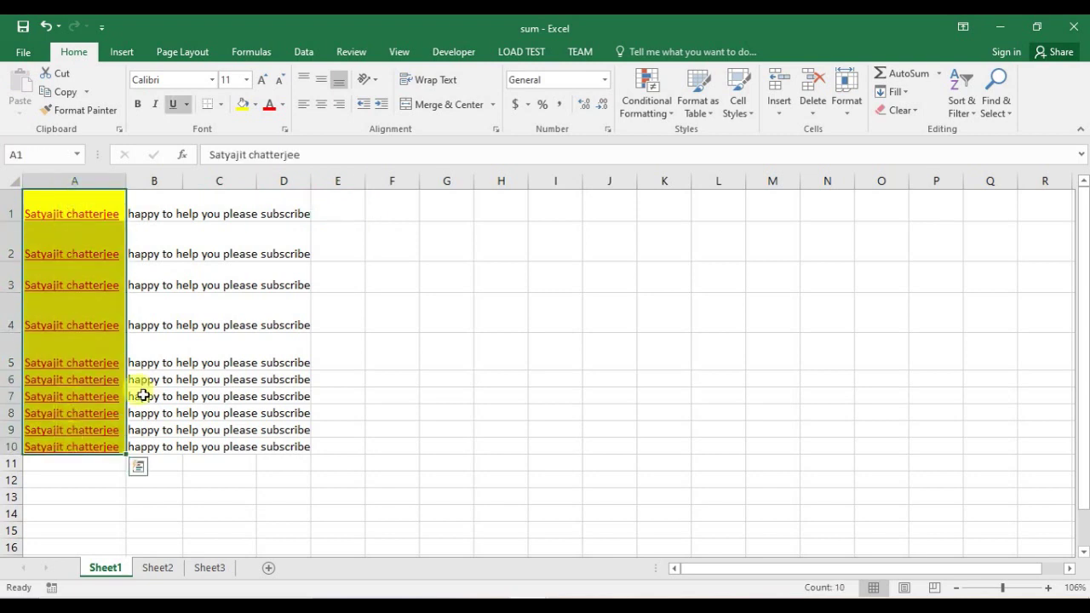
click(380, 234)
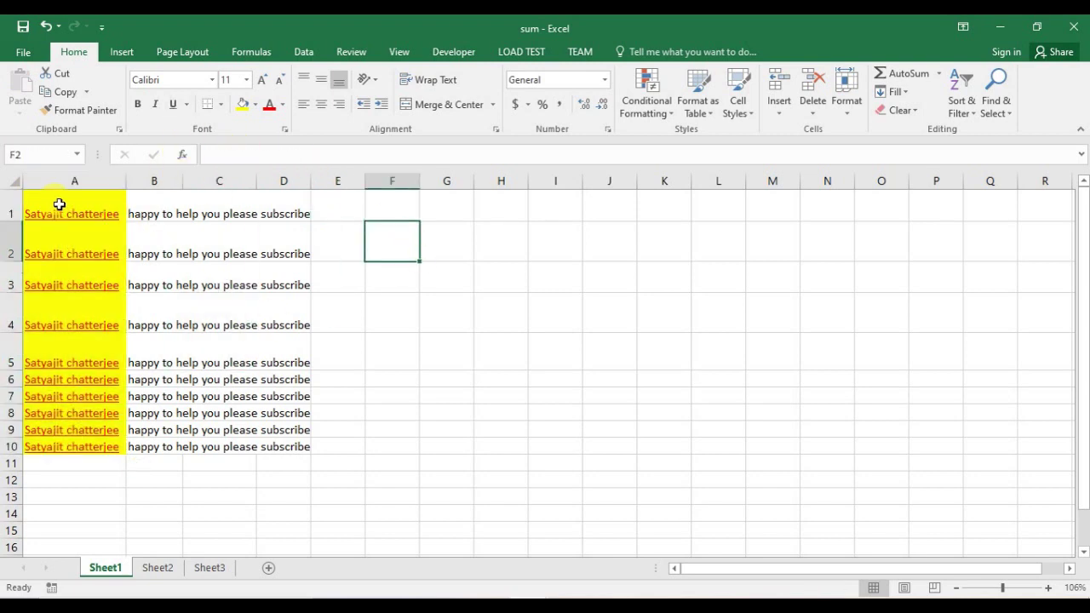
drag(60, 212, 60, 443)
Step: Make A1:A10 bold and italic, then select cell A1
click(155, 104)
click(137, 104)
click(312, 225)
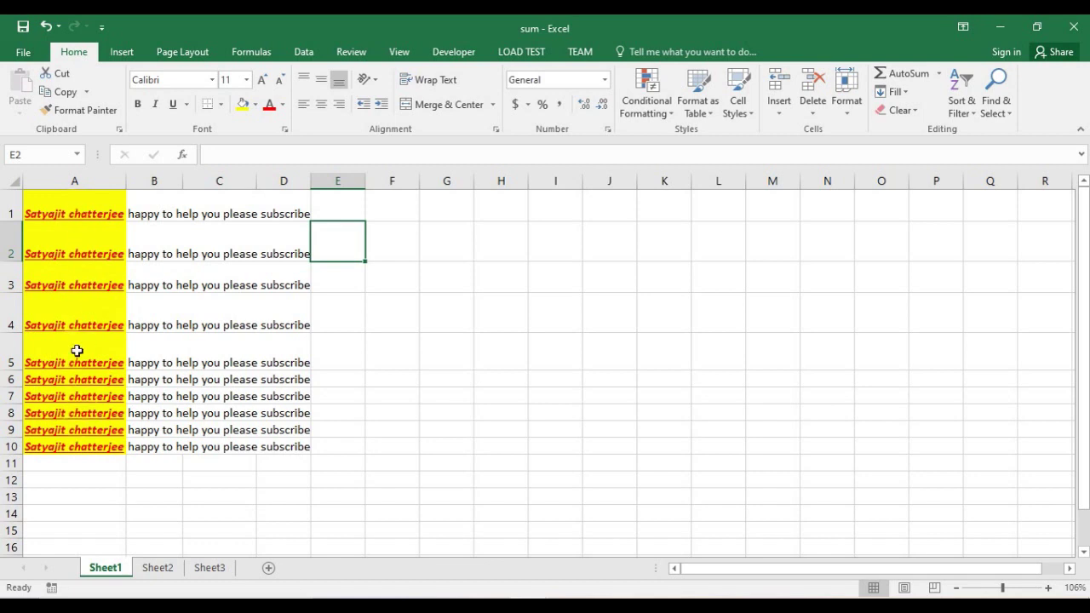
click(150, 215)
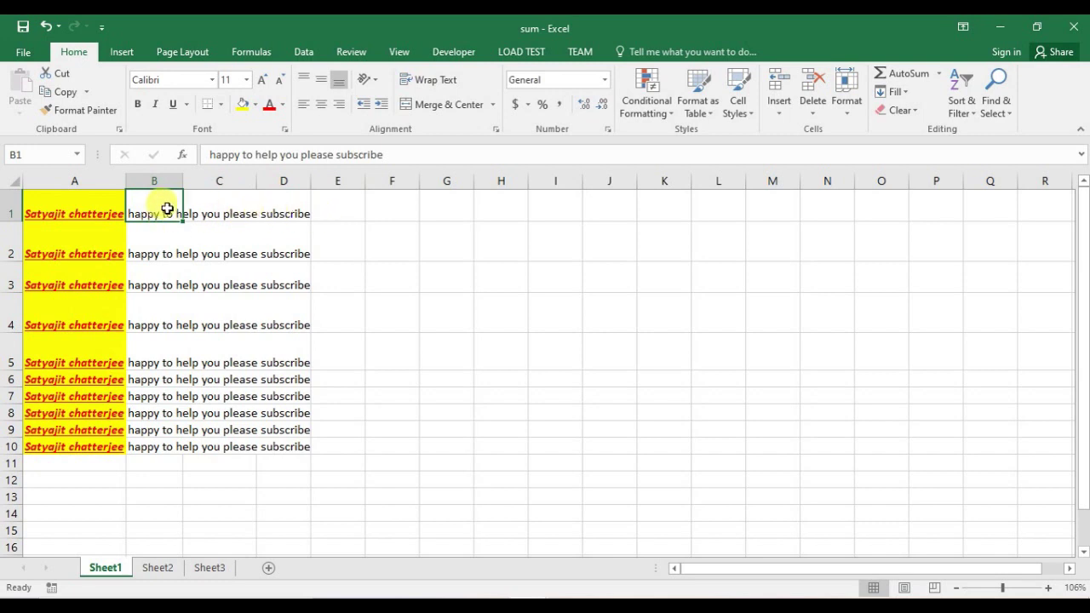
click(61, 215)
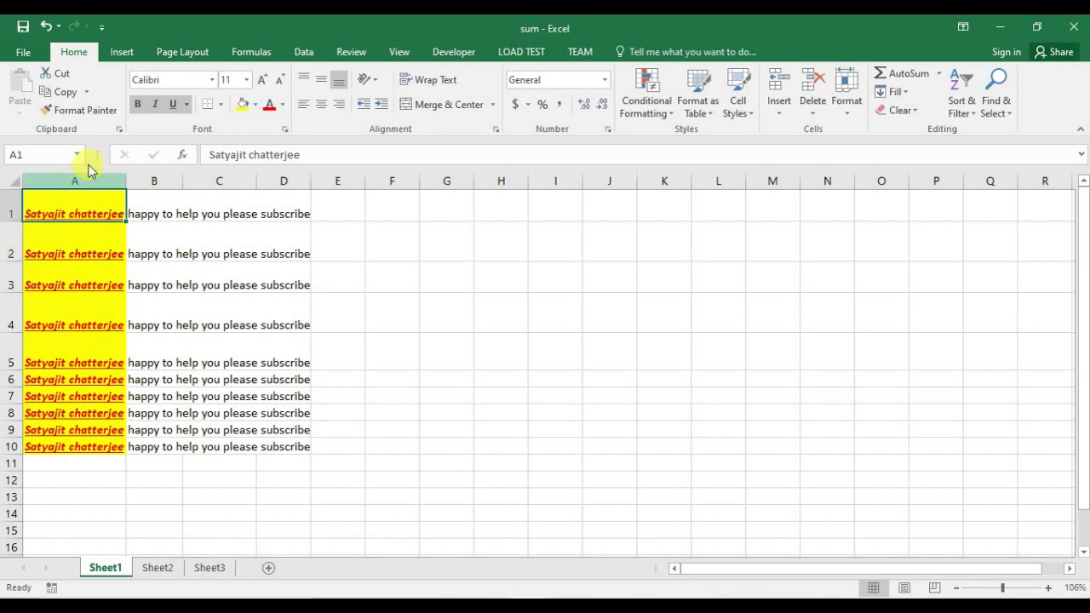
Step: Format-paint A1's yellow fill and red bold italic underlined text onto B1:B10, then zoom to 208%
click(93, 110)
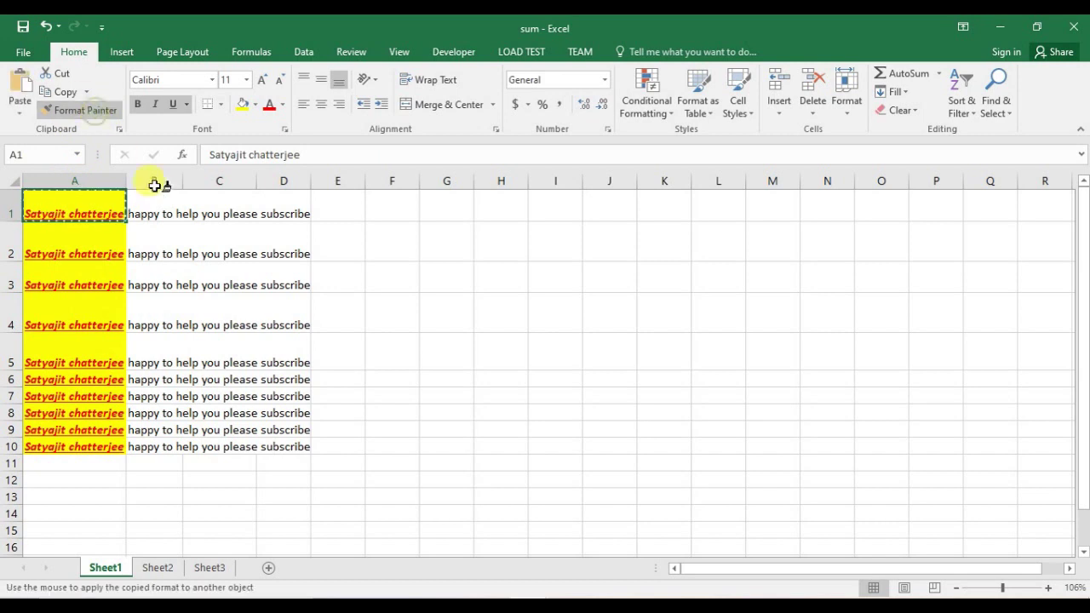
drag(154, 201, 170, 440)
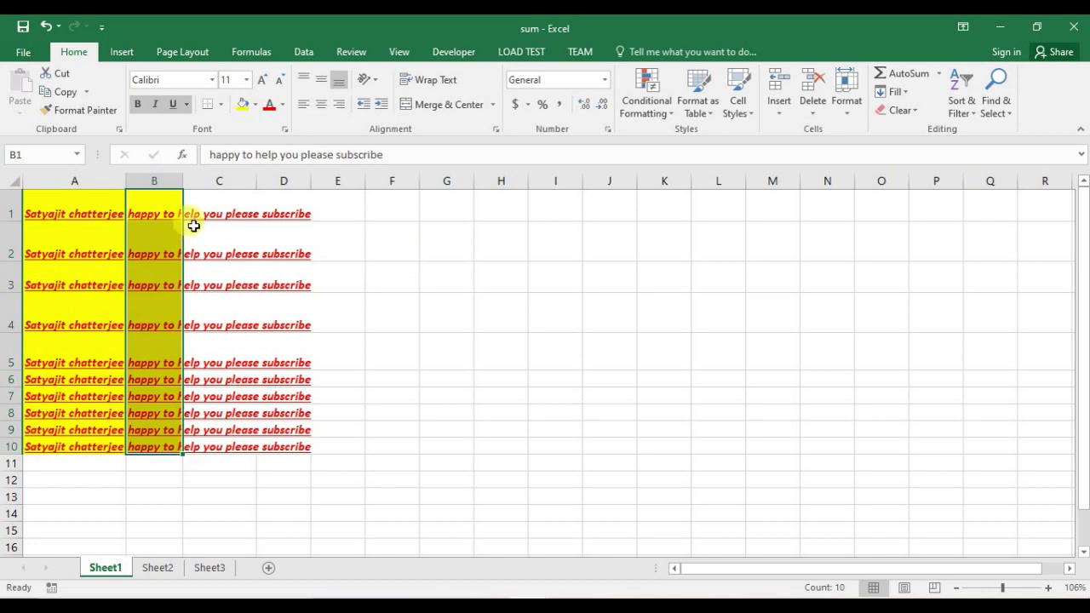
click(159, 209)
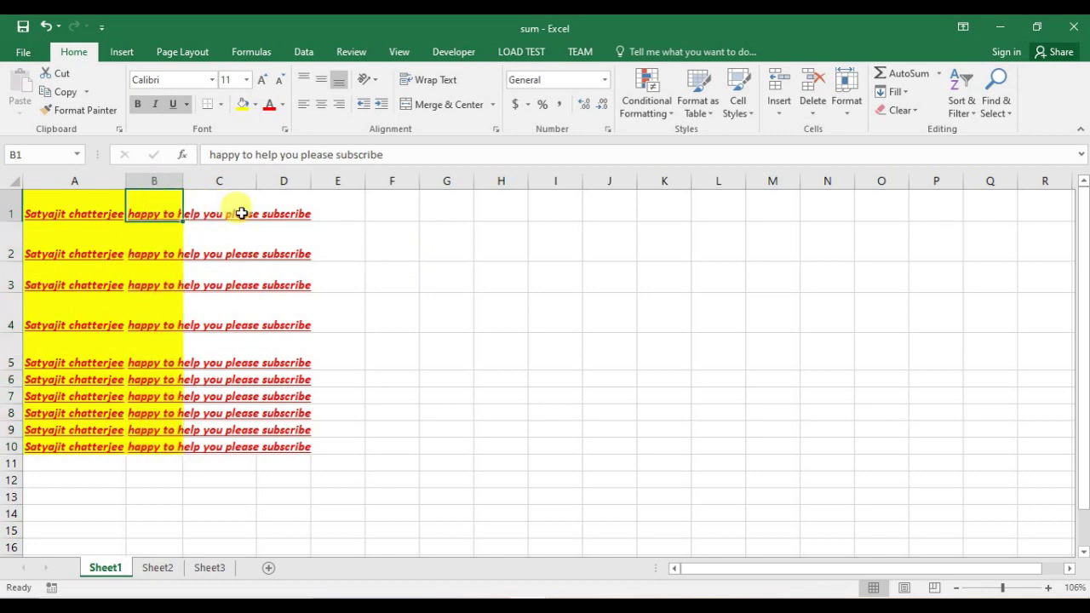
click(73, 210)
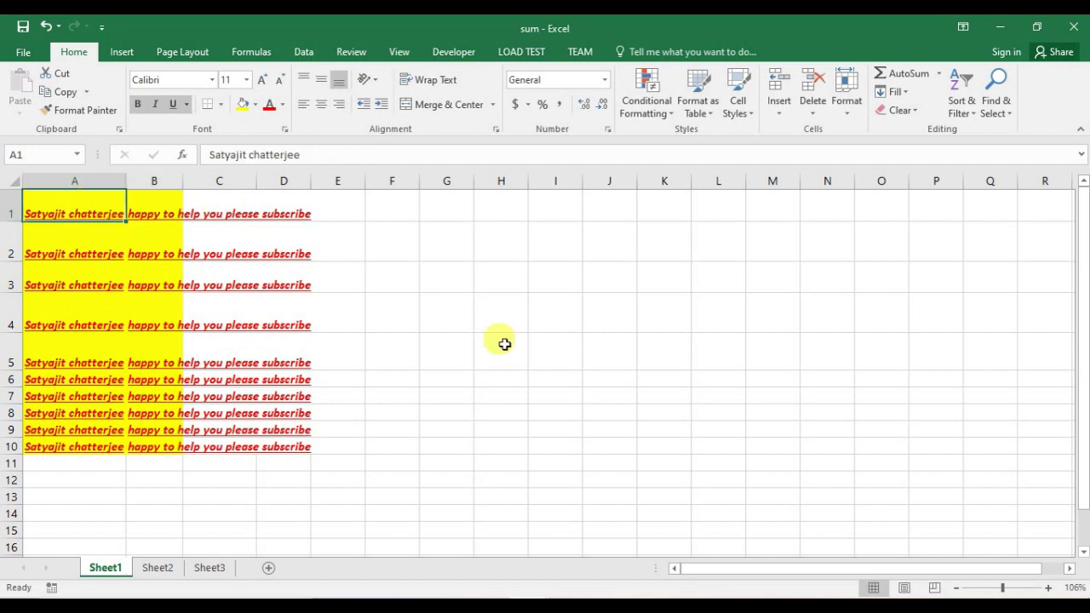
drag(1002, 587, 1016, 588)
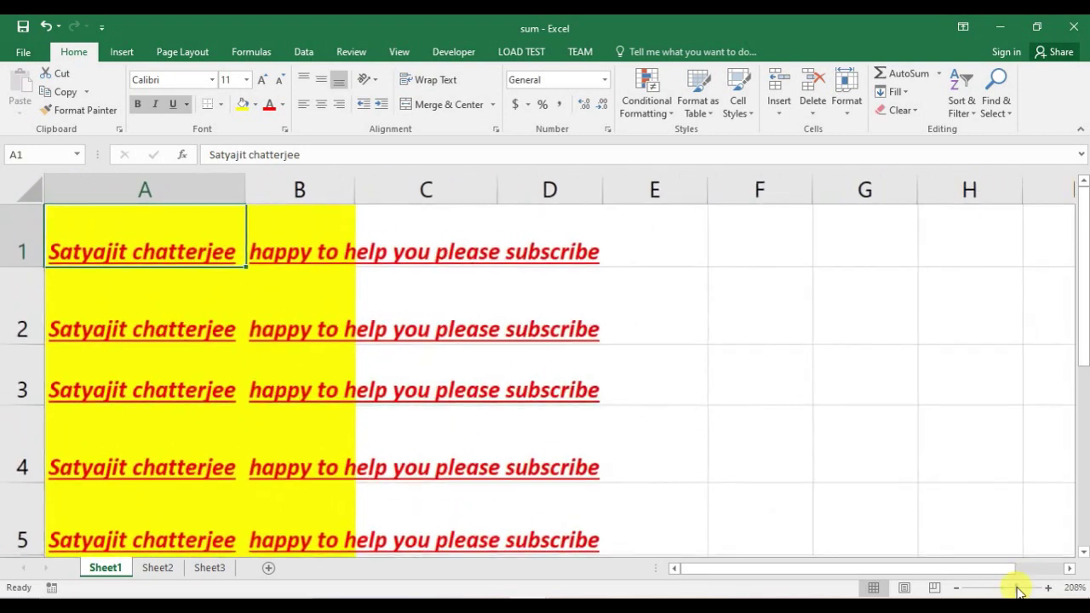
Step: Autofit column B to the width of its text
click(183, 188)
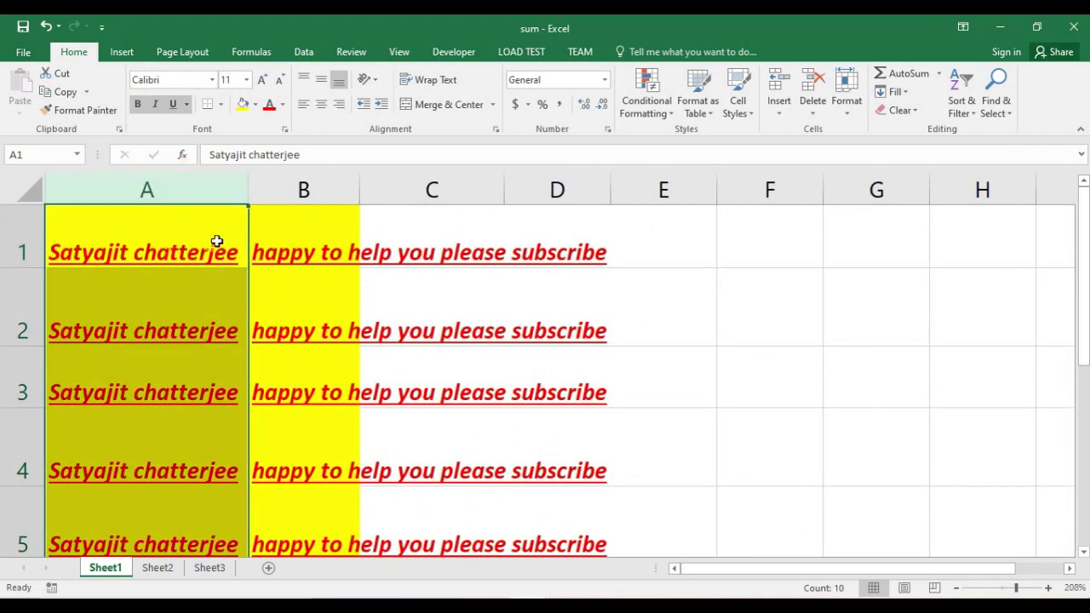
click(304, 246)
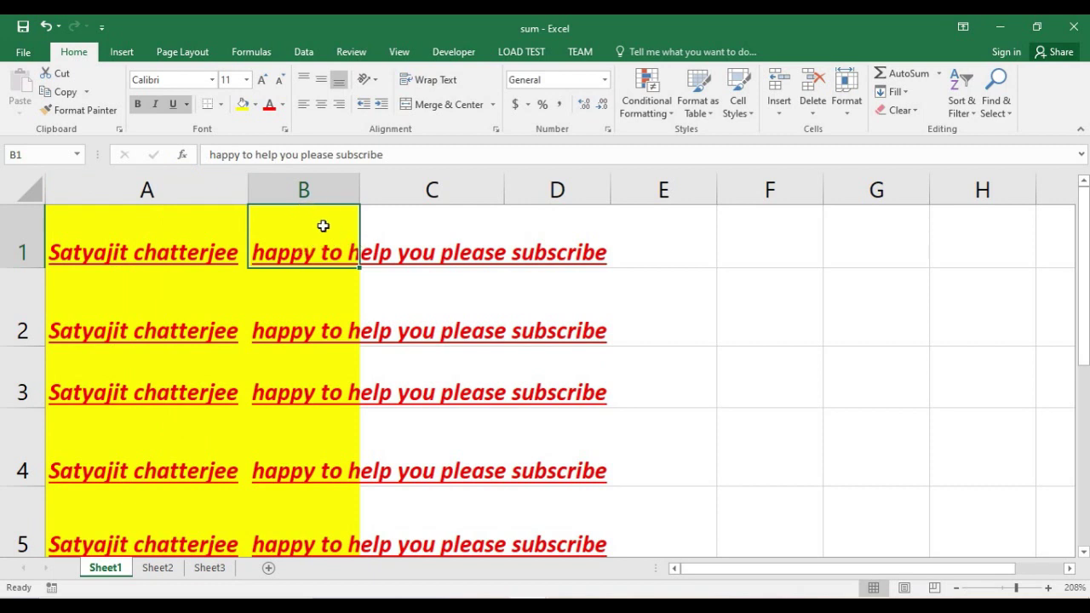
drag(304, 245, 552, 227)
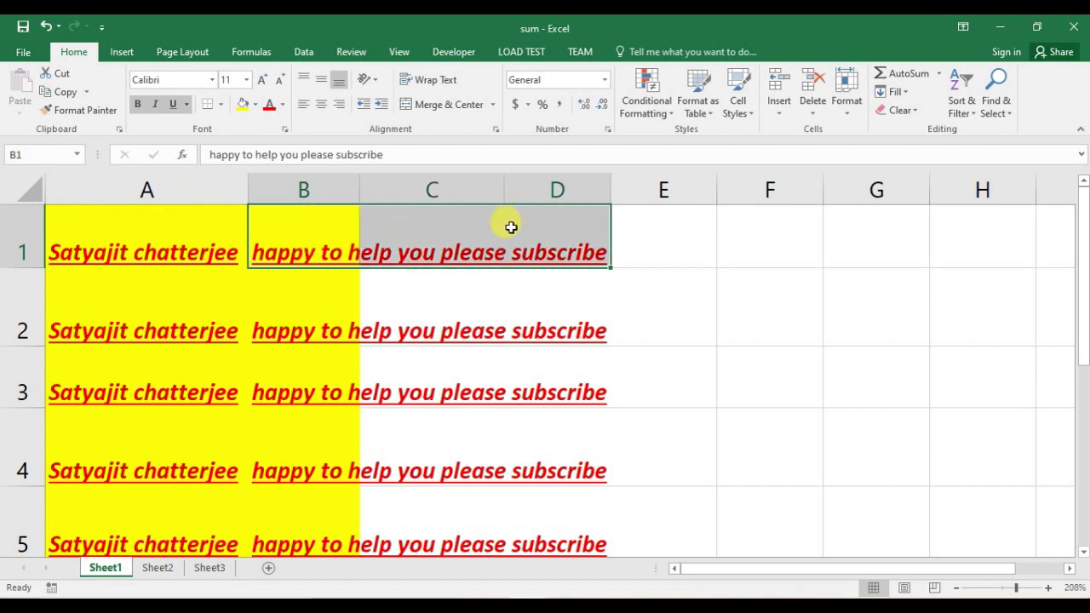
click(309, 224)
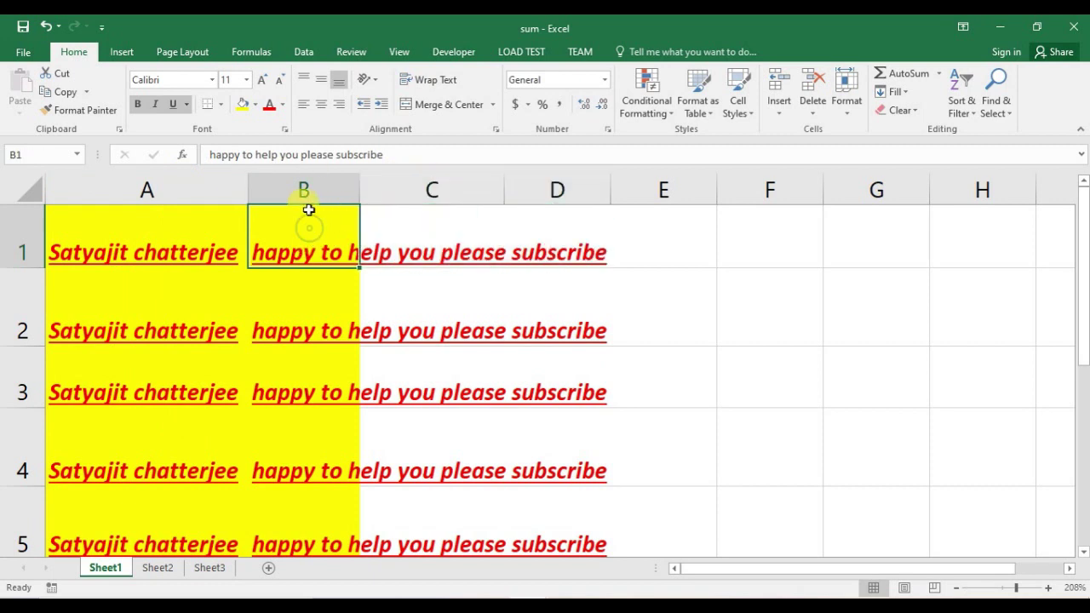
double_click(361, 187)
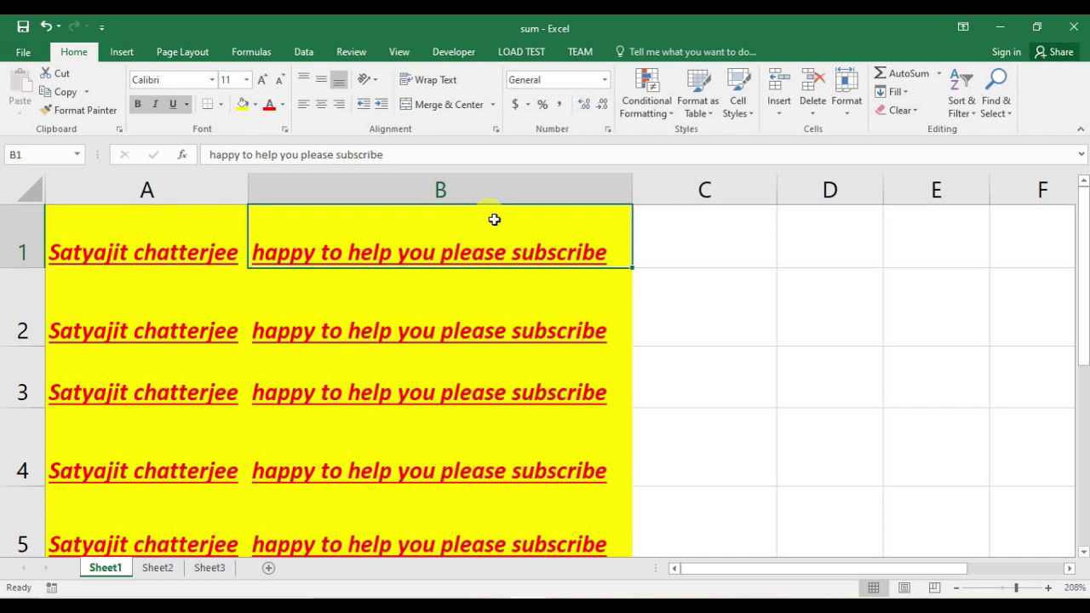
Step: Undo the changes until B1:B10 shows plain unformatted text again
key(ctrl+z)
key(Left)
scroll(494, 219, down, 1)
scroll(494, 219, down, 1)
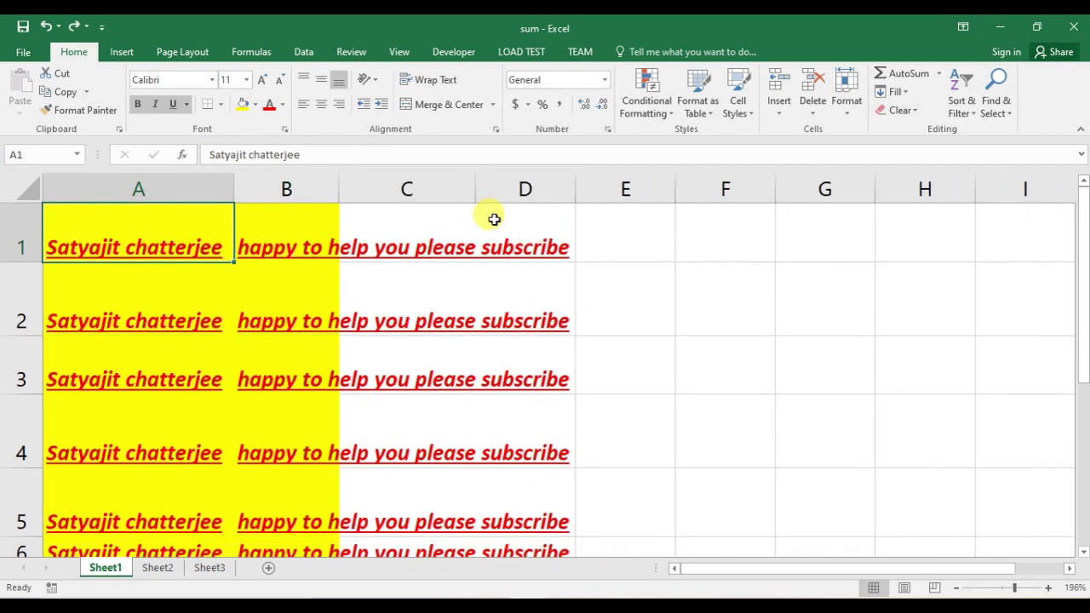
scroll(494, 219, down, 1)
scroll(494, 219, down, 1)
scroll(494, 219, down, 1)
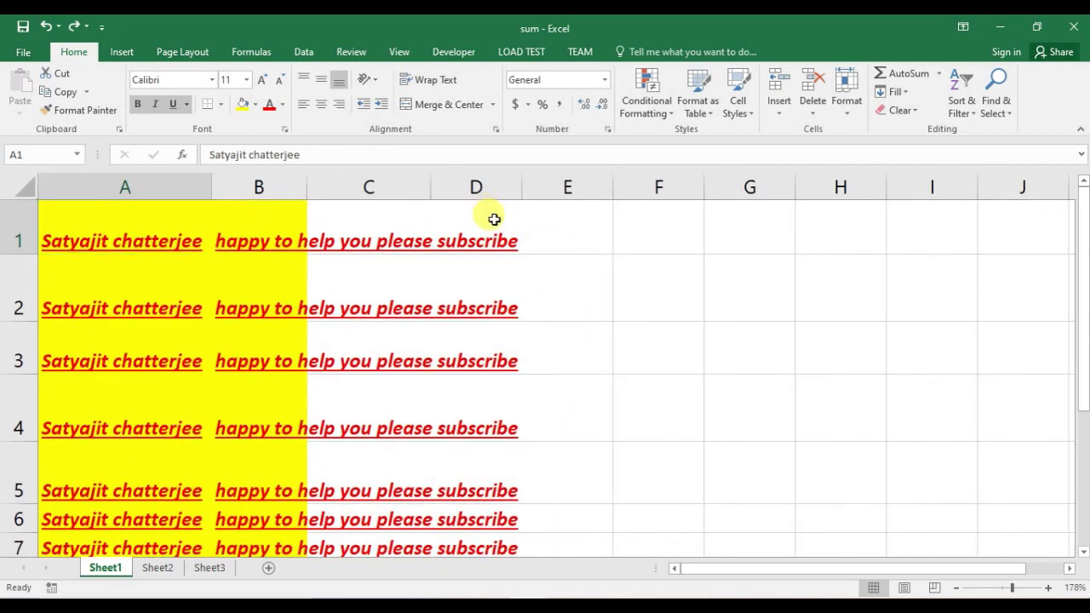
scroll(494, 219, down, 1)
scroll(494, 219, down, 1)
scroll(494, 219, down, 1)
scroll(494, 219, down, 1)
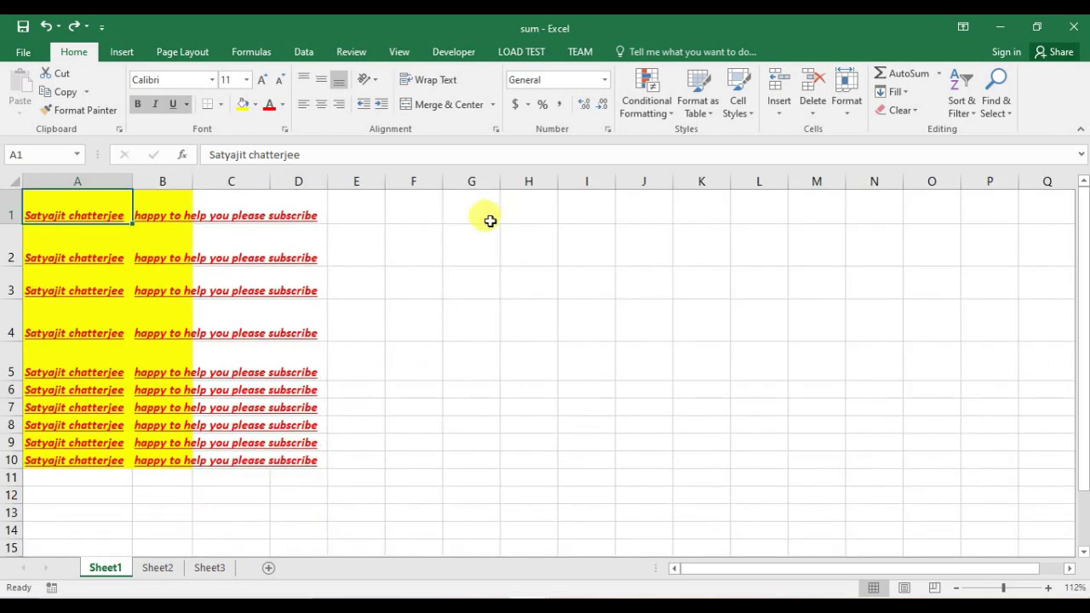
scroll(453, 224, down, 1)
key(ctrl+z)
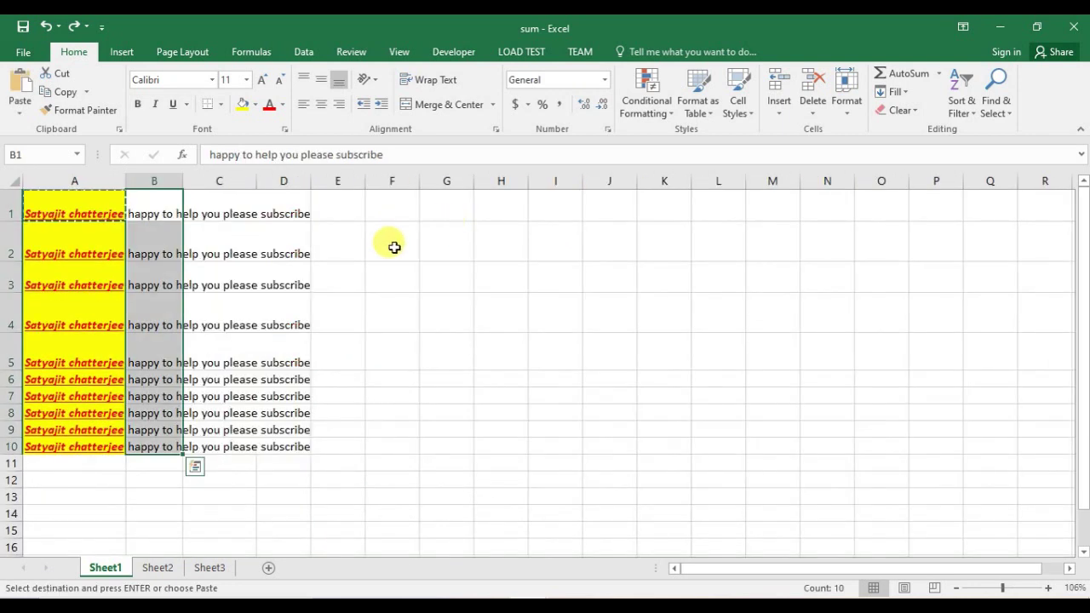
Step: Select A1 and switch to the VBA editor showing the empty pasteSpecial procedure
click(391, 250)
click(156, 203)
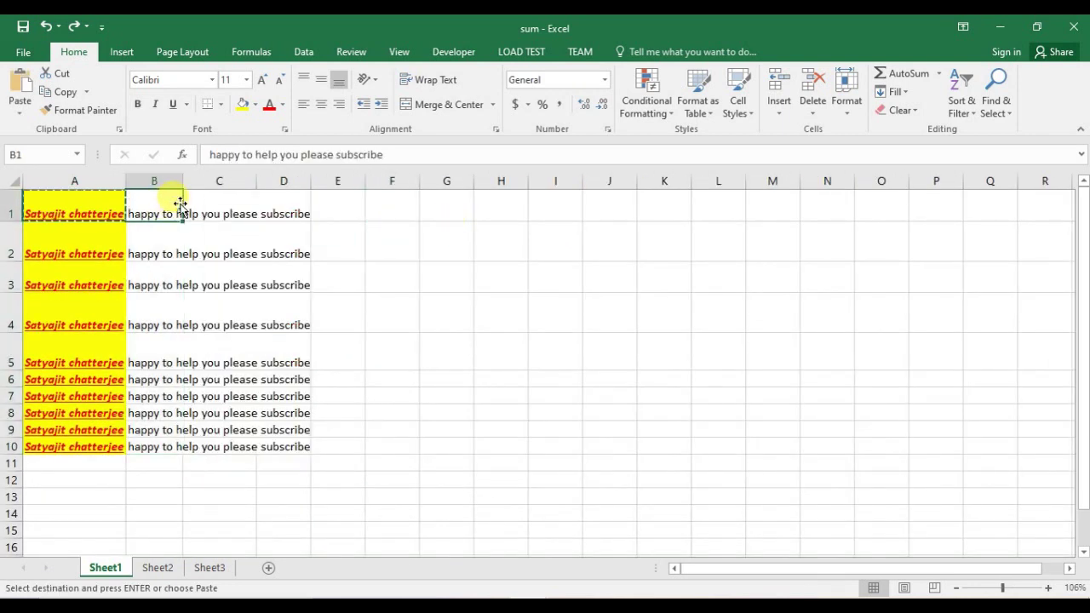
click(65, 205)
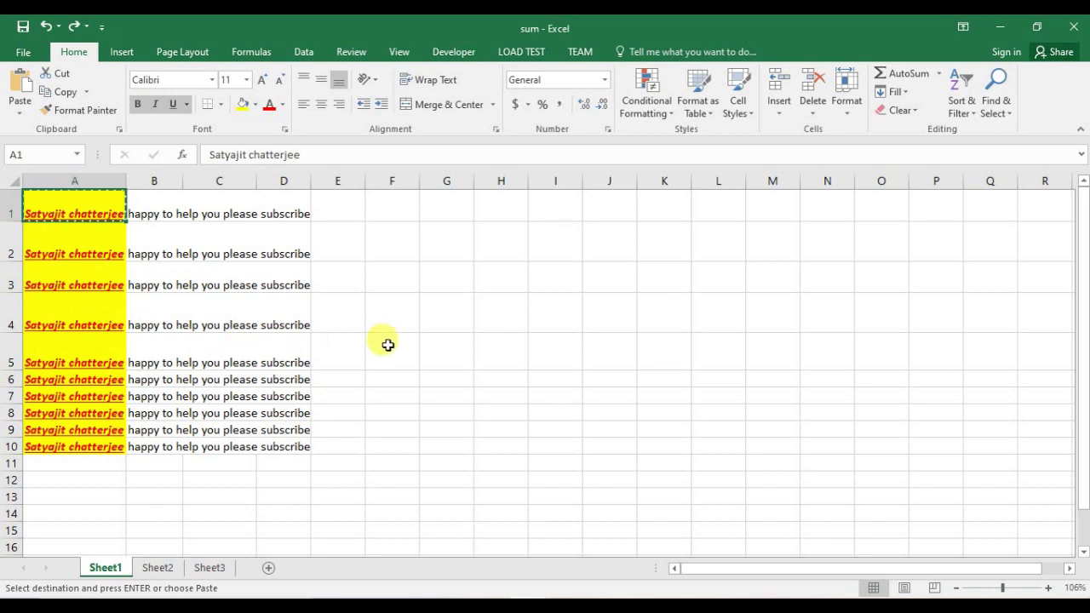
key(alt+F11)
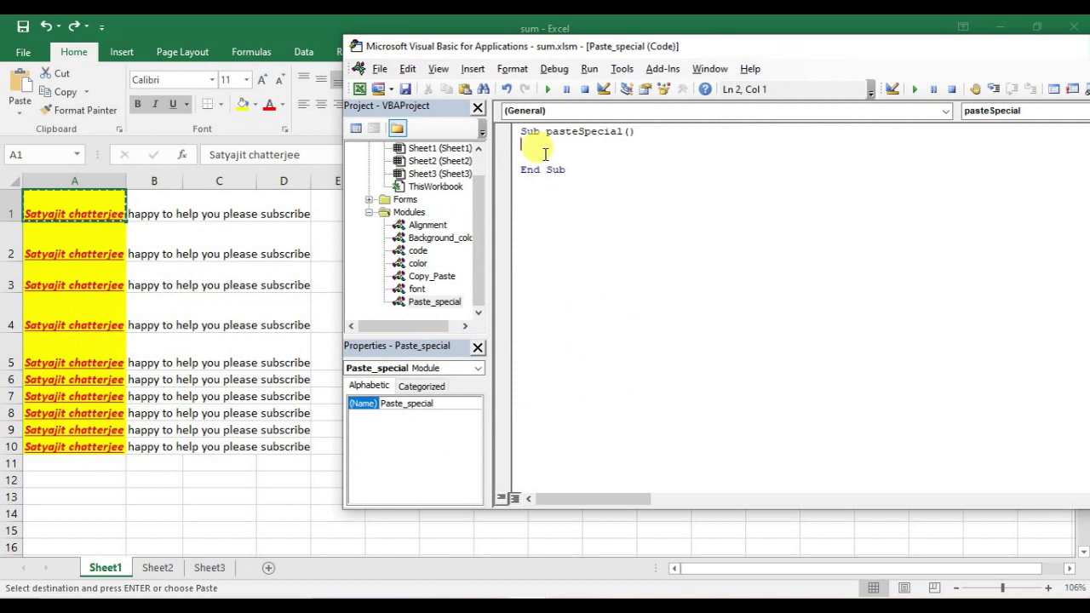
Step: Add the indented line Range("a1:a10").copy to the pasteSpecial macro
key(Tab)
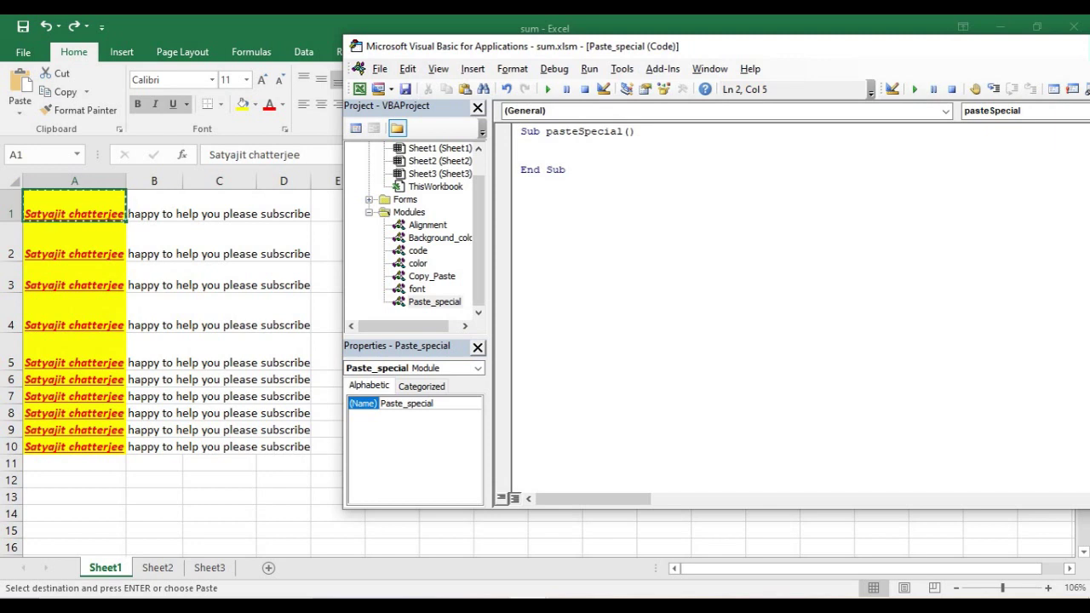
text(range)
text(()
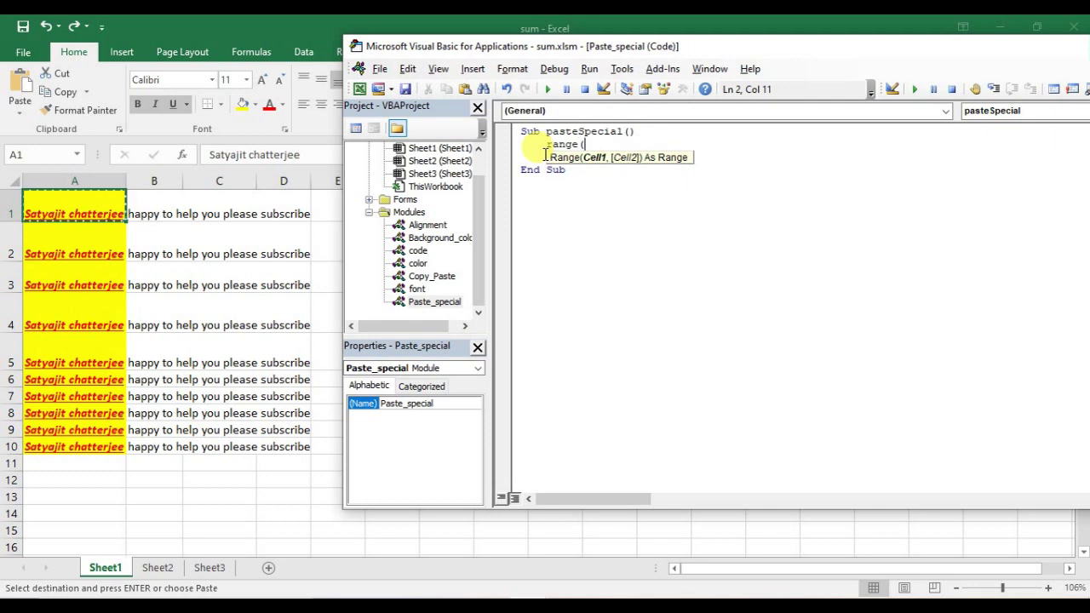
text("a1:a10"))
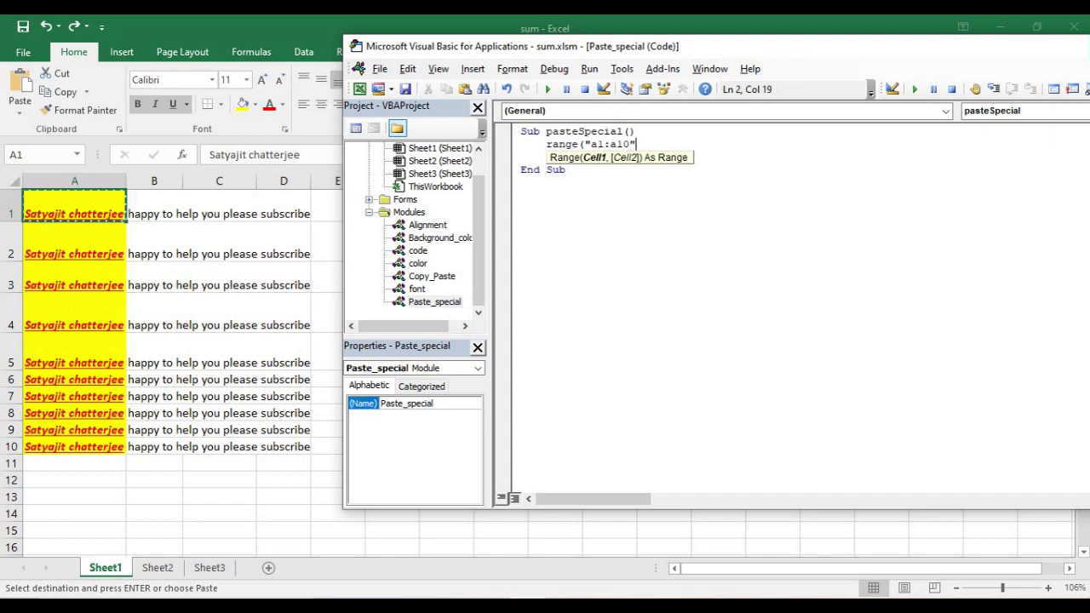
text(.cop)
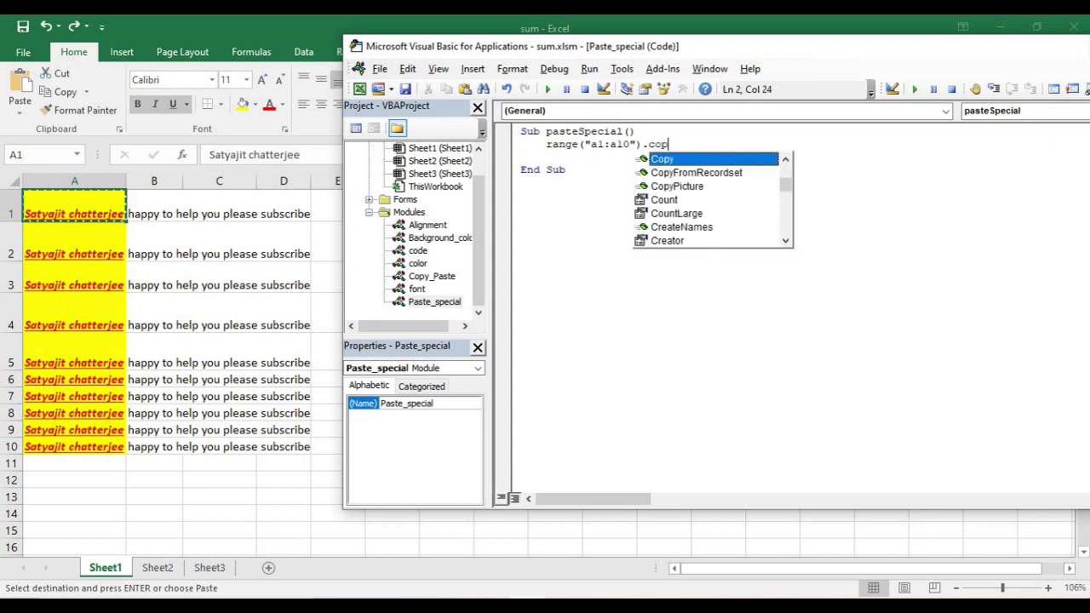
text(y)
key(Return)
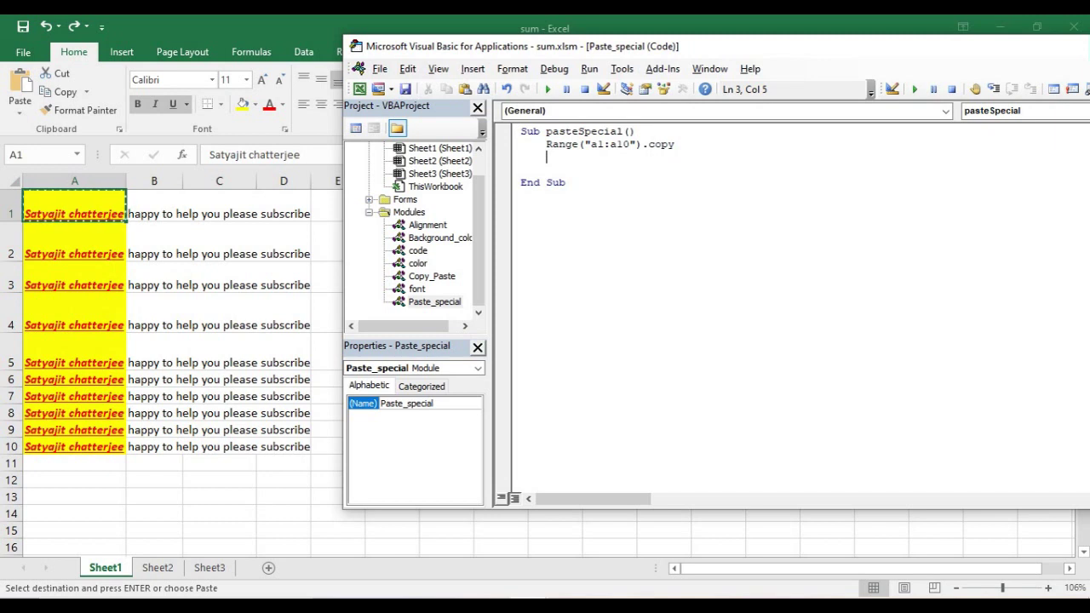
Step: Clear the copy marquee on the worksheet and return to the macro code
click(223, 230)
key(Escape)
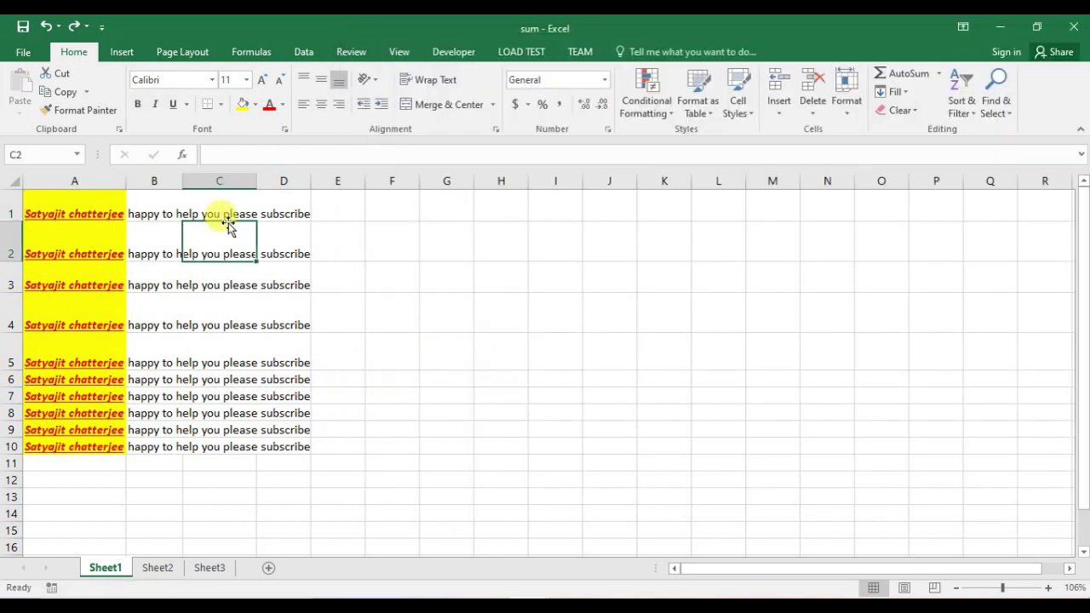
key(alt+F11)
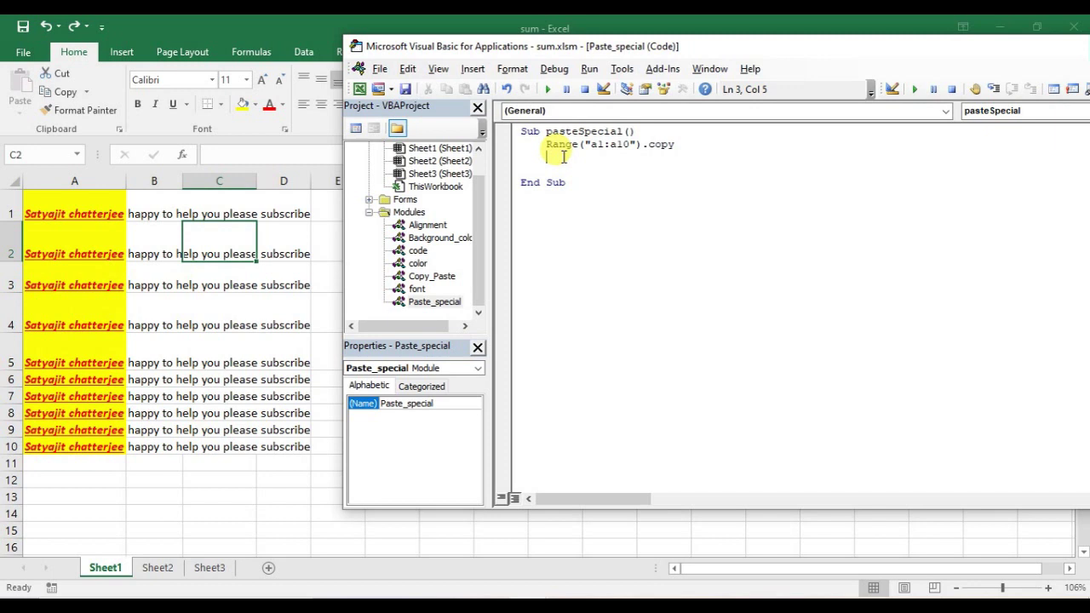
Step: Select cells B1:B10 on the worksheet
click(156, 208)
double_click(156, 209)
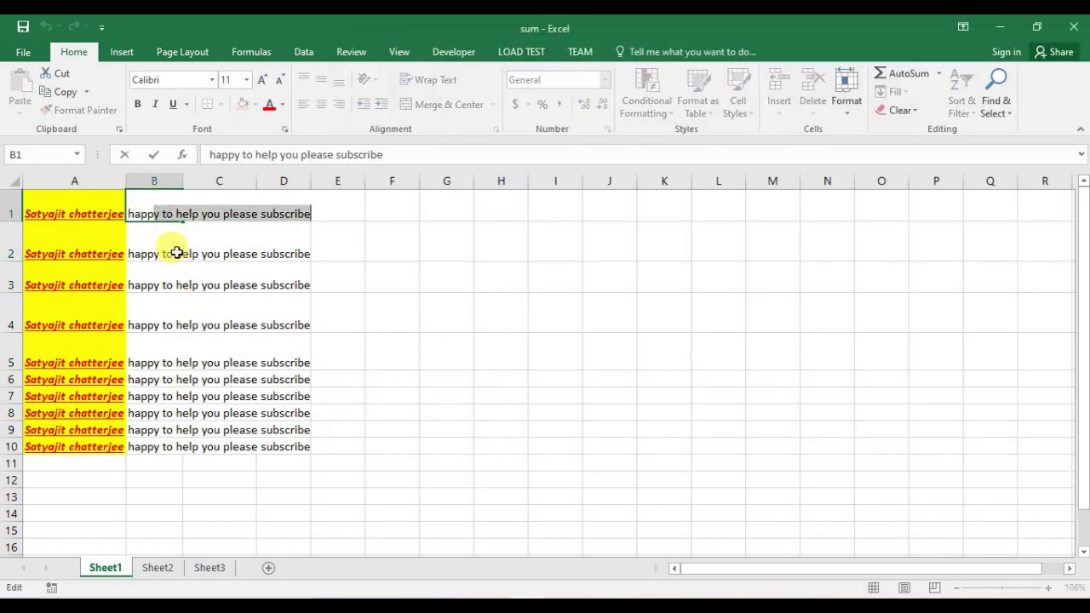
key(Return)
drag(149, 216, 161, 445)
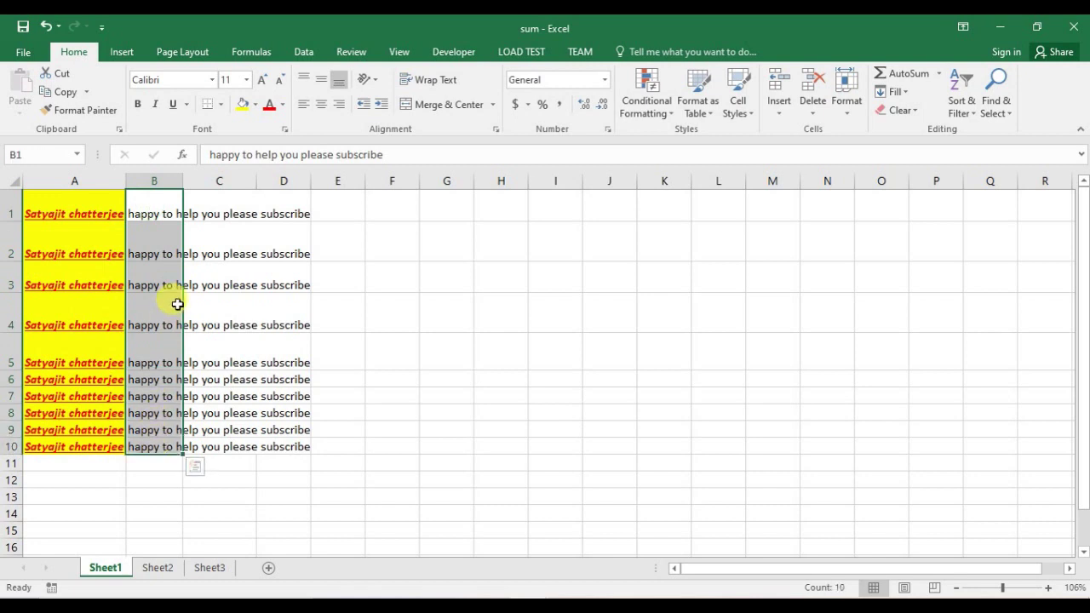
Step: On line 3 of the macro, write range("B1:b10").PasteSpecial using the member list
key(alt+Tab)
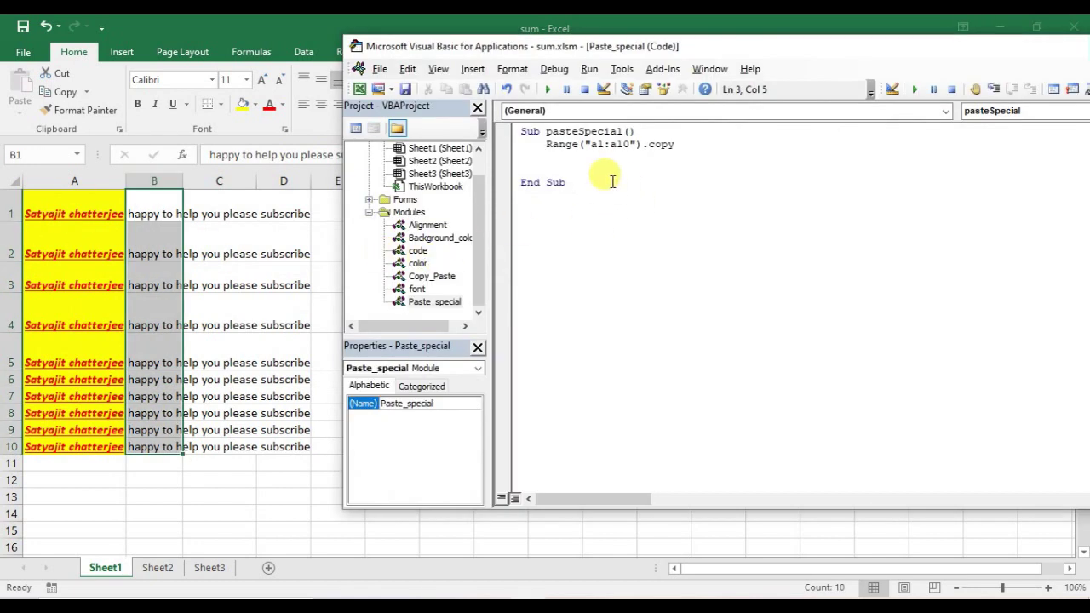
click(589, 169)
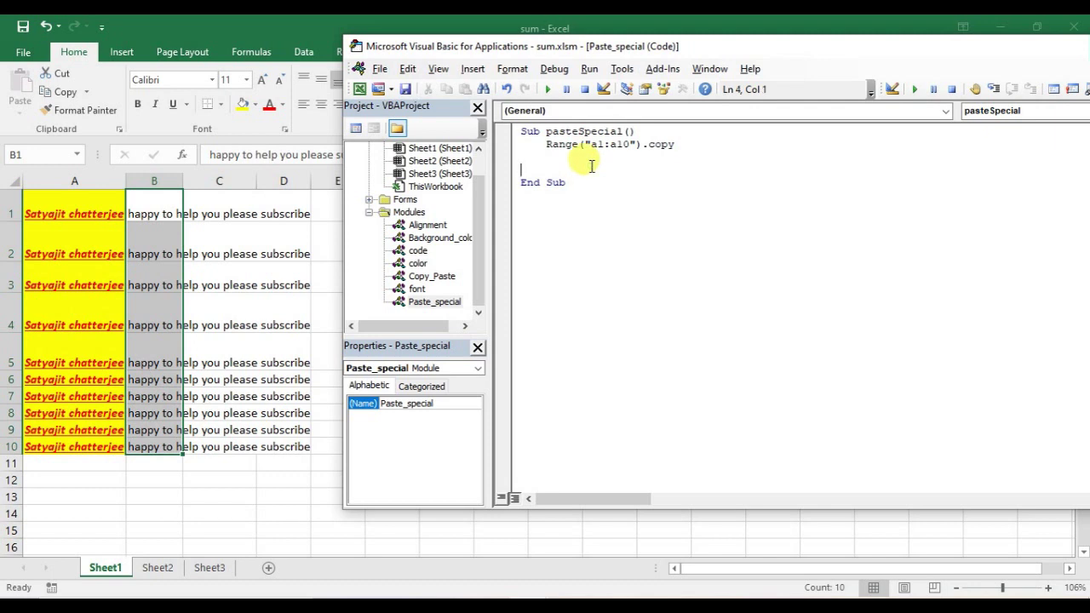
text(range)
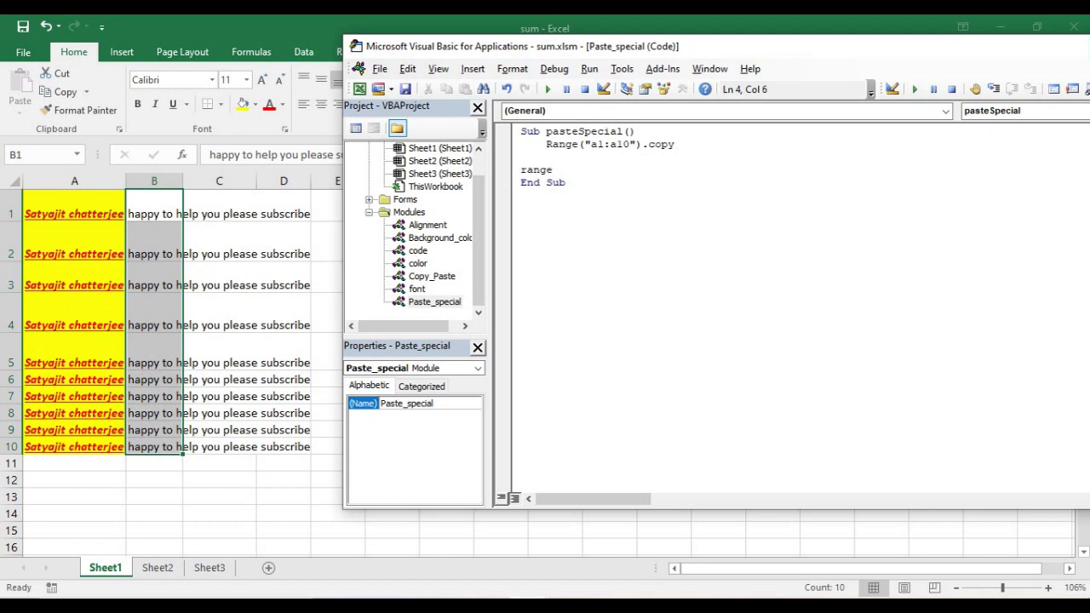
key(BackSpace)
key(BackSpace)
key(BackSpace)
key(BackSpace)
key(BackSpace)
key(BackSpace)
text(range()
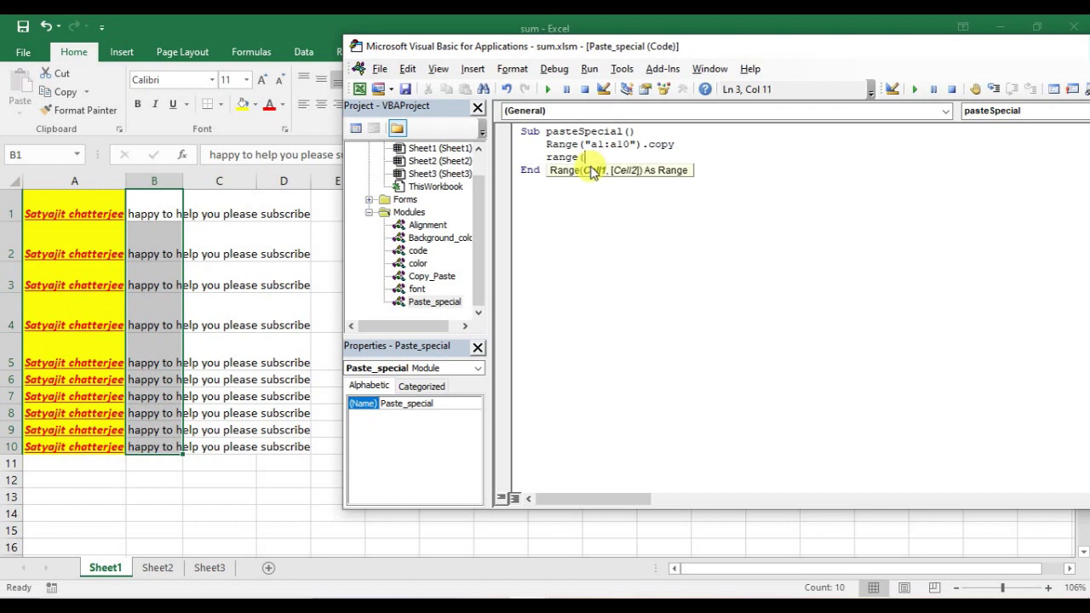
text(B1:)
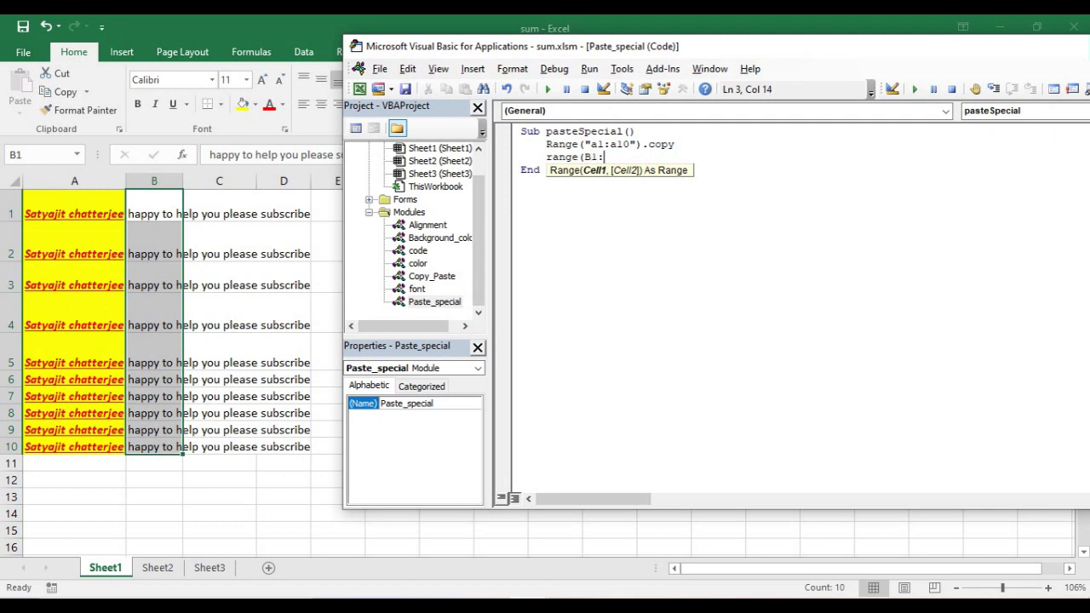
key(Left)
key(Left)
key(Left)
text(")
key(Right)
key(Right)
key(Right)
text(b10")
text())
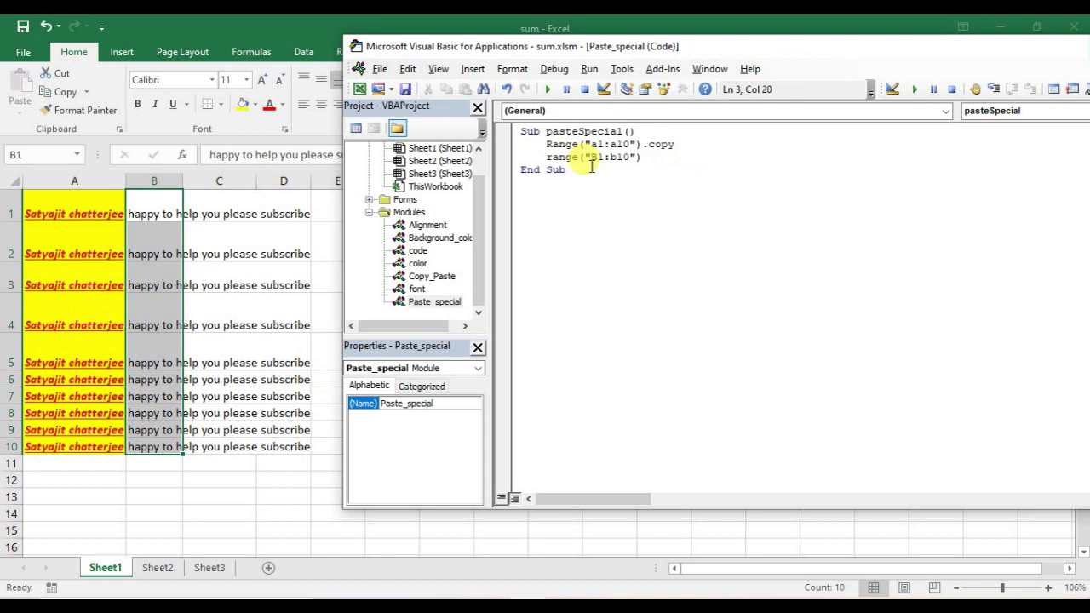
text(.)
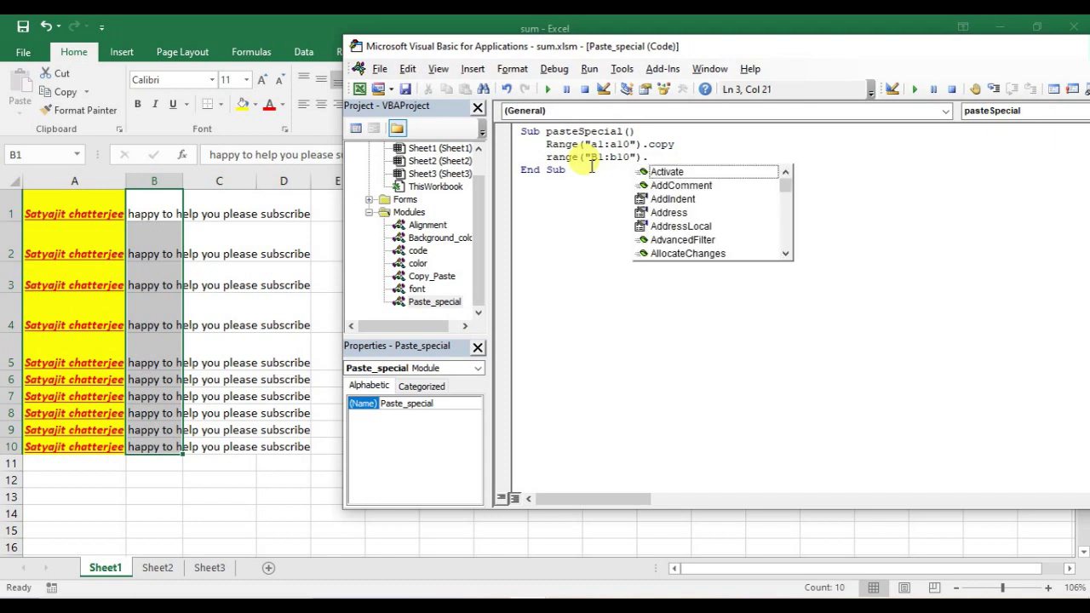
text(pas)
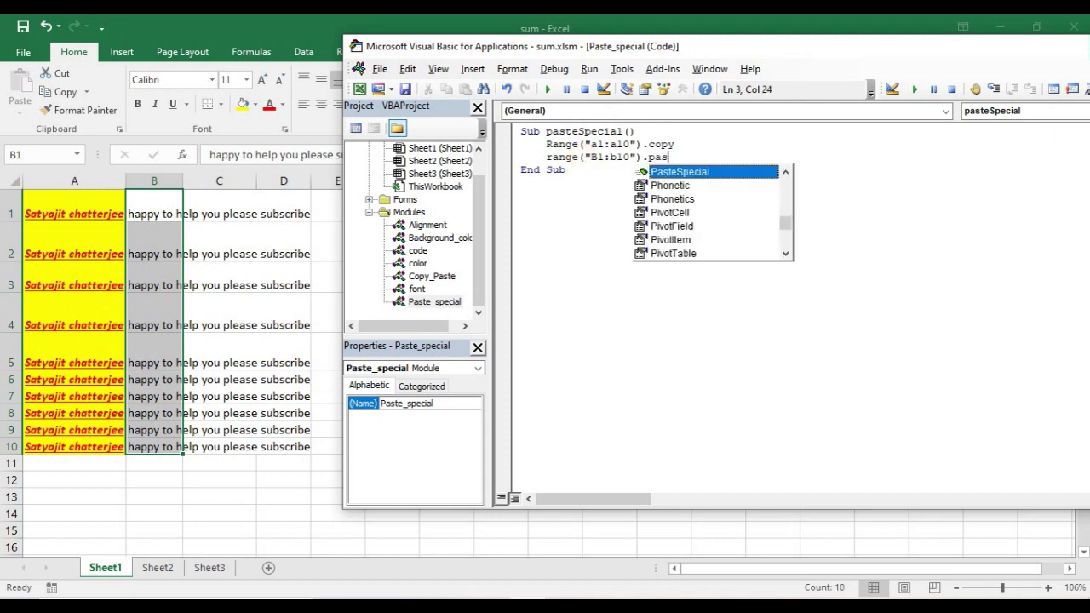
key(Tab)
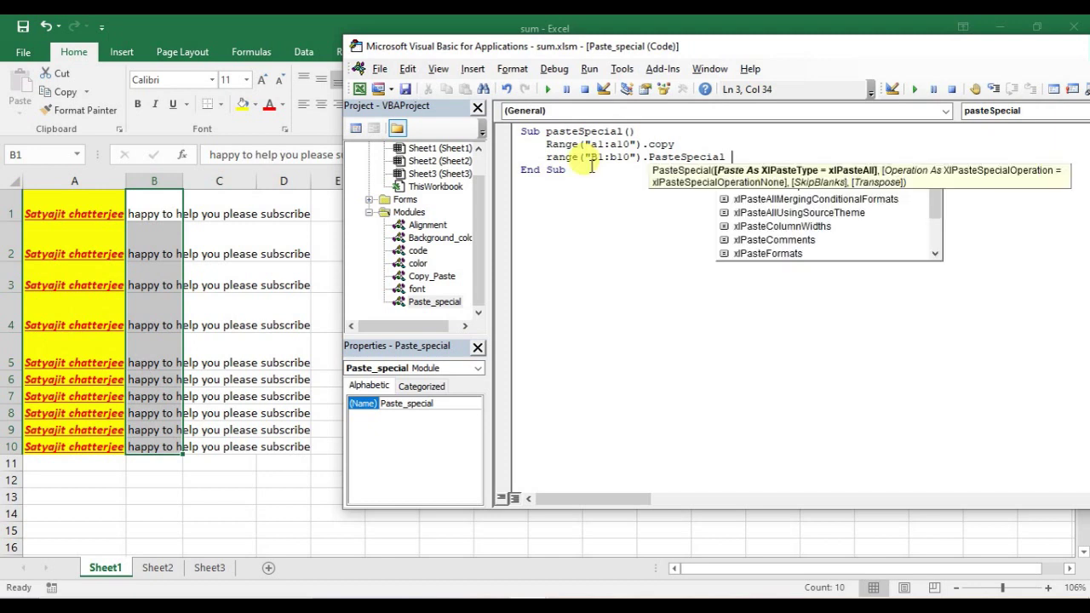
Step: Give the PasteSpecial call the xlPasteFormats argument and start a new line
text(xl)
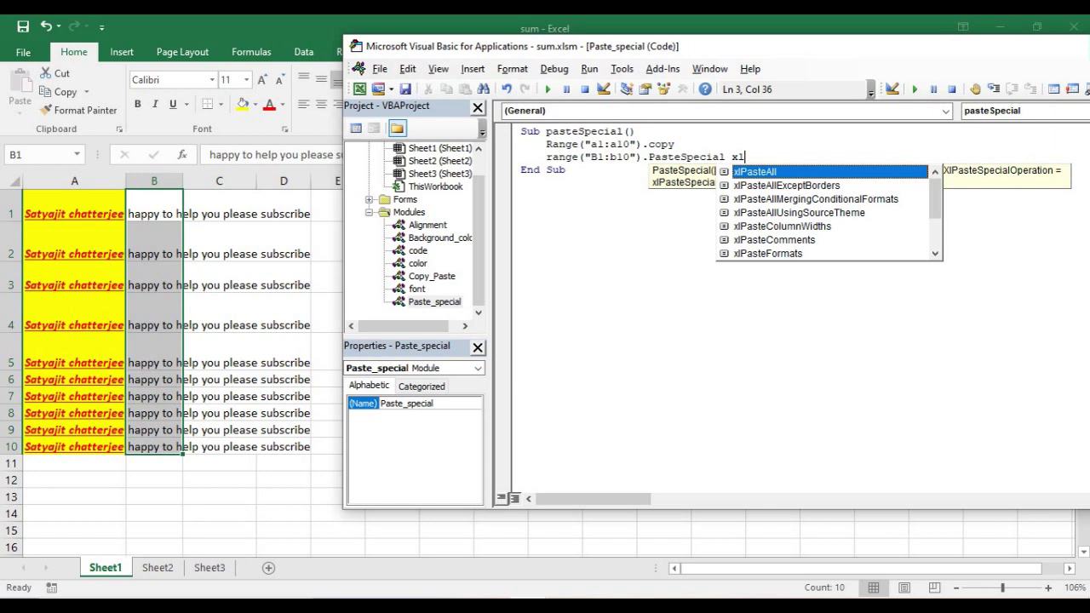
text(pasr)
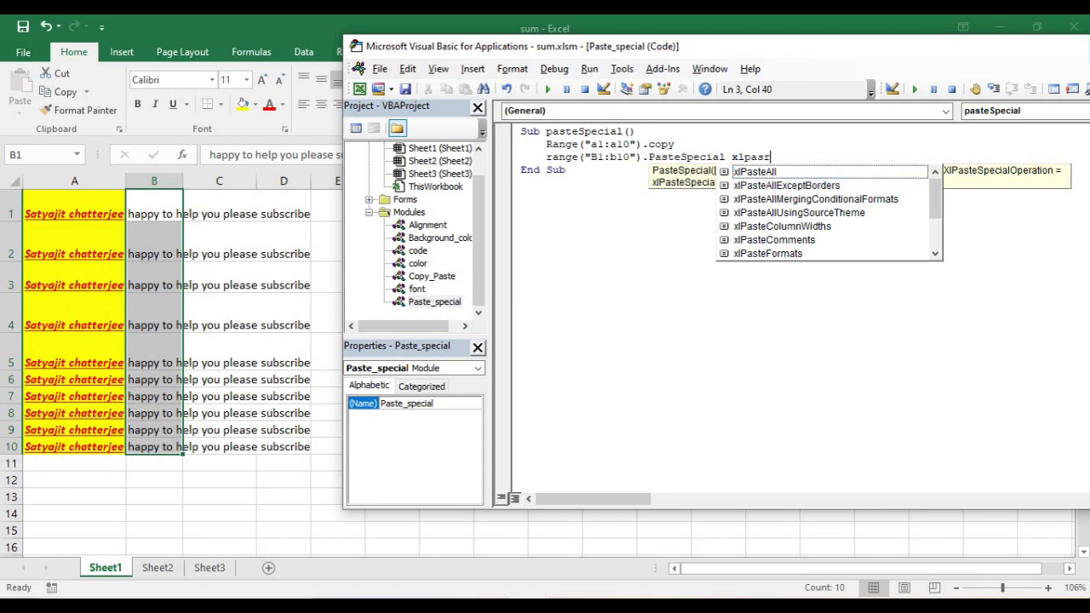
key(BackSpace)
key(BackSpace)
key(BackSpace)
text(stef)
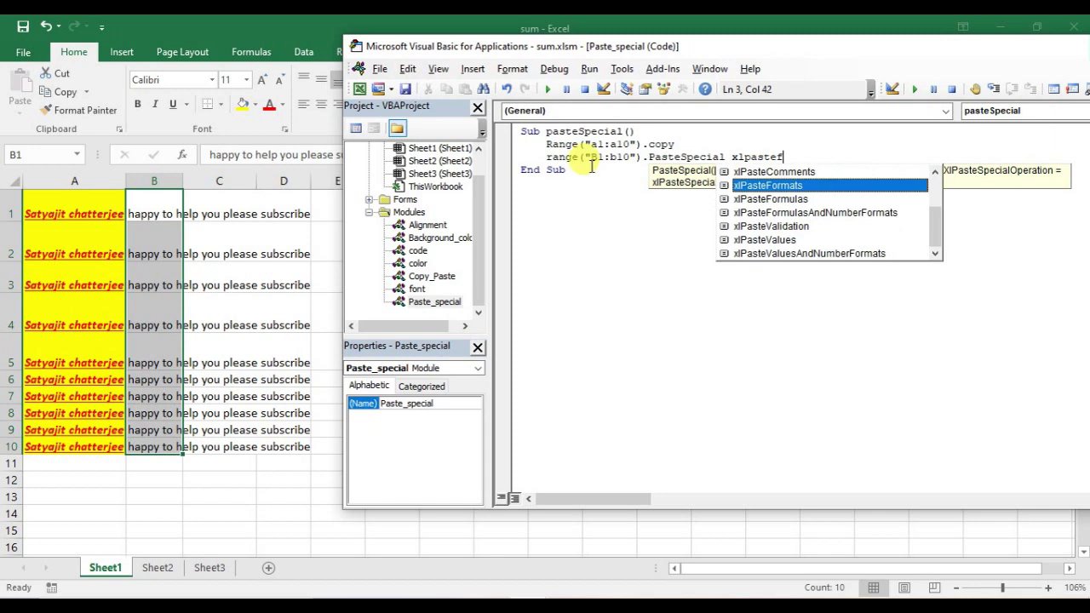
key(Tab)
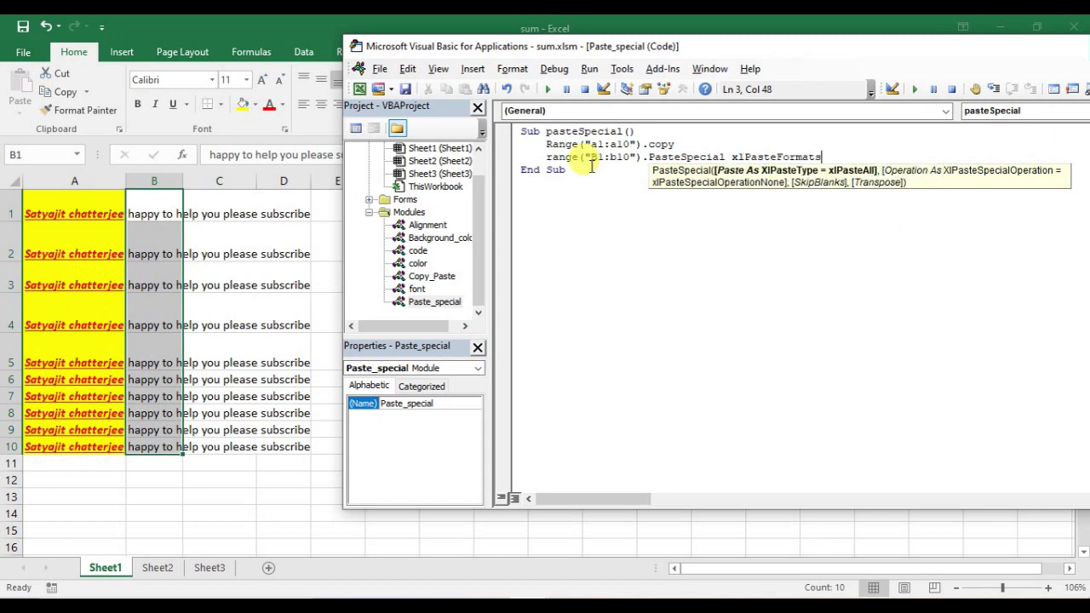
key(Return)
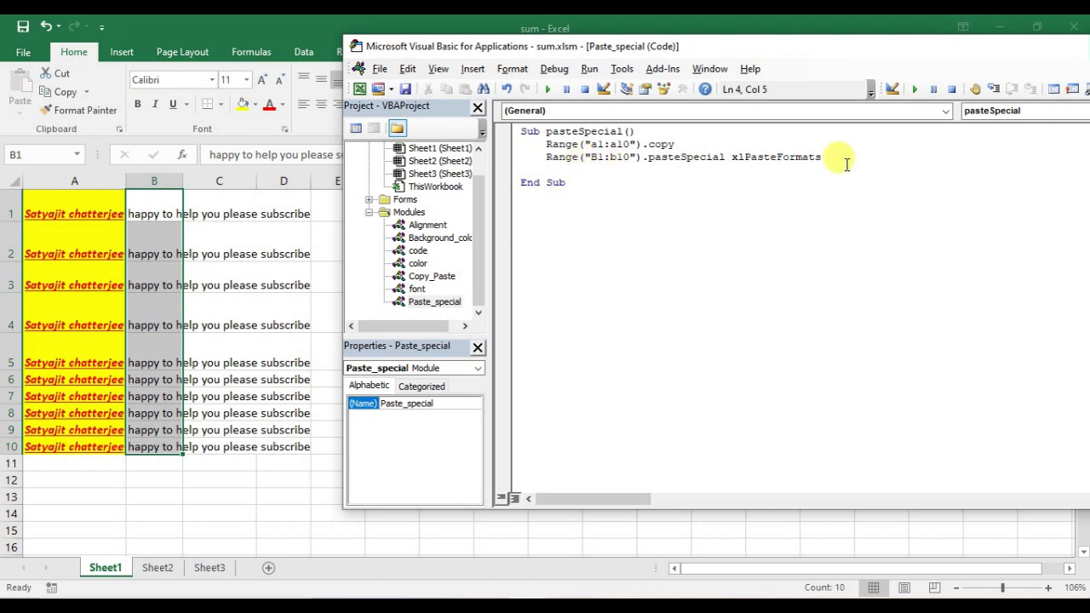
Step: Step through pasteSpecial so B1:B10 gets yellow fill and red bold italic text, then reset
drag(546, 144, 861, 163)
click(883, 162)
click(601, 156)
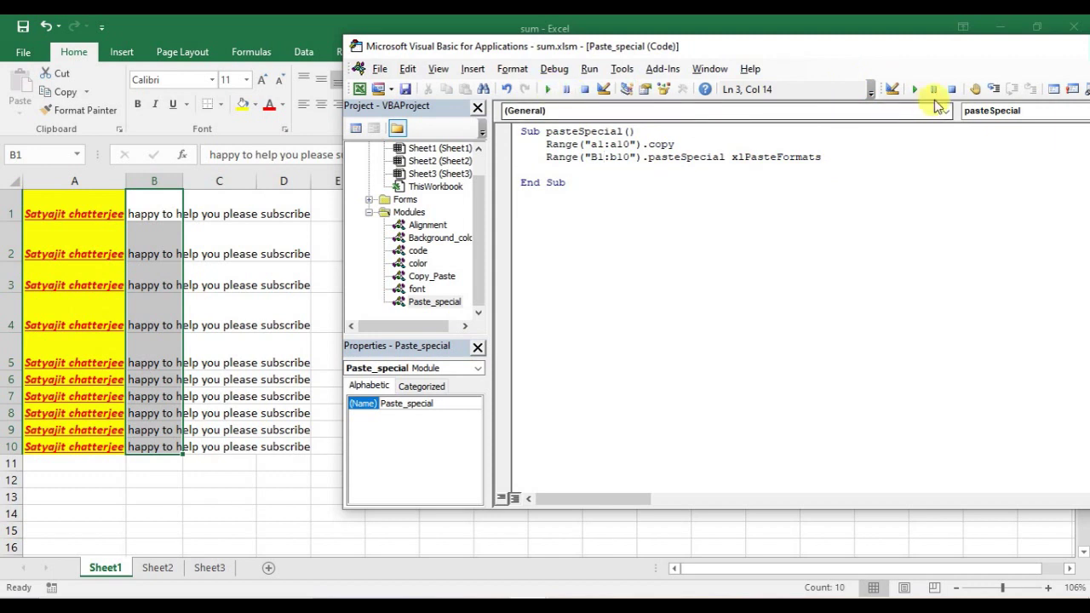
click(993, 90)
click(993, 90)
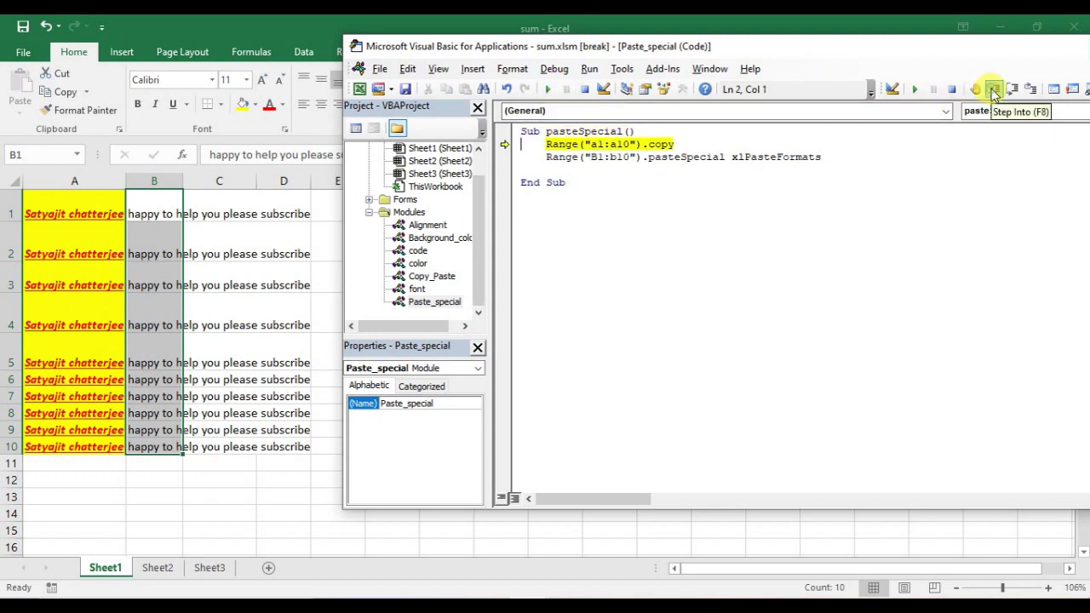
click(994, 90)
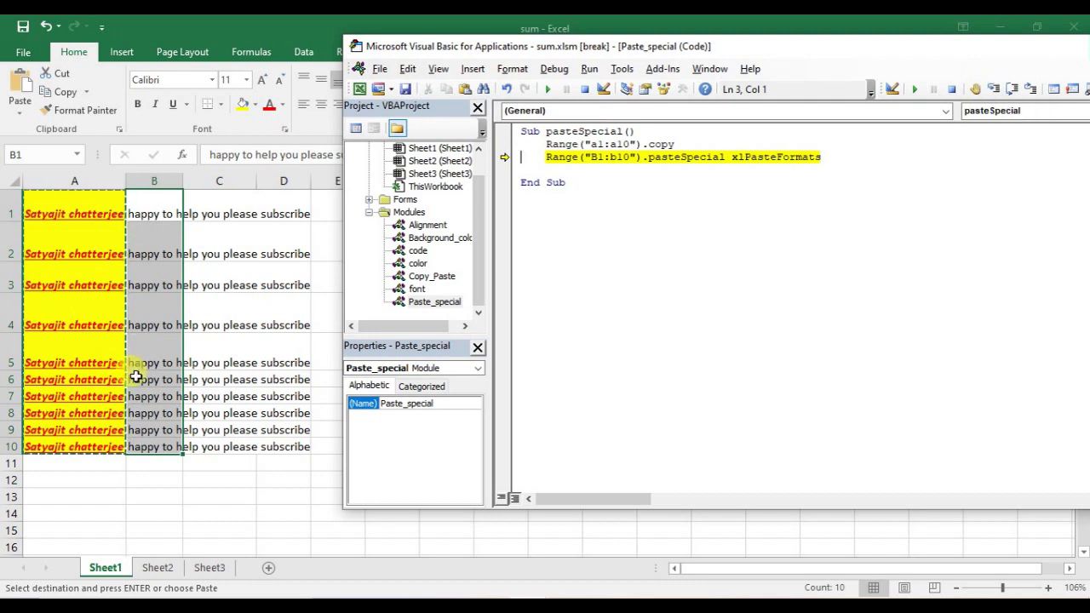
click(991, 94)
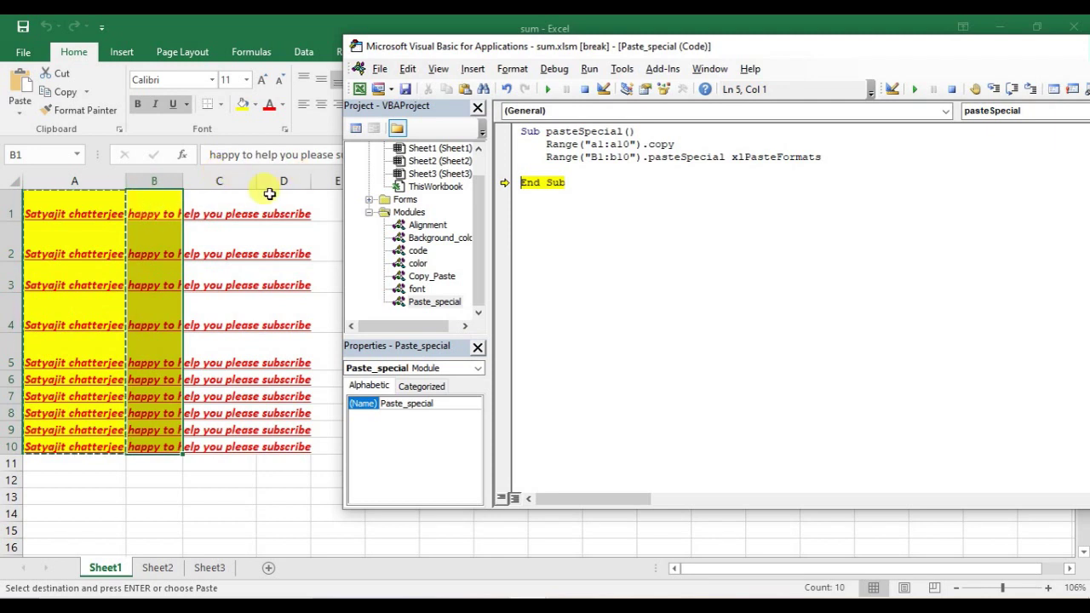
click(584, 89)
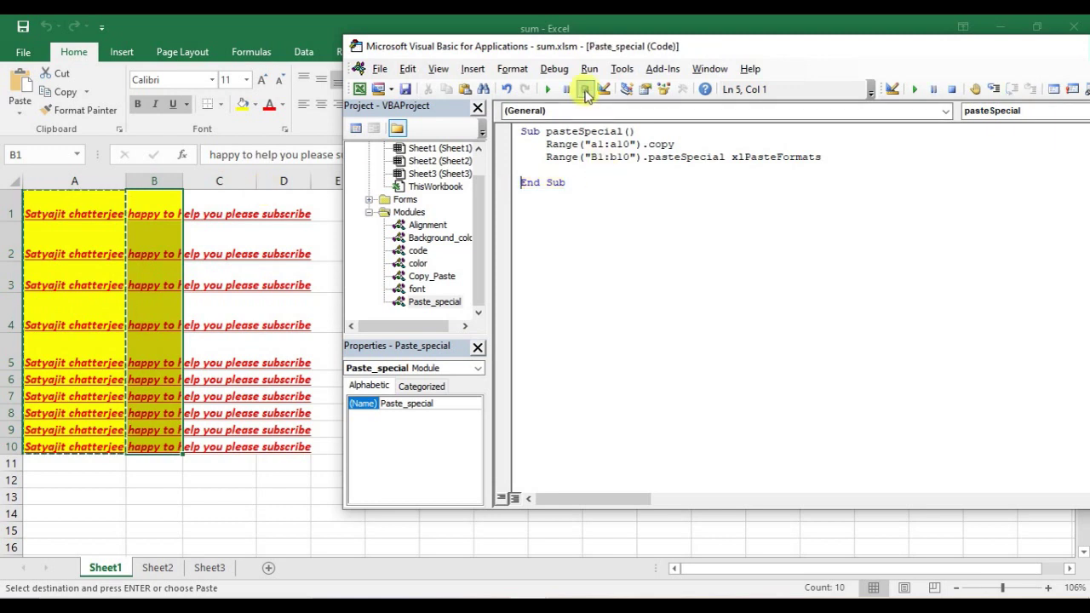
click(580, 170)
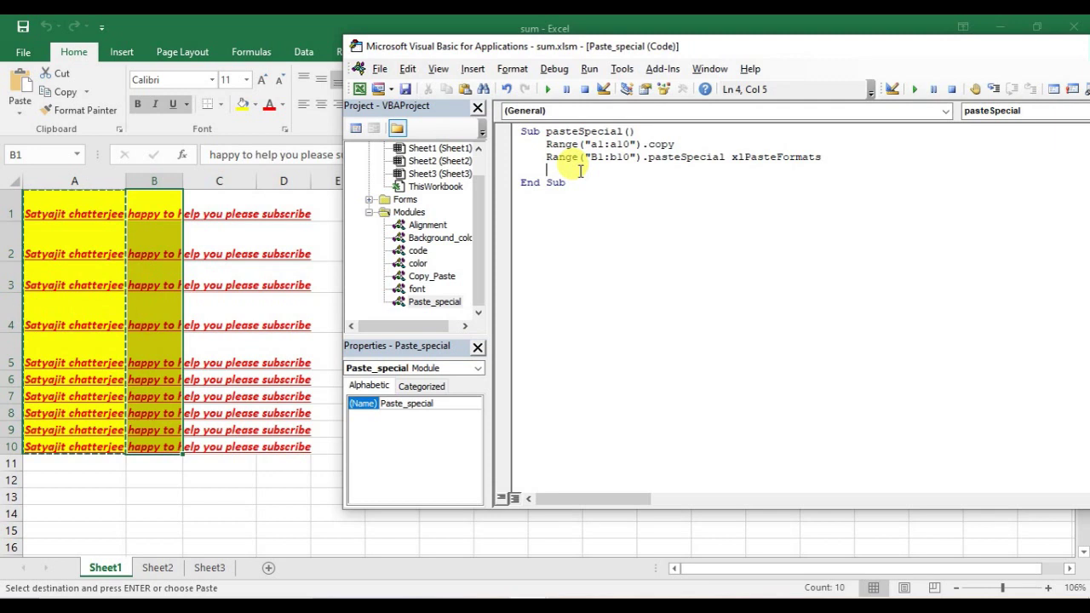
Step: Duplicate the paste line onto line 4 and change its constant to xlPasteColumnWidths
drag(545, 156, 825, 156)
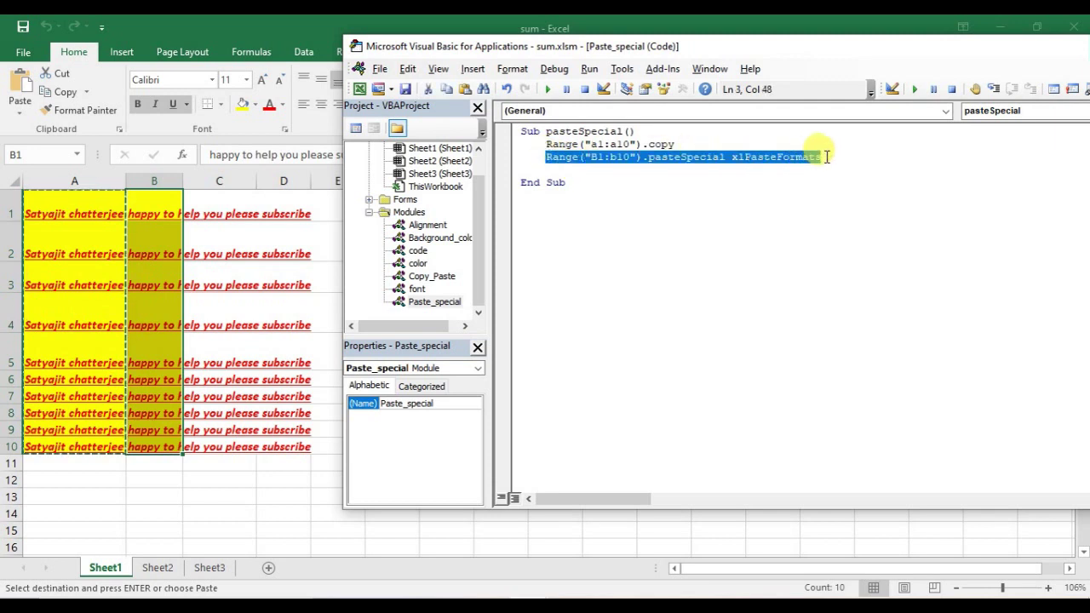
key(ctrl+c)
click(741, 170)
key(ctrl+v)
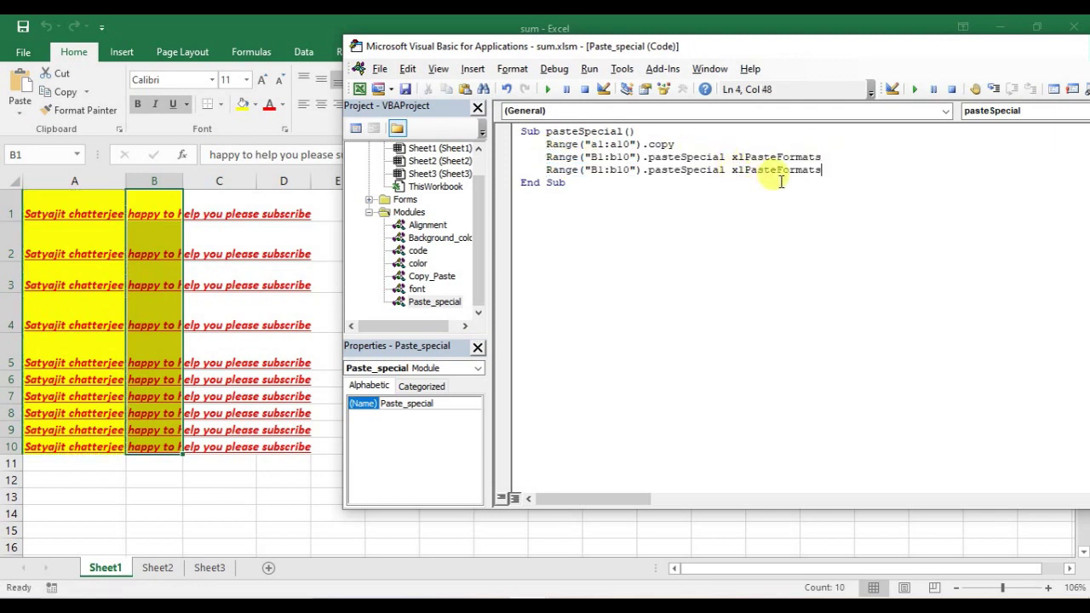
drag(839, 173, 731, 171)
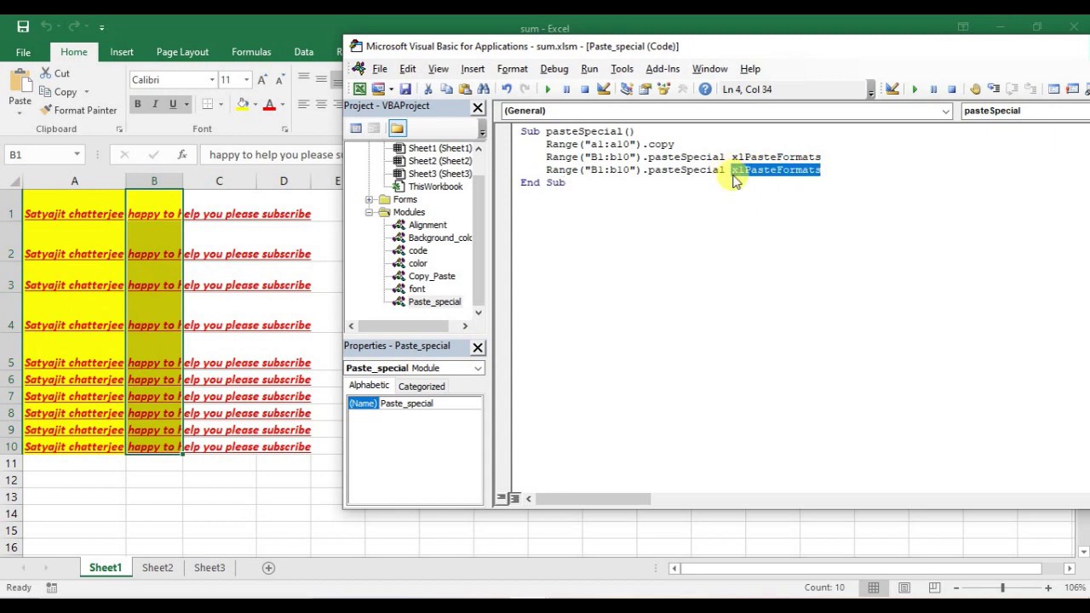
key(BackSpace)
key(BackSpace)
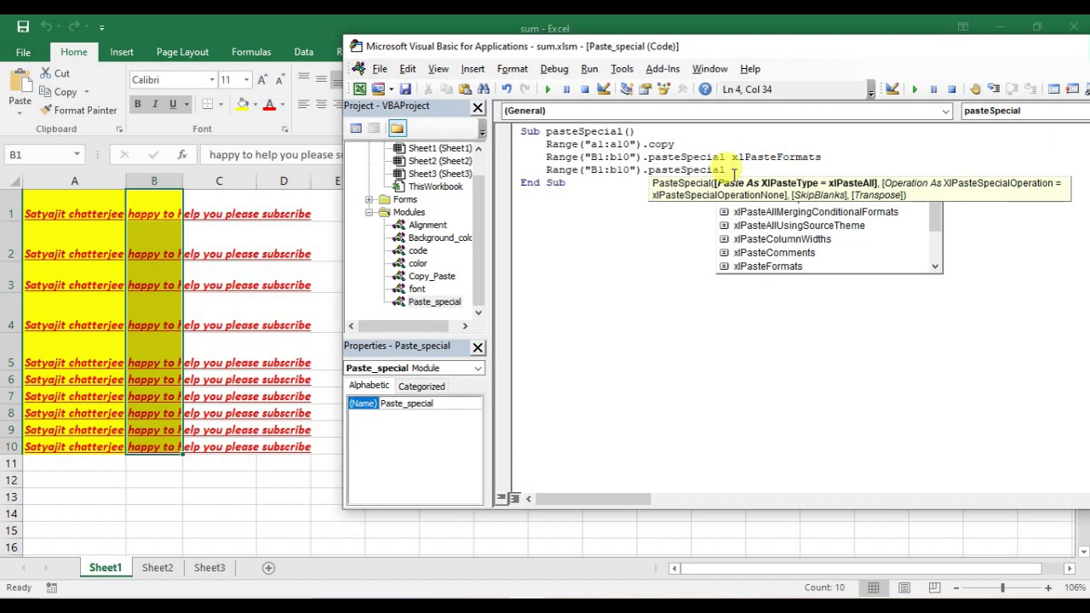
text(xl)
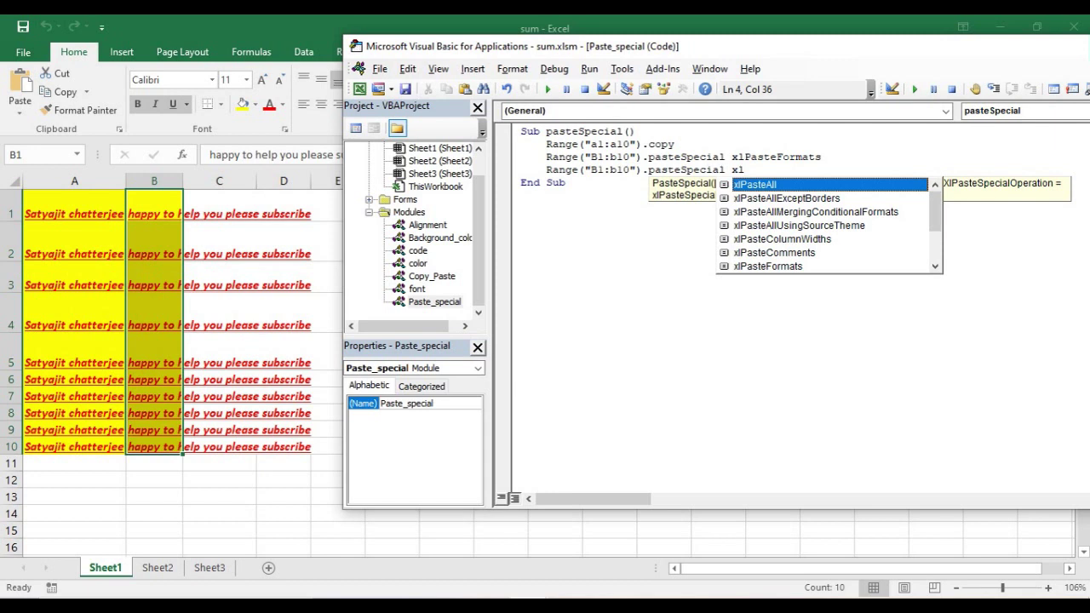
text(pastecol)
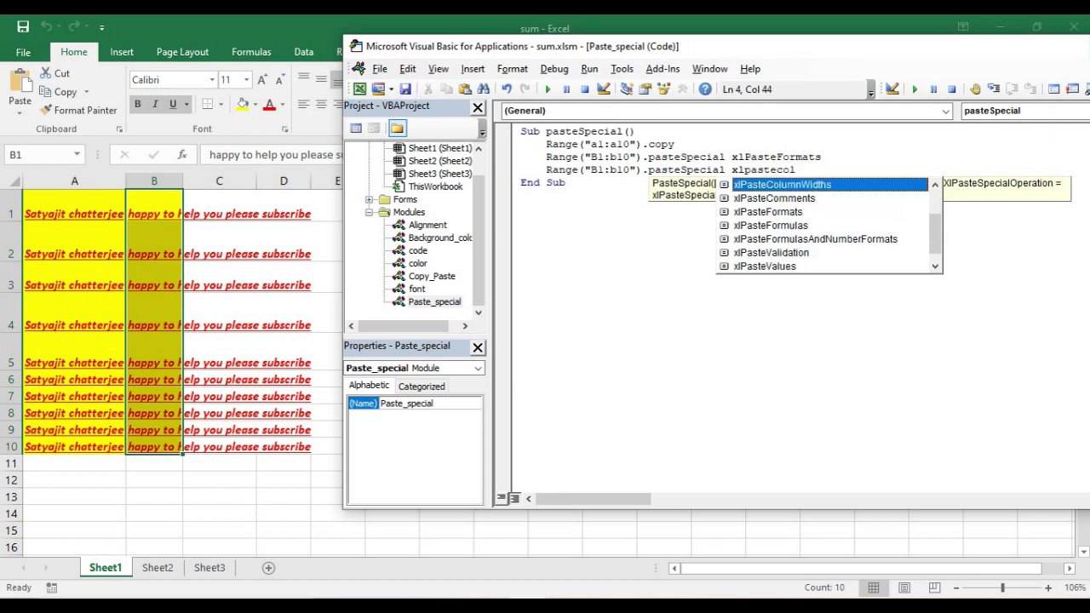
key(Return)
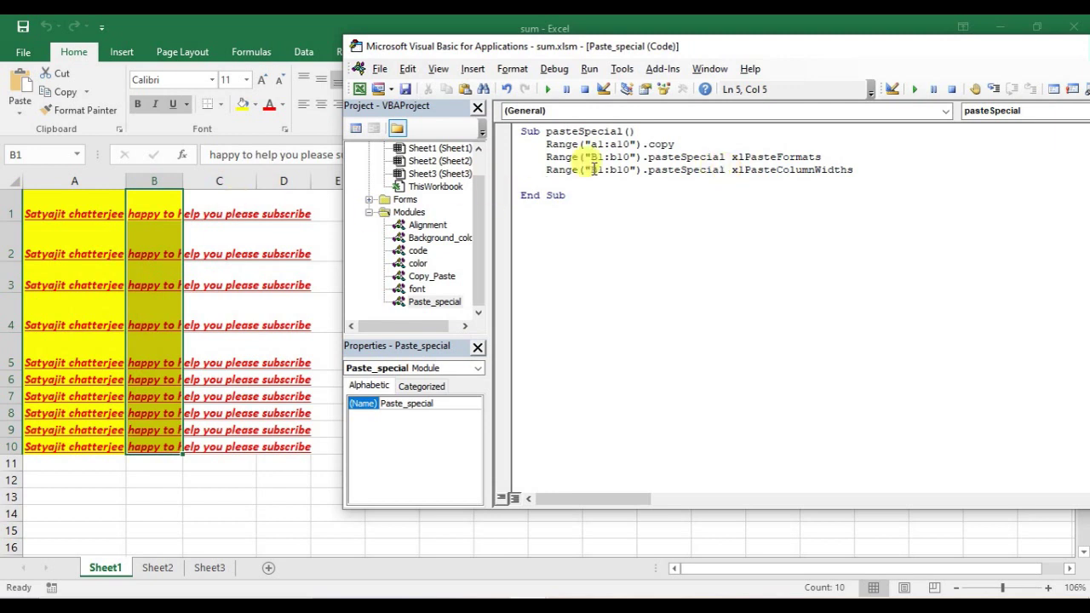
Step: Run the macro, autofit column B, then rerun it and select B1
click(549, 90)
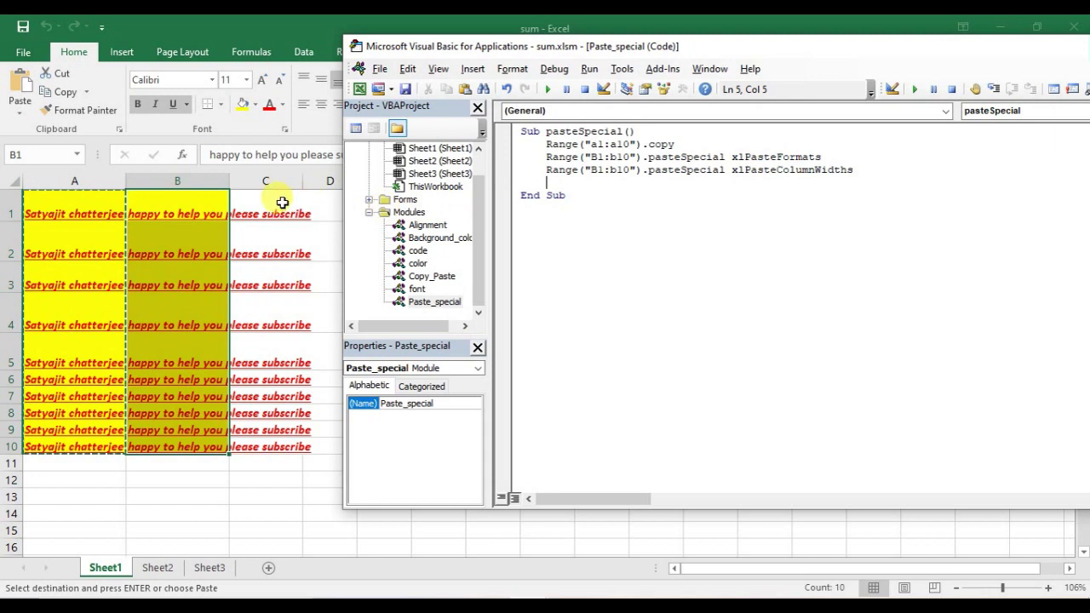
double_click(228, 181)
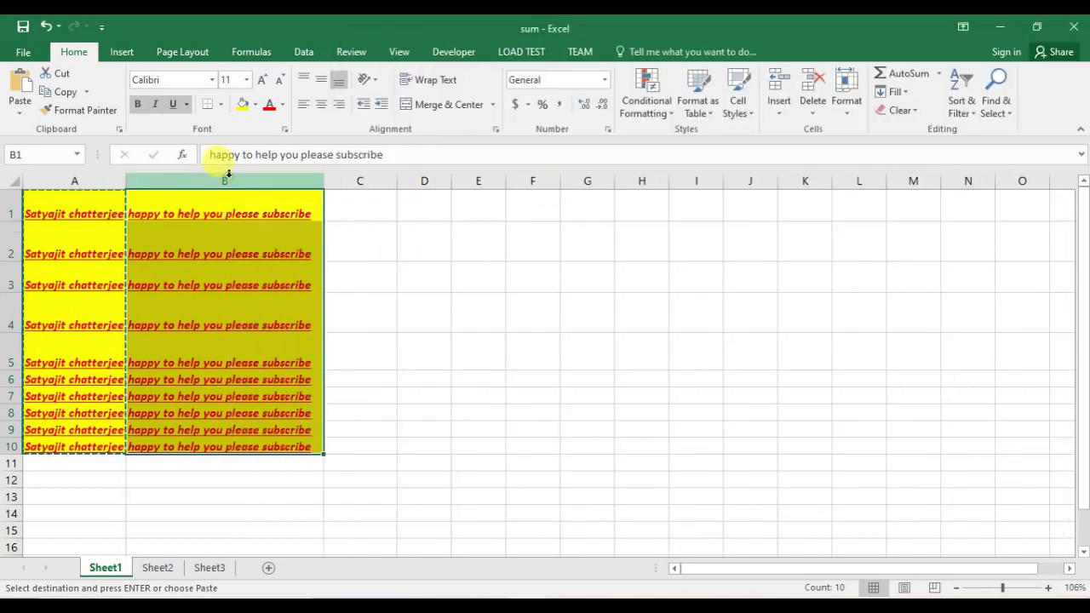
key(alt+F11)
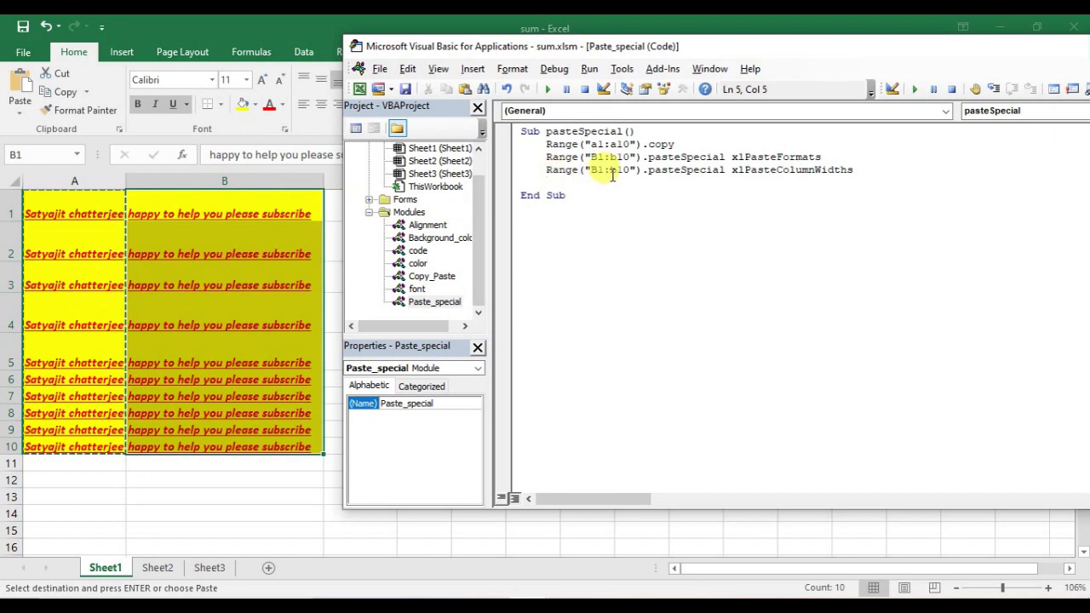
key(F5)
click(854, 169)
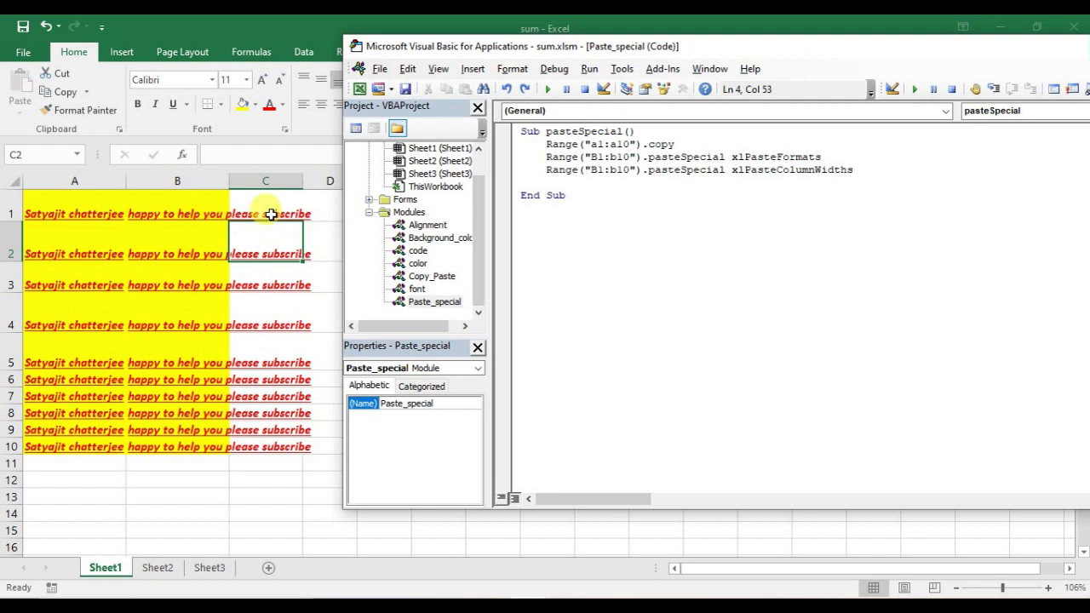
click(164, 213)
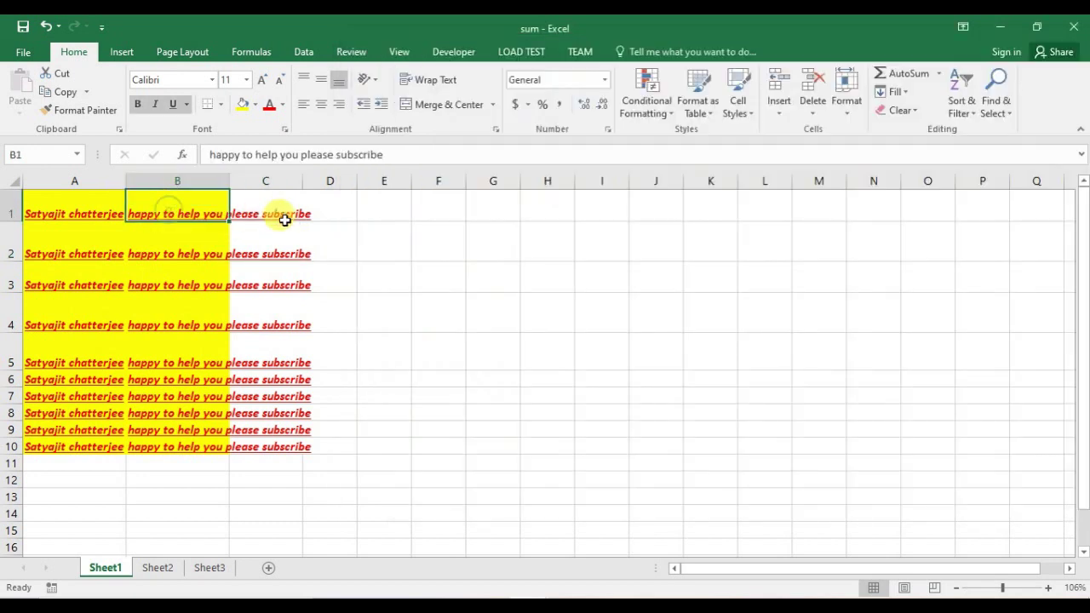
Step: Remove 'please subscribe' from B1 and copy E1's plain formatting onto B1:B10
key(alt+F11)
key(alt+F11)
drag(421, 154, 302, 157)
key(Delete)
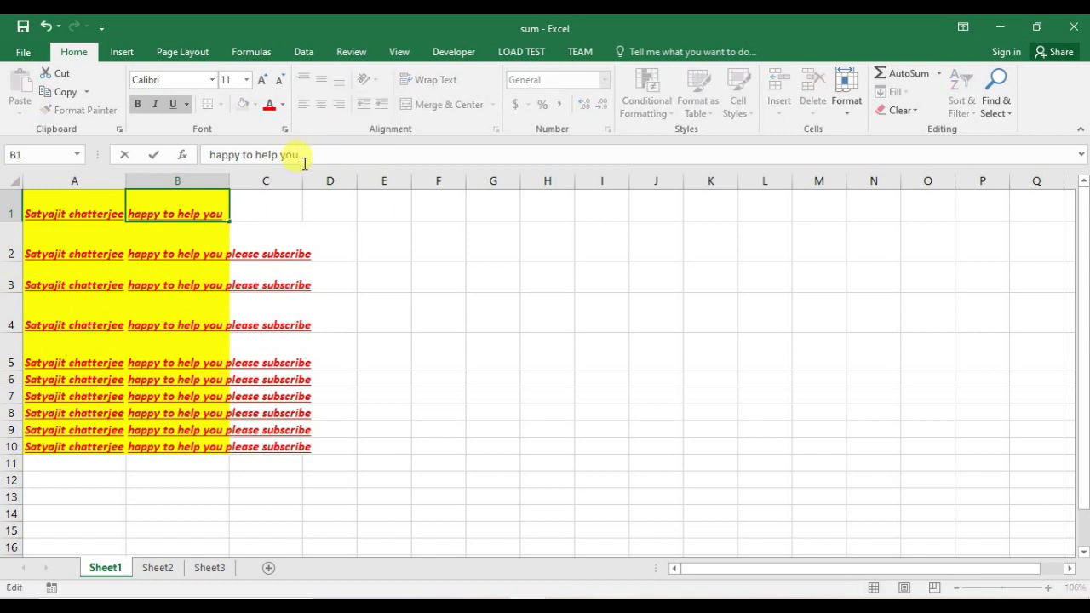
click(333, 242)
click(180, 215)
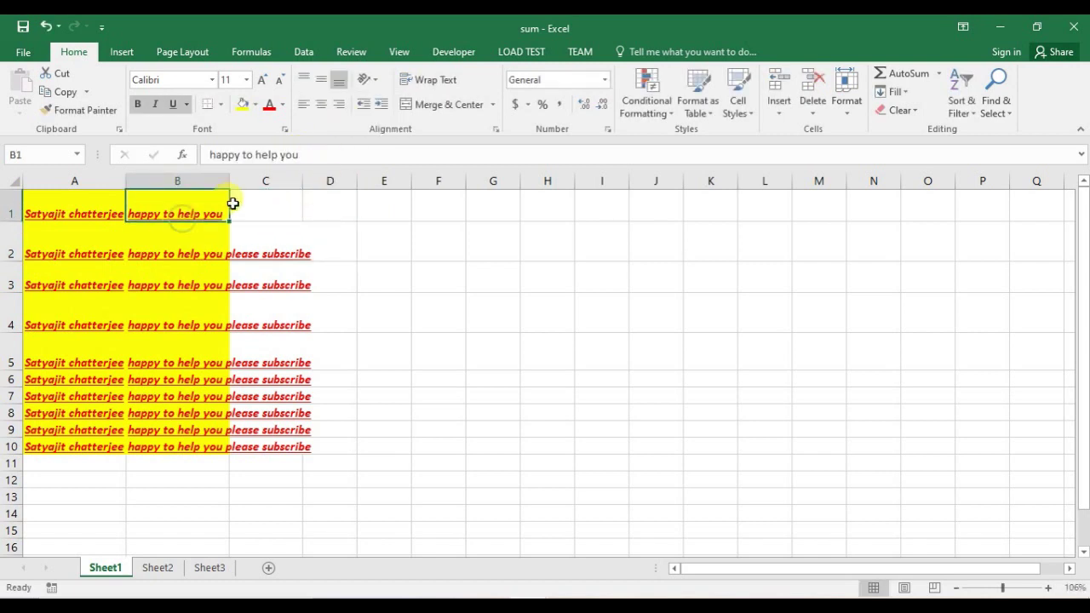
drag(322, 154, 210, 155)
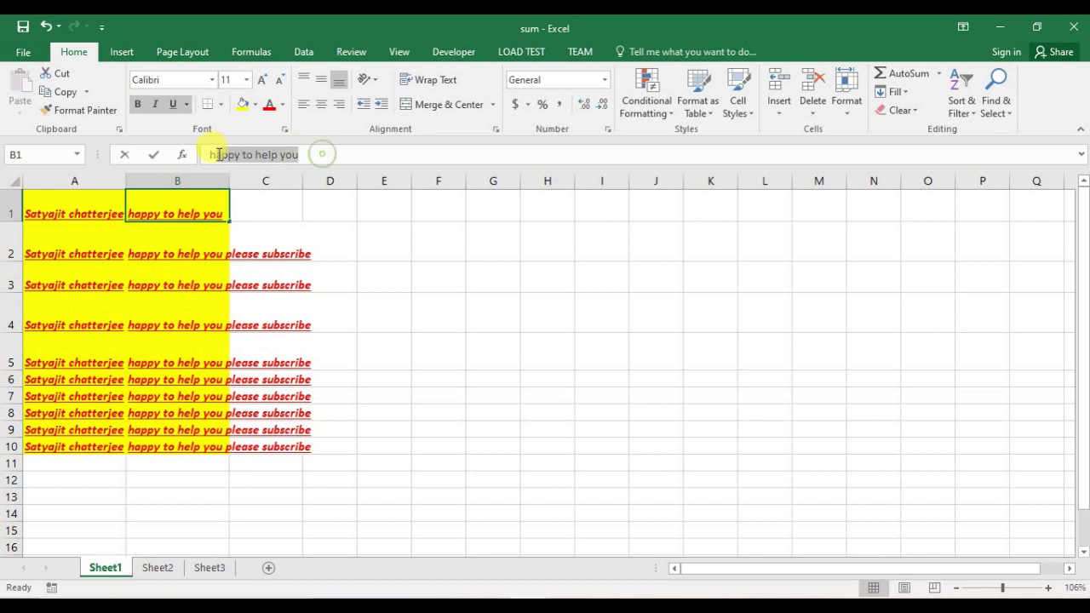
click(365, 203)
click(79, 110)
drag(183, 211, 224, 448)
key(Return)
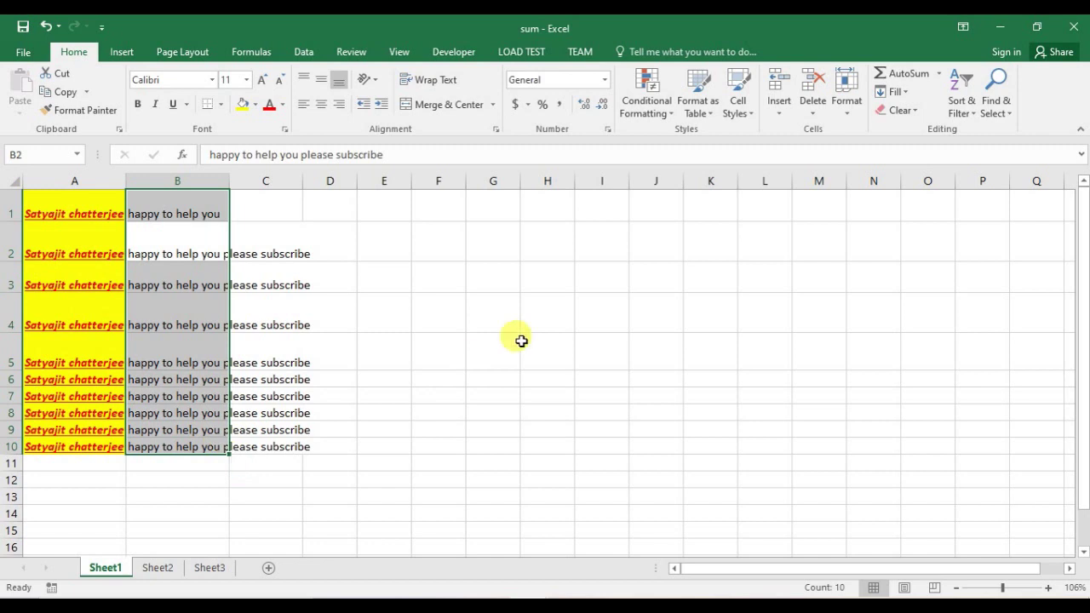
Step: Copy B1's 'happy to help you' text down into B1:B10
click(592, 311)
click(185, 213)
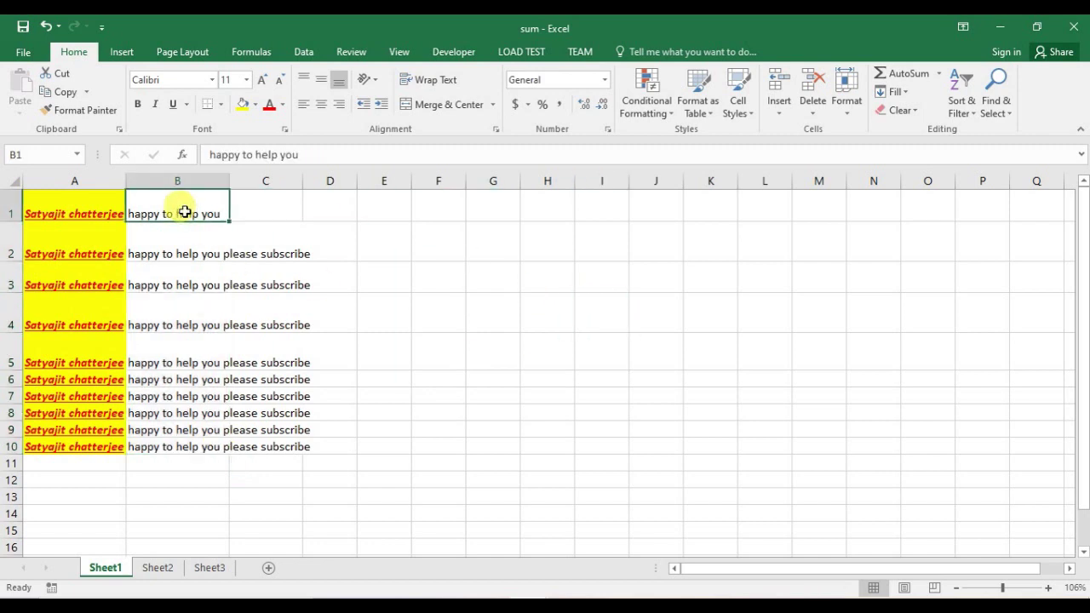
key(ctrl+c)
drag(184, 213, 189, 443)
key(ctrl+v)
click(477, 309)
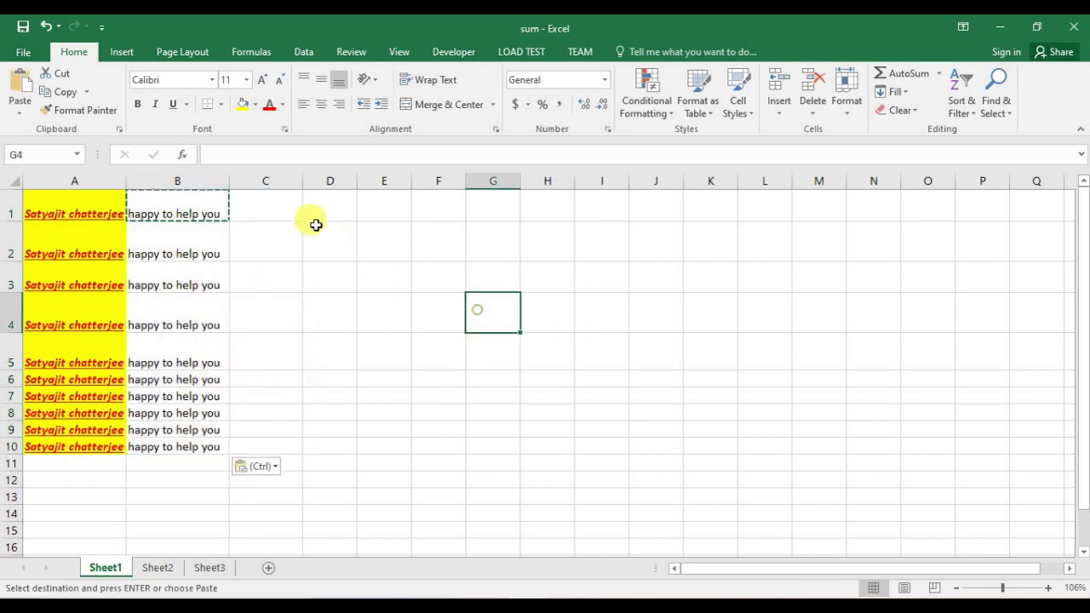
Step: Narrow column B, clear the copy marquee, and check cells A1 and B1
drag(229, 181, 184, 181)
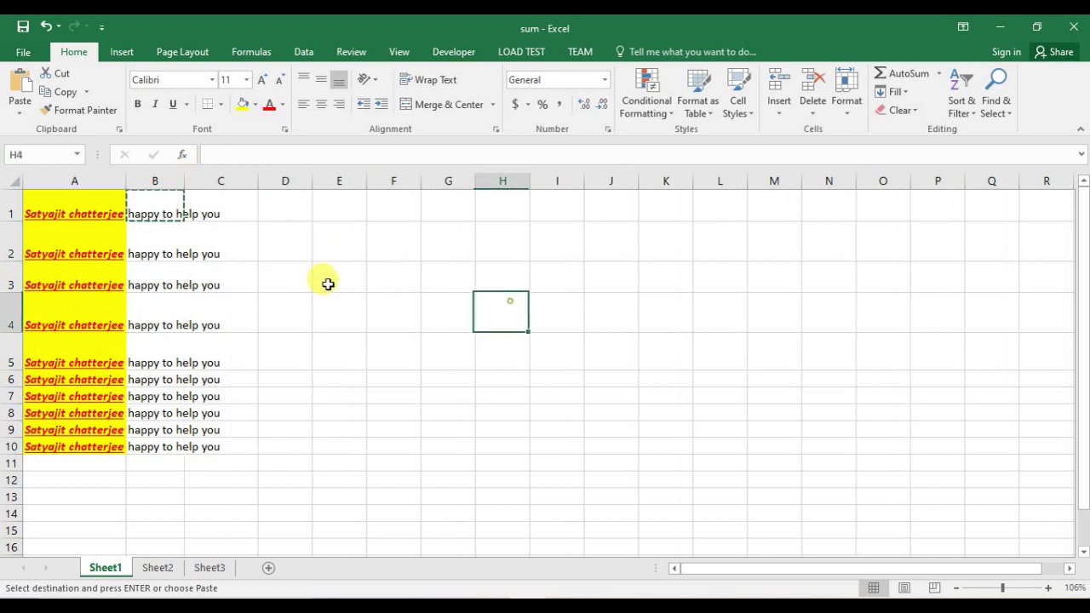
click(355, 230)
click(433, 306)
key(Escape)
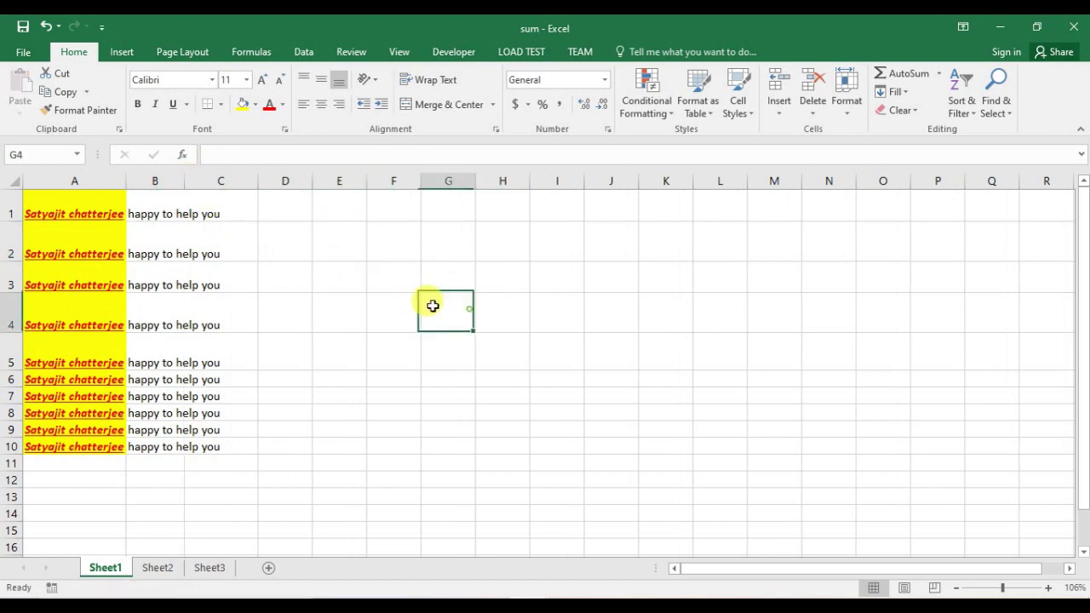
click(92, 212)
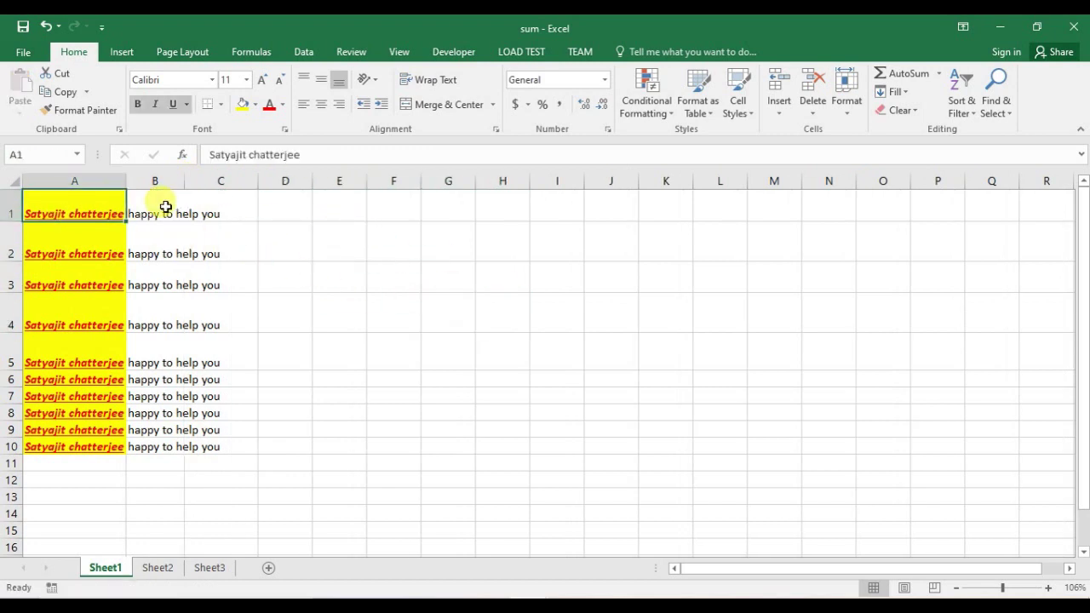
click(138, 208)
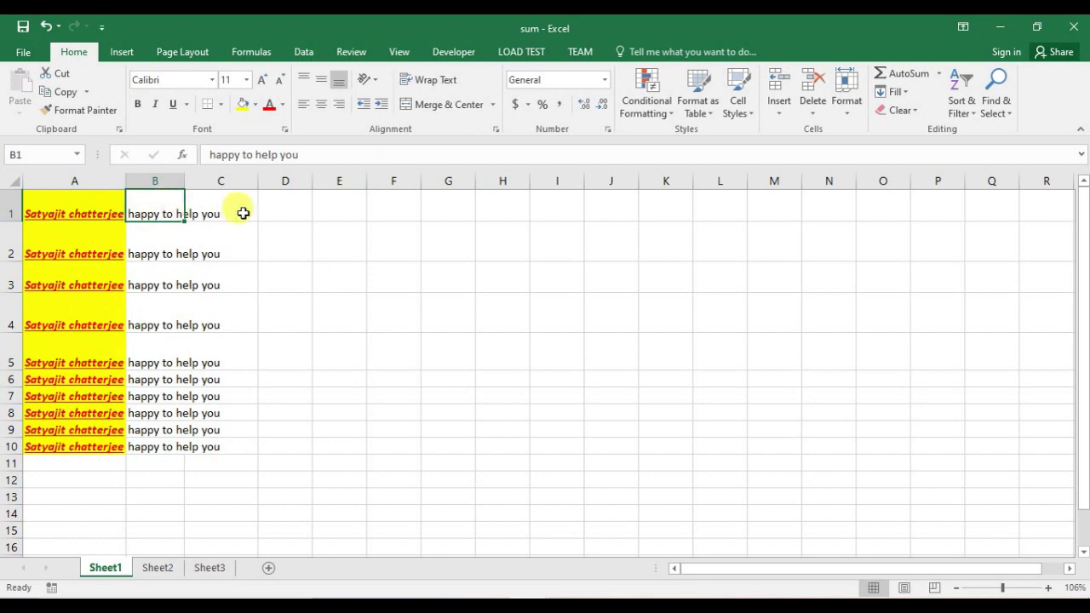
key(alt+F11)
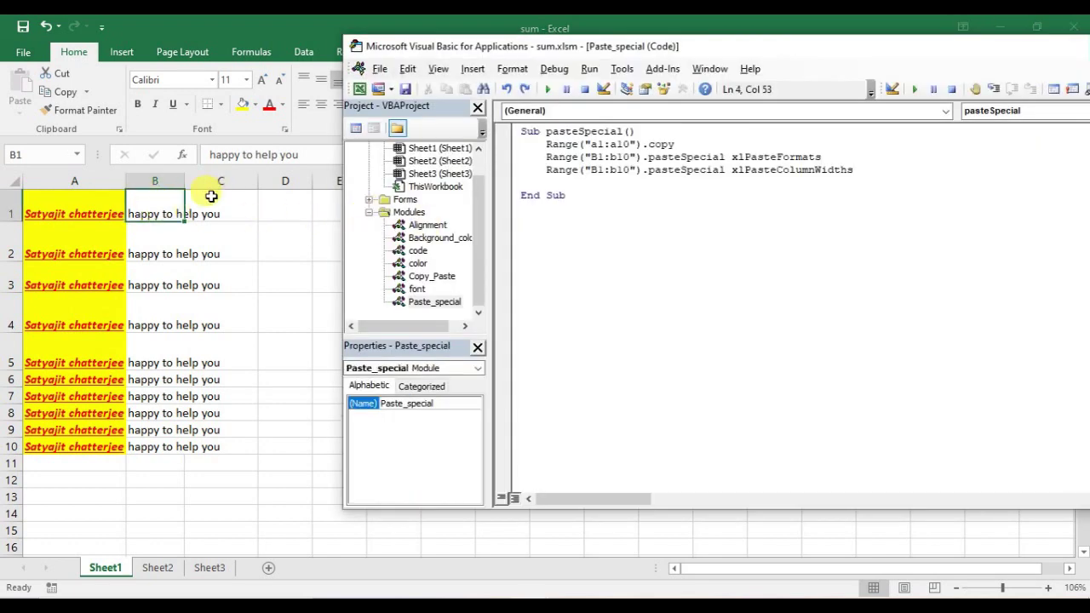
Step: Rerun pasteSpecial, add blank lines after line 4, and compare A1:A10 with B1:B10
click(855, 169)
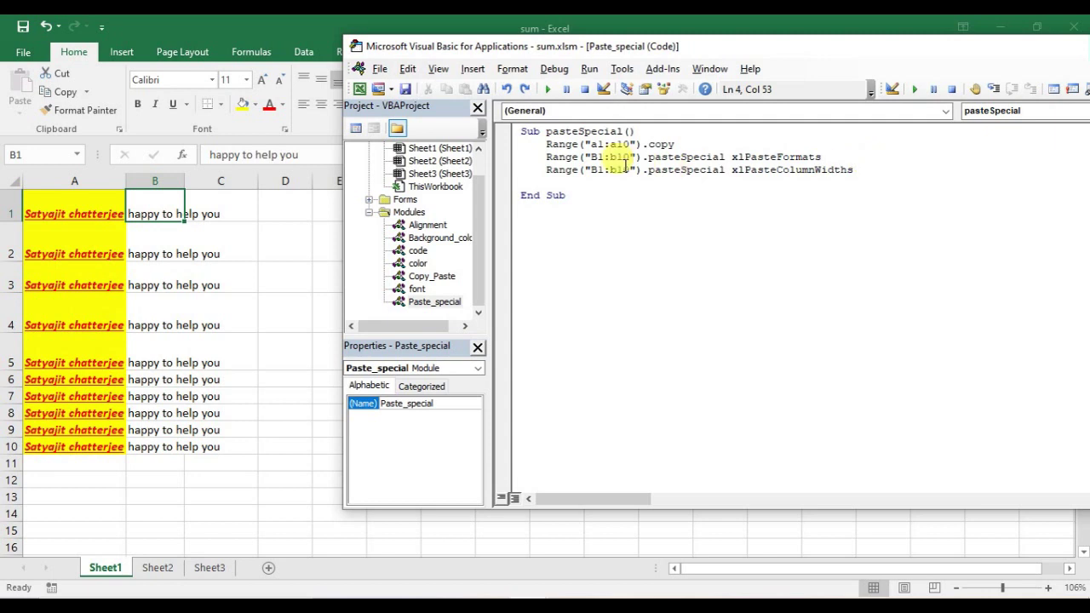
click(549, 89)
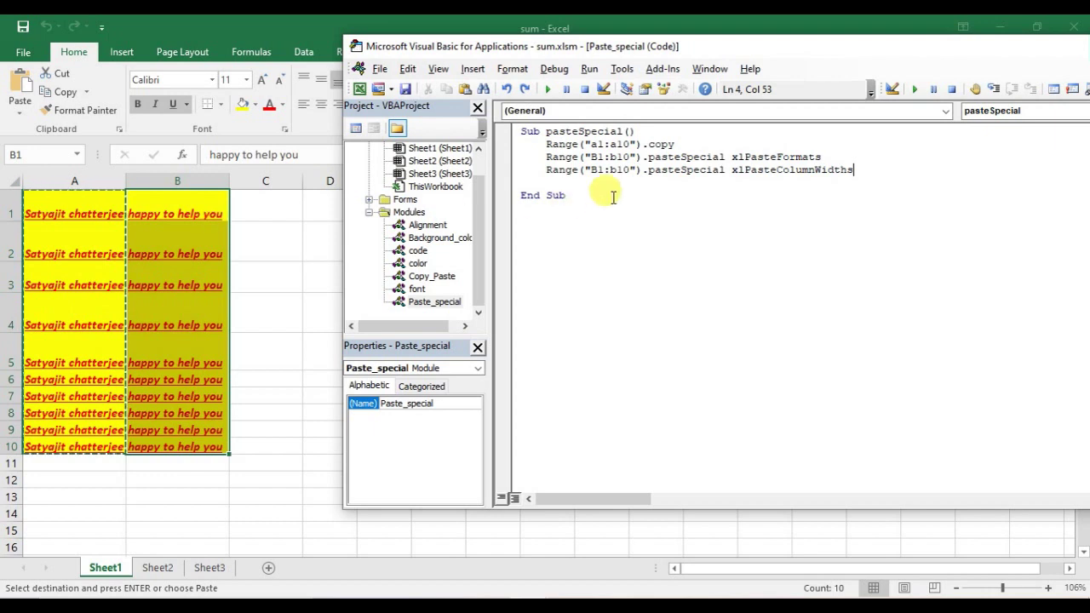
key(Return)
key(Return)
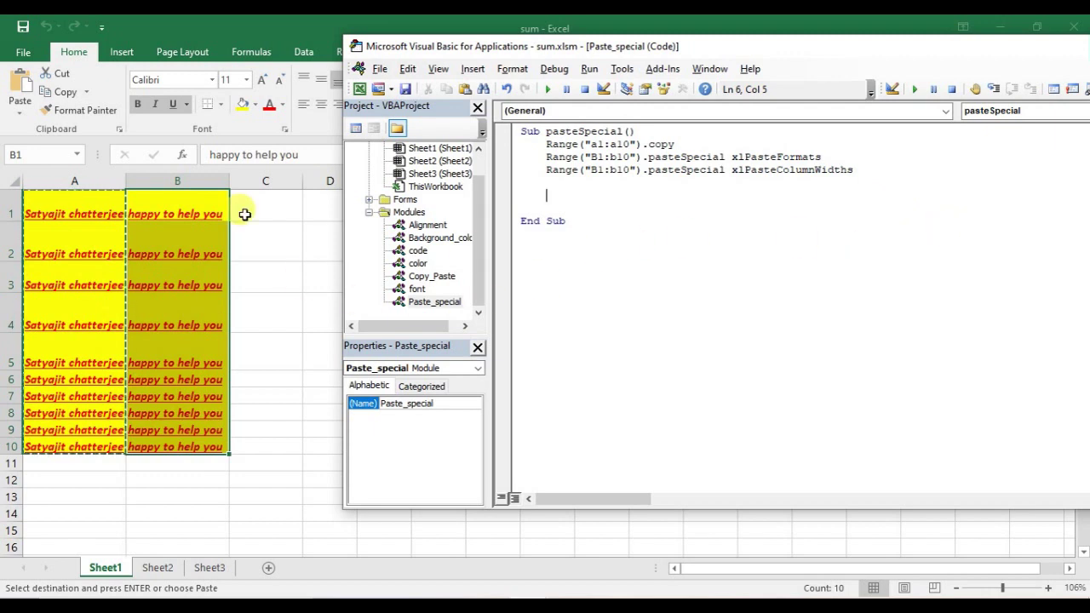
click(97, 212)
drag(71, 207, 70, 443)
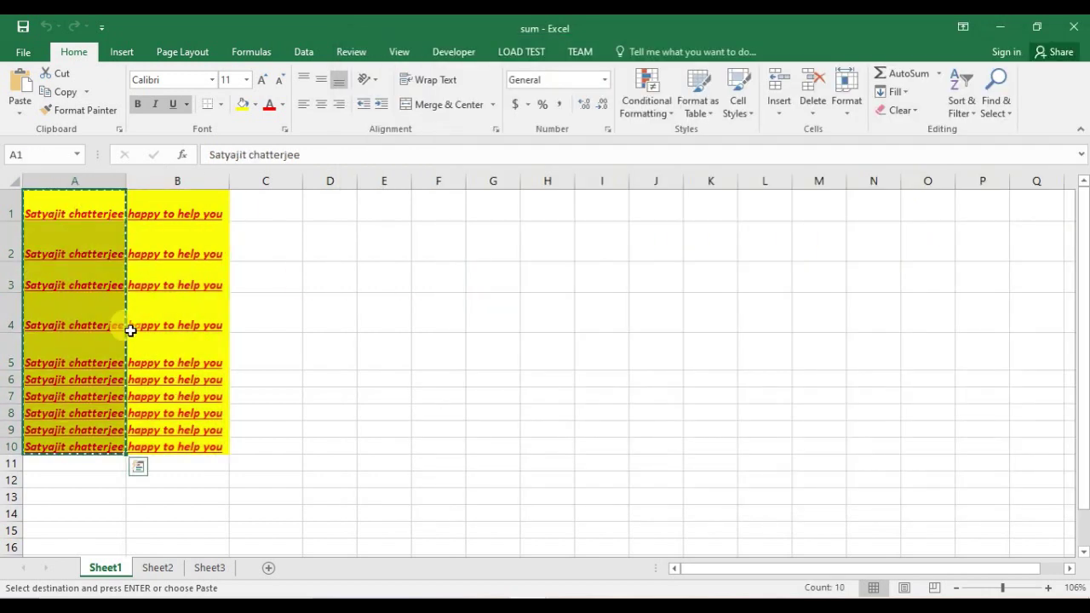
drag(138, 212, 175, 446)
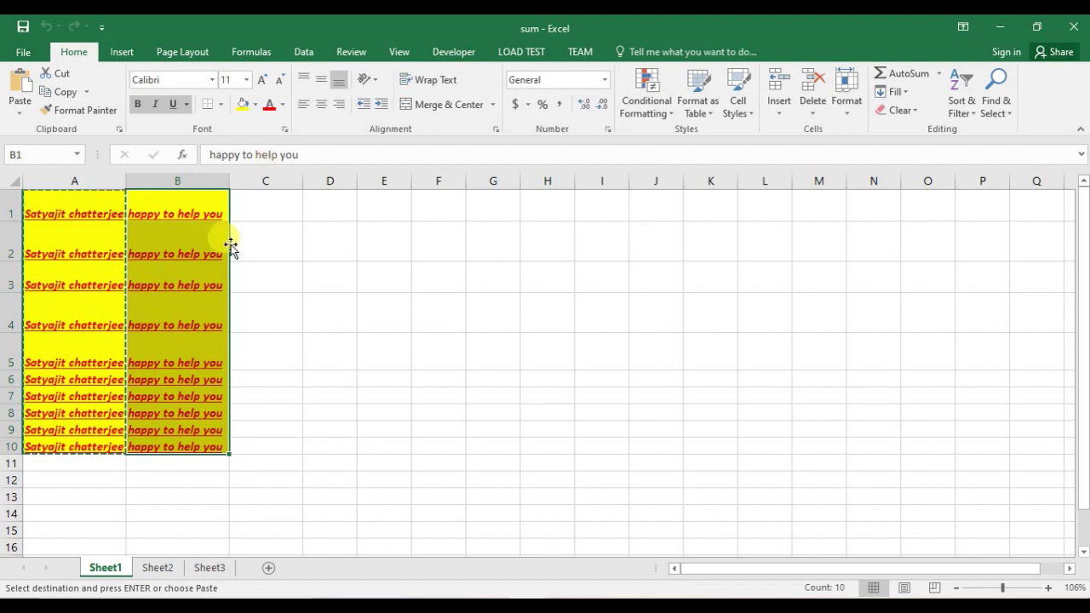
key(alt+F11)
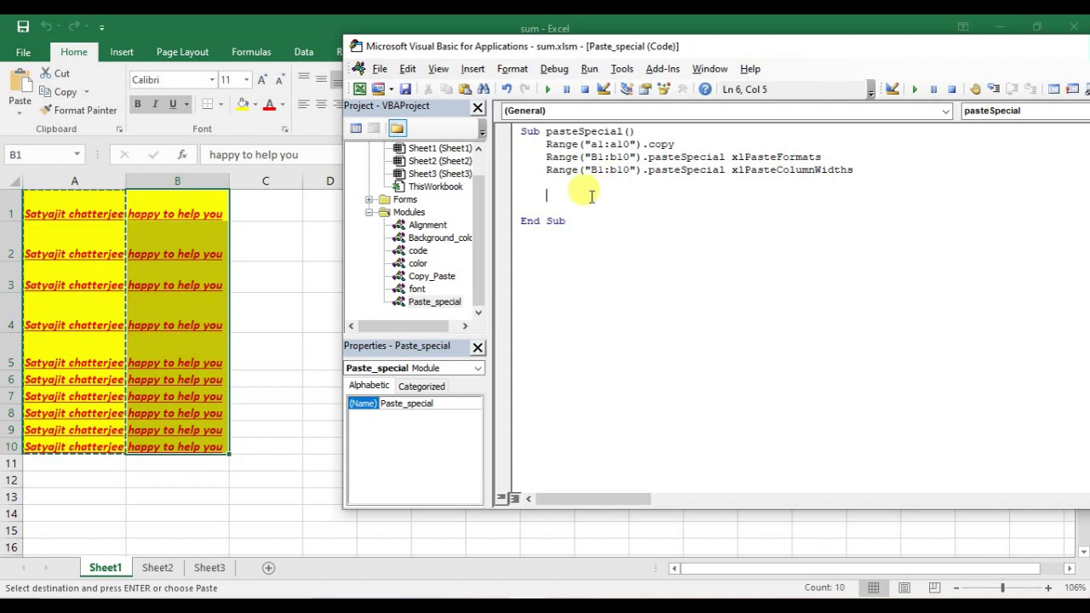
Step: Duplicate the column-width line onto line 6 with xlPasteValues as its constant
drag(545, 170, 869, 170)
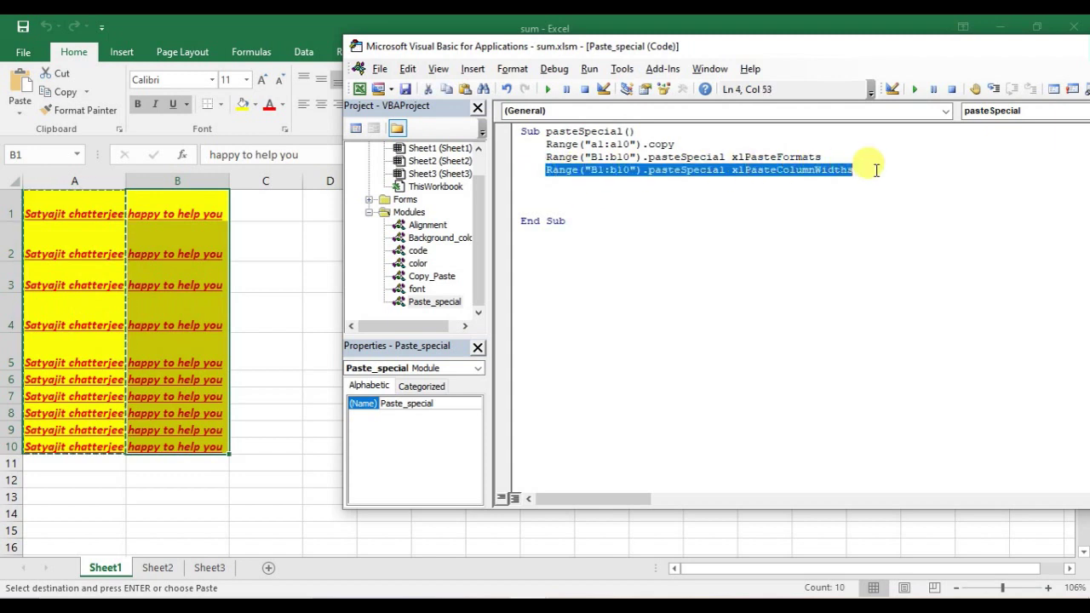
key(ctrl+c)
click(584, 195)
key(ctrl+v)
drag(855, 195, 730, 197)
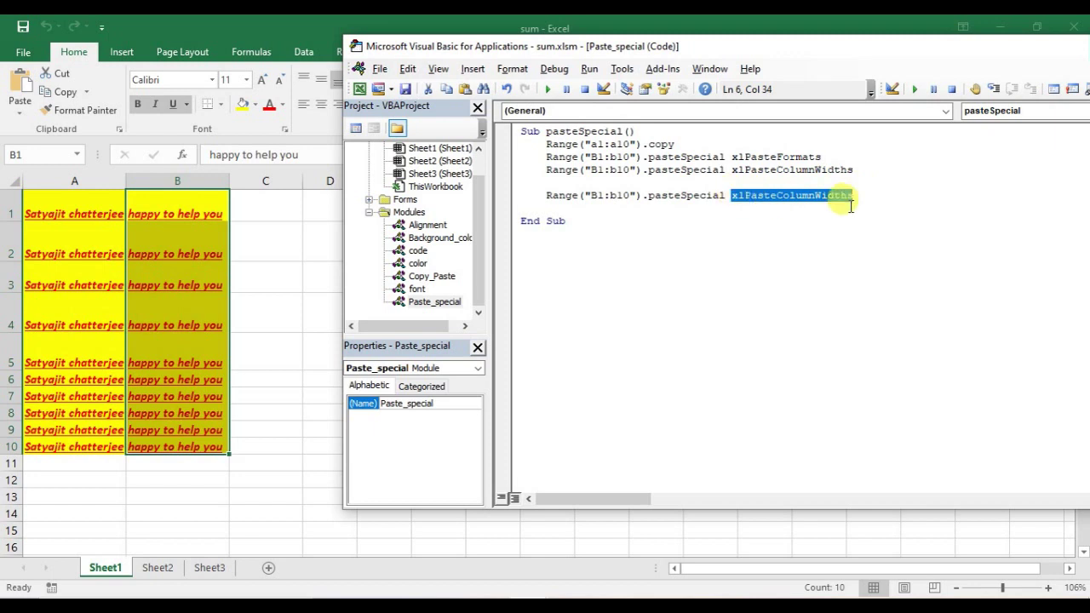
key(BackSpace)
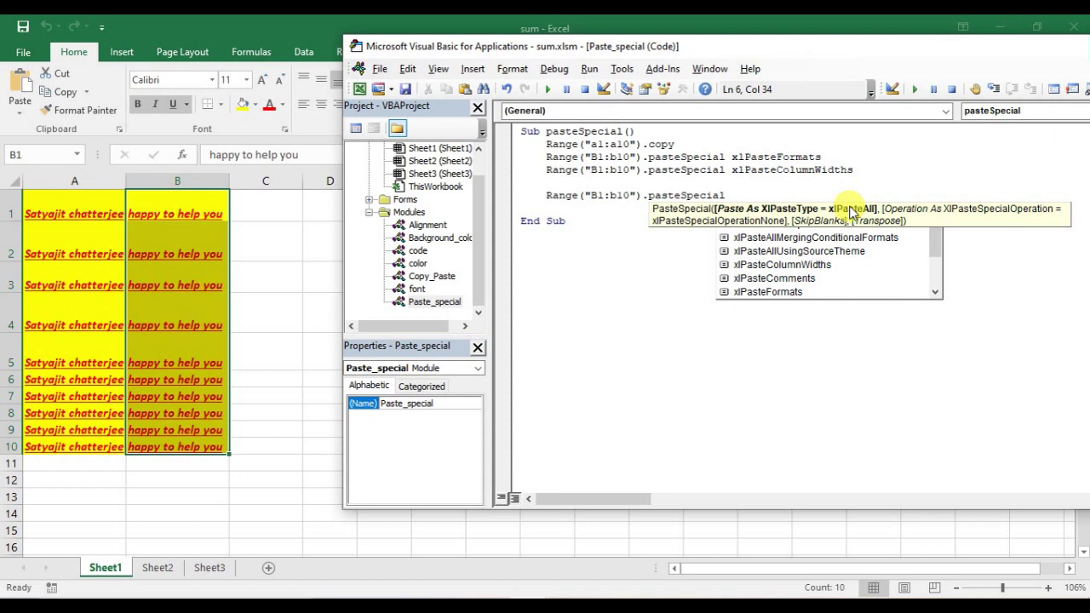
text(xlpa)
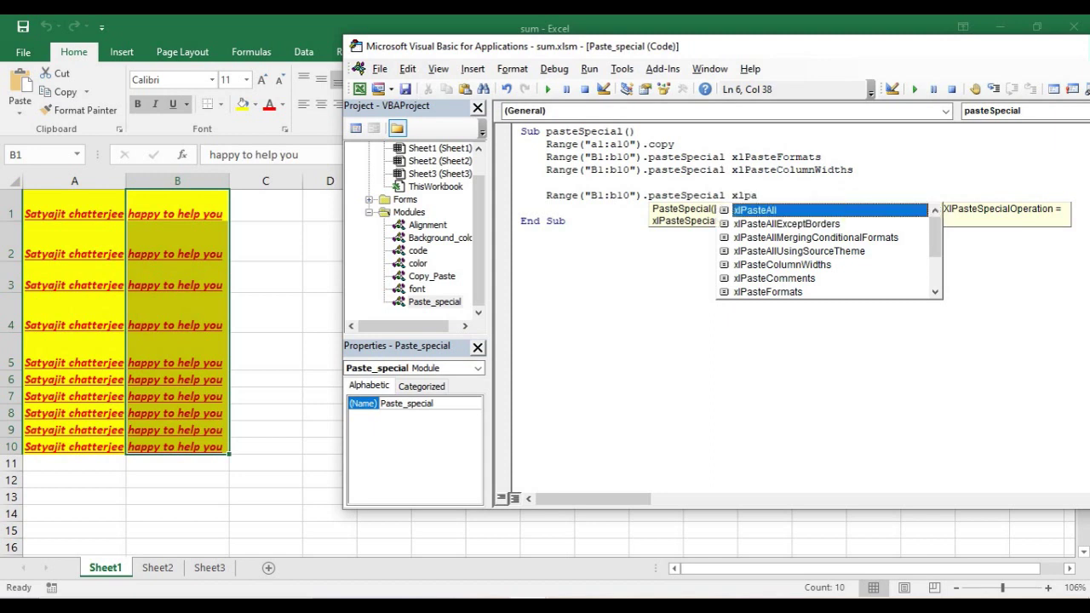
text(stev)
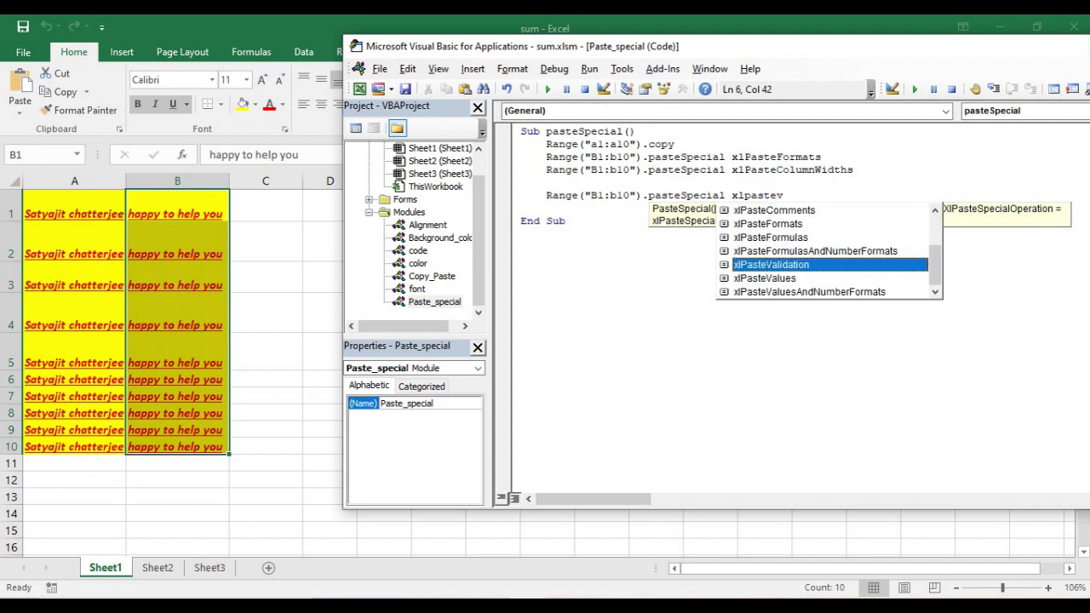
key(Down)
key(Return)
click(546, 144)
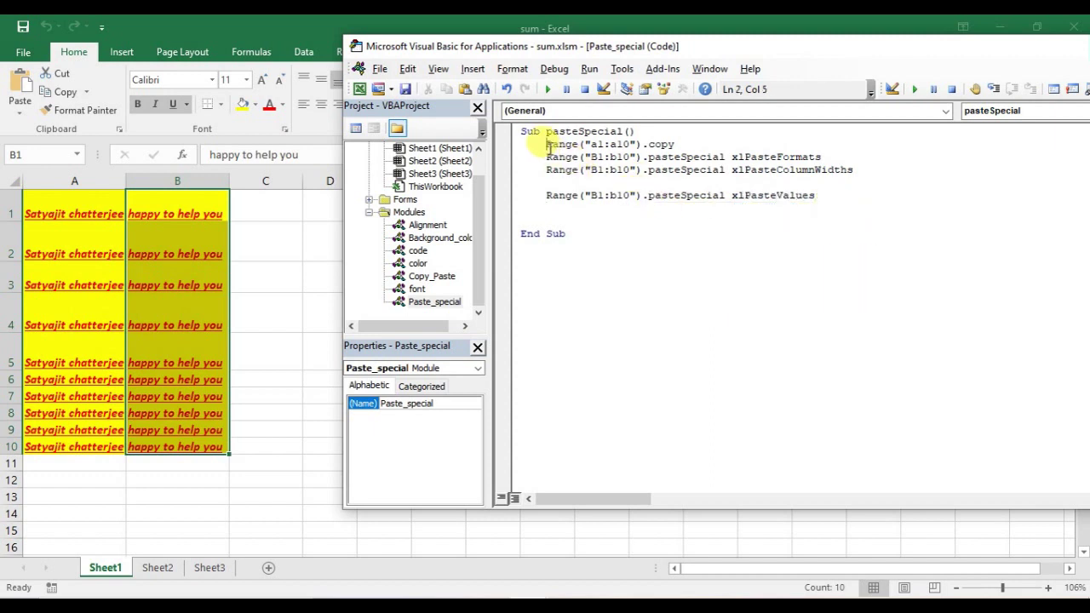
Step: Step through each macro line so B1:B10 takes column A's values, add a line, and reset
click(994, 90)
click(993, 90)
click(993, 90)
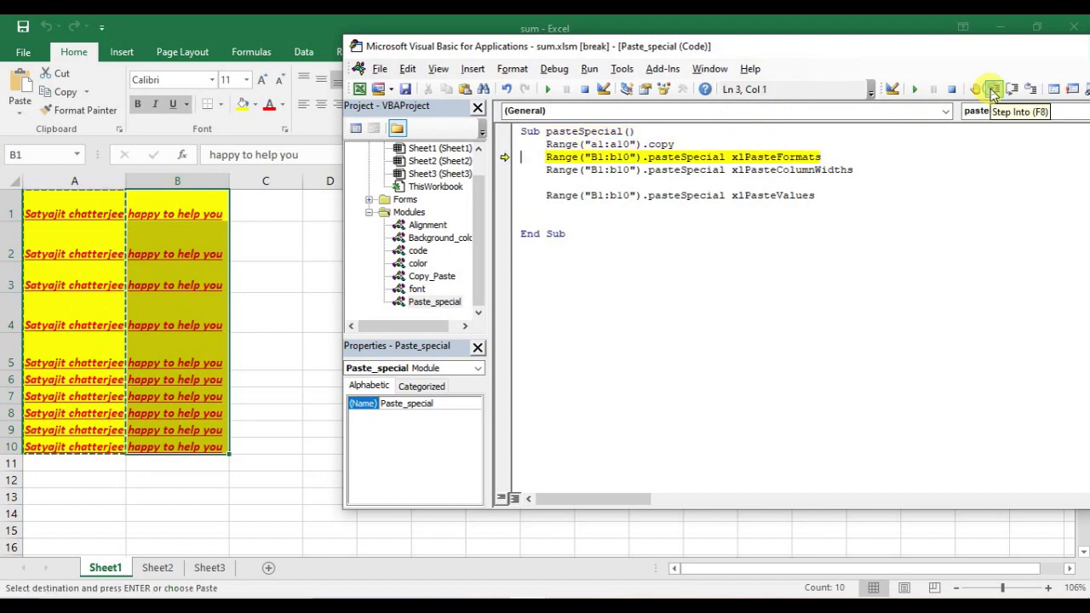
click(994, 90)
click(993, 90)
click(993, 89)
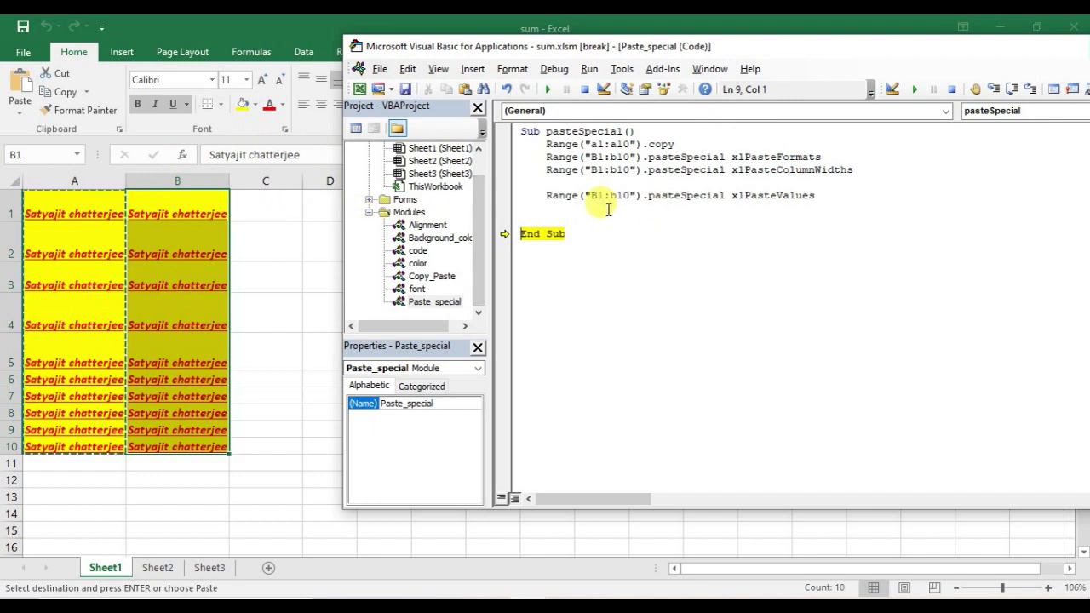
key(Return)
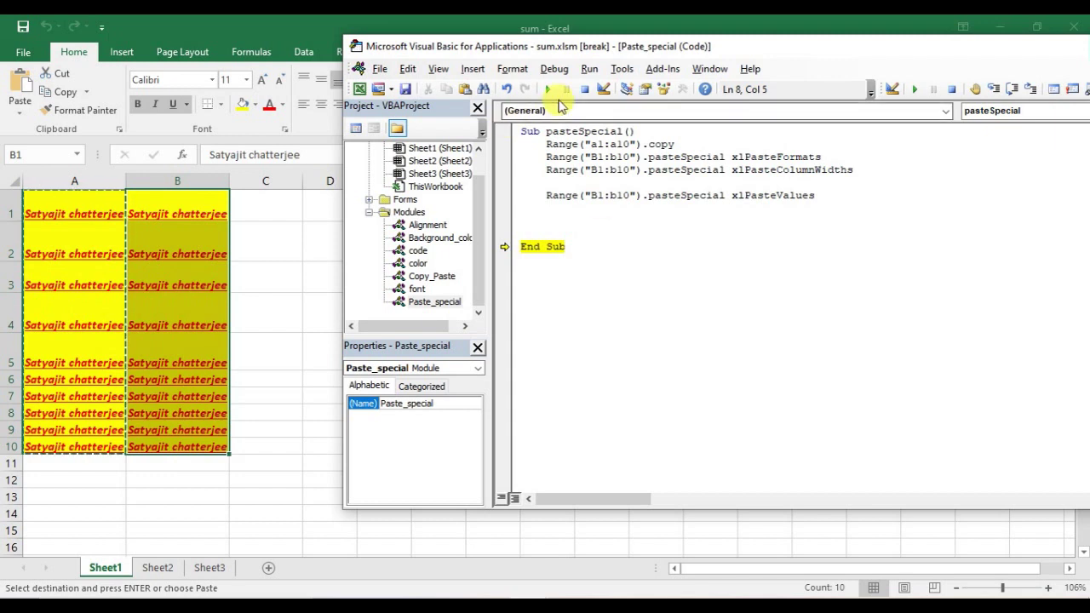
click(585, 89)
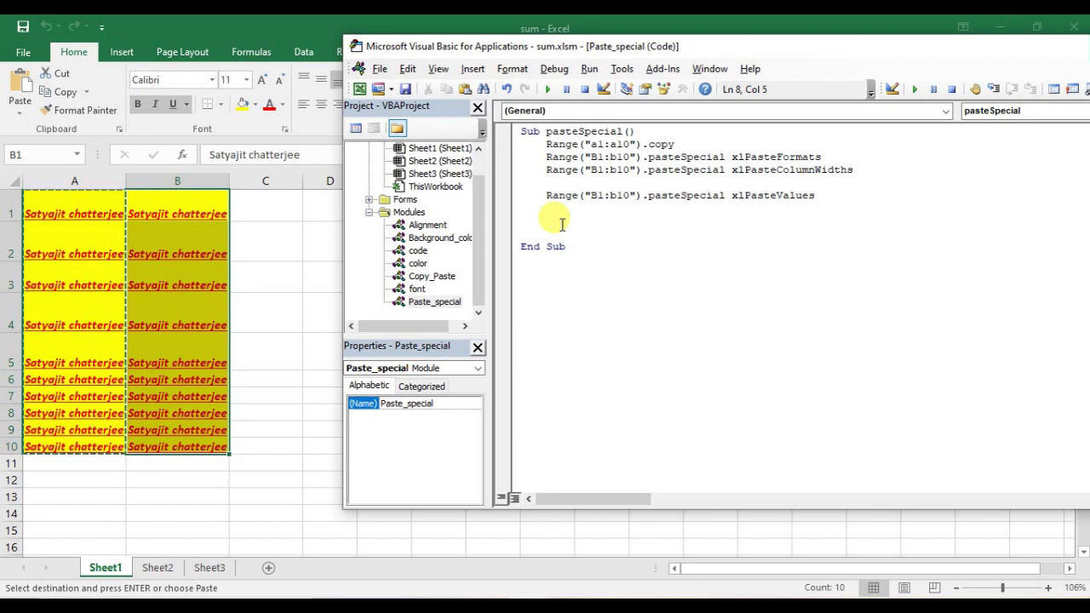
Step: Add Application.CutCopyMode = False before End Sub and run the macro
text(application)
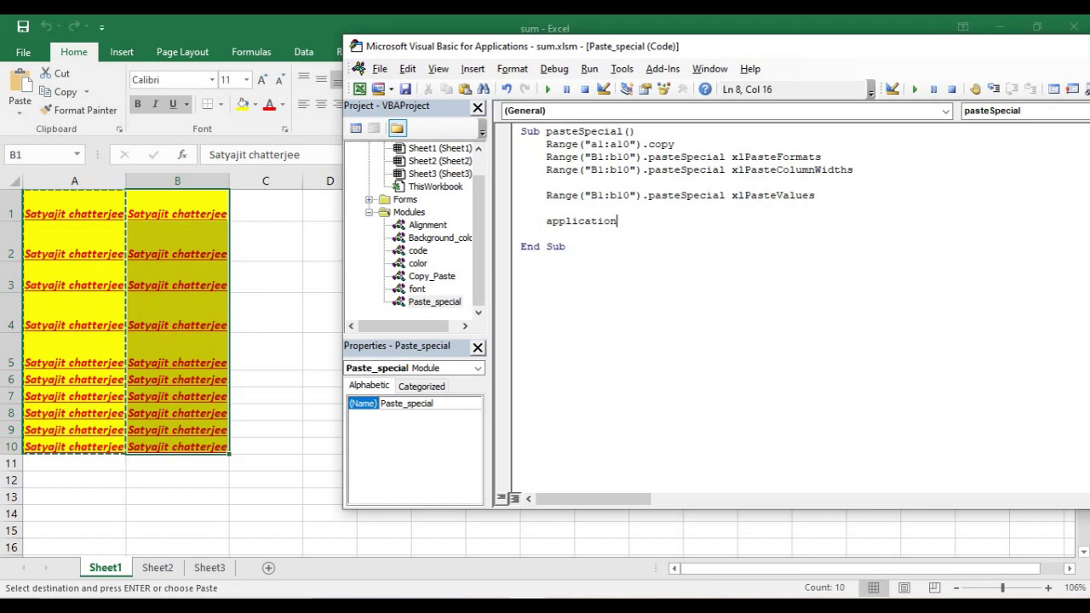
text(.)
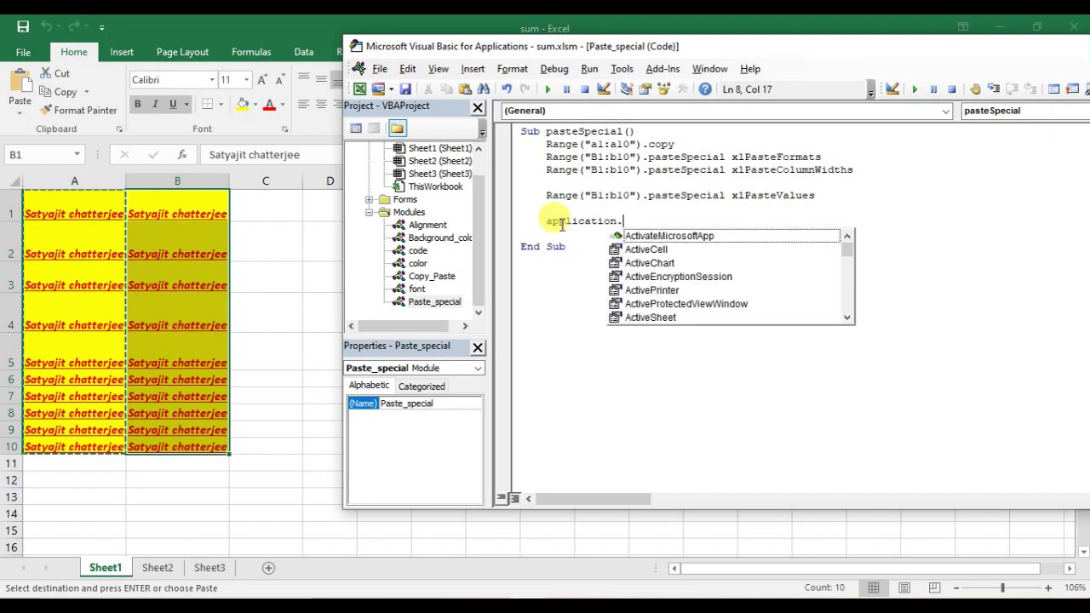
text(cut)
key(Tab)
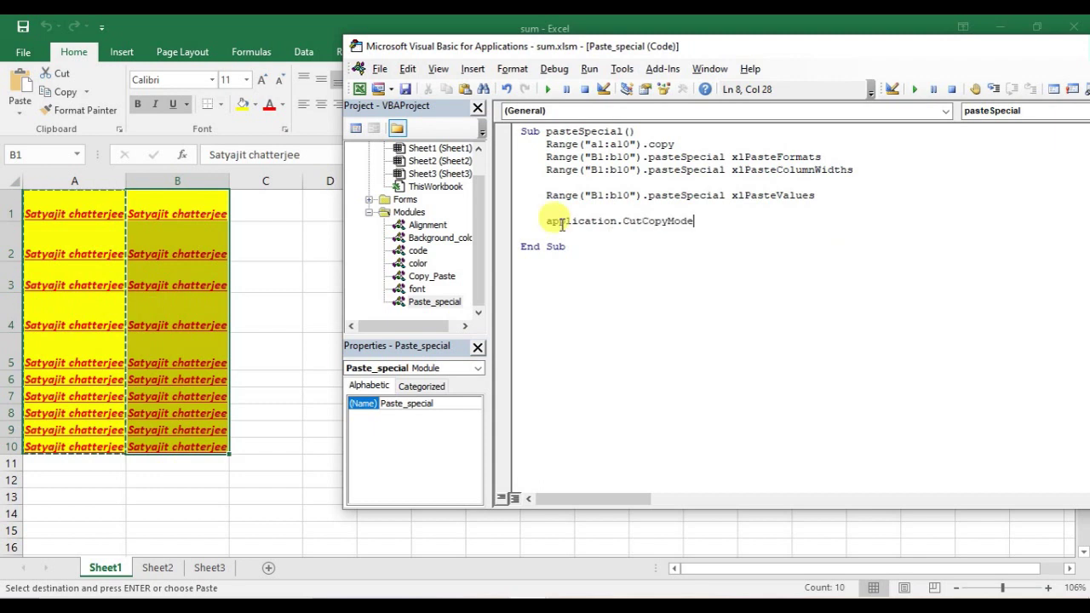
text(=fa)
key(BackSpace)
key(BackSpace)
key(BackSpace)
text(alse)
key(Return)
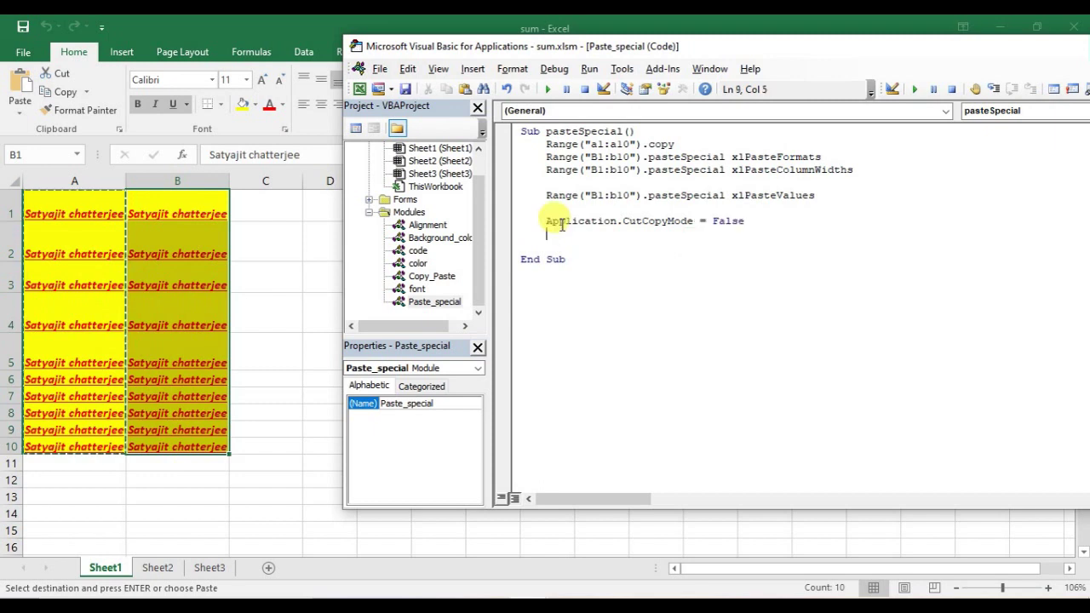
click(547, 89)
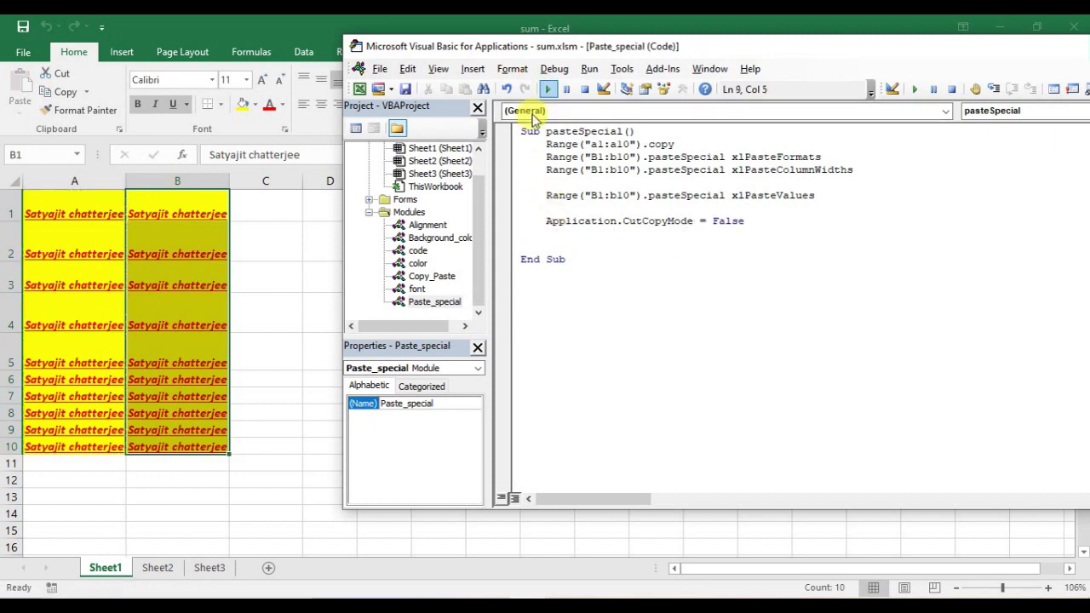
Step: Step pasteSpecial to its end, reset it, and open the Orientation module's code
click(539, 146)
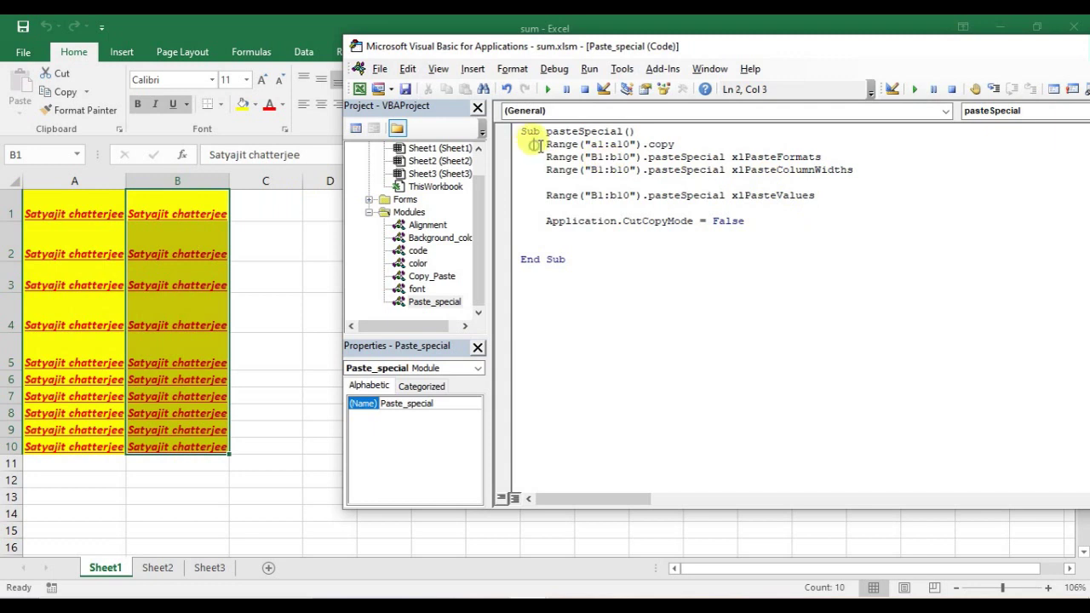
click(993, 90)
click(992, 89)
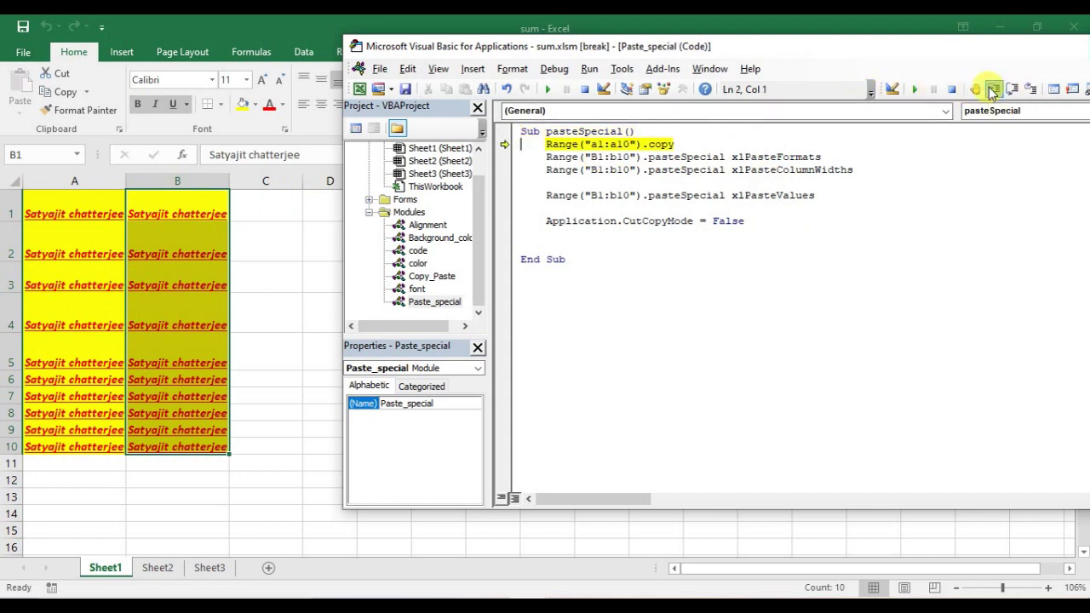
click(992, 90)
click(992, 89)
click(990, 89)
click(990, 88)
click(990, 89)
click(990, 88)
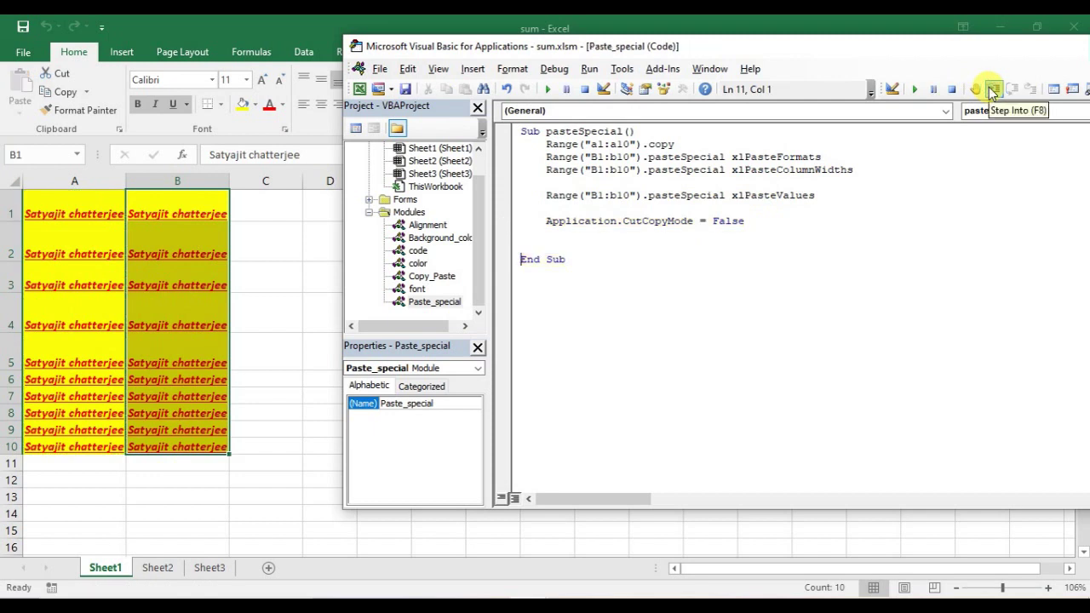
click(989, 88)
click(730, 259)
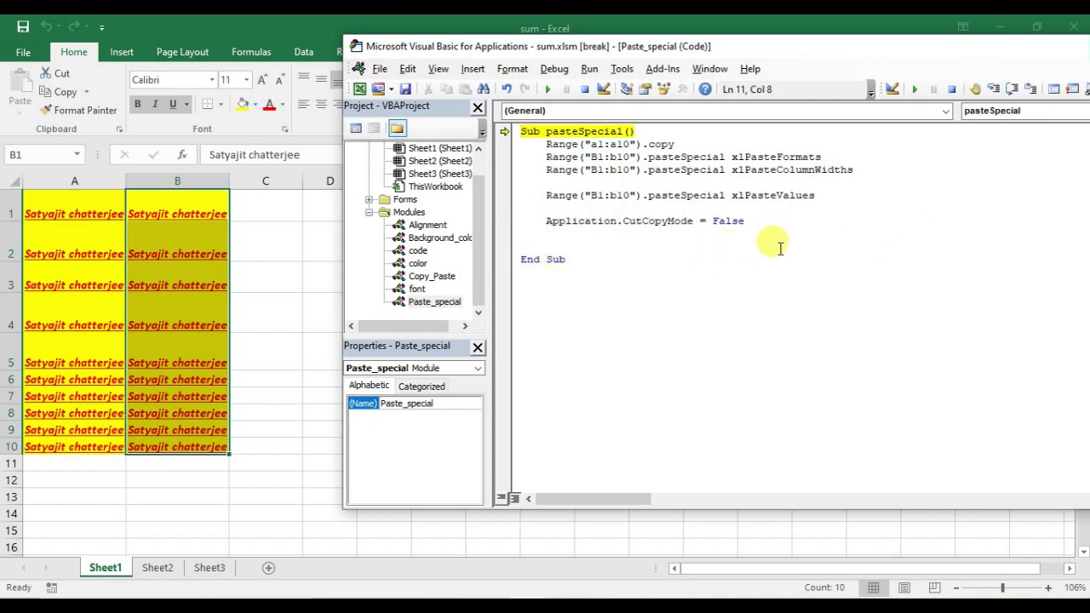
click(584, 89)
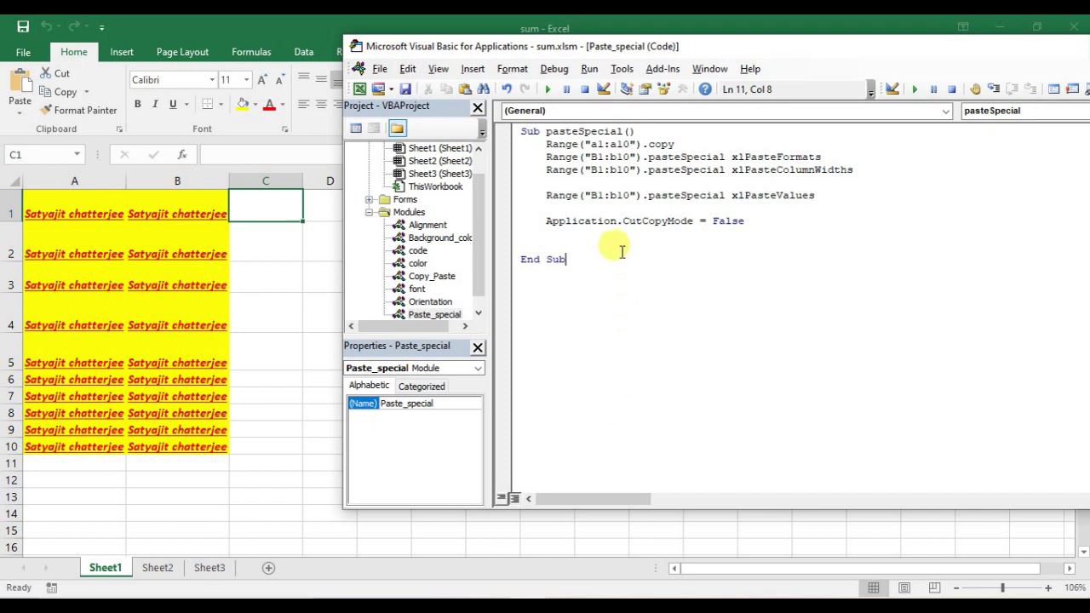
double_click(443, 304)
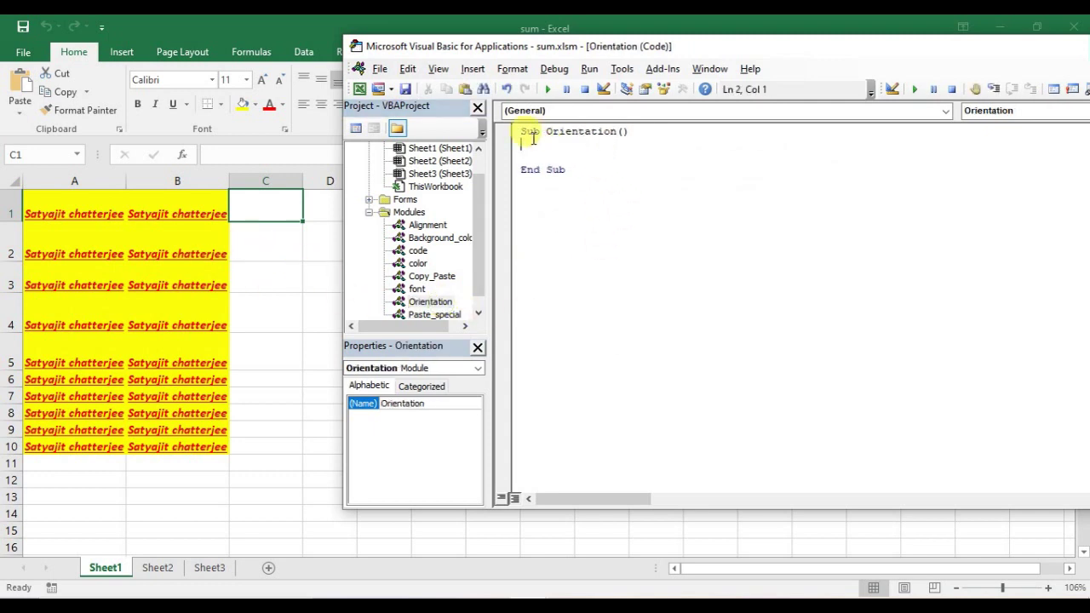
Step: On A1, try Angle Clockwise, Angle Counterclockwise and Vertical Text, undo them, then heighten row 1
click(67, 212)
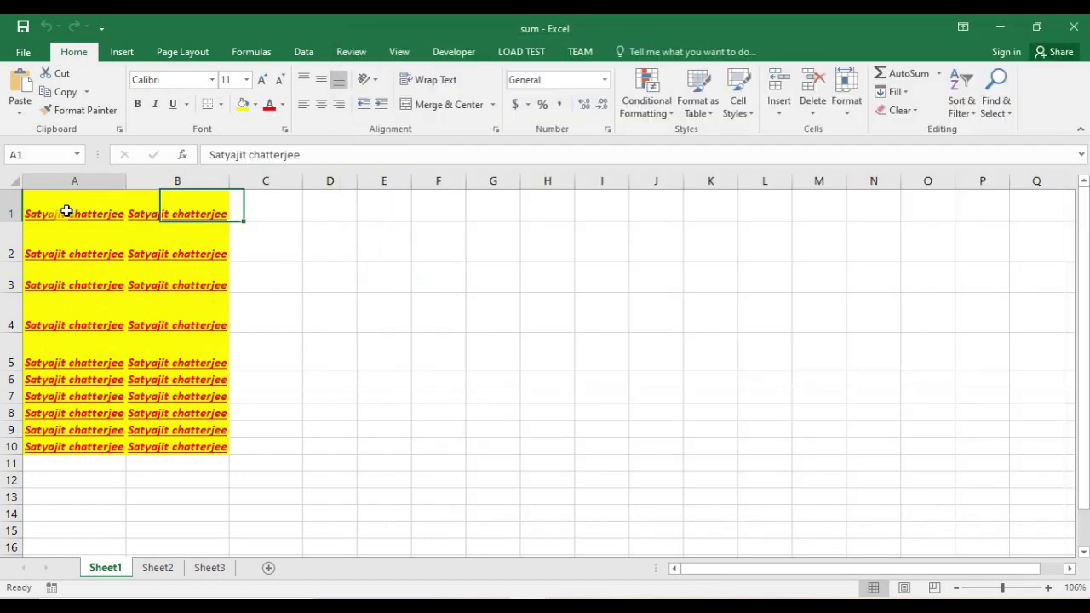
click(366, 81)
click(394, 118)
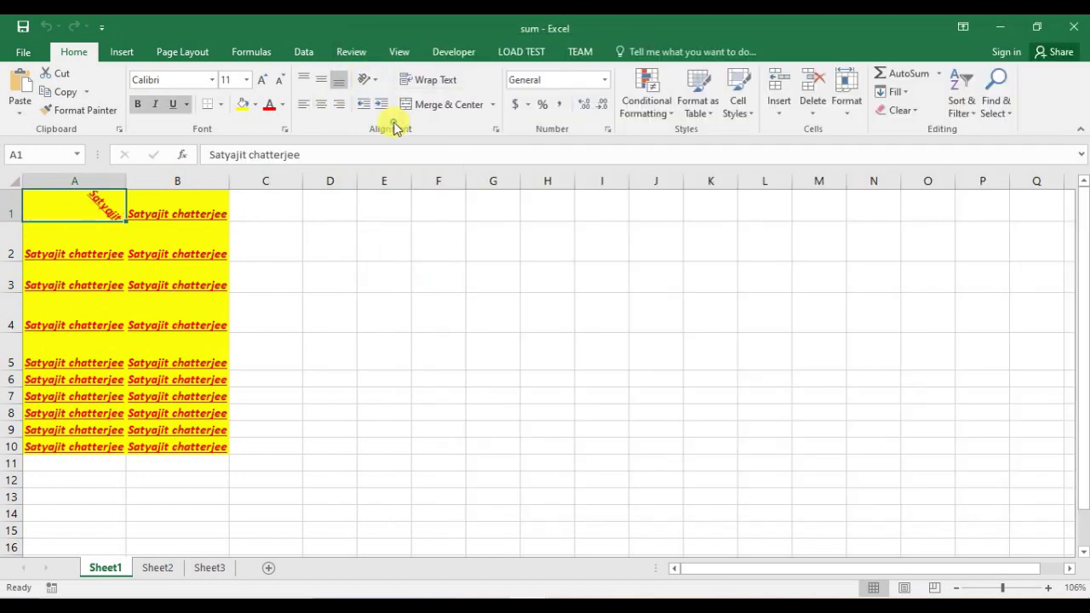
click(364, 80)
click(402, 101)
click(367, 80)
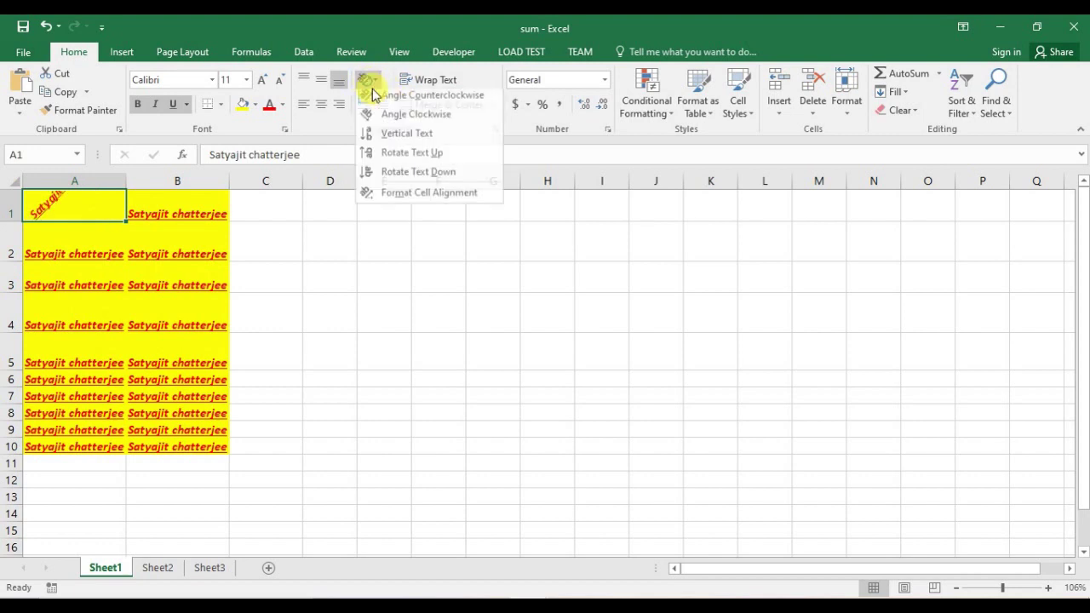
click(417, 139)
key(ctrl+z)
key(ctrl+z)
key(ctrl+z)
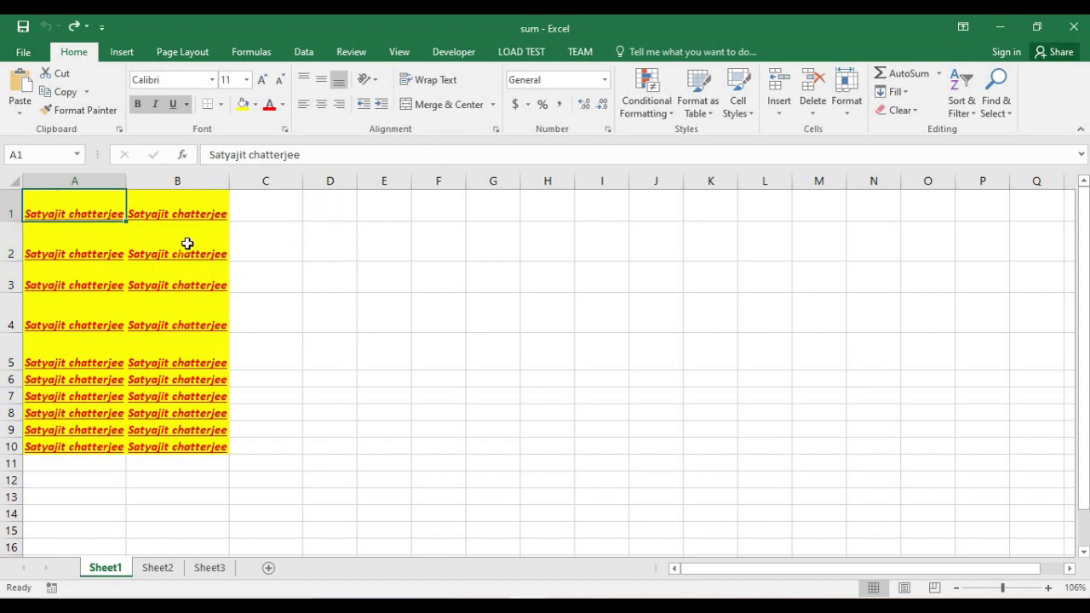
drag(7, 222, 7, 261)
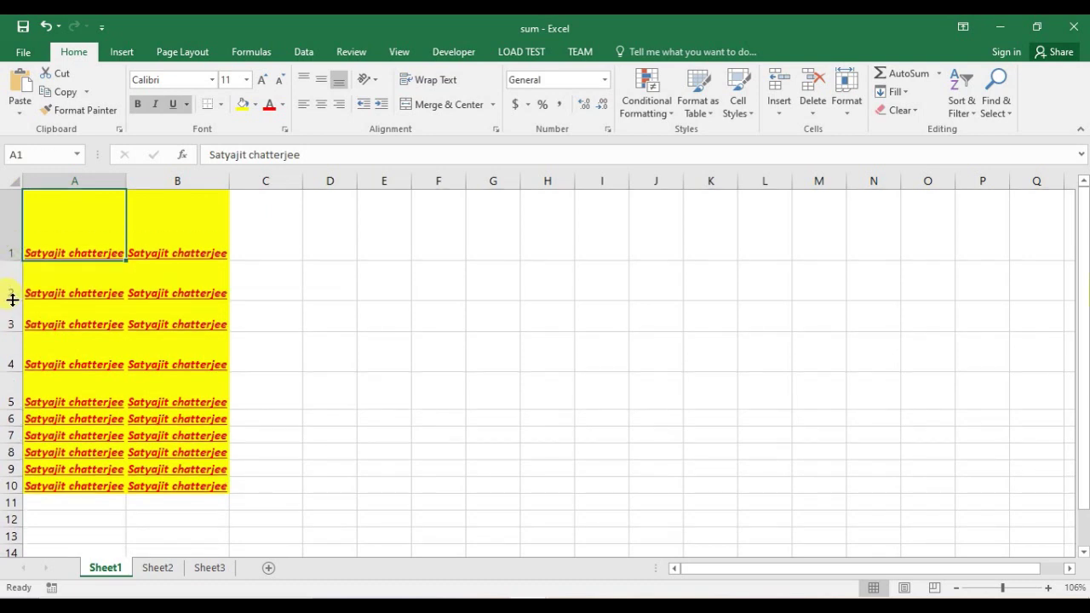
Step: Give rows 1 to 9 the same taller row height
drag(10, 247, 10, 469)
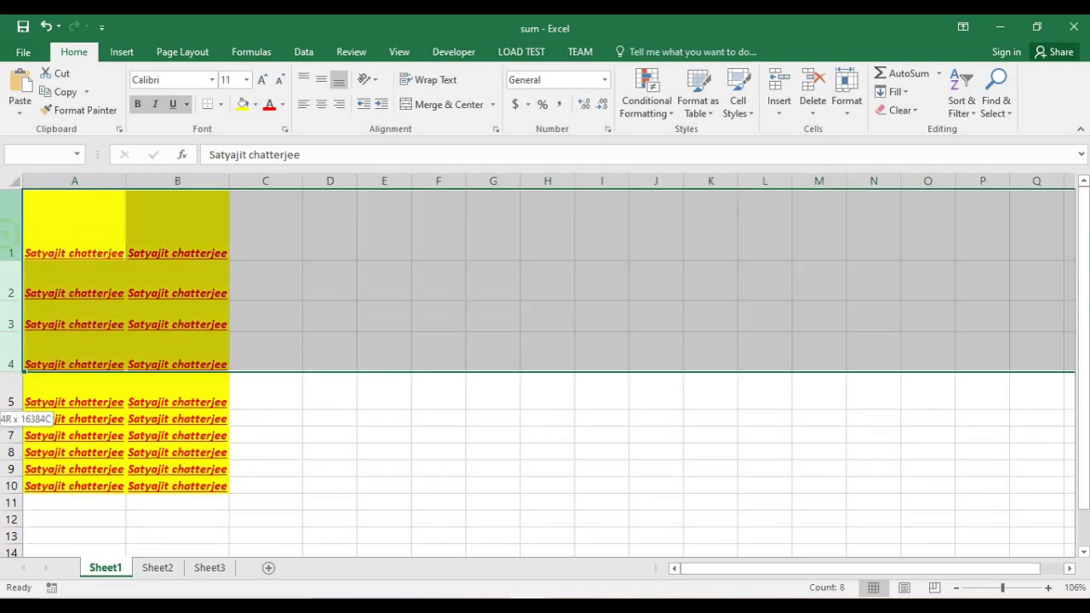
drag(8, 301, 7, 324)
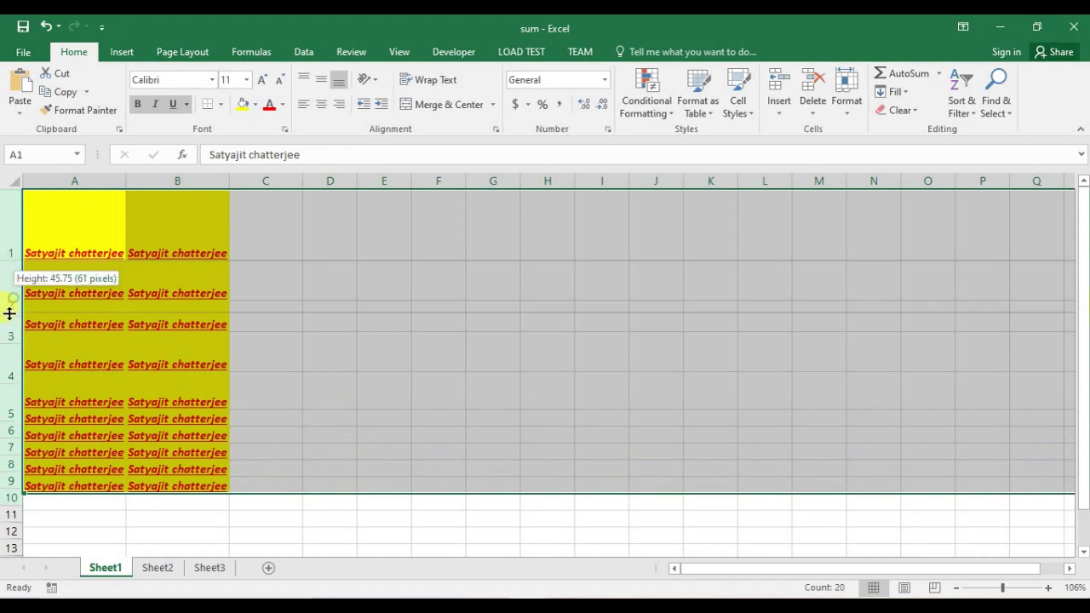
click(418, 325)
scroll(418, 324, down, 2)
scroll(392, 332, up, 2)
Step: Clear column B and Format Paint the plain formatting of C1 onto it
click(190, 179)
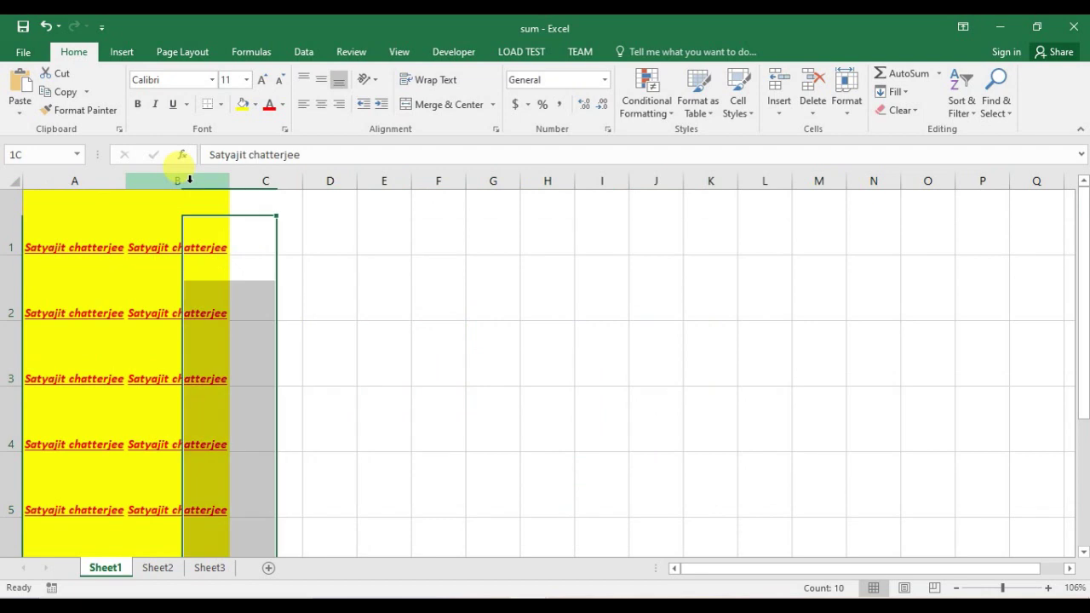
key(Delete)
click(270, 225)
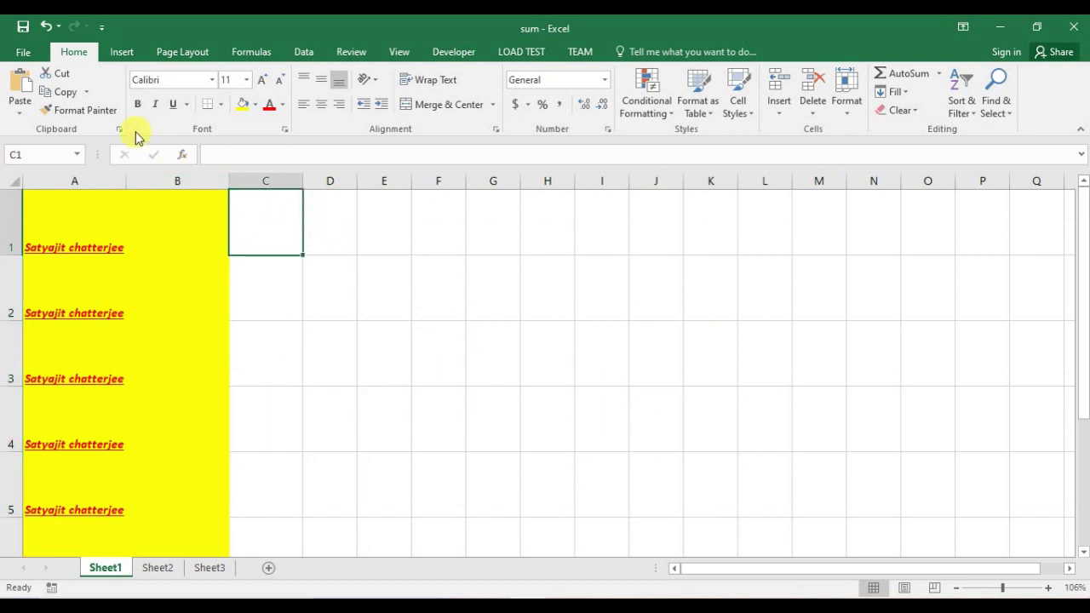
click(81, 110)
click(177, 181)
click(346, 224)
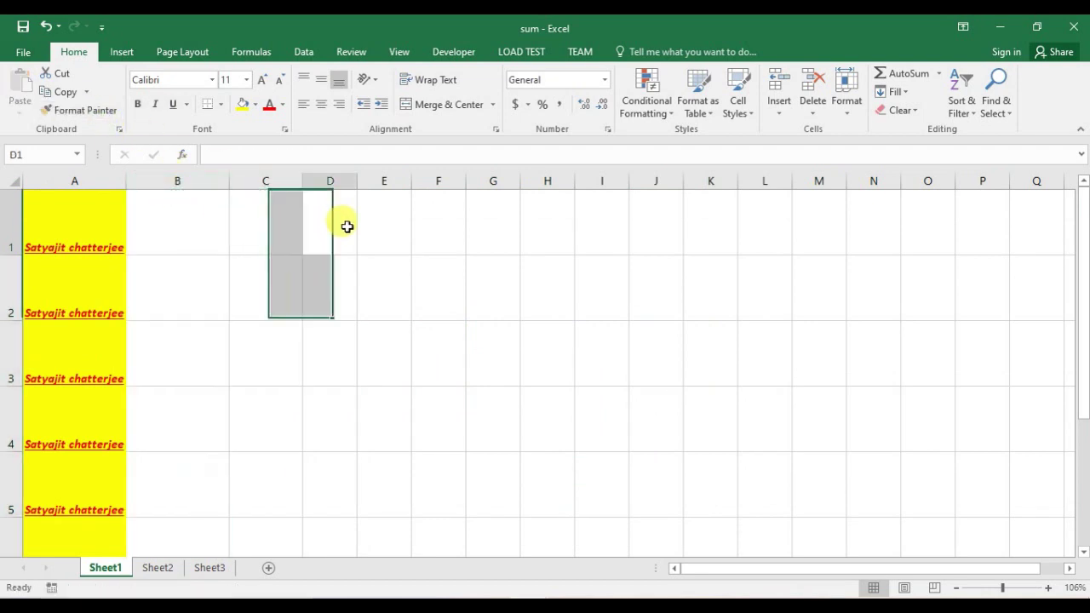
Step: Widen column A, centre its text horizontally, and middle-align A1
click(76, 219)
drag(126, 181, 197, 180)
click(438, 273)
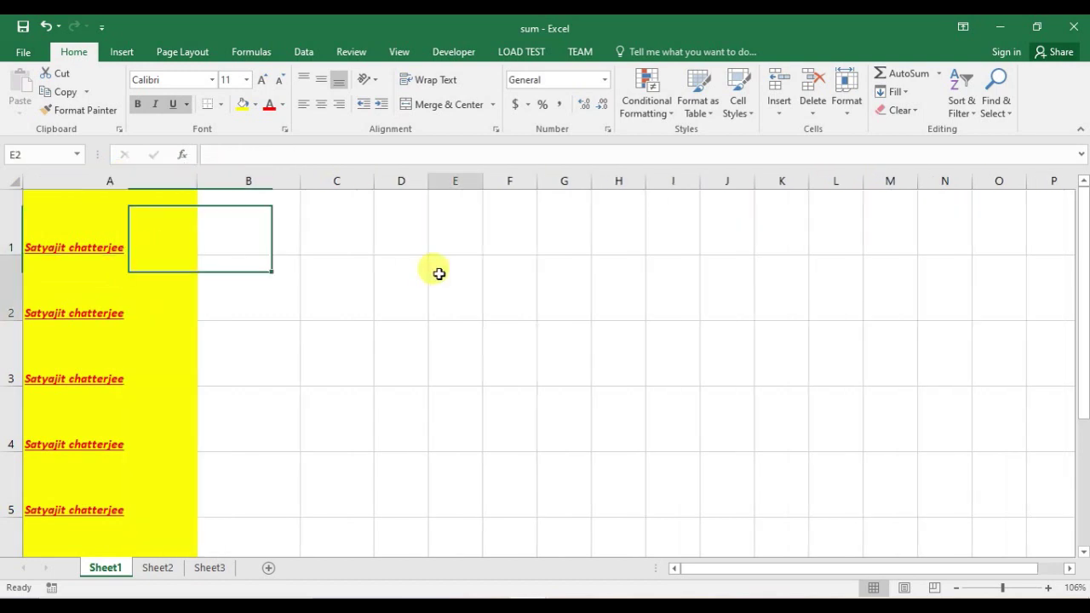
click(148, 238)
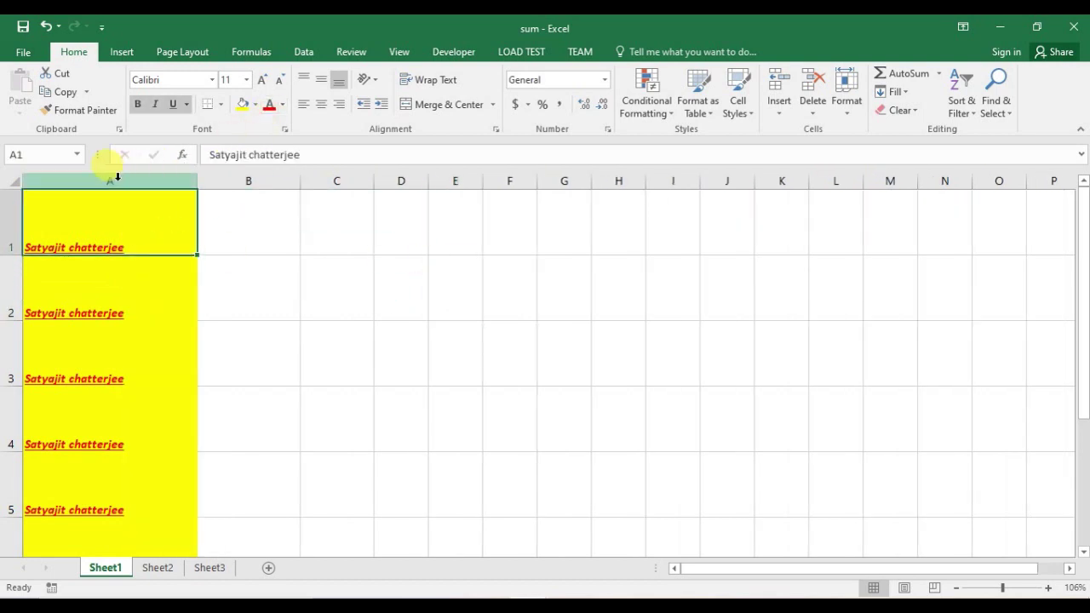
click(110, 180)
click(321, 104)
drag(324, 222, 247, 306)
click(106, 226)
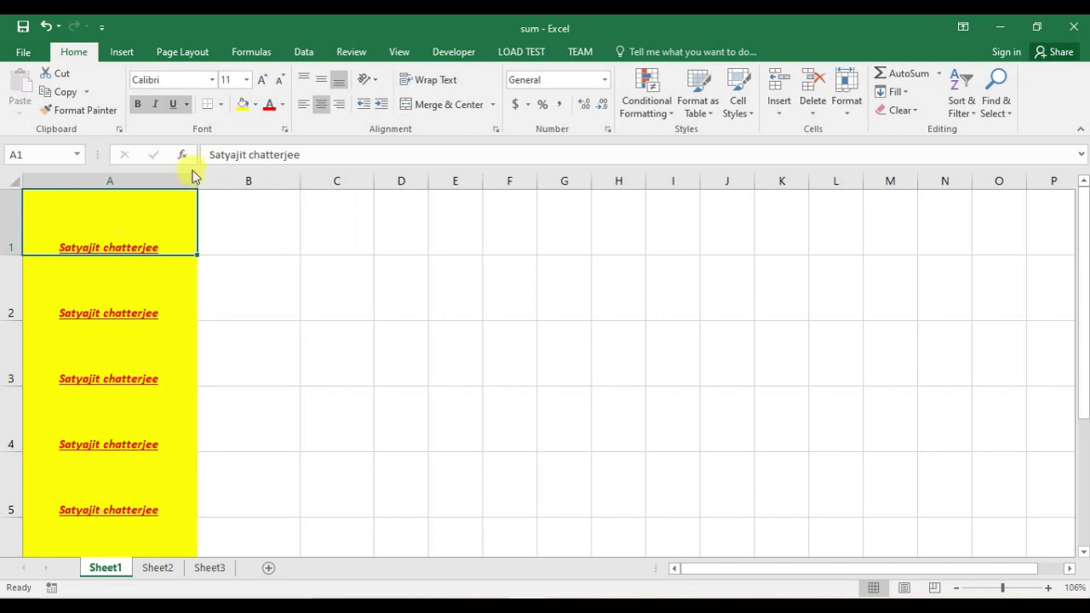
click(321, 79)
Step: Middle-align all of column A's text, then return to the VBA editor with Alt+F11
click(342, 209)
click(134, 180)
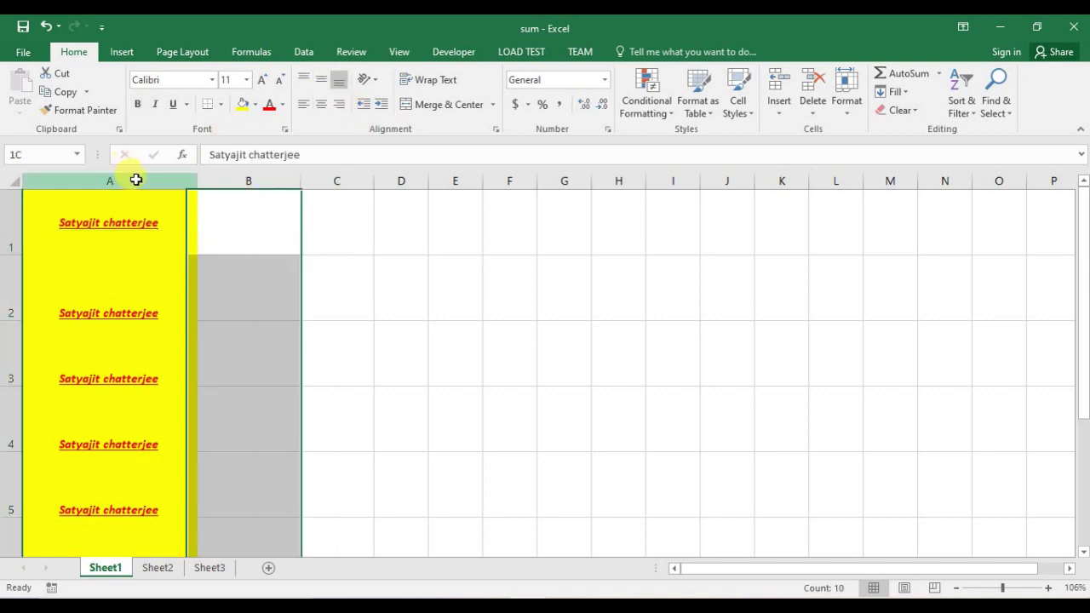
click(321, 79)
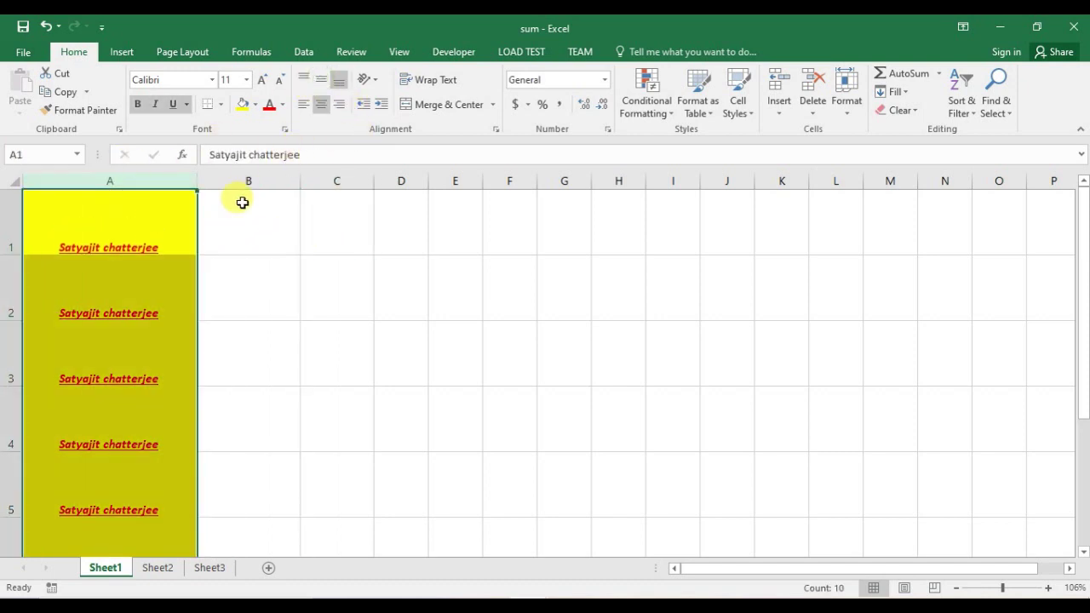
click(321, 79)
click(269, 243)
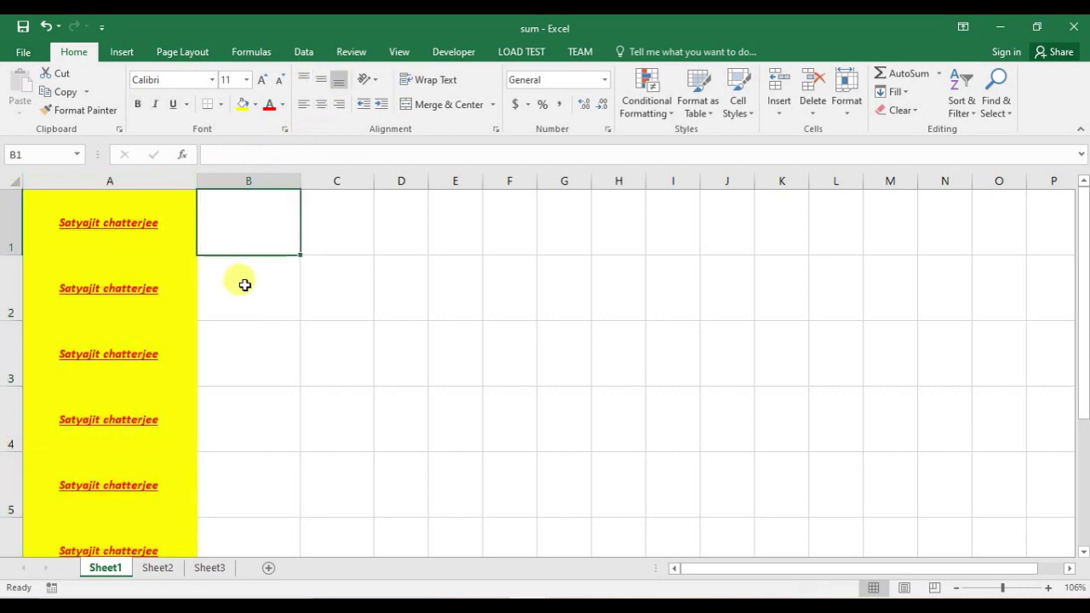
key(alt+F11)
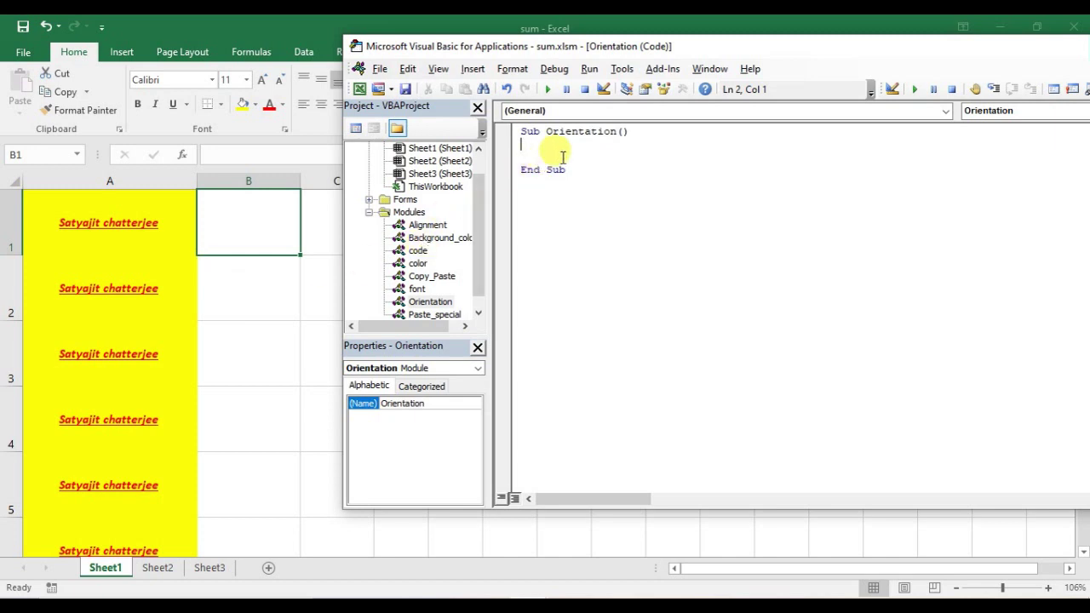
Step: Write Range("A1").Orientation = 10 inside the Orientation macro and select that line
text(r)
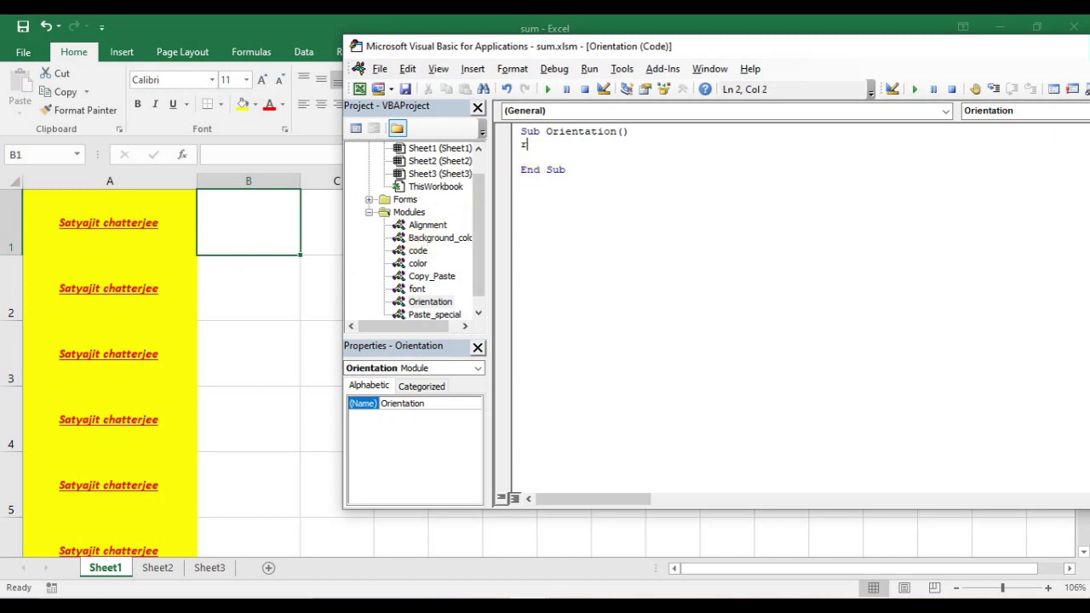
text(ange)
text(()
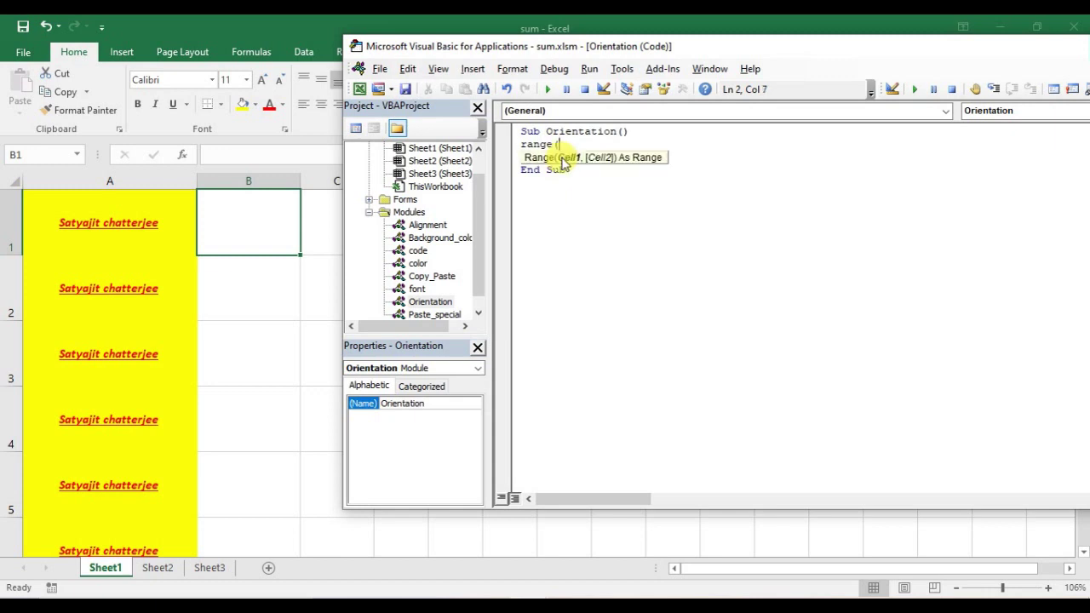
text(")
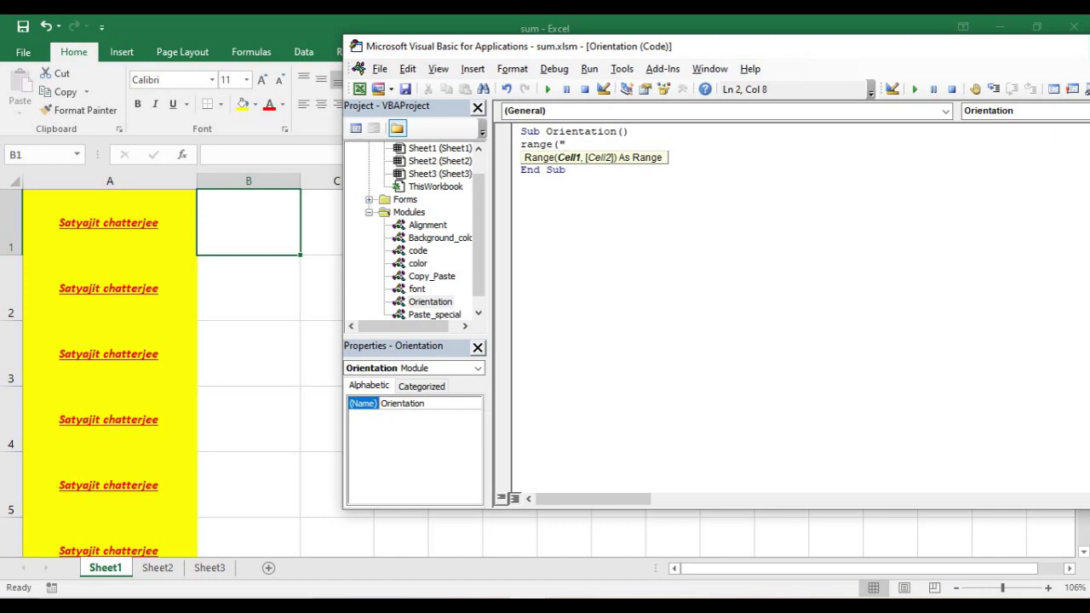
text(A1)
text())
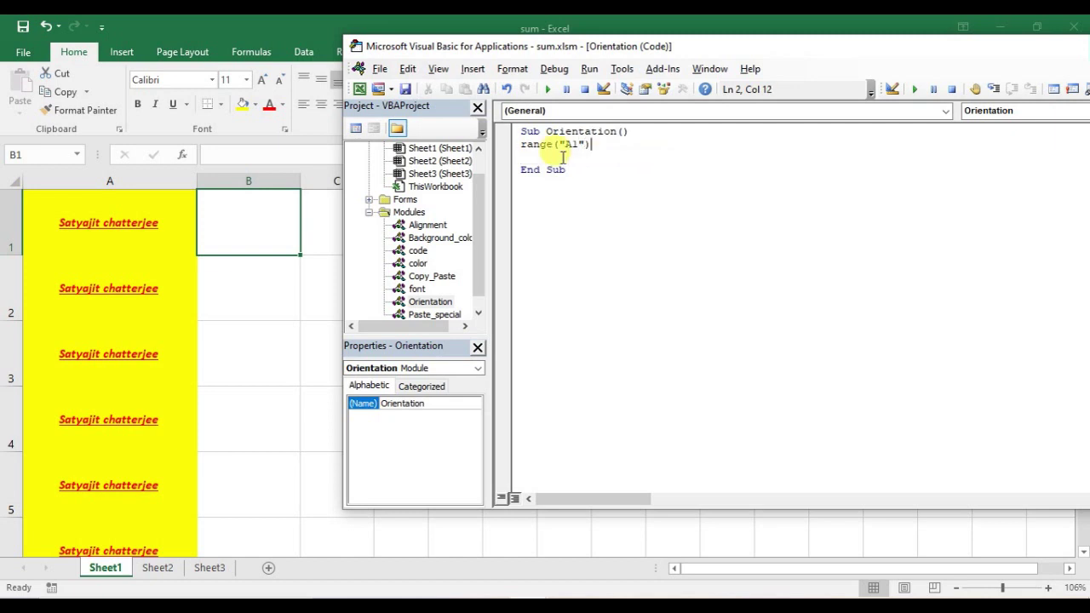
text(.)
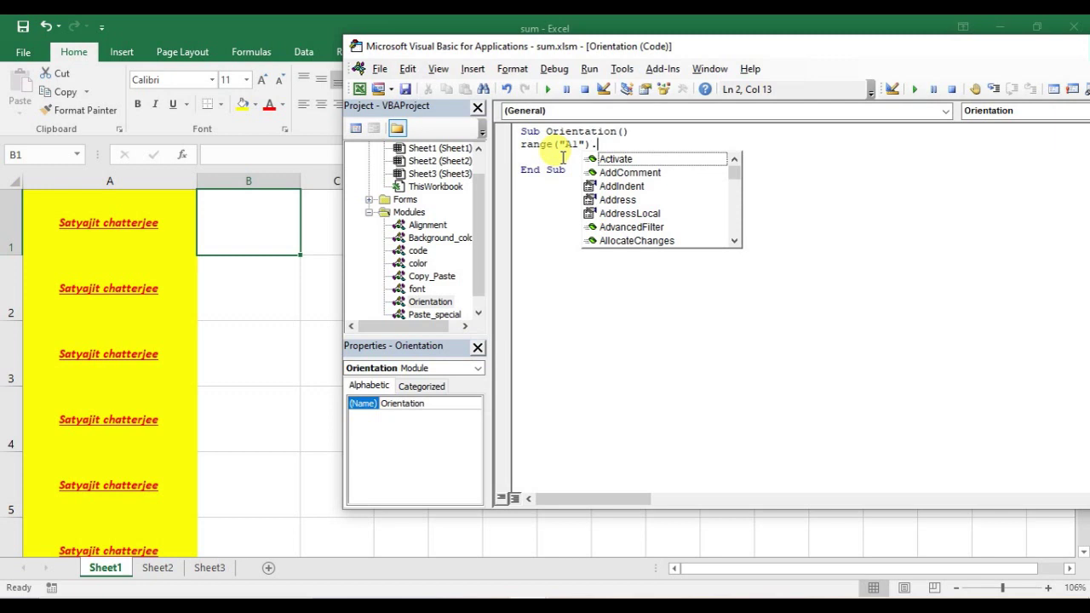
text(ori)
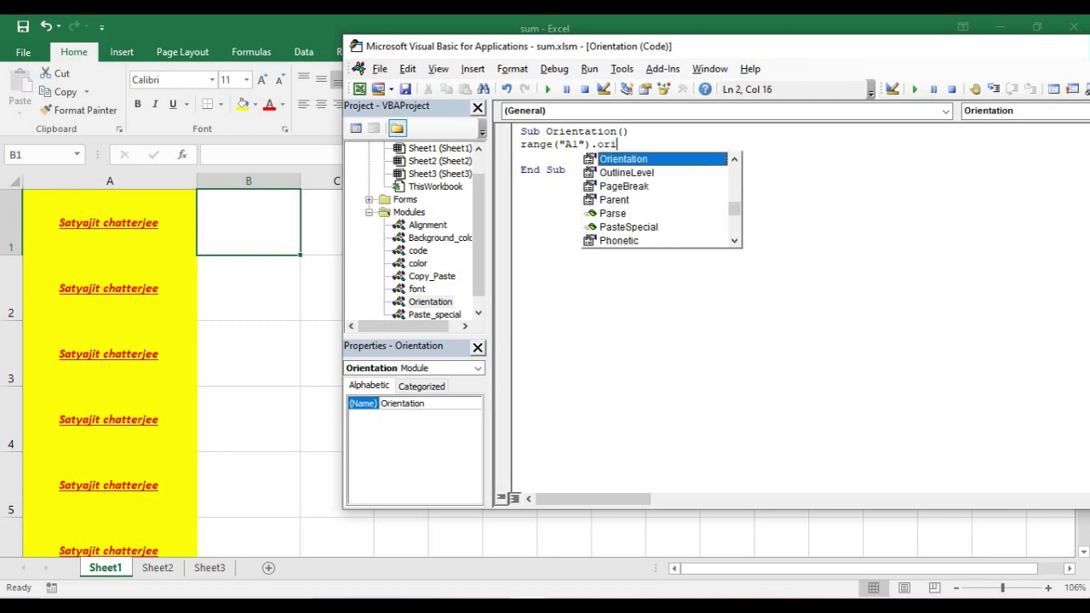
key(Tab)
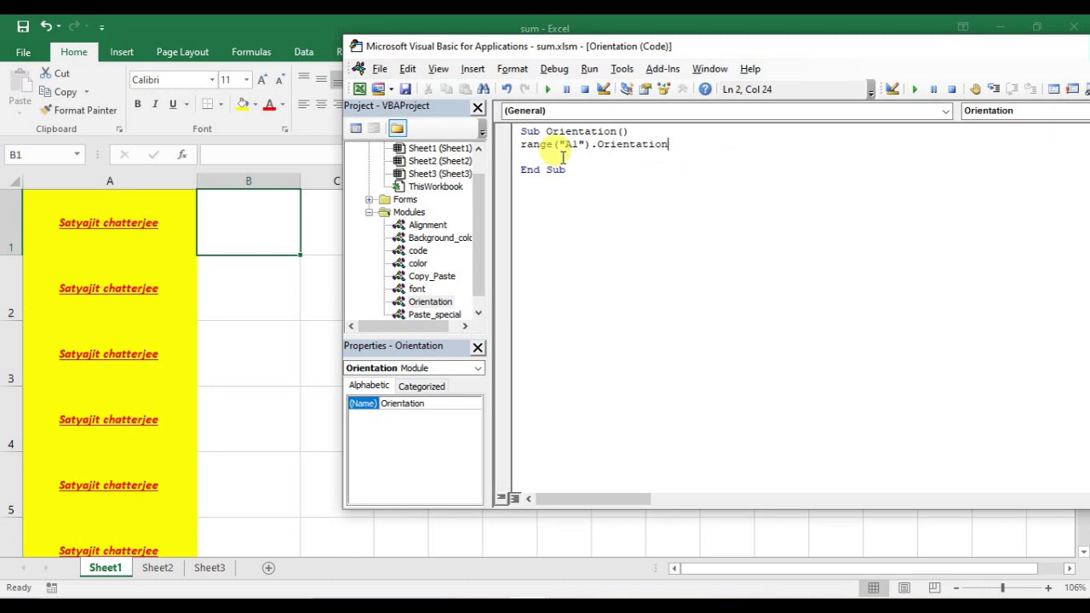
text(=10)
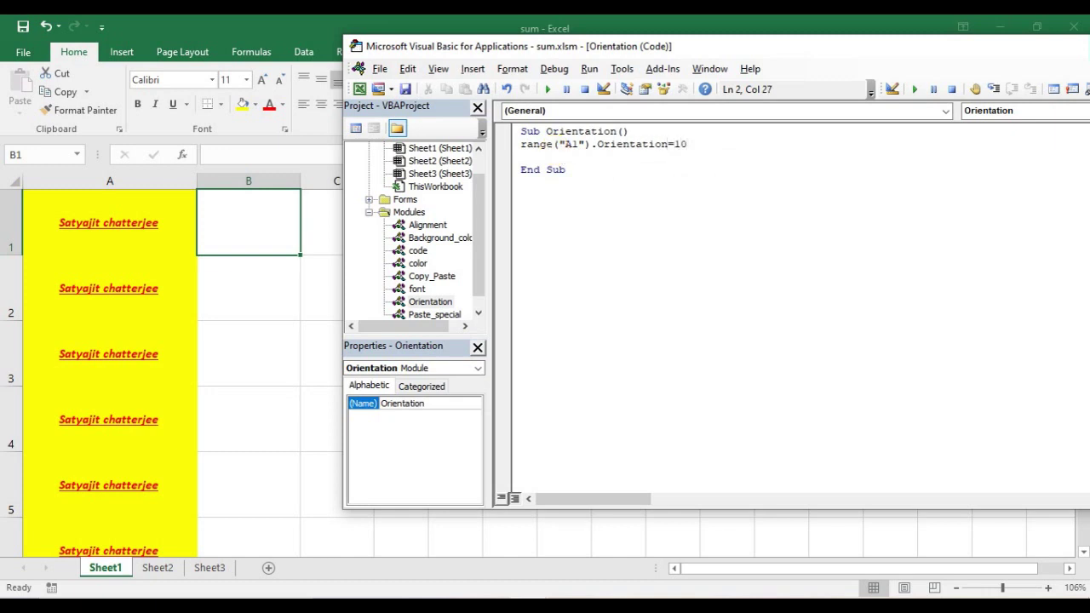
key(Return)
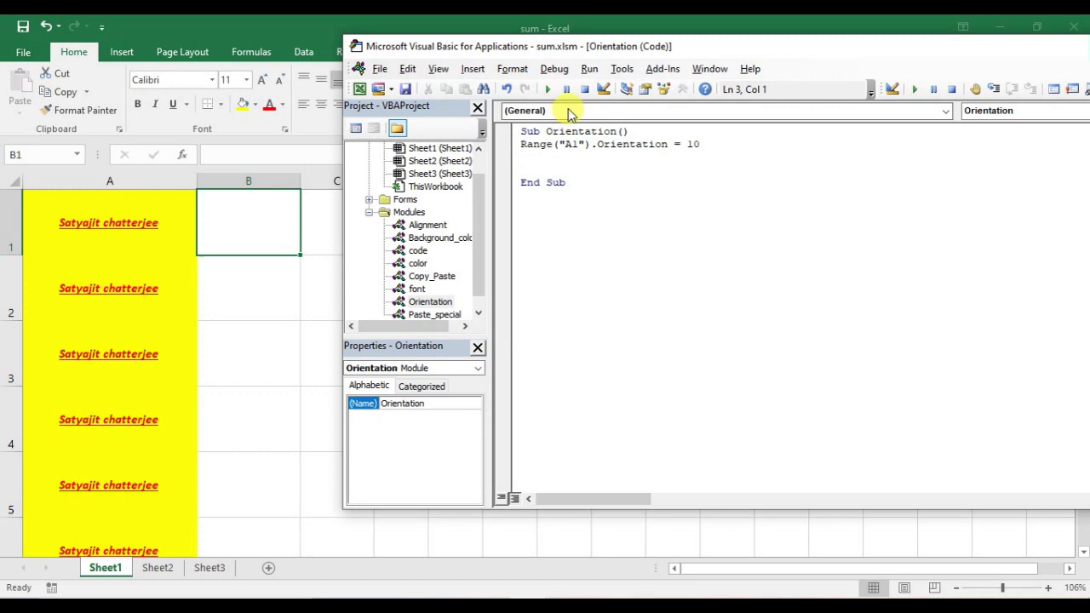
drag(711, 143, 530, 147)
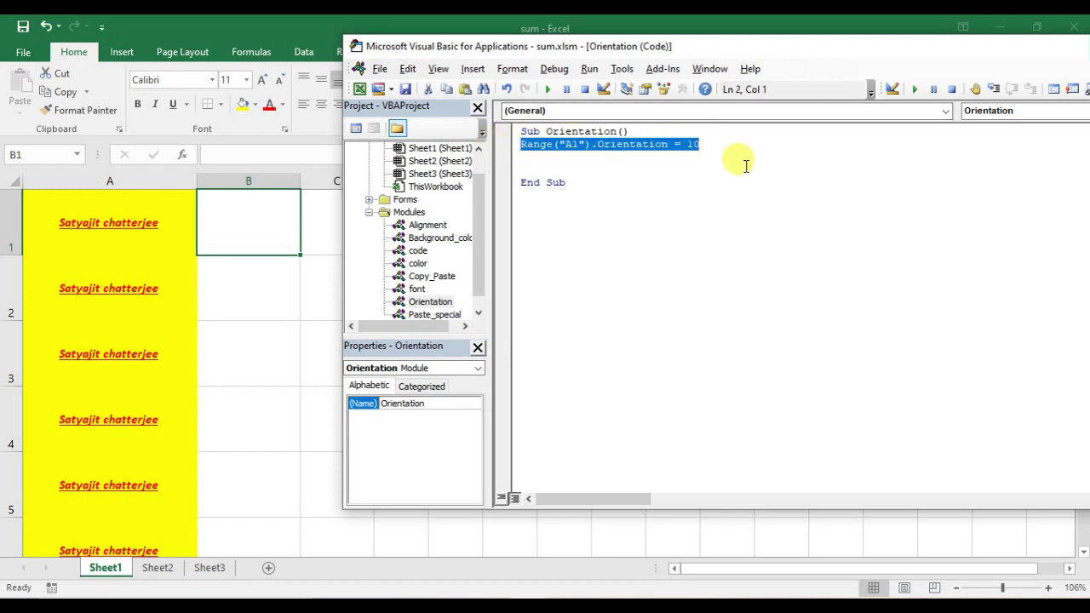
Step: Paste six copies of the orientation line below the original
click(672, 164)
text(Range("A1").Orientation = 10)
key(Return)
text(Range("A1").Orientation = 10)
key(Return)
key(Return)
text(Range("A1").Orientation = 10)
key(Return)
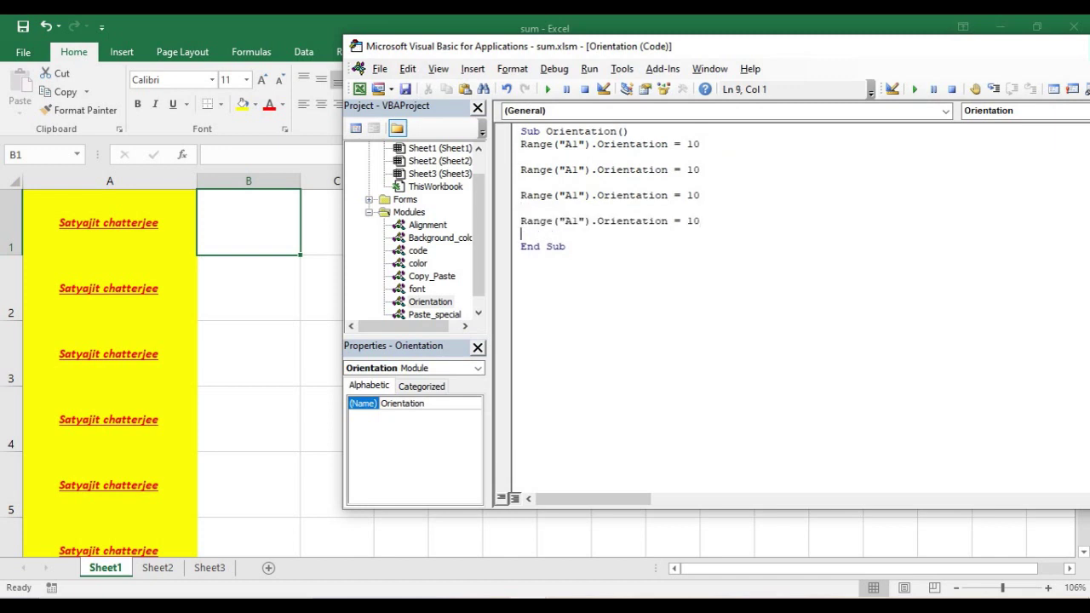
key(Return)
text(Range("A1").Orientation = 10)
key(Return)
key(Return)
text(Range("A1").Orientation = 10)
key(Return)
key(Return)
text(Range("A1").Orientation = 10)
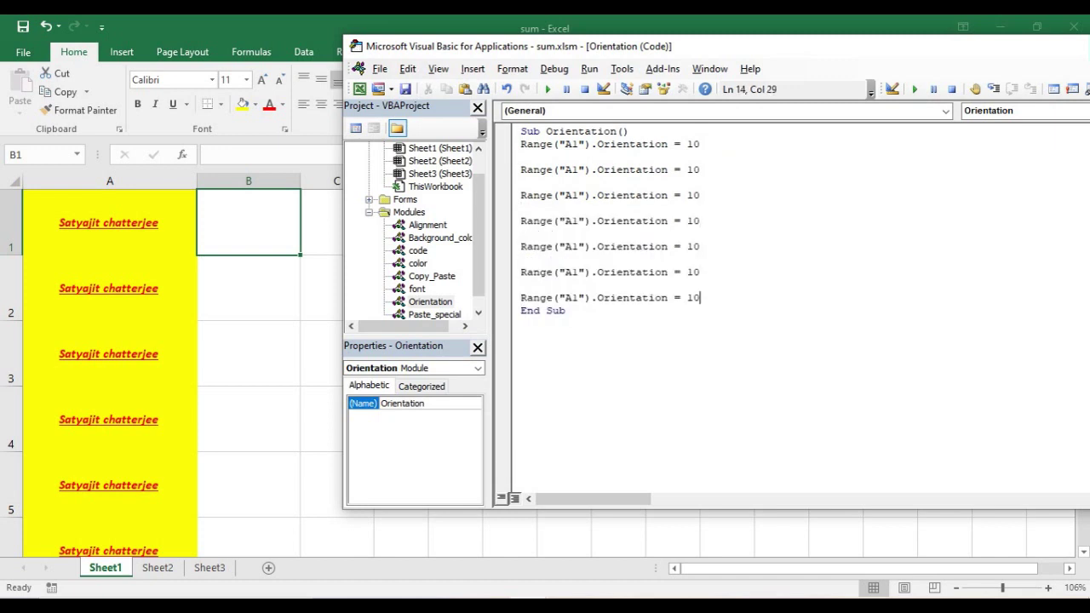
Step: Change the copies' values to 20, 30, 40, 50, 60 and 70, then begin Step Into
double_click(692, 169)
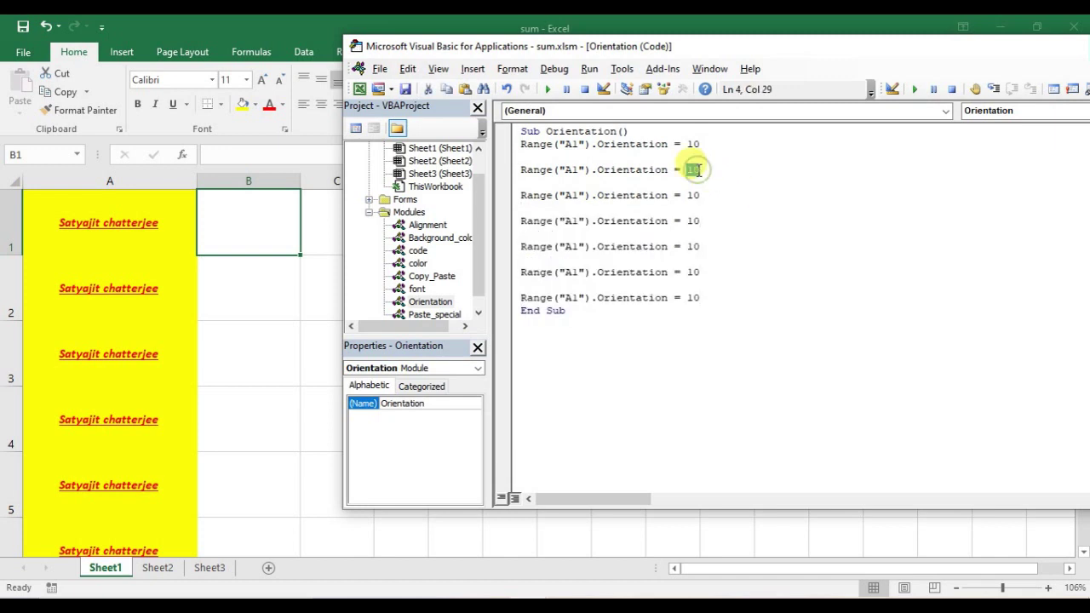
text(20)
double_click(692, 195)
text(30)
double_click(692, 221)
text(4)
double_click(693, 246)
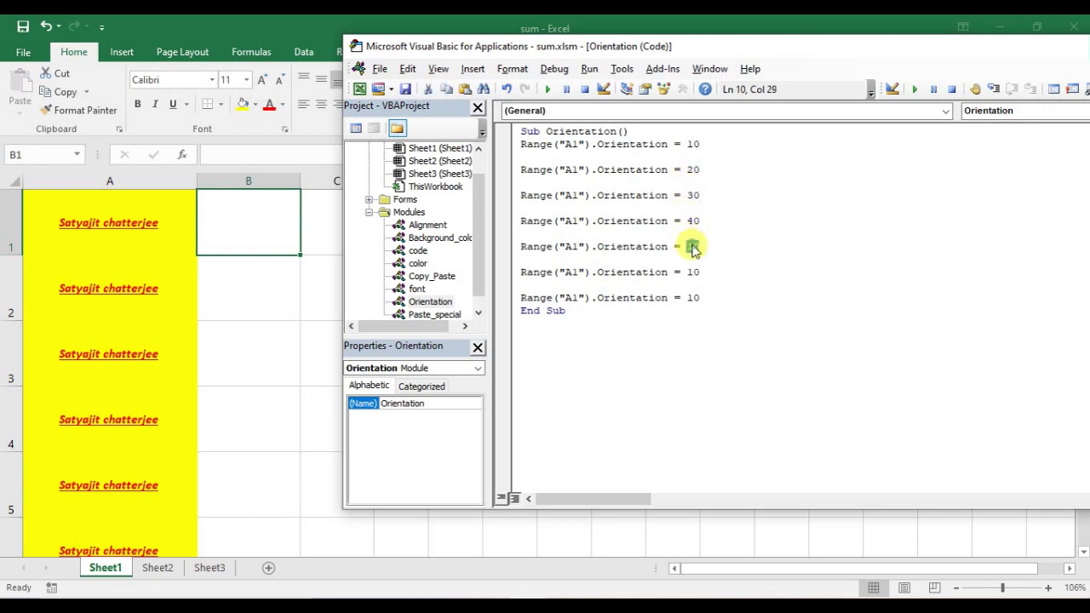
text(50)
double_click(693, 272)
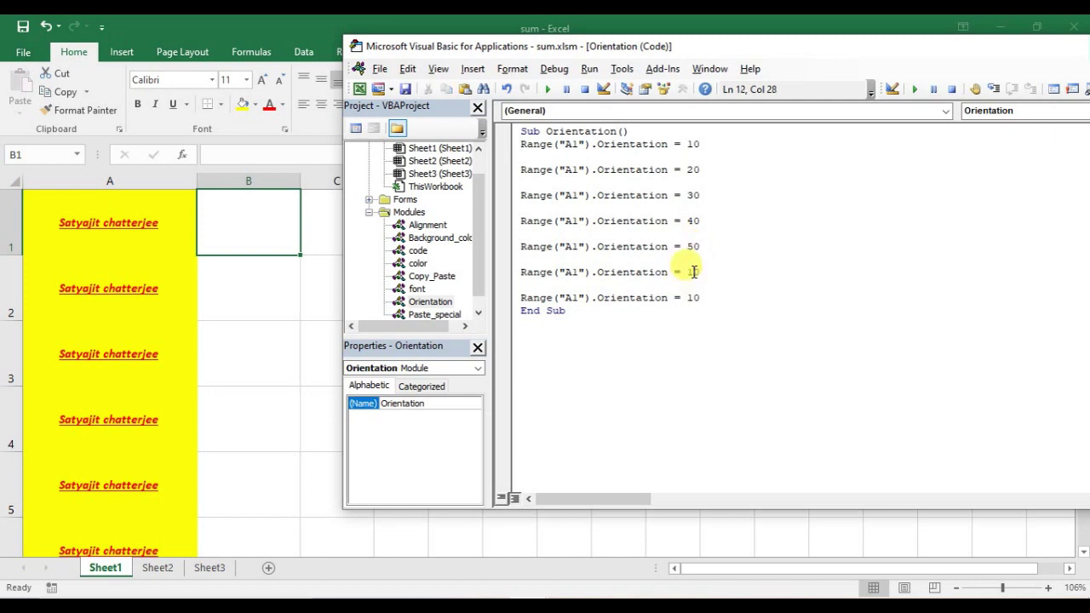
text(60)
key(Down)
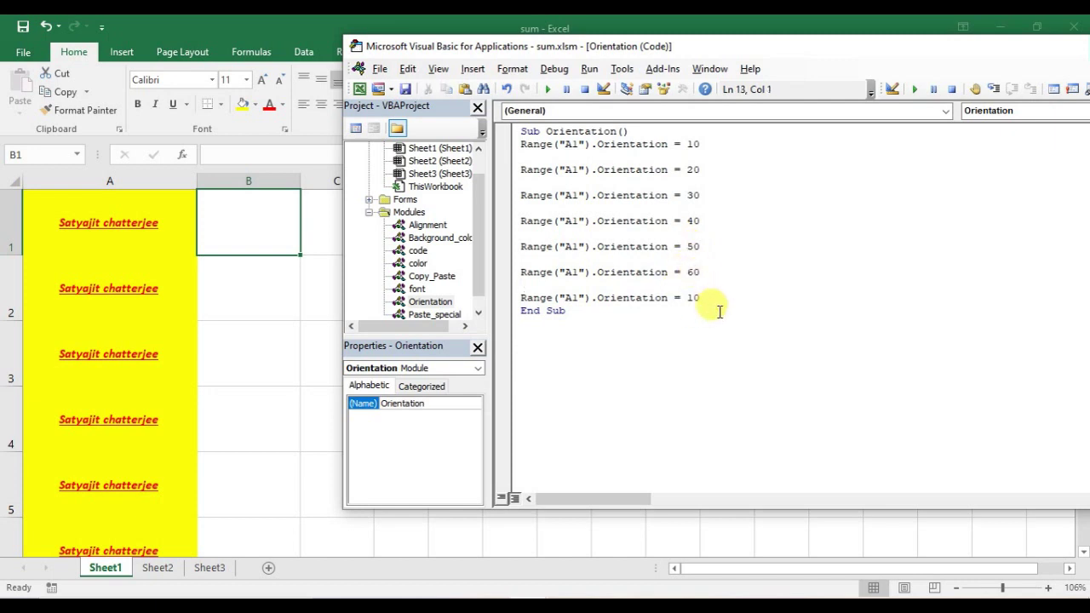
double_click(693, 298)
text(70)
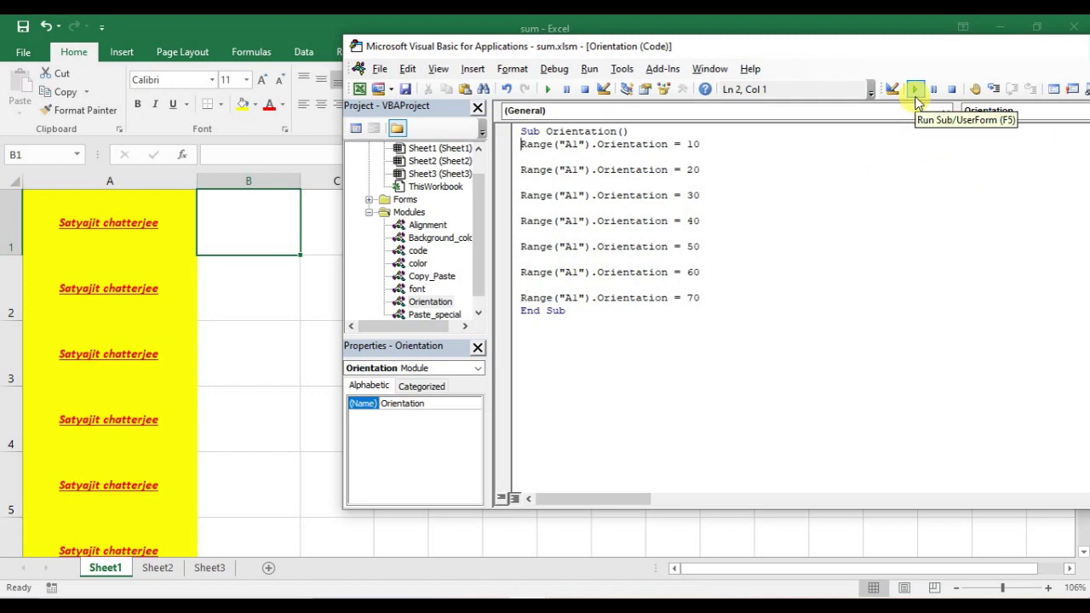
click(994, 89)
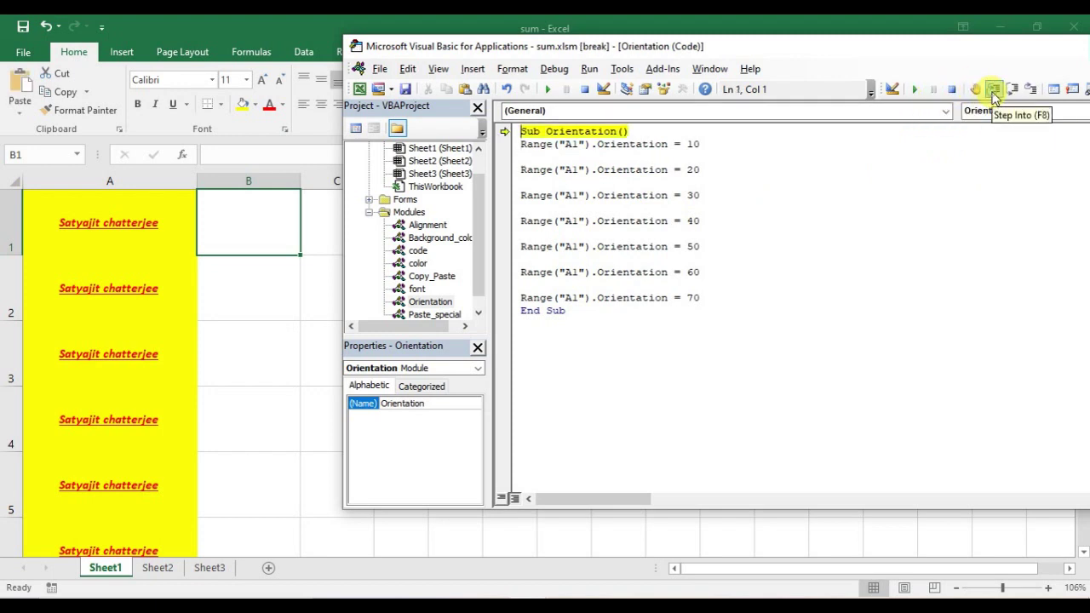
Step: Step through the orientation lines so A1 tilts up to 60 degrees, then Reset the macro
click(994, 90)
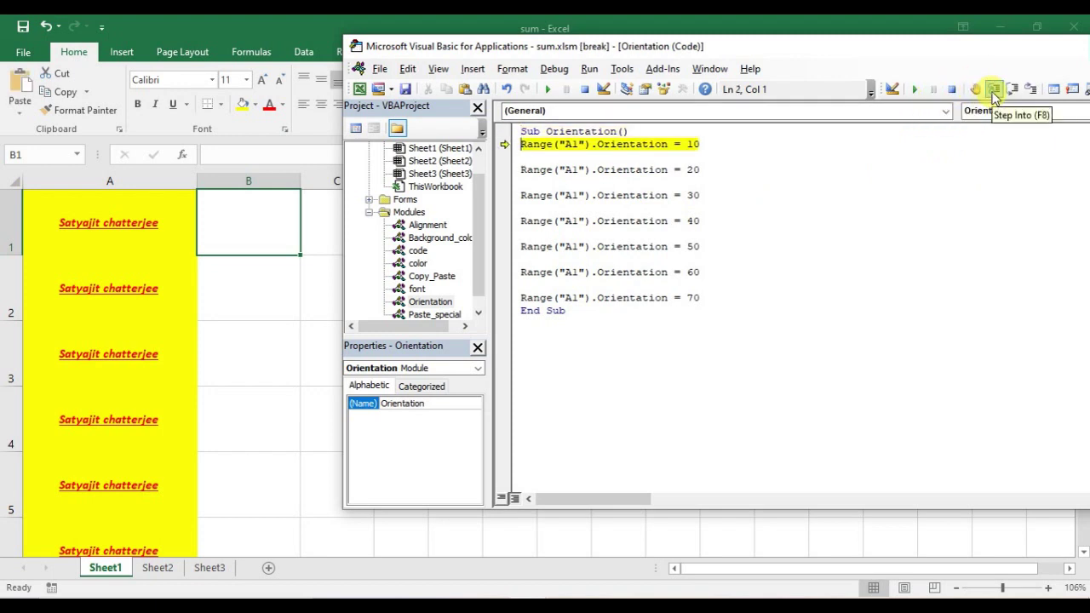
click(994, 90)
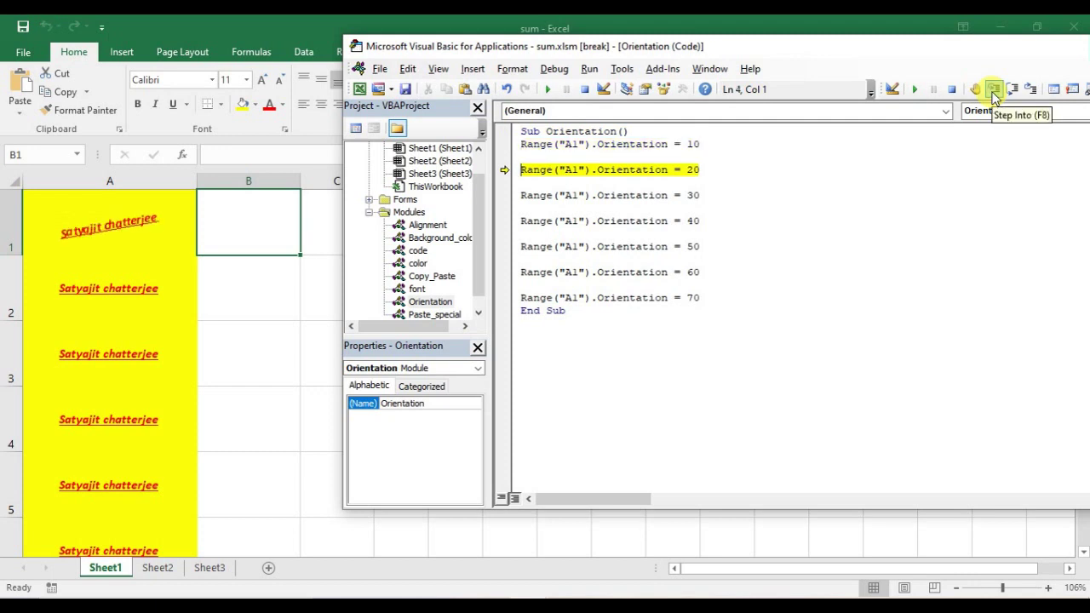
click(994, 90)
click(994, 89)
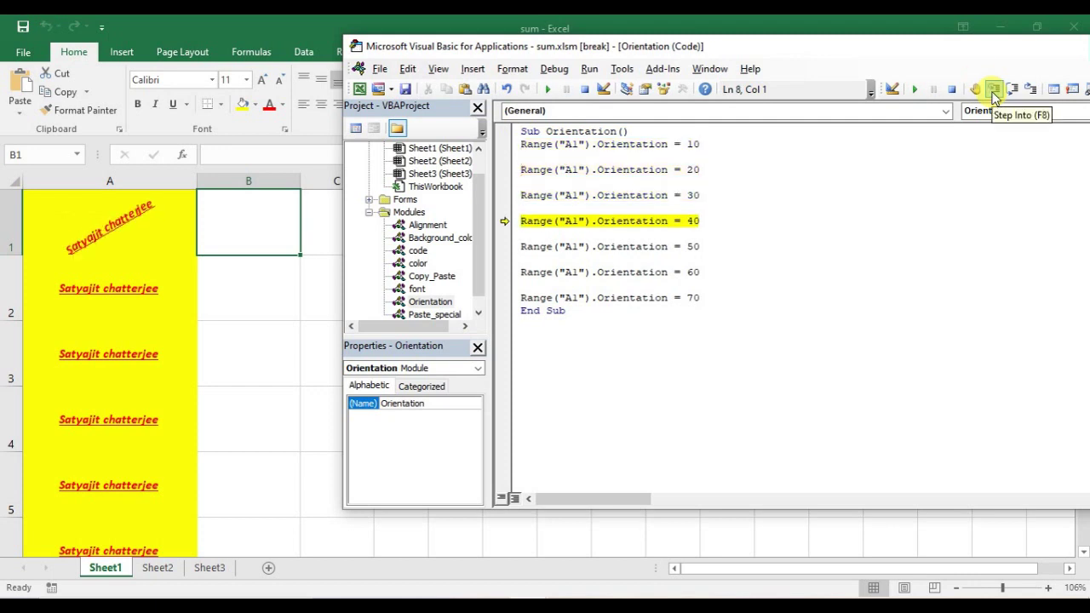
click(994, 89)
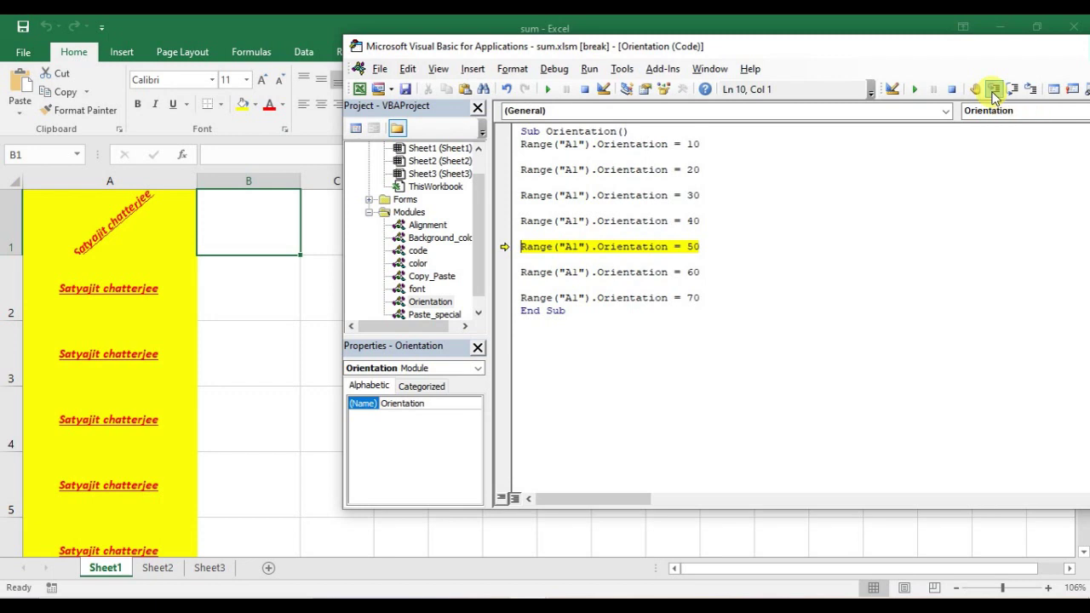
click(994, 89)
click(994, 90)
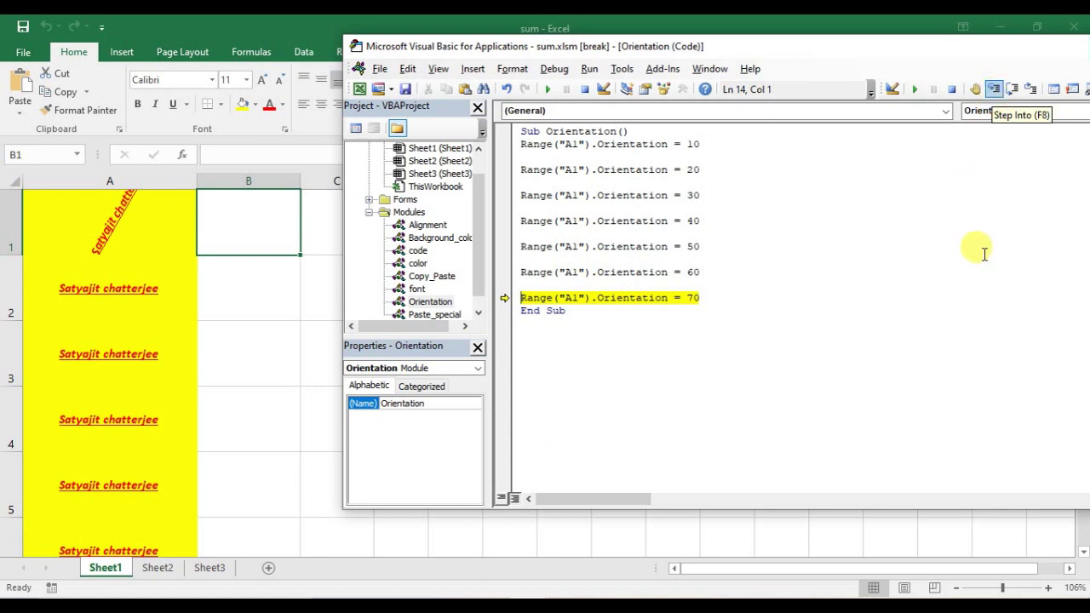
drag(718, 145, 508, 145)
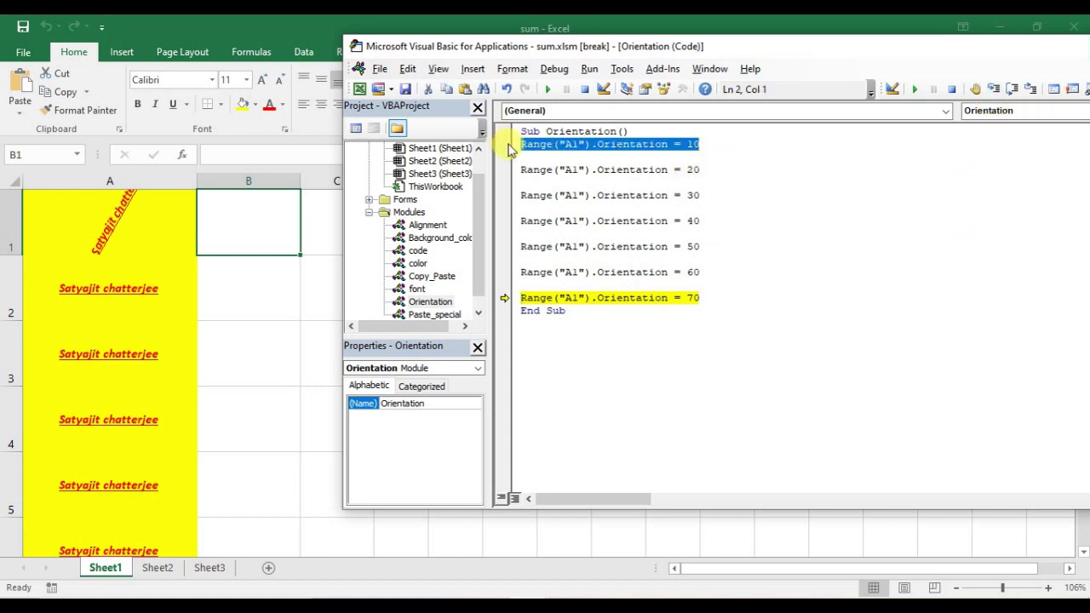
click(585, 88)
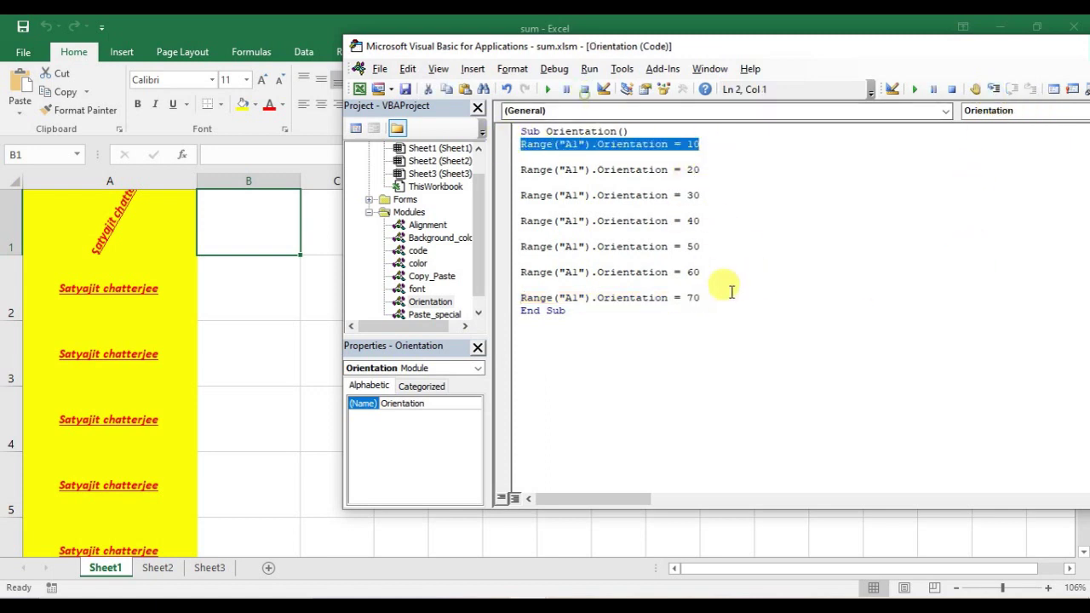
Step: Add a Range("A1").Orientation = 0 line above End Sub
click(718, 297)
key(Return)
key(Return)
text(Range("A1").Orientation = 10)
key(BackSpace)
key(BackSpace)
text(0)
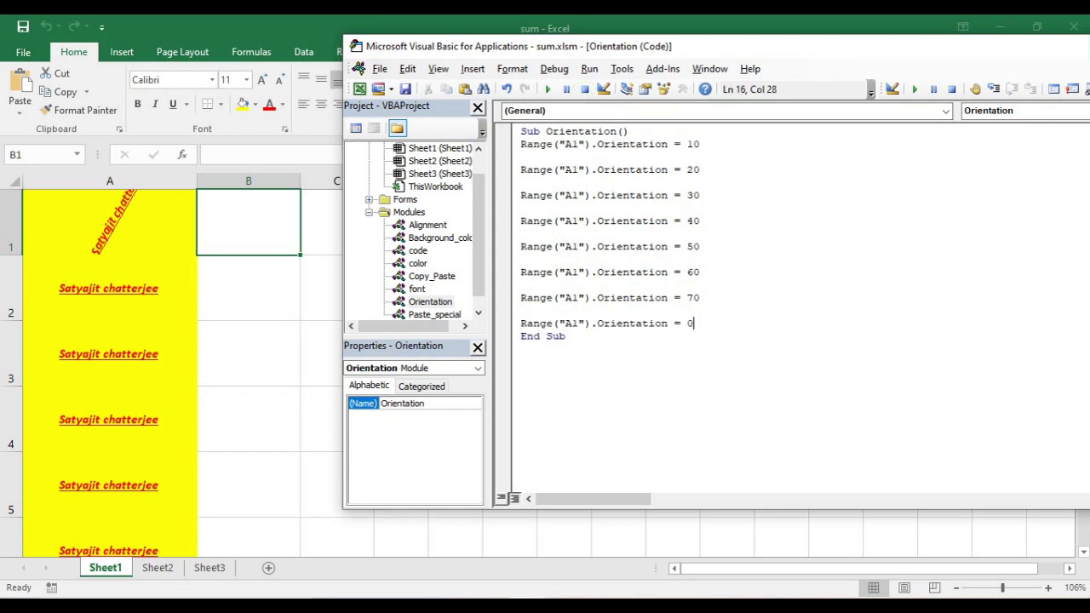
click(741, 356)
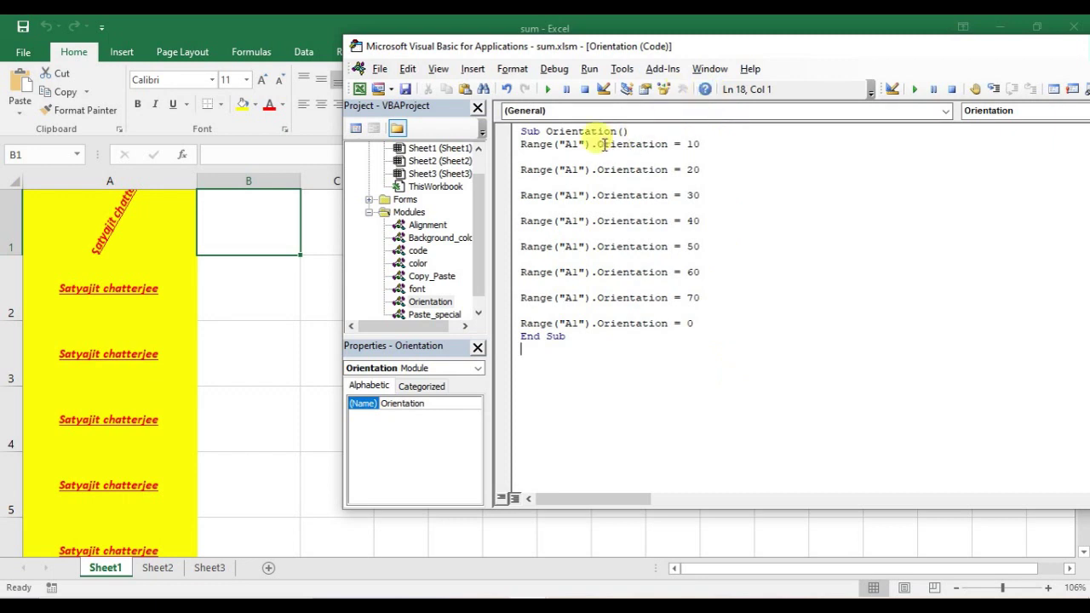
Step: Step Into the macro line by line until it pauses at End Sub with A1 flat
double_click(526, 144)
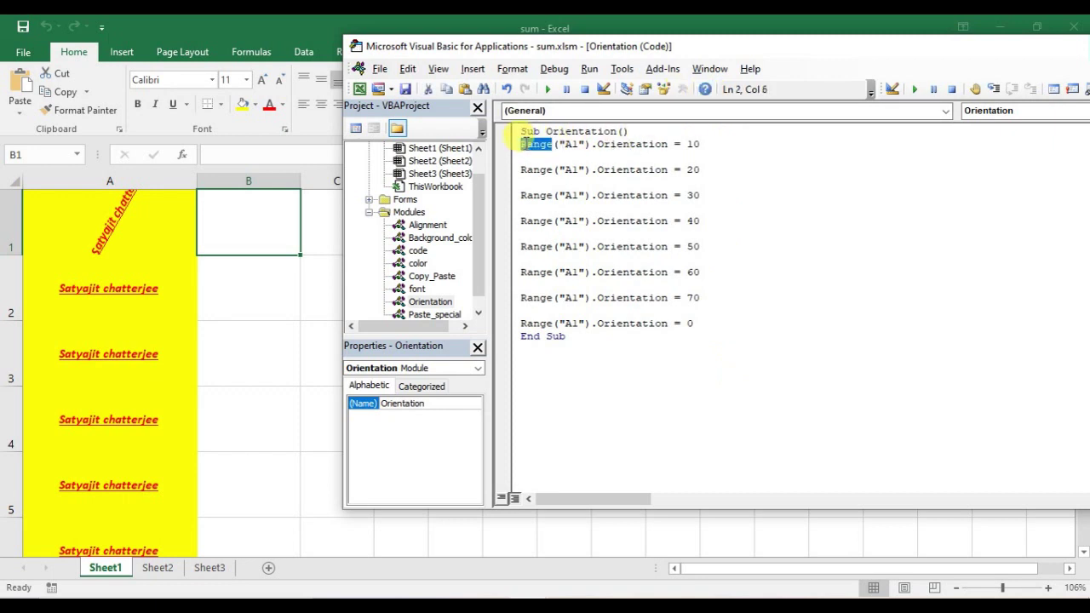
click(994, 91)
click(995, 90)
click(994, 91)
click(994, 90)
click(995, 90)
click(994, 90)
click(994, 90)
click(995, 90)
click(994, 90)
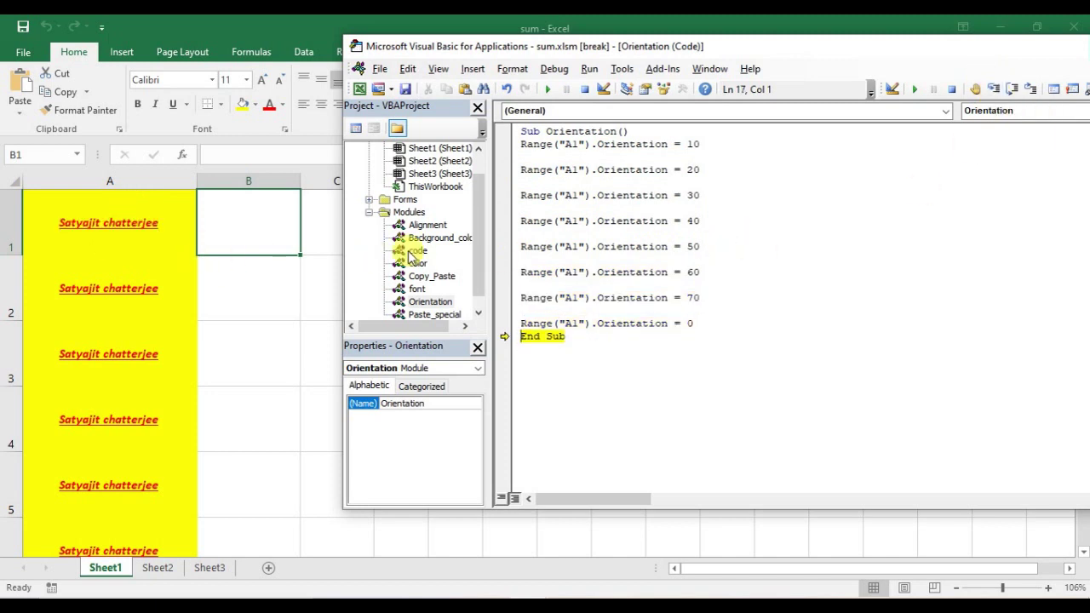
click(759, 247)
Step: Change the first orientation line's range to Range("A1:a10")
click(578, 144)
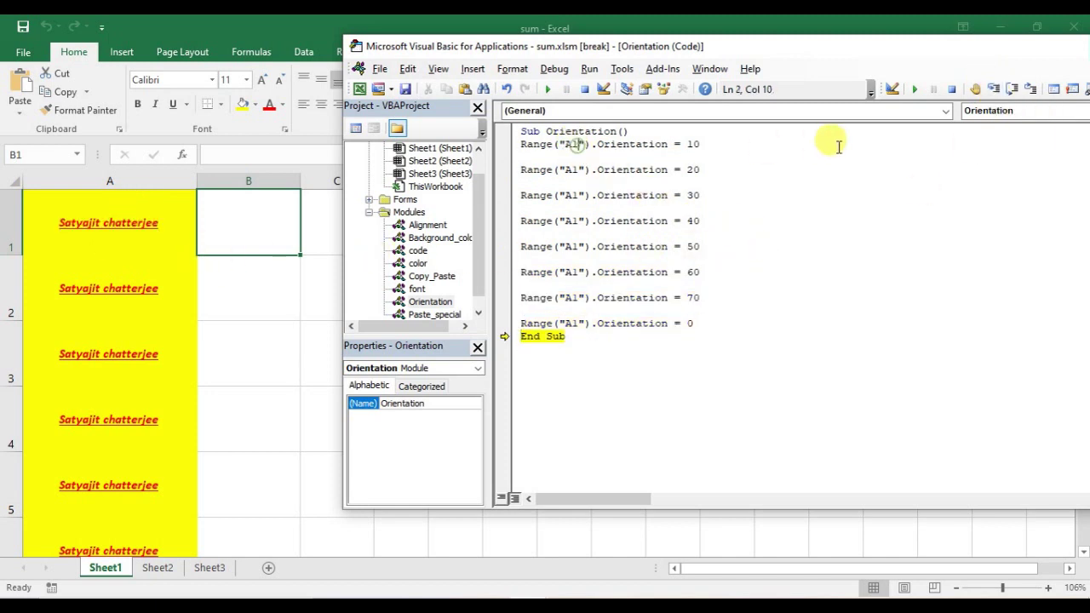
text(:)
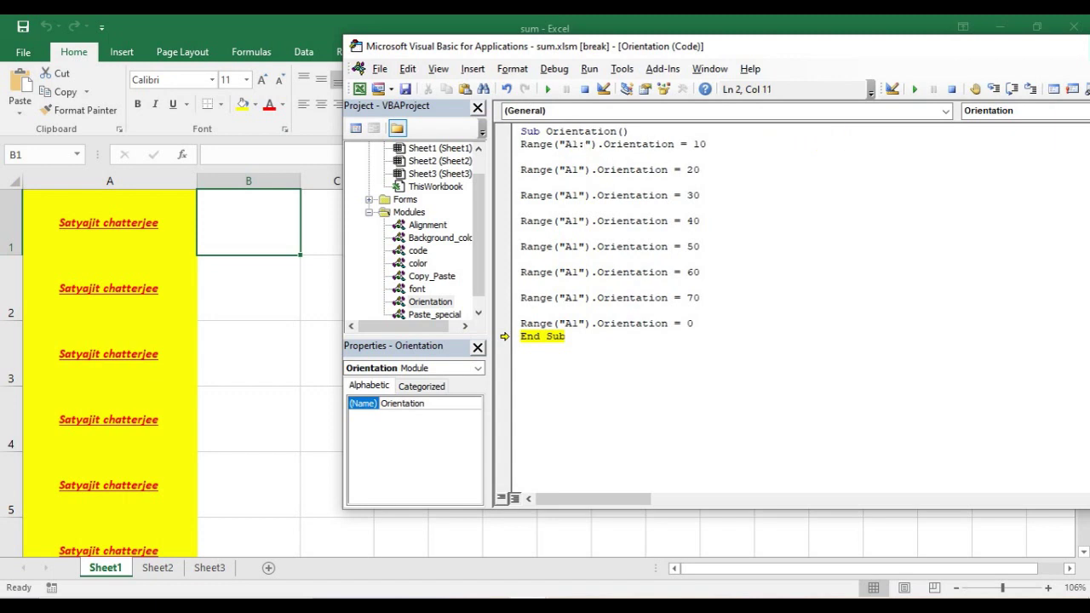
text(a10)
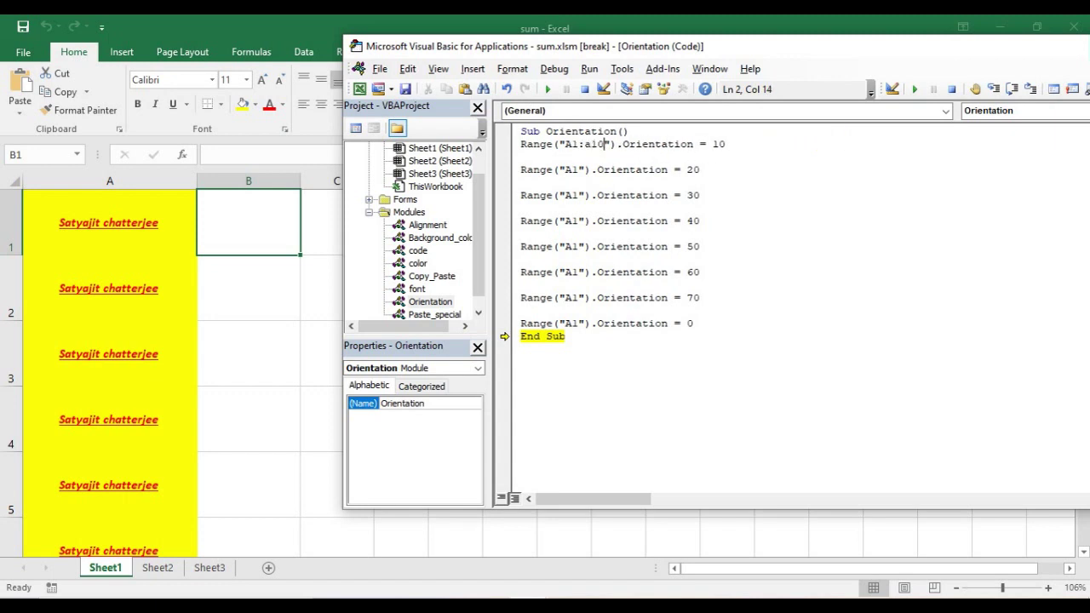
drag(726, 144, 520, 143)
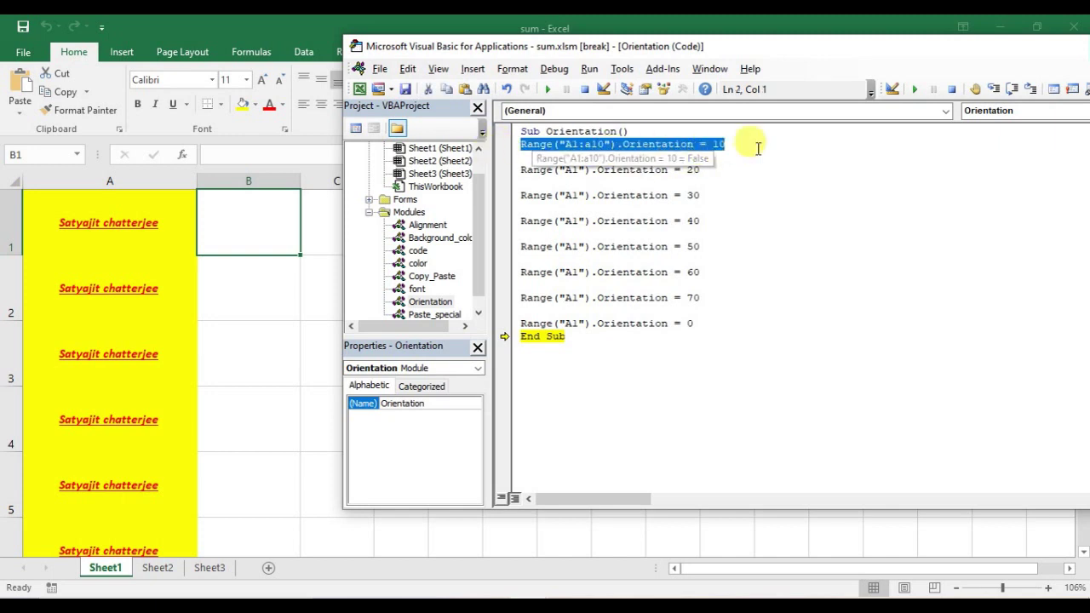
click(753, 148)
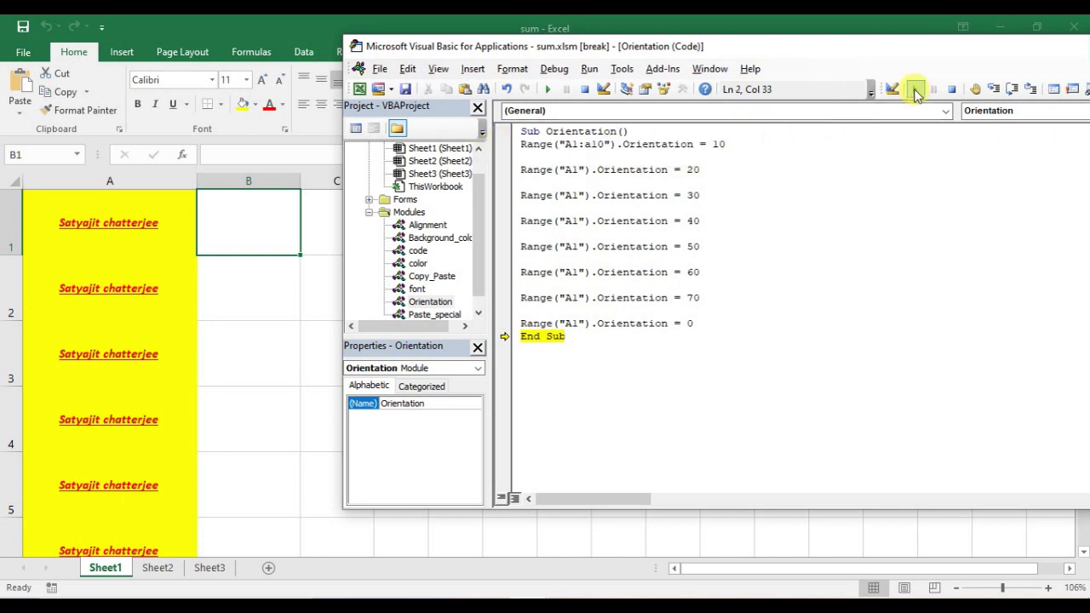
Step: Reset the paused run, run the macro with F5, and add a blank line before End Sub
click(917, 90)
click(915, 89)
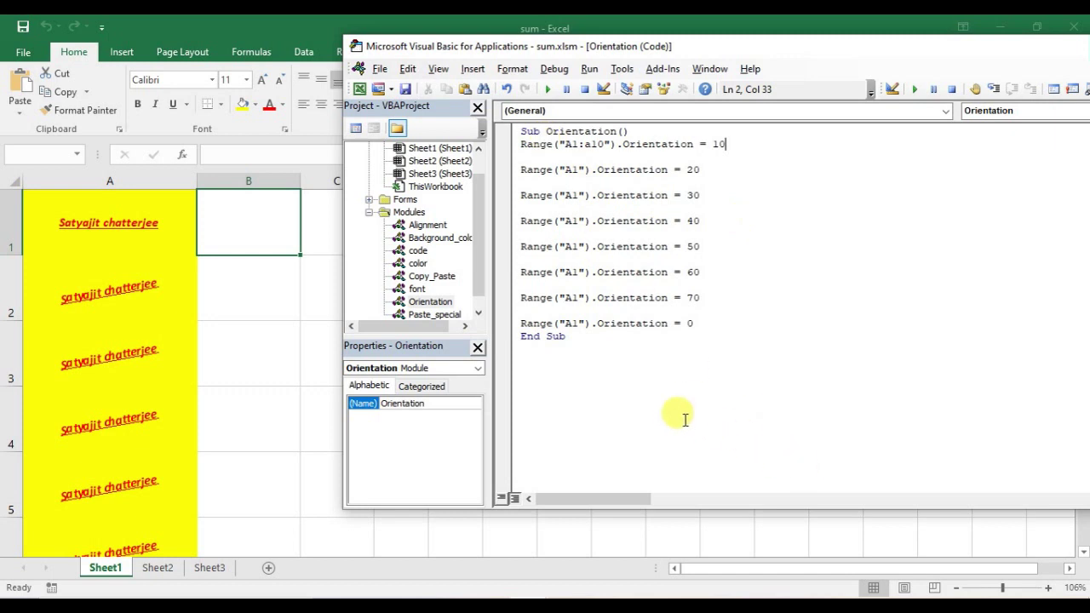
click(717, 322)
key(Return)
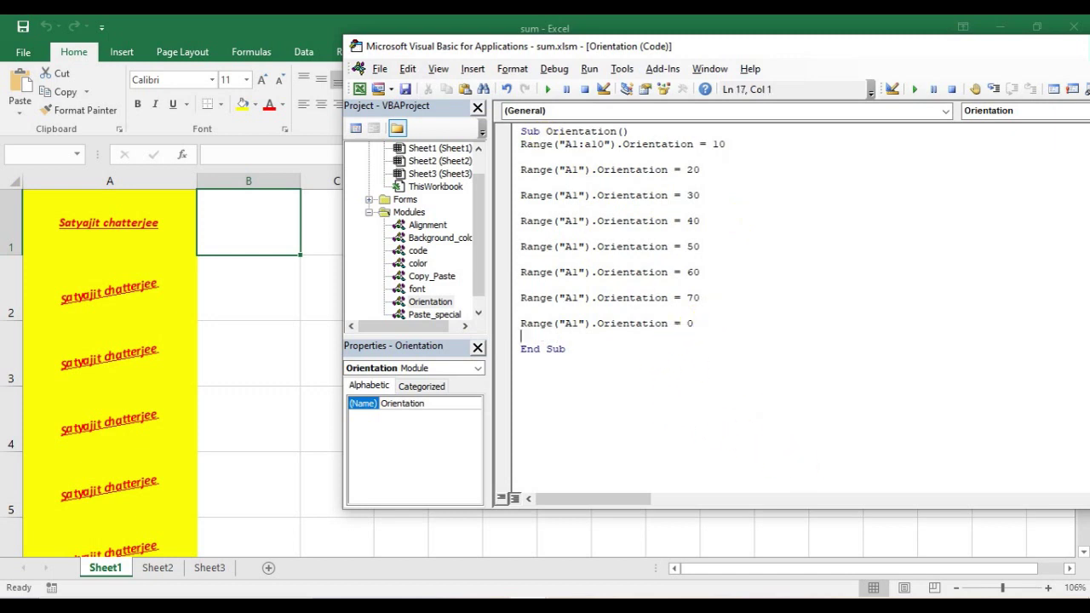
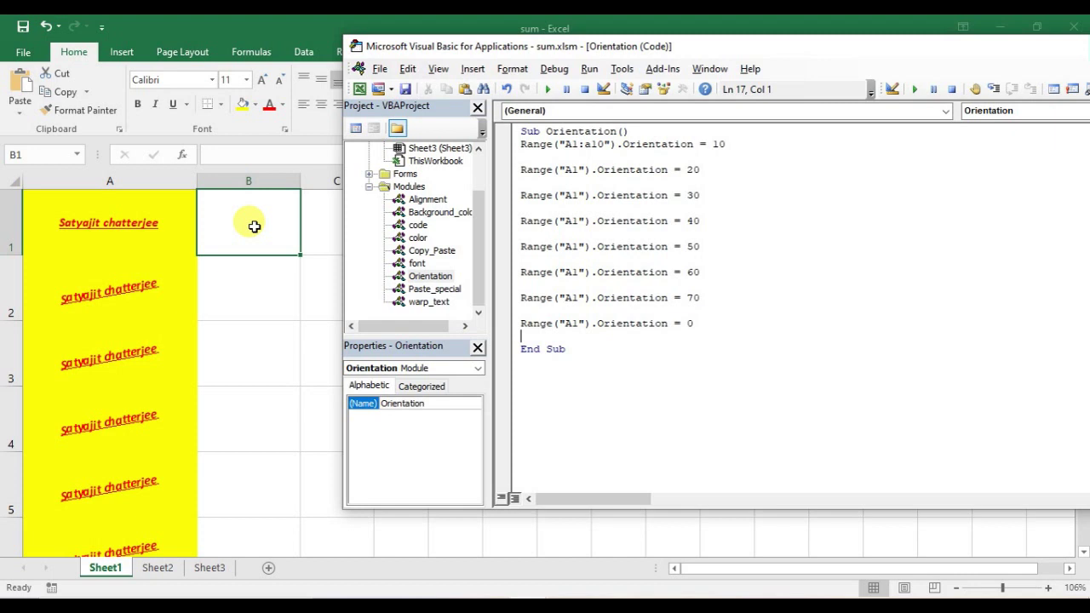
Step: Enter 'Happy to help you Please subscribe' in cell B1
click(254, 225)
drag(253, 222, 516, 221)
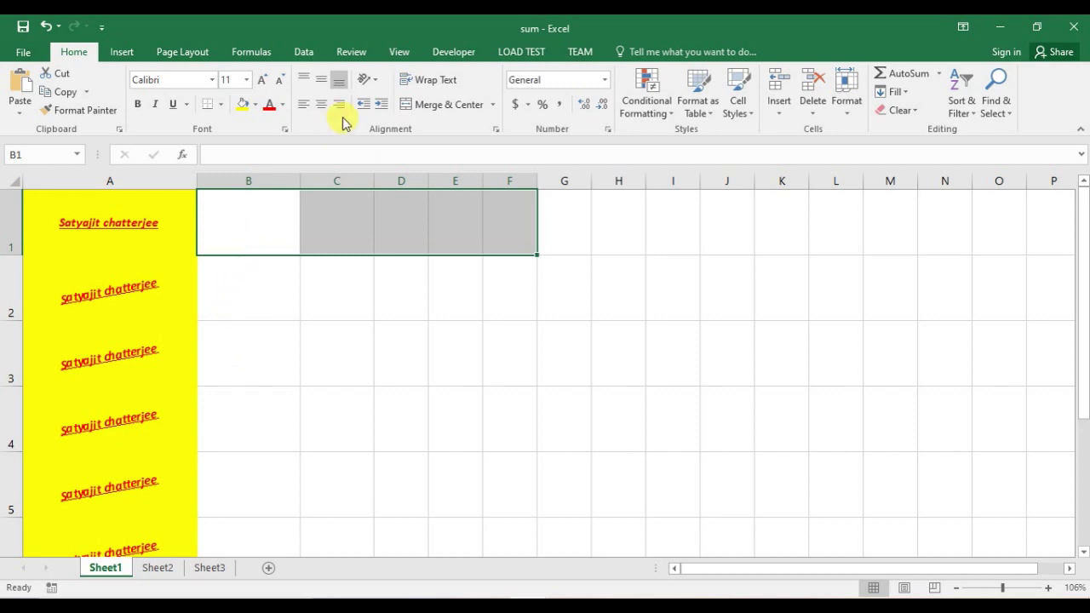
click(253, 215)
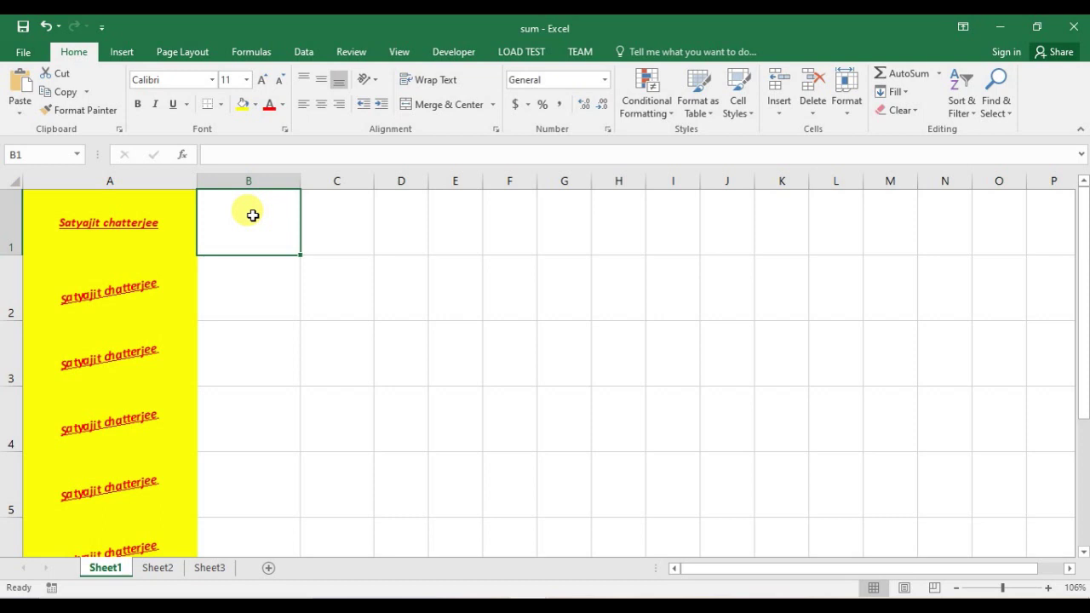
text(Happy to her)
key(BackSpace)
text(lp you )
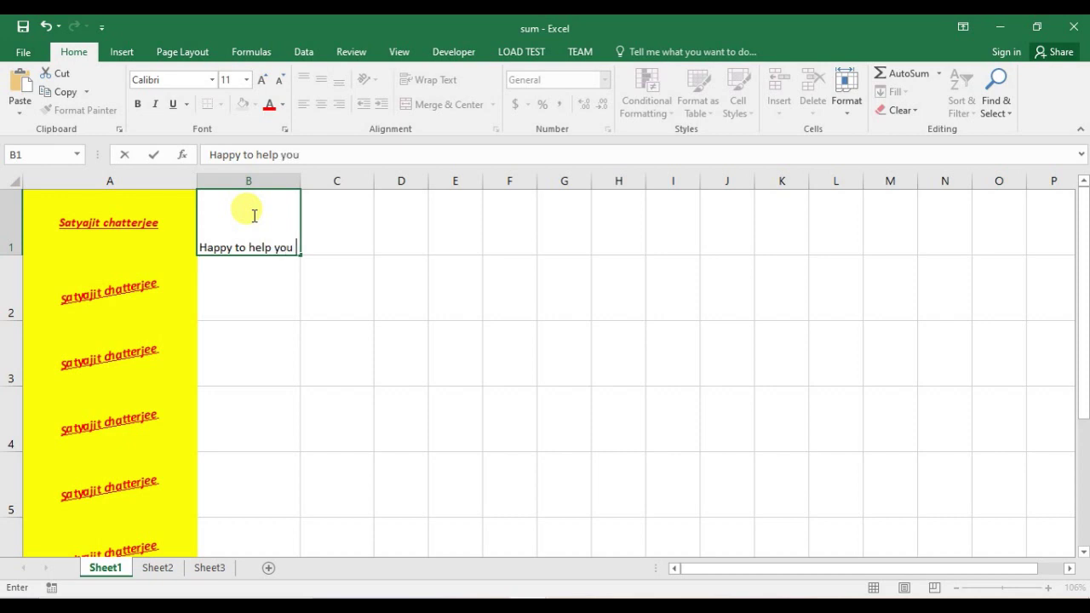
text(Please su)
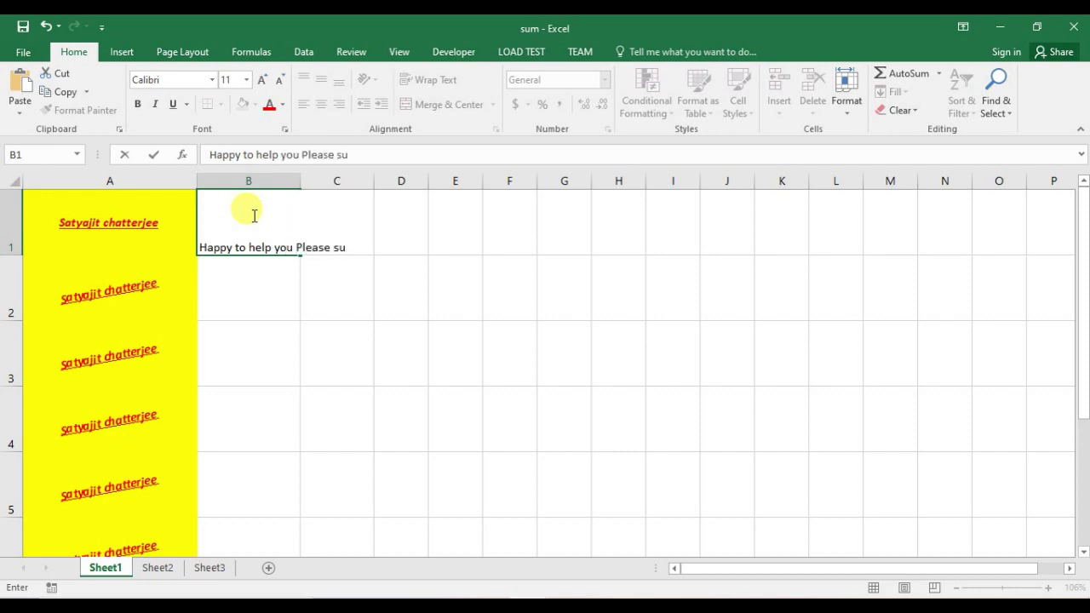
text(bscribe)
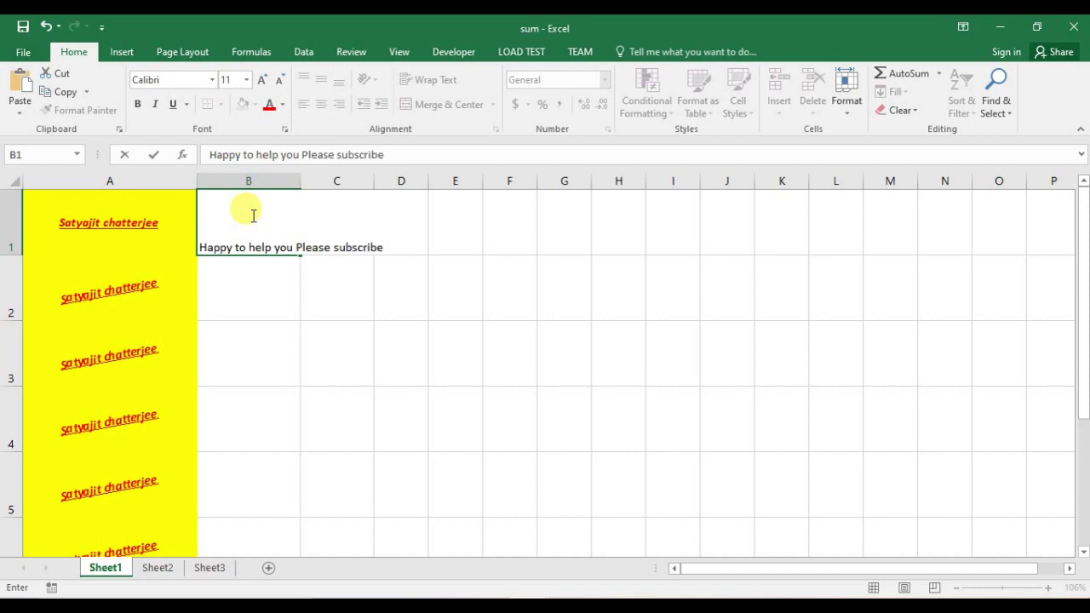
click(410, 327)
click(254, 237)
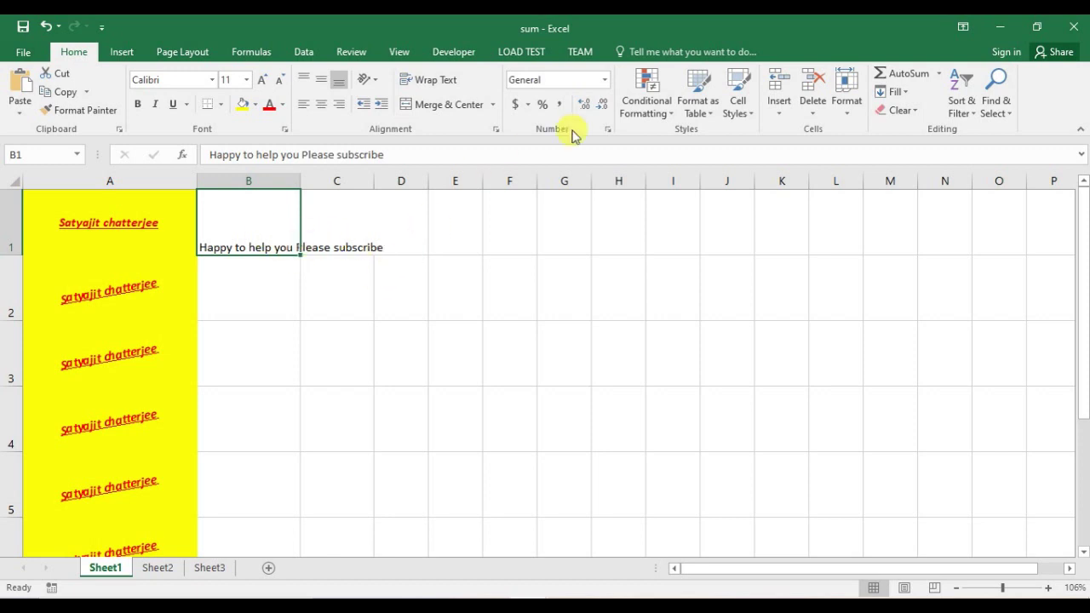
Step: Apply Wrap Text to B1, undo it, and bring up the VBA editor
click(445, 84)
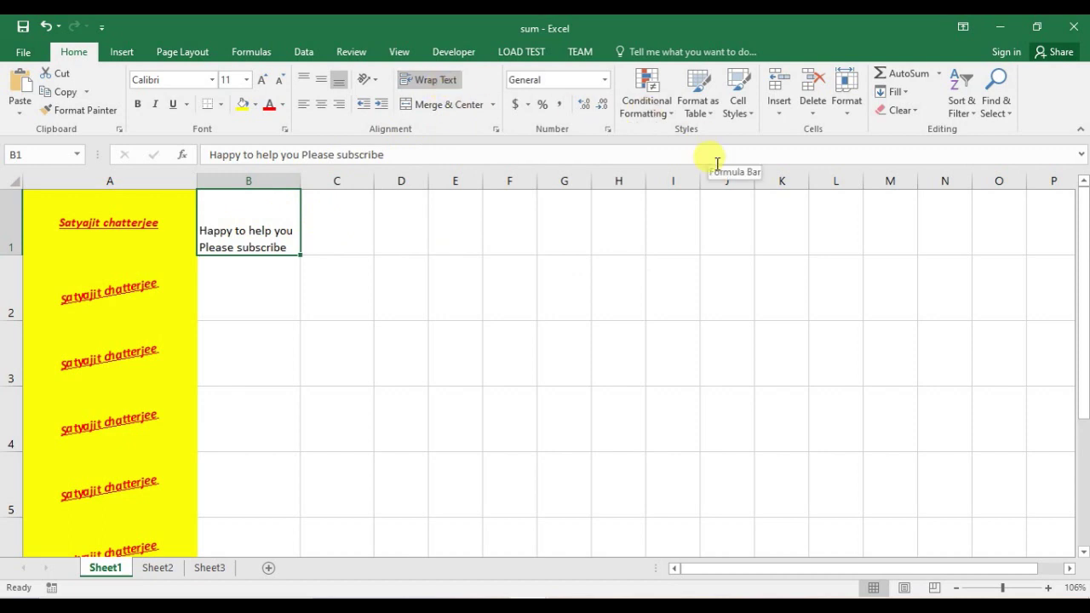
key(ctrl+z)
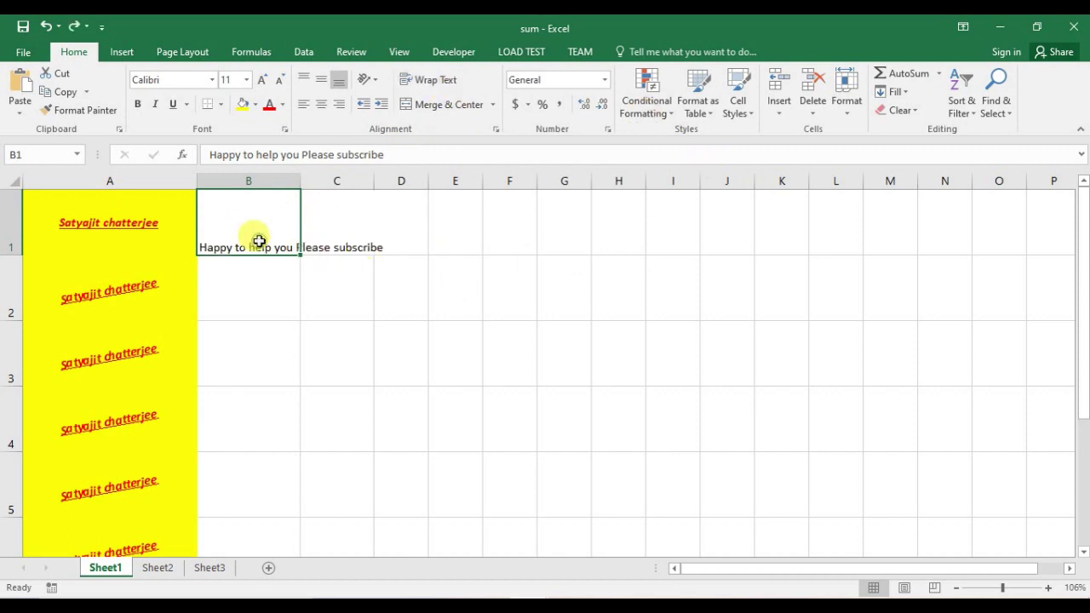
key(alt+F11)
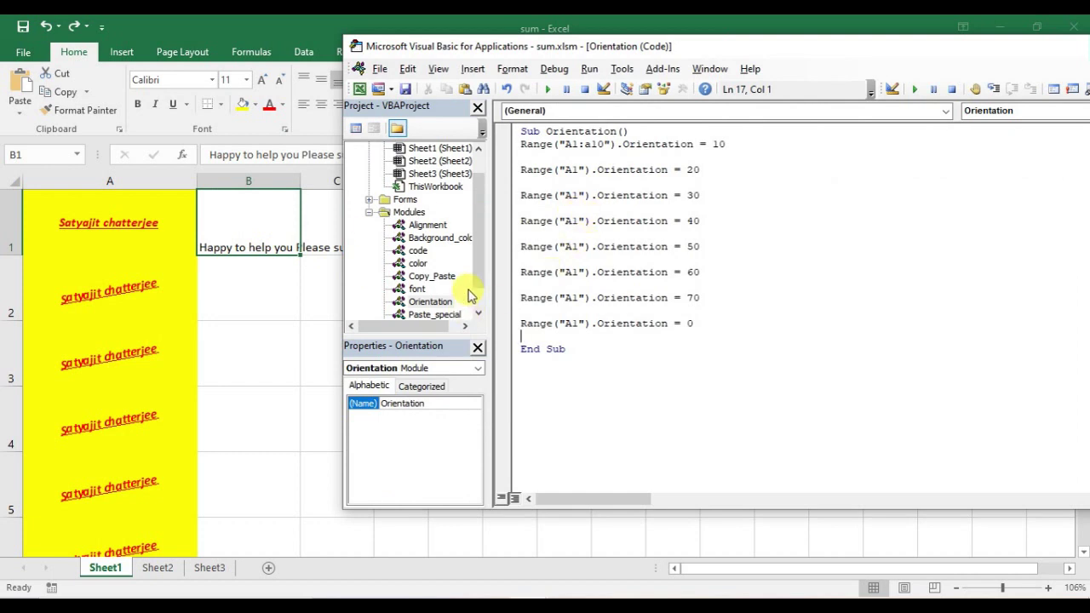
Step: Open the warp_text module and write Range("b1").WrapText inside Sub warp()
click(481, 256)
scroll(487, 258, down, 1)
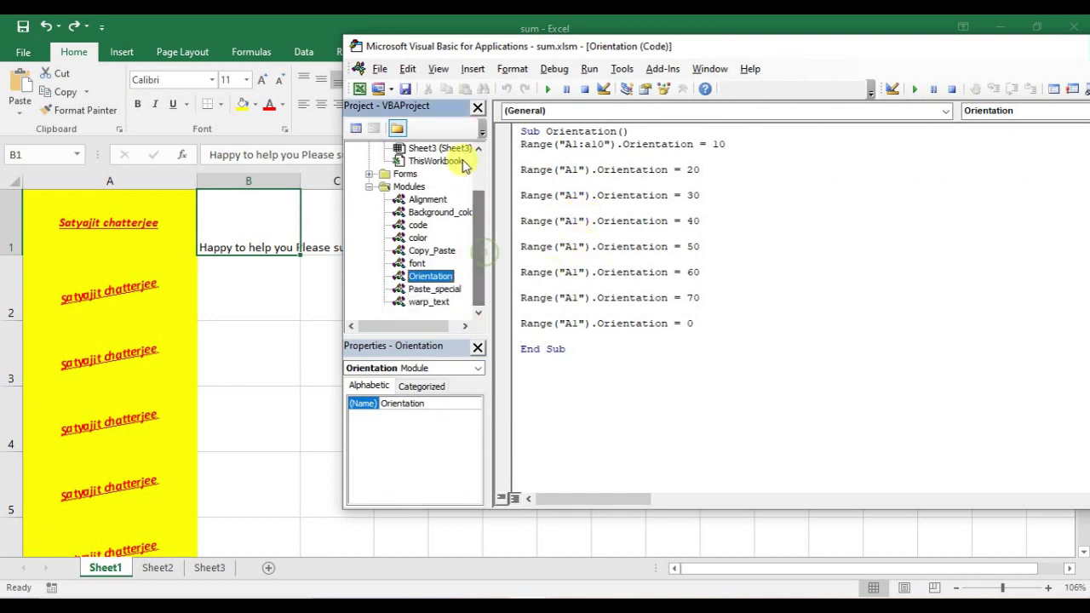
double_click(437, 303)
click(579, 158)
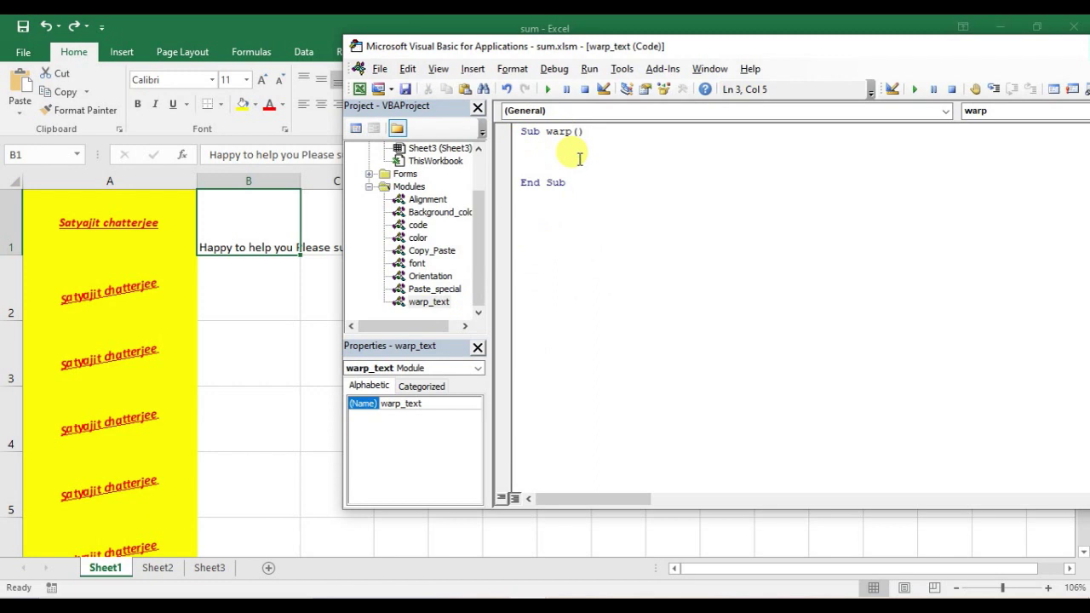
text(range)
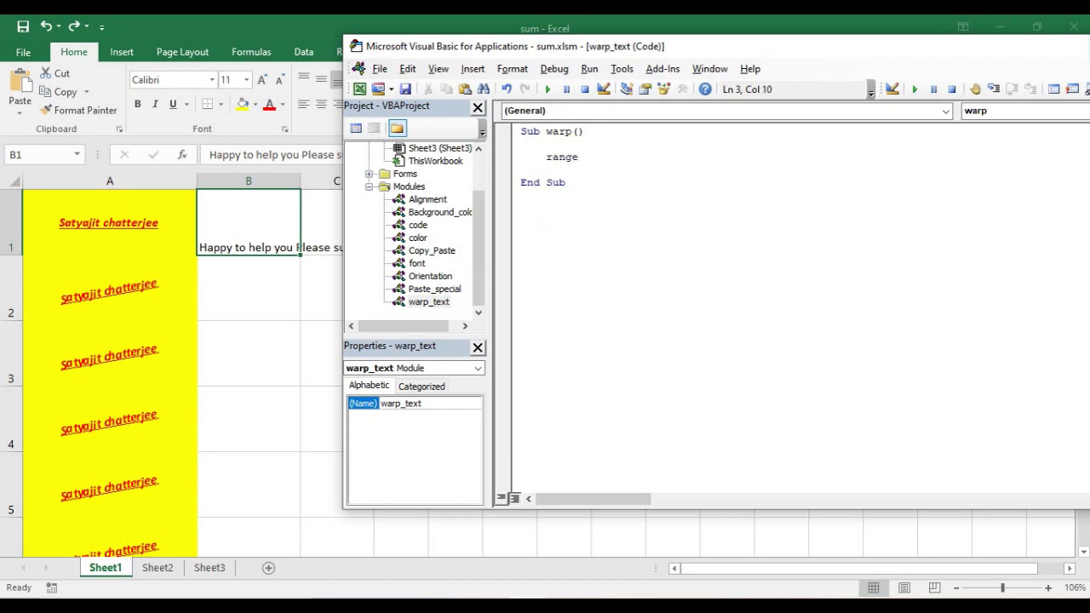
text(()
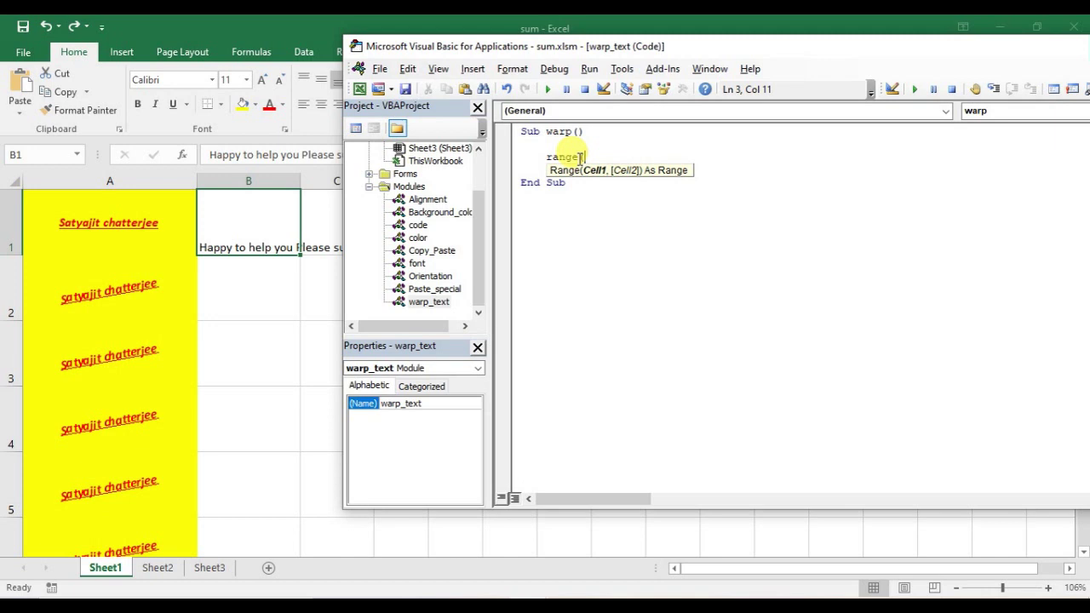
text("b1:)
key(BackSpace)
text(")
text(()
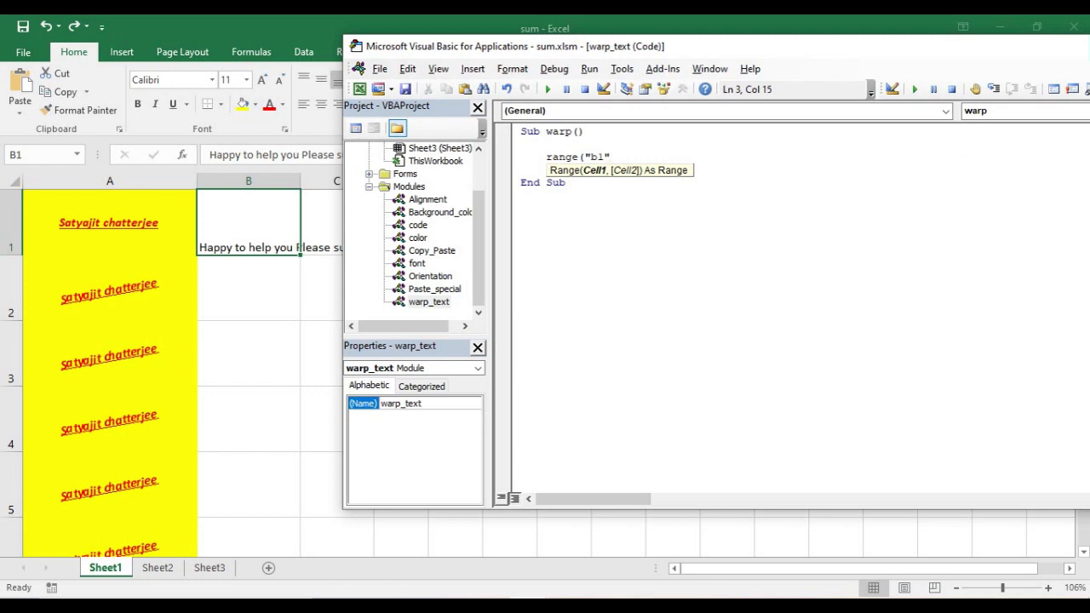
text().)
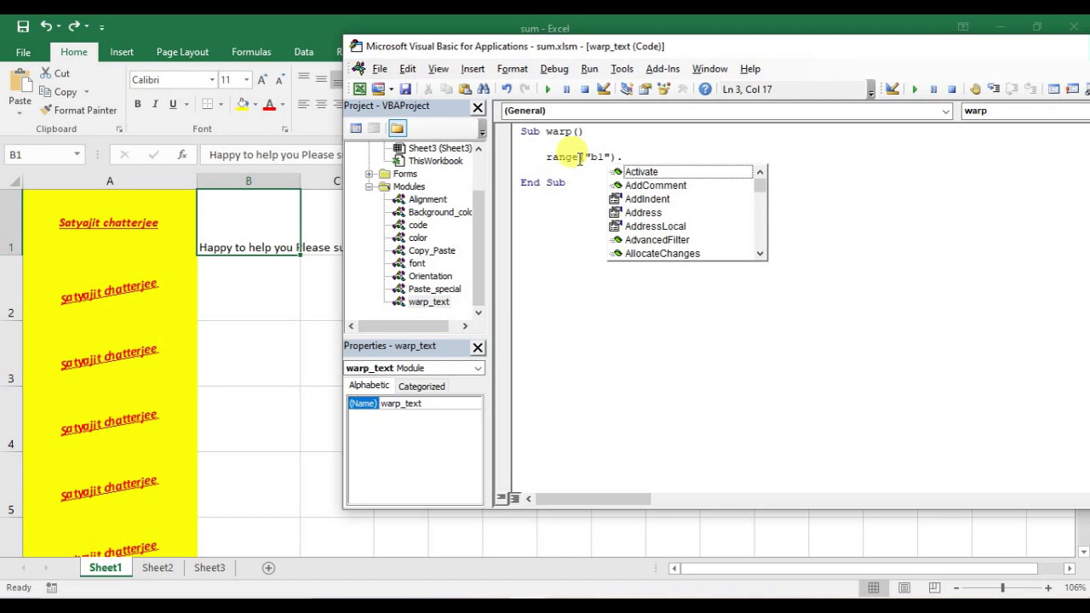
text(wr)
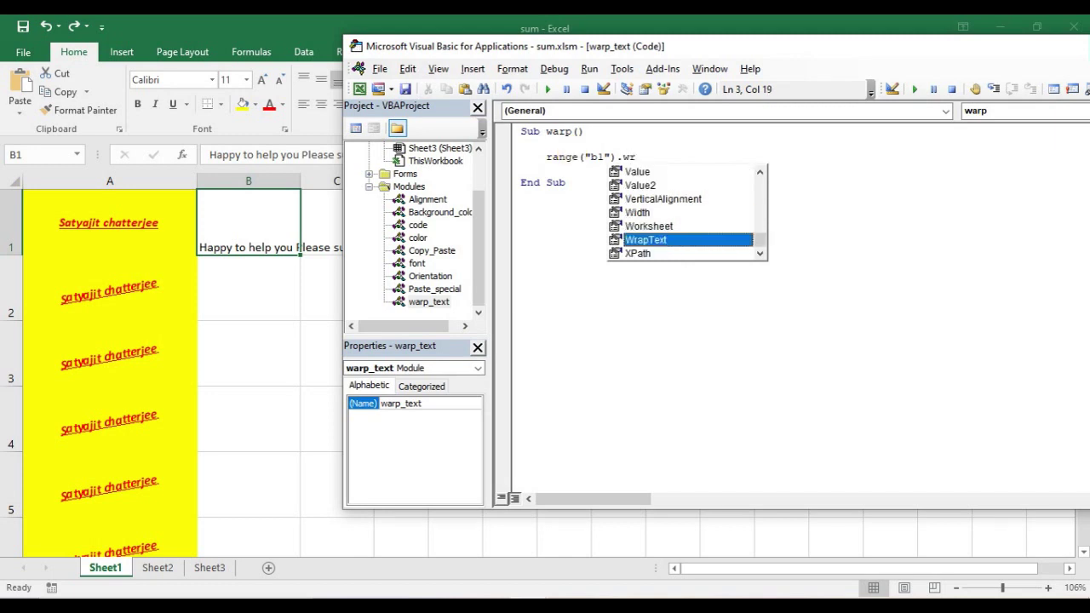
key(Return)
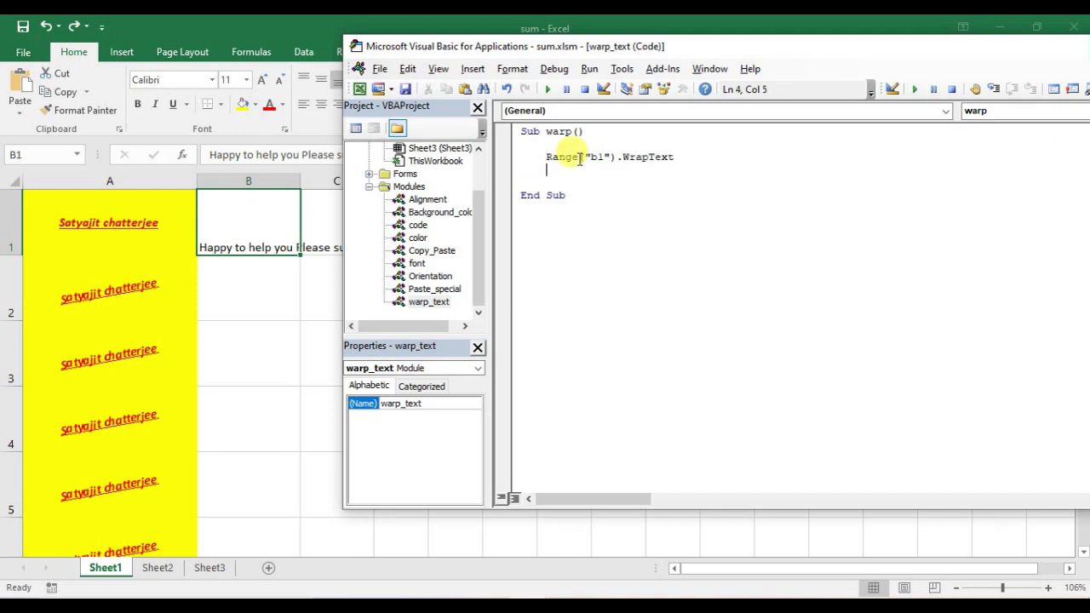
click(689, 155)
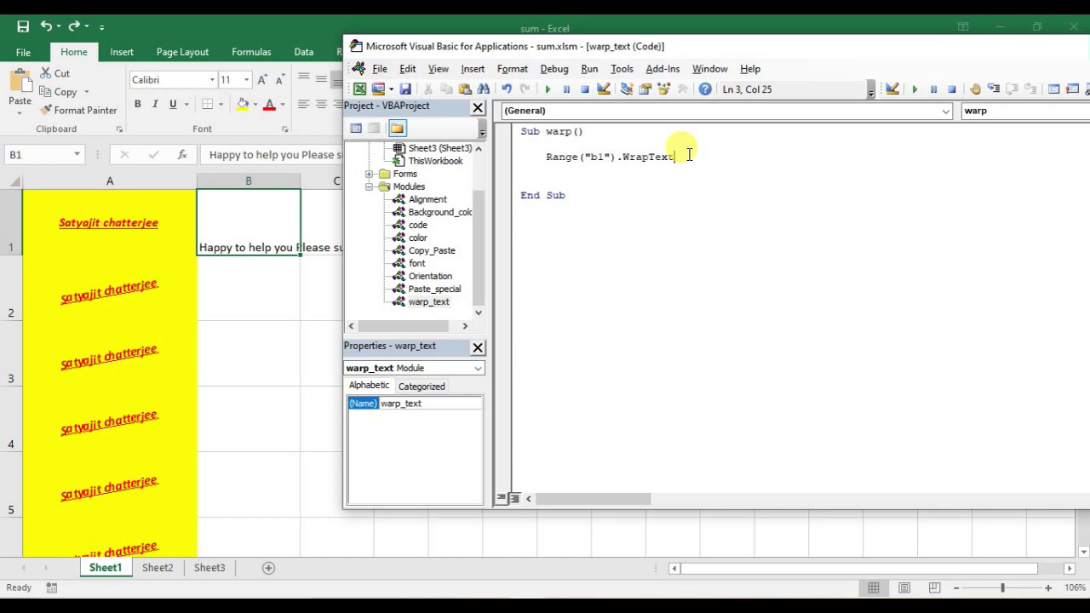
Step: Set Range("b1").WrapText = True and duplicate that line below it
text(= )
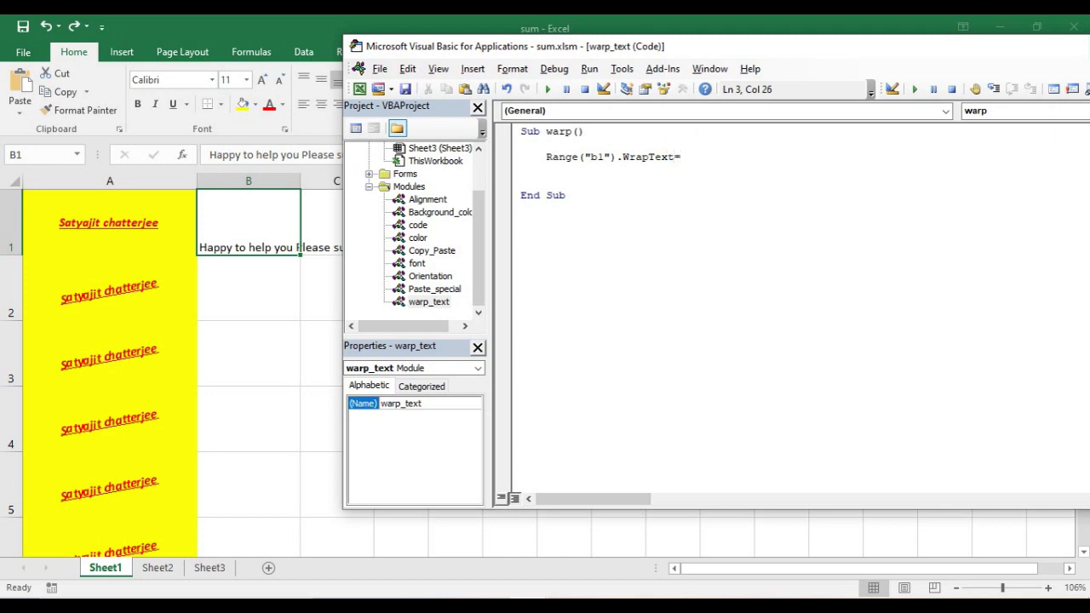
text(True)
key(Return)
drag(794, 157, 556, 166)
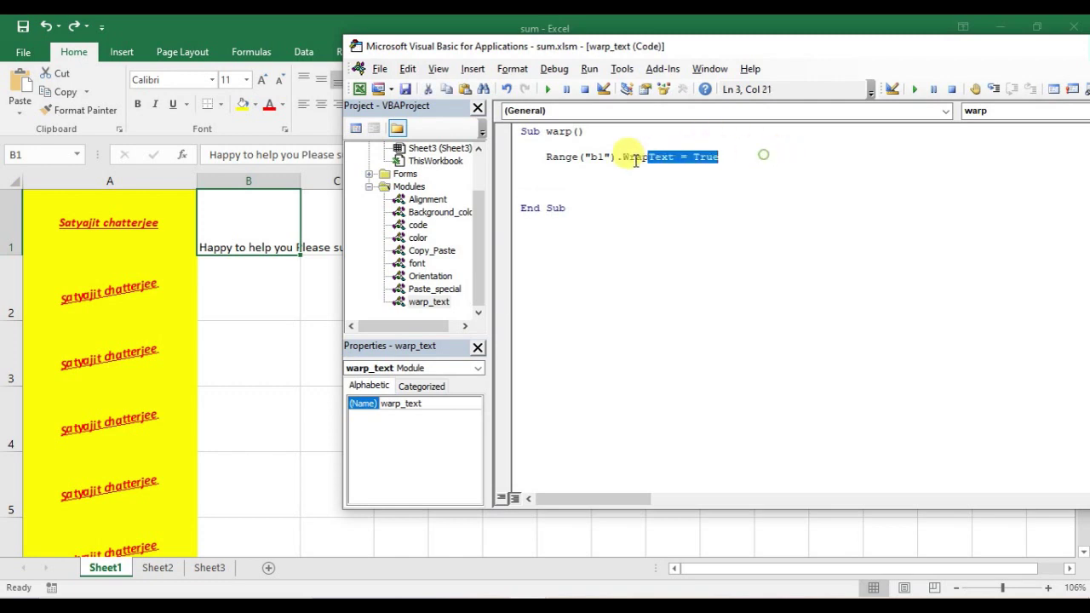
key(ctrl+c)
click(645, 178)
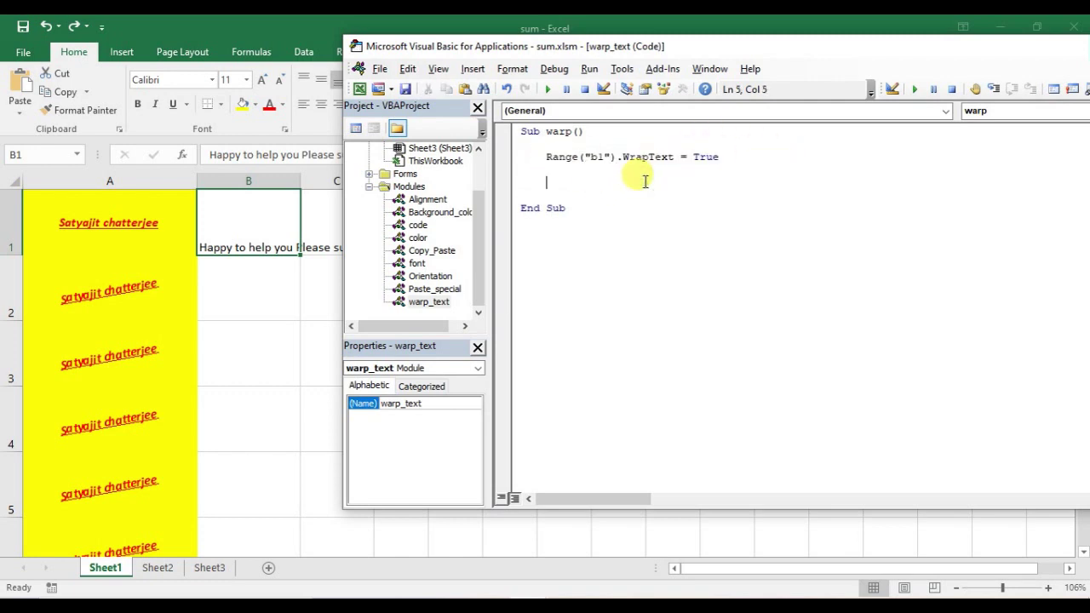
key(ctrl+v)
Step: Change the duplicated line's value to False, correcting the 'flase' typo
double_click(705, 182)
text(flase)
key(Return)
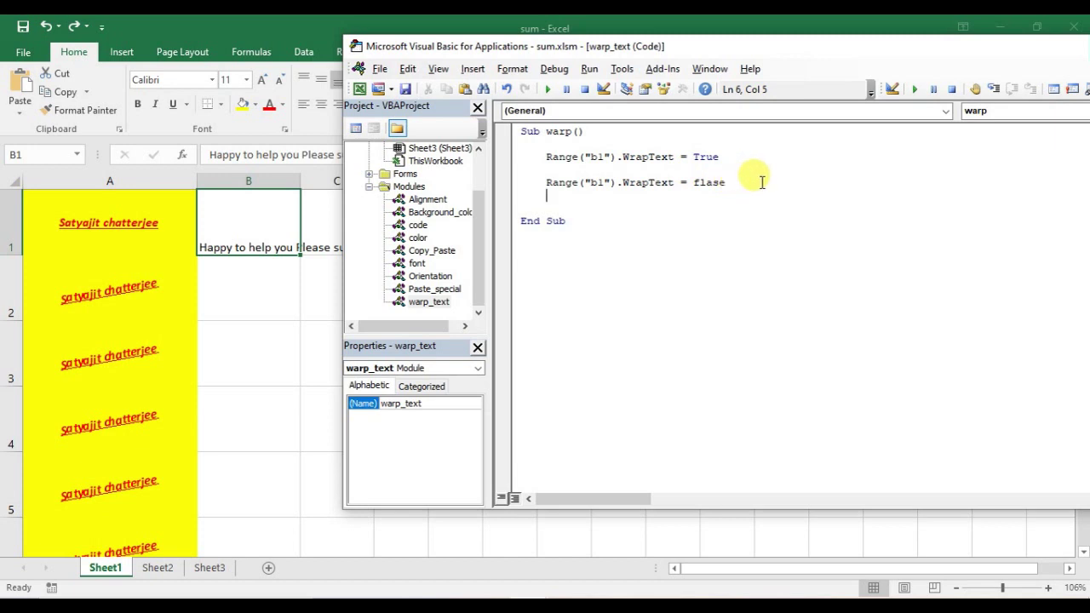
double_click(746, 182)
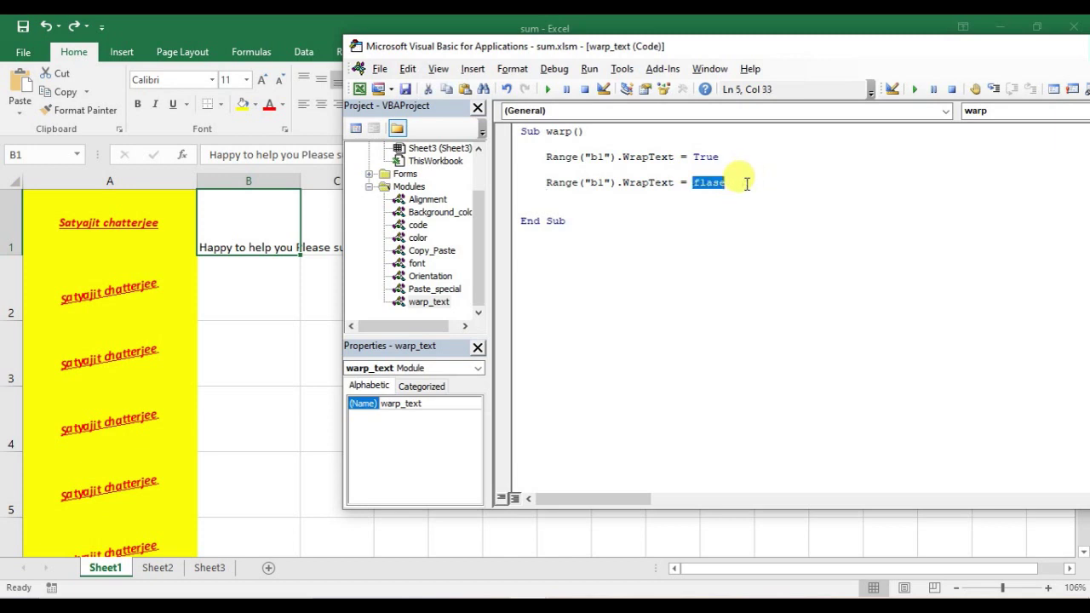
key(BackSpace)
text(false)
key(Return)
click(747, 190)
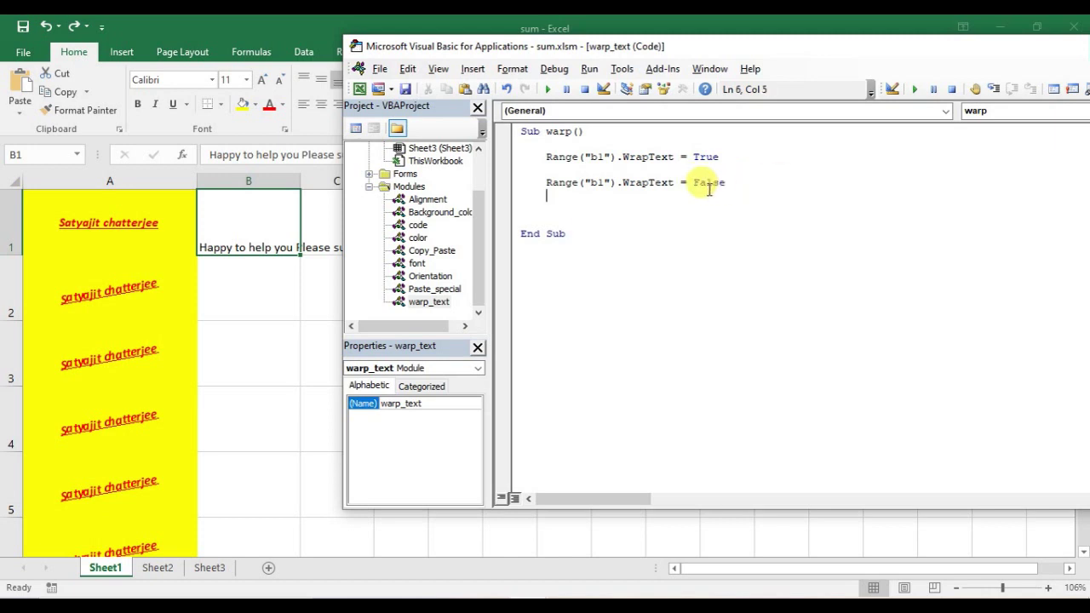
drag(692, 182, 699, 182)
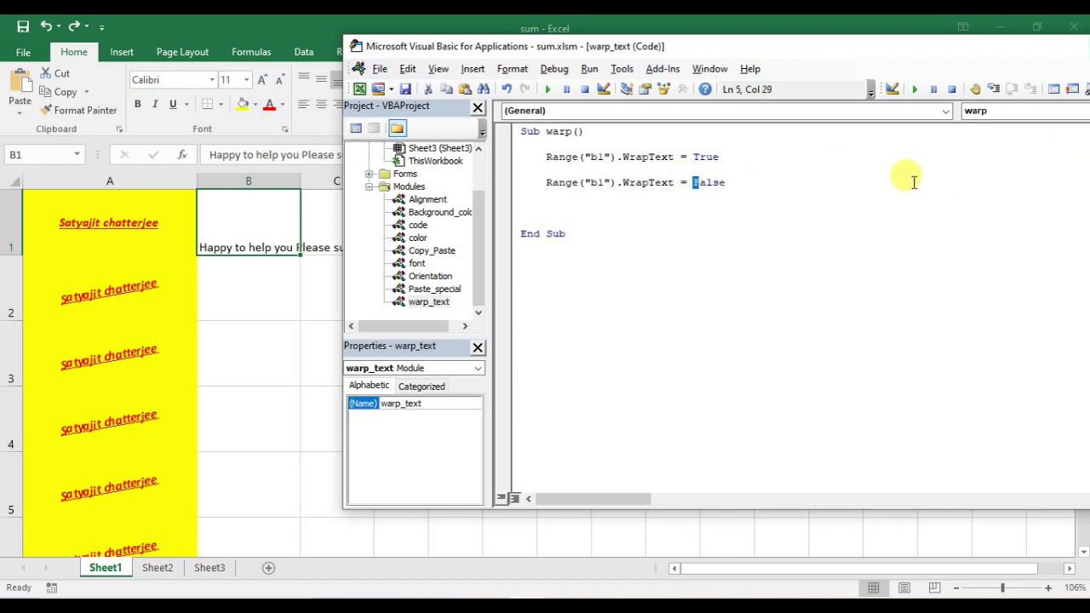
click(734, 182)
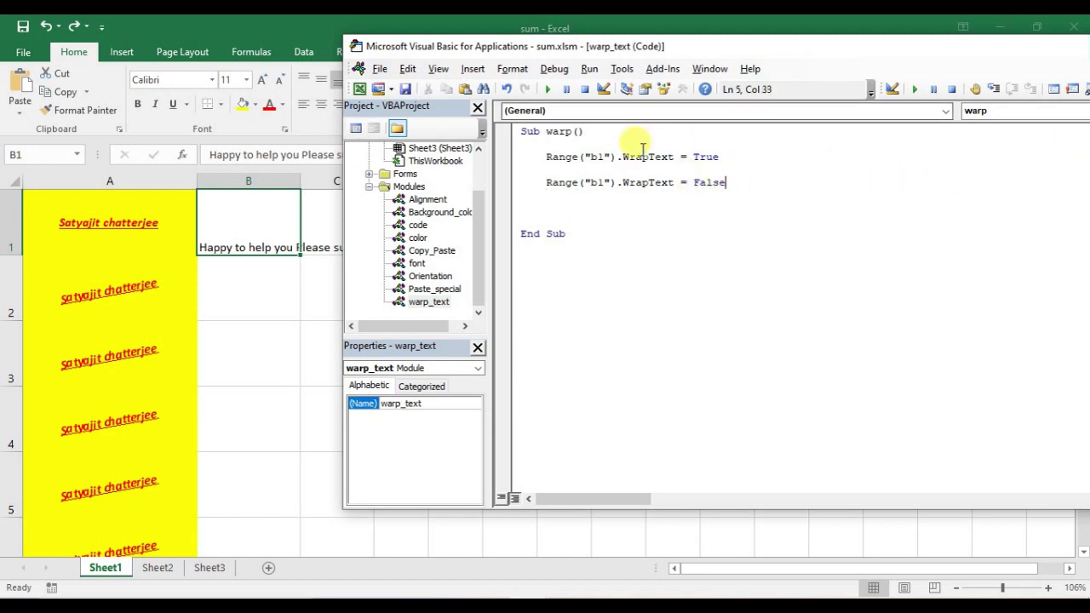
click(540, 156)
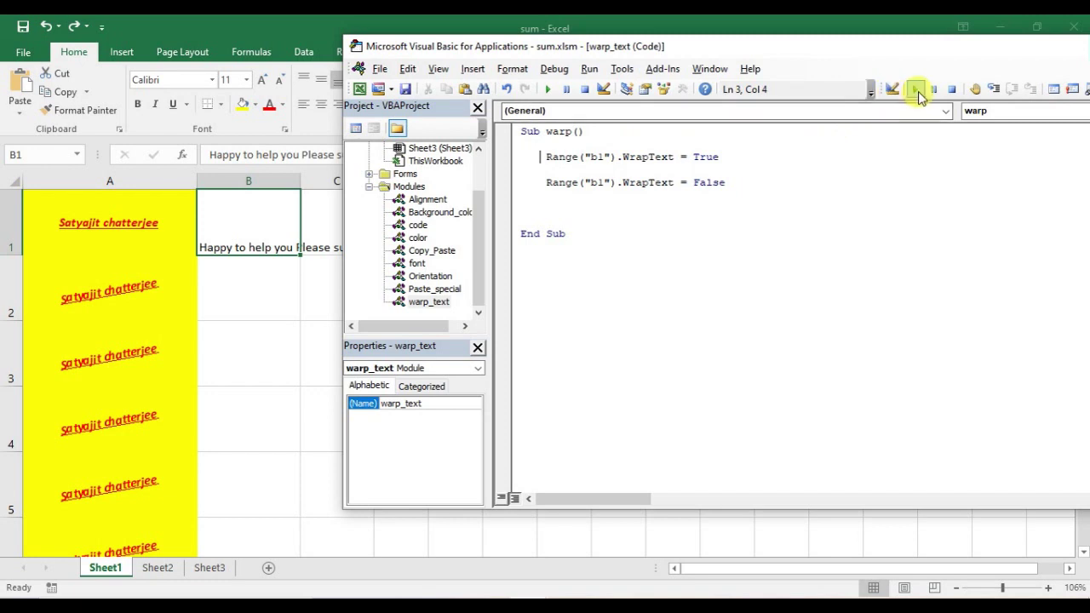
Step: Step through Sub warp() so B1 wraps and then unwraps
click(992, 90)
click(992, 90)
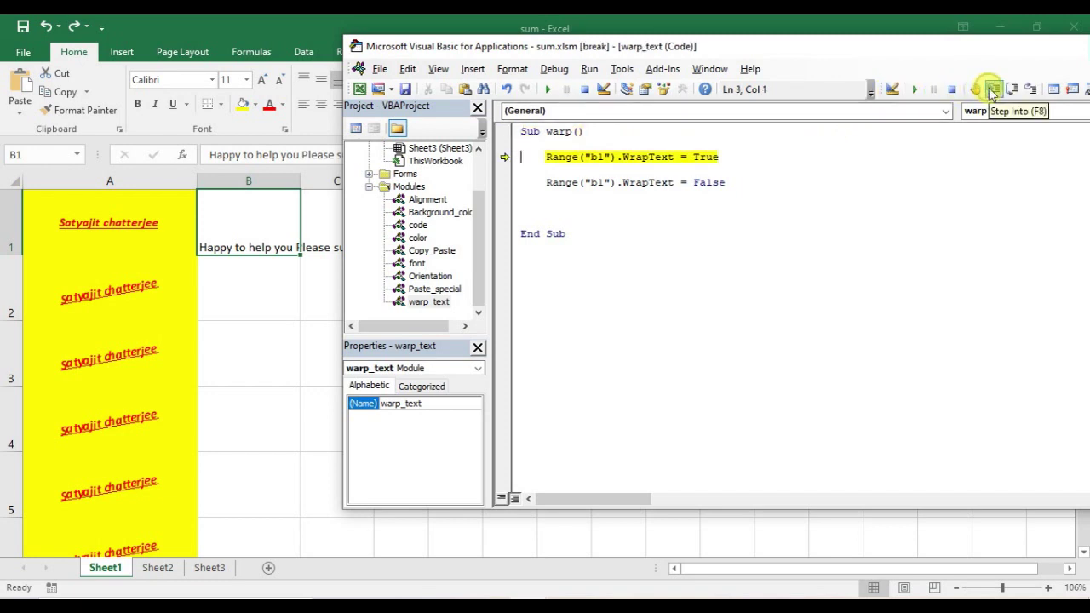
click(992, 90)
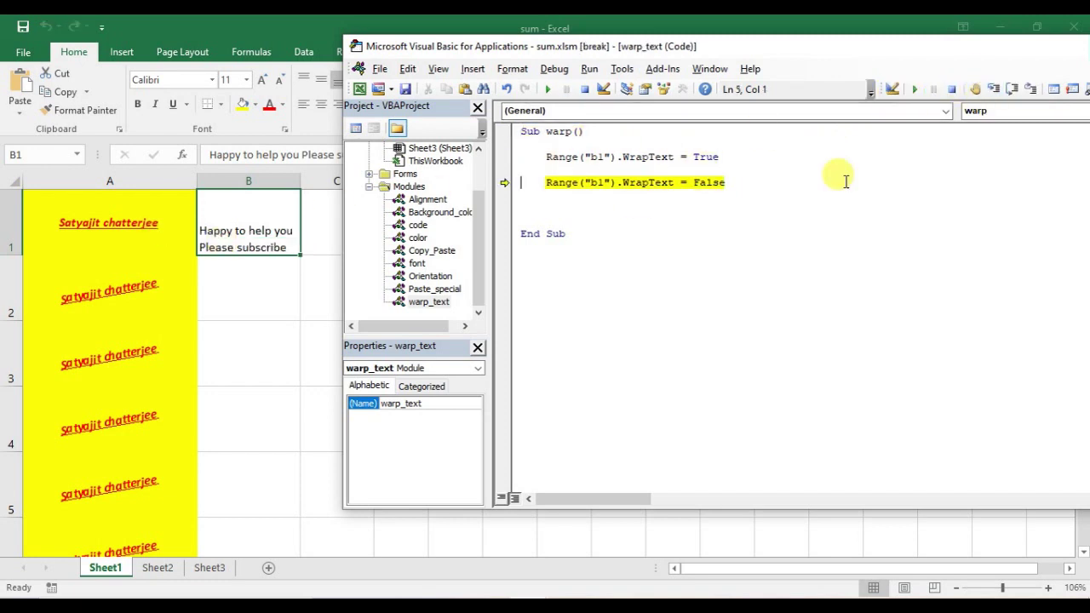
click(992, 91)
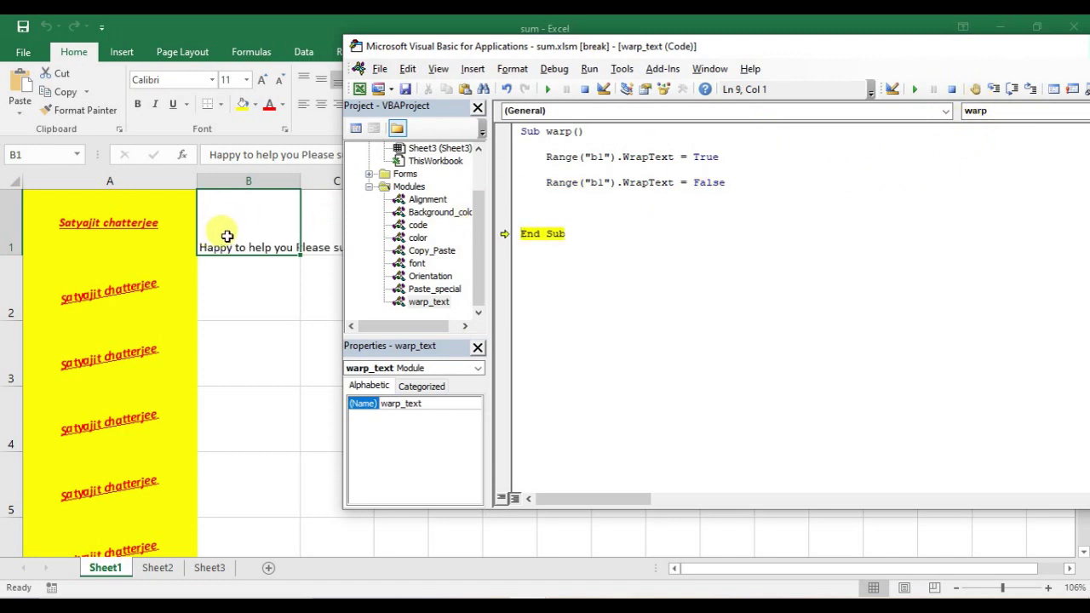
Step: Copy B1's text into B2 through B5, then return to the macro code
click(275, 231)
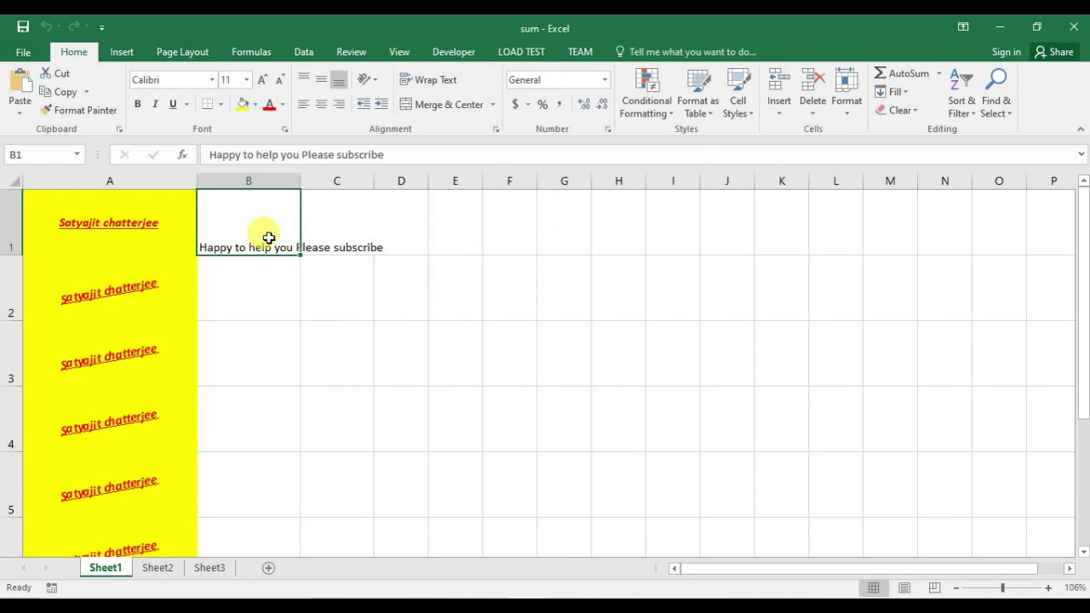
key(ctrl+c)
drag(256, 225, 255, 486)
key(ctrl+v)
click(311, 262)
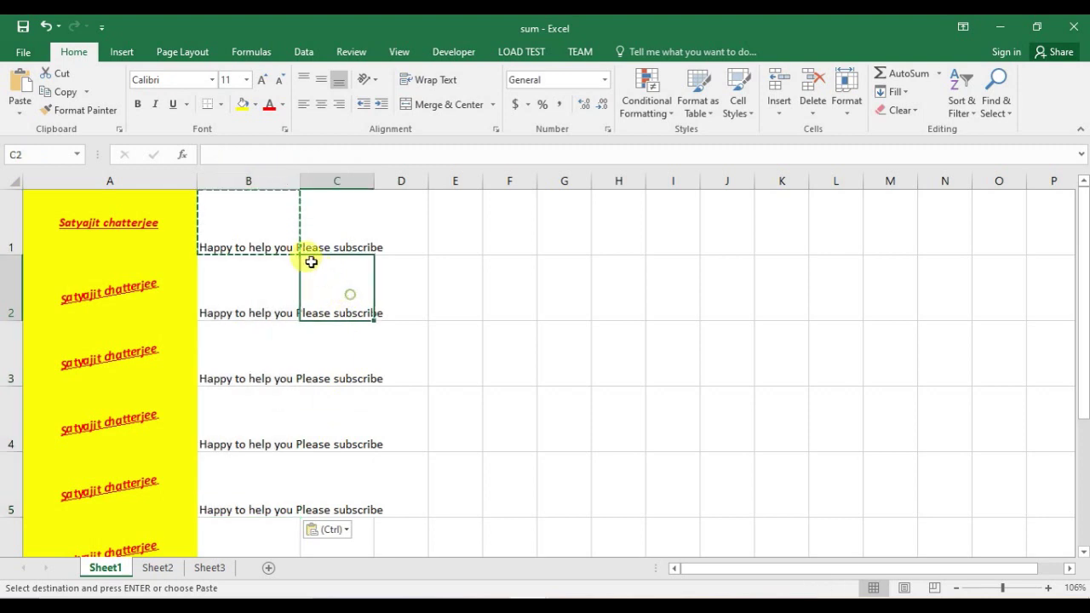
click(251, 227)
key(alt+F11)
click(603, 156)
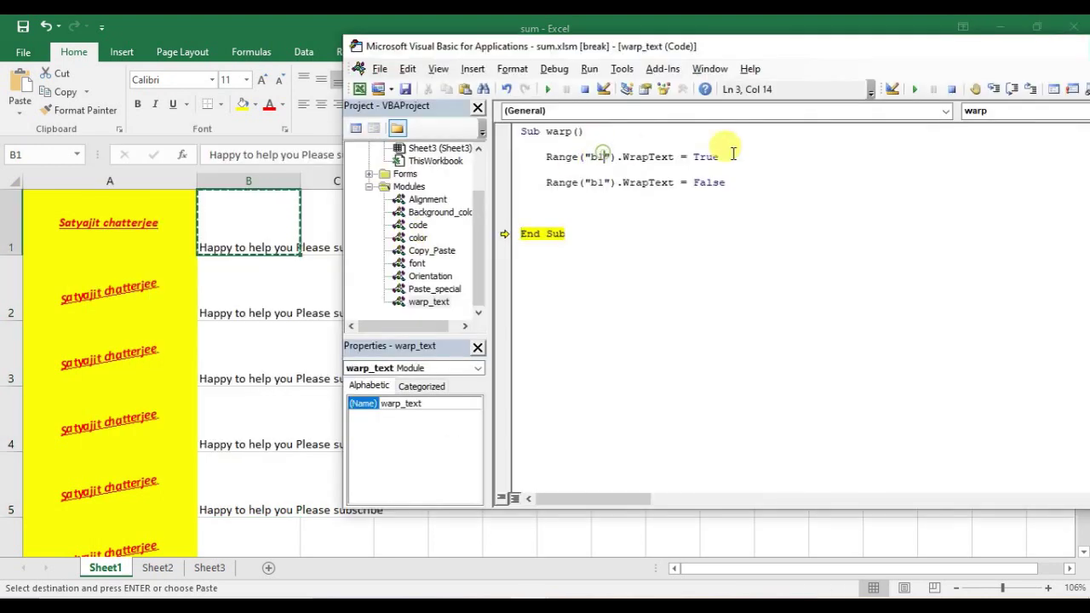
Step: Change both WrapText lines to target Range("b1:b15")
text(:)
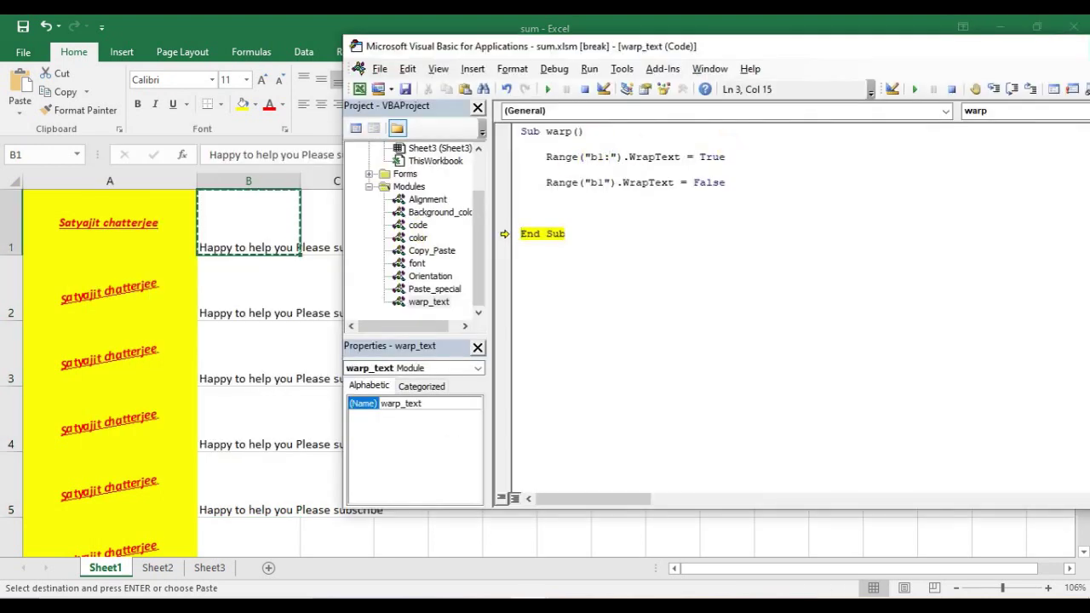
text(b1)
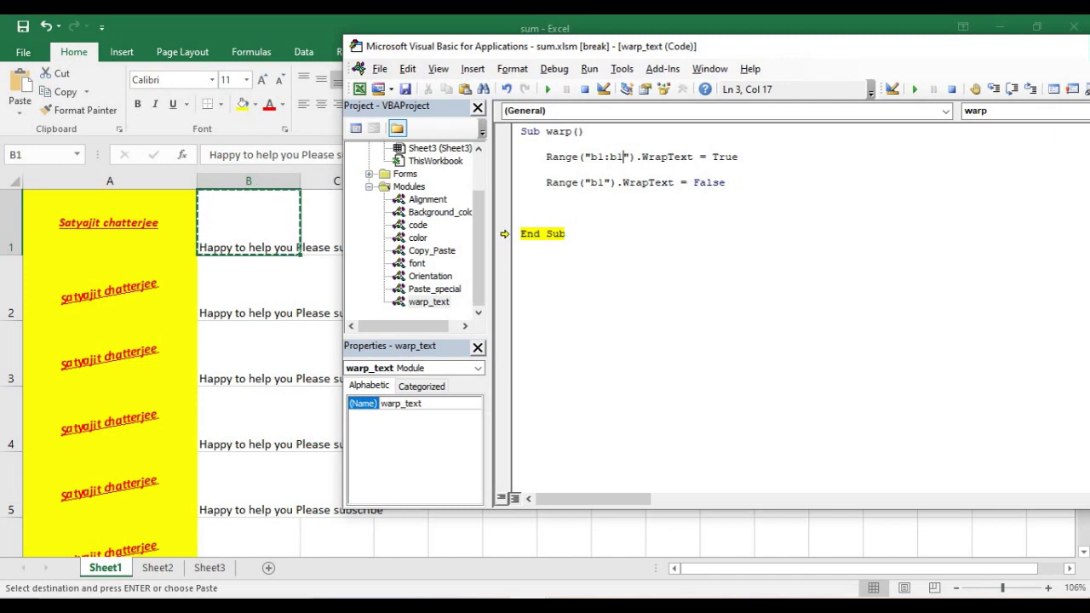
text(5)
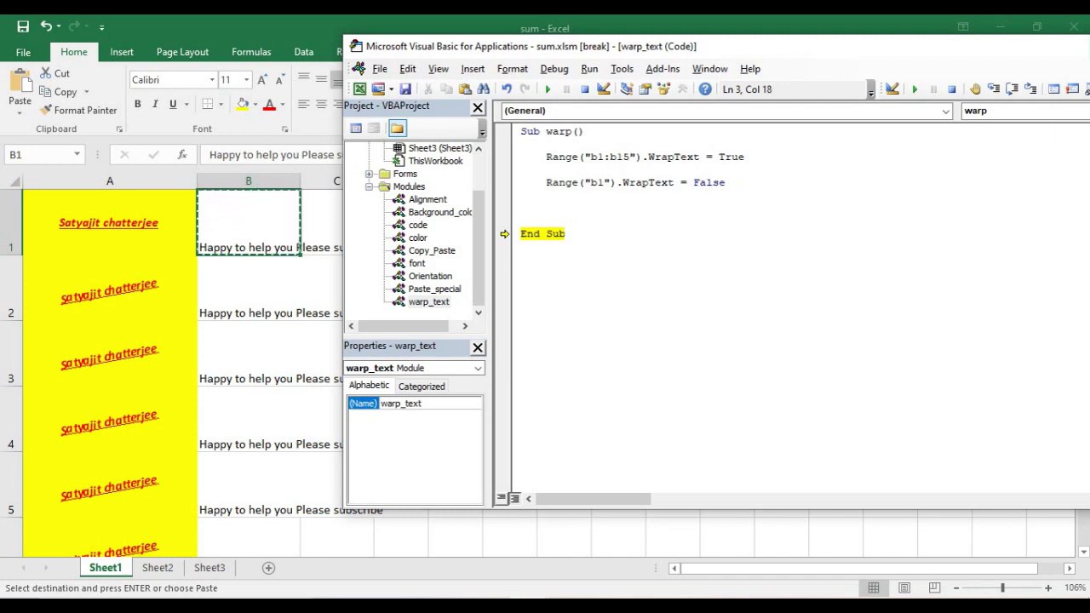
mouse_move(637, 157)
mouse_down()
mouse_move(598, 150)
mouse_move(586, 160)
mouse_up()
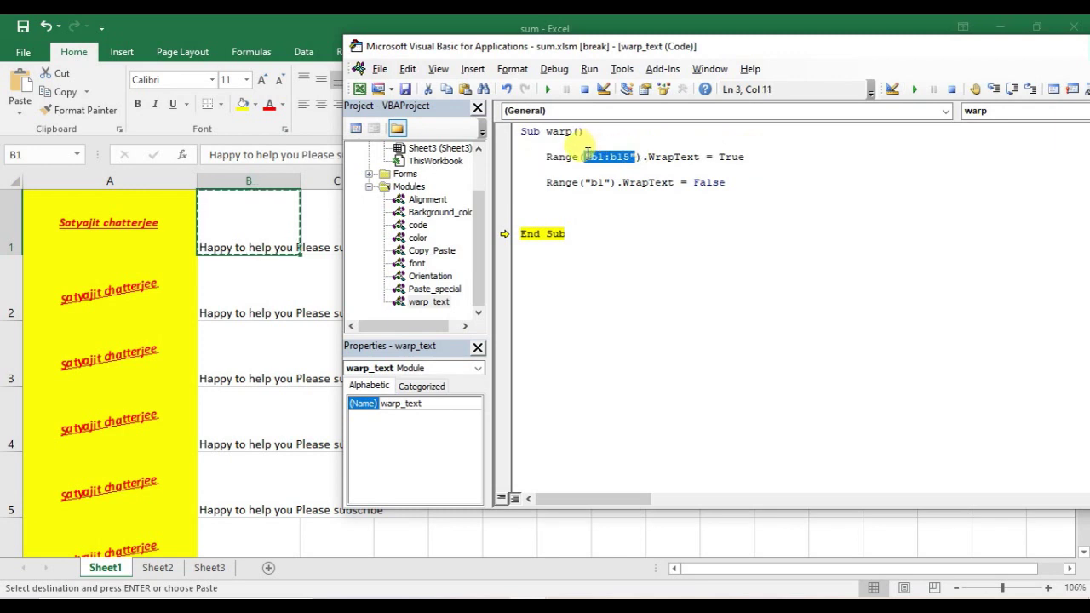
drag(610, 182, 586, 182)
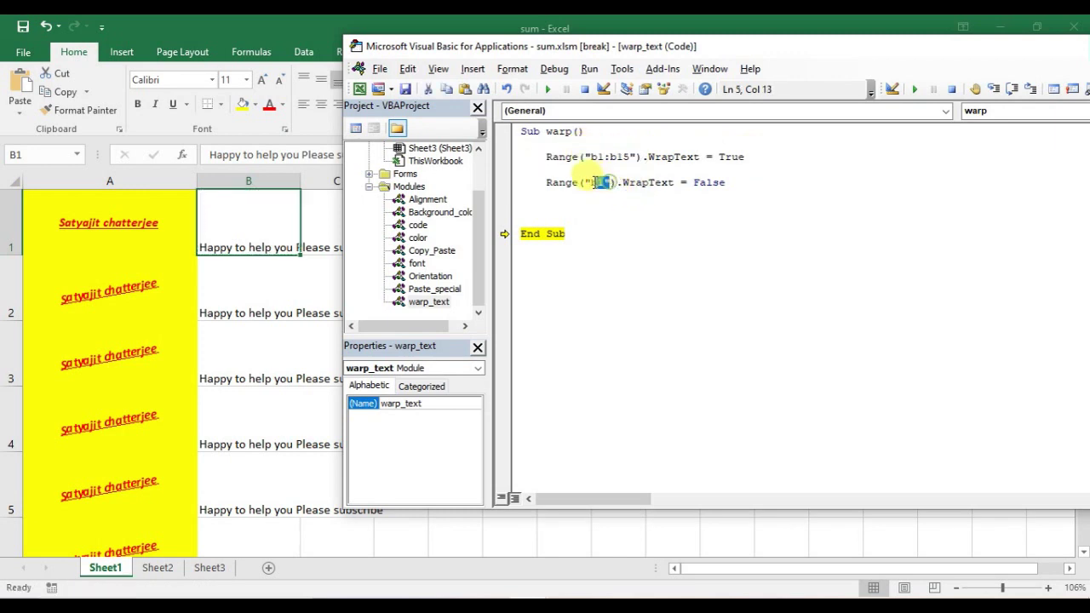
key(ctrl+v)
click(756, 157)
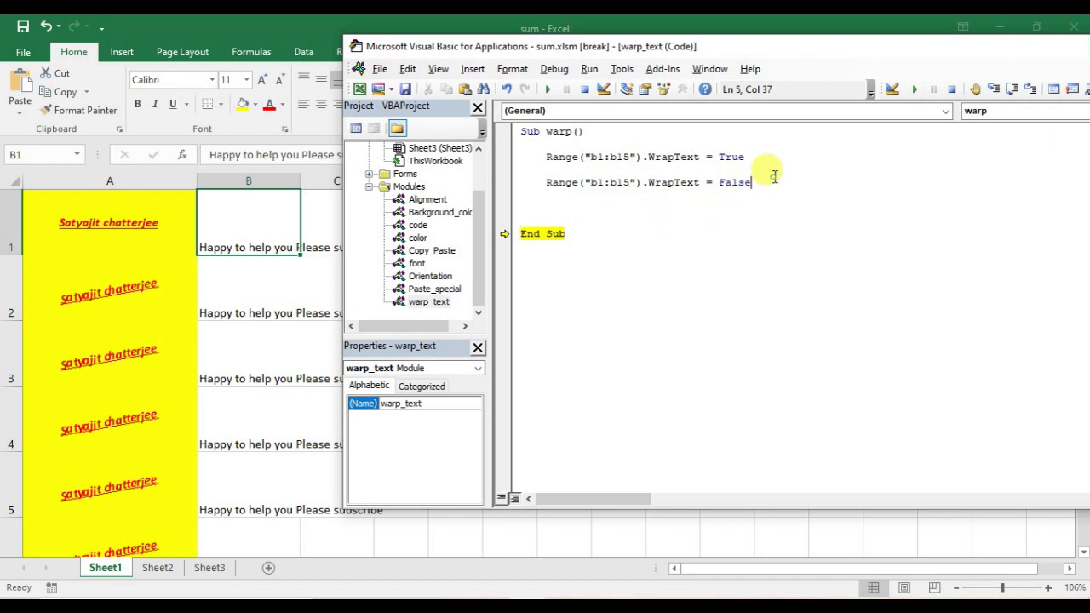
Step: Reset the paused run and step through warp repeatedly to test wrapping on B1:B15
click(585, 89)
click(546, 156)
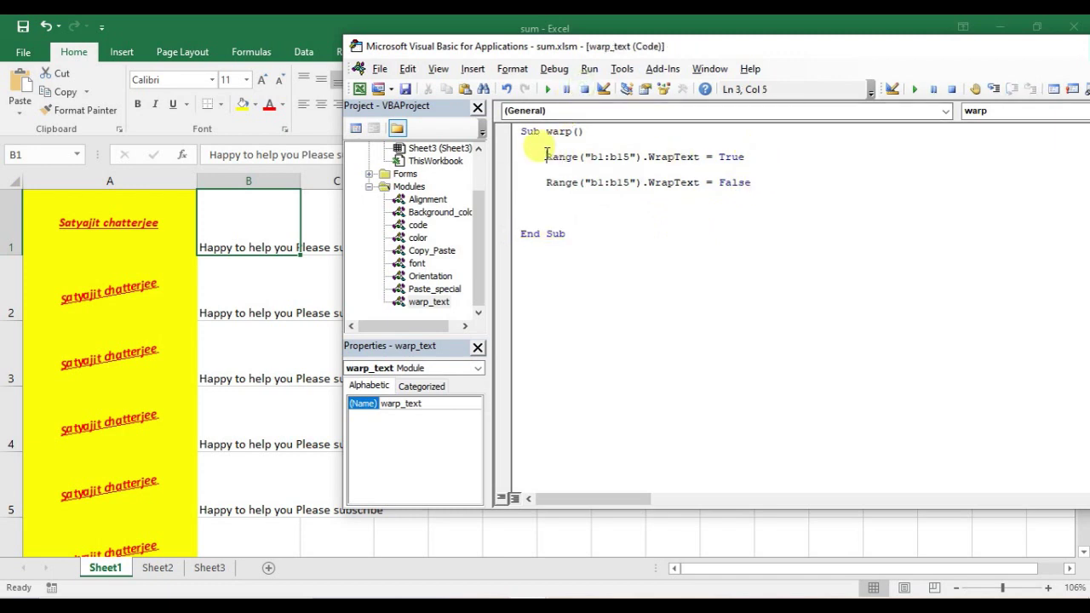
click(994, 89)
click(994, 89)
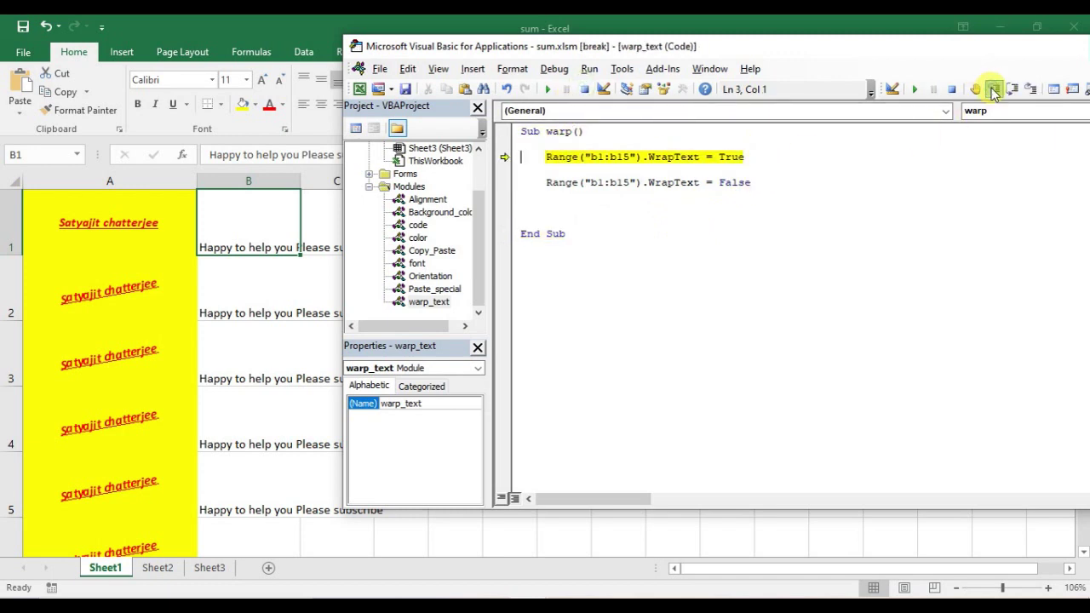
click(994, 89)
click(994, 89)
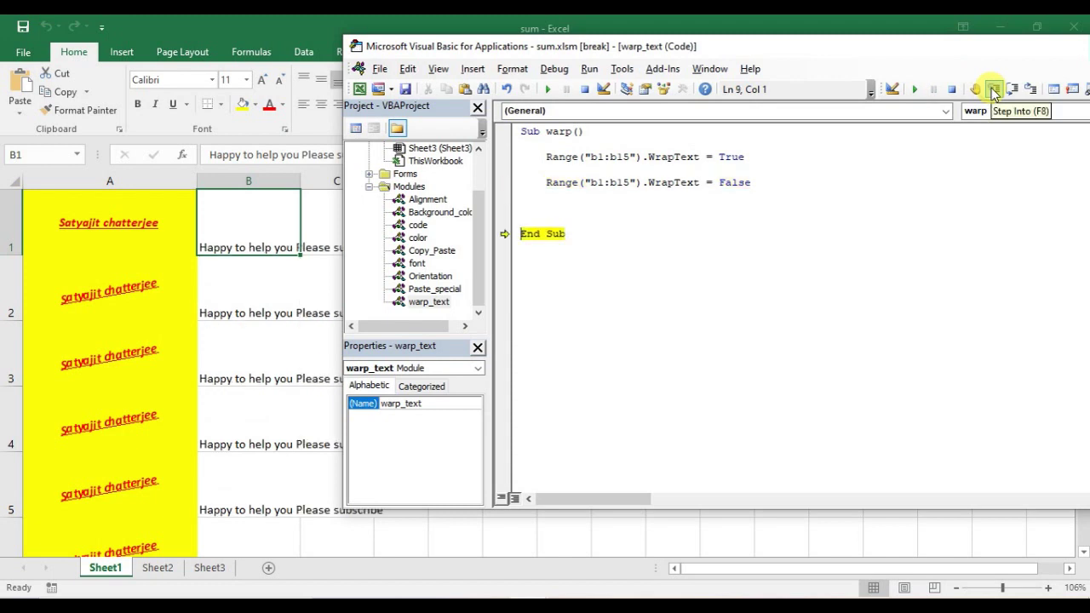
click(994, 89)
click(994, 89)
double_click(994, 90)
click(994, 90)
double_click(994, 89)
click(994, 89)
click(994, 89)
click(994, 89)
click(994, 89)
click(994, 90)
click(994, 89)
double_click(994, 89)
click(994, 89)
click(994, 90)
click(994, 90)
click(994, 90)
click(994, 89)
click(994, 89)
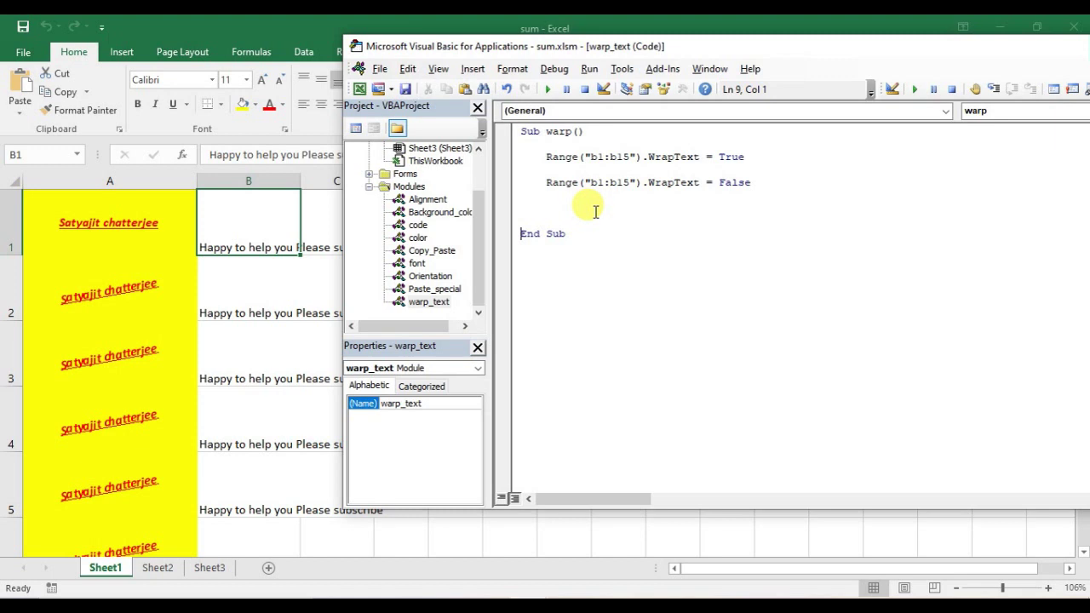
Step: Add blank lines after End Sub and bring up the Insert menu
click(586, 235)
key(Return)
key(Return)
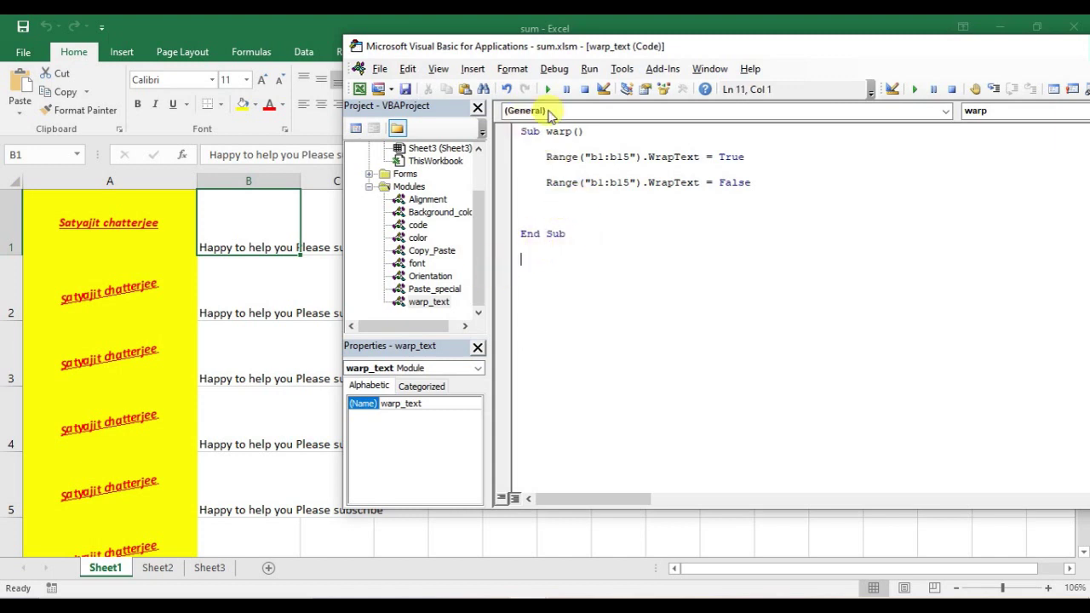
click(473, 68)
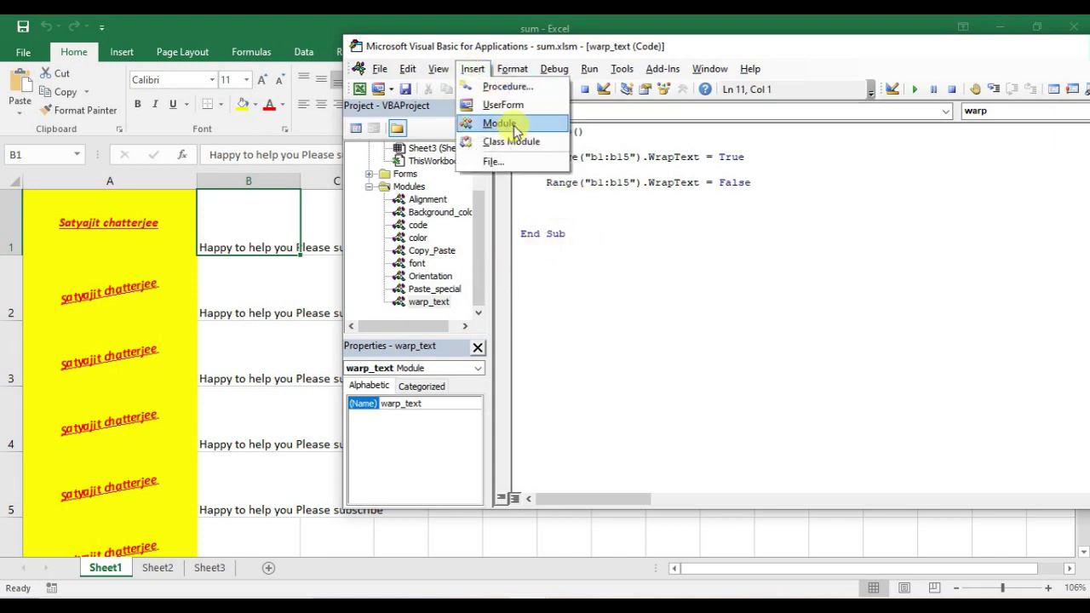
Step: Insert a new module and name it marge
click(515, 129)
double_click(433, 404)
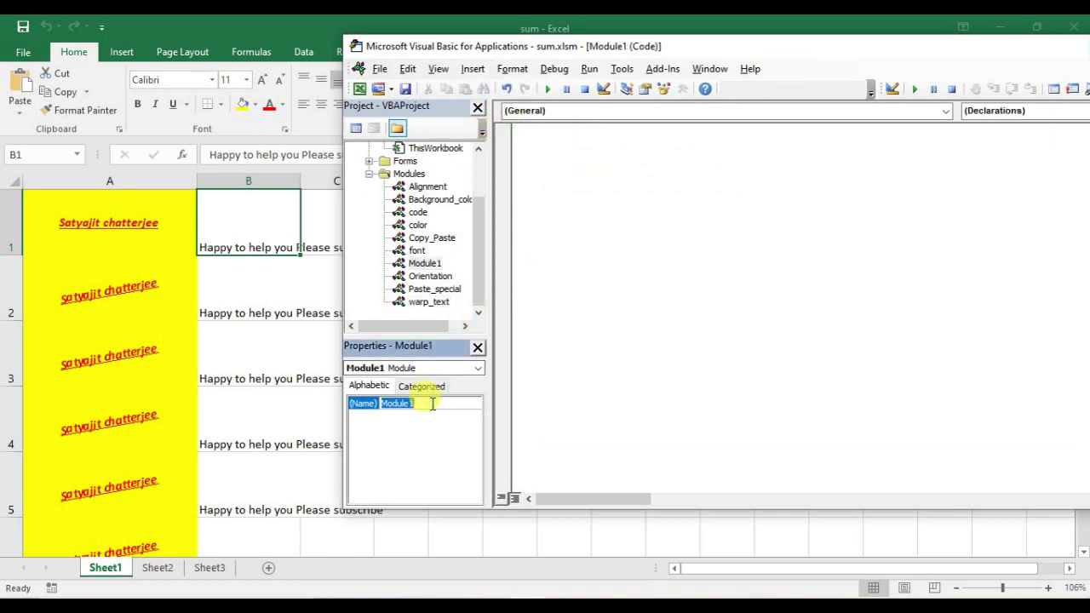
text(marge)
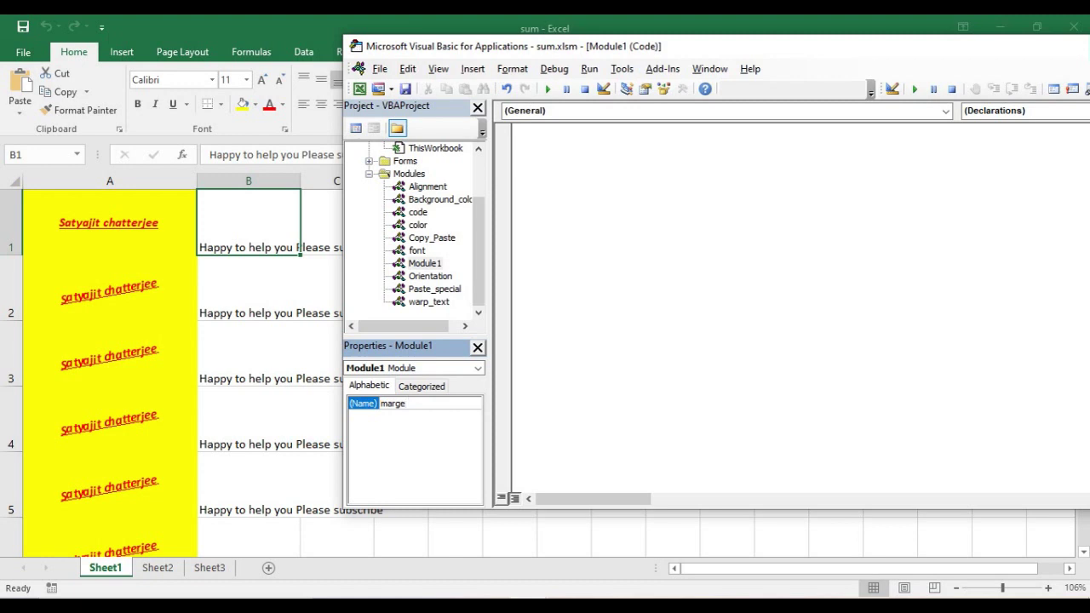
key(Return)
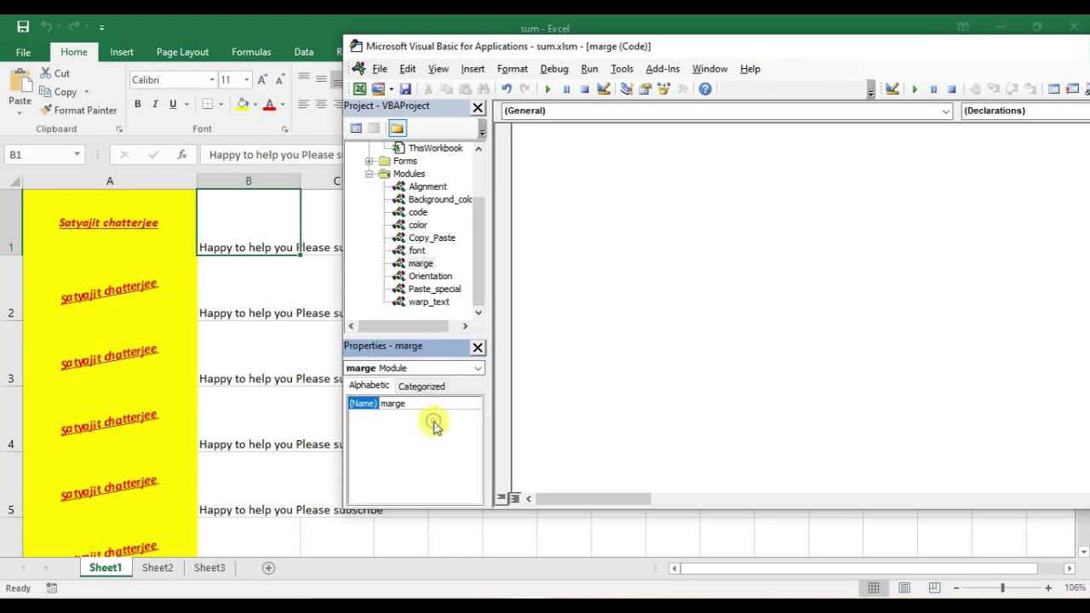
Step: Write an empty Sub marge() procedure in it, then go back to the workbook
double_click(421, 264)
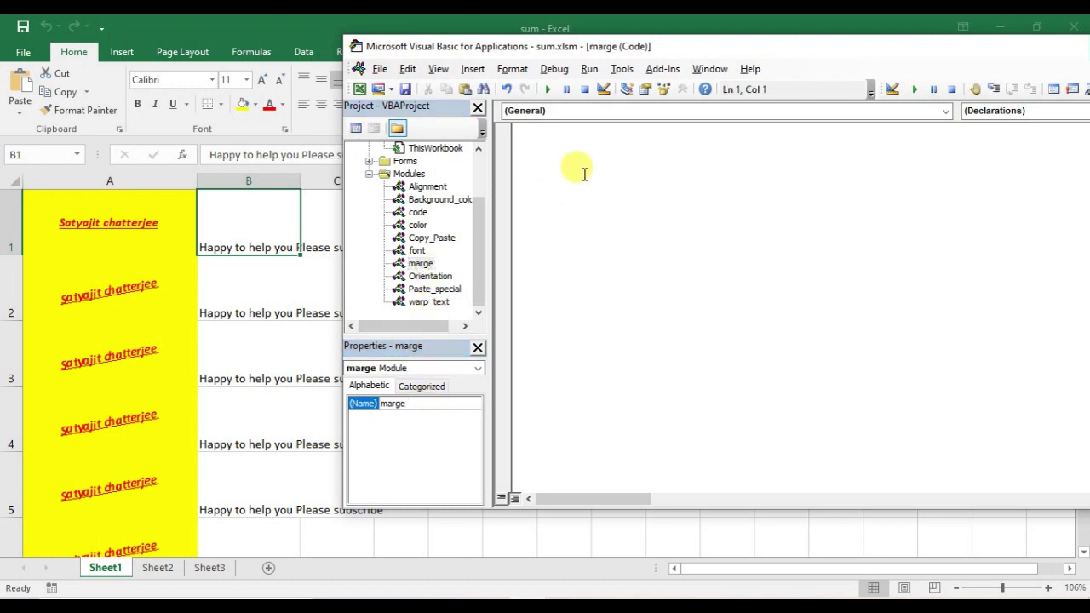
text(sub)
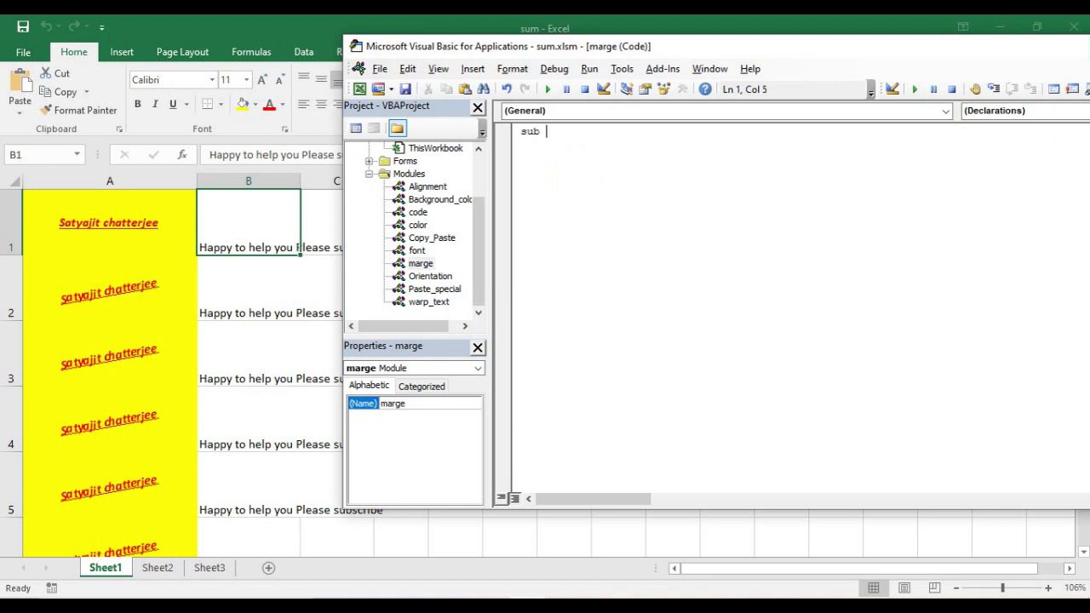
text( marge())
key(Return)
key(Tab)
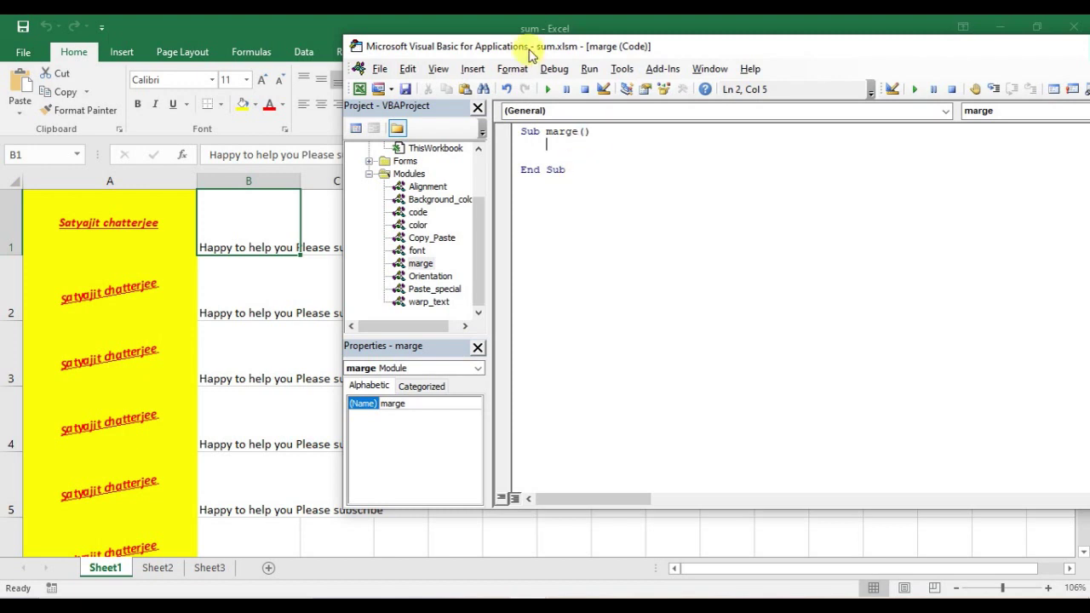
drag(528, 47, 599, 48)
click(256, 220)
Step: Try centring and merging B1:D1 and B1:I1, then undo the merges
mouse_move(256, 221)
mouse_down()
mouse_move(339, 239)
mouse_move(236, 231)
mouse_up()
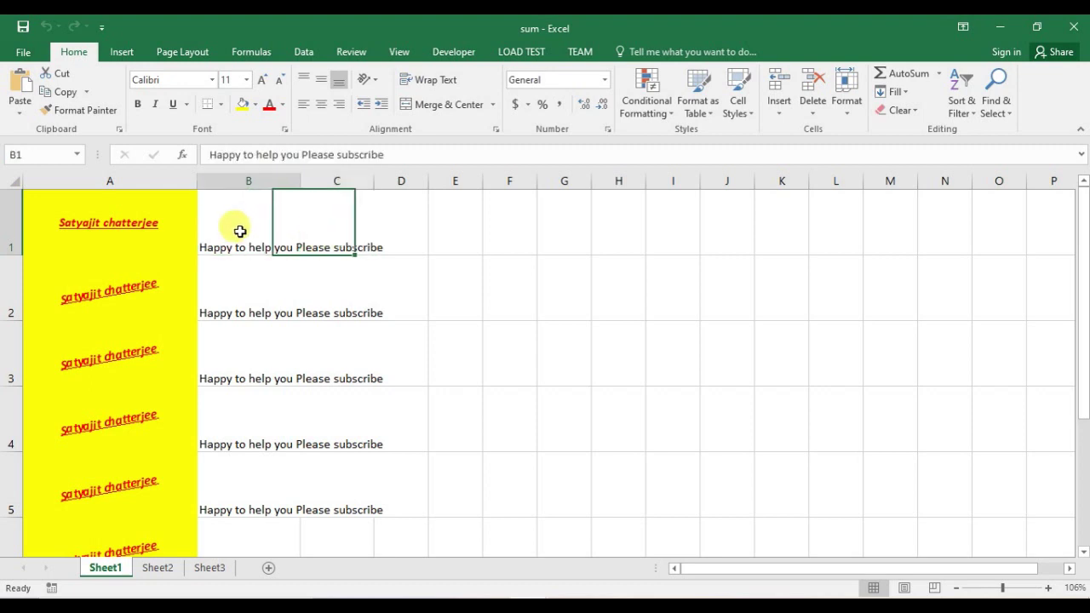
click(443, 104)
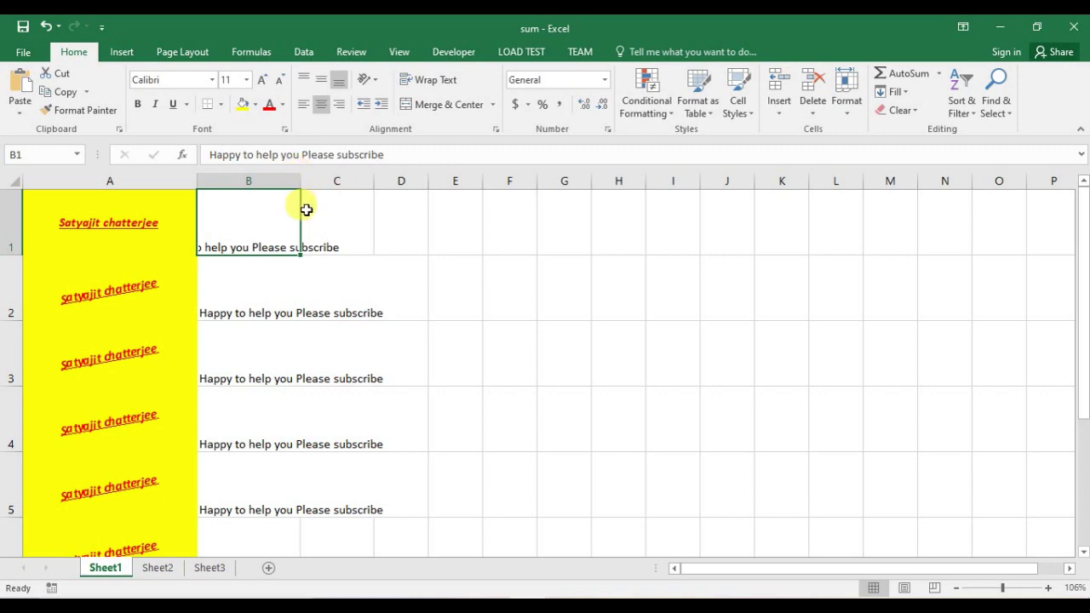
drag(257, 224, 398, 230)
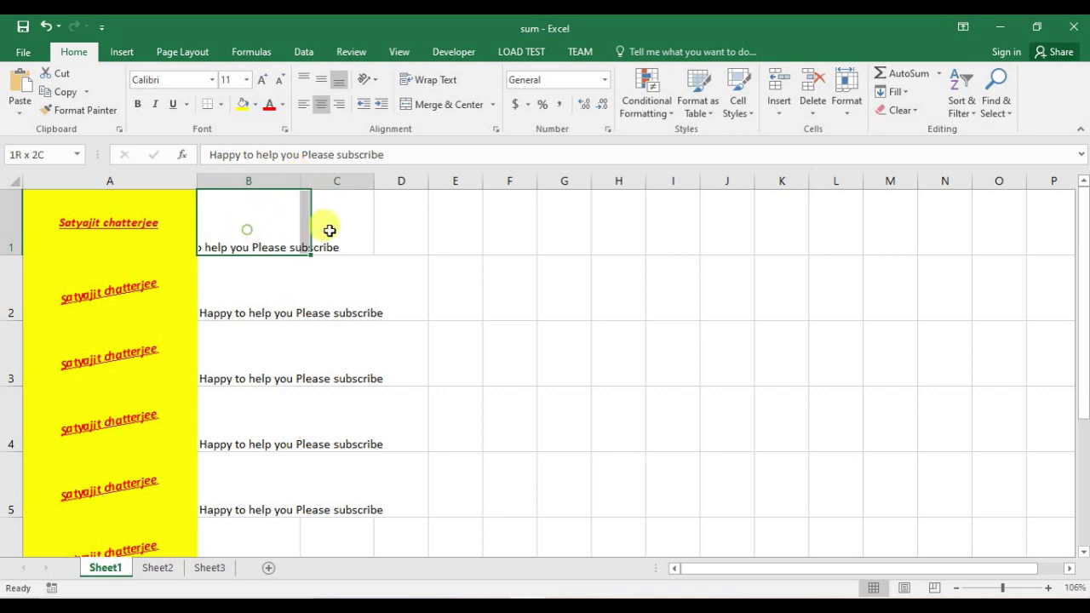
click(440, 104)
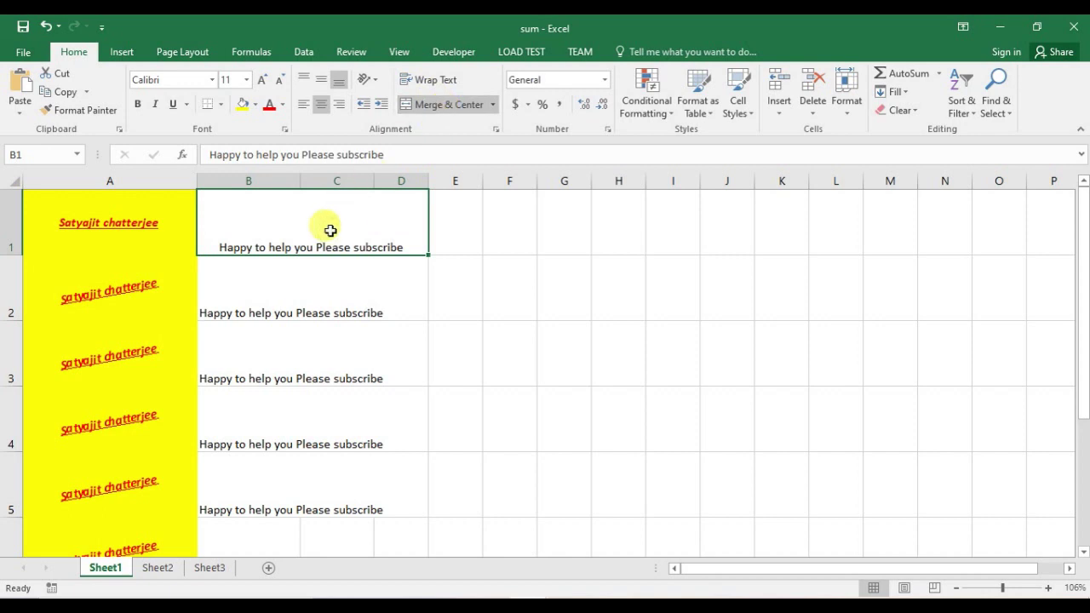
drag(341, 227, 673, 228)
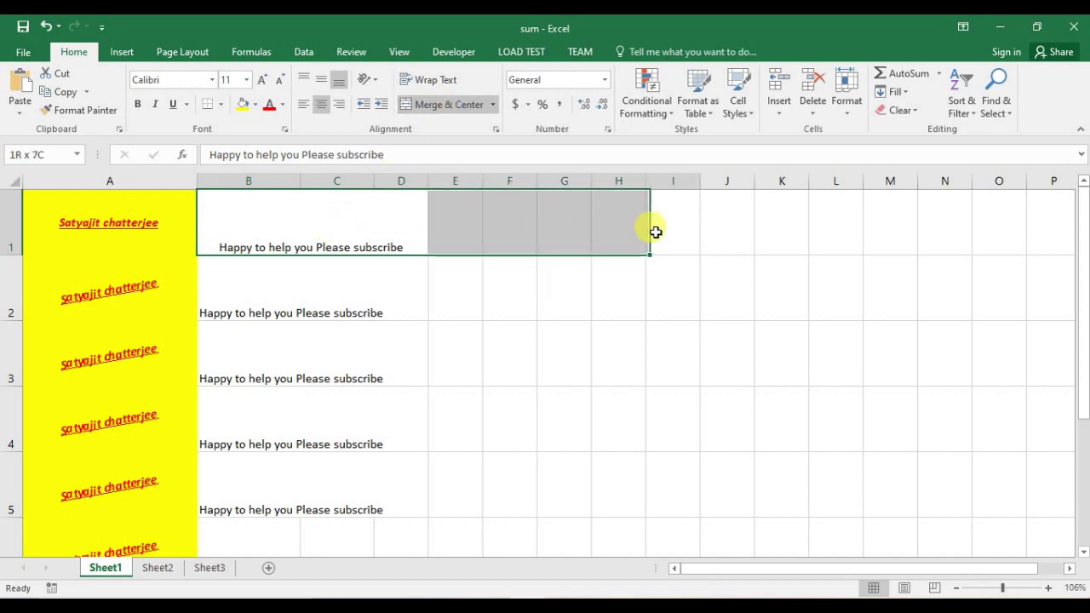
click(448, 109)
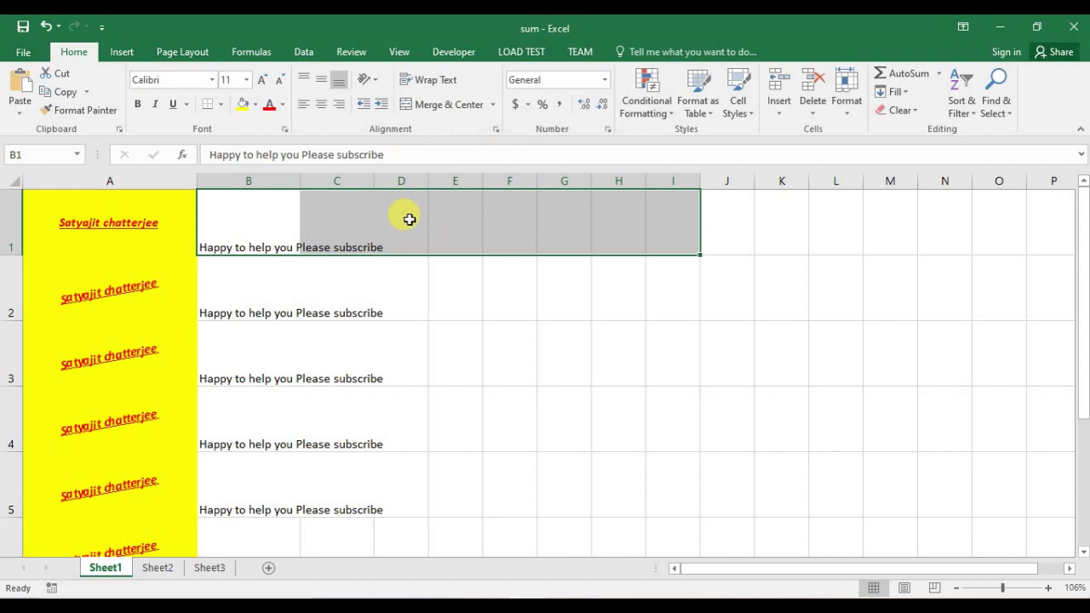
click(446, 104)
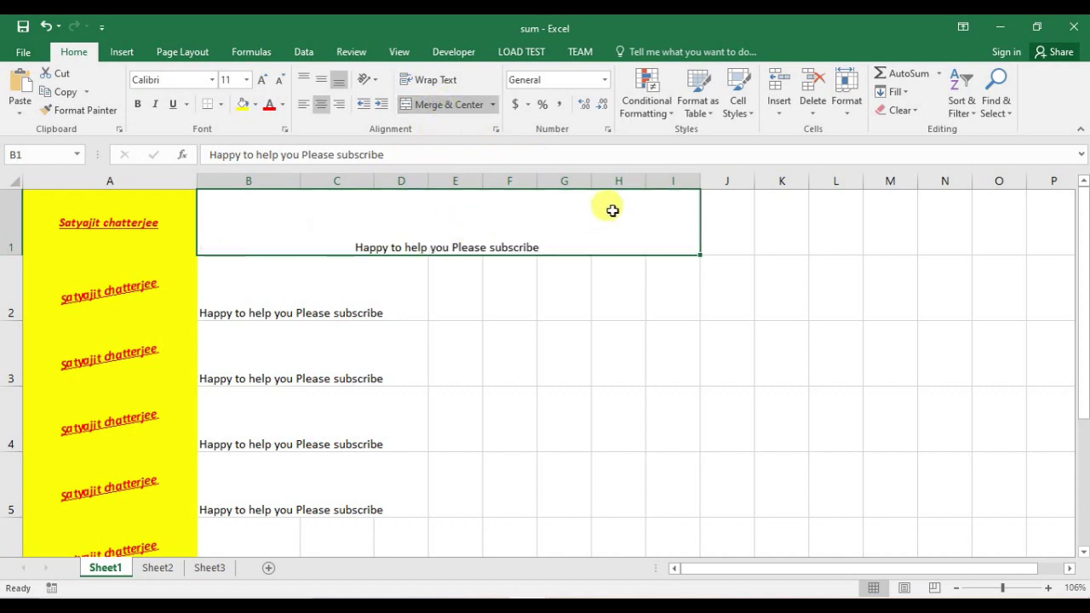
key(ctrl+z)
key(ctrl+z)
key(ctrl+z)
key(ctrl+z)
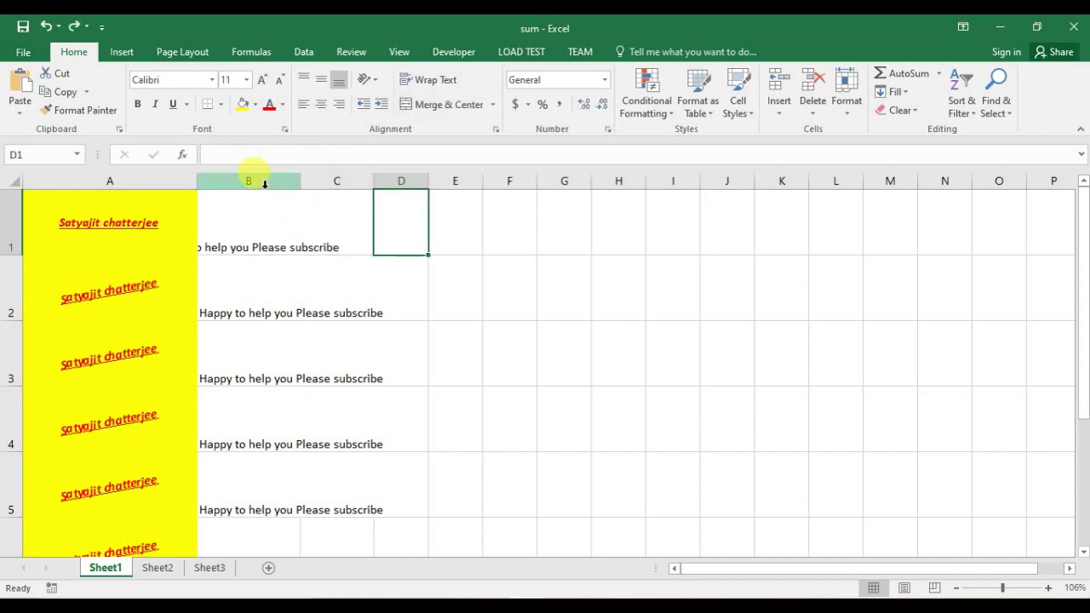
Step: Select columns B through E and show the VBA editor over the right half
drag(256, 181, 460, 180)
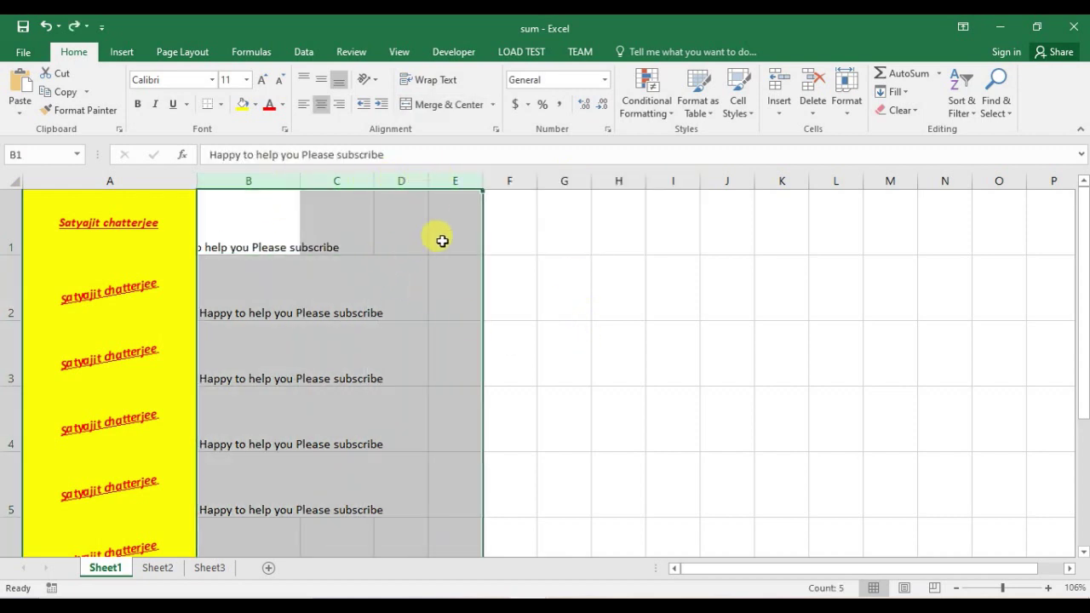
key(alt+F11)
mouse_move(603, 49)
mouse_down()
mouse_move(822, 66)
mouse_move(684, 56)
mouse_up()
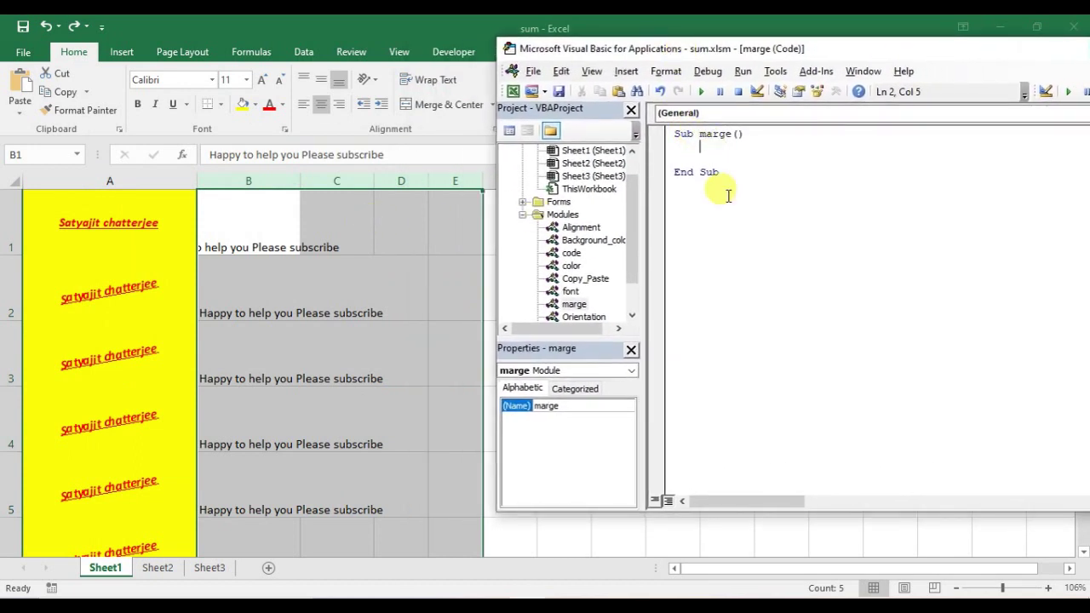
Step: Write Range("b1:e1").Merge inside Sub marge()
click(731, 156)
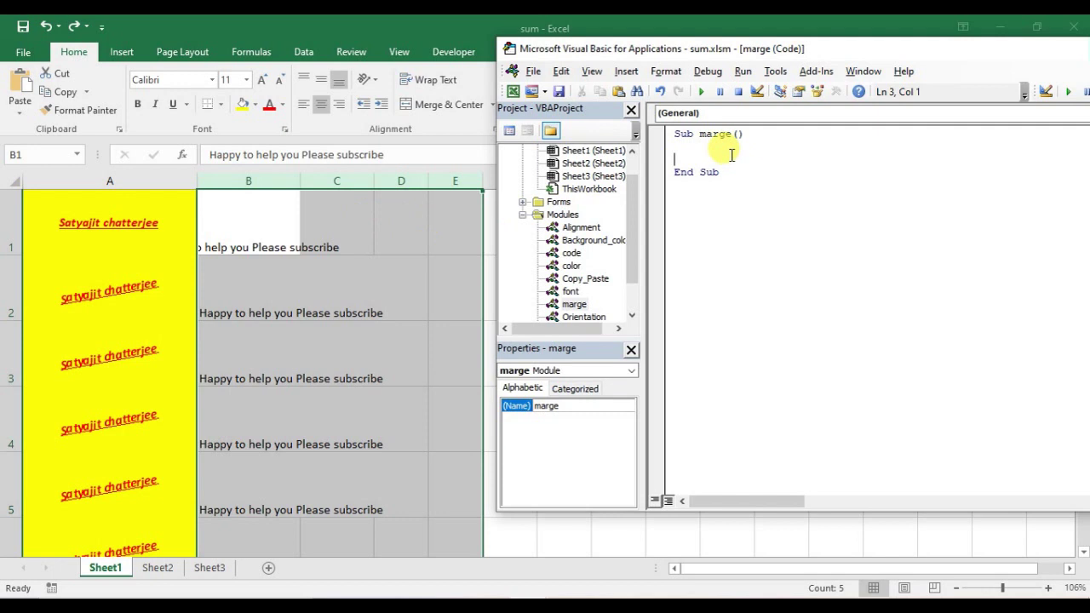
click(728, 151)
text(ra)
text(n)
key(BackSpace)
text(nge)
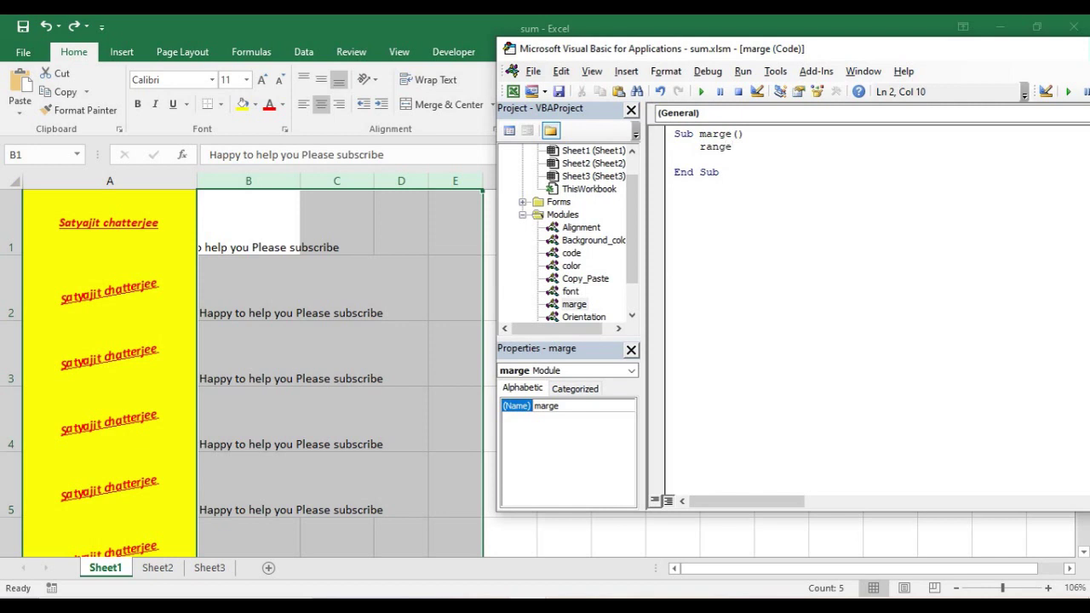
text((")
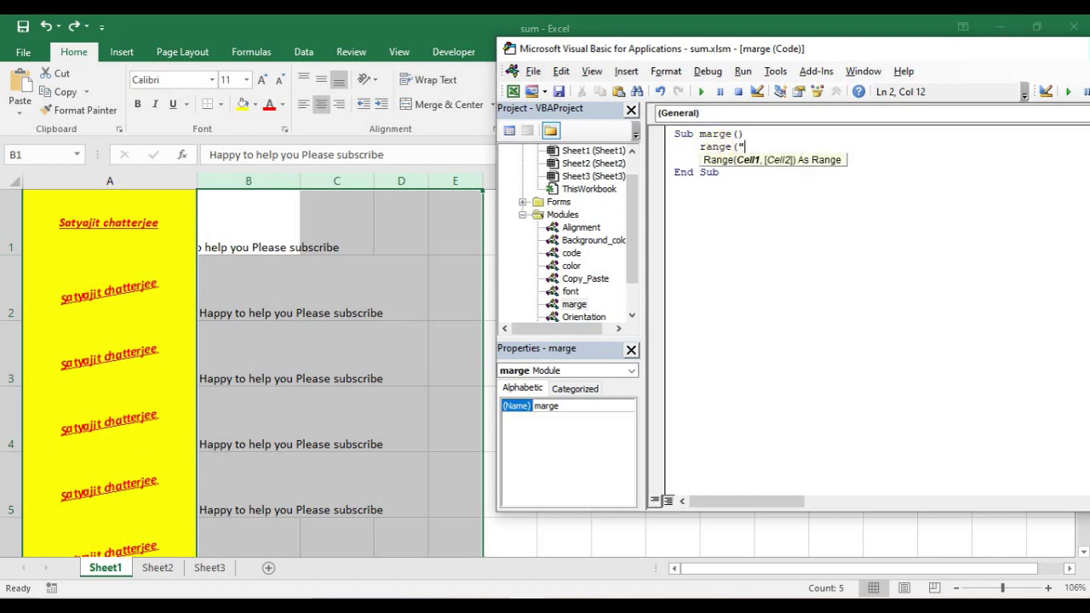
text(a1)
key(BackSpace)
key(BackSpace)
text(b1)
text(")
text(:)
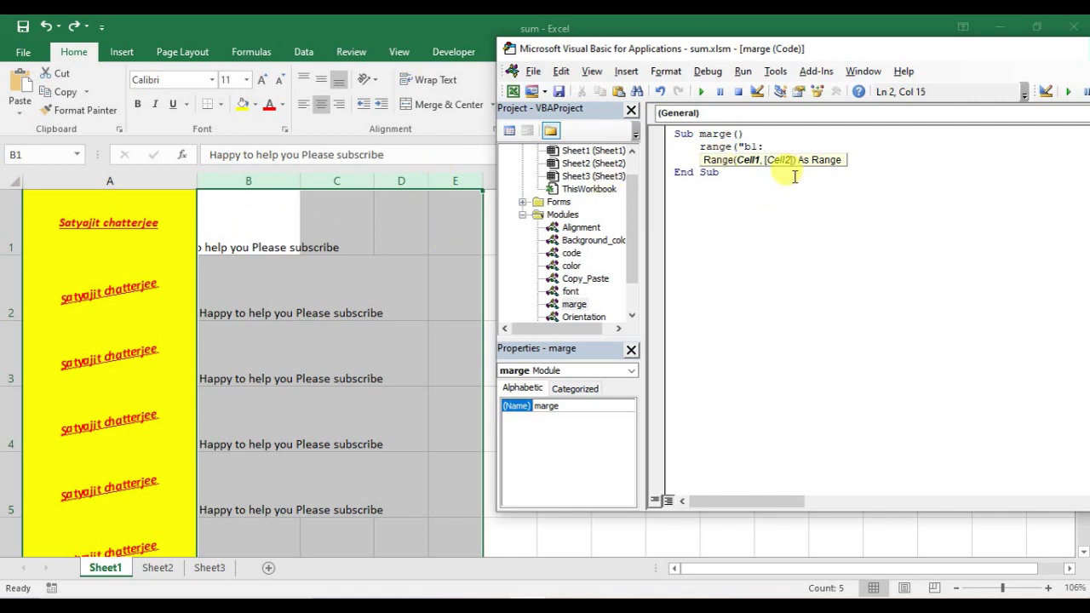
text(e1)
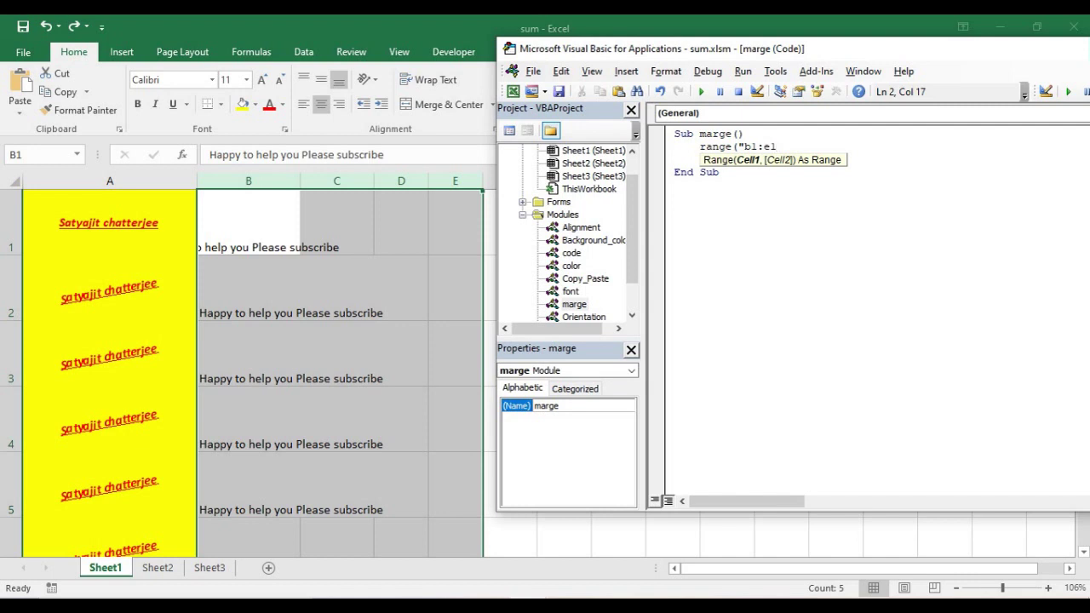
text(")
text())
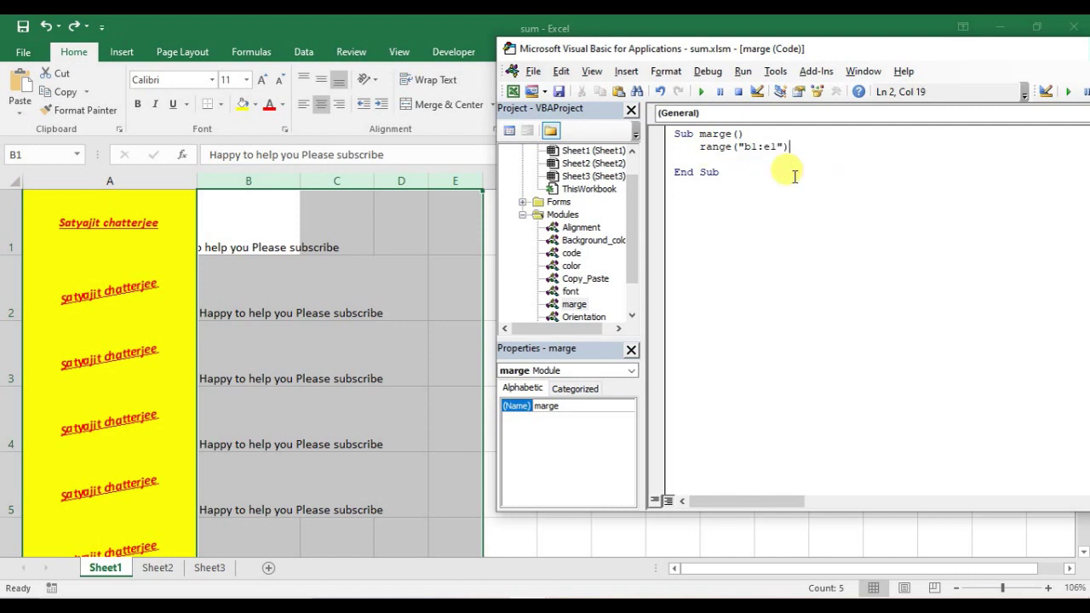
text(.)
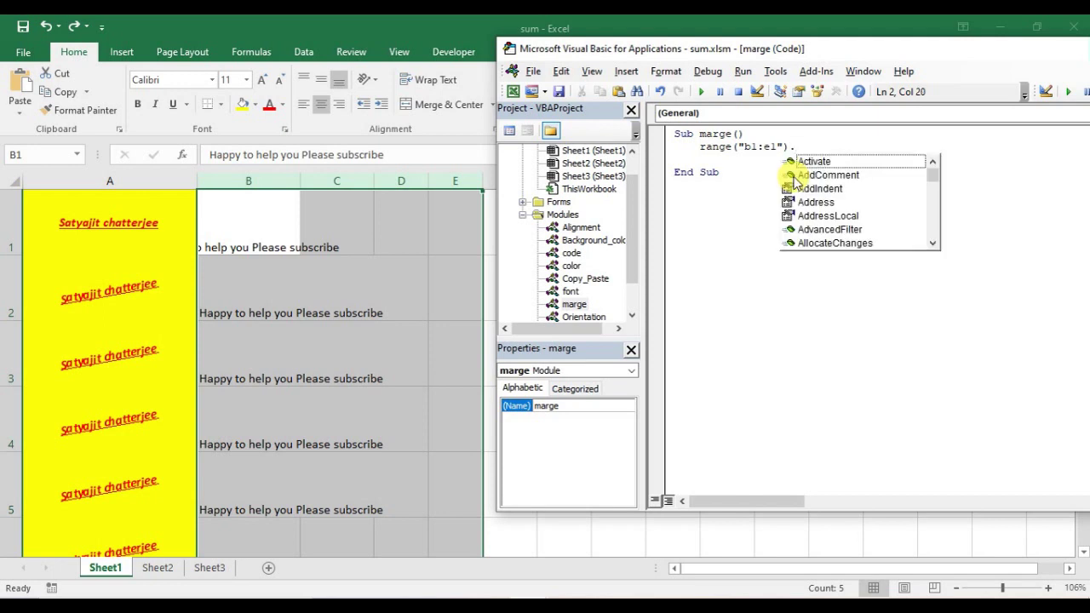
text(mar)
key(Down)
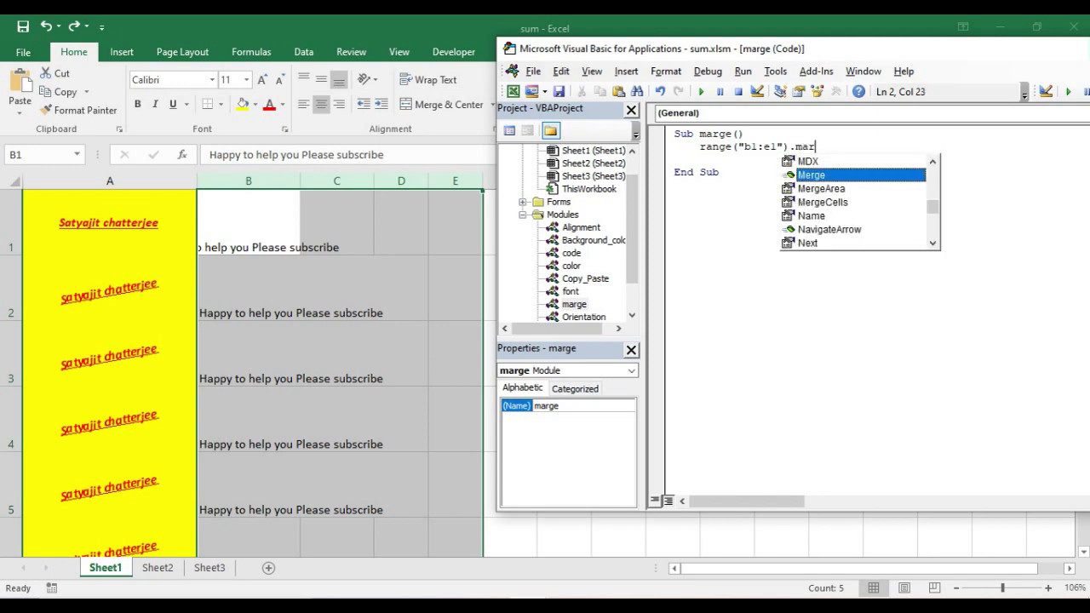
double_click(795, 176)
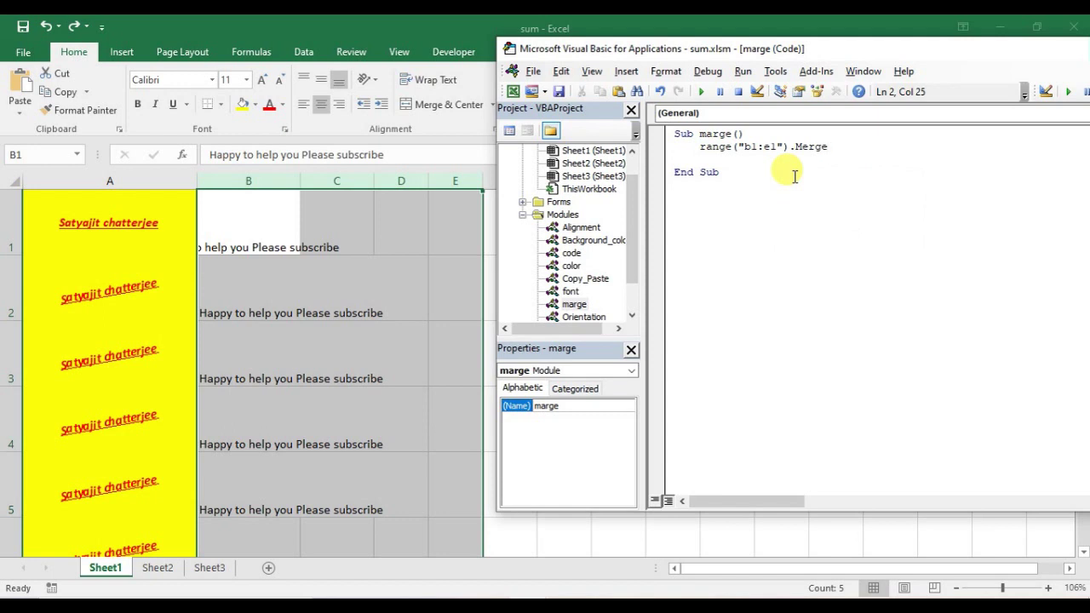
key(Return)
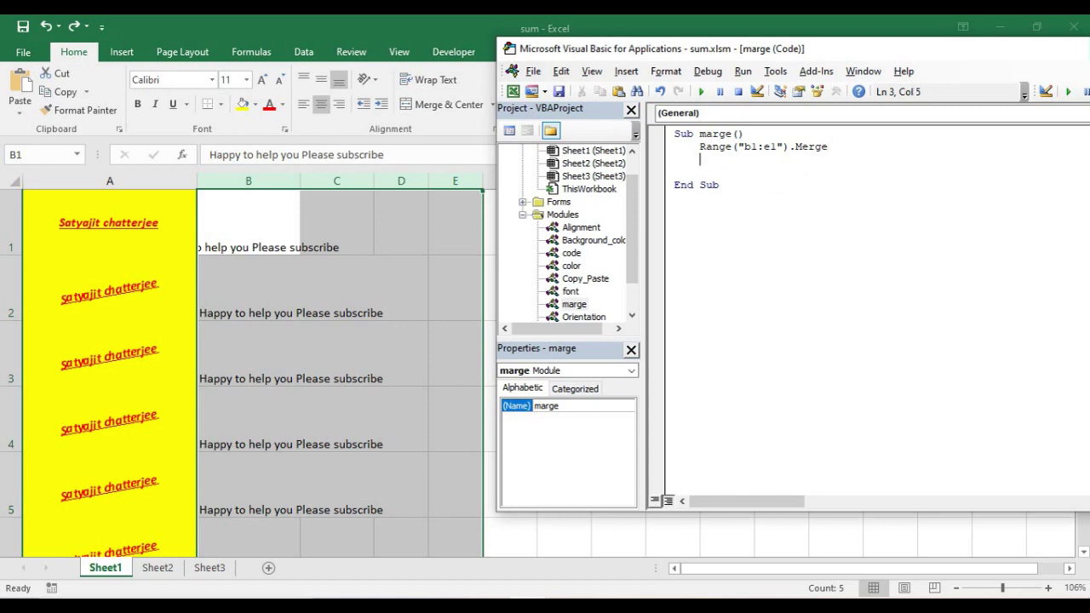
Step: Duplicate the line below and change it to Range("b1:e1").UnMerge
drag(828, 148, 700, 148)
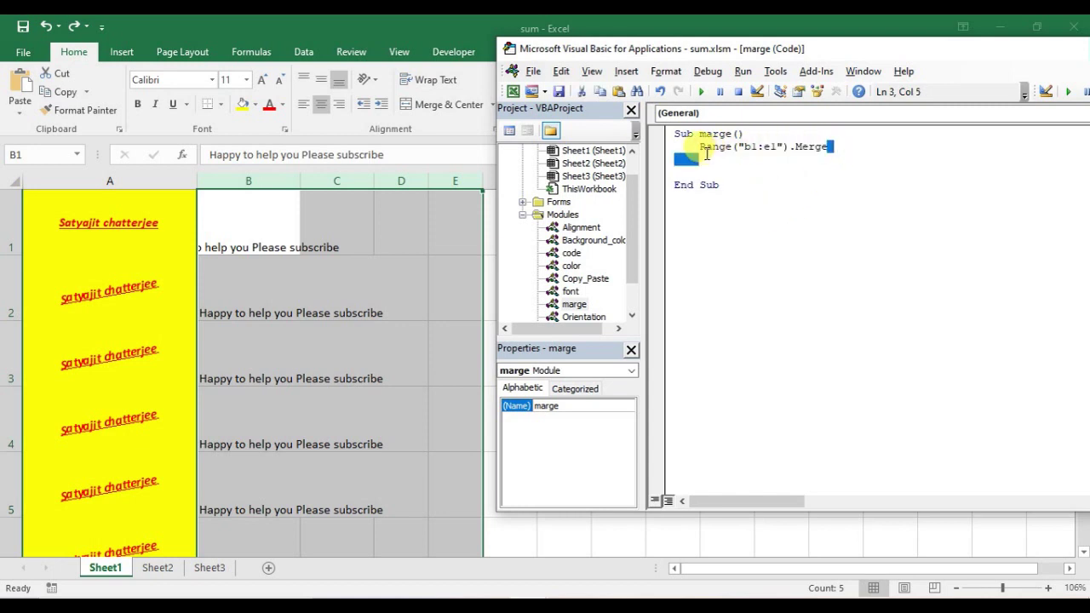
key(ctrl+c)
click(734, 170)
key(Tab)
key(ctrl+v)
drag(828, 172, 795, 172)
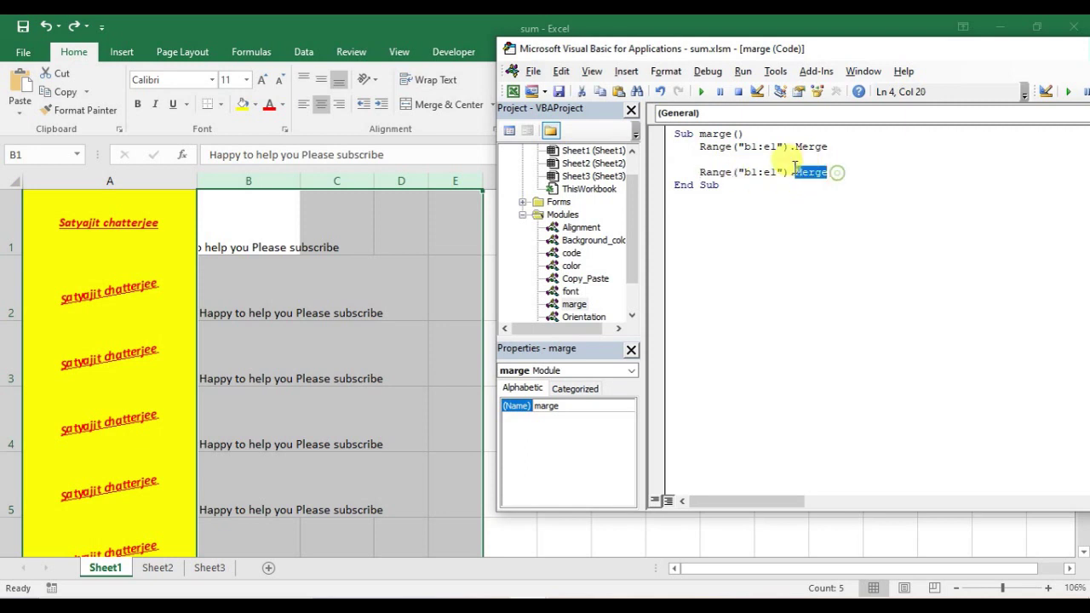
key(BackSpace)
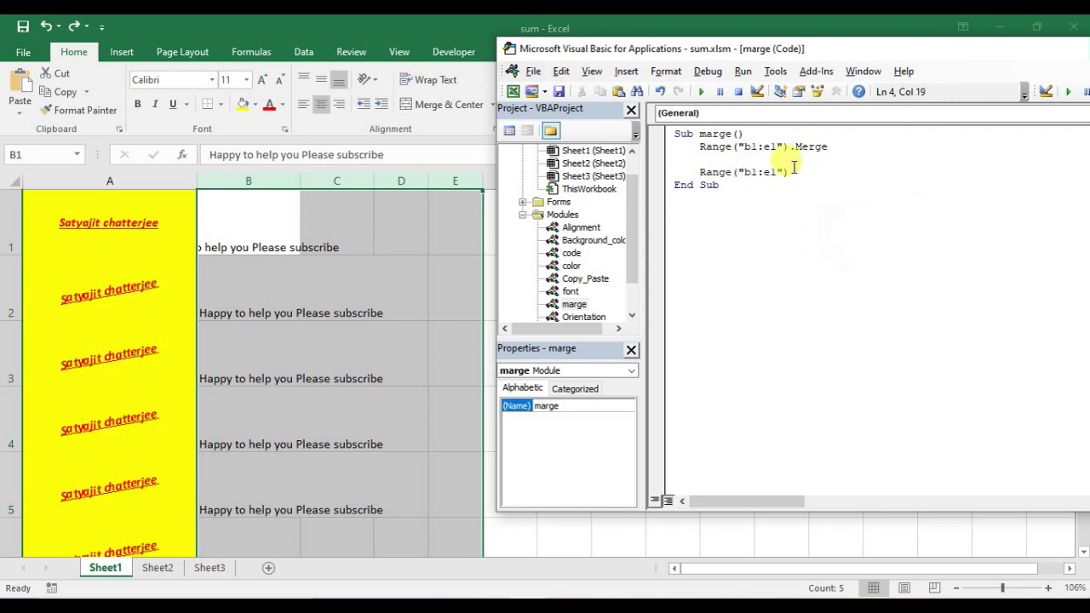
text(.un)
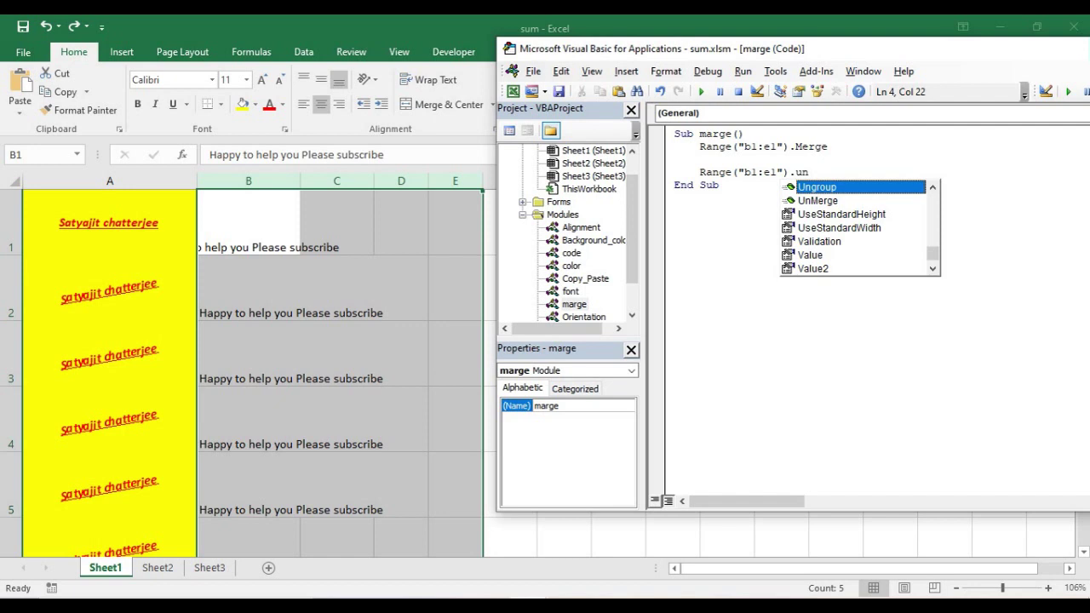
key(Down)
key(Down)
key(Up)
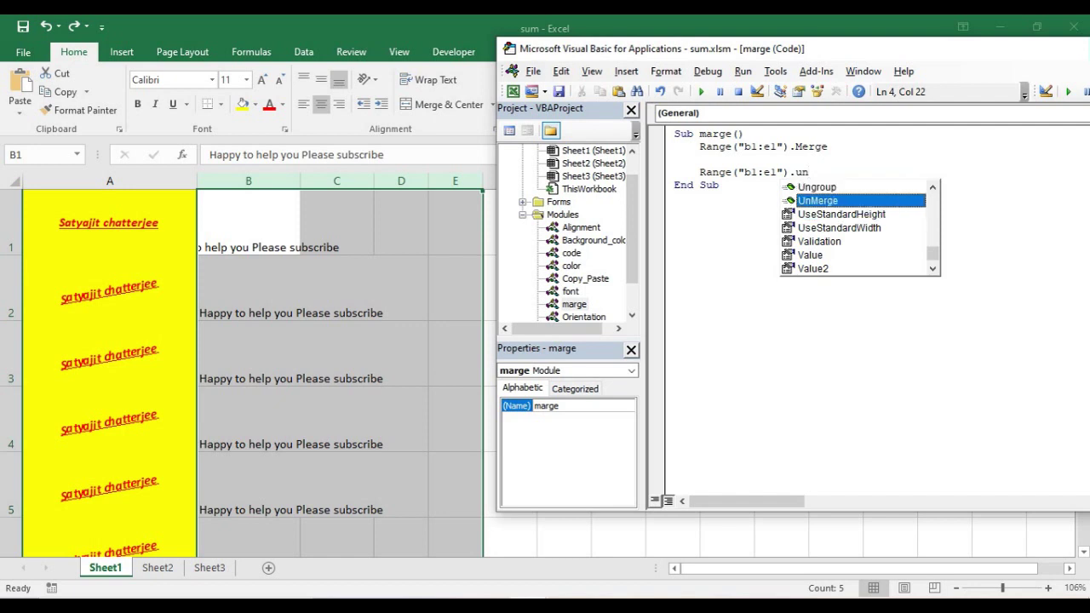
key(Return)
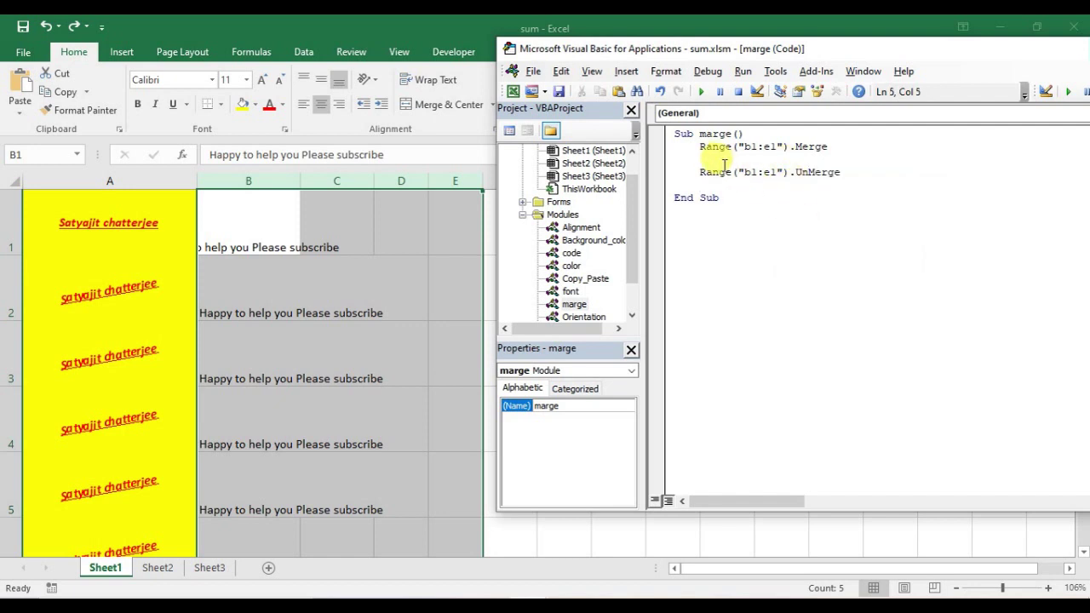
Step: Check the B1:E1 range in both statements and restore the Excel window size
drag(693, 146, 782, 147)
drag(700, 172, 782, 172)
click(852, 172)
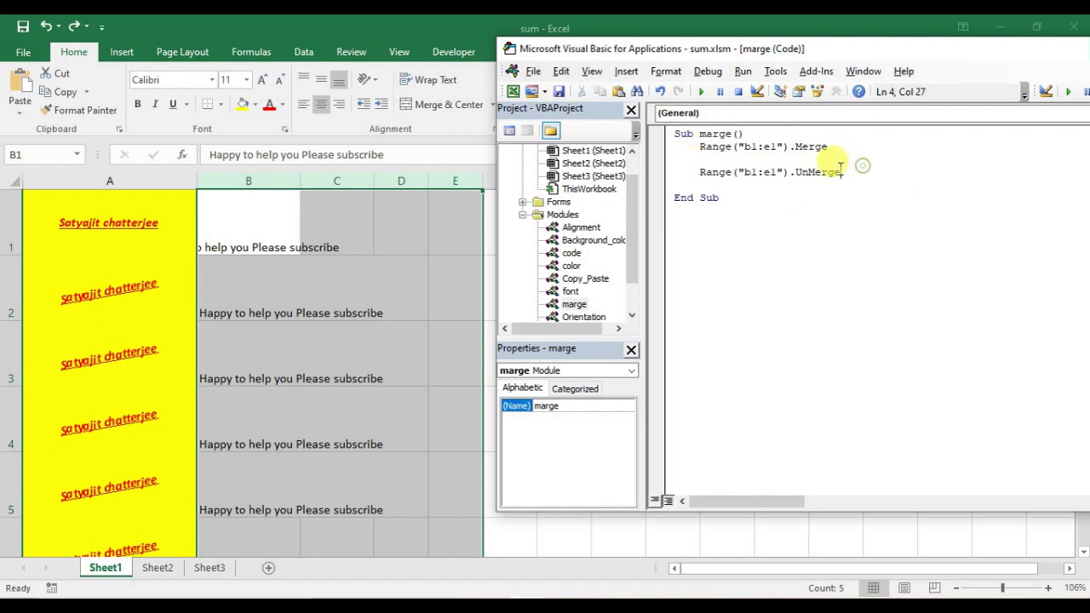
click(701, 147)
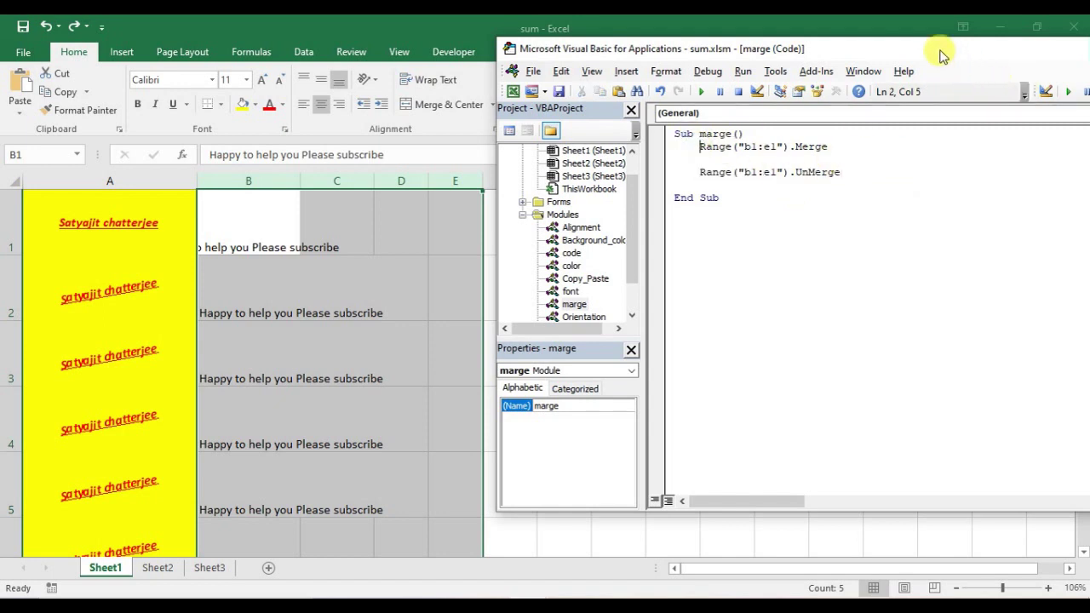
double_click(896, 34)
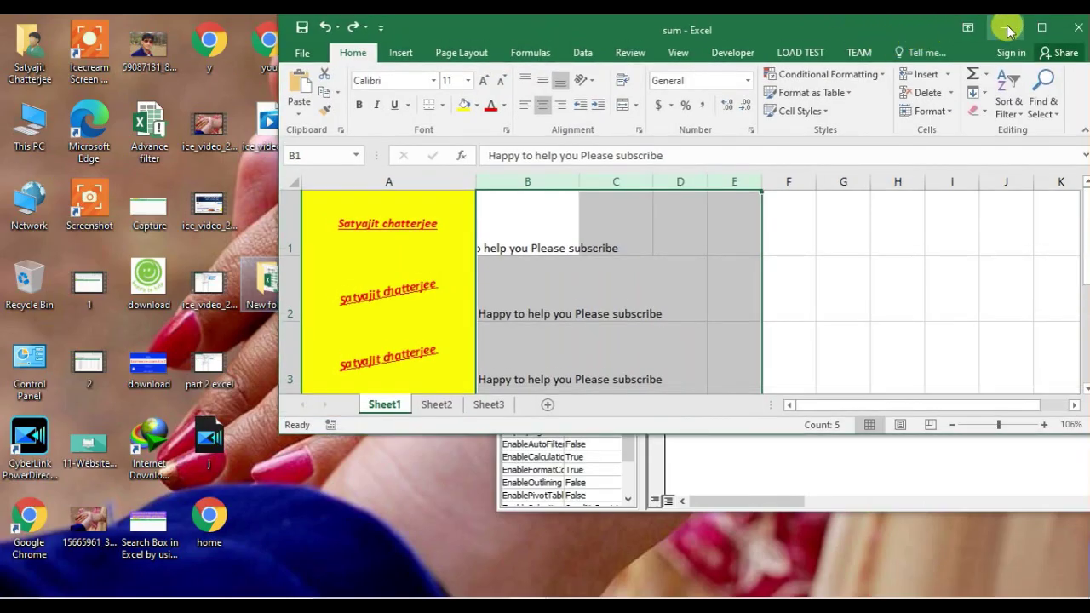
Step: Maximize Excel and bring the VBA editor back beside the sheet
click(1037, 31)
key(alt+F11)
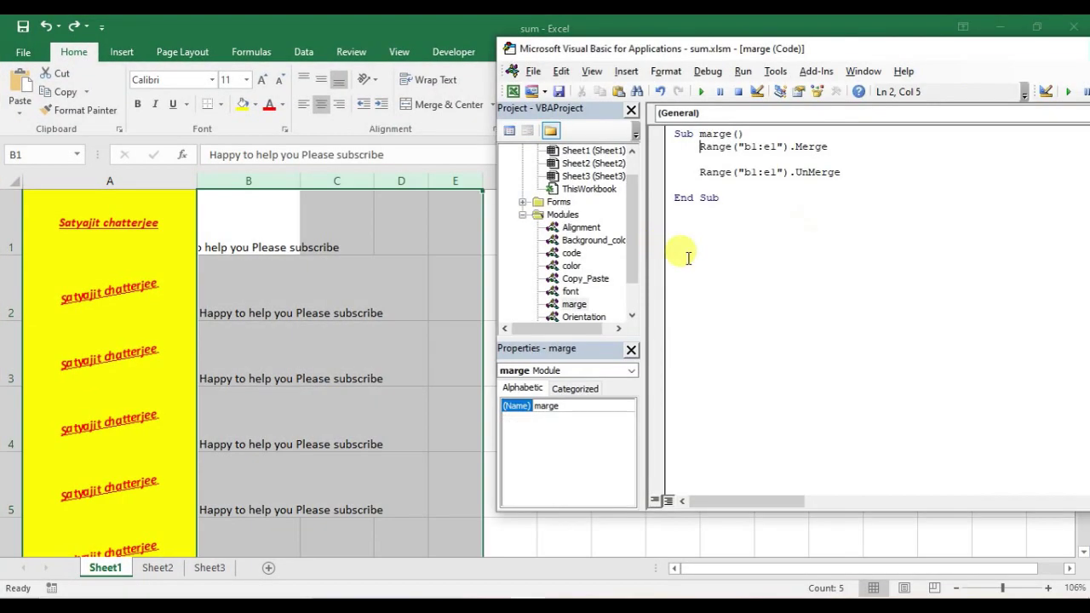
drag(857, 48, 797, 41)
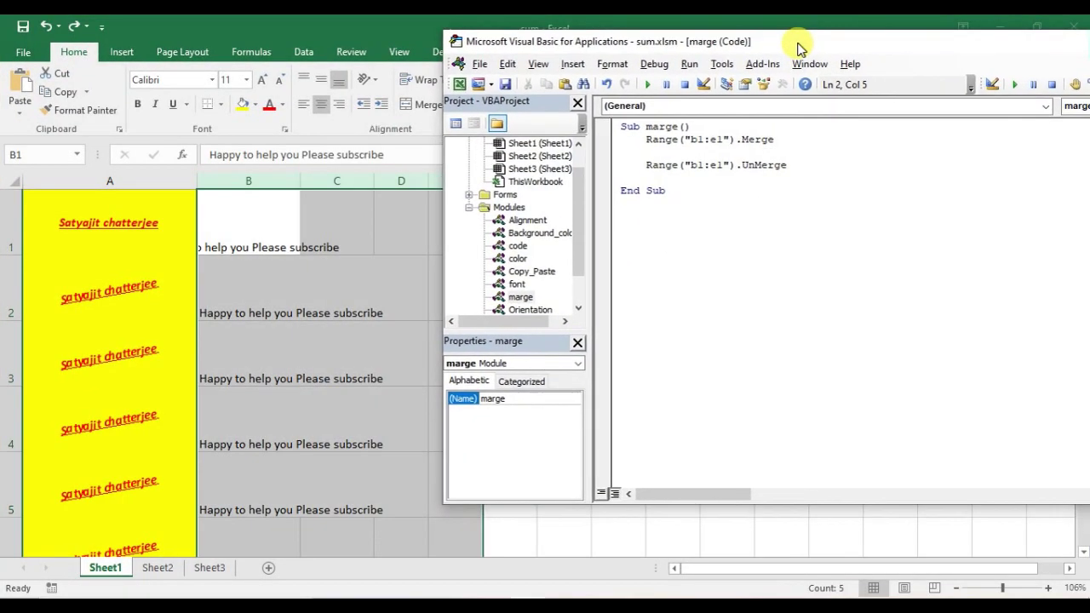
Step: Step through marge to merge and then unmerge B1:E1, then run it again
click(1085, 86)
click(1085, 86)
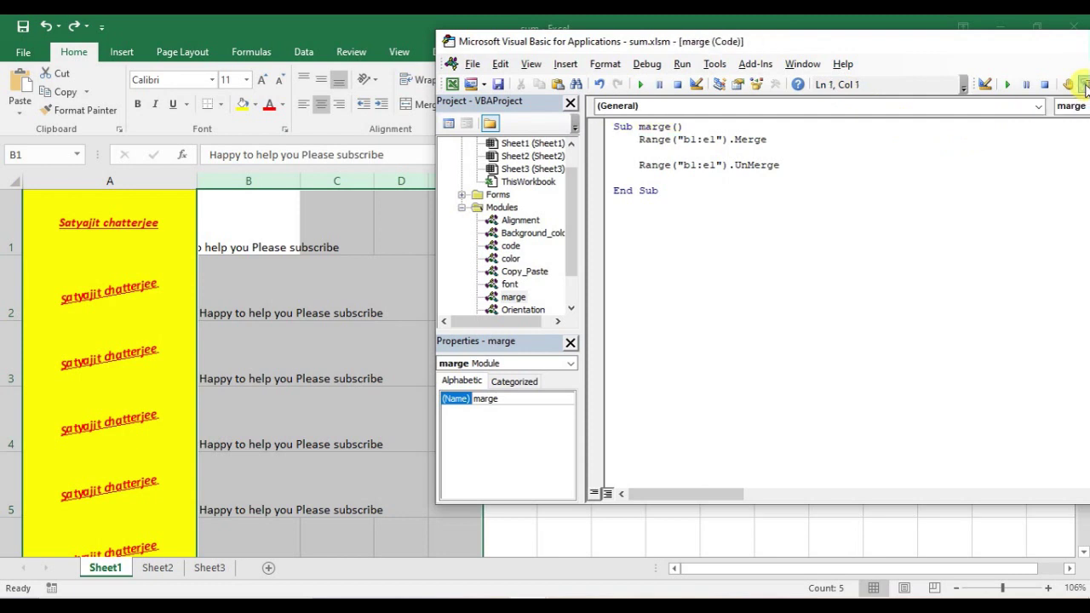
click(1085, 86)
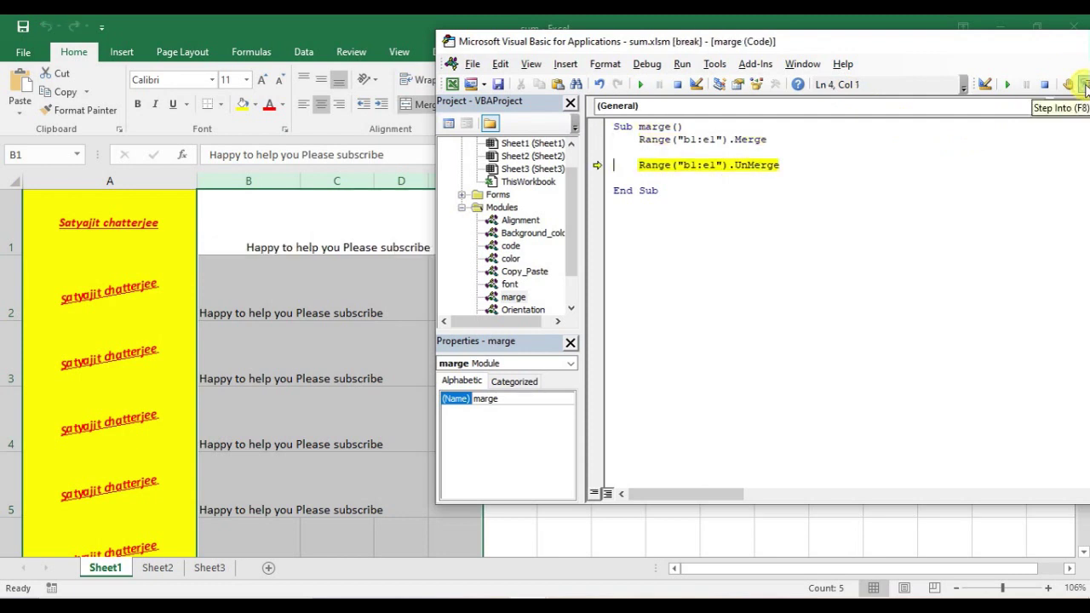
click(1085, 85)
click(1085, 85)
click(1085, 85)
click(1085, 86)
click(1085, 85)
click(1085, 85)
click(1085, 86)
click(1085, 85)
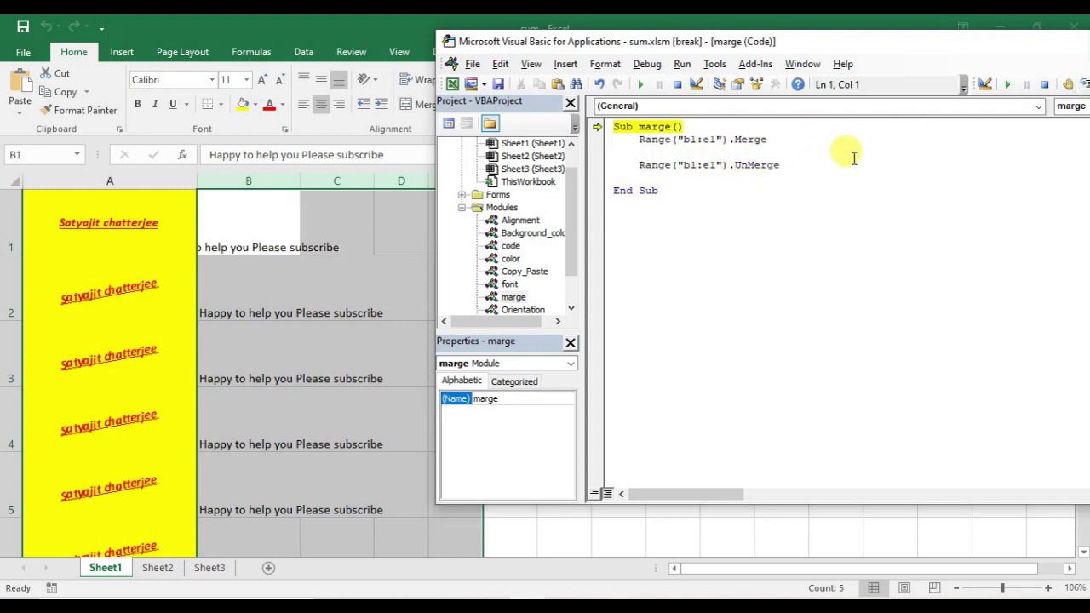
key(ctrl+End)
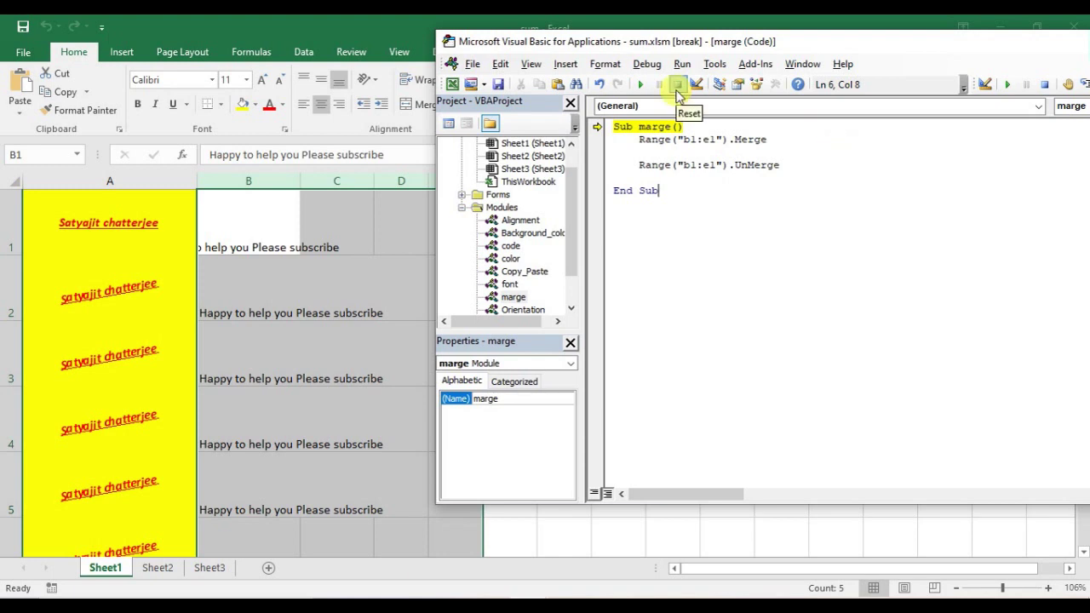
Step: Reset the paused marge macro and select the warp_text module in the Project Explorer
click(679, 86)
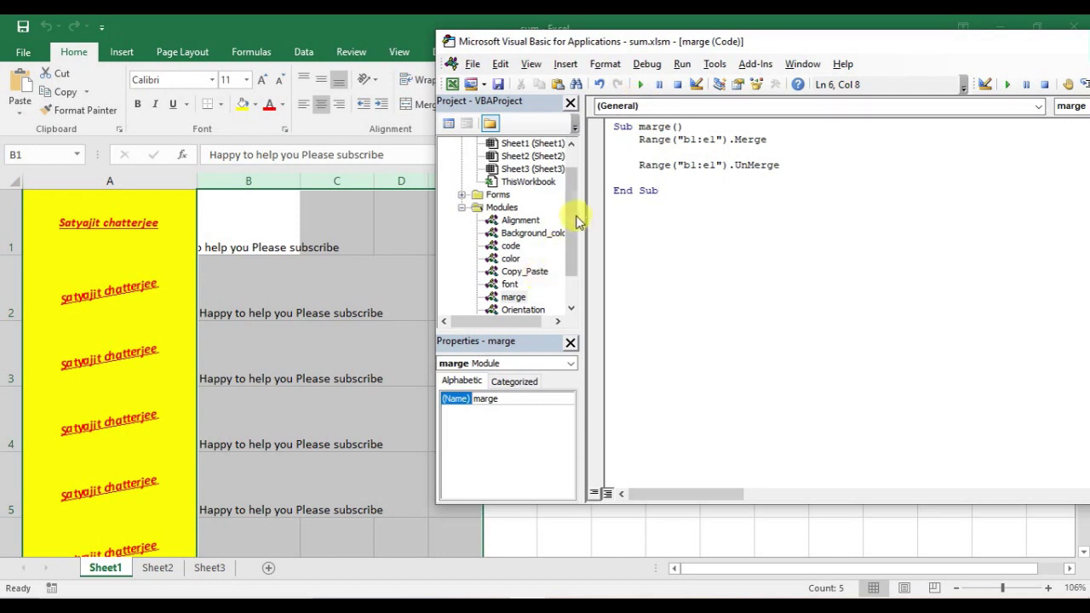
drag(576, 219, 568, 256)
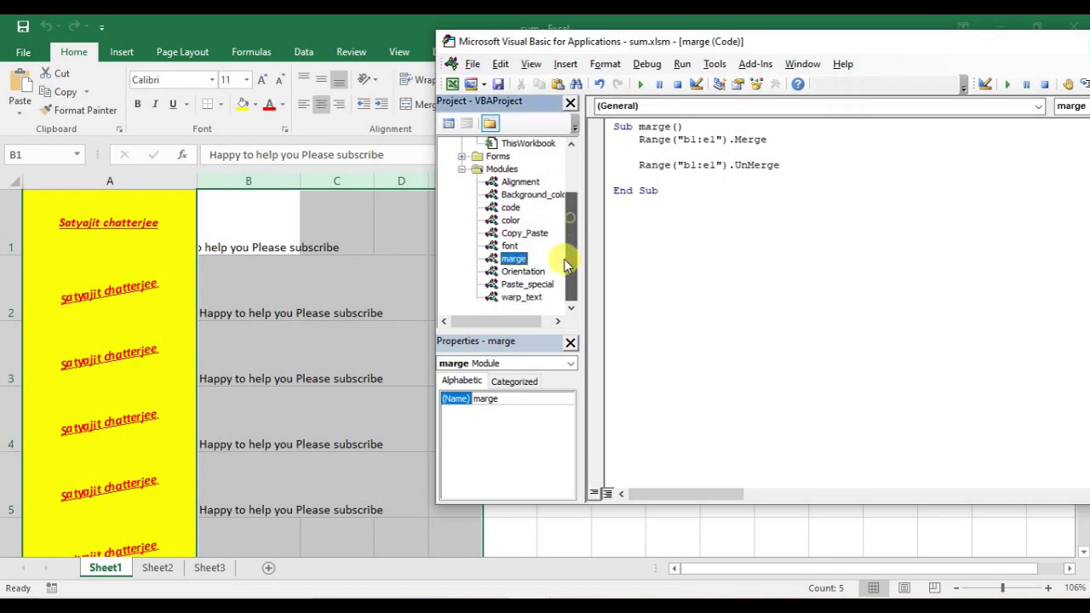
click(521, 297)
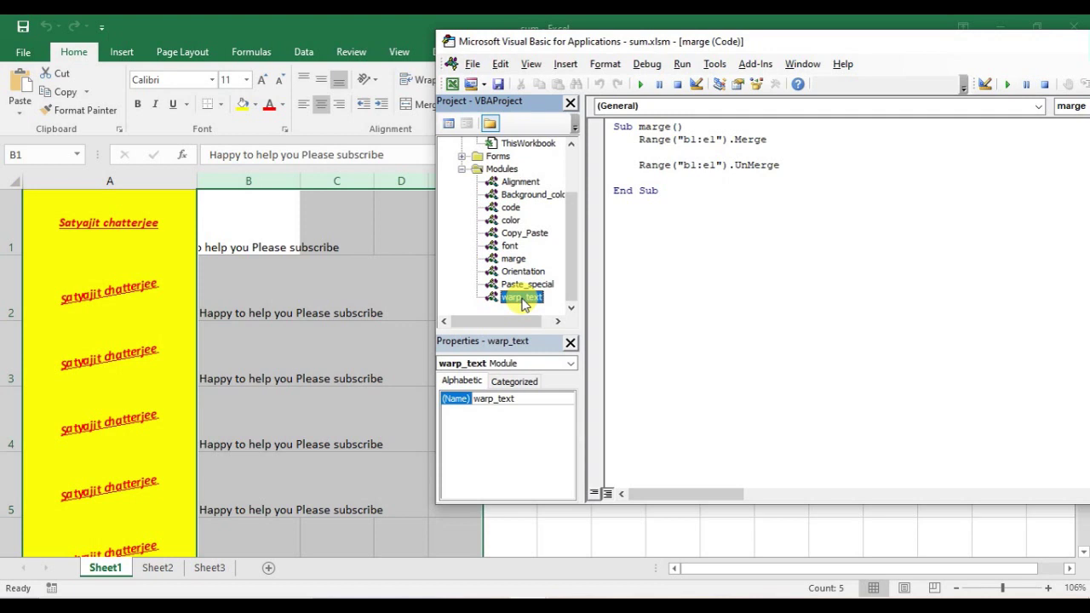
Step: Insert a new module, rename it from Module1 to Remove_formets, and place the cursor in its code window
click(566, 63)
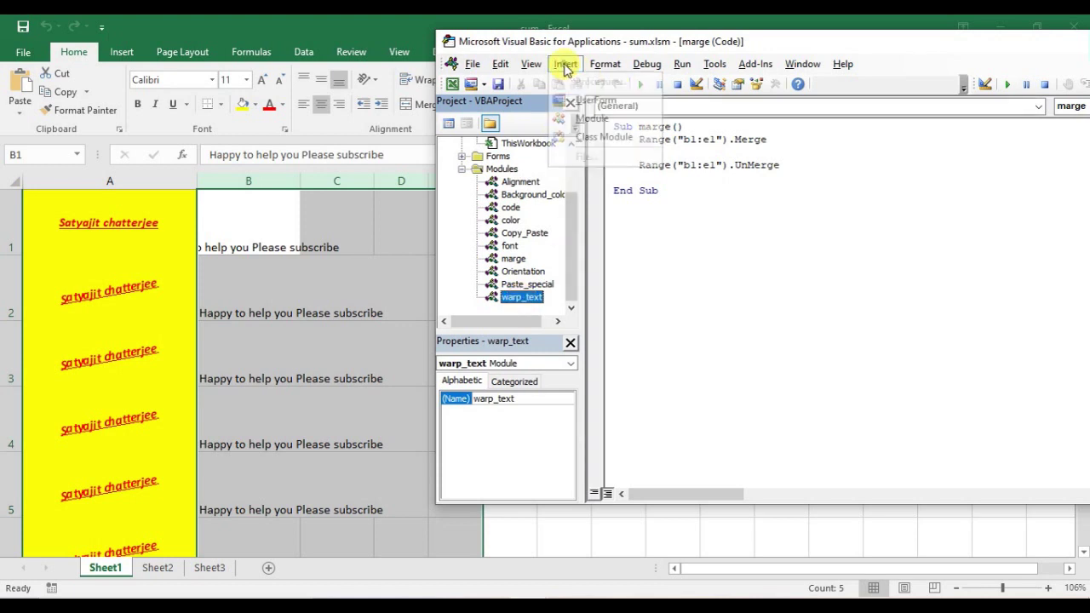
click(601, 121)
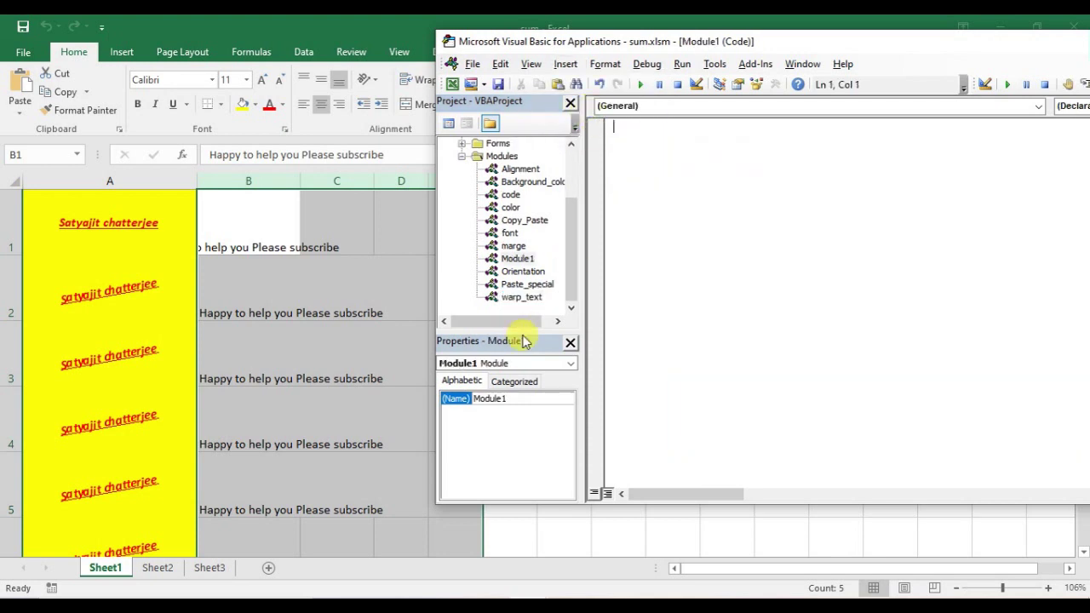
double_click(522, 398)
text(Remove)
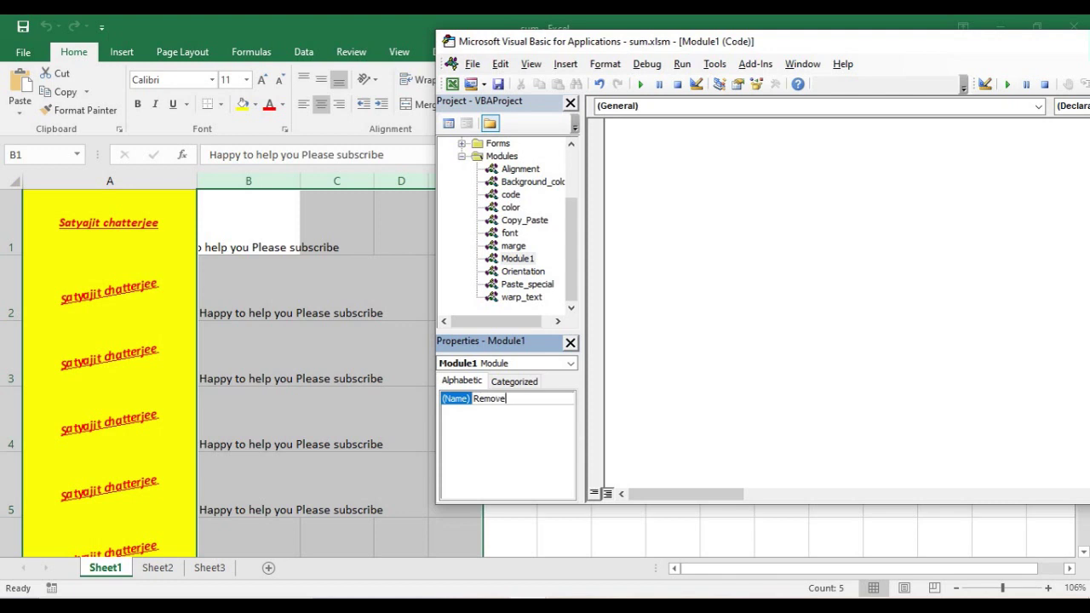
text(_)
text(for)
key(BackSpace)
key(BackSpace)
key(BackSpace)
key(BackSpace)
text(_)
text(formets)
key(Return)
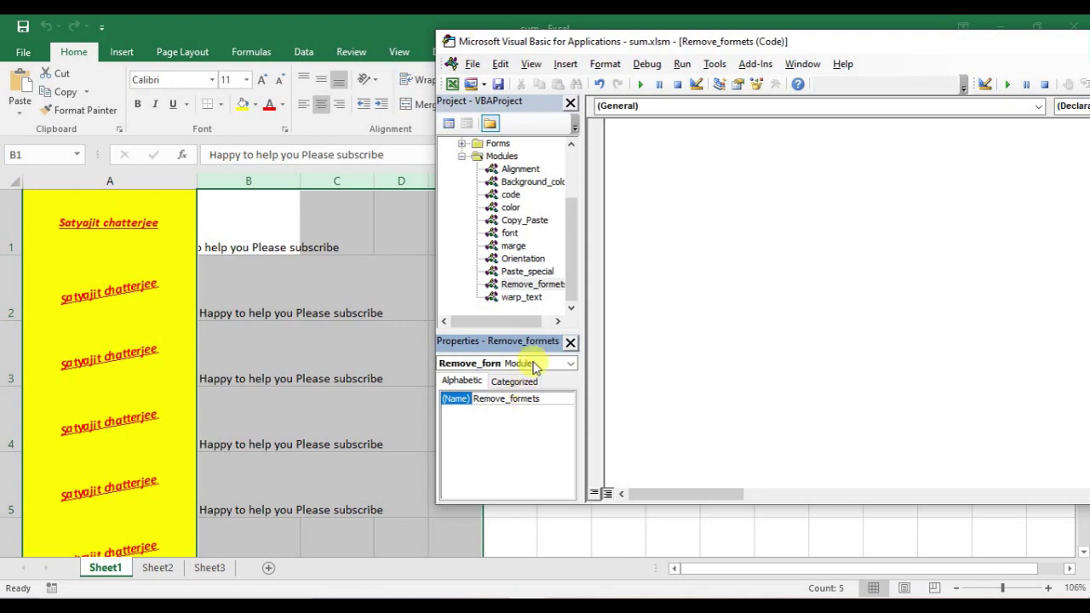
double_click(560, 288)
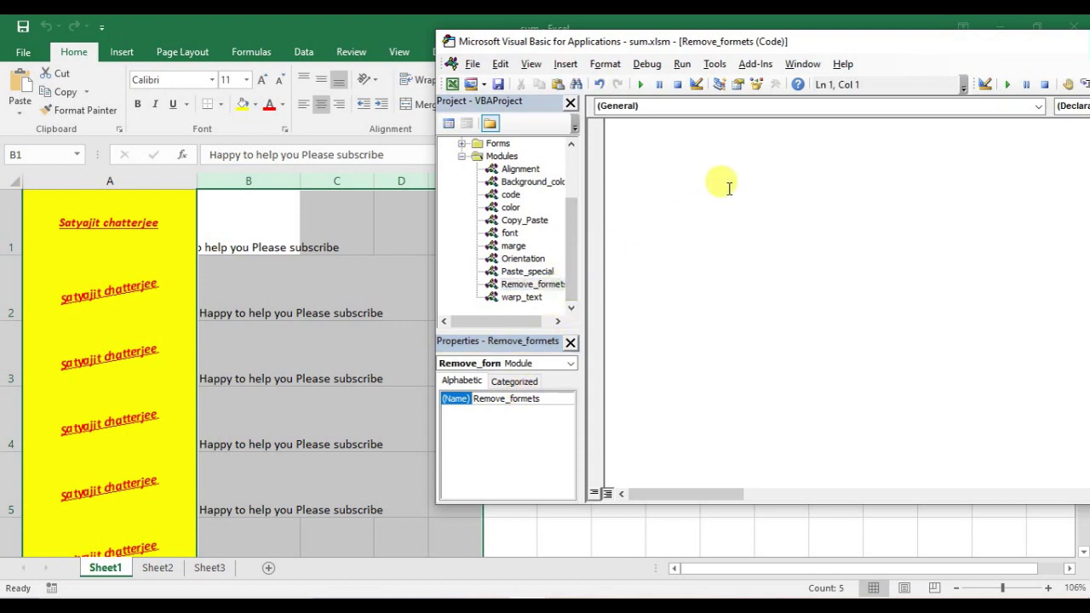
Step: Type an empty Sub remove() declaration in the Remove_formets code window
text(sub()
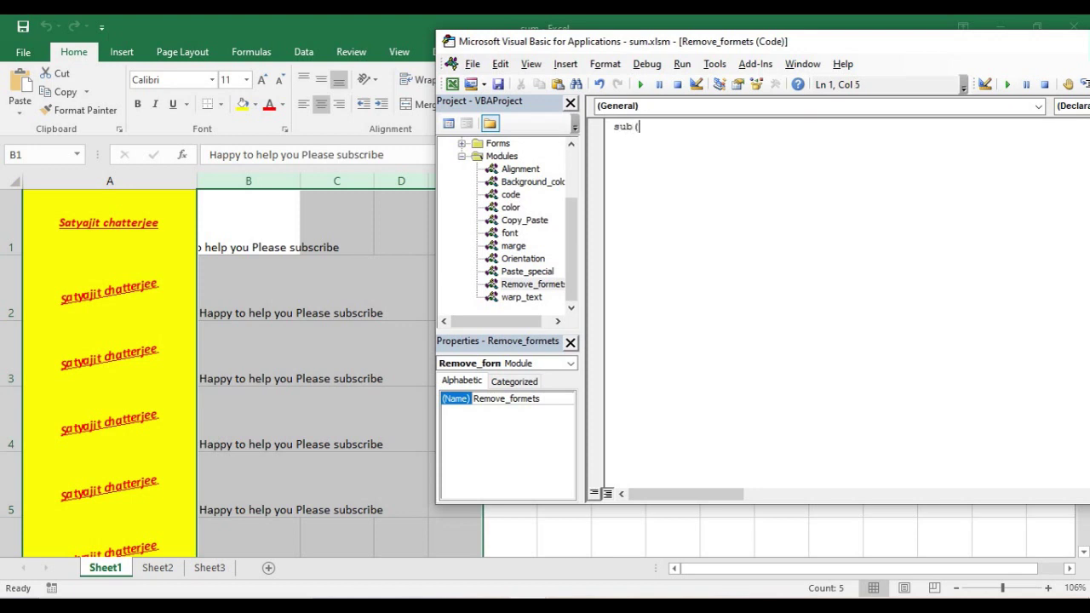
key(BackSpace)
text(remove()
key(Return)
key(Return)
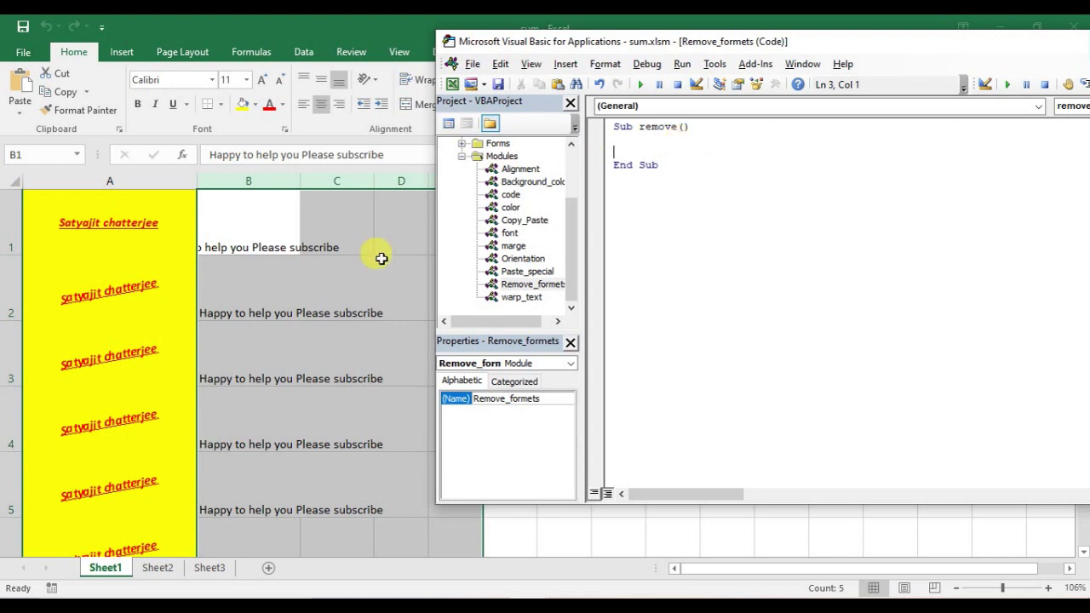
Step: Delete the contents of columns B and C on the sheet, then return to the macro code
click(411, 246)
drag(264, 181, 366, 179)
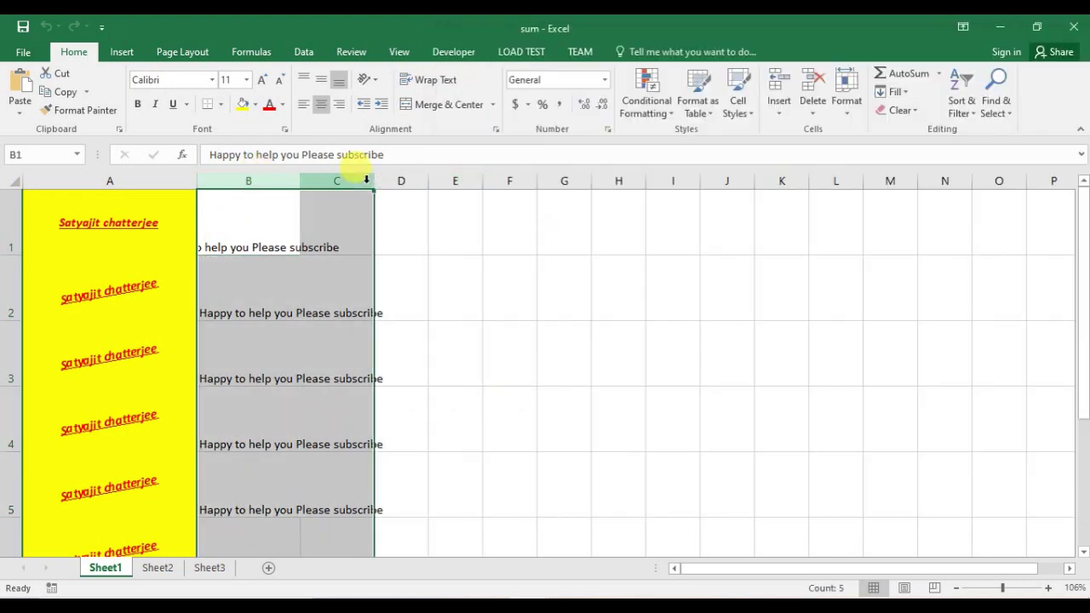
key(Delete)
click(265, 202)
click(100, 218)
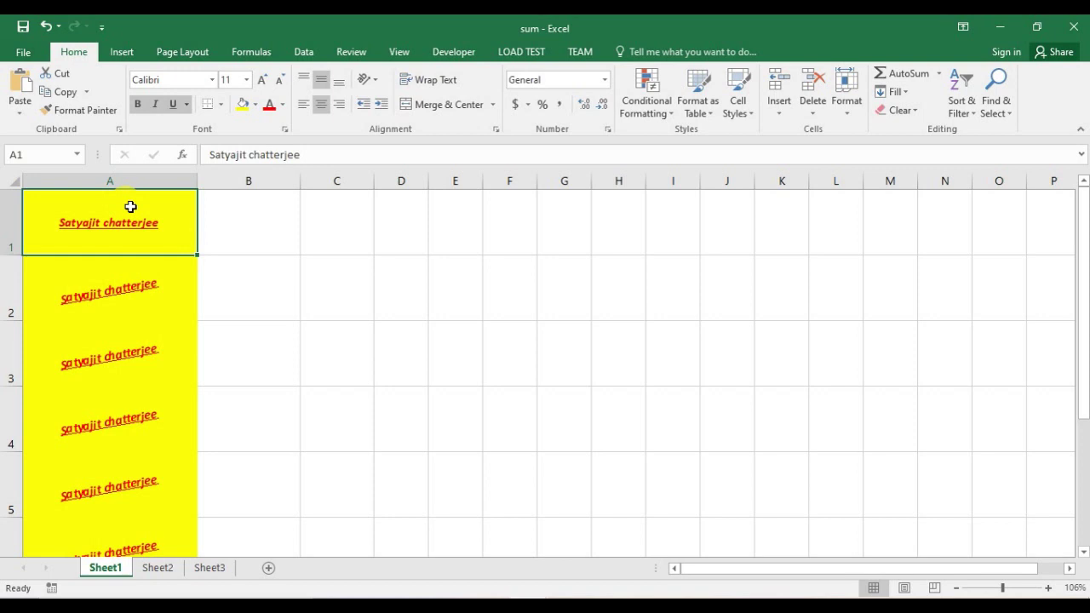
key(alt+F11)
click(654, 150)
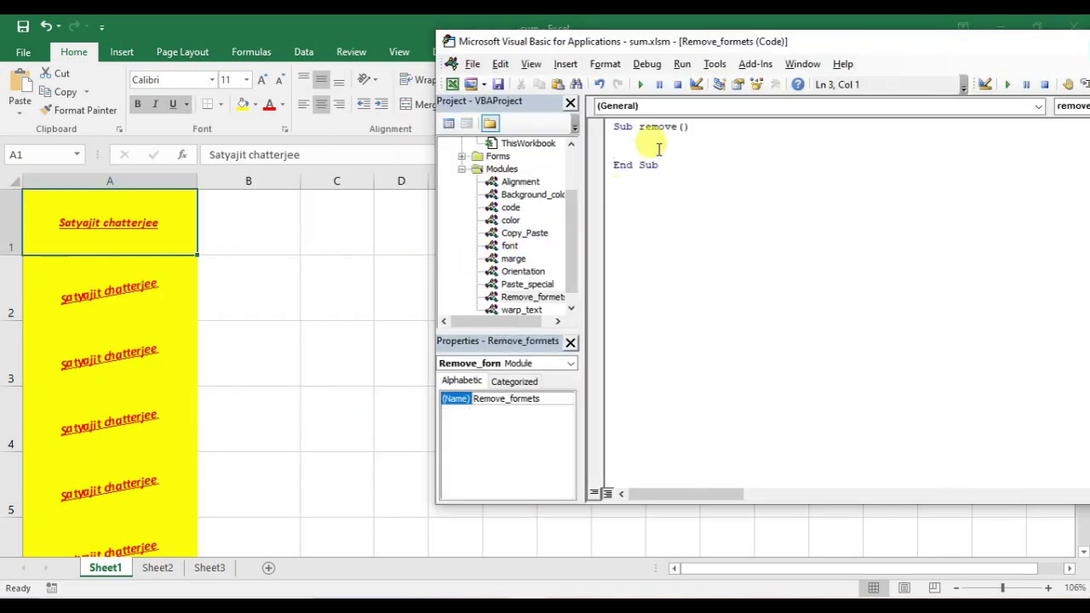
Step: Write Range("a1:a10").ClearFormats inside Sub remove()
click(654, 140)
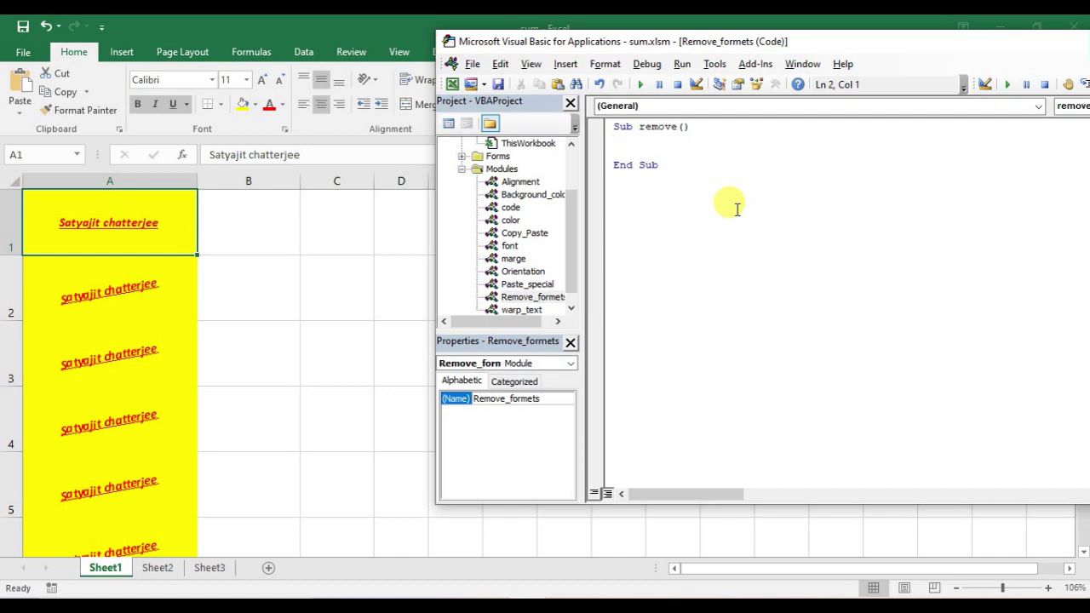
text(range()
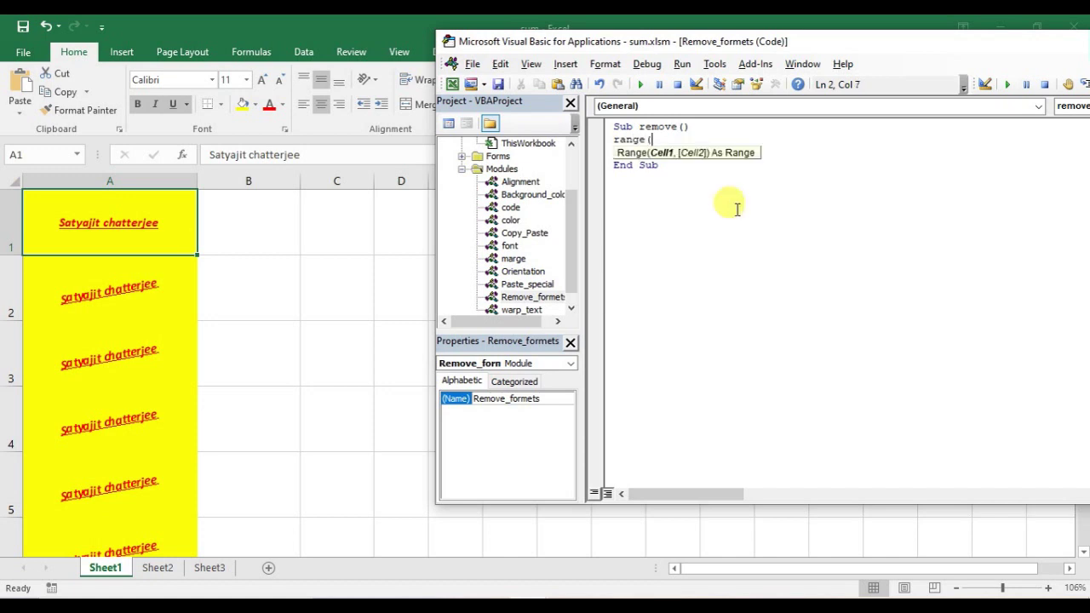
text("a1)
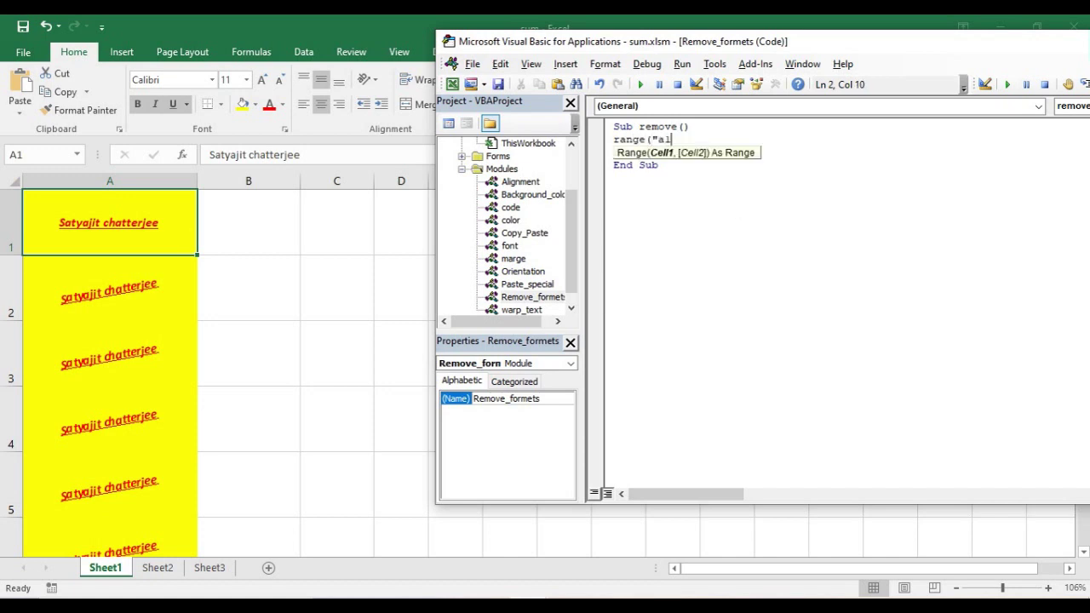
text("a10)
text(")
key(Left)
key(Left)
key(BackSpace)
text(:)
click(713, 139)
text().)
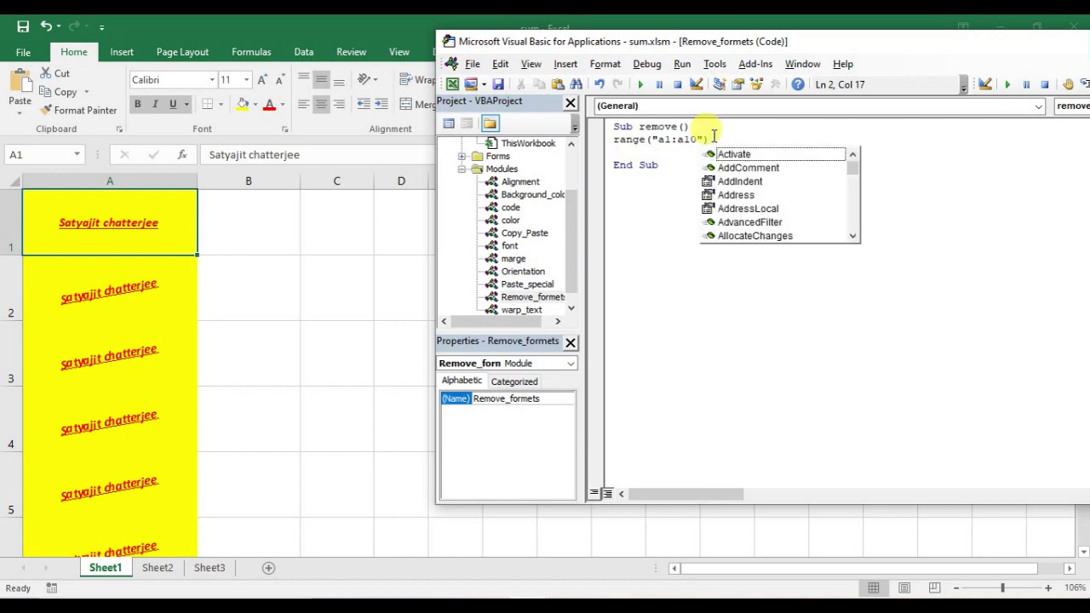
text(cl)
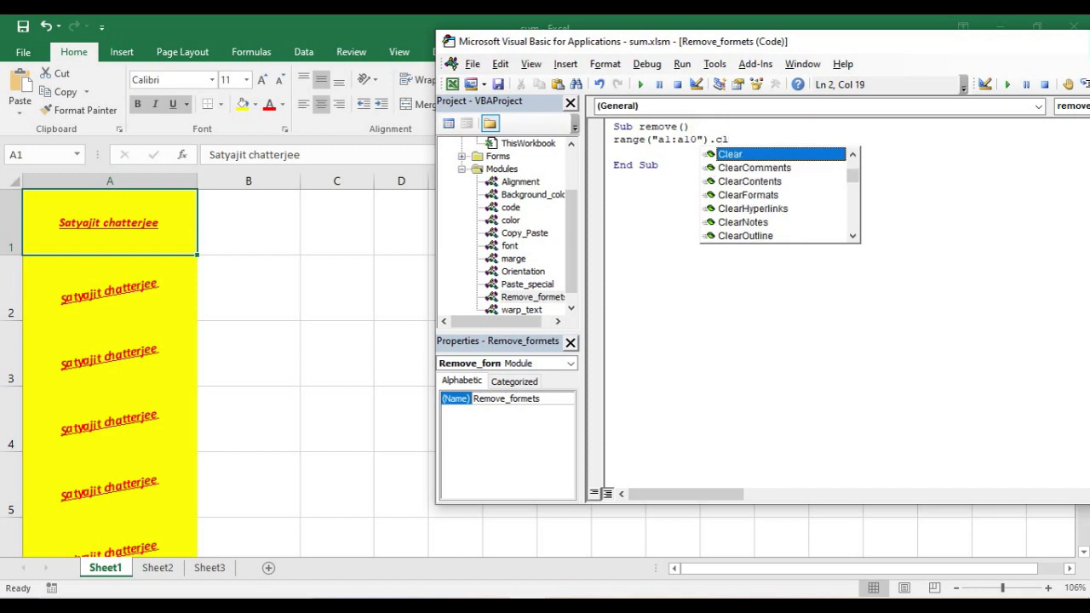
key(Down)
key(Down)
key(Return)
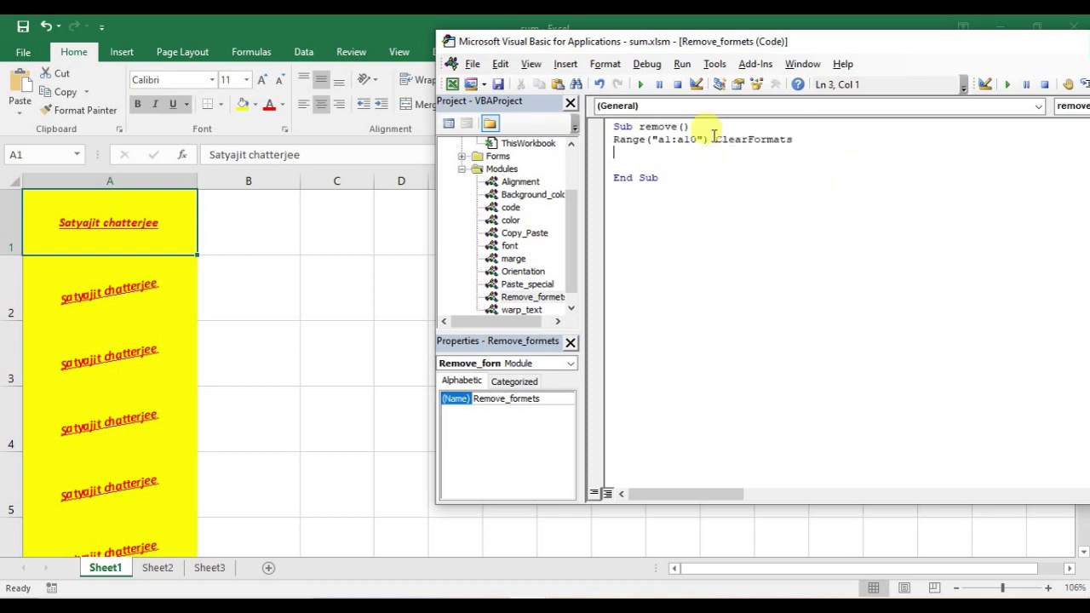
Step: Run the remove macro and view the sheet with column A's formatting stripped
drag(612, 139, 796, 139)
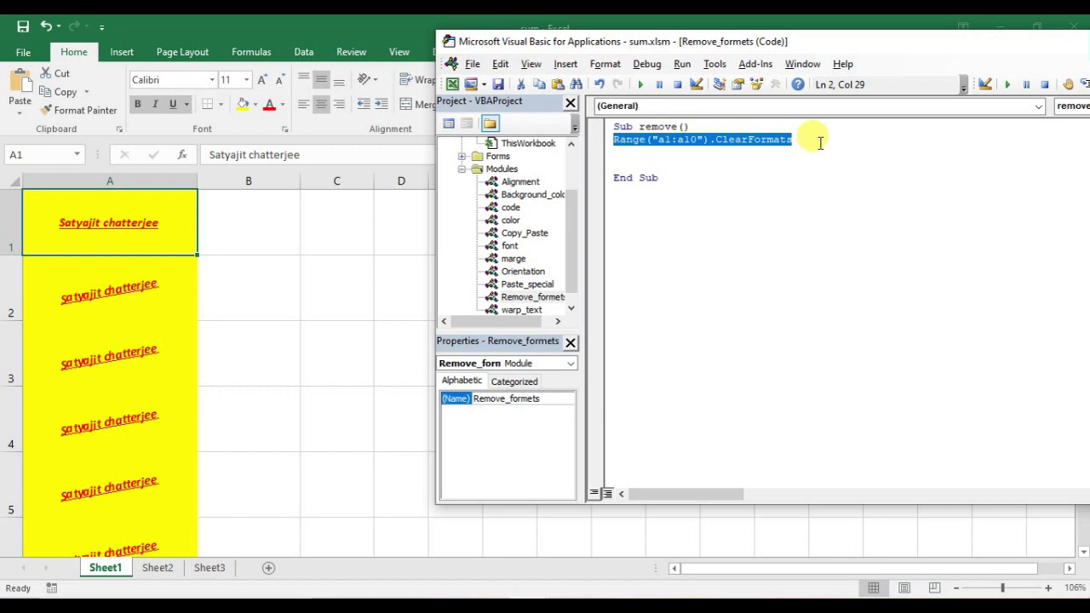
click(640, 84)
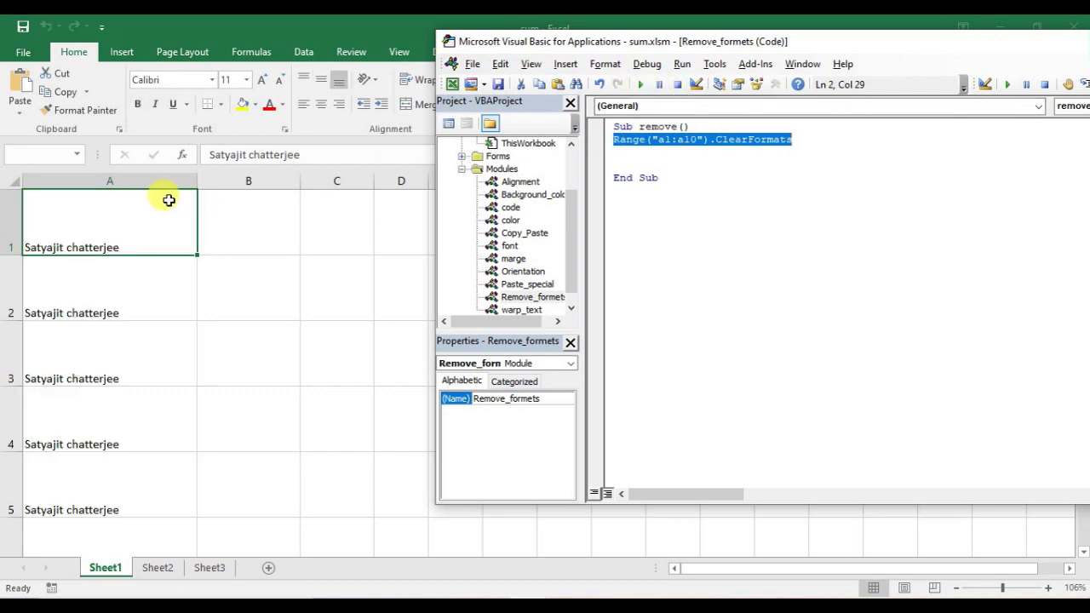
click(94, 222)
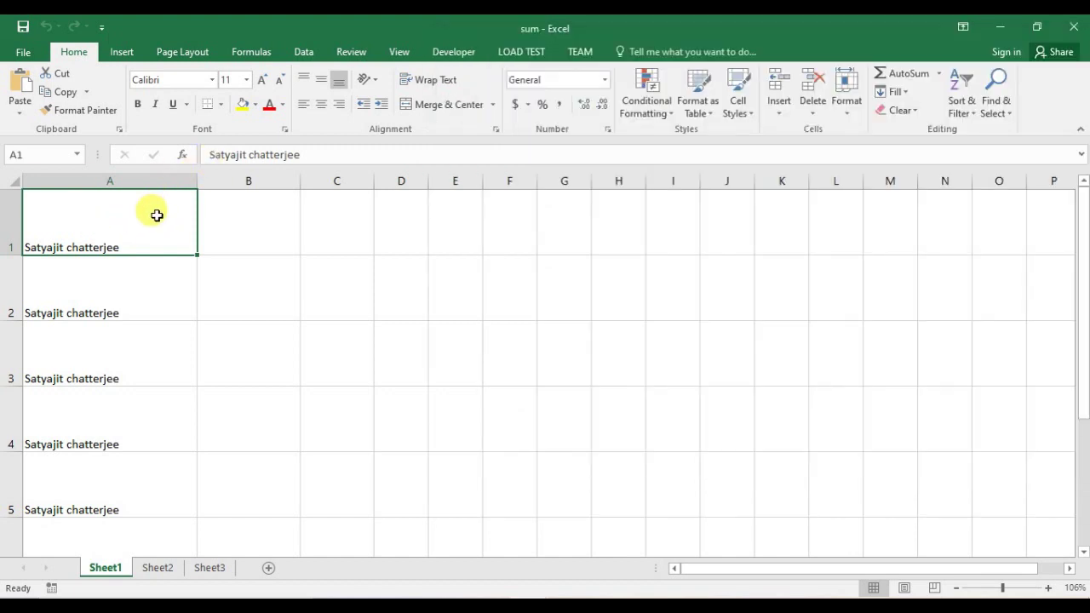
Step: Select A1:A10 and underline the names in column A
mouse_move(117, 208)
mouse_down()
mouse_move(105, 511)
mouse_move(109, 467)
mouse_up()
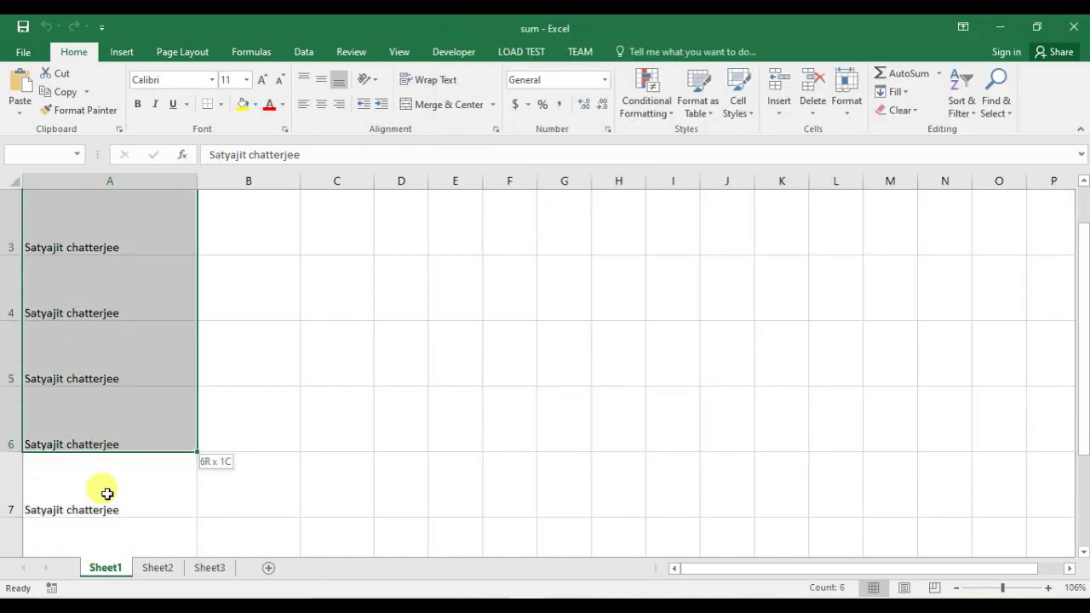
drag(109, 467, 109, 464)
scroll(109, 377, up, 2)
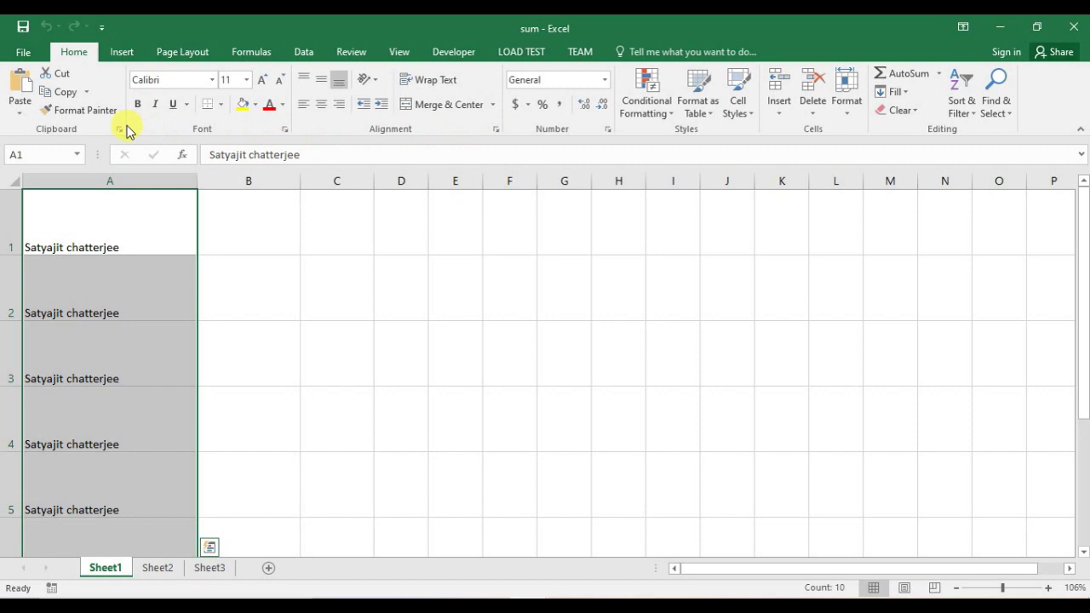
click(102, 110)
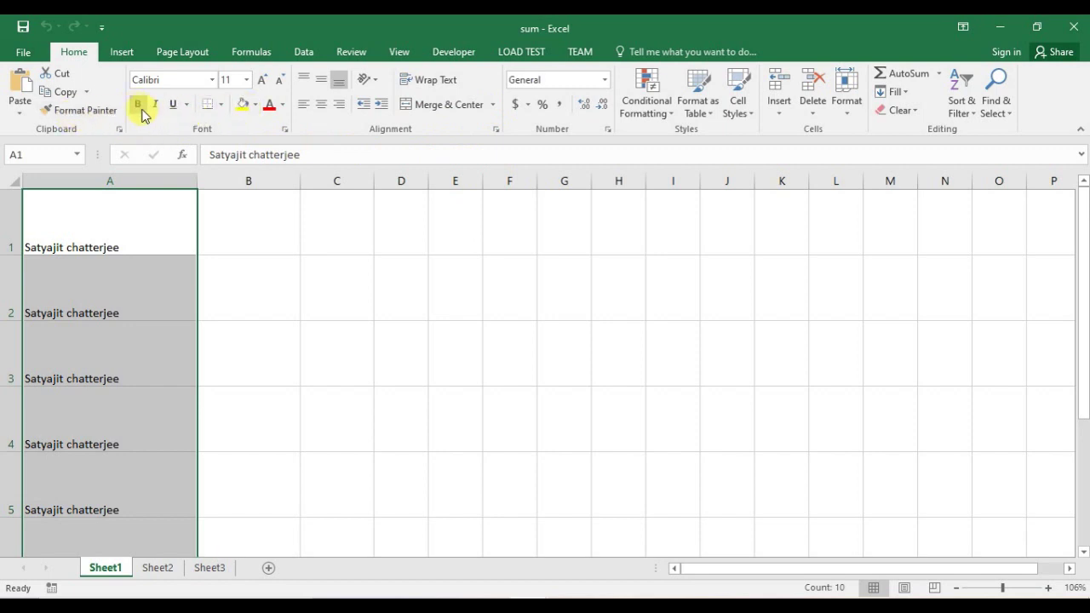
click(173, 109)
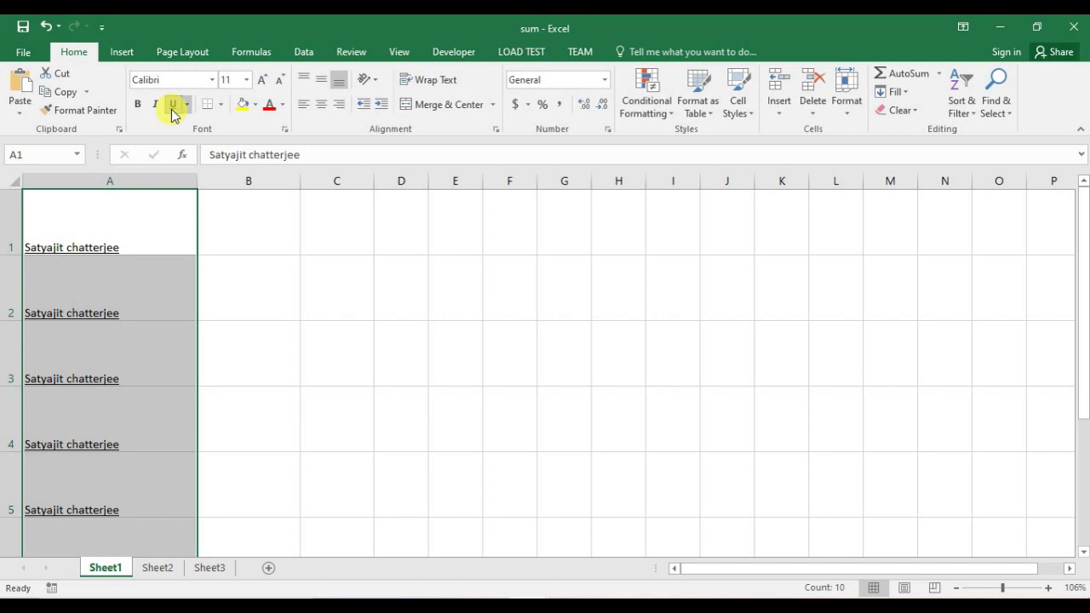
Step: Clear all the names from column A
click(304, 52)
click(226, 235)
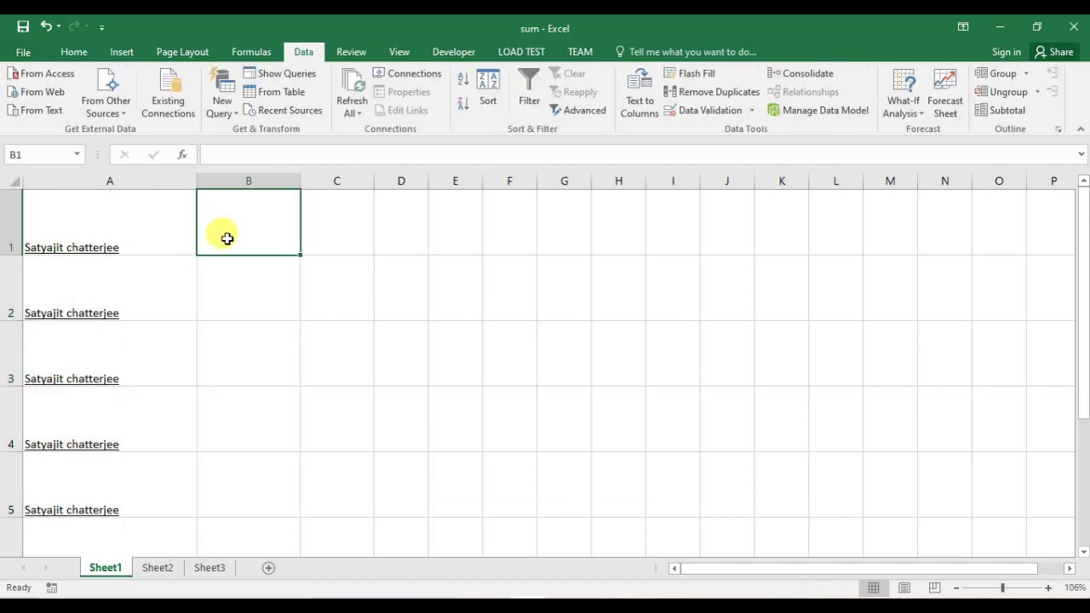
click(128, 231)
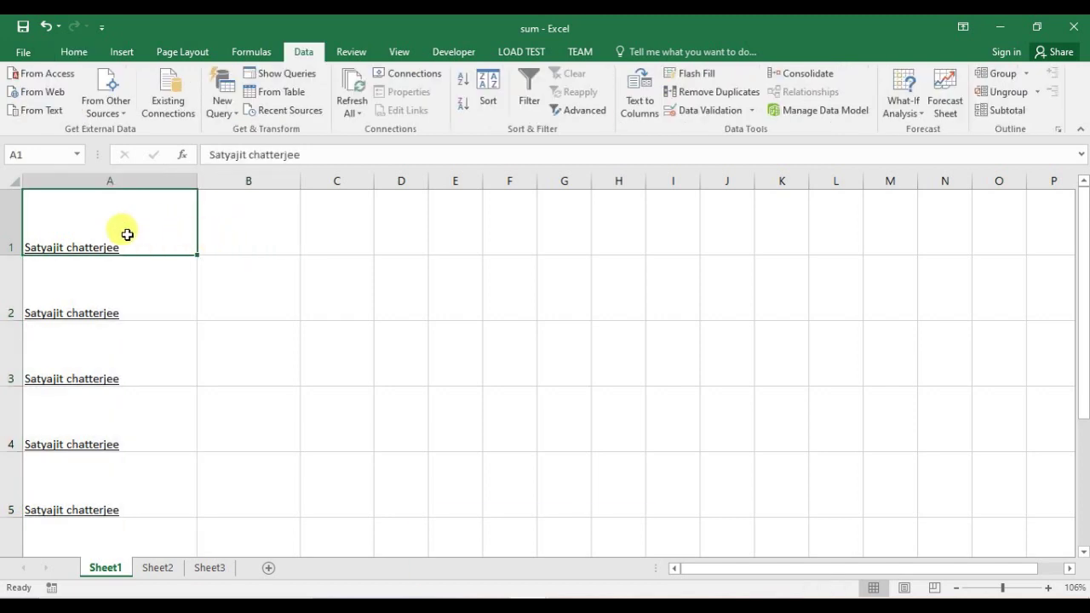
click(114, 176)
key(Delete)
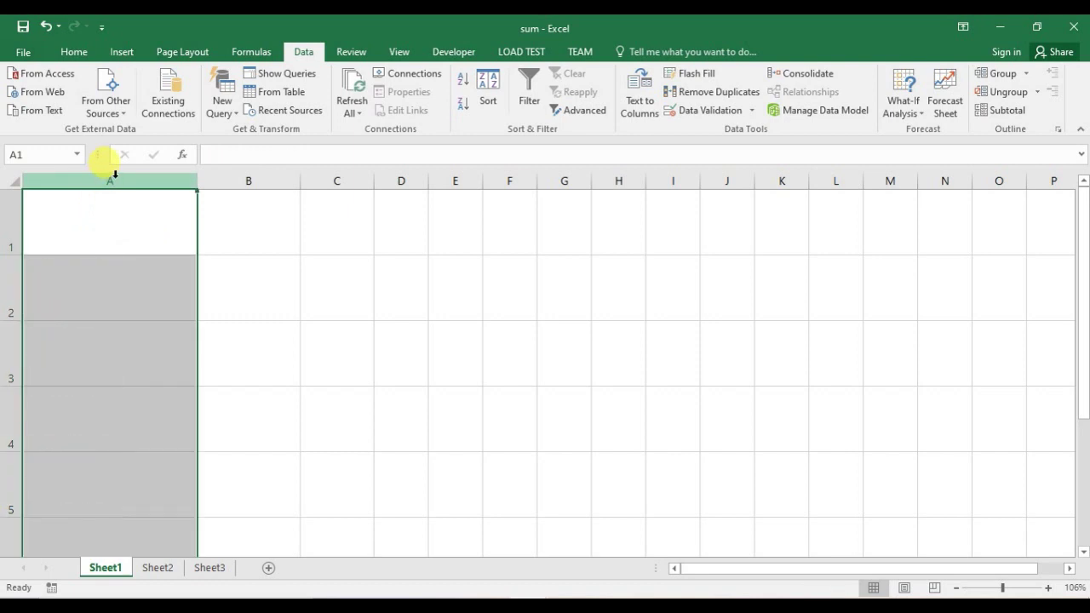
click(88, 214)
double_click(89, 217)
text(www)
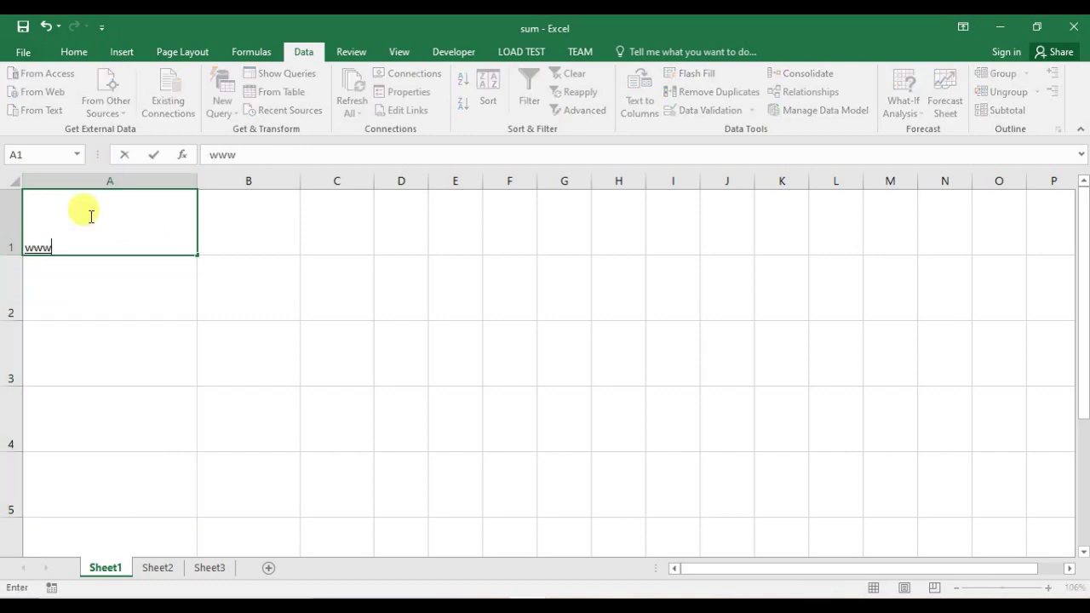
text(.go)
key(BackSpace)
key(BackSpace)
text(oogle.c)
text(om)
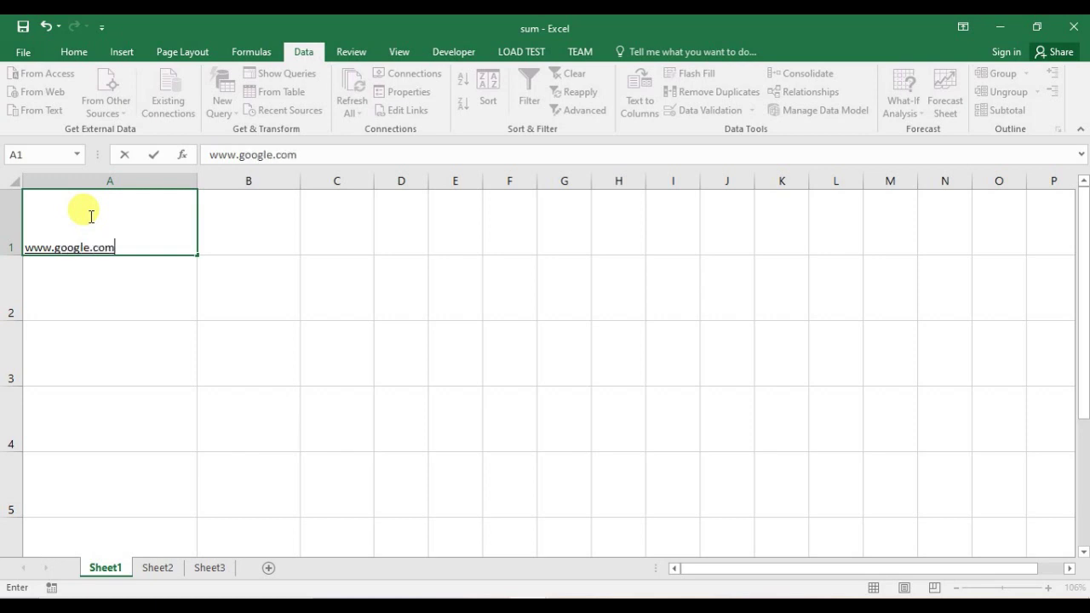
key(Return)
click(89, 216)
key(ctrl+c)
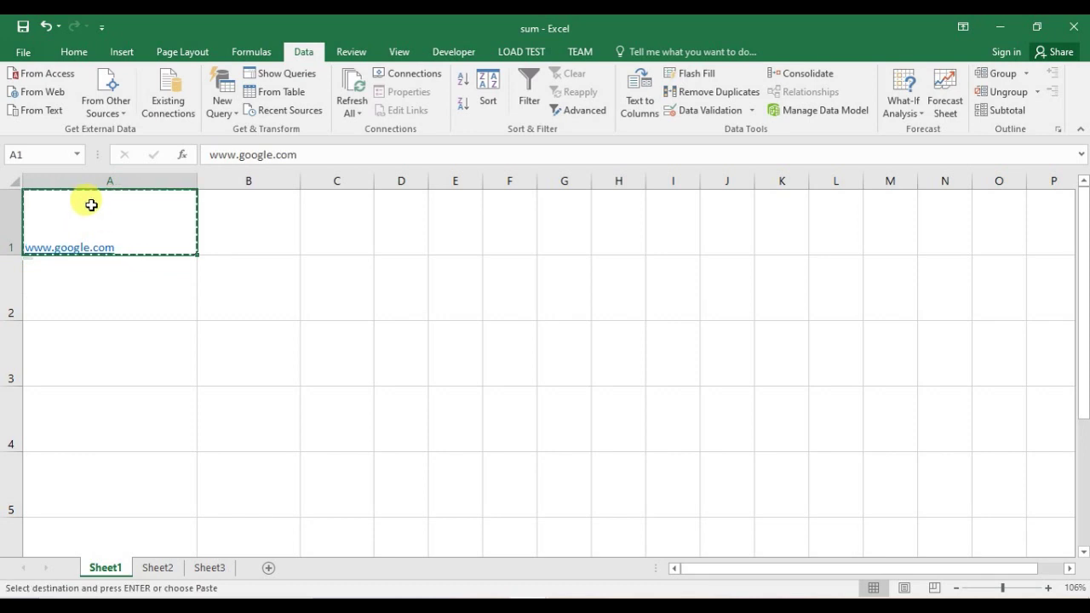
drag(89, 281, 71, 551)
click(70, 551)
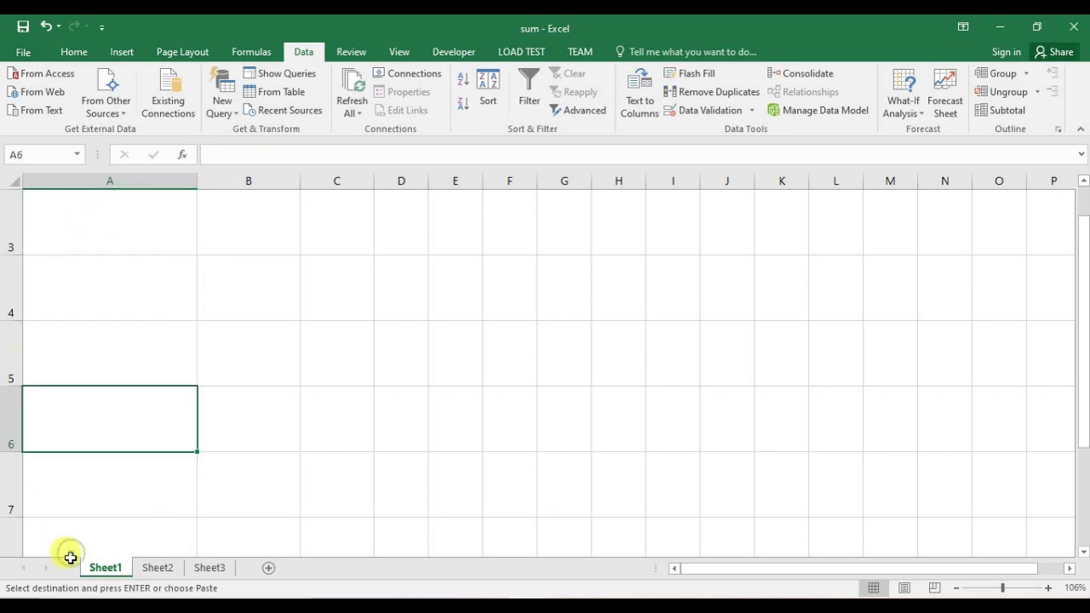
scroll(285, 426, up, 1)
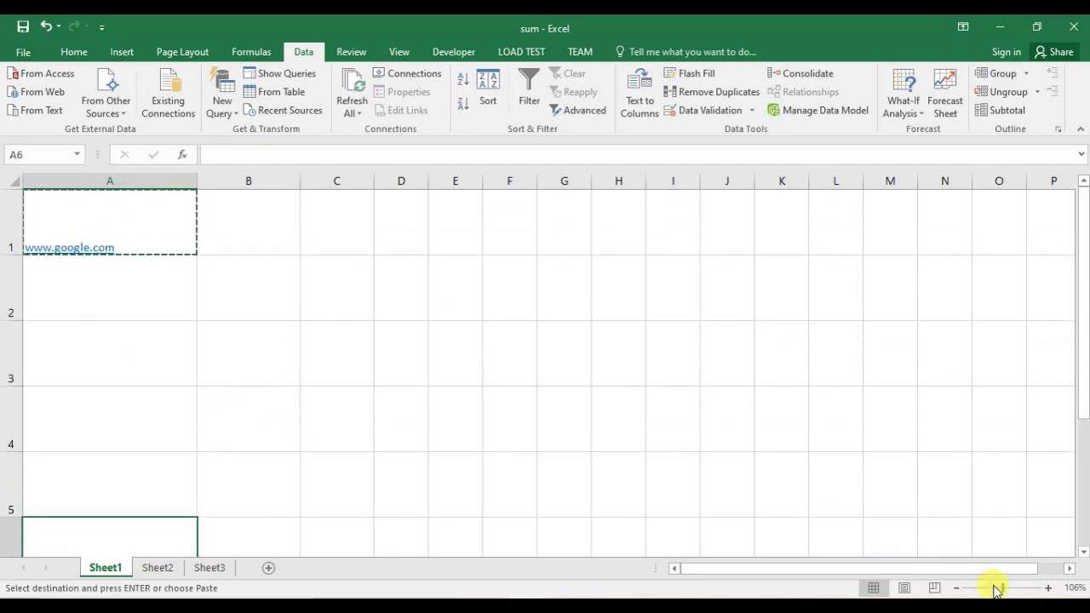
drag(1002, 588, 997, 587)
scroll(87, 202, up, 1)
click(86, 226)
mouse_move(93, 280)
mouse_down()
mouse_move(92, 494)
mouse_move(91, 460)
mouse_up()
key(Return)
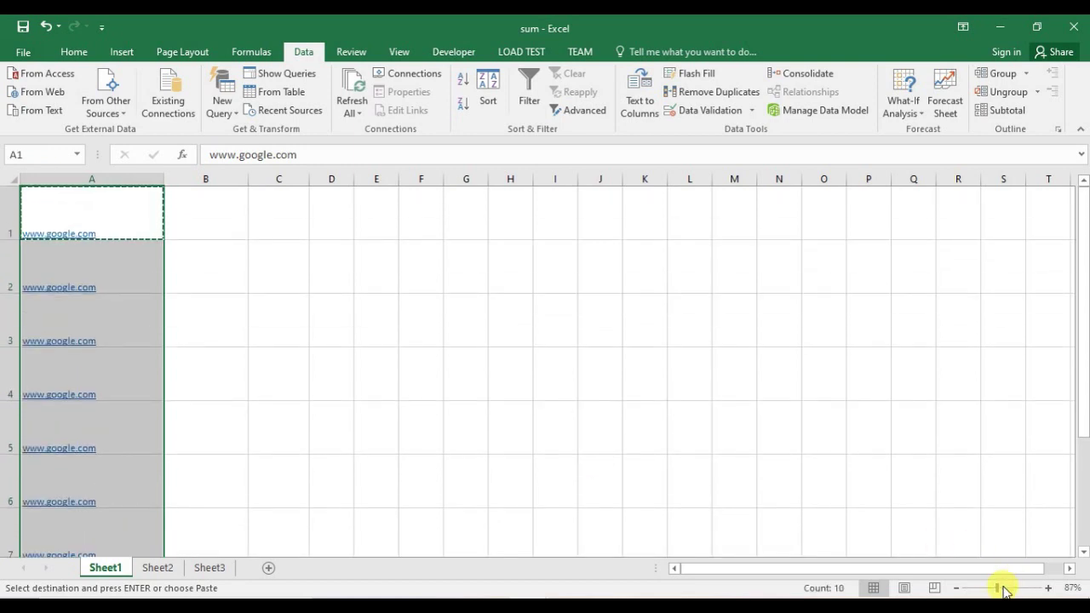
Step: Zoom the sheet back in, cancel copy mode, and return to the remove macro in the VBA editor
drag(997, 586, 1003, 586)
click(315, 243)
key(Escape)
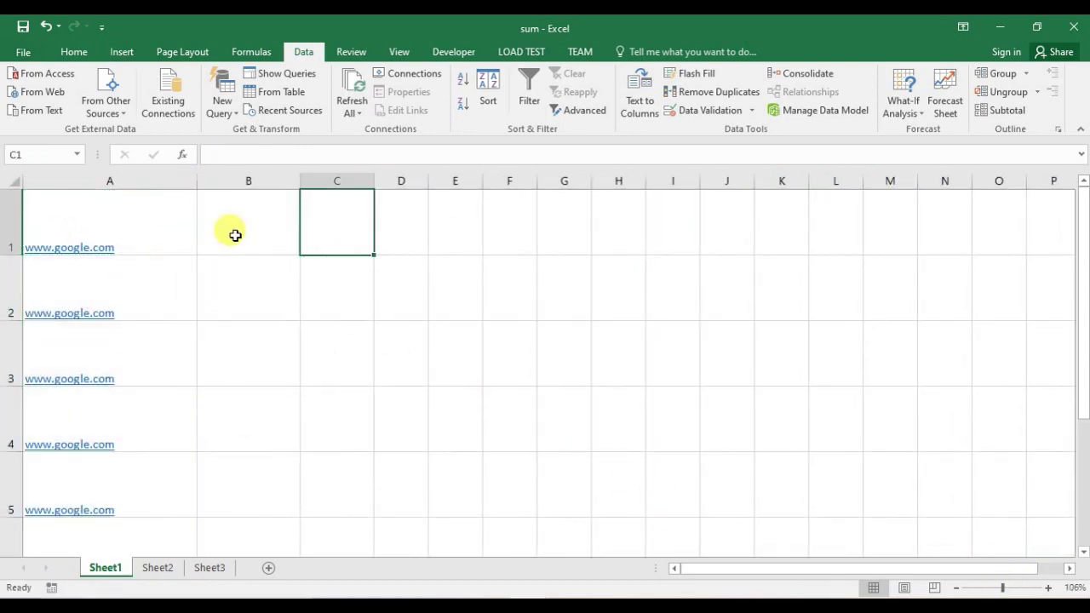
key(alt+F11)
click(701, 158)
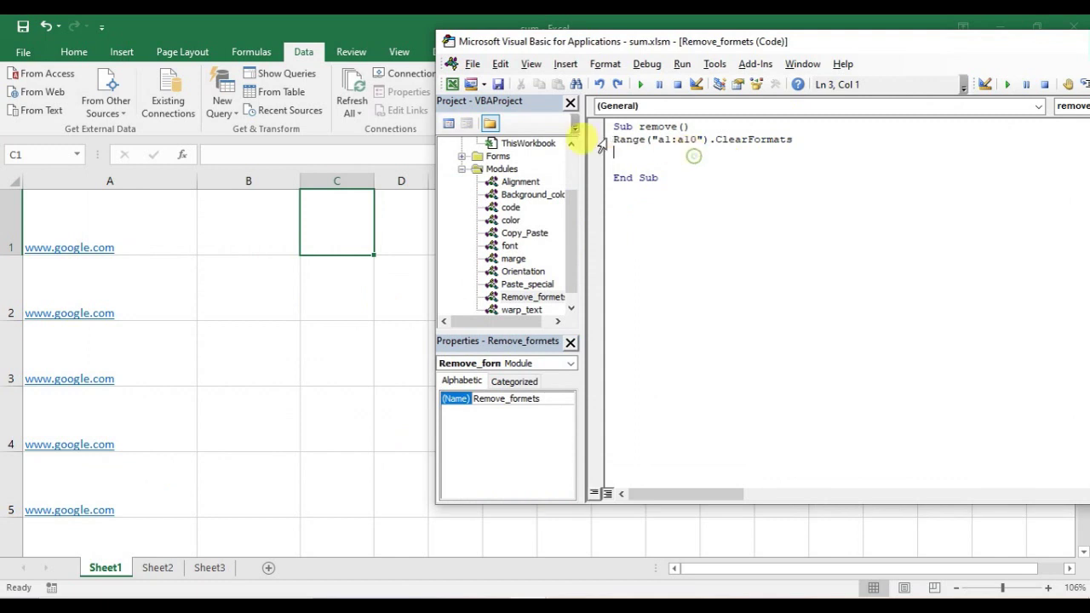
Step: Run Sub remove() and inspect A1 to confirm the links are now plain text
click(642, 85)
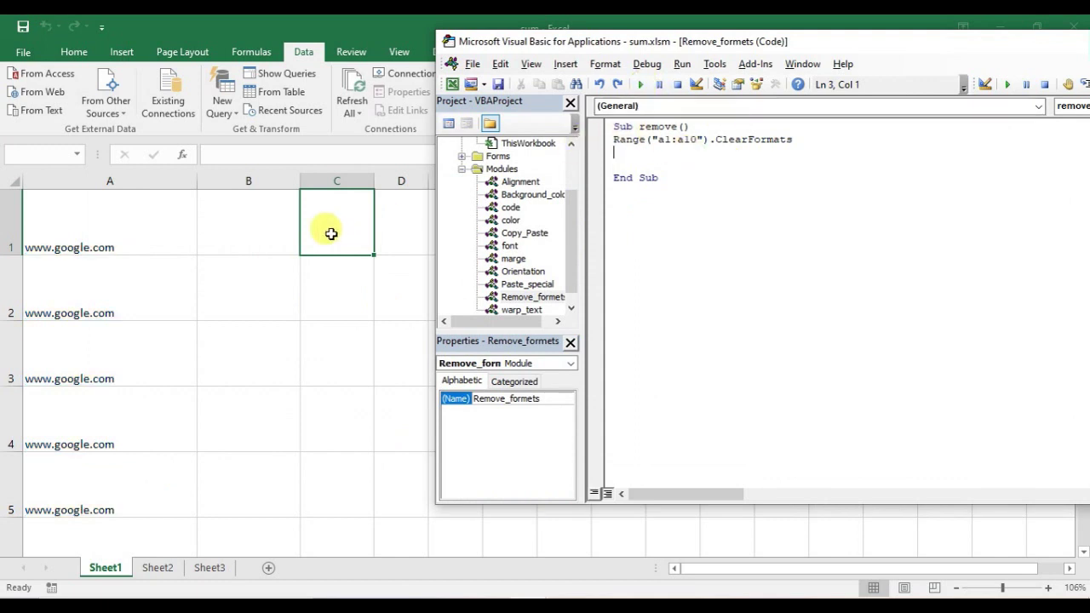
click(122, 233)
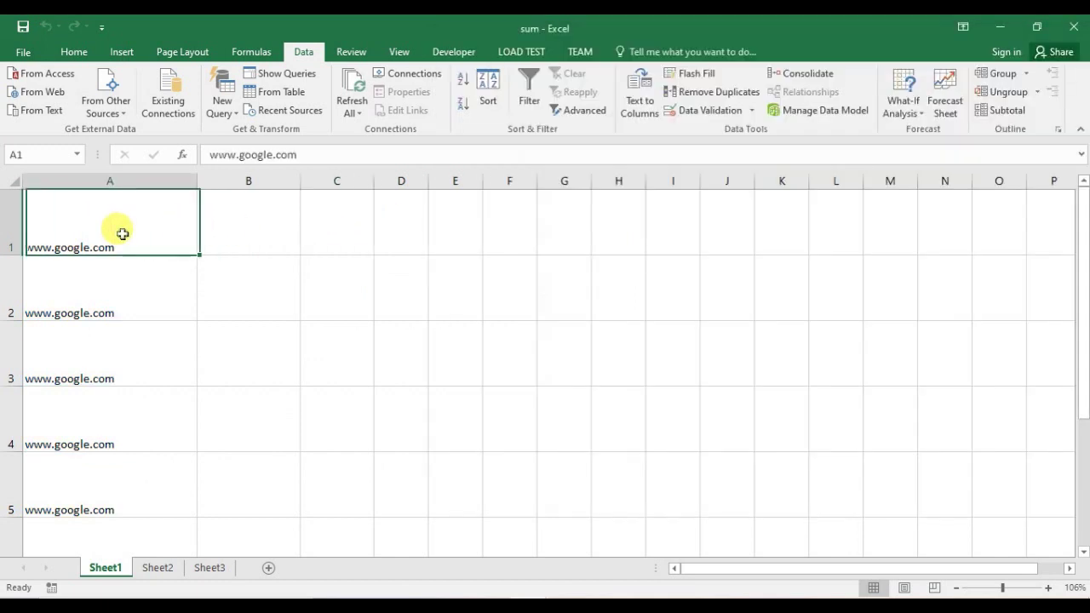
click(234, 233)
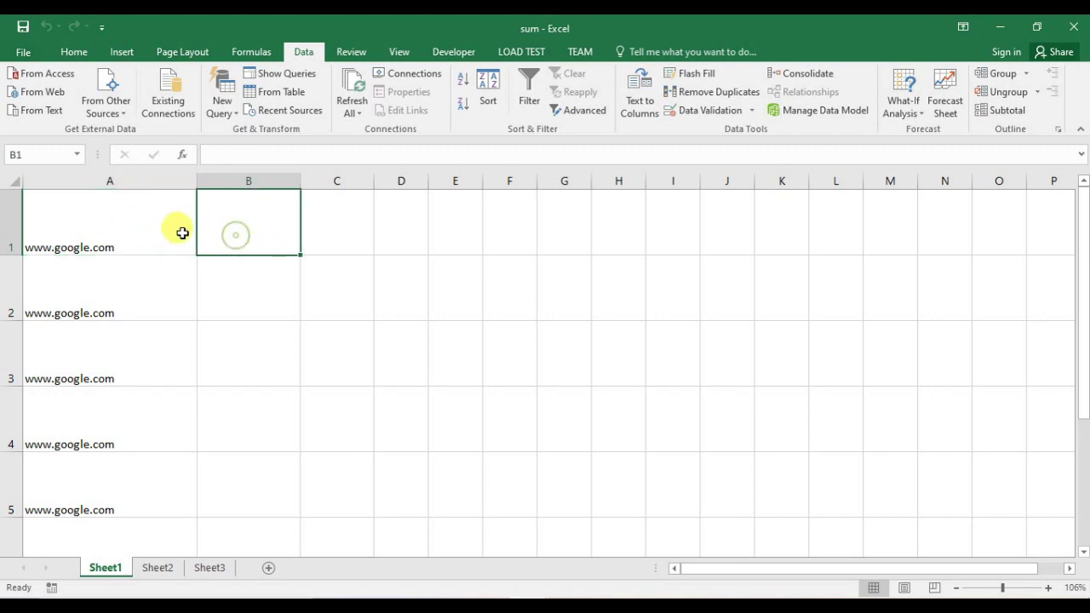
click(104, 233)
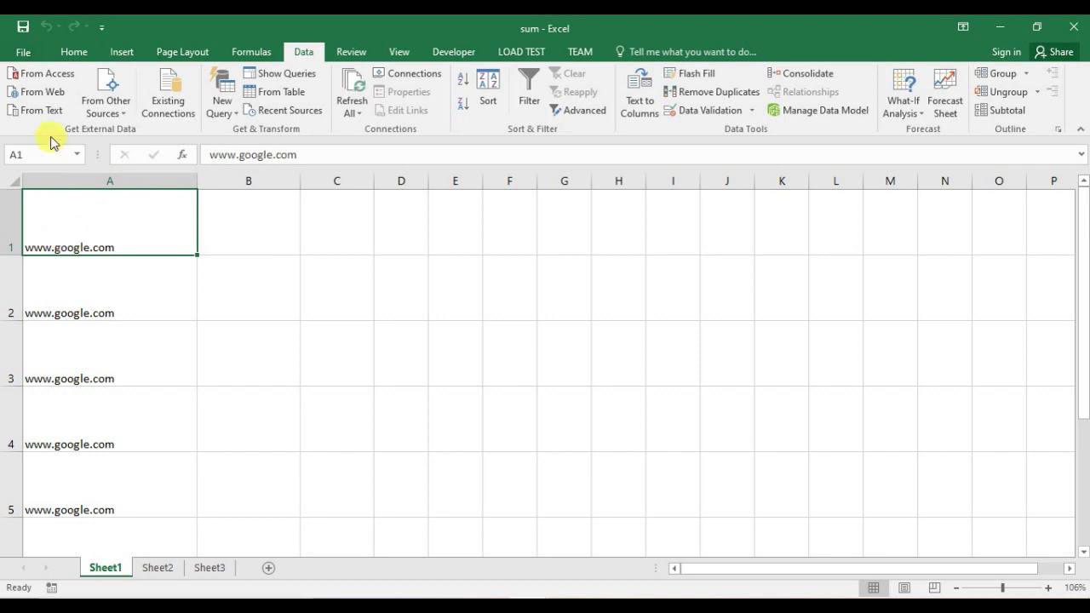
Step: Glance at the File view and Home ribbon, then go back to the VBA editor
click(21, 51)
click(34, 49)
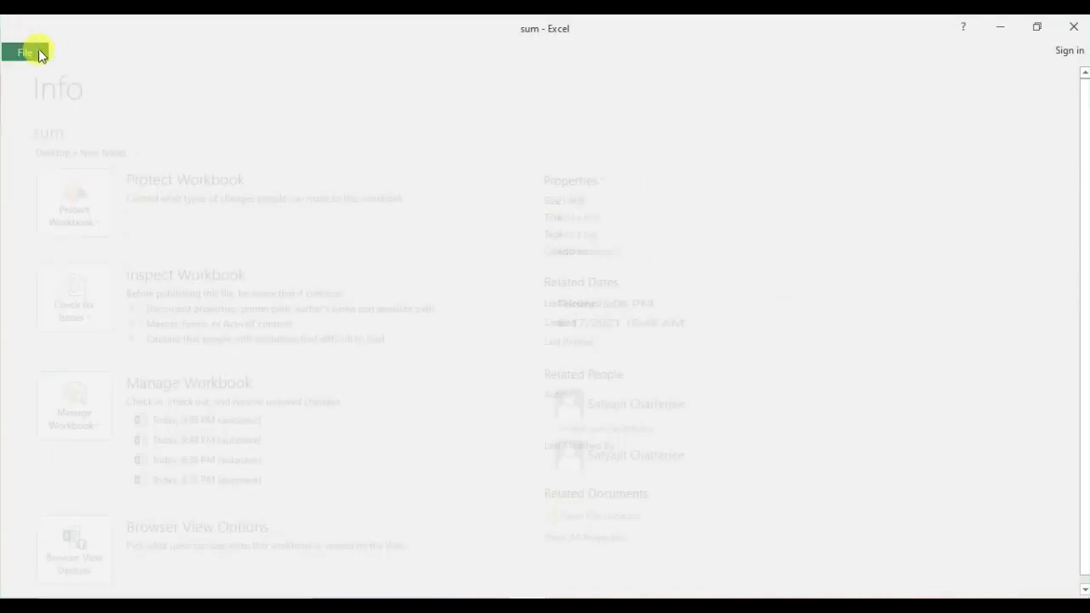
click(73, 52)
key(alt+F11)
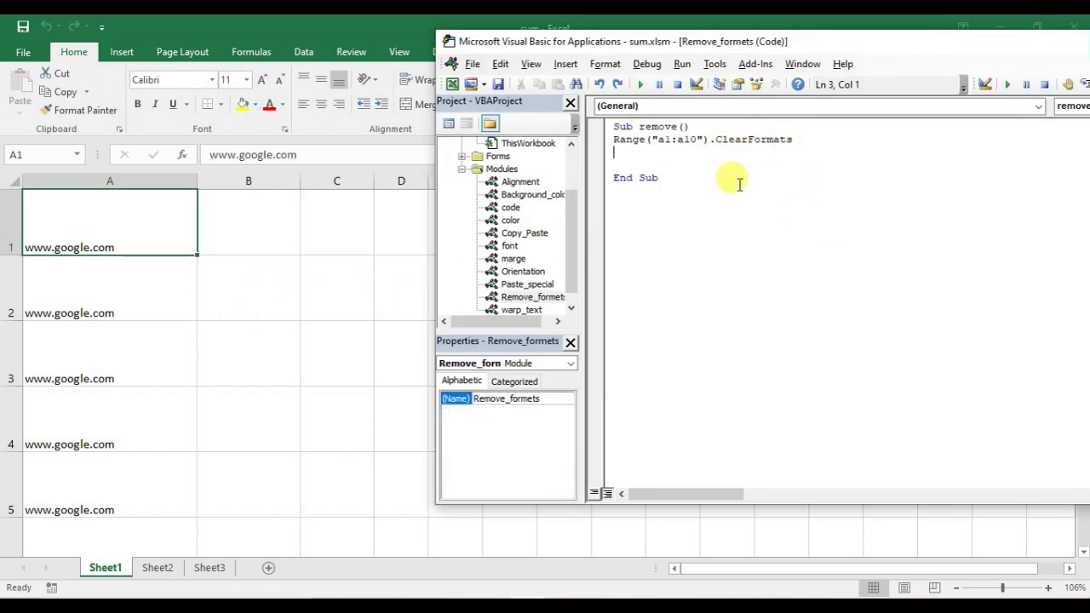
Step: Replace .ClearFormats with .Clear on the Range line and run it to empty A1:A10
drag(811, 139, 711, 138)
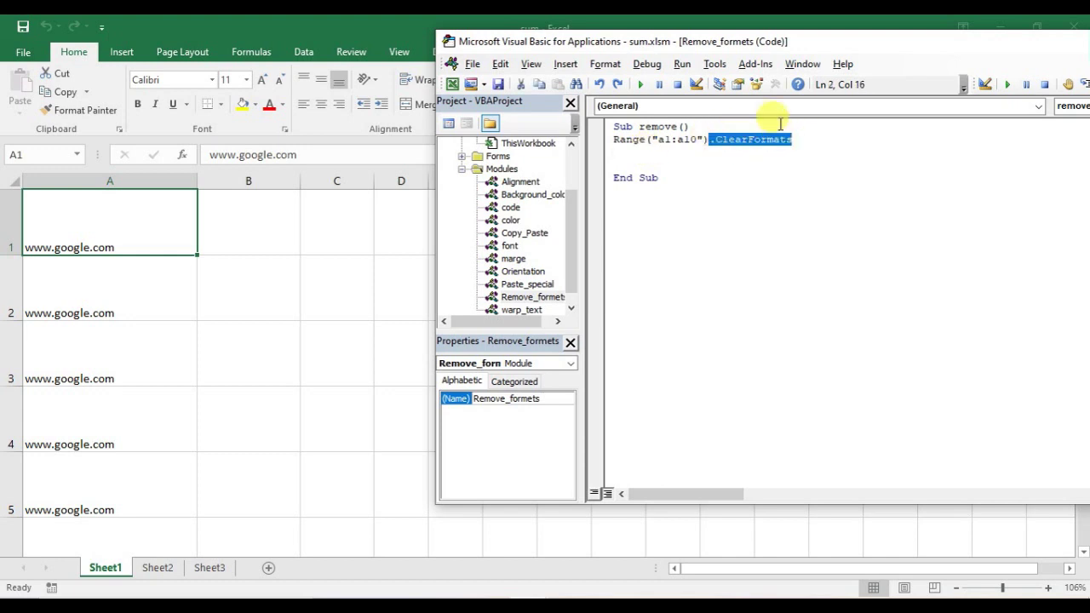
key(Delete)
text(.cl)
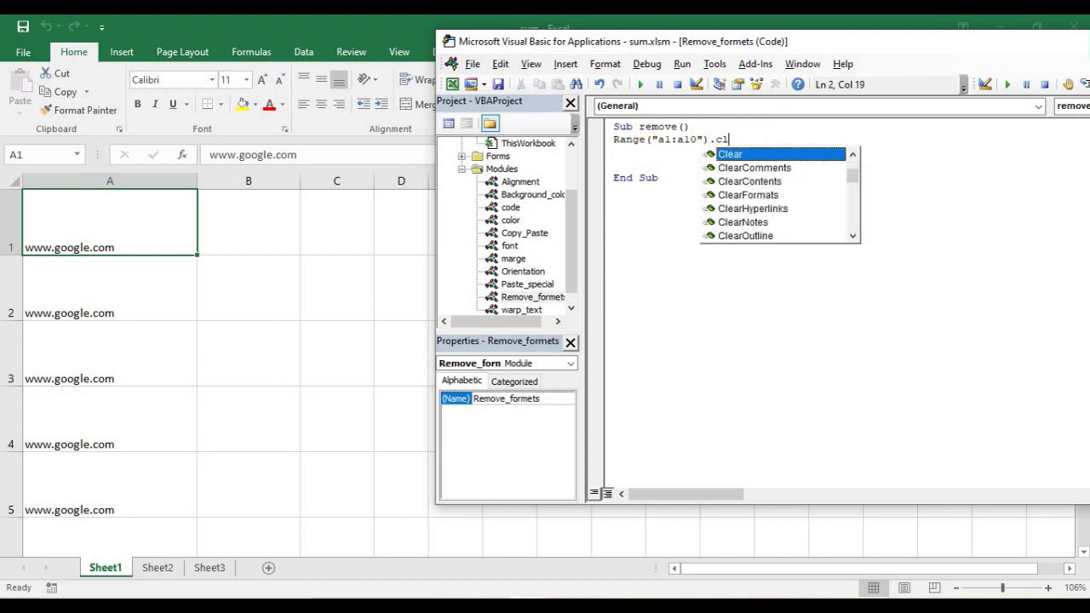
key(Return)
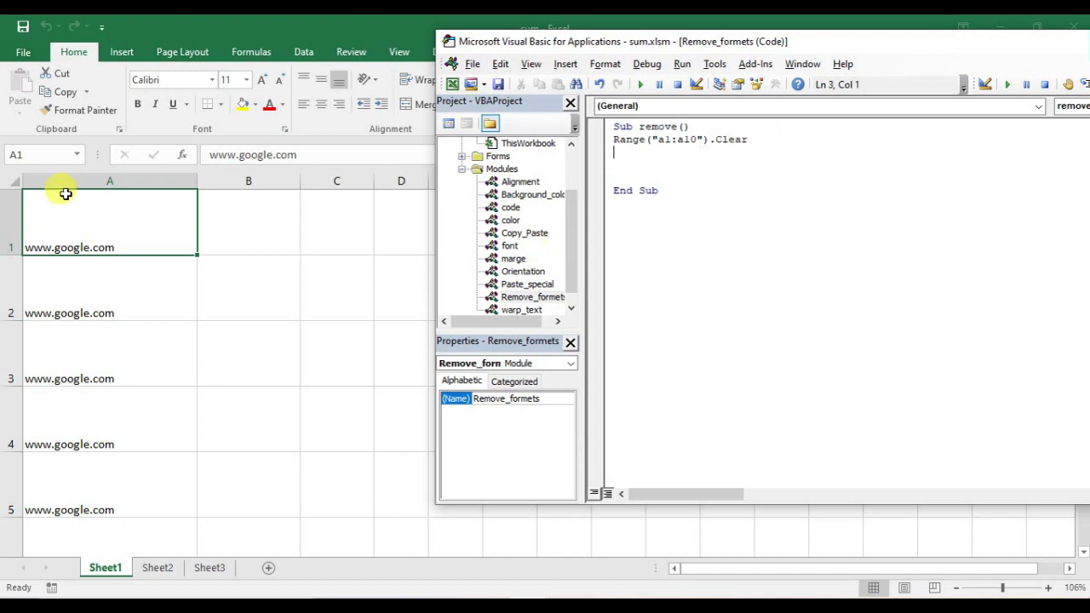
click(640, 84)
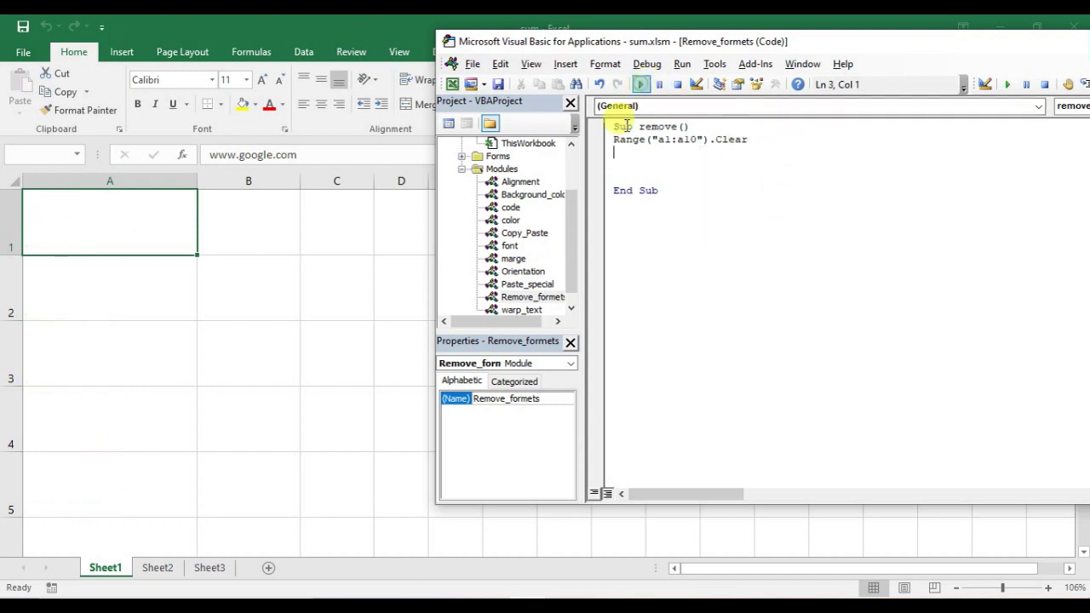
click(199, 181)
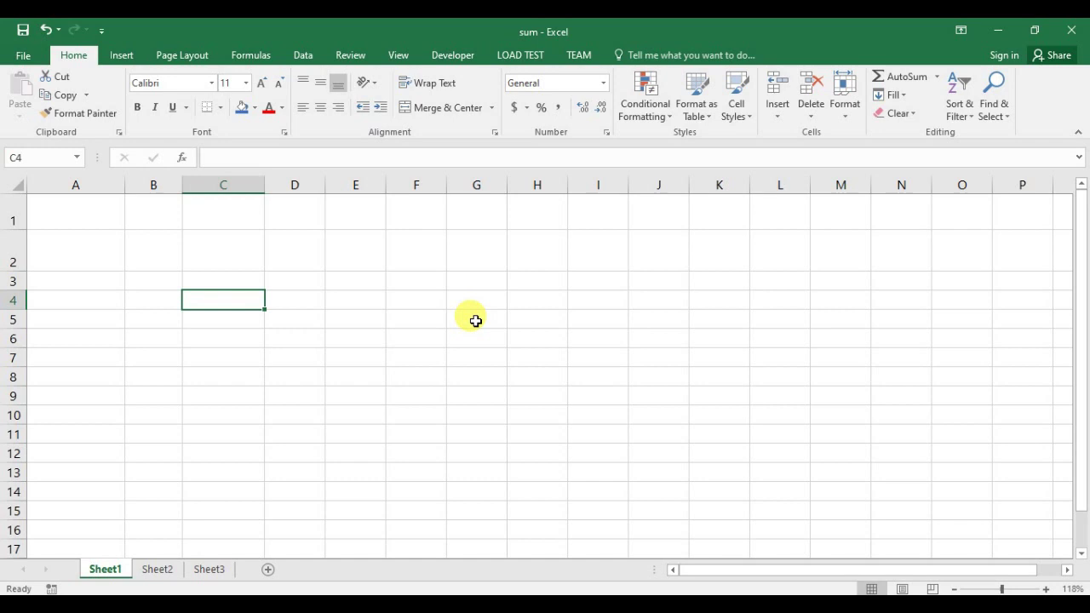
click(116, 219)
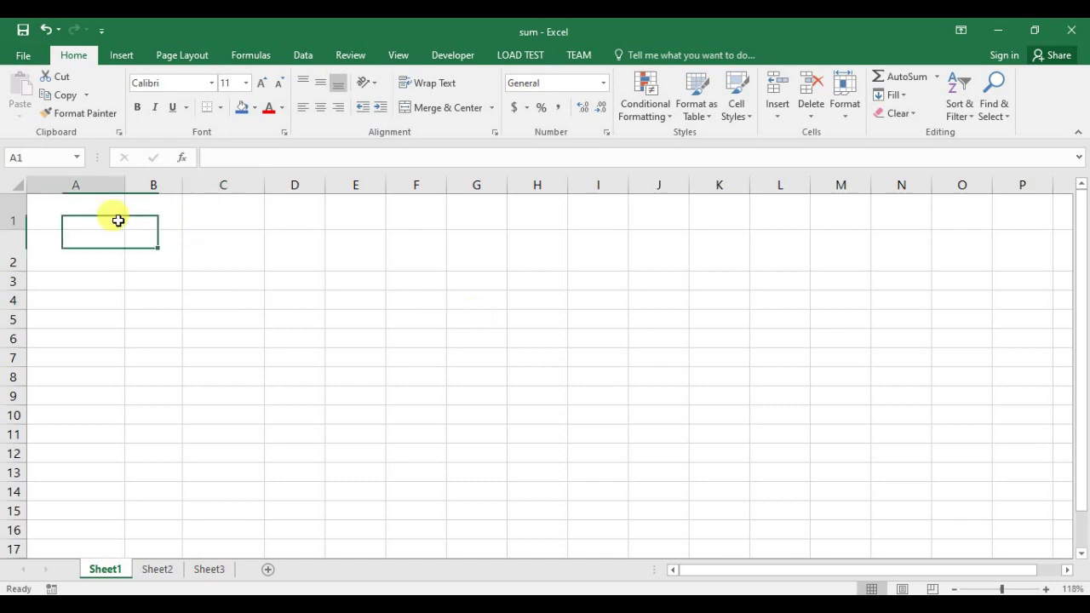
Step: Type a first name in A1 and copy-paste it into A1 through A5
text(satyajit)
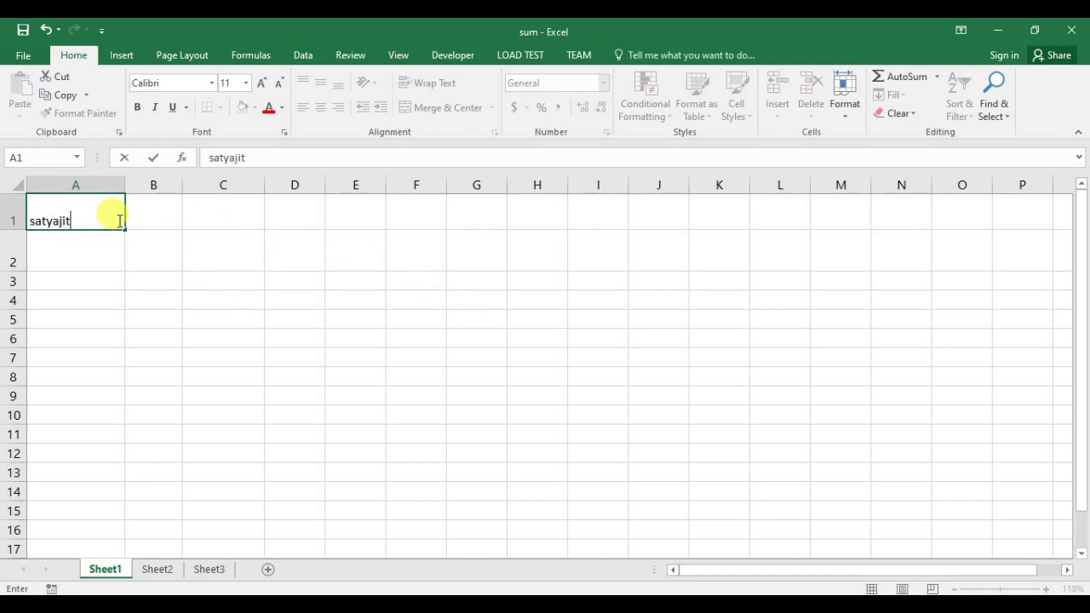
key(BackSpace)
key(BackSpace)
key(BackSpace)
key(BackSpace)
key(BackSpace)
text(ajit)
key(Tab)
click(111, 218)
key(ctrl+c)
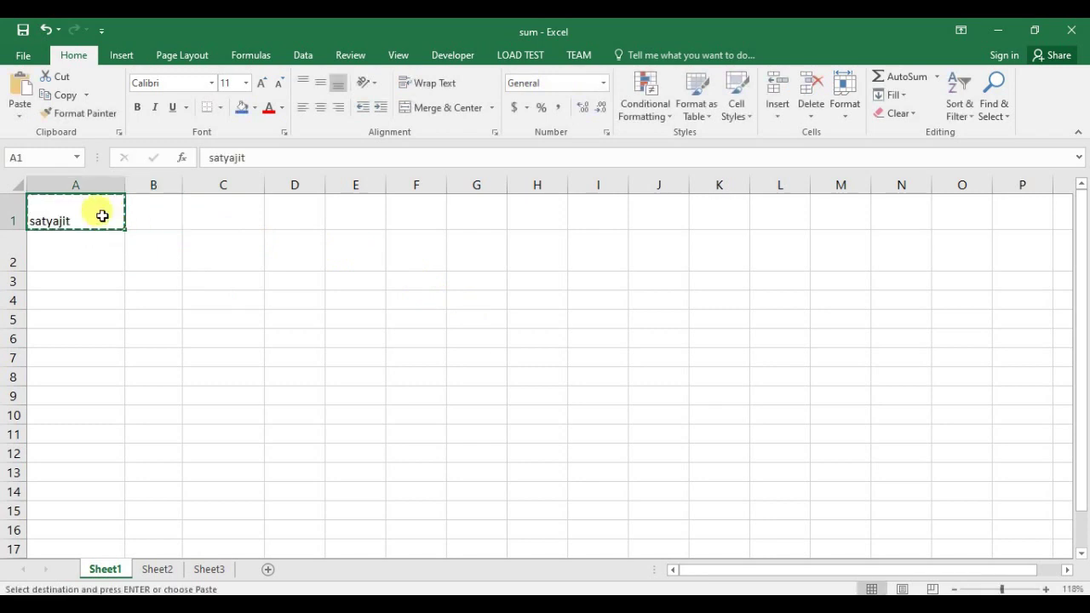
drag(110, 218, 88, 325)
key(ctrl+v)
Step: Reset rows 1 and 2 to the standard row height
click(205, 275)
click(73, 246)
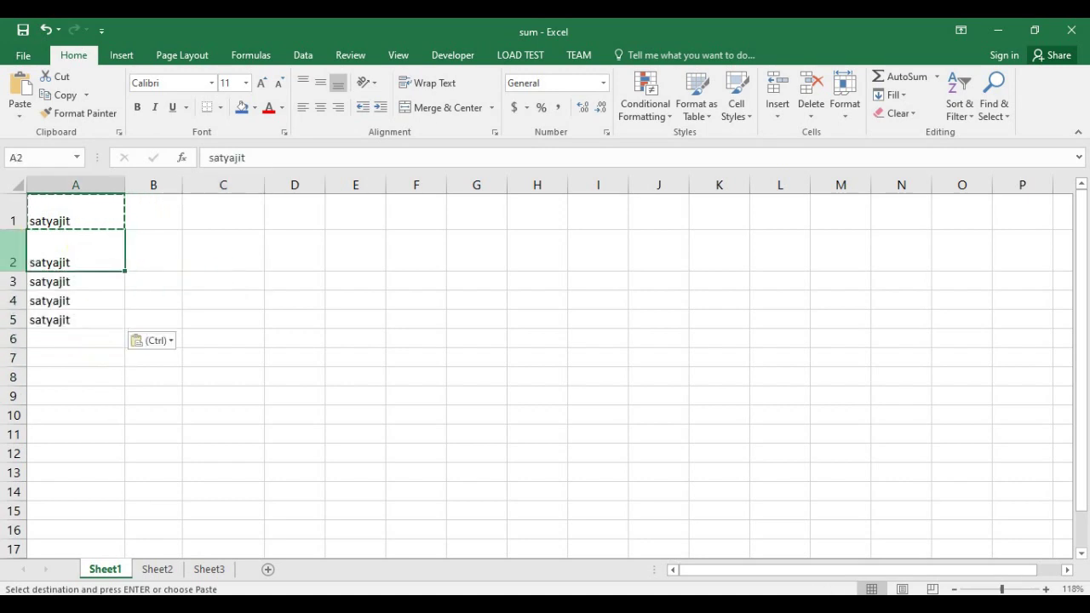
double_click(13, 230)
drag(11, 254, 11, 232)
click(170, 242)
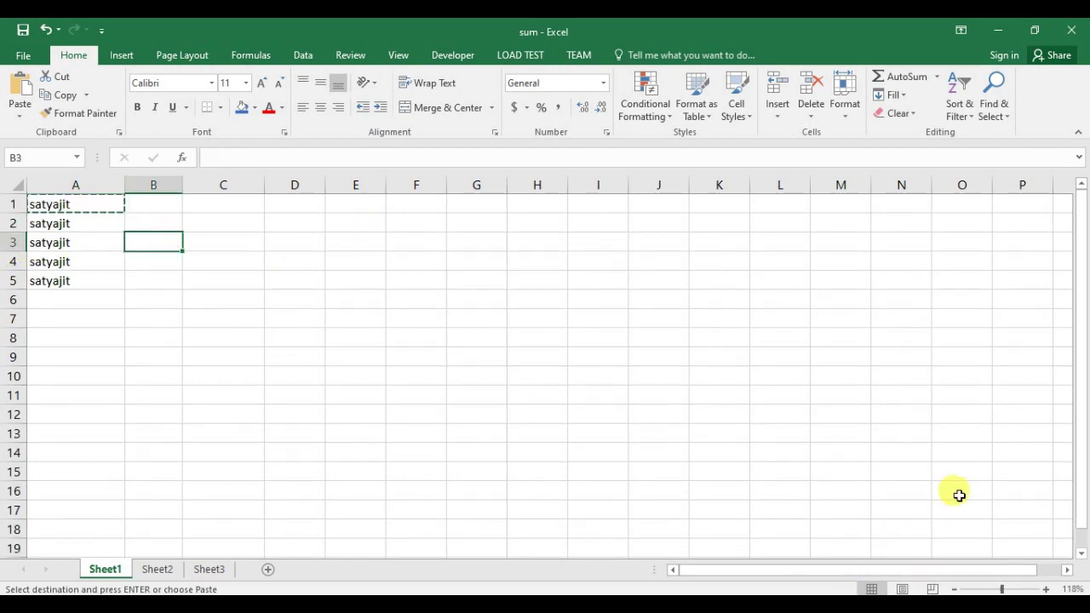
Step: Zoom the sheet to 232%, cancel copy mode, and clear A1 through A5
drag(1006, 587, 1017, 588)
click(669, 400)
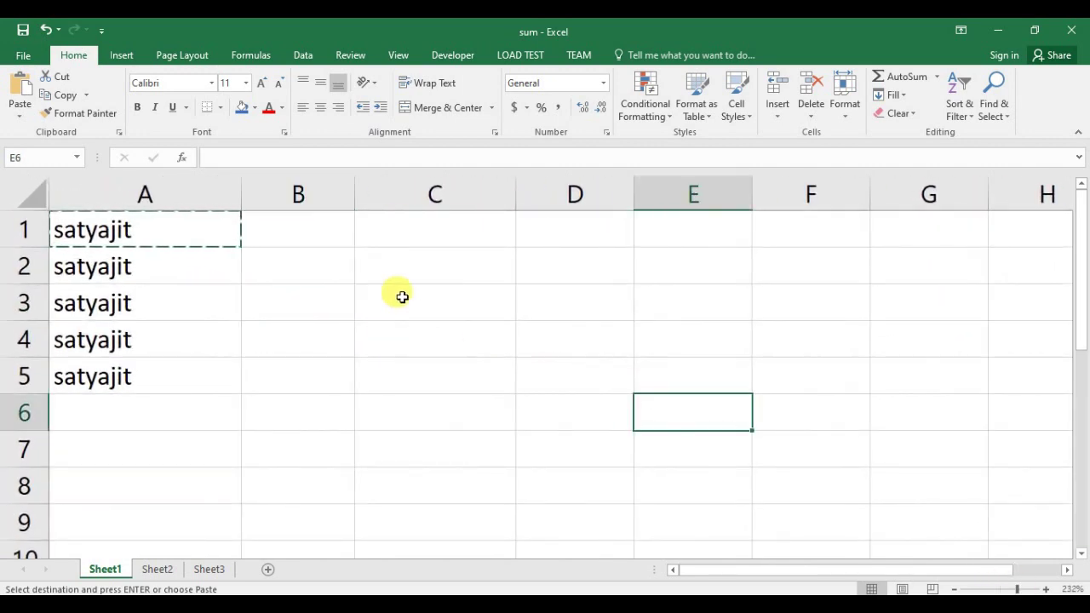
key(Escape)
drag(128, 232, 121, 368)
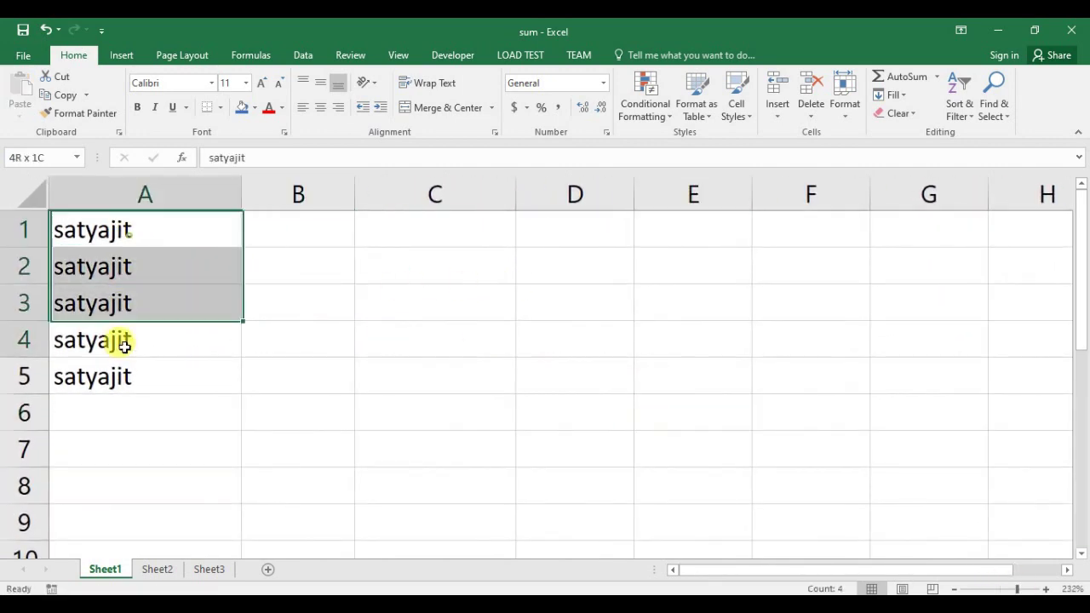
key(Delete)
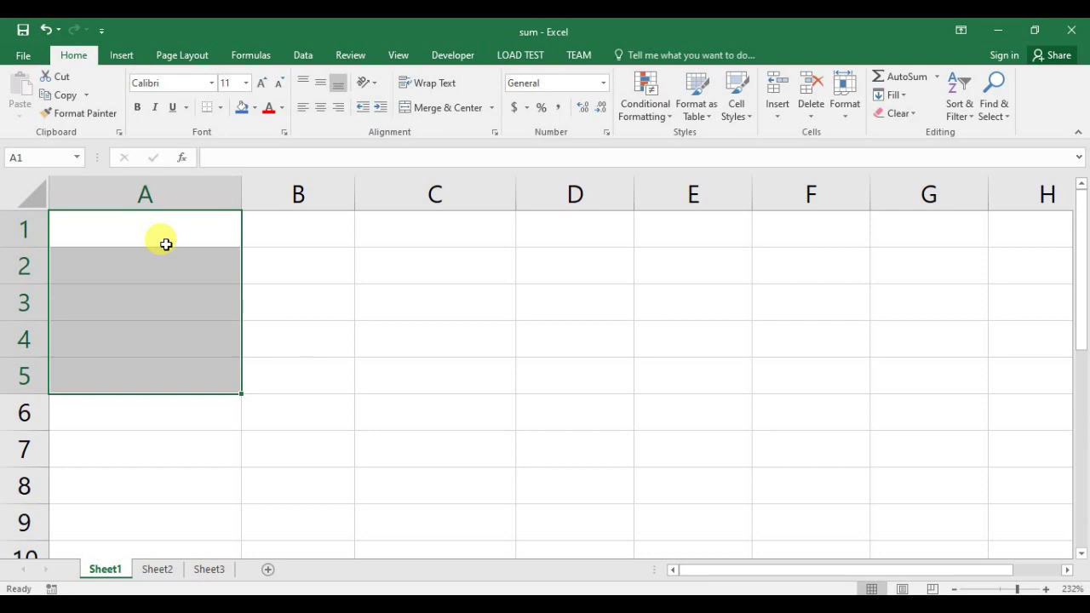
Step: Fill A1:A5 with the first name using Ctrl+Enter and autofit column A's width
text(satyajit)
key(ctrl+Return)
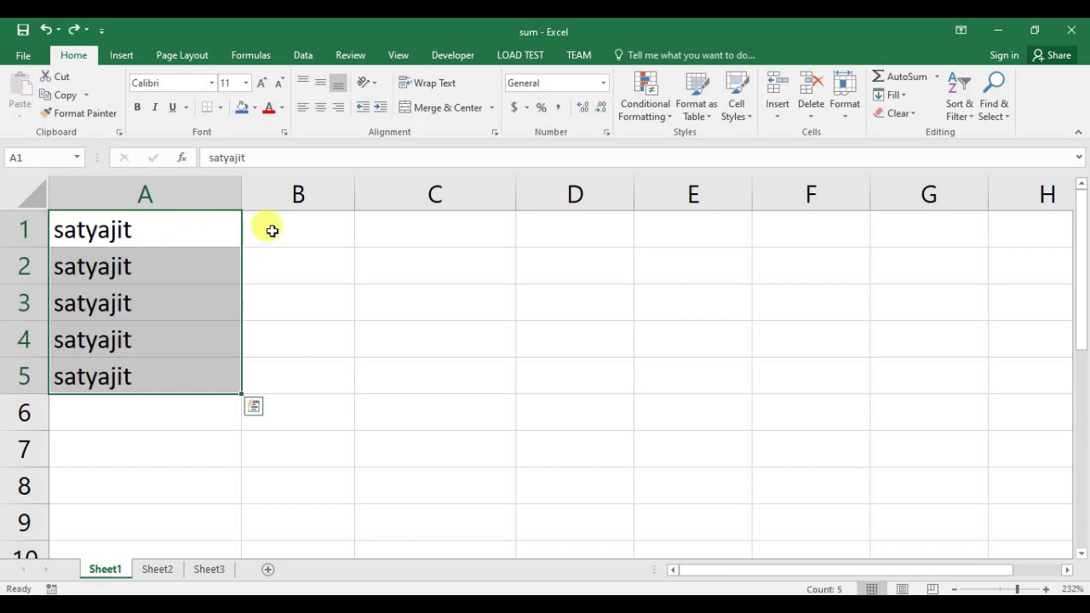
click(256, 225)
double_click(241, 189)
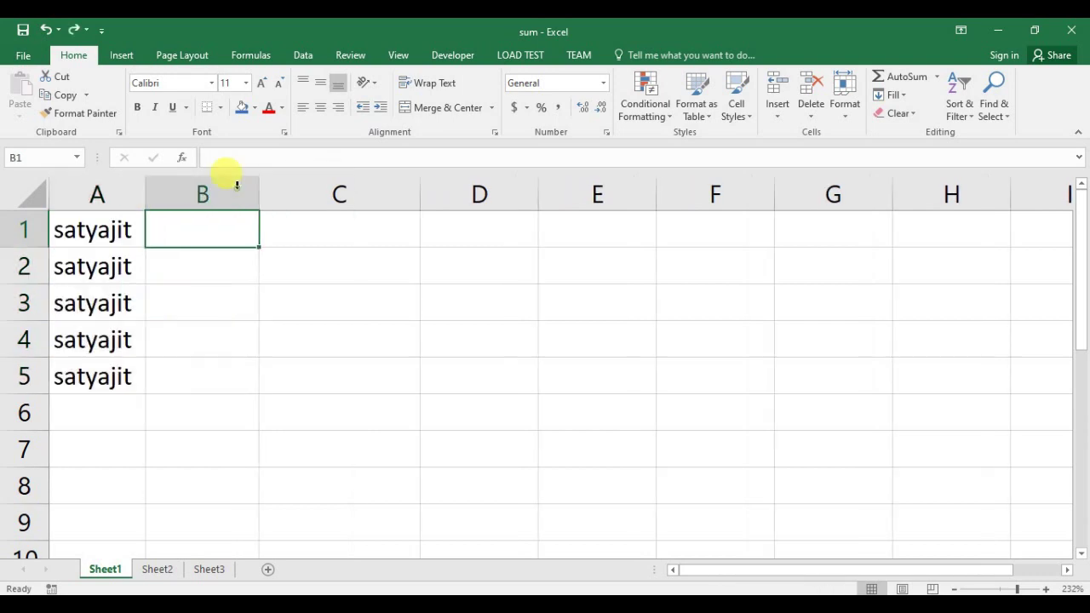
Step: Check the name entries in cells A1 through A5
click(239, 260)
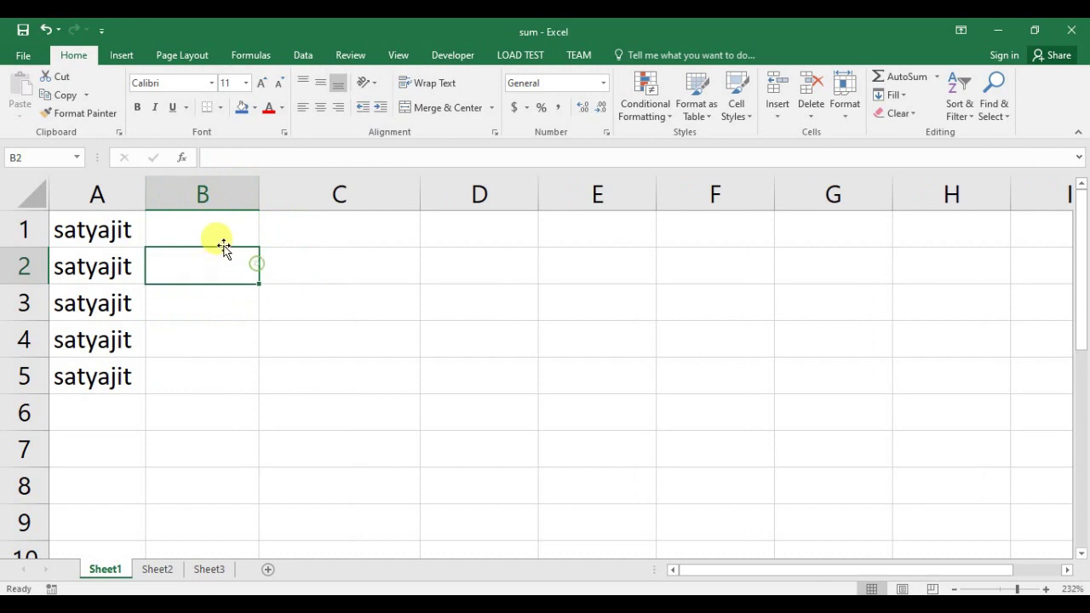
click(100, 229)
click(85, 373)
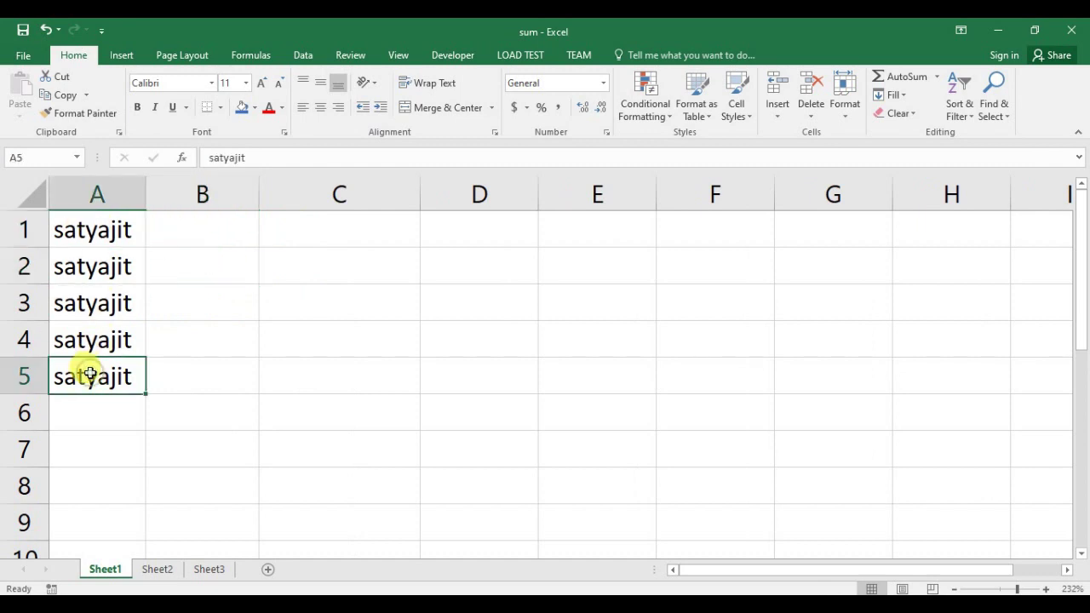
click(85, 230)
click(95, 330)
click(85, 377)
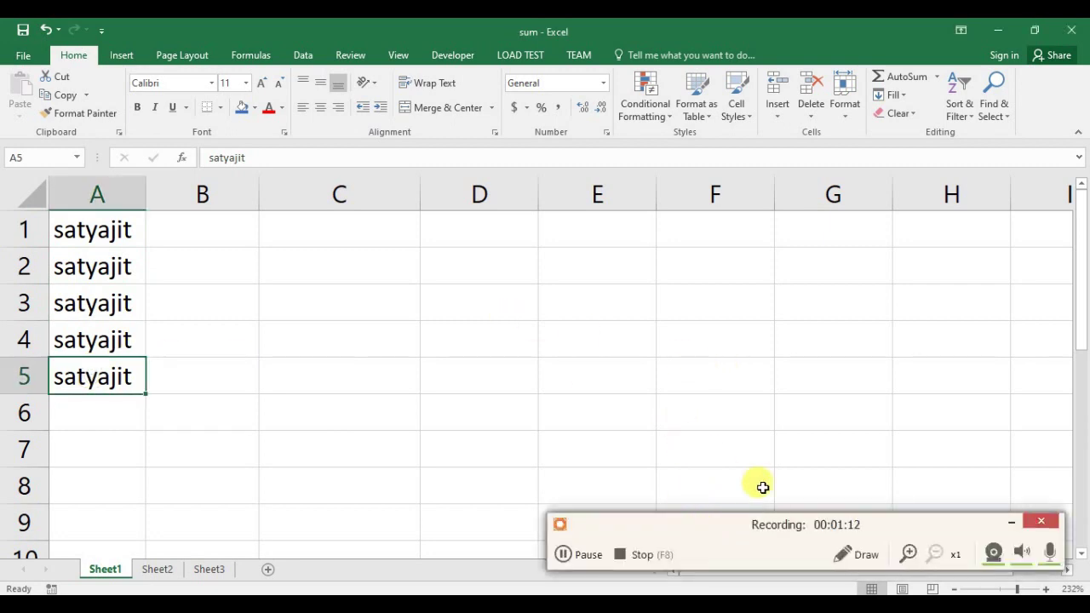
click(1010, 522)
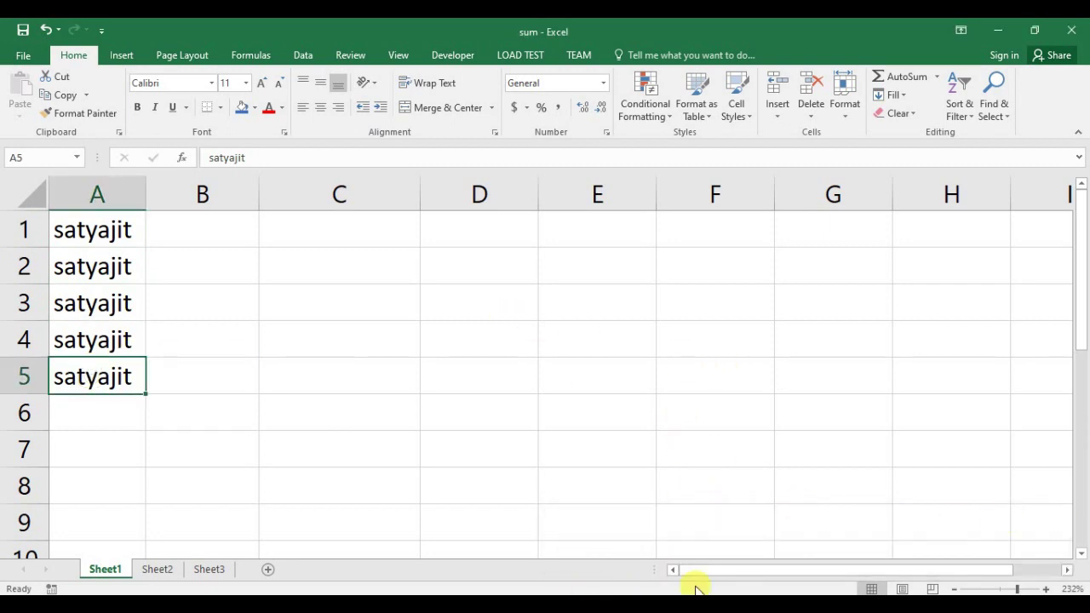
mouse_move(616, 553)
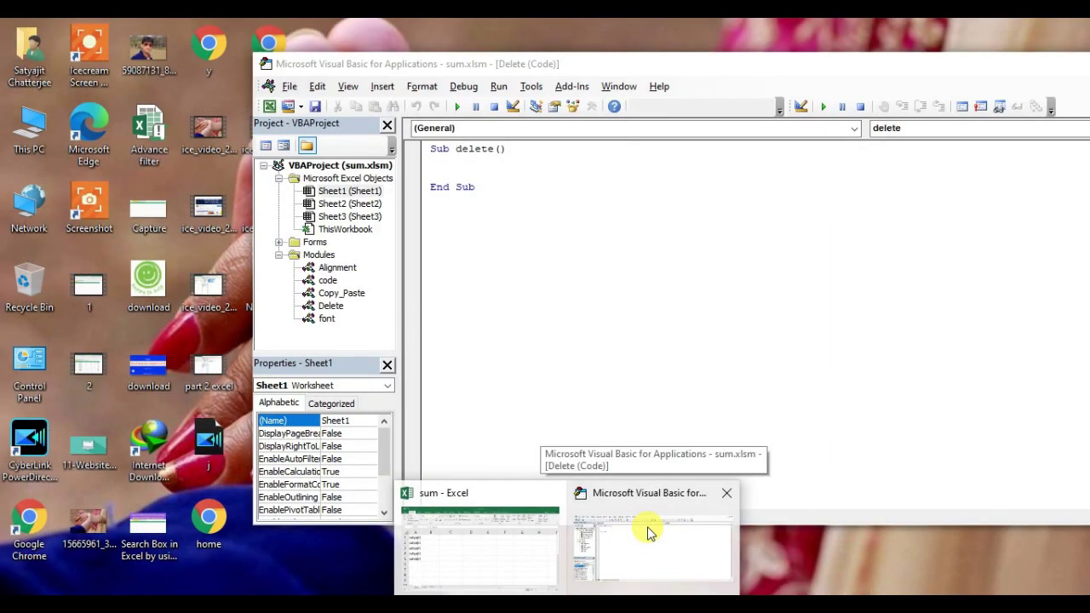
Step: Bring the VBA editor forward and open the Delete module's code
click(647, 533)
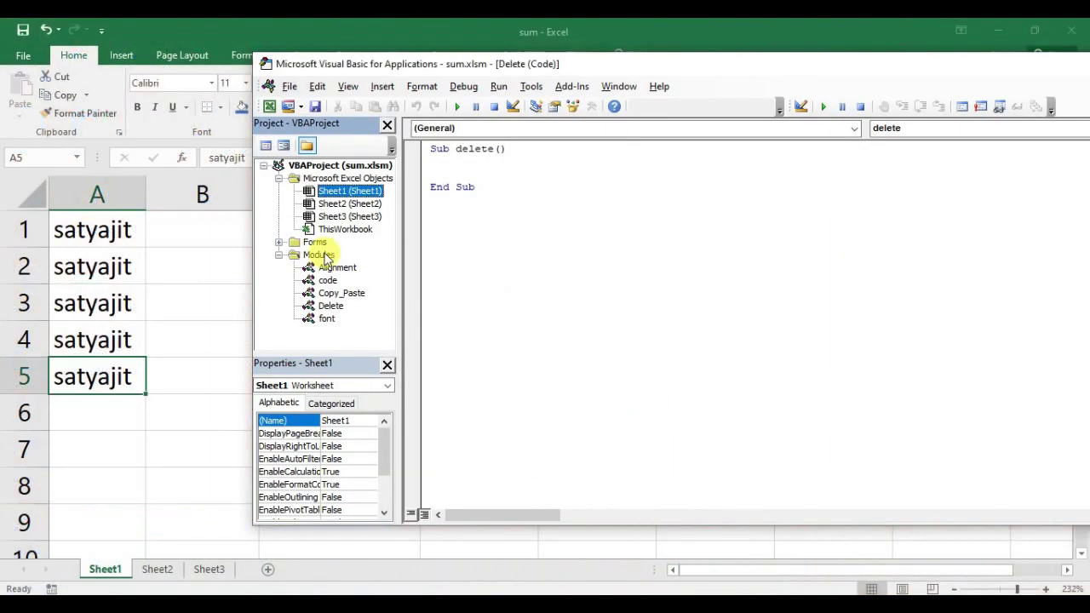
click(333, 309)
click(436, 166)
click(382, 86)
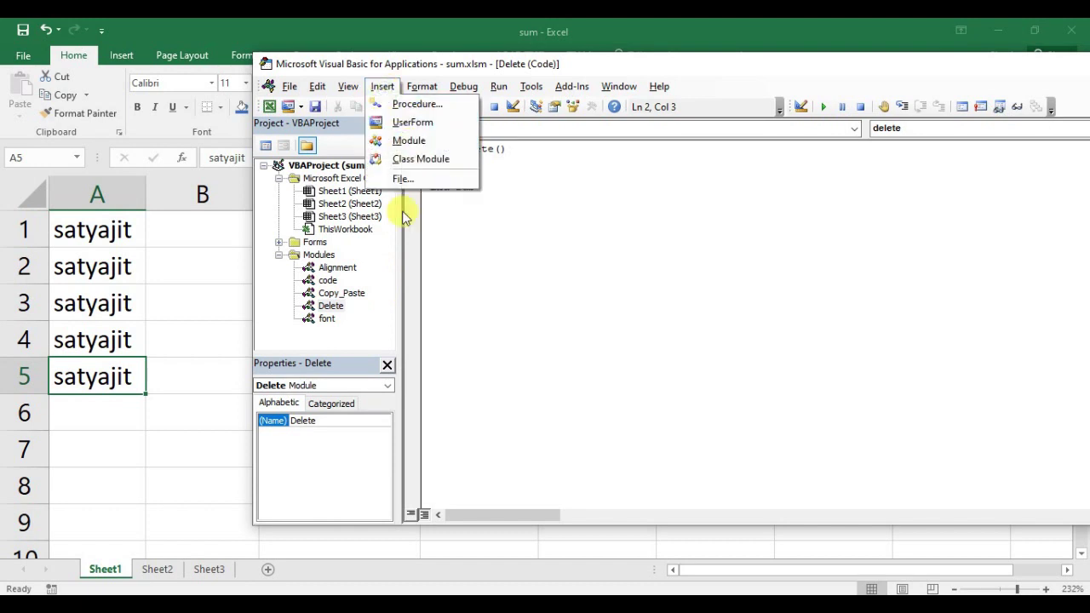
click(337, 307)
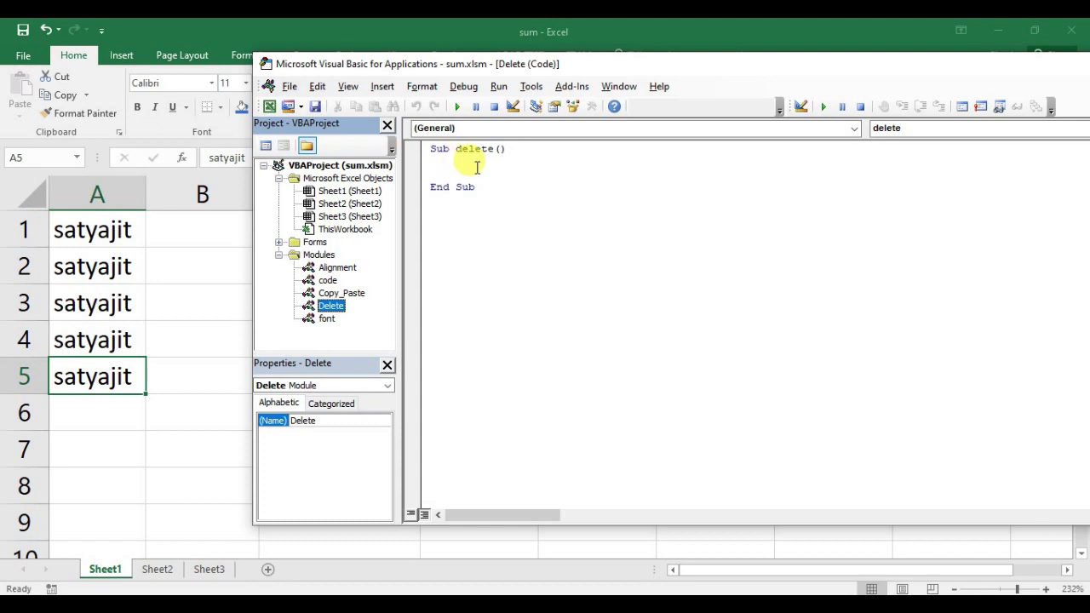
Step: Add Range("a1").delete inside Sub delete(), run it, and check column A shifted up
click(501, 167)
key(Return)
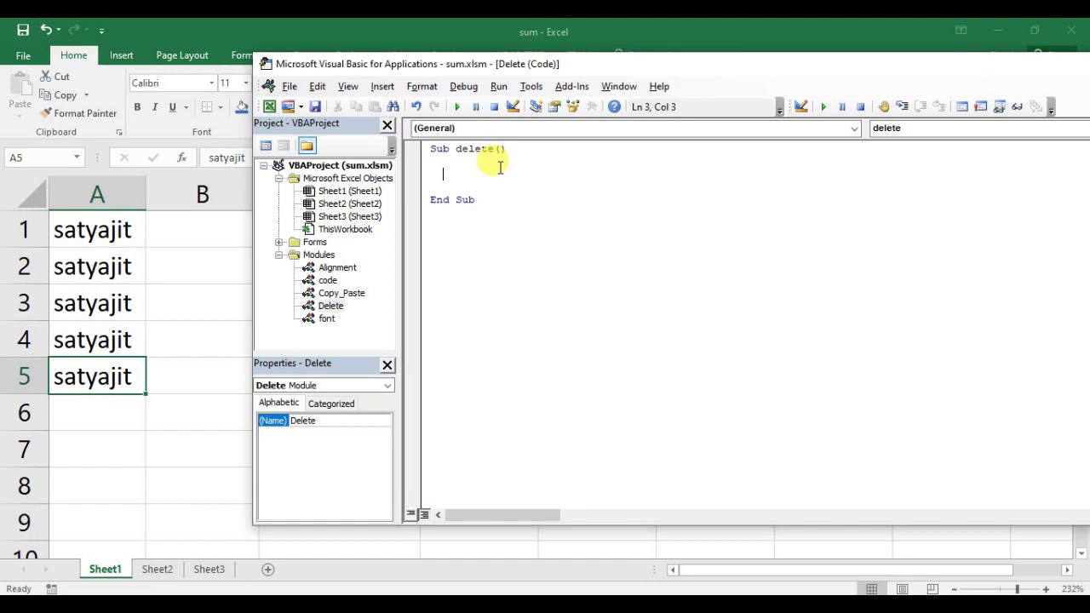
text(range)
text(()
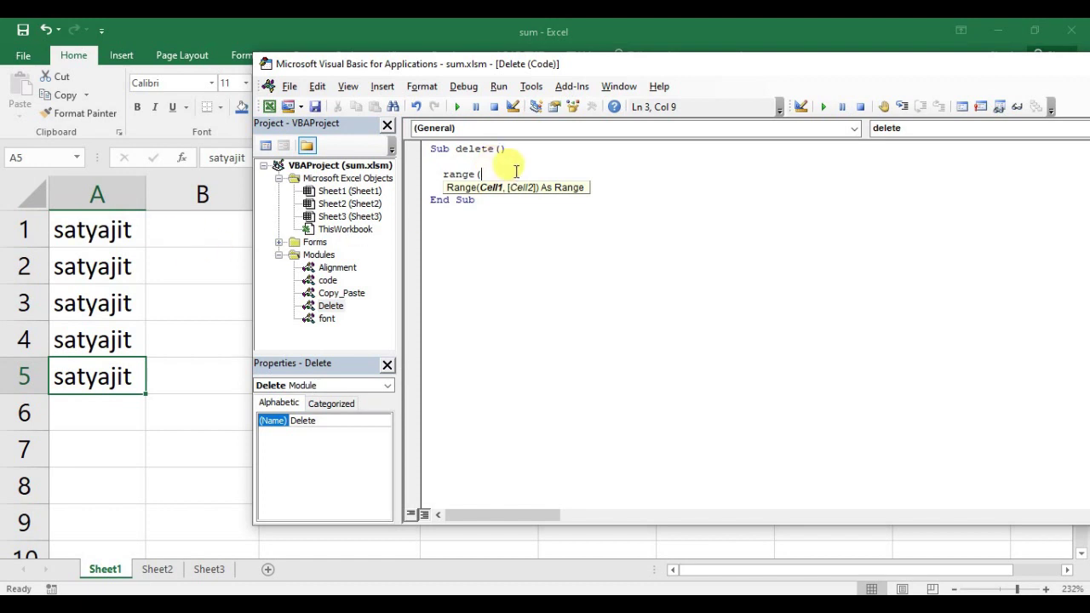
text("a1)
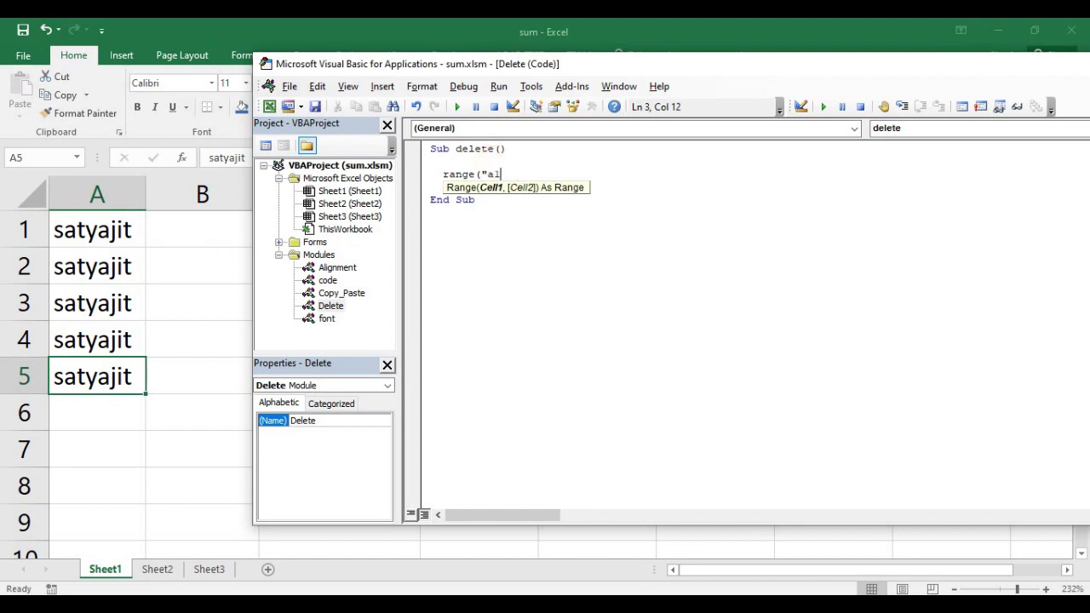
text(").)
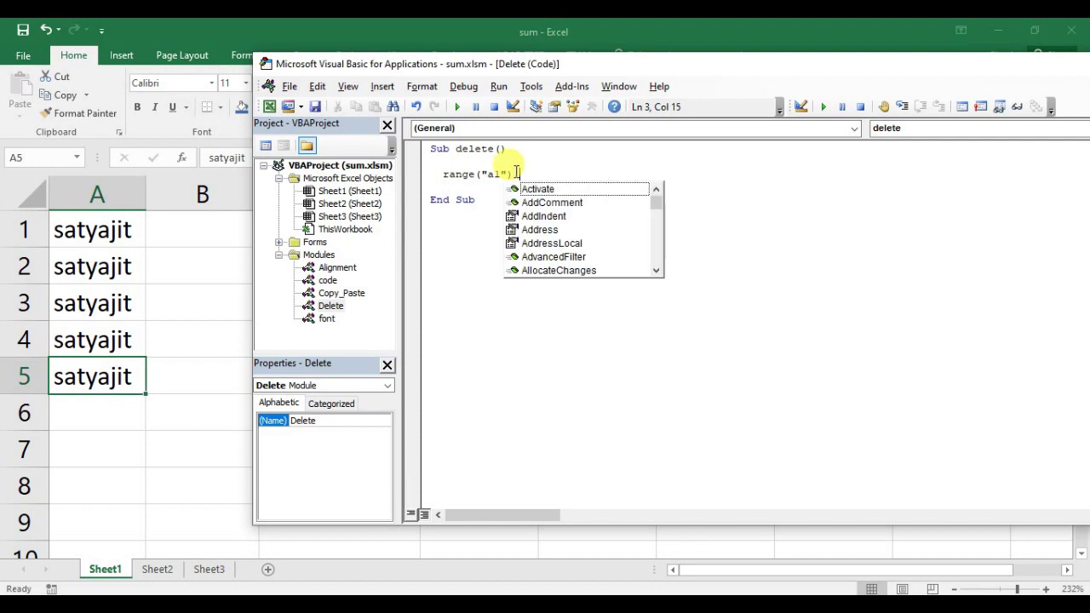
text(de)
key(Return)
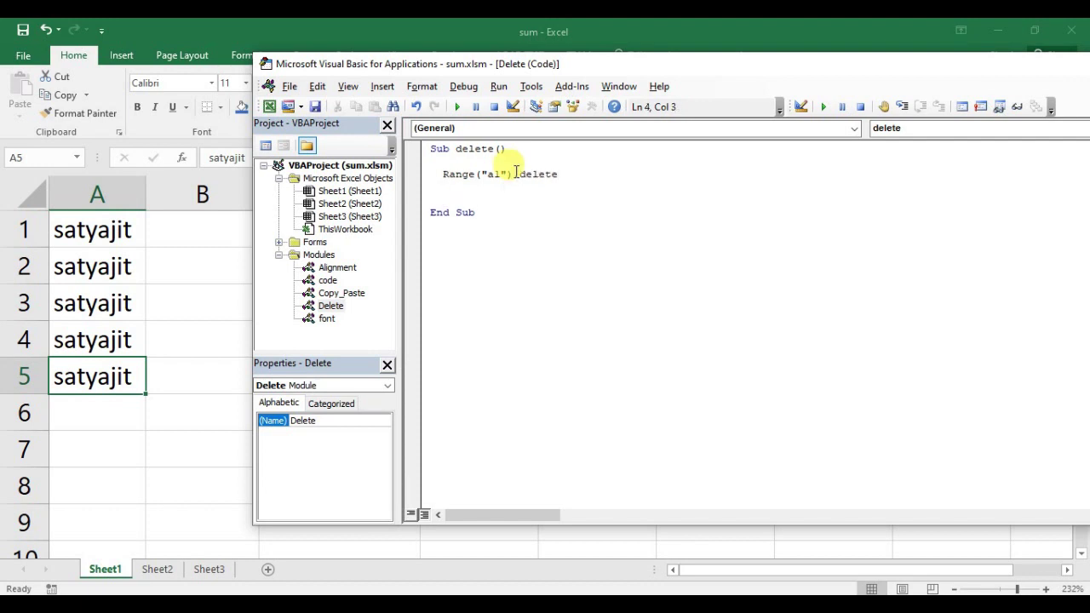
click(458, 108)
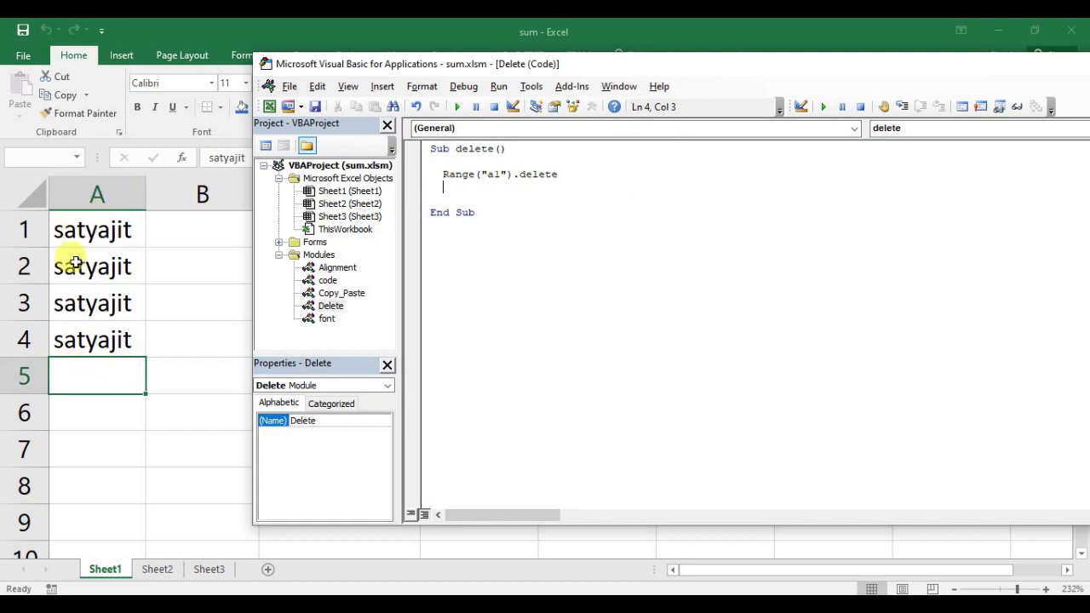
drag(85, 226, 88, 335)
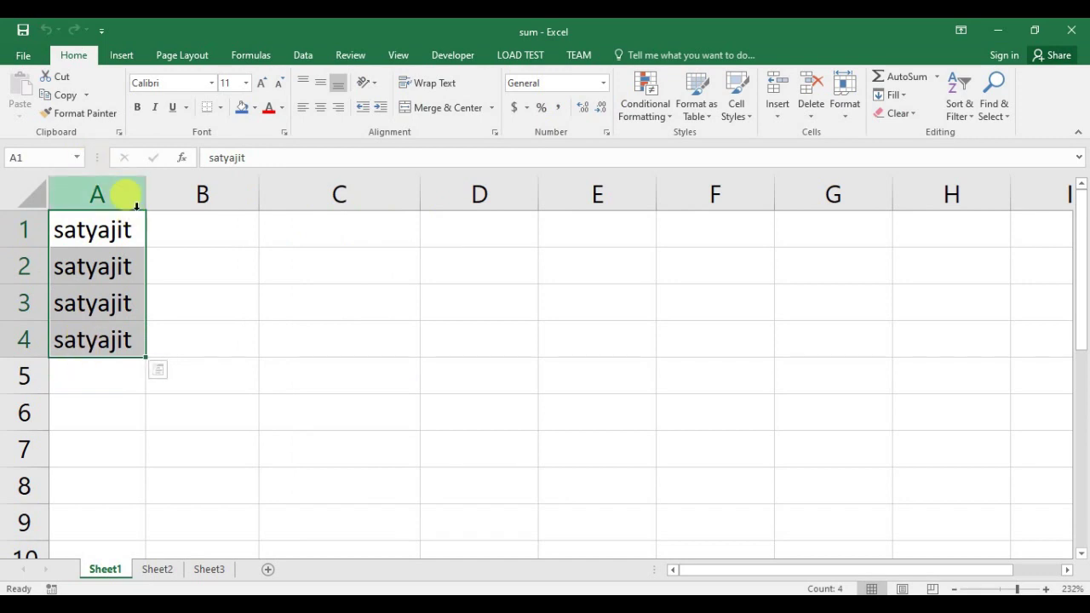
Step: Add a Range("a2:a3").delete line to Sub delete()
click(205, 244)
click(83, 228)
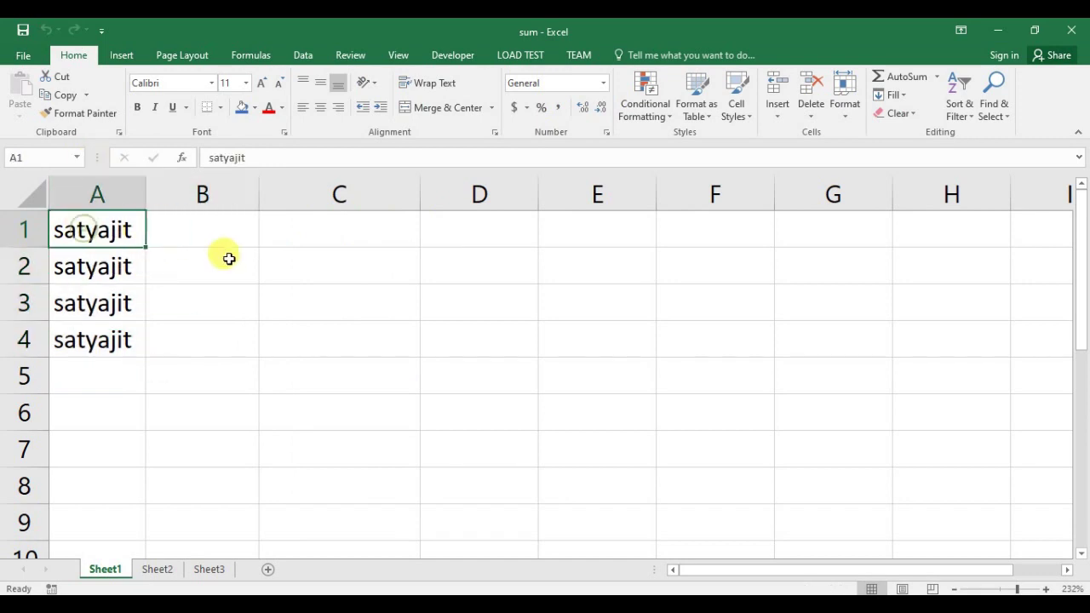
key(alt+F11)
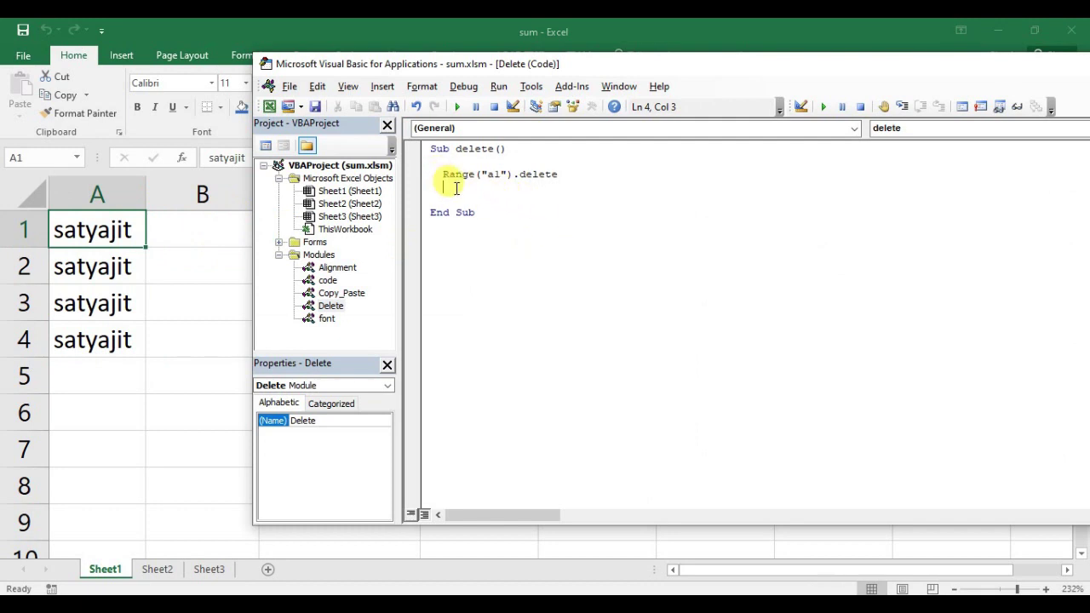
key(Return)
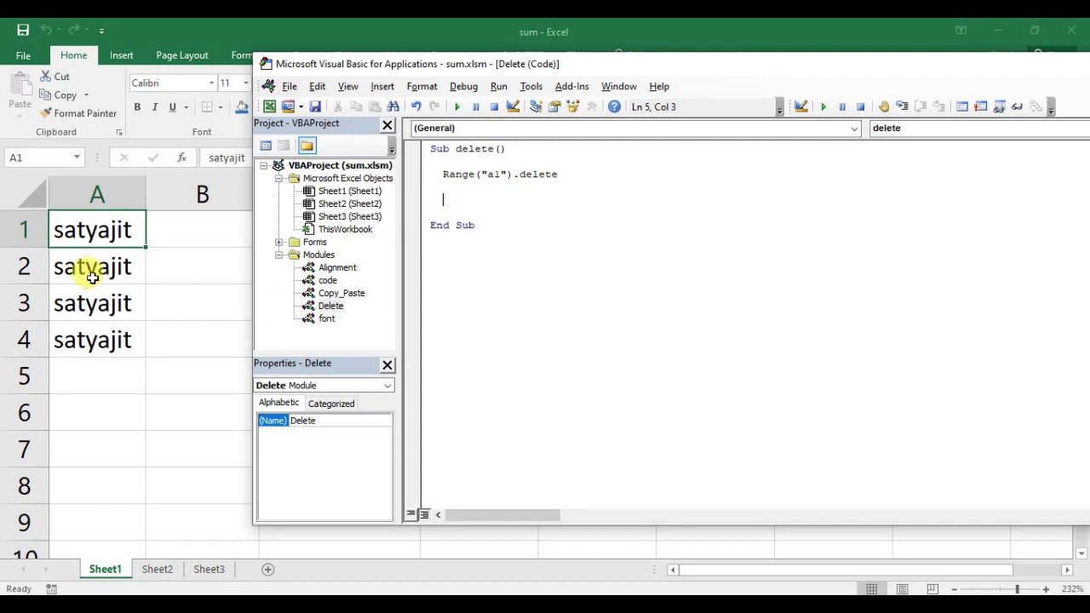
drag(85, 268, 88, 307)
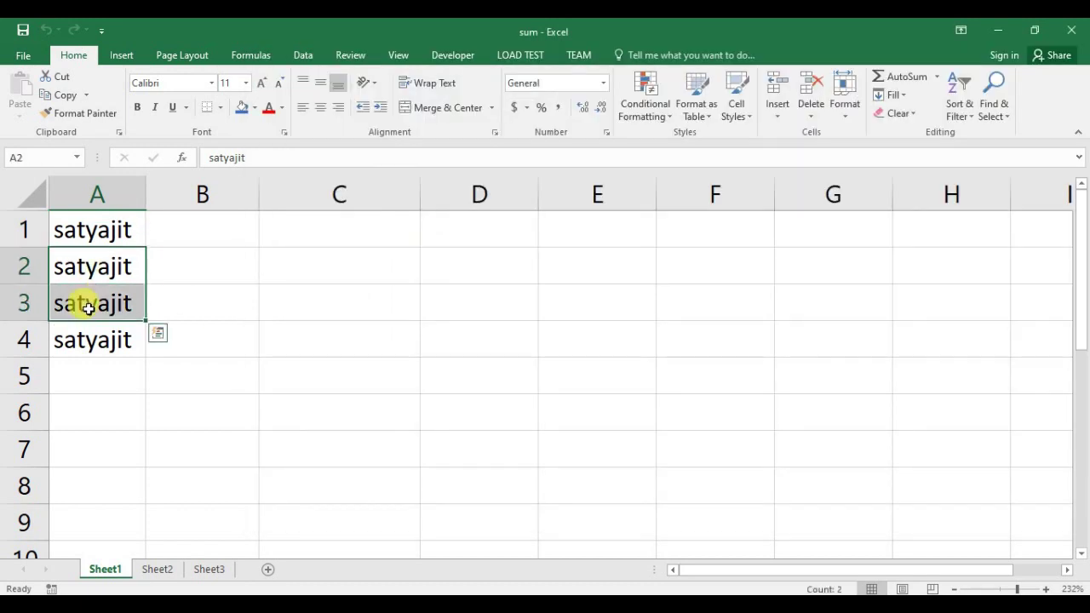
key(alt+F11)
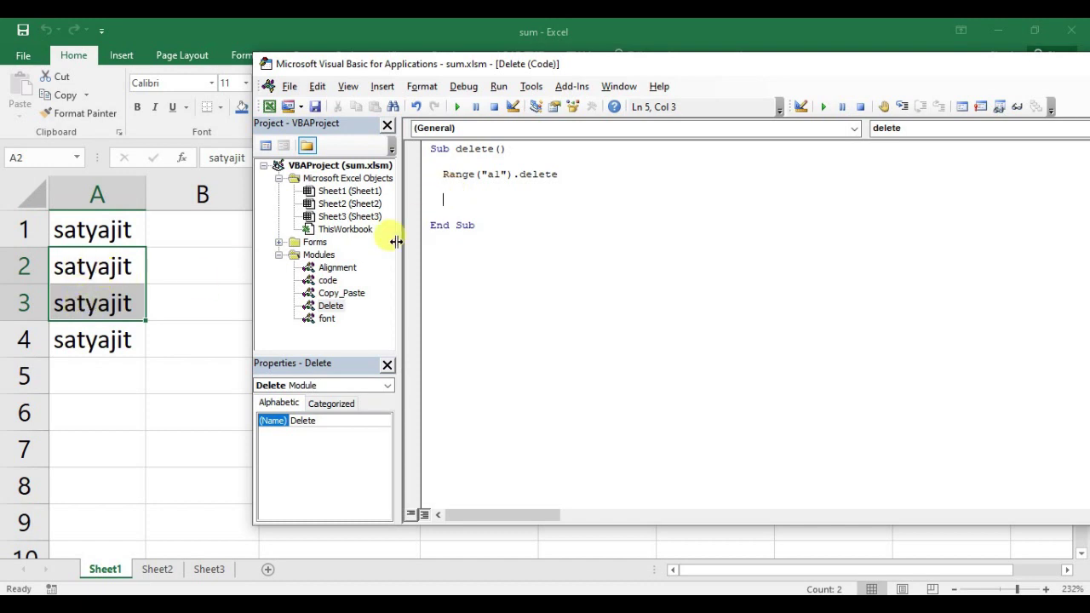
text(range()
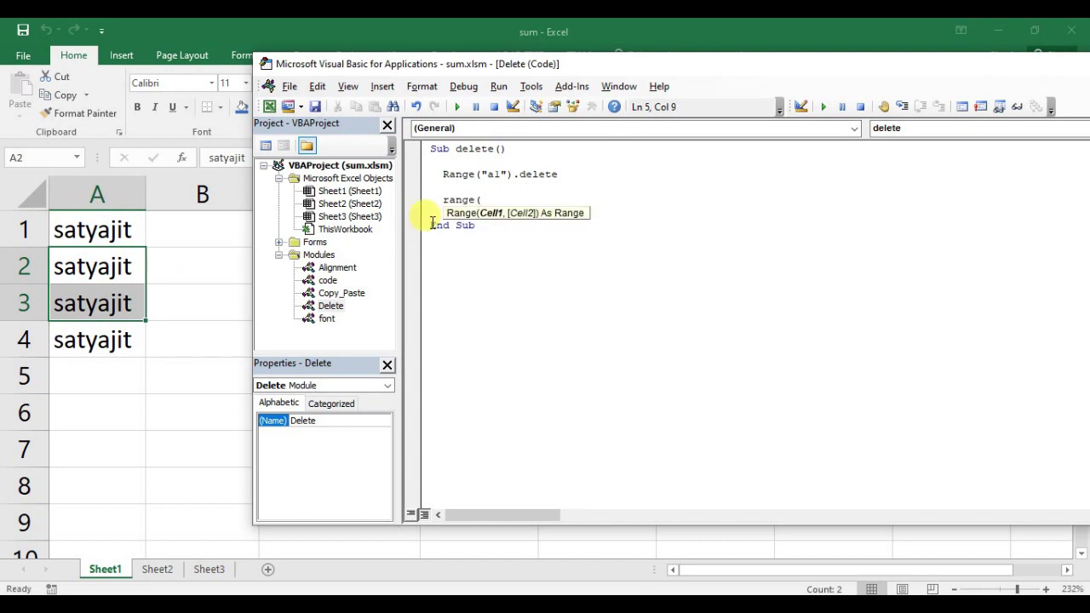
text("a2:)
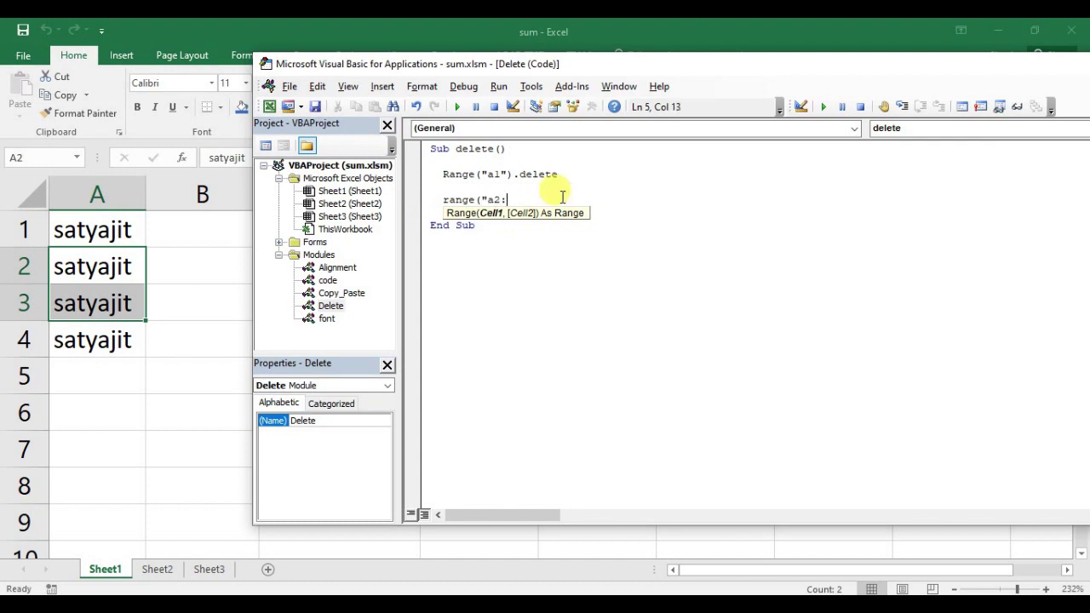
text(a3)
text("))
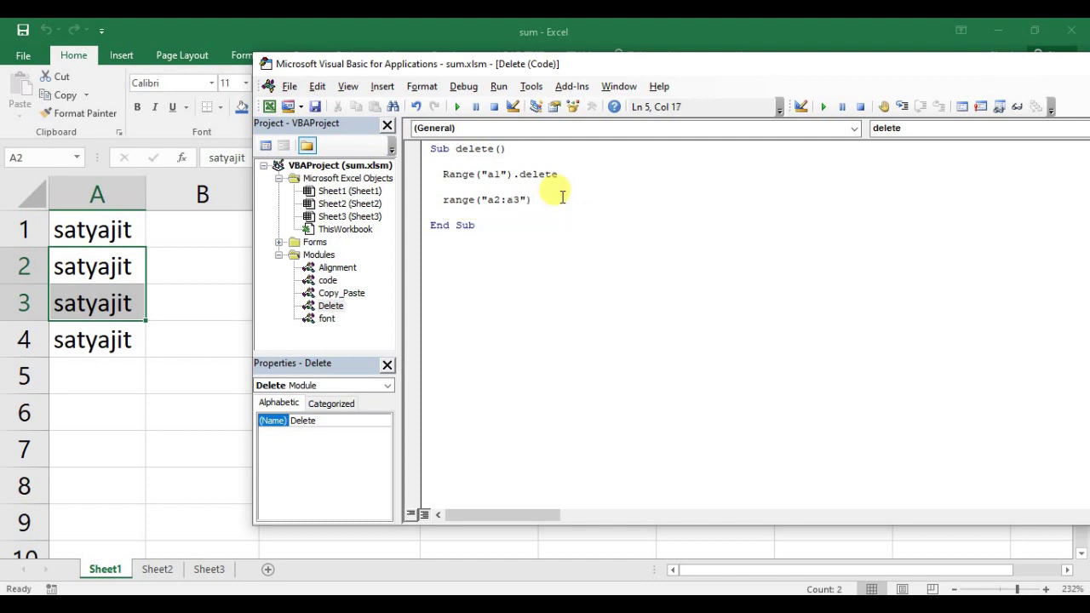
text(.)
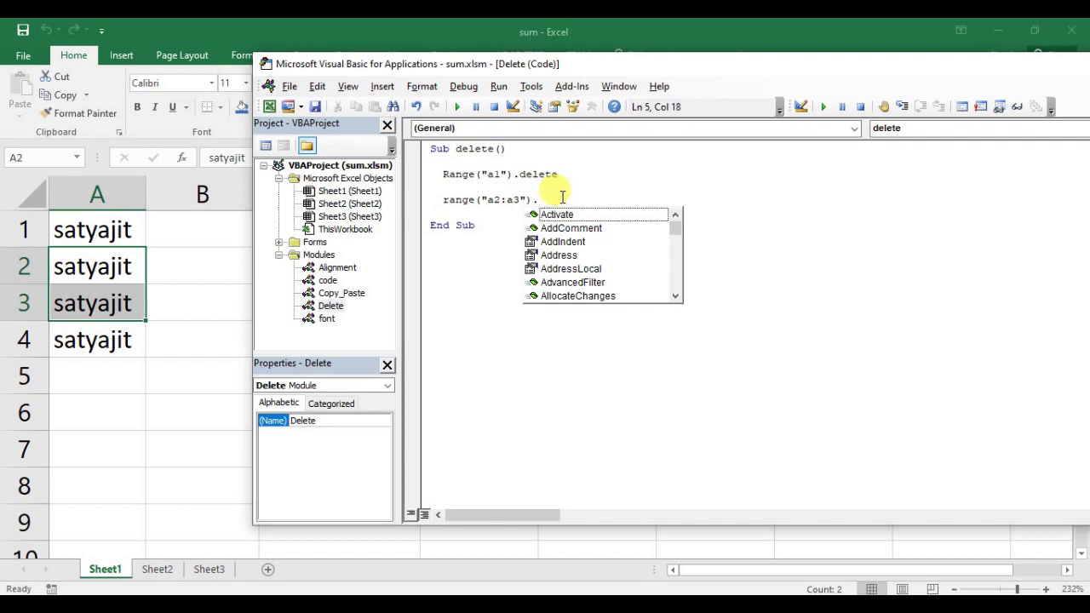
text(delete)
key(Return)
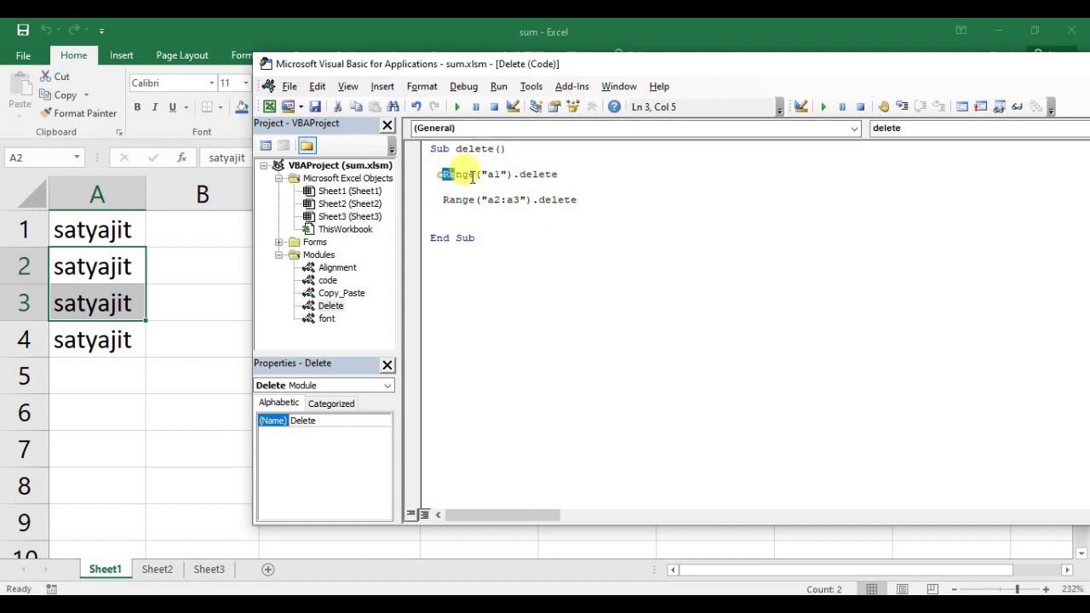
Step: Remove the Range("a1").delete line, run the macro, and view the sheet
drag(442, 174, 572, 173)
key(Delete)
click(570, 184)
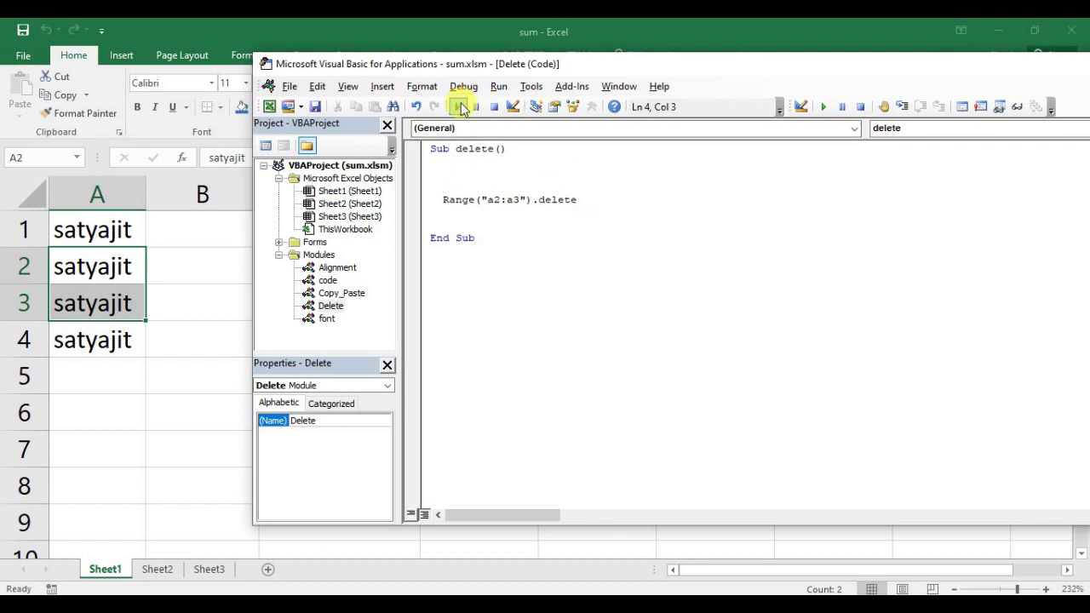
click(460, 107)
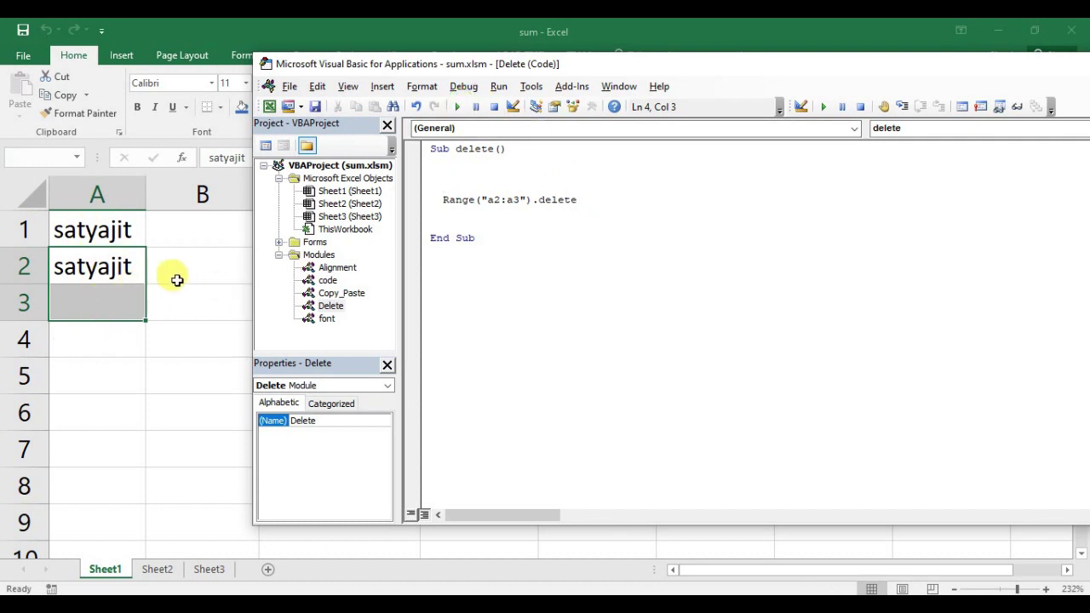
click(249, 274)
Step: Copy the names in A1:A2 into A1:A4 so column A holds the name four times
drag(110, 226, 104, 269)
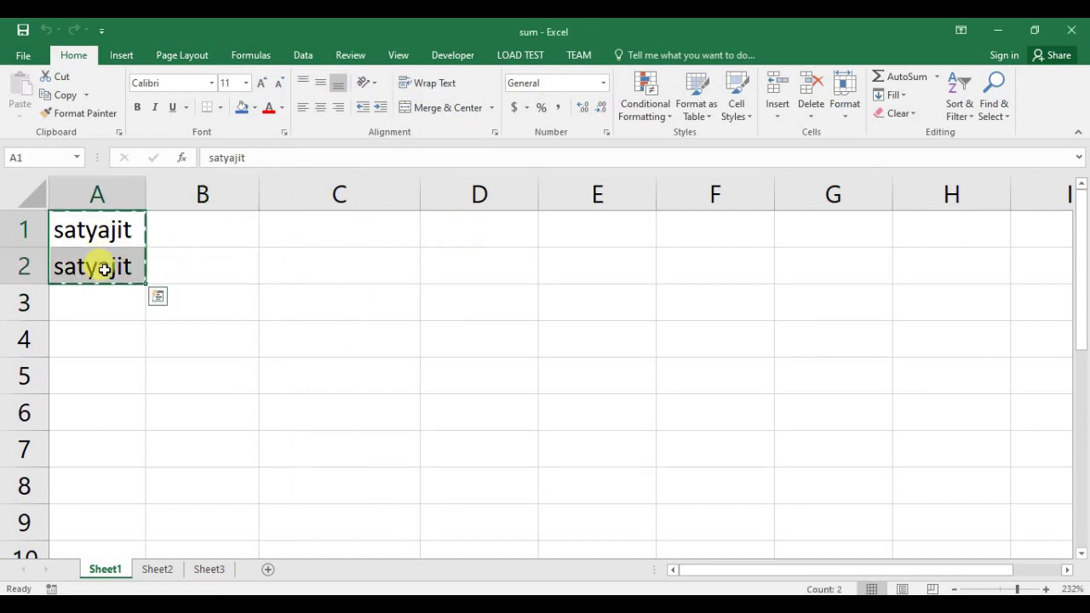
key(ctrl+c)
drag(103, 230, 133, 332)
key(ctrl+v)
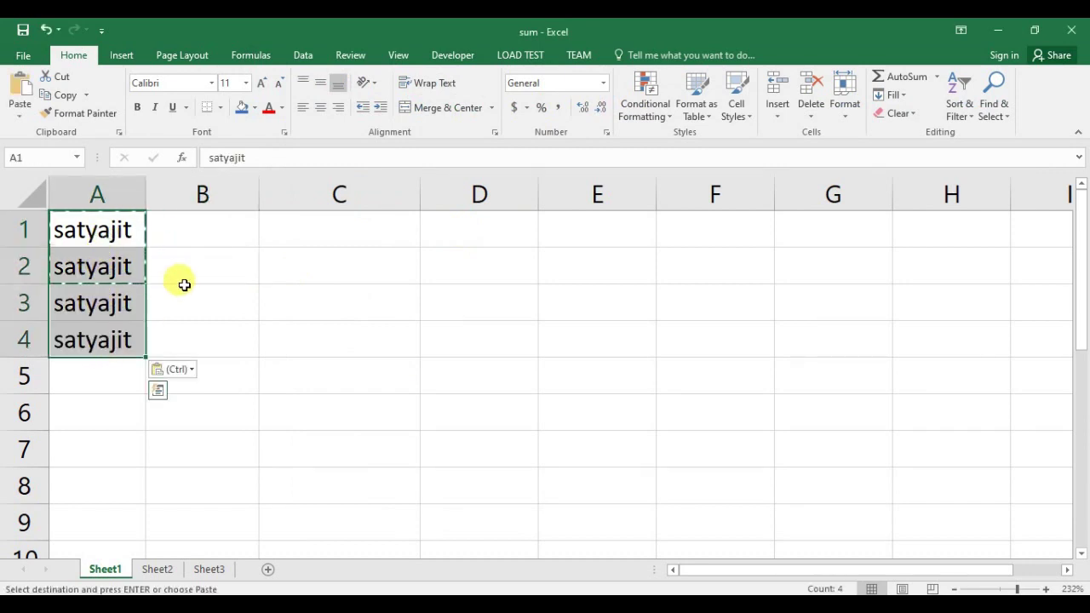
click(185, 289)
key(Escape)
Step: Return to Sub delete() and select its Range("a2:a3").delete line
key(alt+Tab)
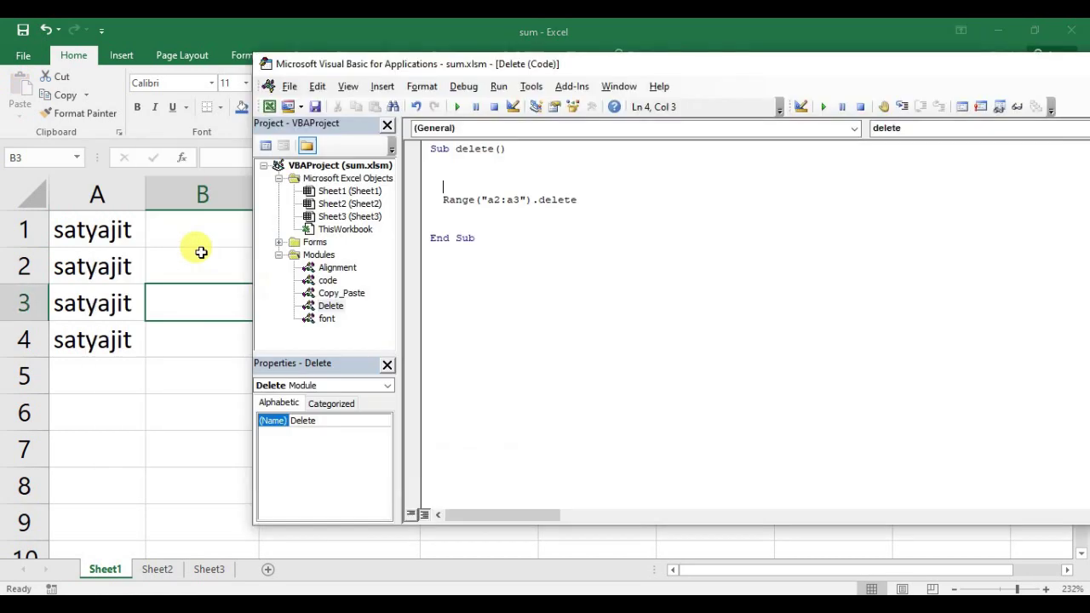
click(515, 224)
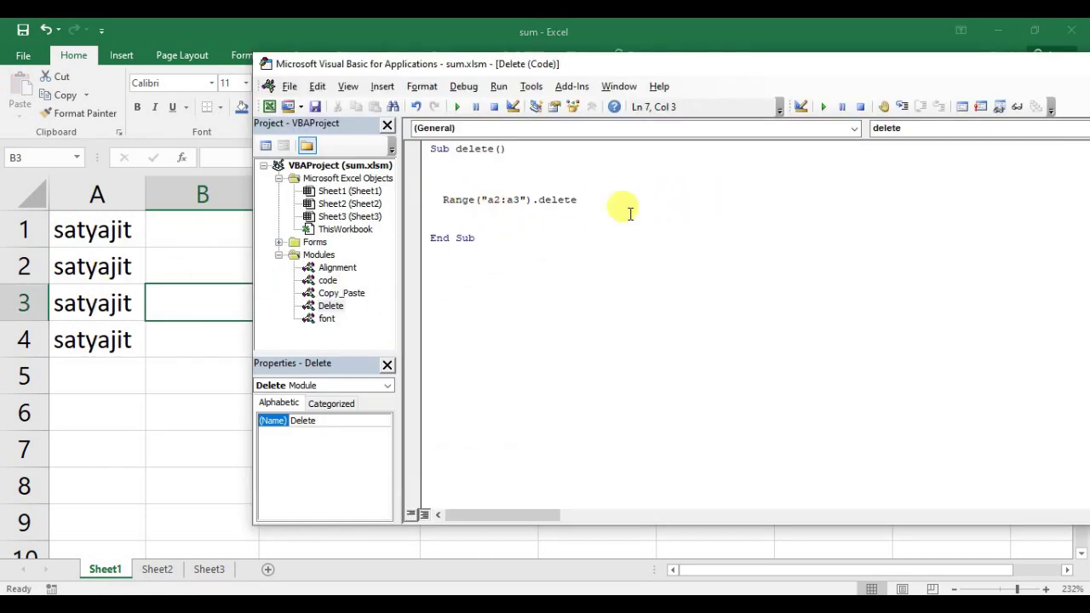
click(479, 181)
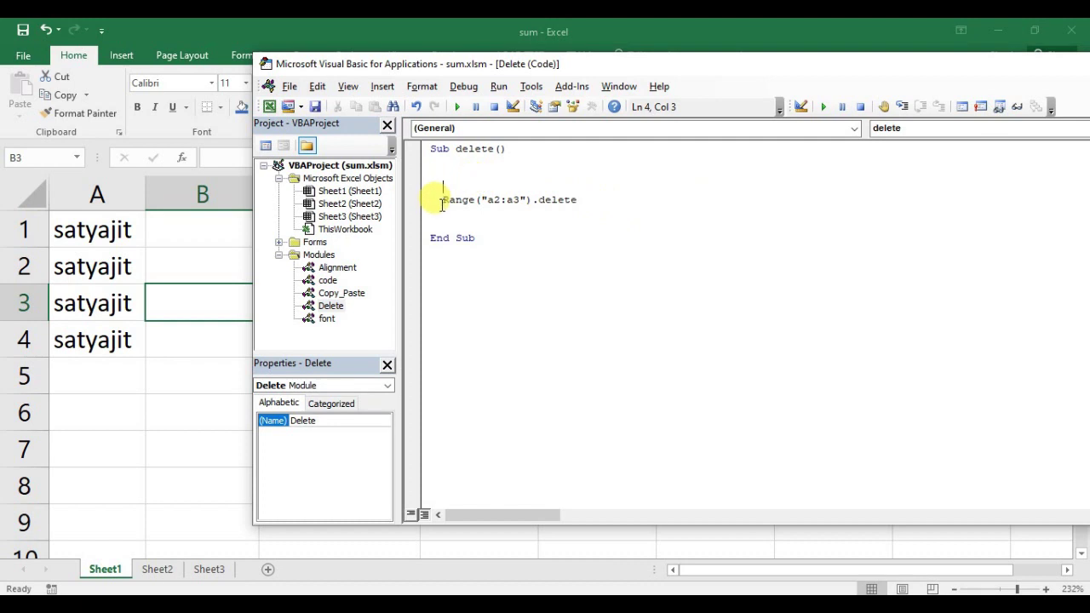
click(23, 302)
click(199, 304)
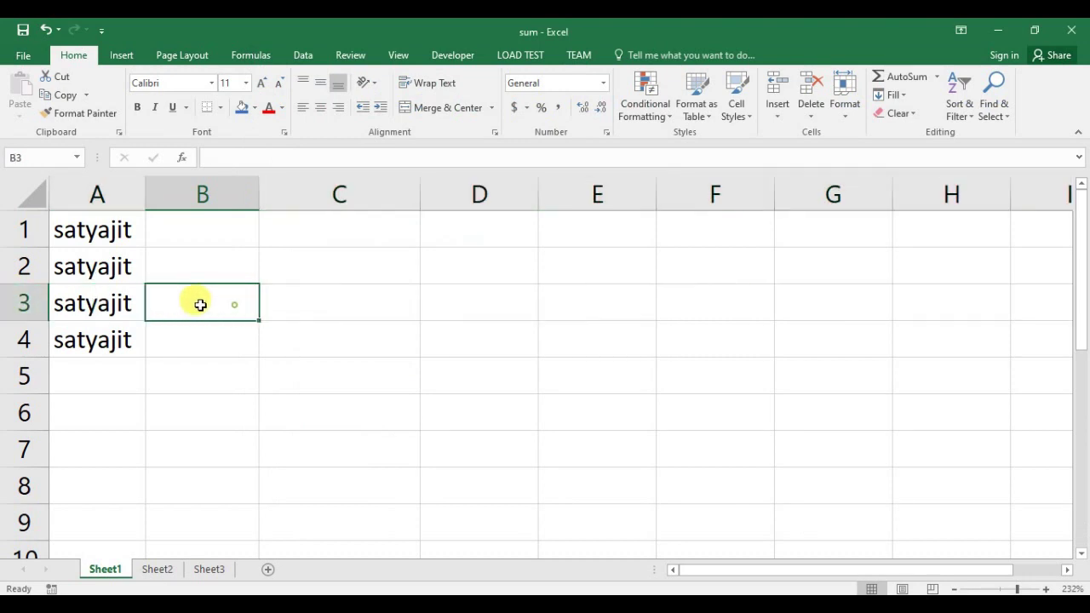
click(93, 298)
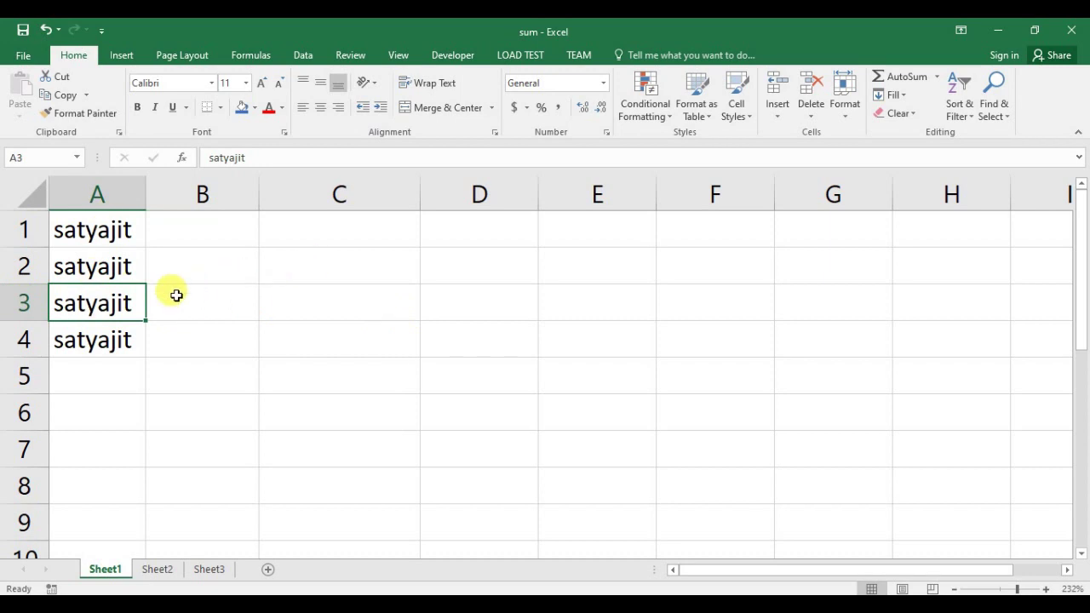
key(alt+F11)
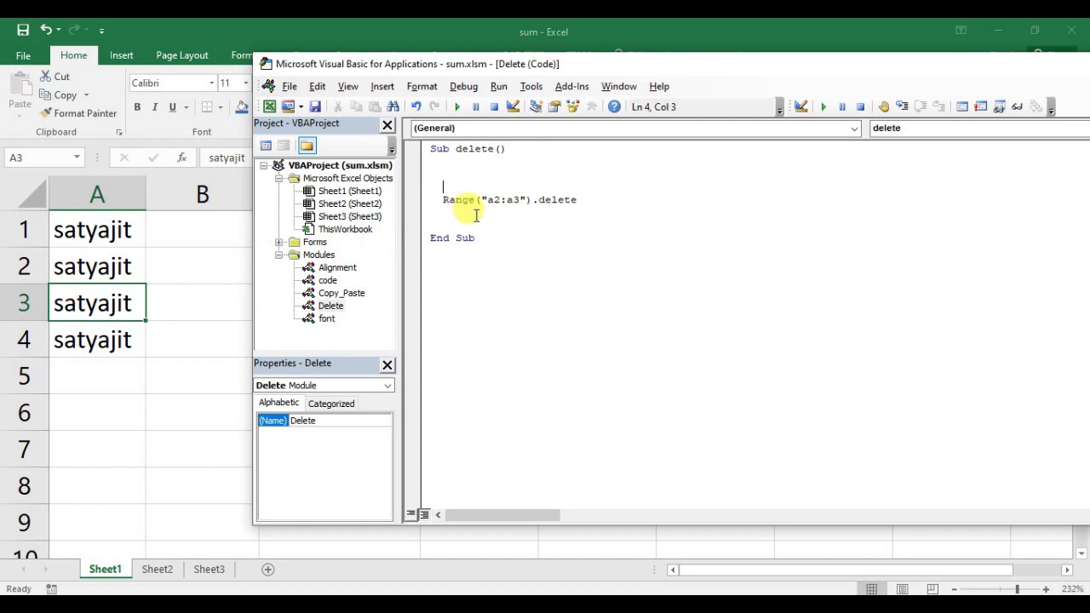
click(449, 199)
drag(449, 199, 584, 197)
Step: Delete the old Range("a2:a3").delete statement from Sub delete()
click(523, 199)
drag(432, 199, 630, 205)
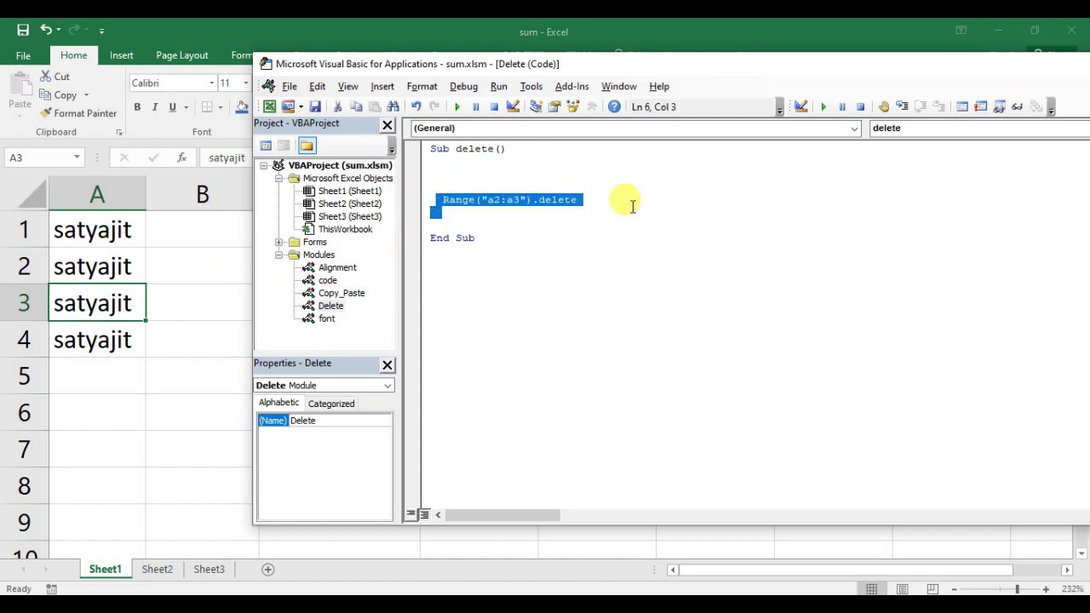
key(Delete)
Step: Write range("a1"). on the empty line so its member list appears
click(502, 179)
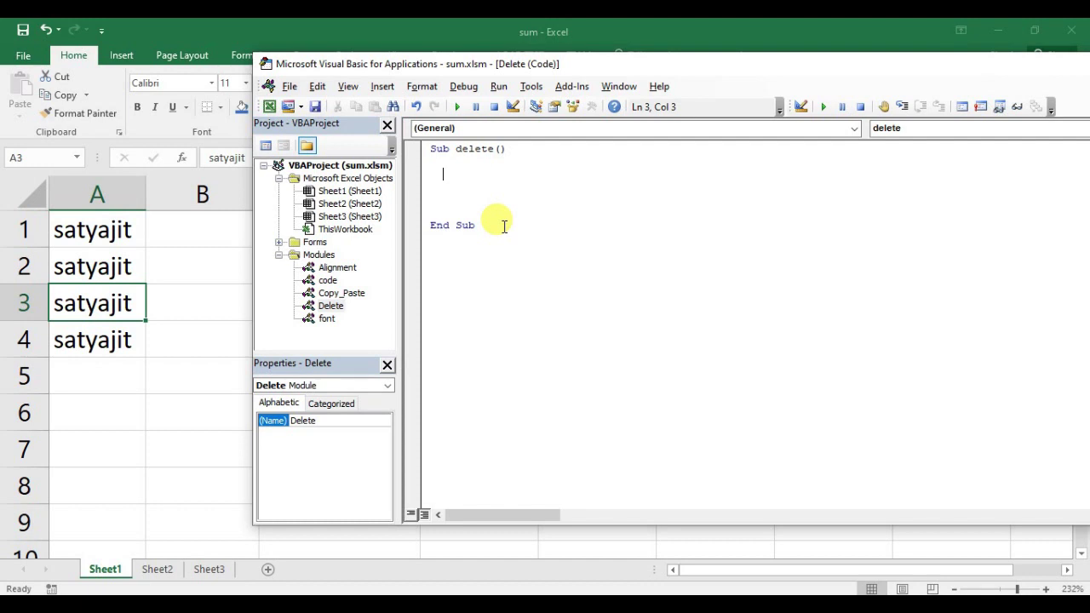
text(range()
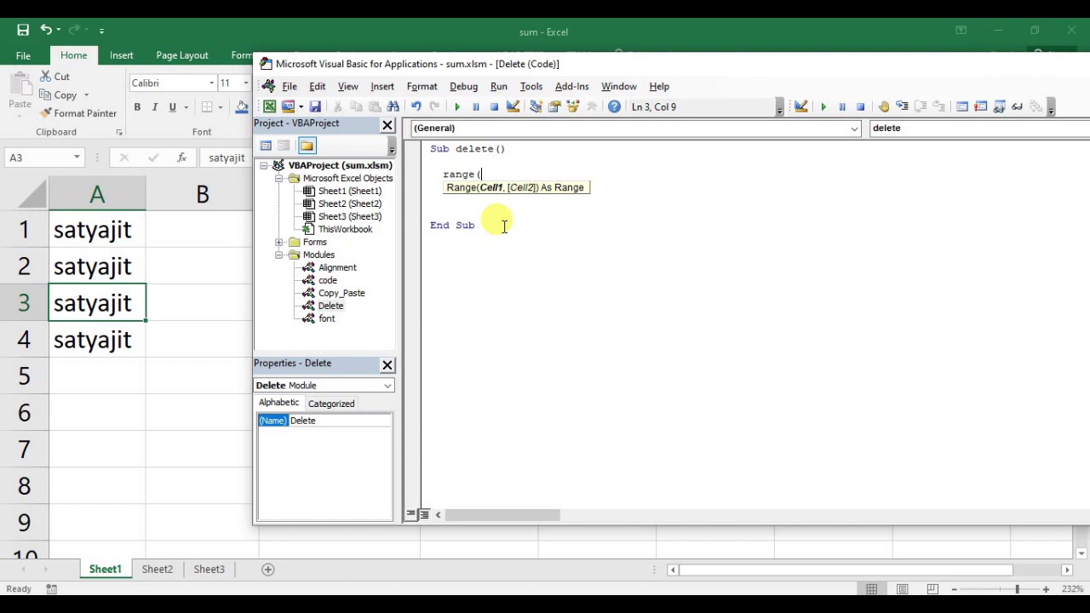
text("a1:a4:)
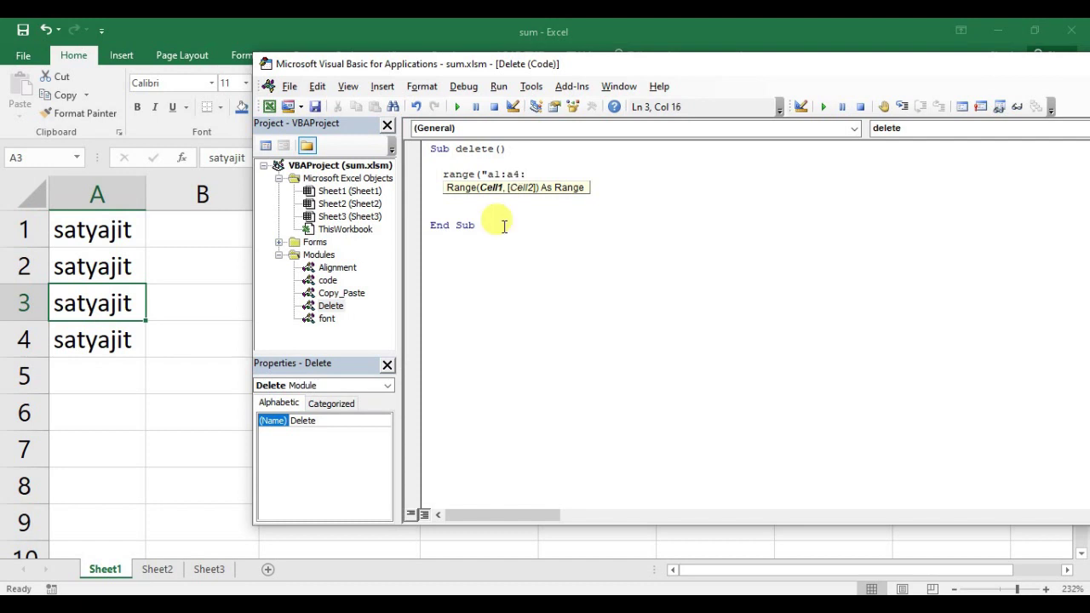
key(BackSpace)
text(")
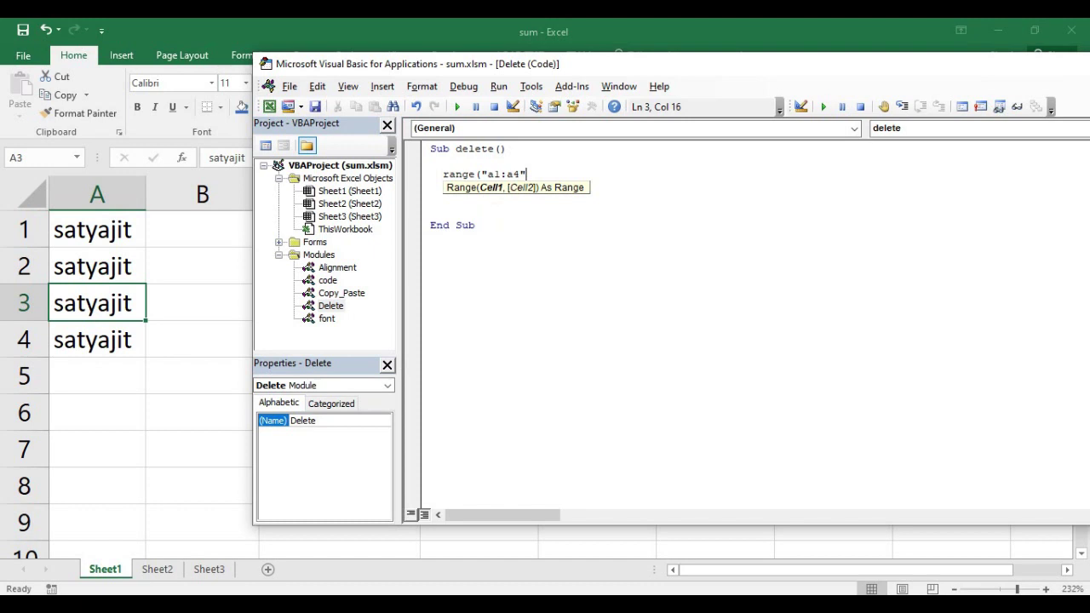
text().)
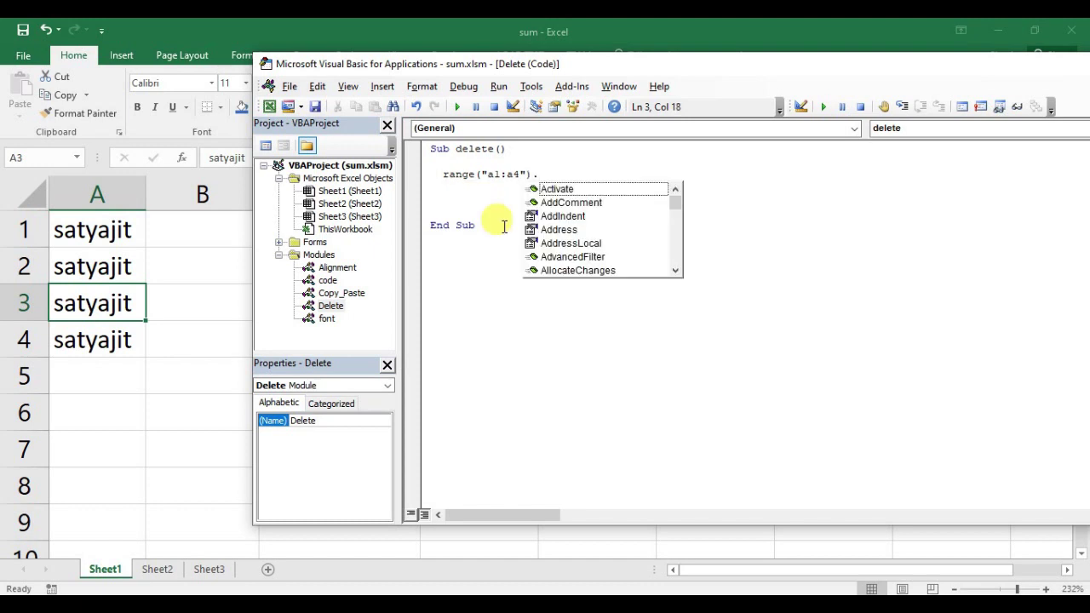
click(525, 171)
key(BackSpace)
key(BackSpace)
key(BackSpace)
key(BackSpace)
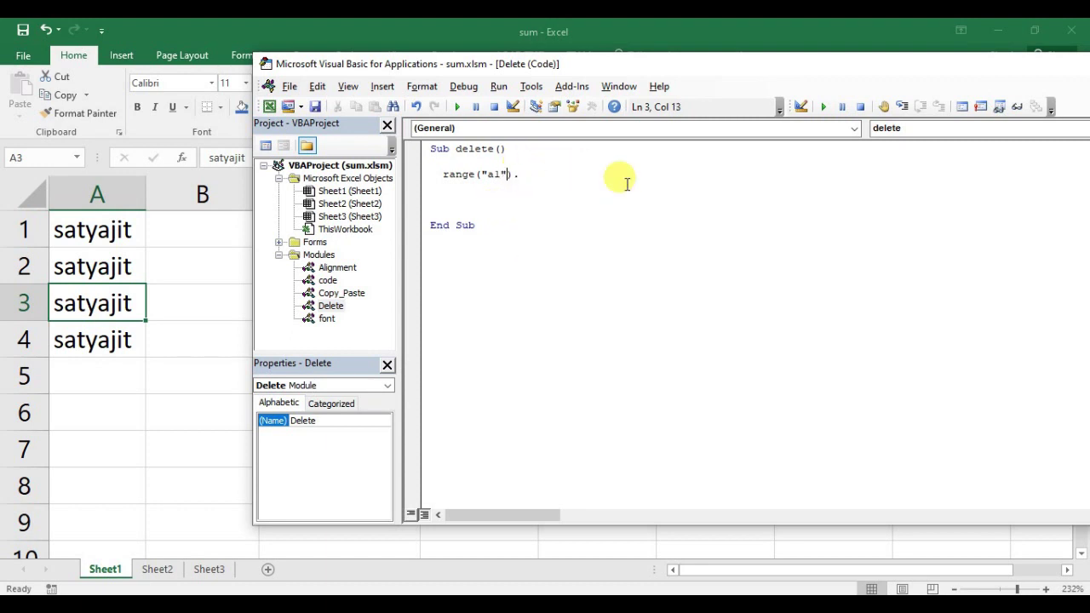
click(558, 175)
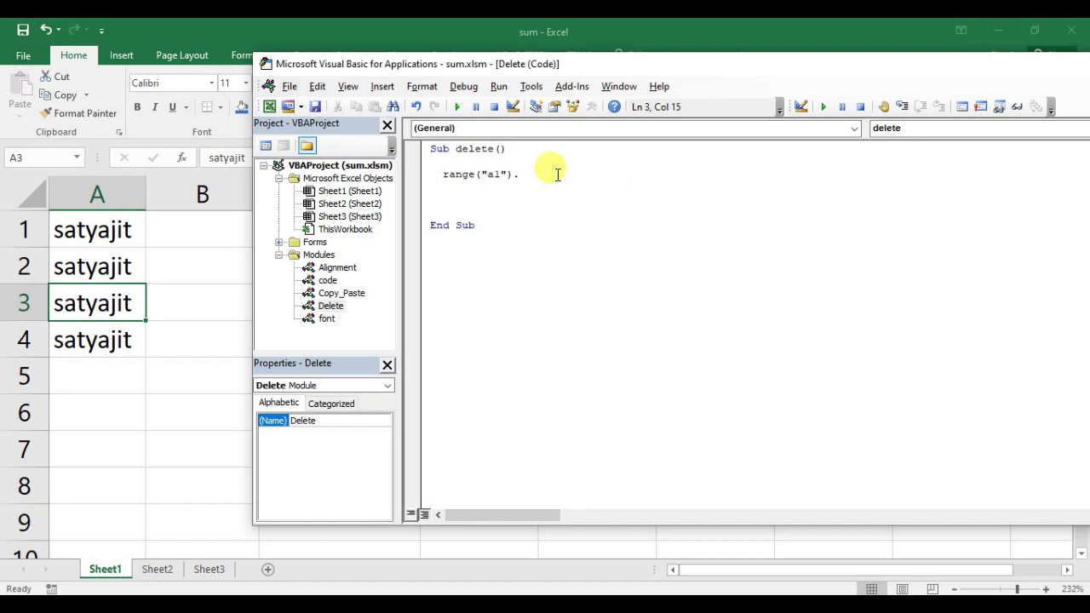
key(BackSpace)
text(.)
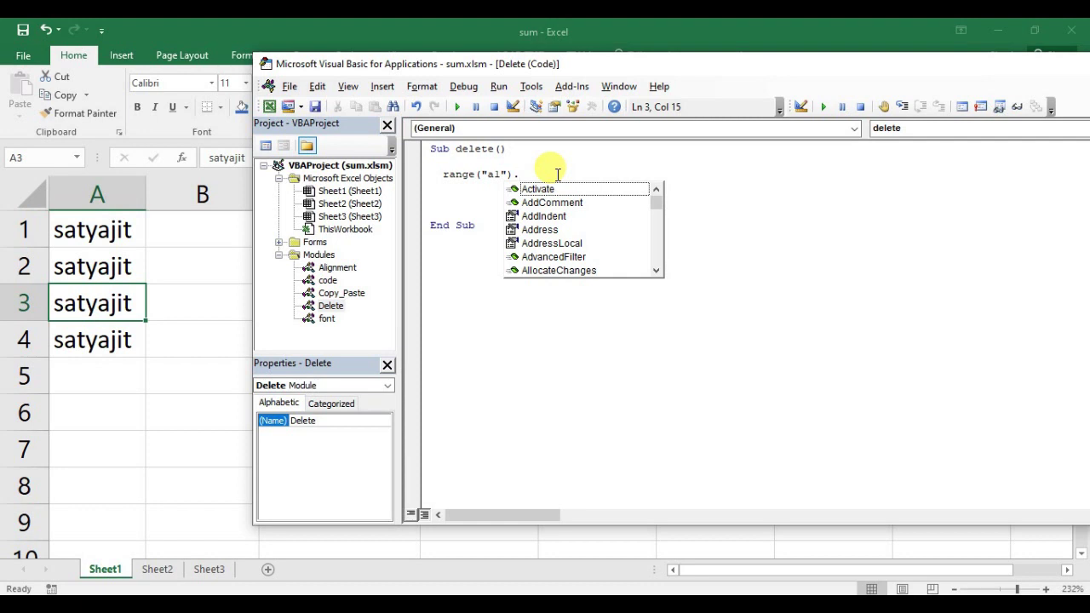
Step: Enter a surname in cell B1 next to the first name, then return to the code
click(223, 226)
text(c)
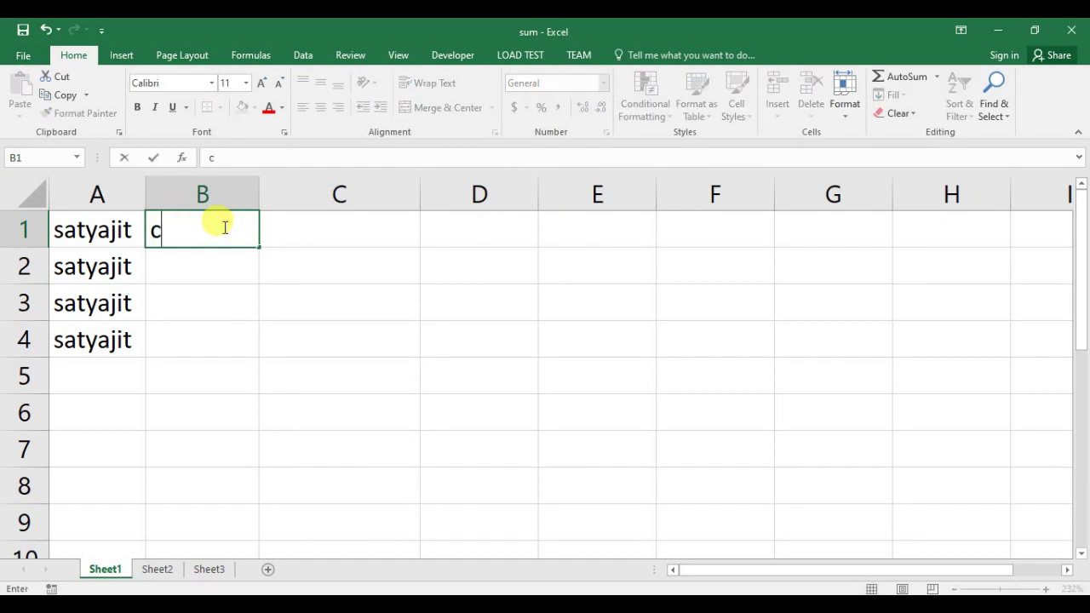
text(hatterjee)
key(Tab)
key(alt+F11)
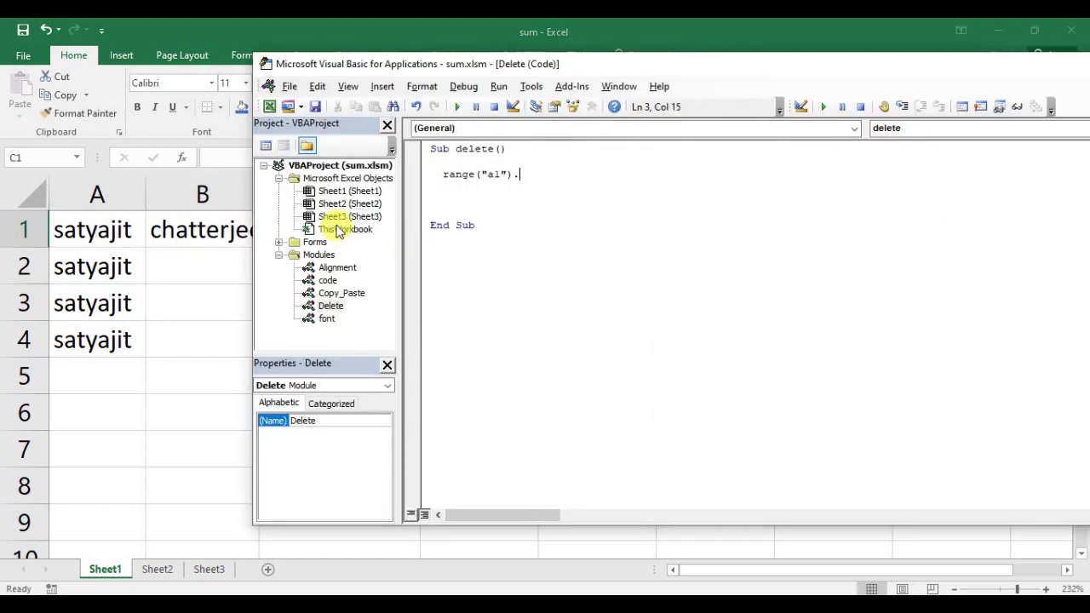
drag(425, 59, 449, 63)
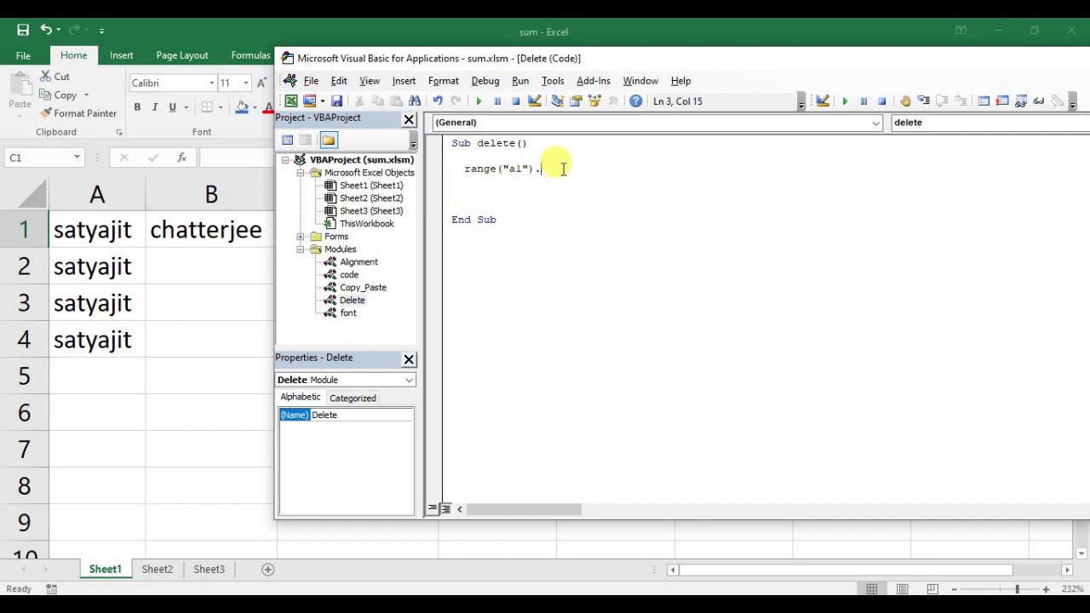
key(BackSpace)
Step: Complete the first statement as Range("a1").EntireRow.Delete using IntelliSense
text(.)
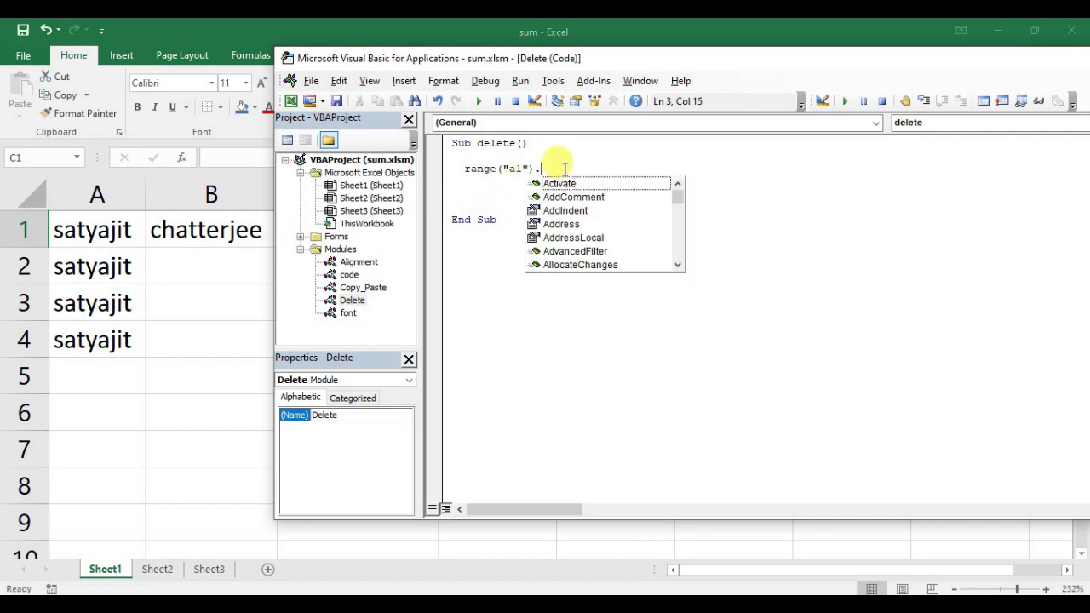
text(en)
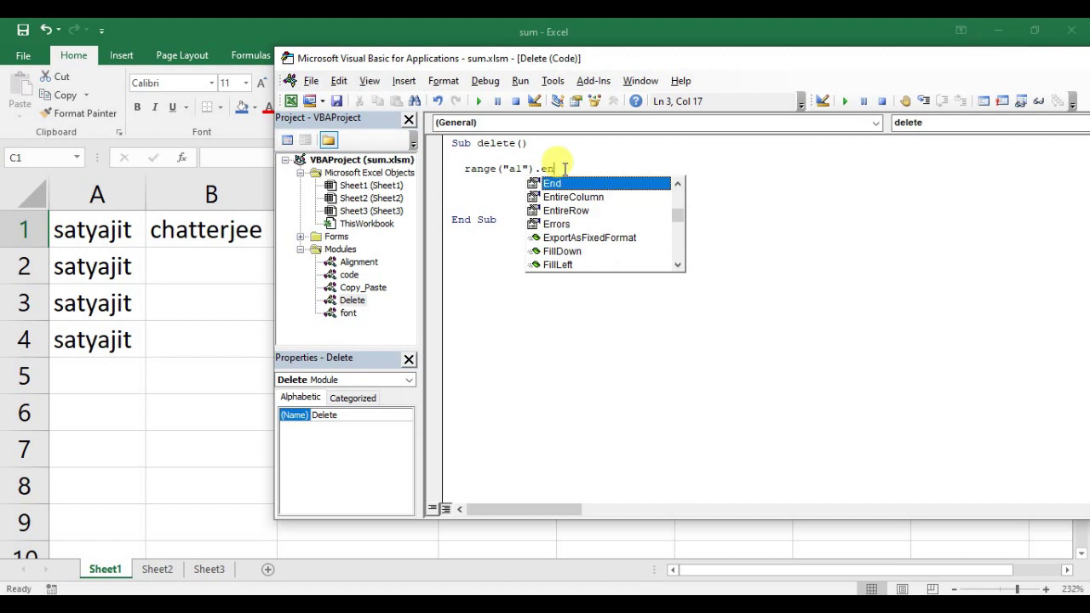
text(t)
key(Down)
key(Tab)
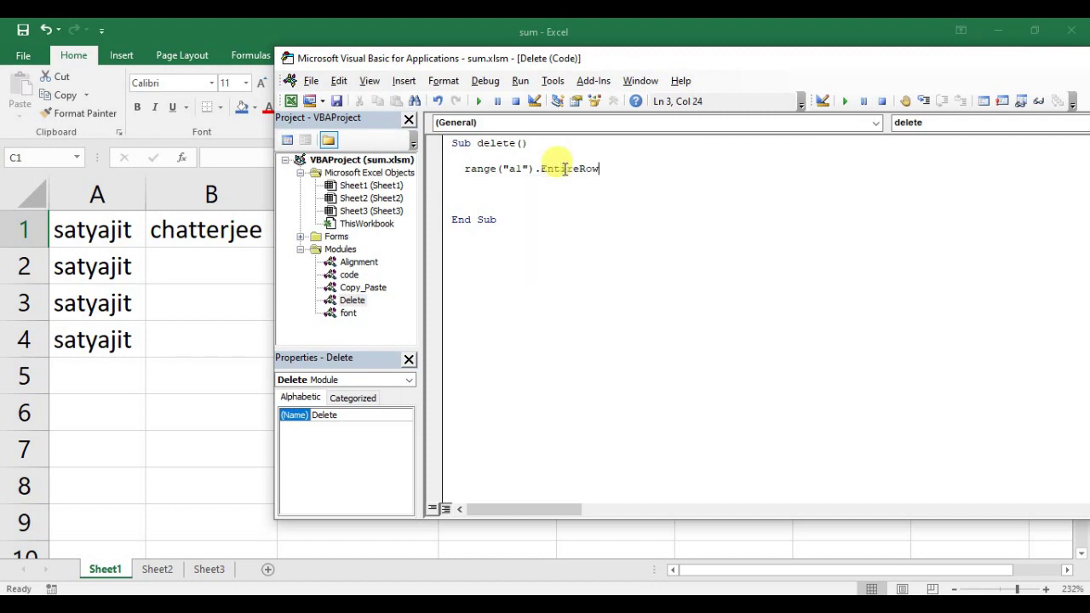
text(.)
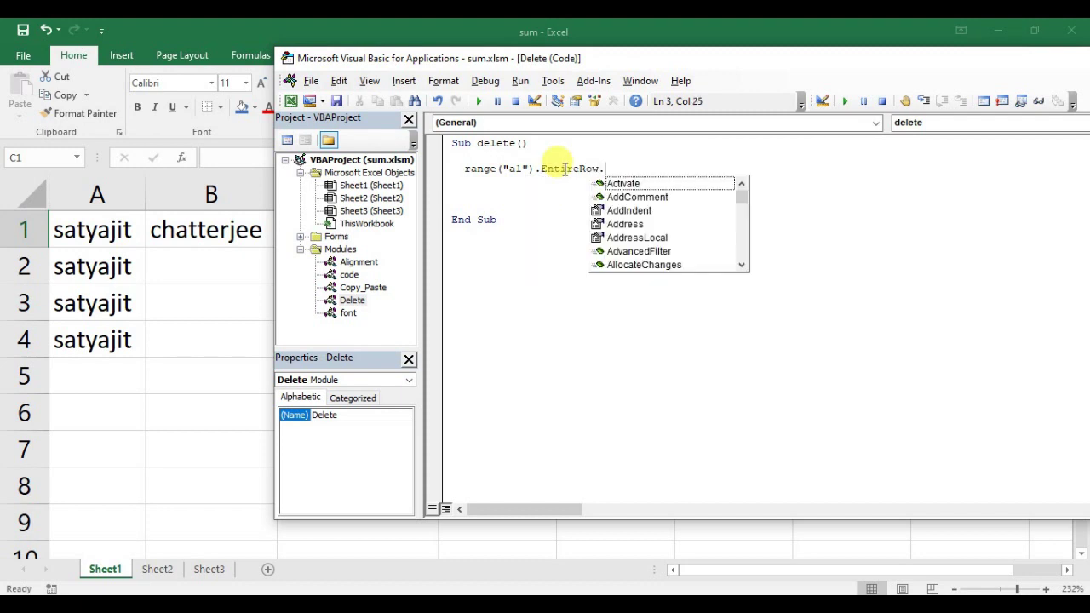
text(de)
key(Tab)
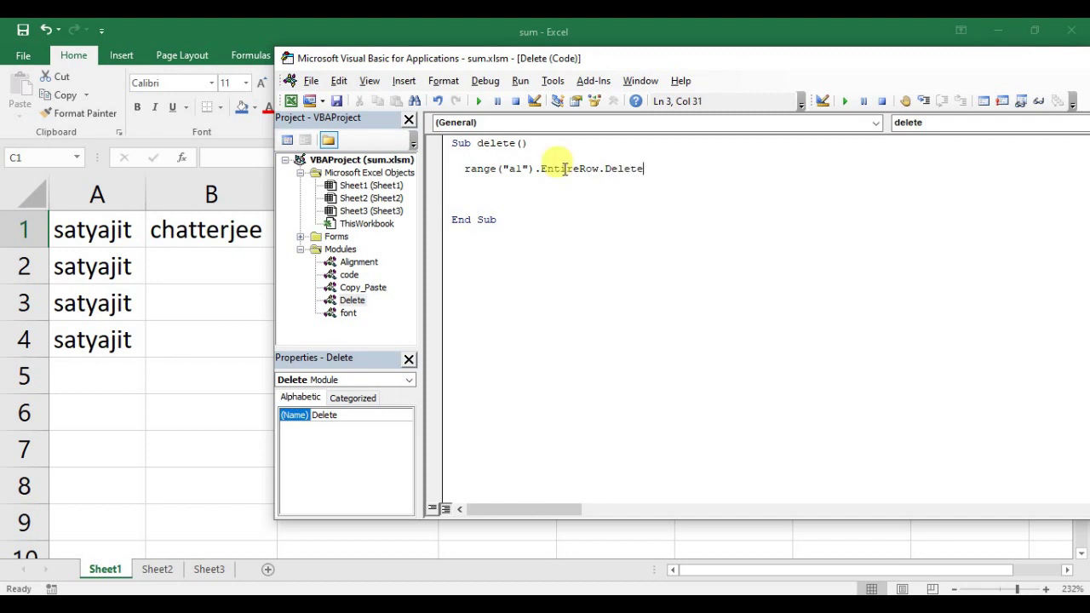
key(Return)
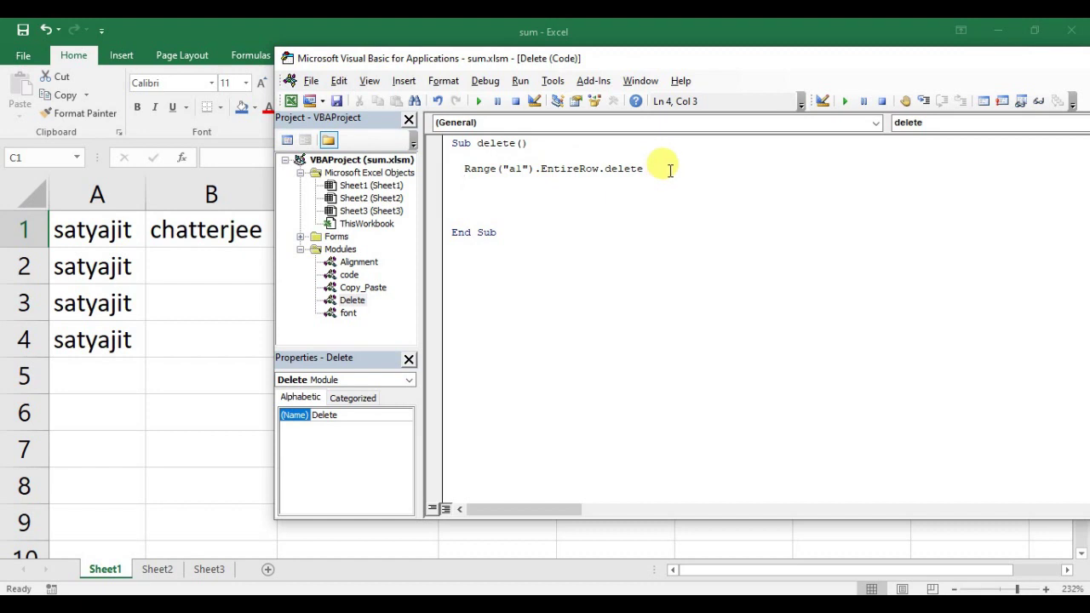
Step: Duplicate the EntireRow delete statement onto the line below for editing
drag(668, 170, 462, 168)
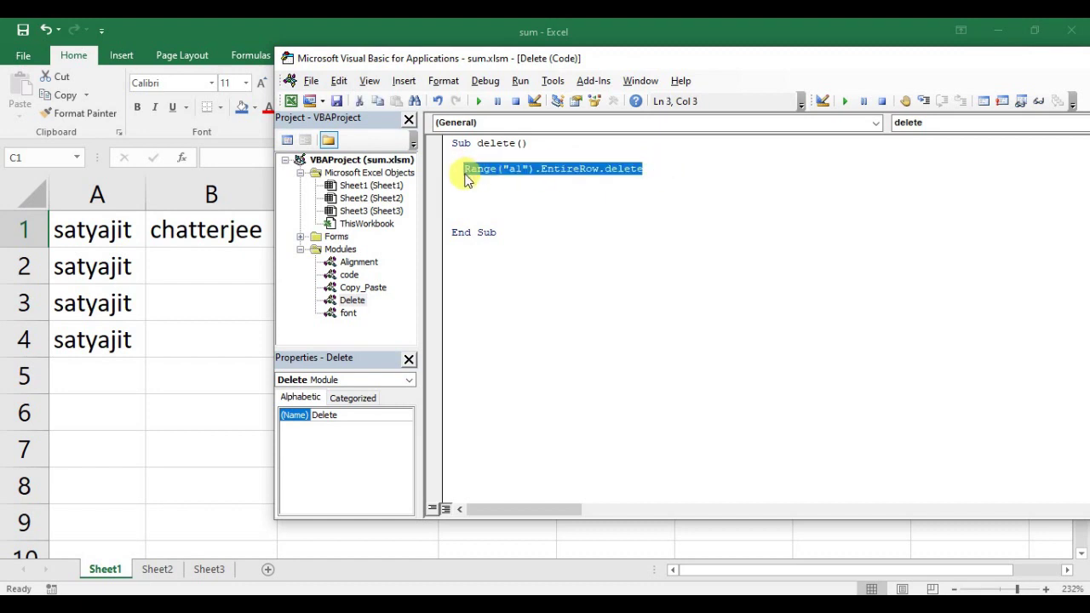
key(ctrl+c)
click(487, 195)
key(ctrl+v)
click(520, 194)
key(BackSpace)
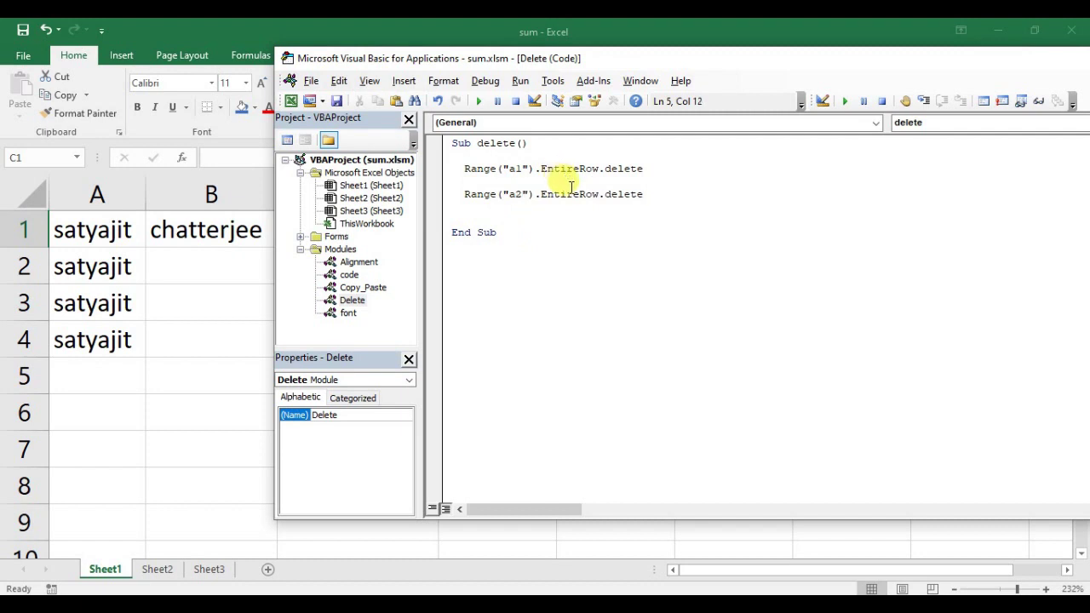
Step: Turn the copied line into Range("a2").EntireColumn.Delete
drag(645, 195, 541, 196)
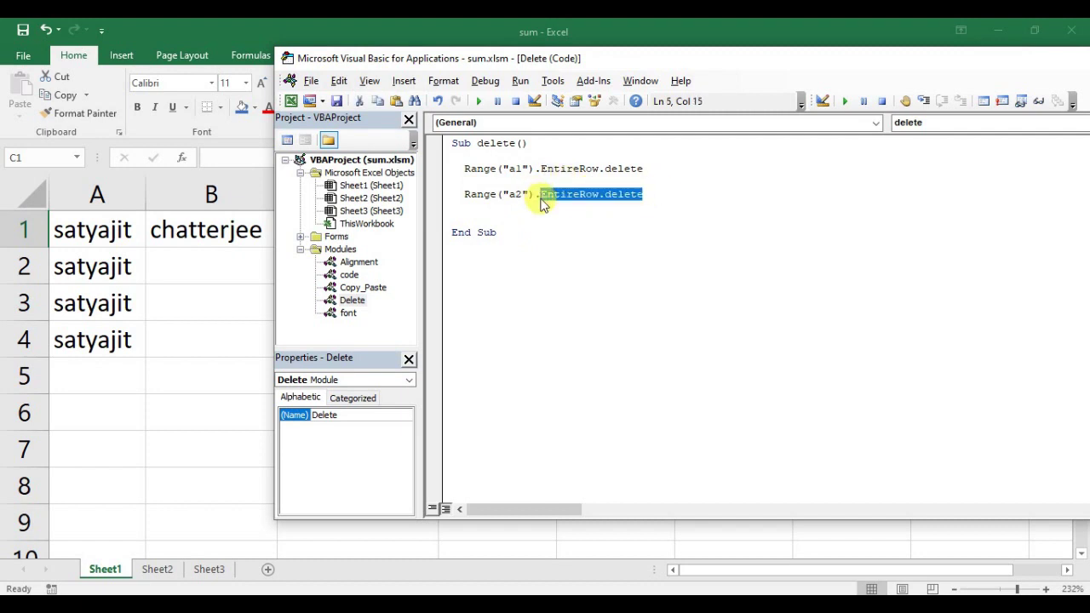
key(BackSpace)
key(BackSpace)
text(.)
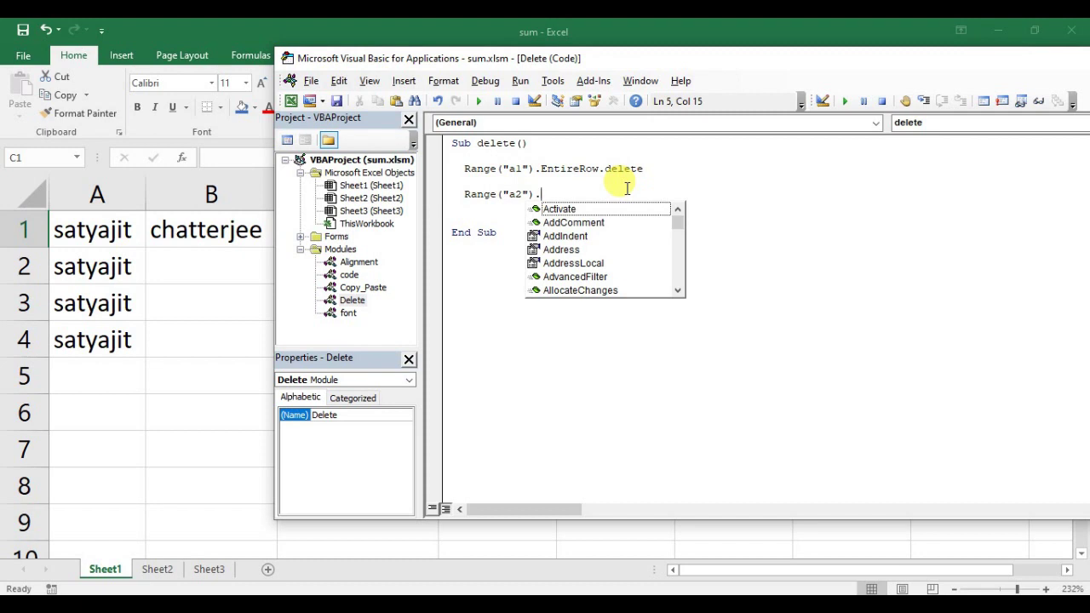
text(ent)
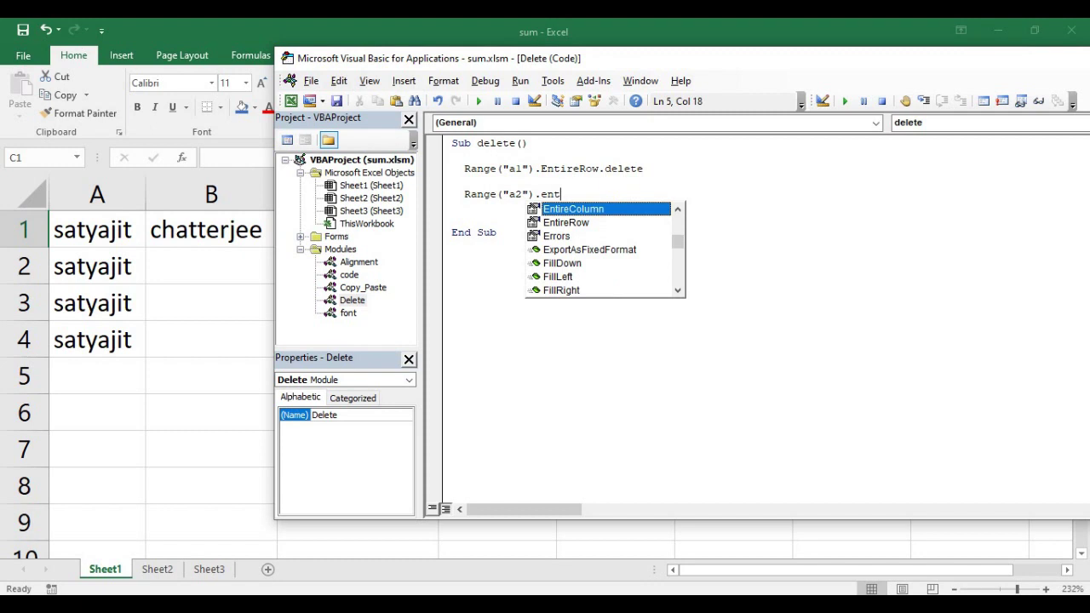
key(Tab)
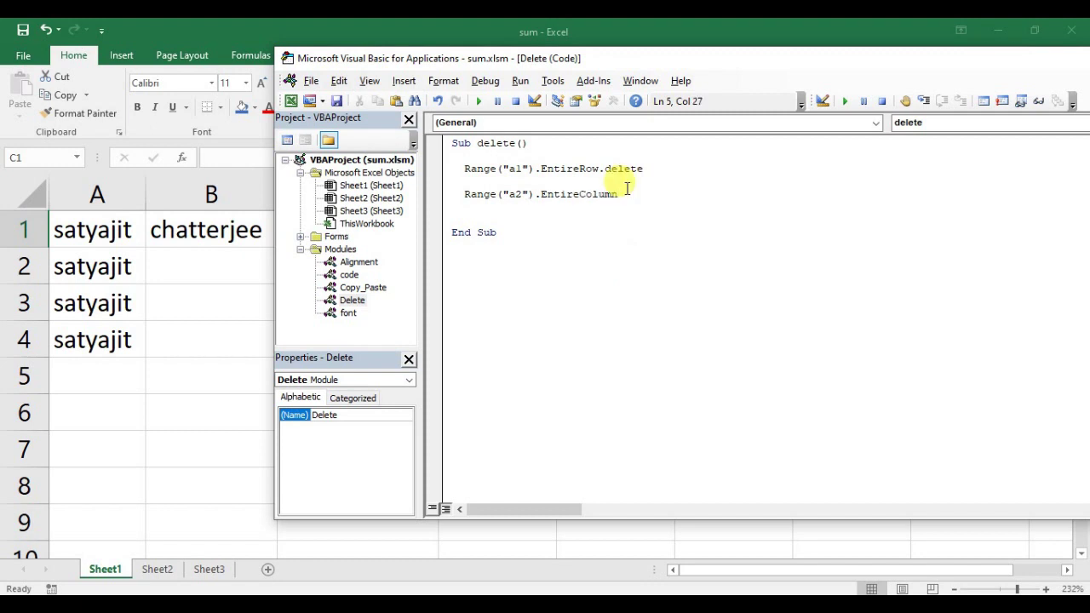
text(.de)
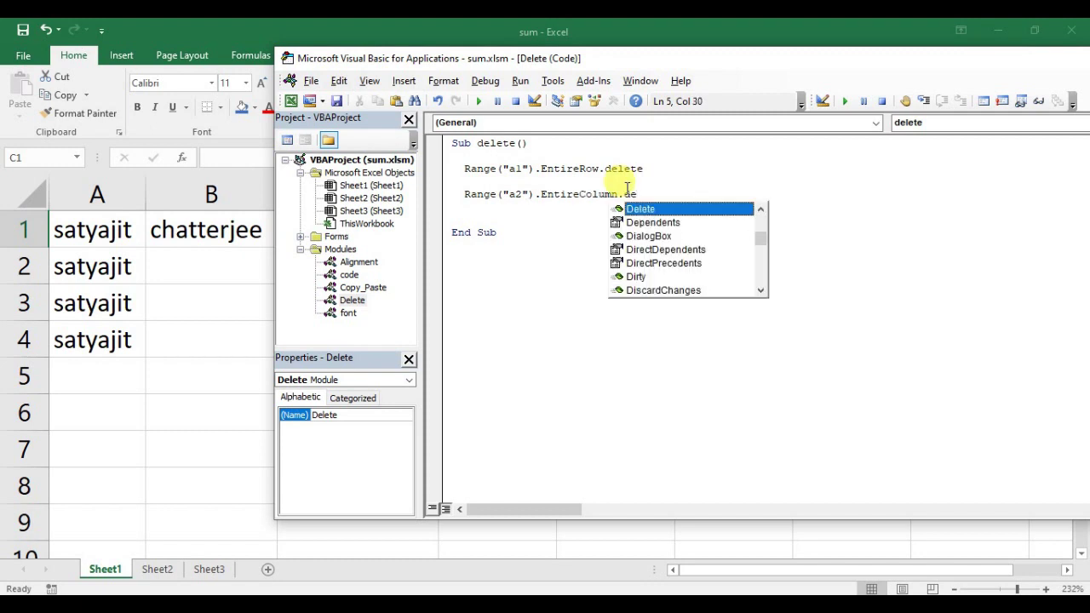
key(Return)
click(620, 255)
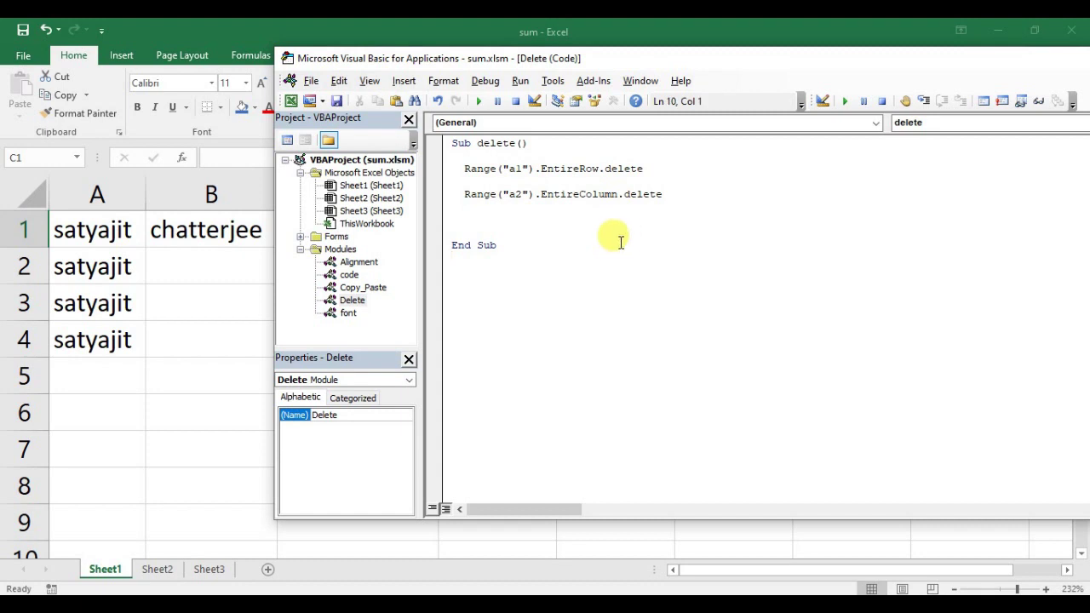
click(458, 168)
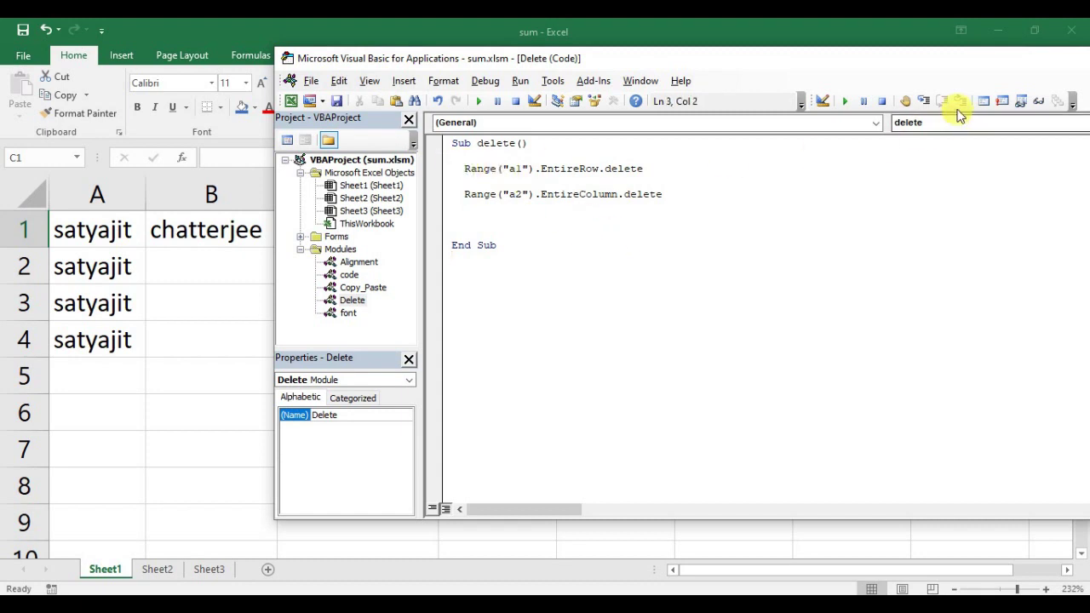
Step: Step through Sub delete(), removing row 1 then column A, and return to the emptied sheet
click(927, 102)
click(927, 102)
click(926, 101)
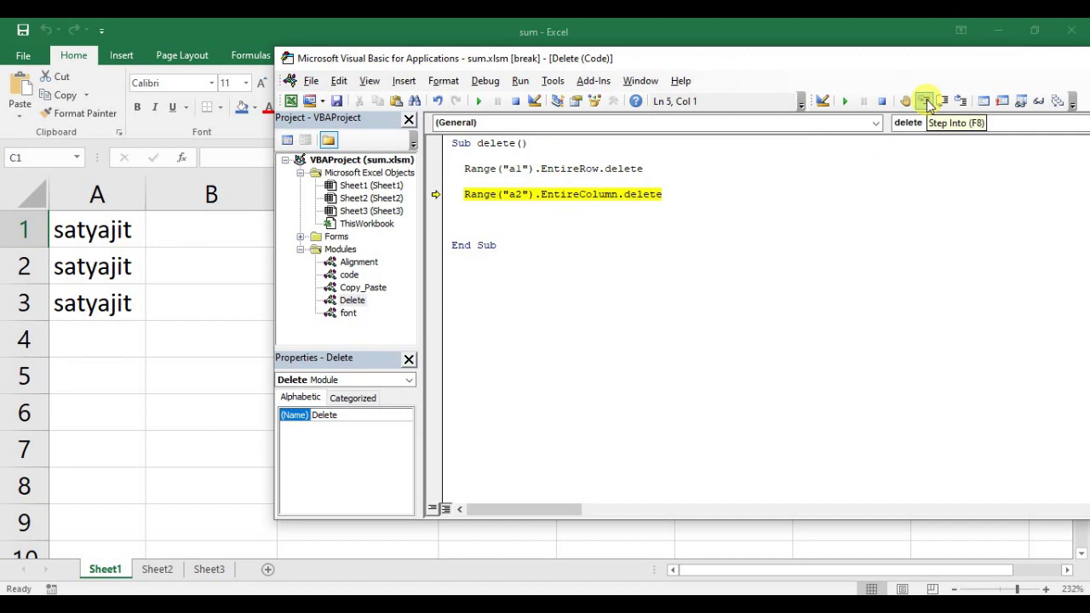
click(926, 101)
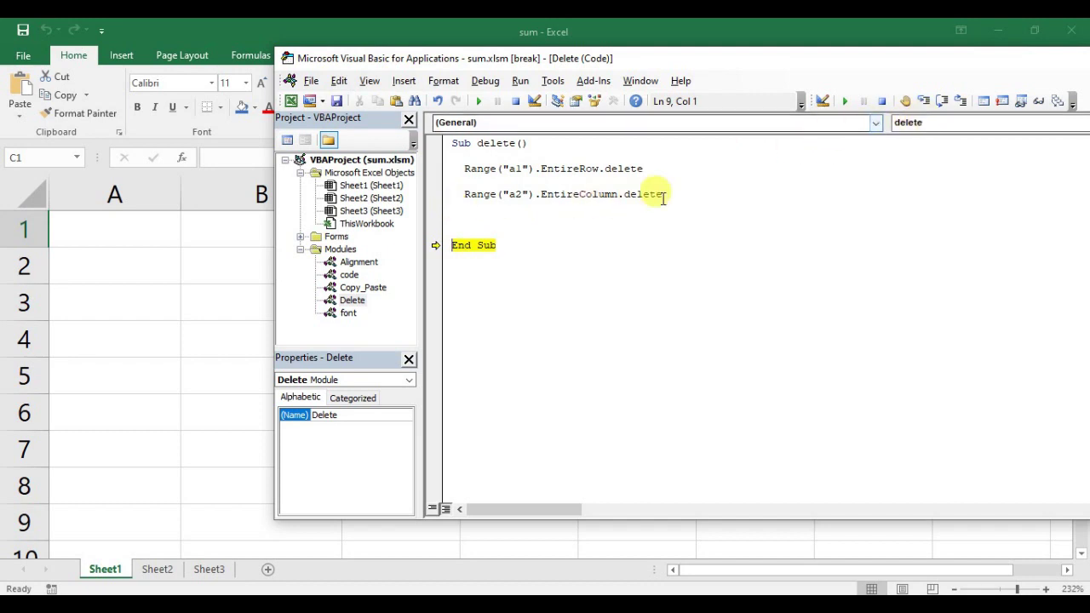
key(alt+F11)
click(117, 235)
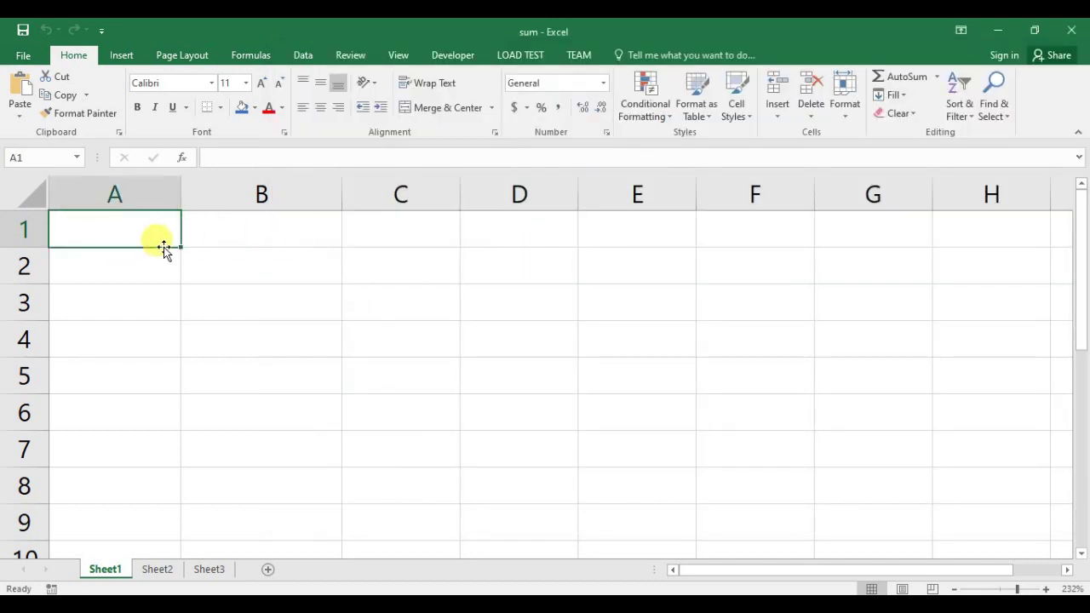
Step: Type a first name and surname in A1:B1 and another name pair in A2:B2
text(satyajit)
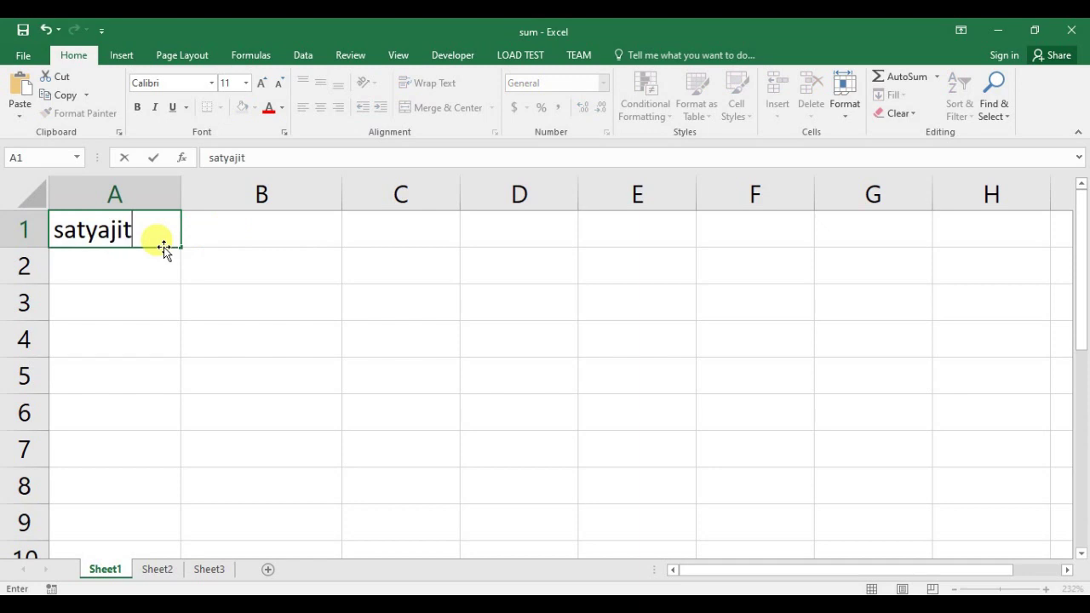
key(Tab)
text(cha)
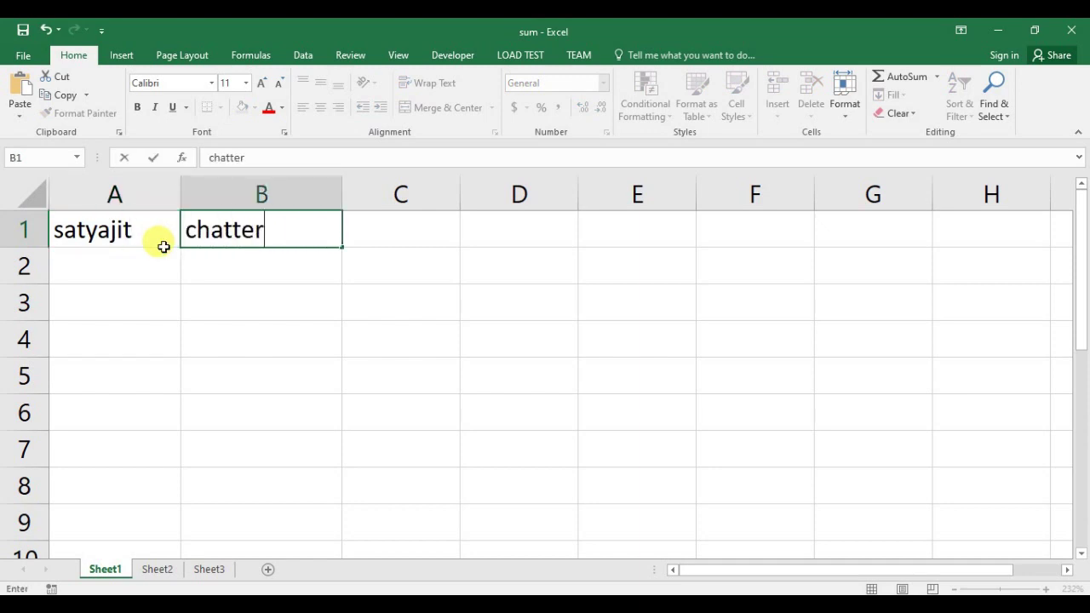
click(92, 262)
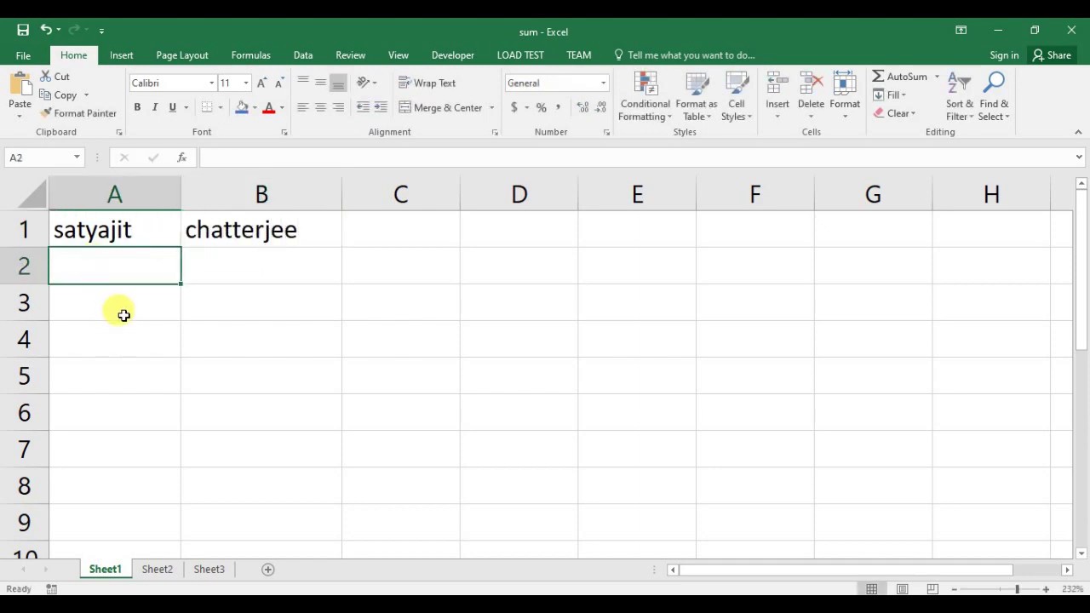
text(raj)
key(Tab)
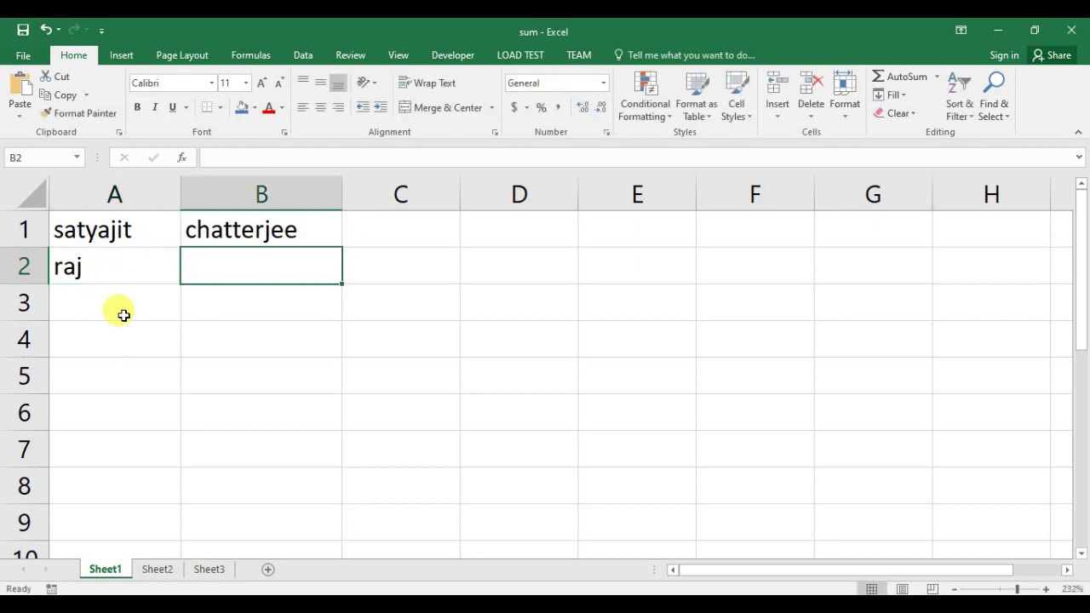
text(roy)
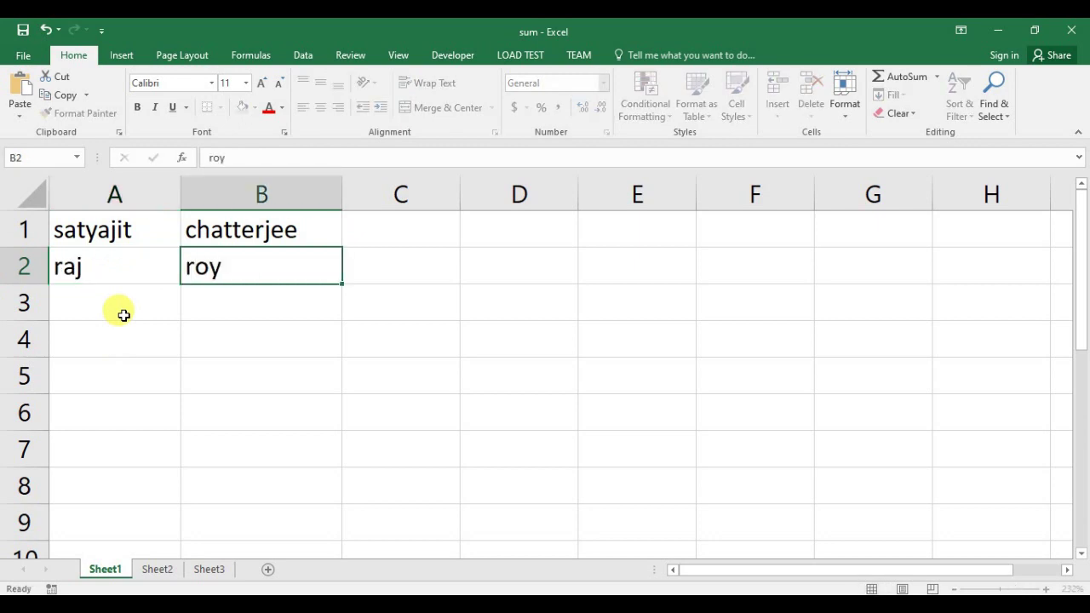
key(Tab)
key(Return)
Step: Copy the row 2 name pair into rows 3 and 4
click(123, 316)
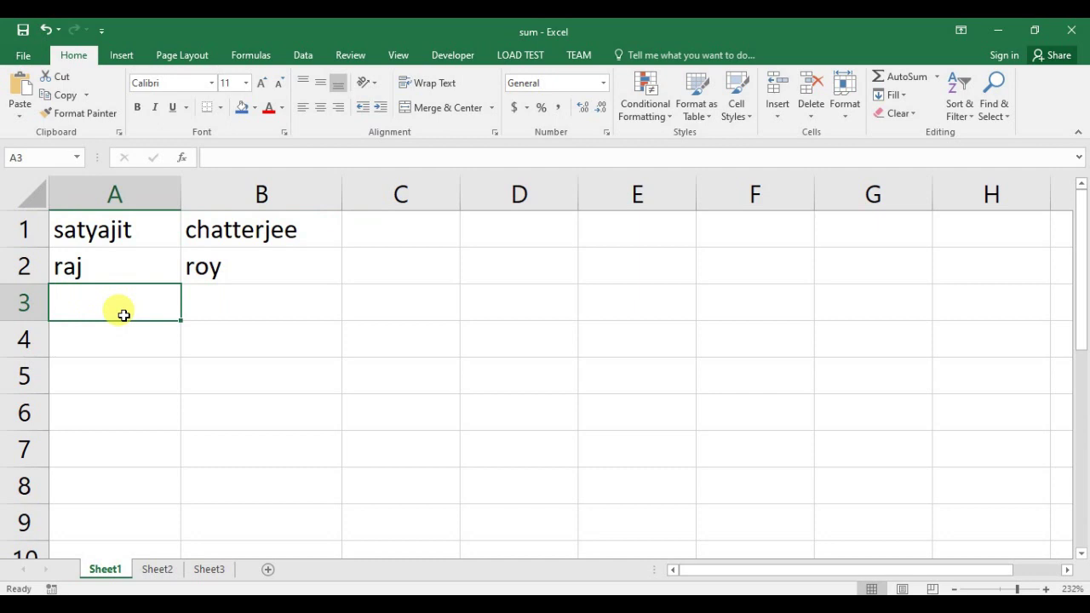
click(95, 270)
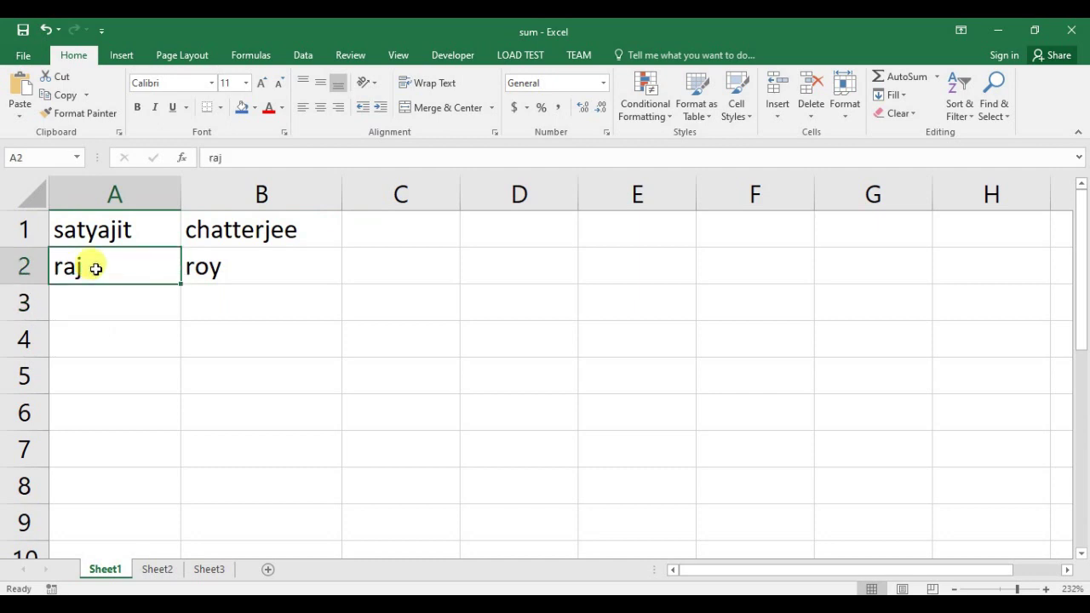
drag(96, 269, 231, 270)
key(ctrl+c)
mouse_move(105, 304)
mouse_down()
mouse_move(190, 353)
mouse_move(229, 349)
mouse_up()
key(ctrl+v)
click(409, 326)
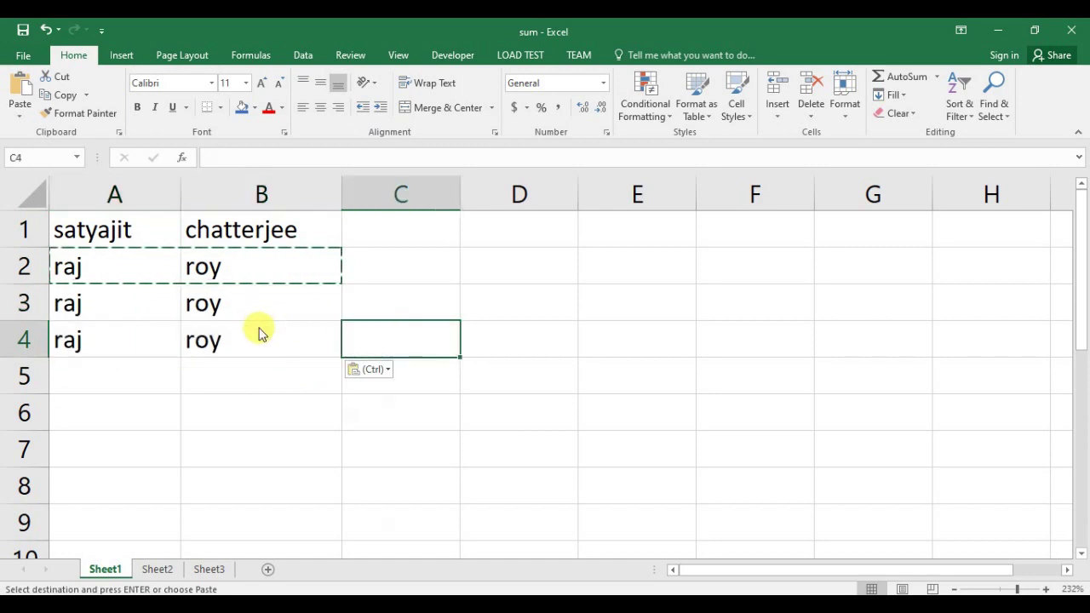
key(alt+F11)
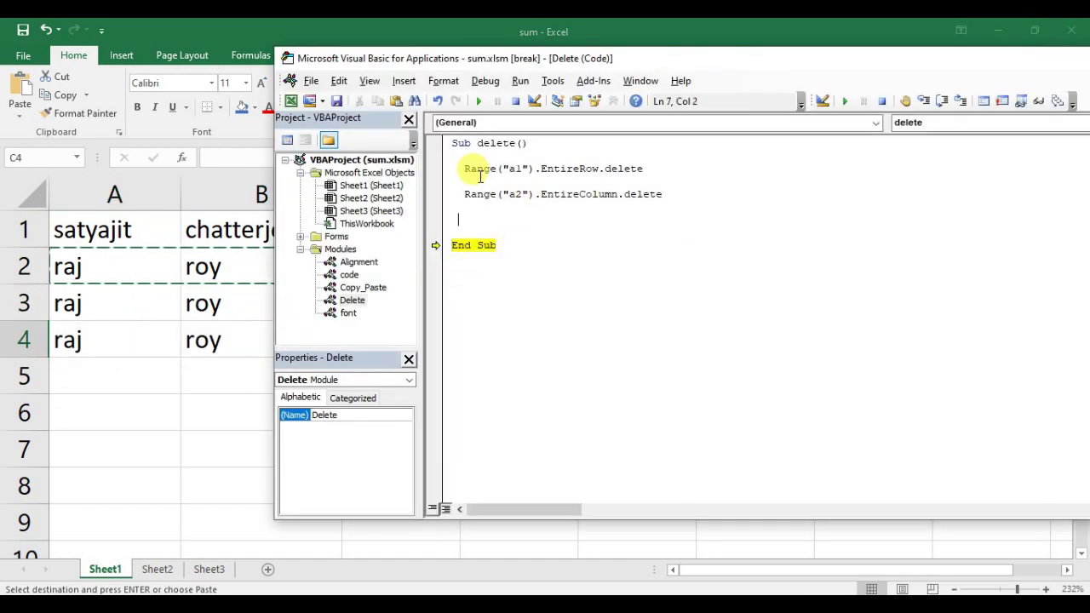
Step: Step through Sub delete() to remove row 1 and column A, then reset the macro
click(139, 232)
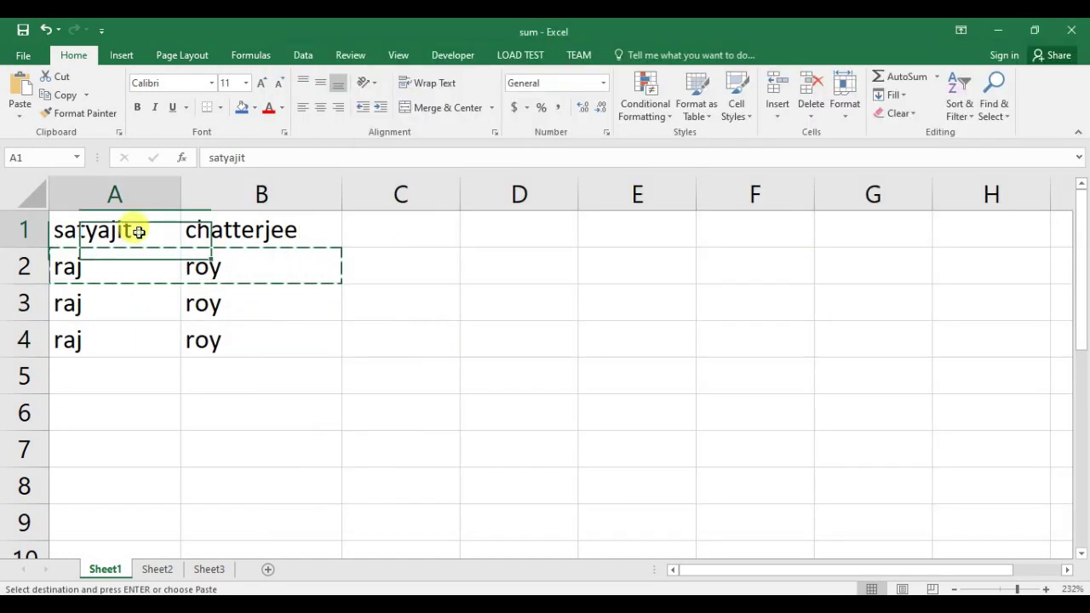
key(alt+F11)
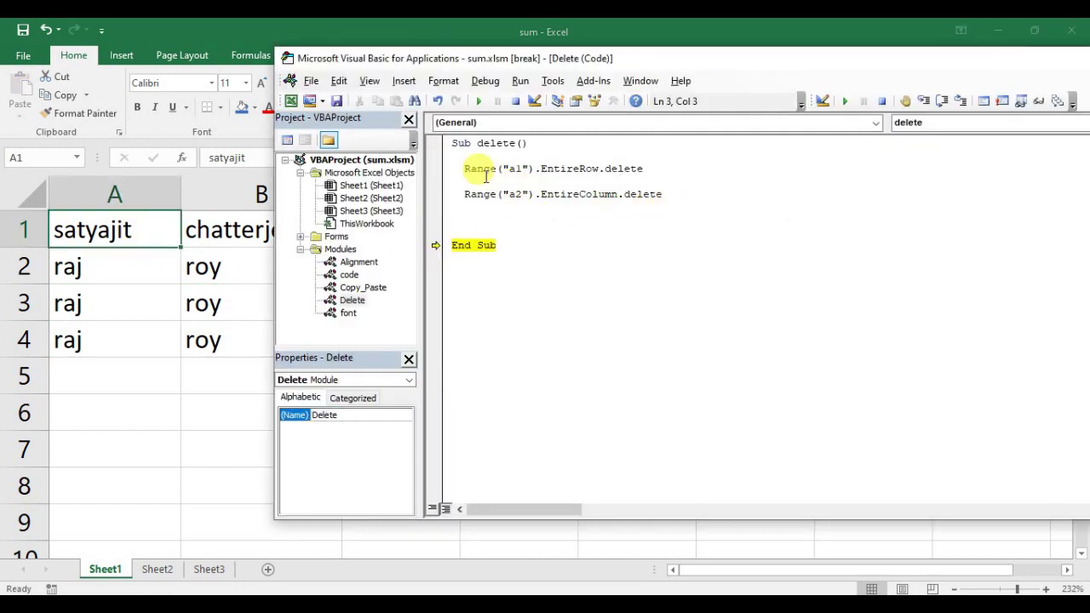
click(924, 102)
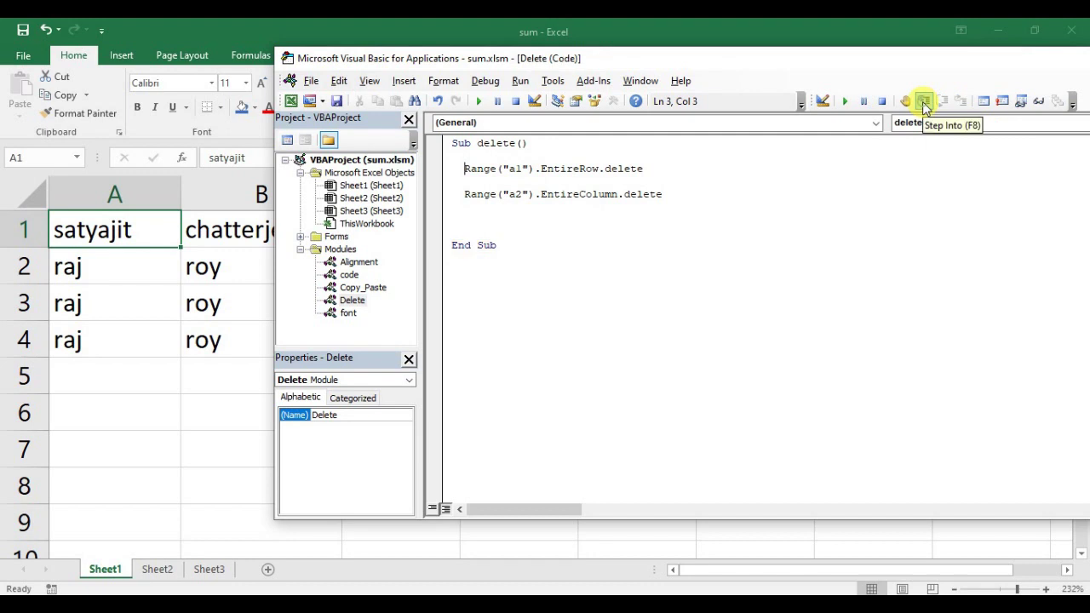
click(924, 102)
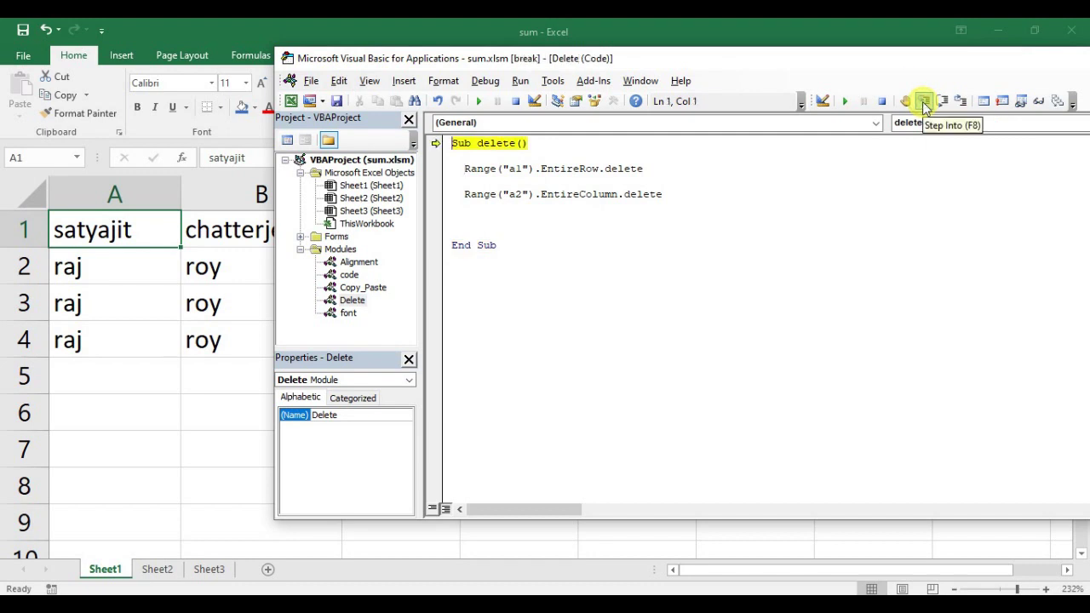
click(924, 102)
click(924, 102)
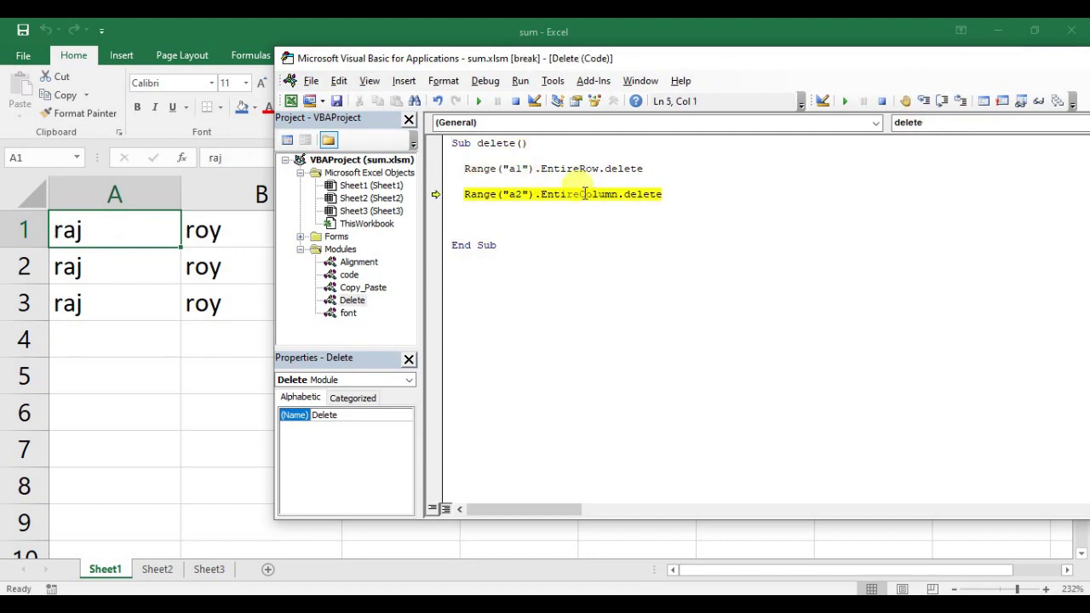
drag(478, 168, 648, 166)
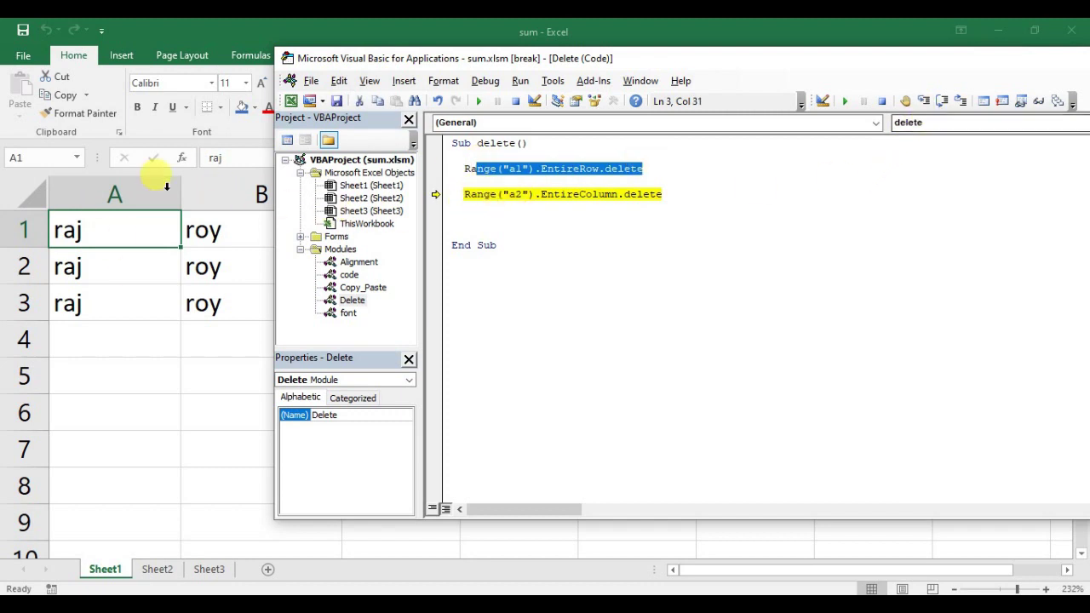
click(924, 102)
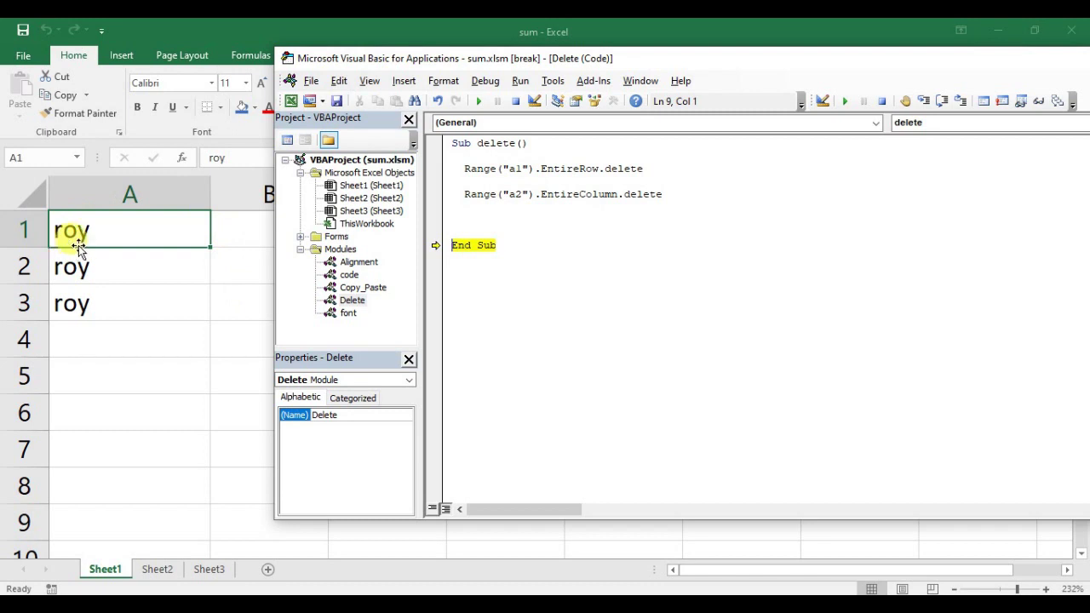
click(515, 100)
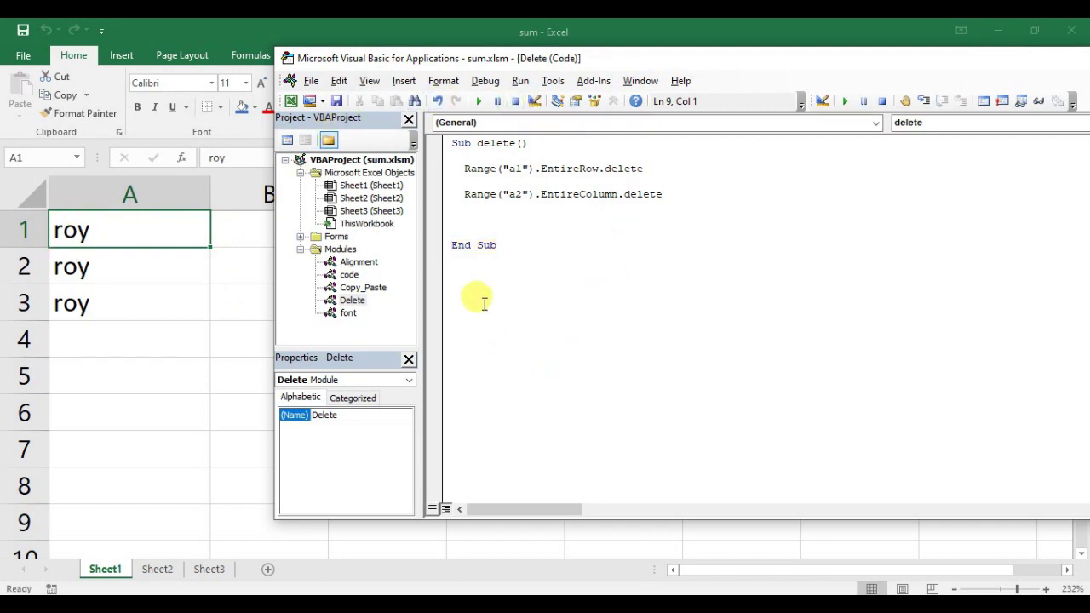
Step: Insert a new standard module and rename it Row_Insert
click(404, 81)
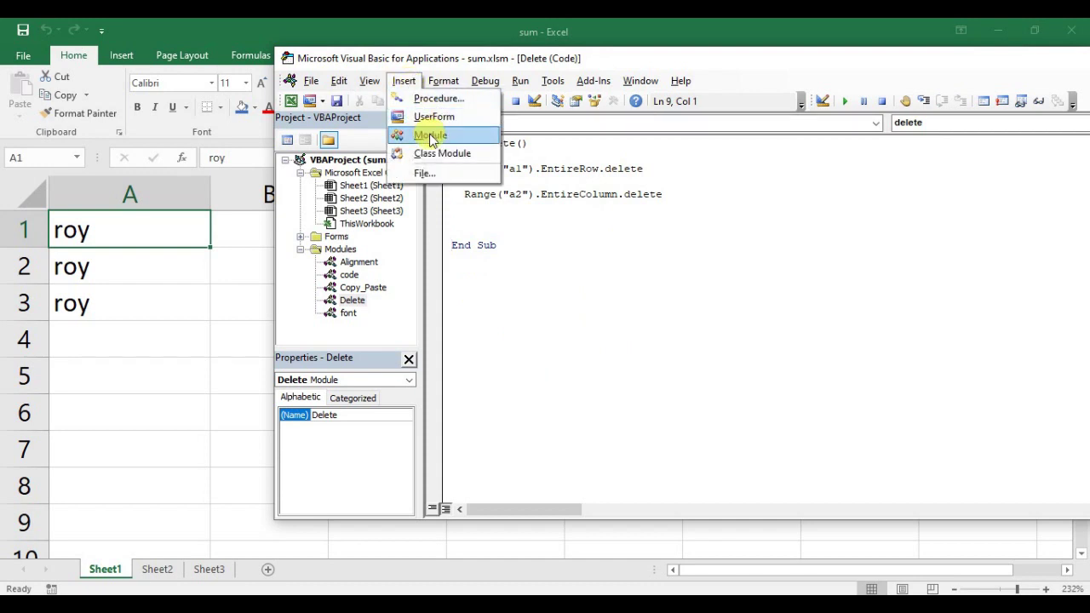
click(430, 136)
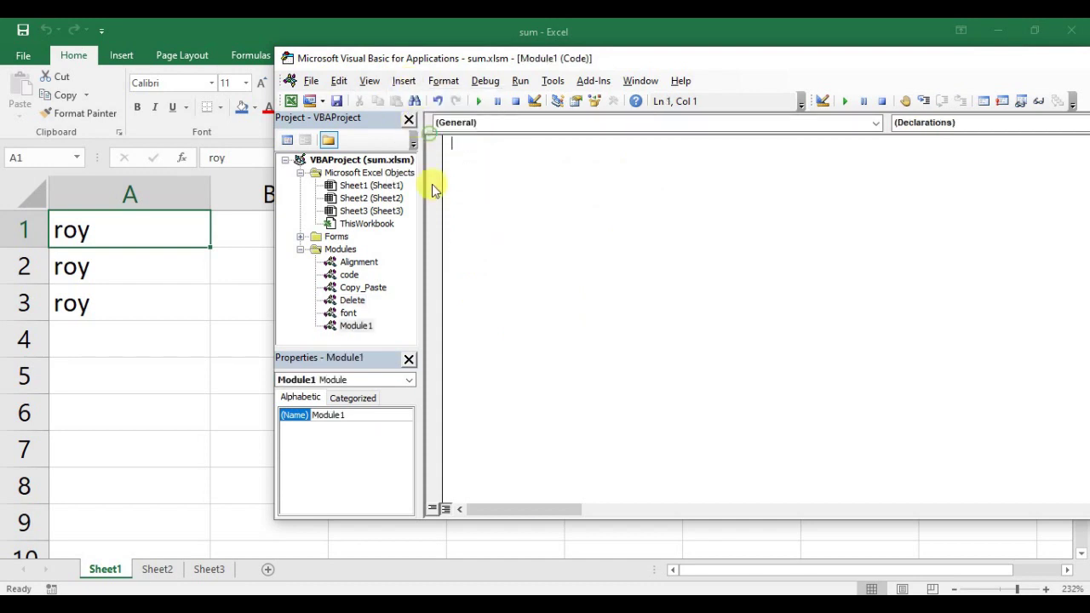
click(356, 378)
click(355, 415)
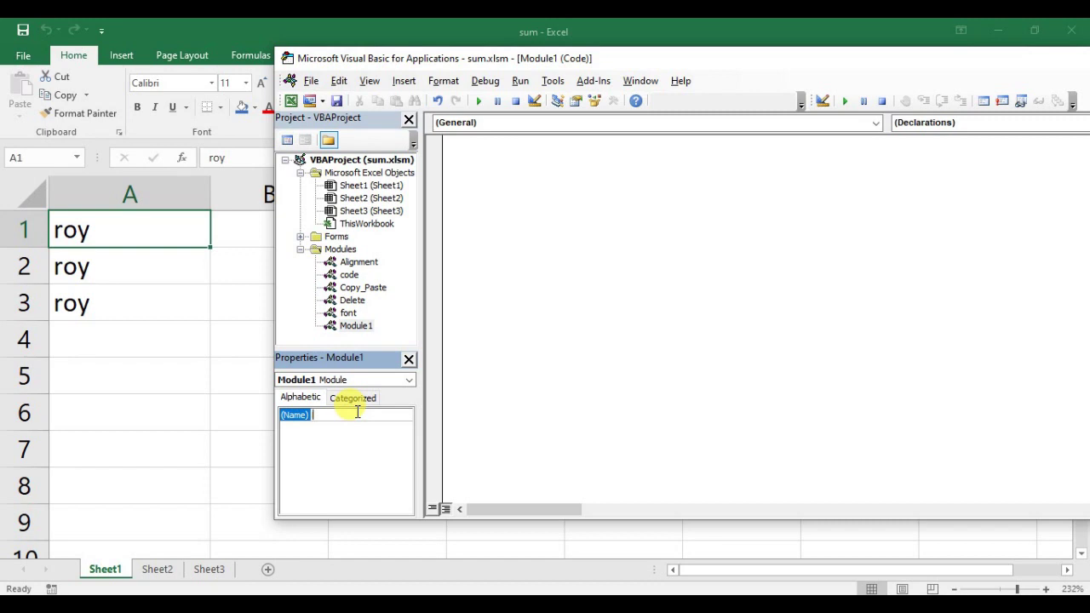
double_click(383, 414)
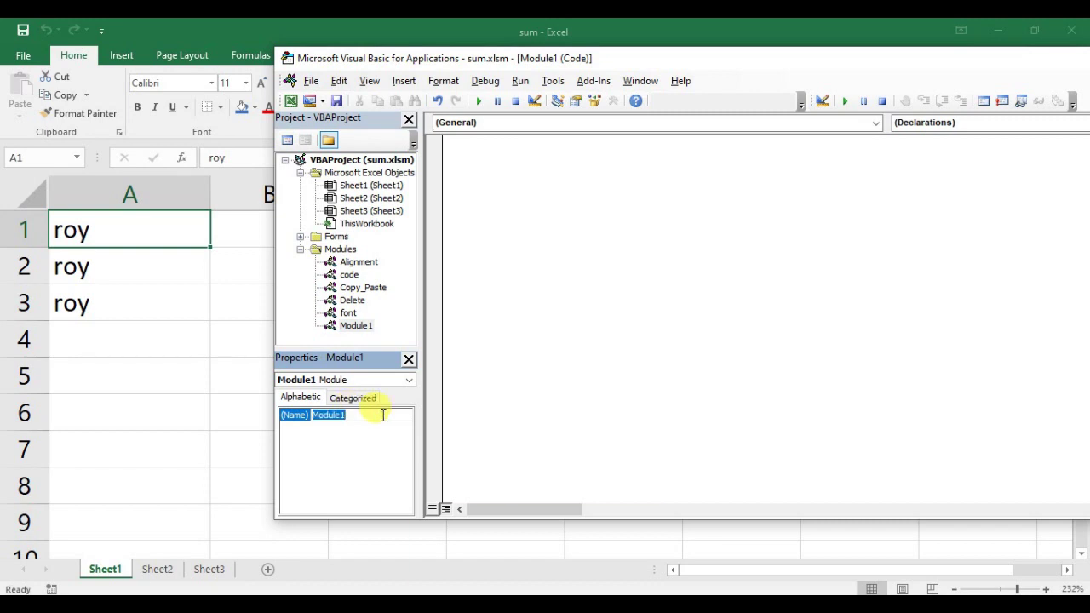
text(R)
text(ow I)
text(nsert)
click(332, 415)
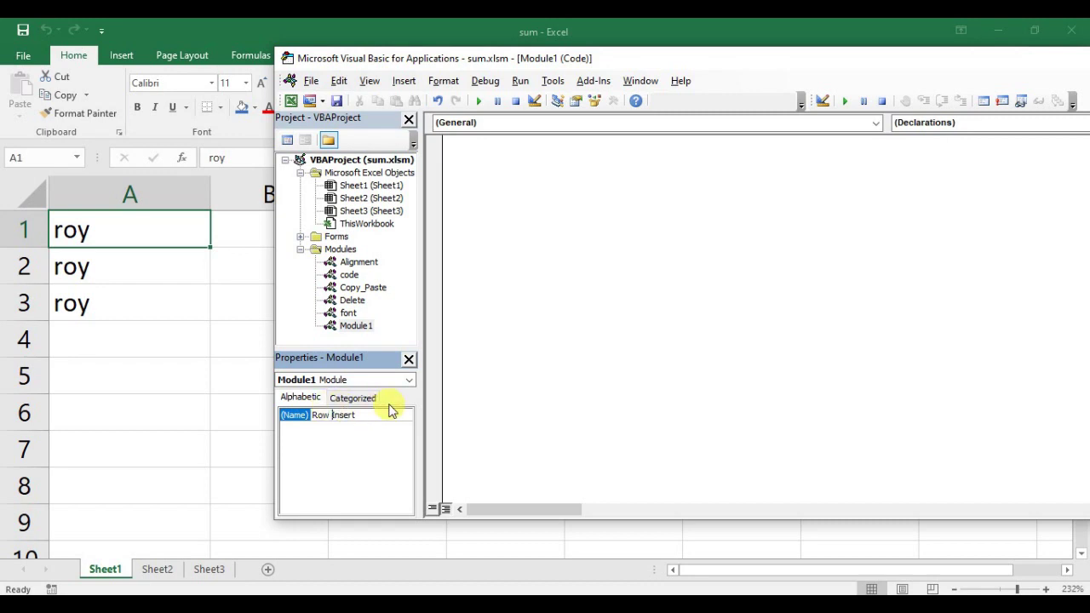
text(_)
click(387, 440)
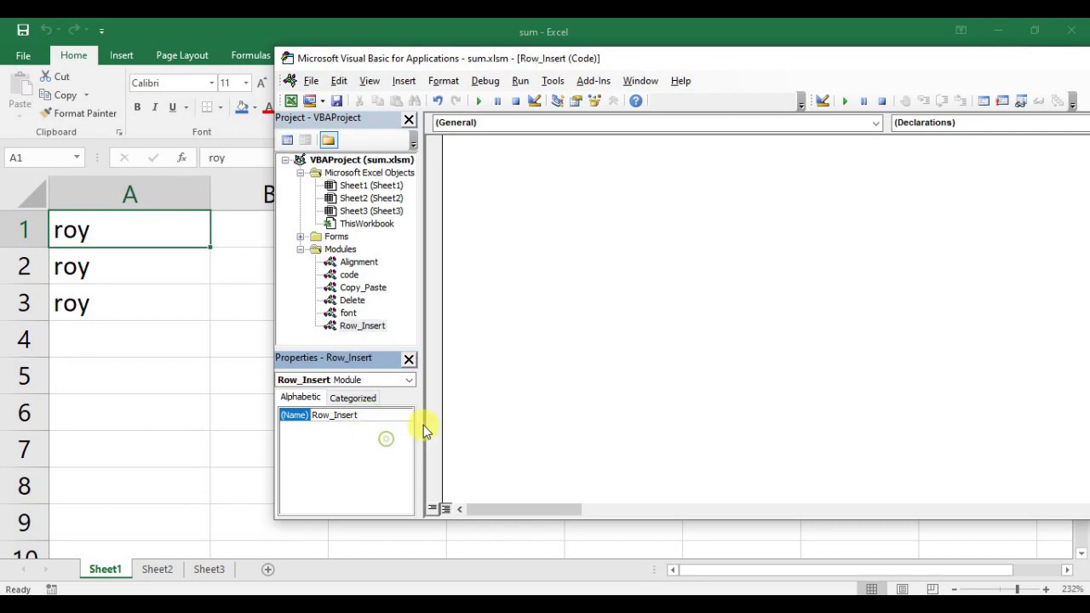
Step: Create an empty Sub row() procedure in the Row_Insert module
double_click(362, 325)
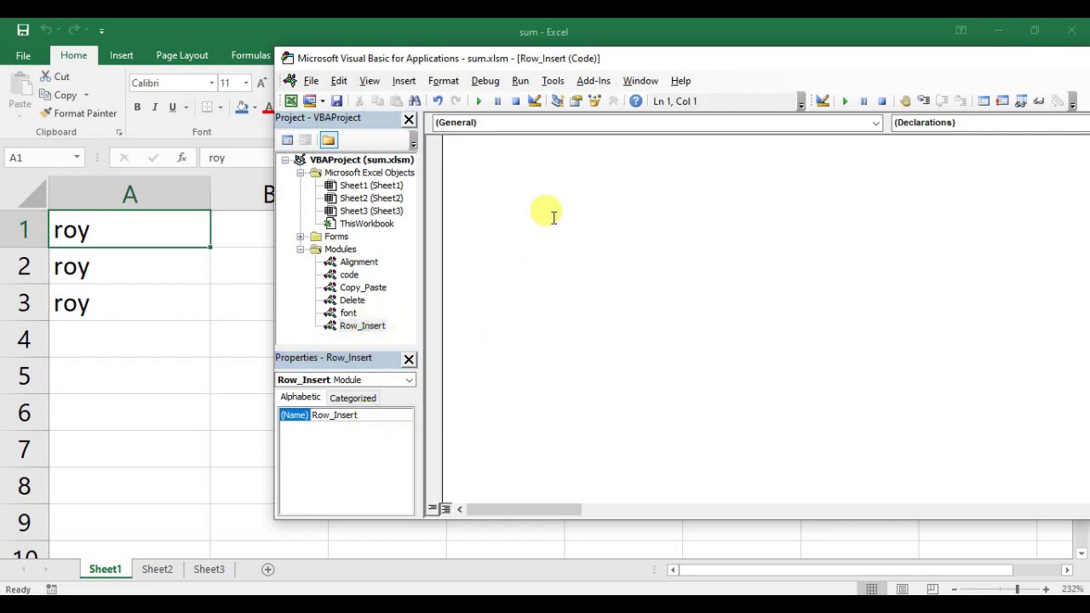
text(su)
text(b r)
text(())
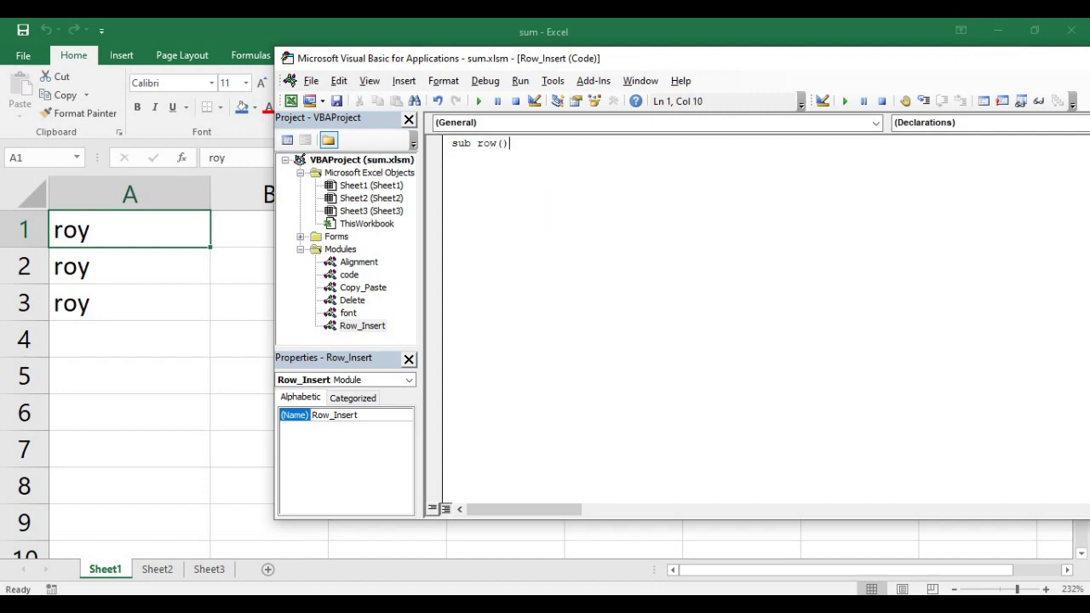
key(Return)
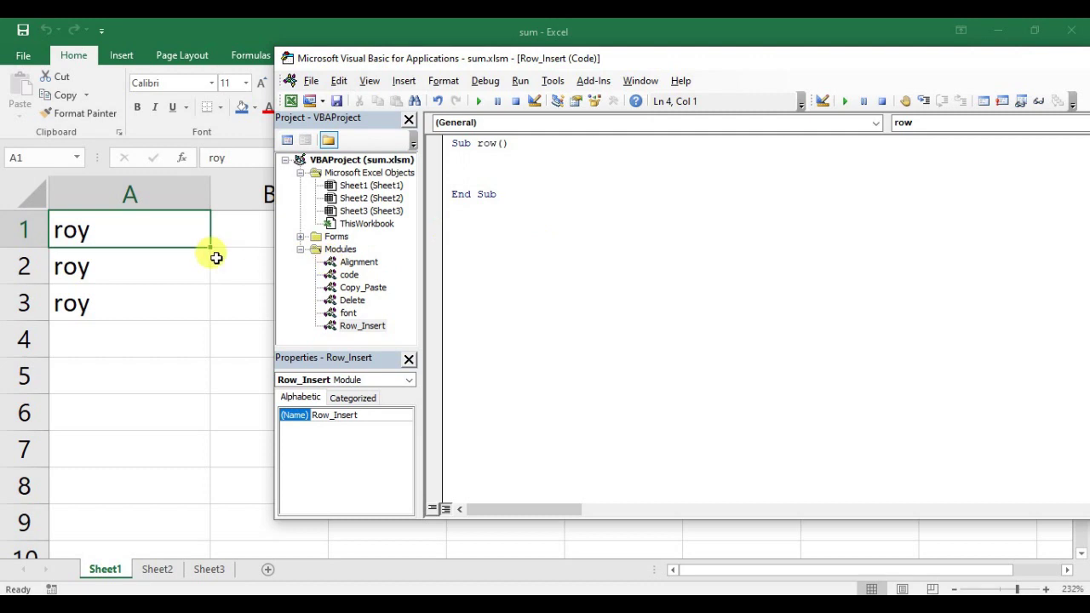
Step: Clear the value in cell A1 on the worksheet
click(111, 231)
drag(112, 231, 122, 308)
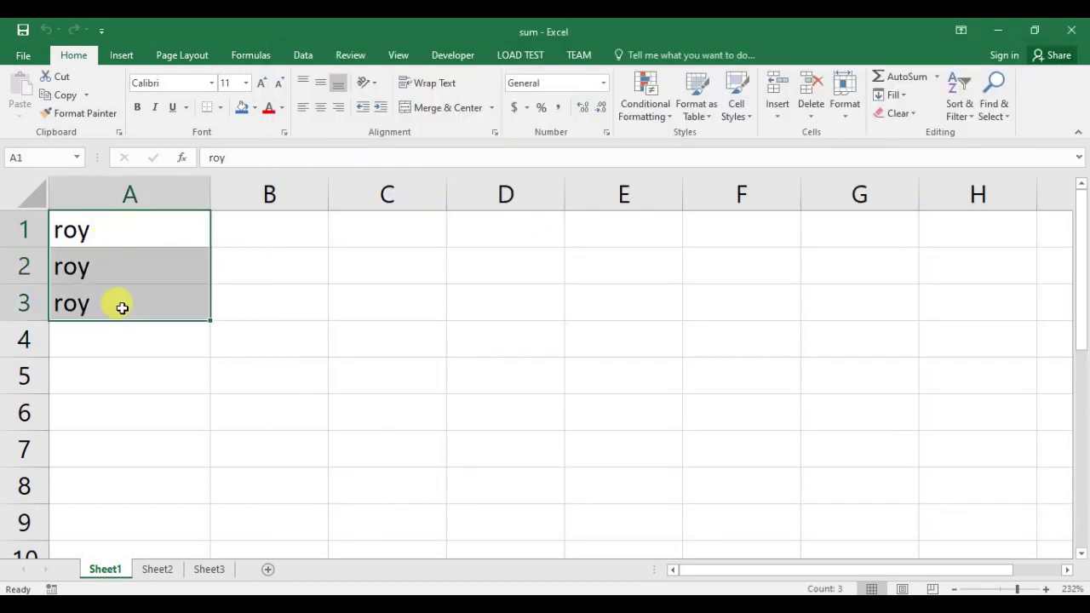
key(BackSpace)
Step: Clear the leftover entries and type the headers name, age and location in A1:C1
click(239, 294)
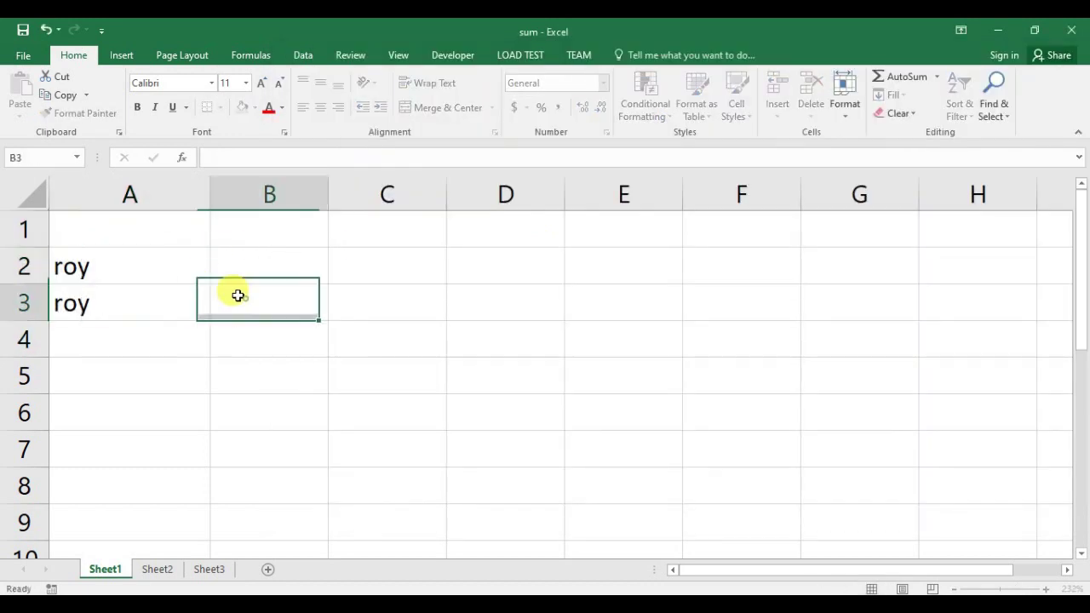
click(94, 234)
drag(86, 255, 85, 285)
key(Delete)
click(166, 289)
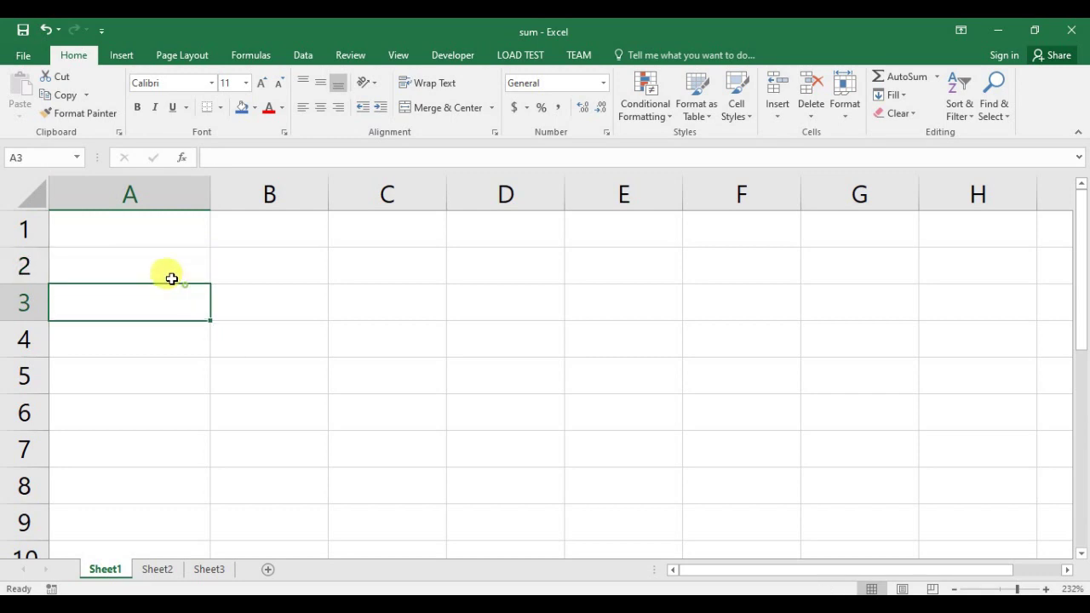
click(136, 237)
text(name)
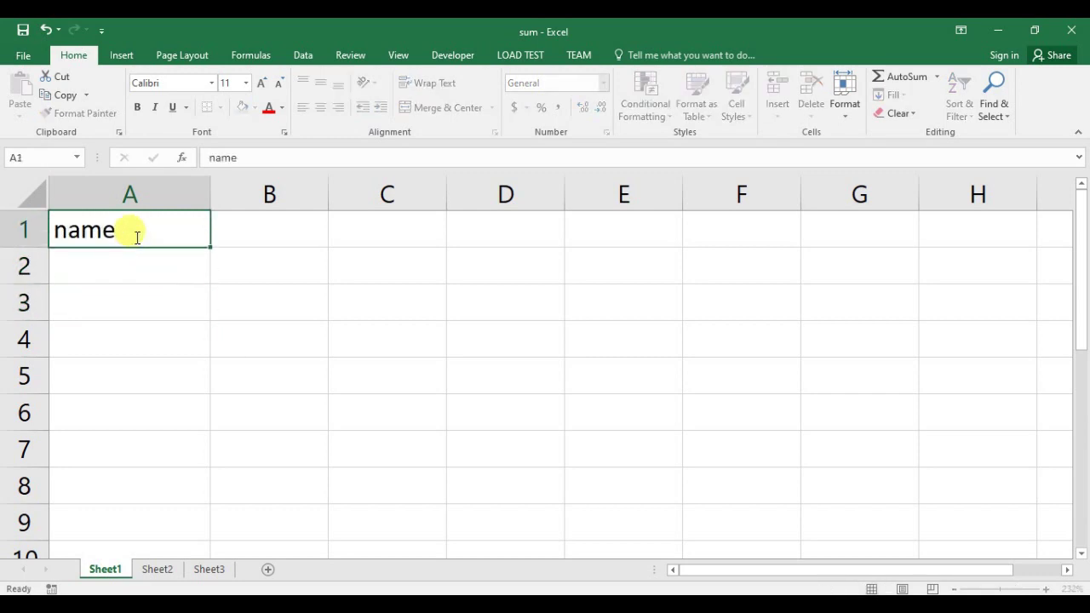
key(Tab)
text(age)
key(Tab)
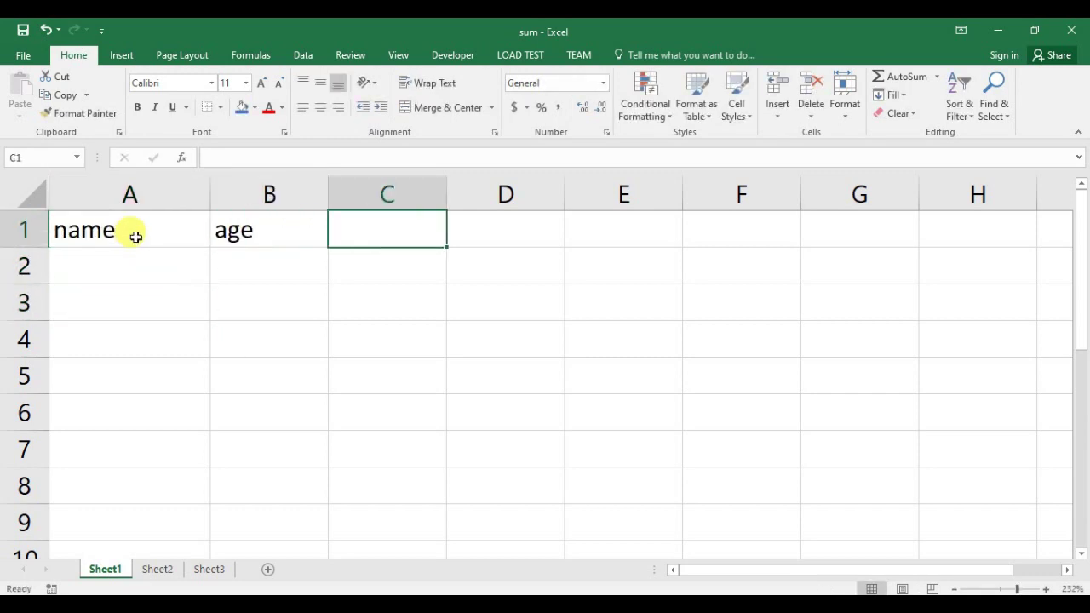
text(lo)
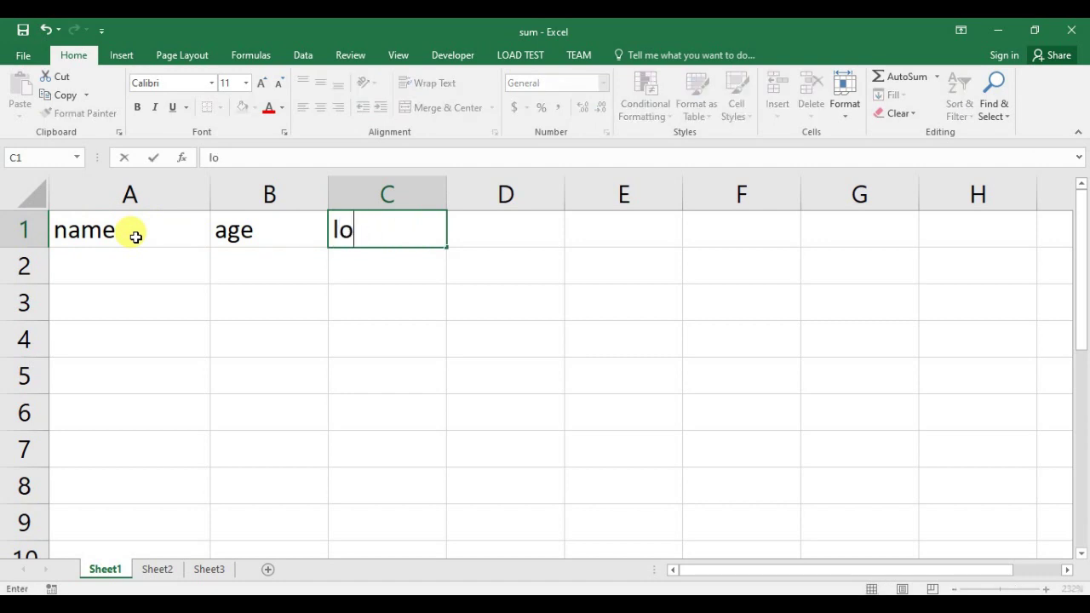
text(cation)
key(Tab)
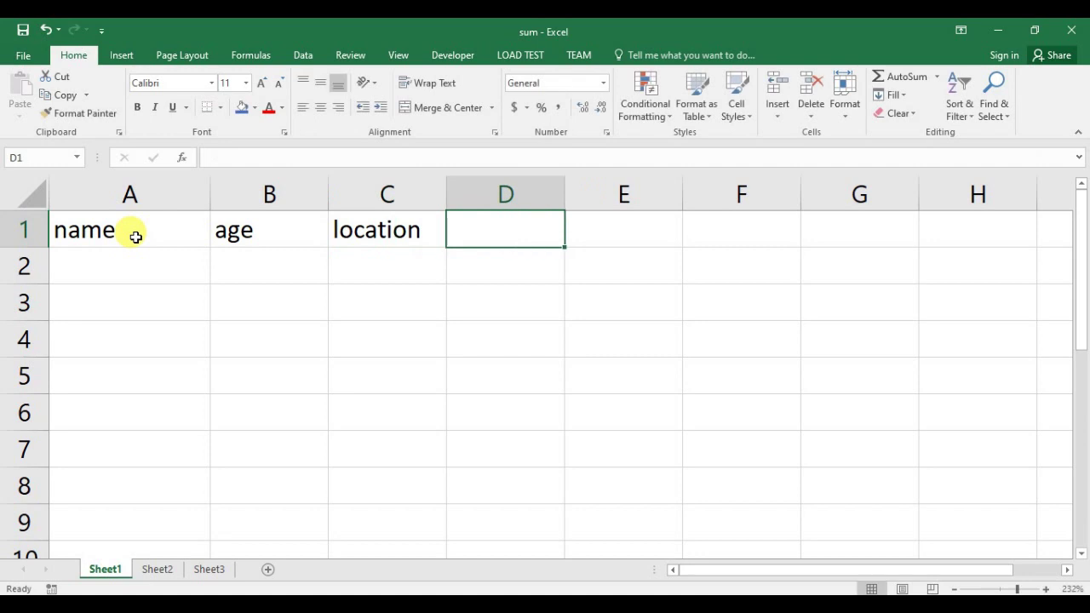
key(Left)
Step: Enter four people's names in A2:A5
click(62, 260)
text(satyaji)
text(uy)
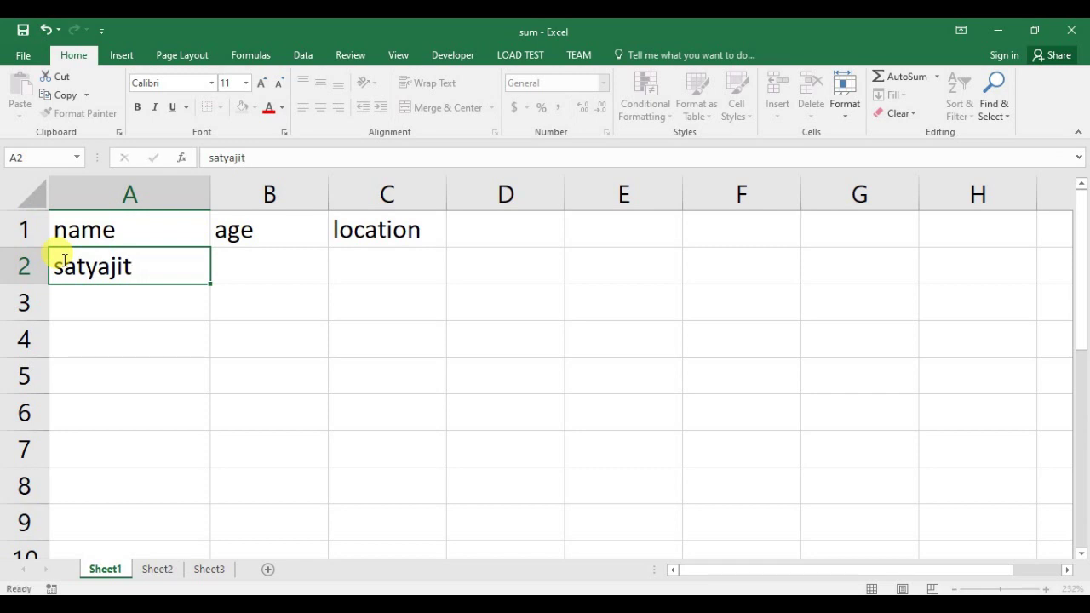
key(Return)
text(raj)
key(Tab)
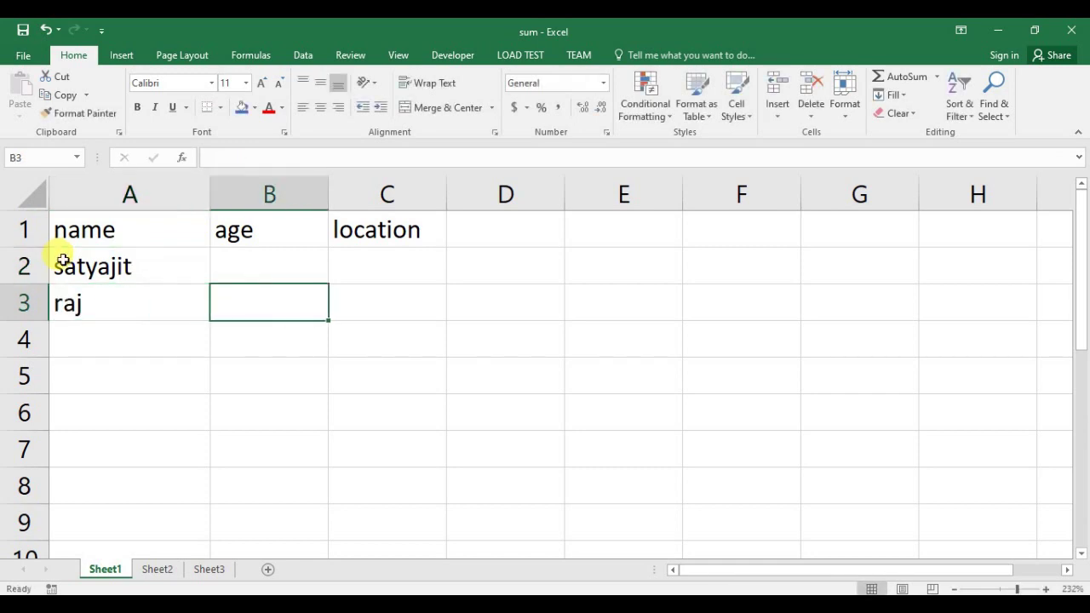
key(Return)
text(babu)
key(Return)
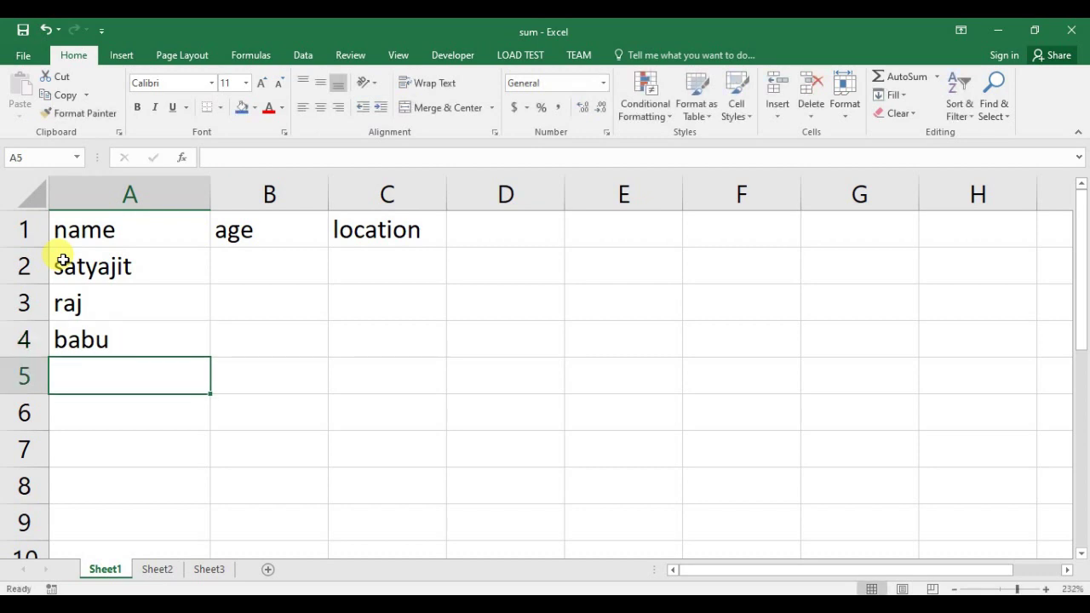
text(mita)
key(Tab)
Step: Enter the ages 28, 22, 24 and 27 in B2:B5
click(253, 258)
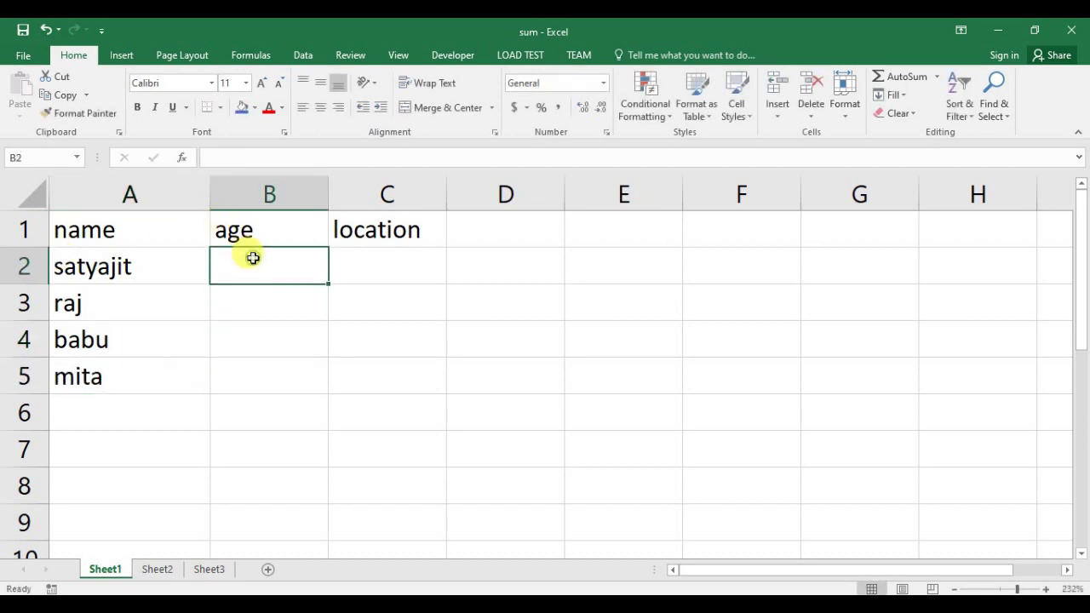
text(28)
key(Tab)
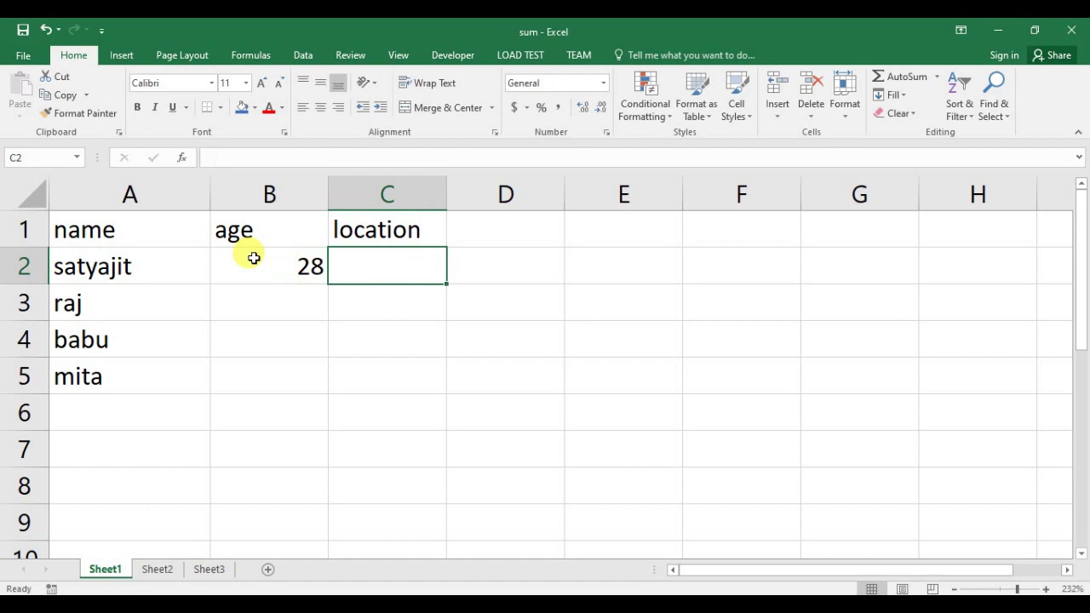
key(Return)
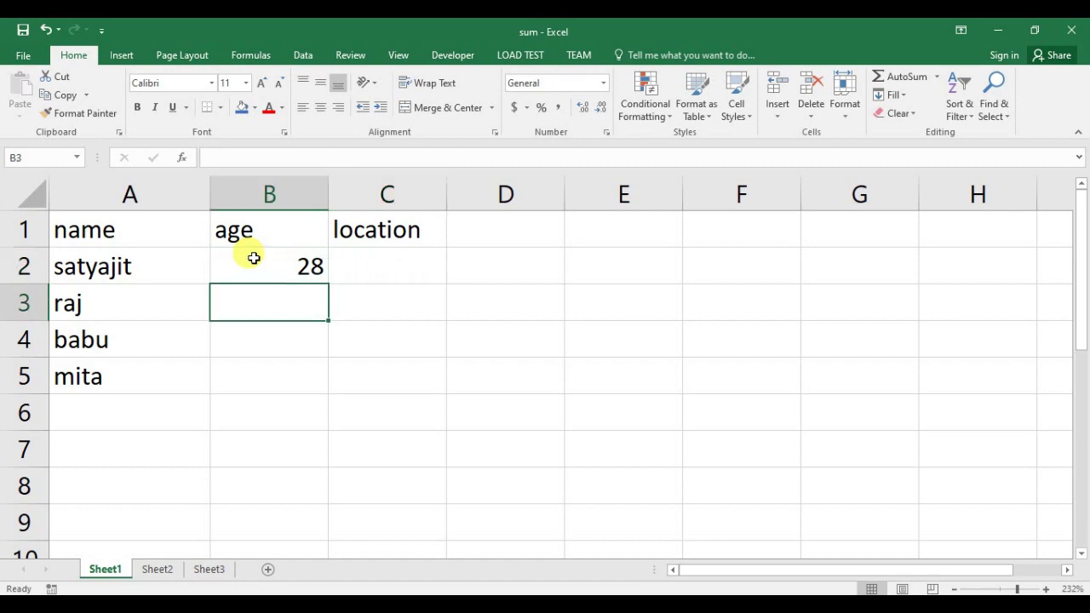
text(22)
key(Return)
text(24)
key(Return)
text(27)
key(Return)
Step: Put kolkata in C2 and copy it into C3:C5
click(368, 261)
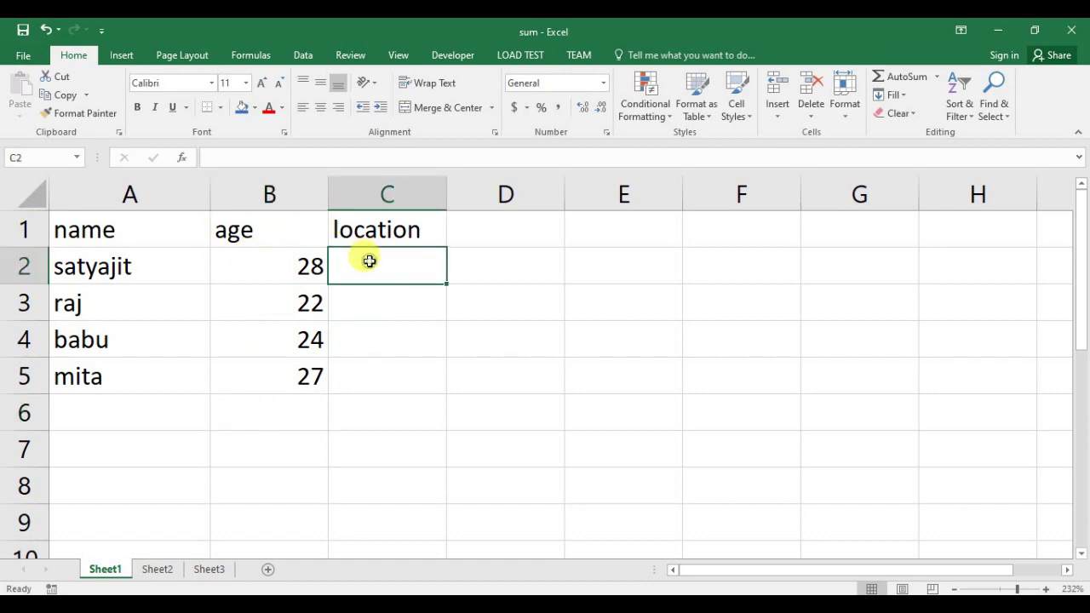
text(kolkata)
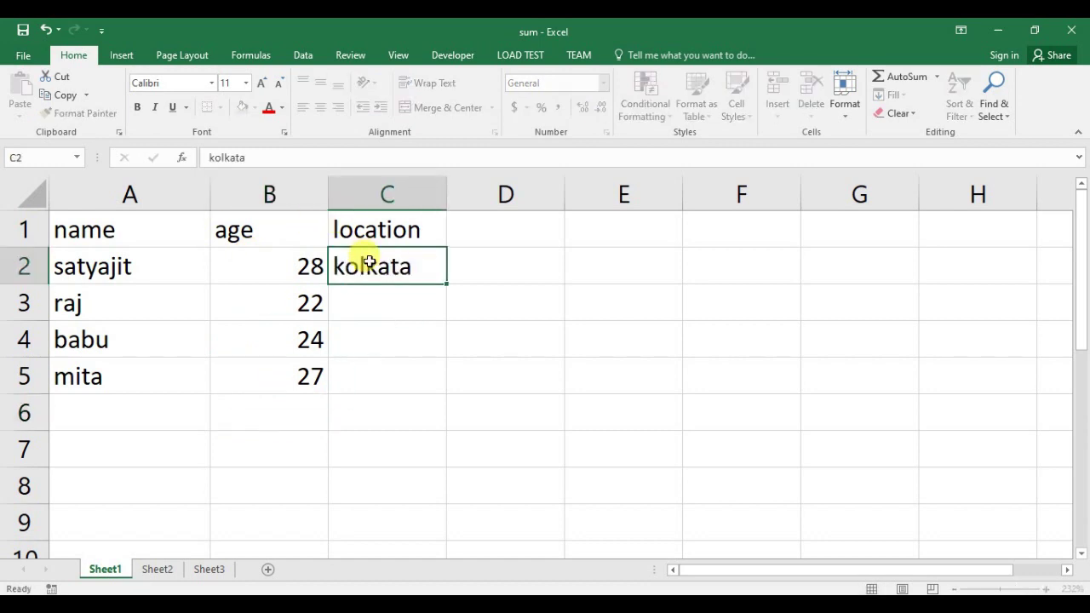
key(ctrl+c)
drag(371, 303, 377, 375)
key(ctrl+v)
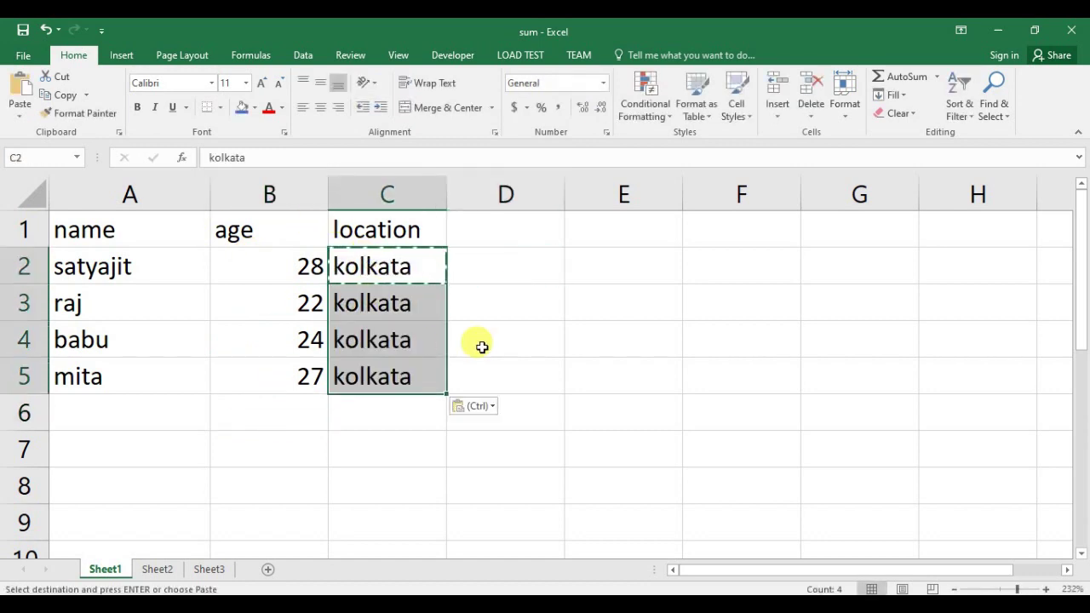
click(480, 341)
key(F2)
key(Escape)
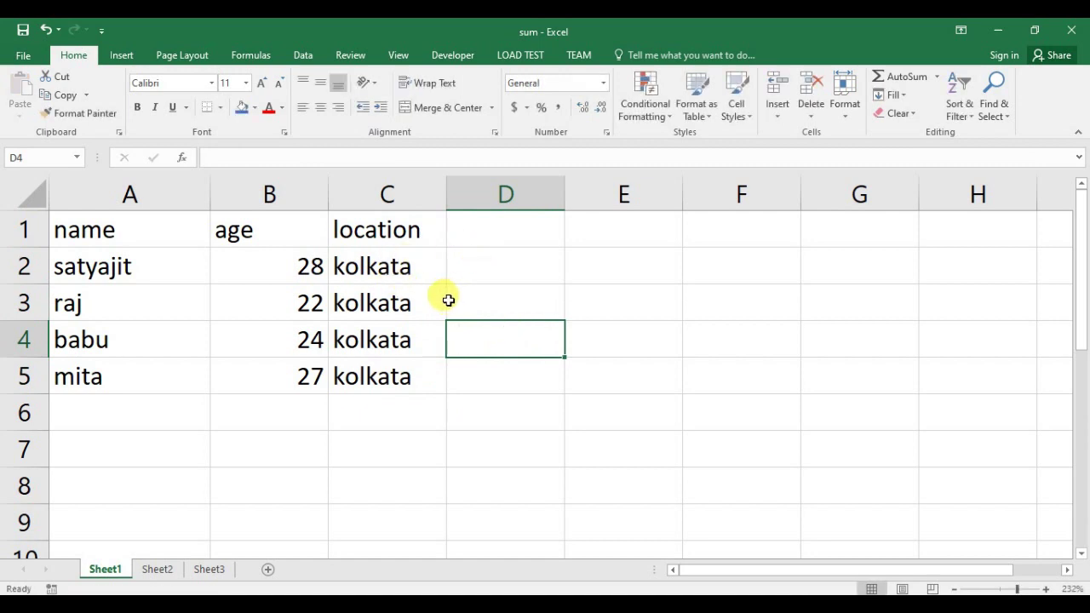
click(467, 256)
drag(1017, 588, 1005, 588)
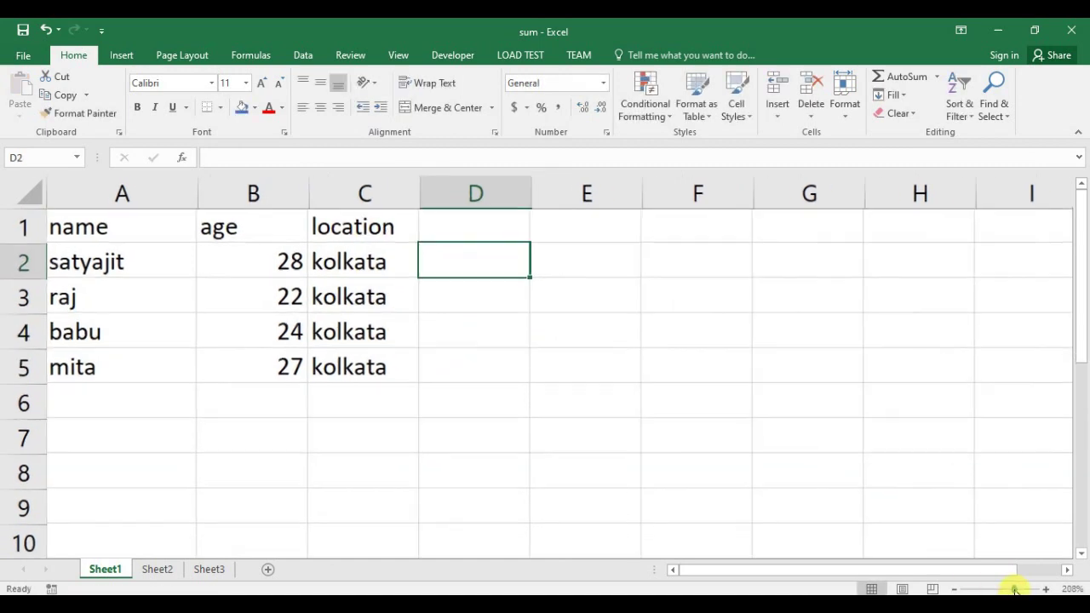
Step: Zoom to 148% and narrow columns A and B to fit the names and ages
click(475, 379)
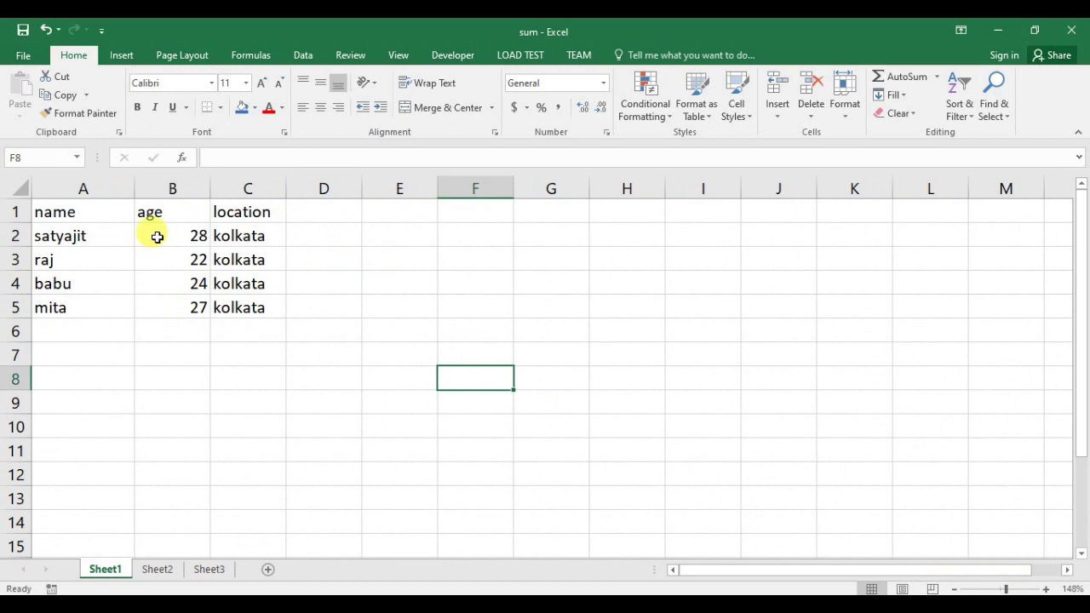
drag(207, 196, 194, 189)
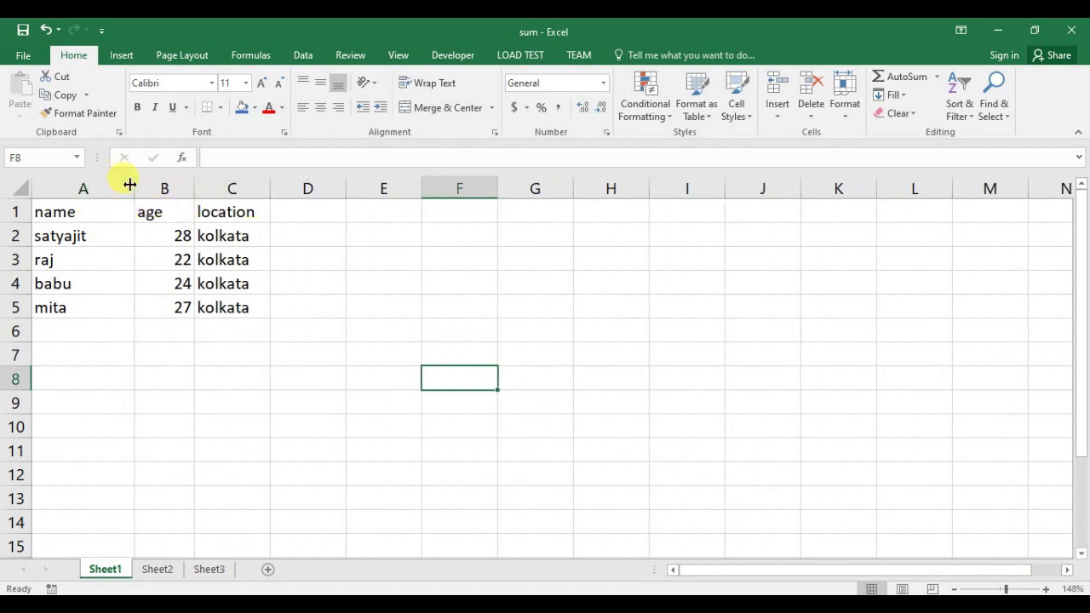
drag(133, 180, 92, 183)
click(318, 255)
Step: Bring up the VBA editor with Alt+F11 to view the Row_Insert code, then return to the worksheet
key(alt+F11)
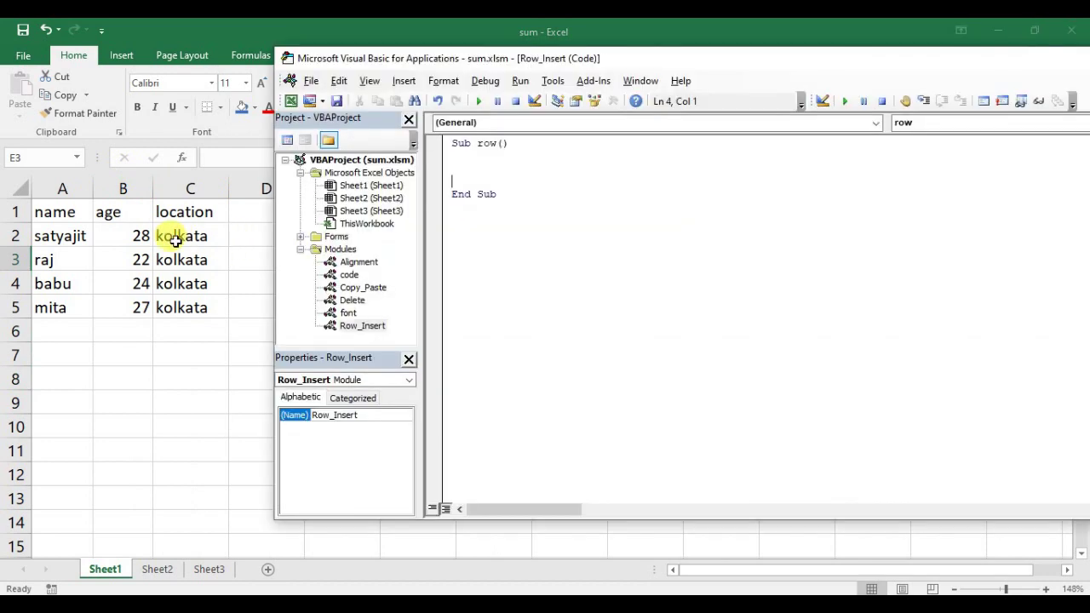
key(alt+F11)
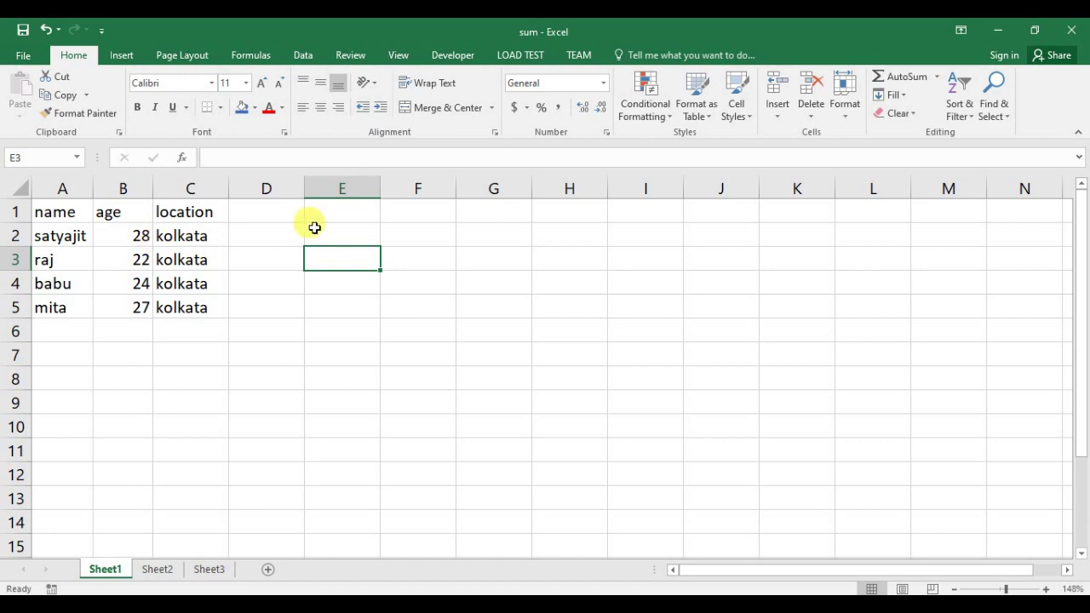
key(alt+F11)
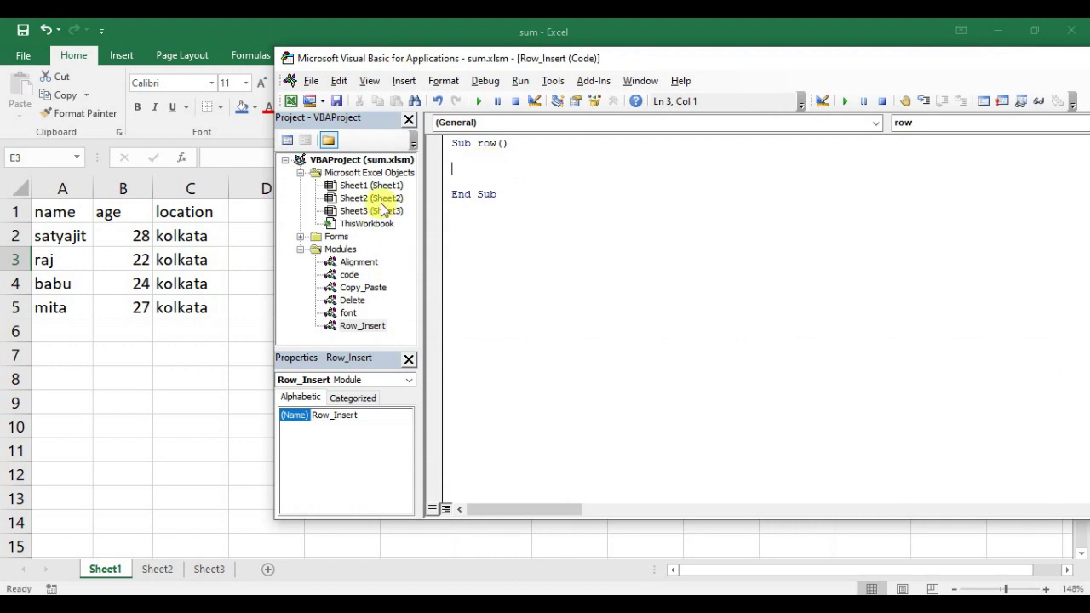
click(166, 234)
Step: Fill the A1:C5 table blue and the A1:C1 header row gold
mouse_move(73, 214)
mouse_down()
mouse_move(100, 251)
mouse_move(190, 297)
mouse_up()
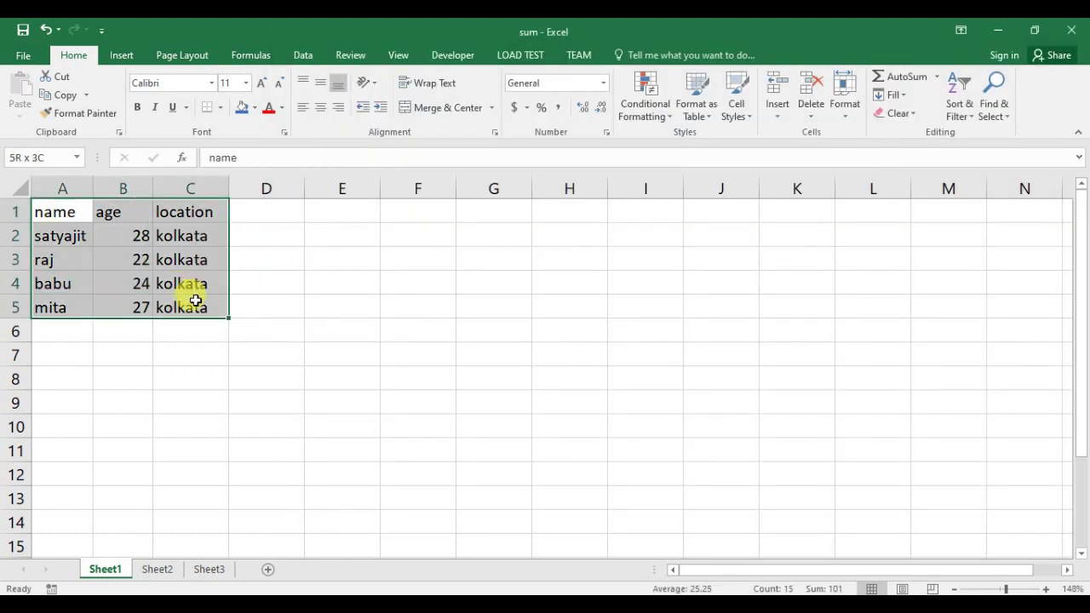
click(243, 113)
click(290, 285)
drag(55, 213, 194, 204)
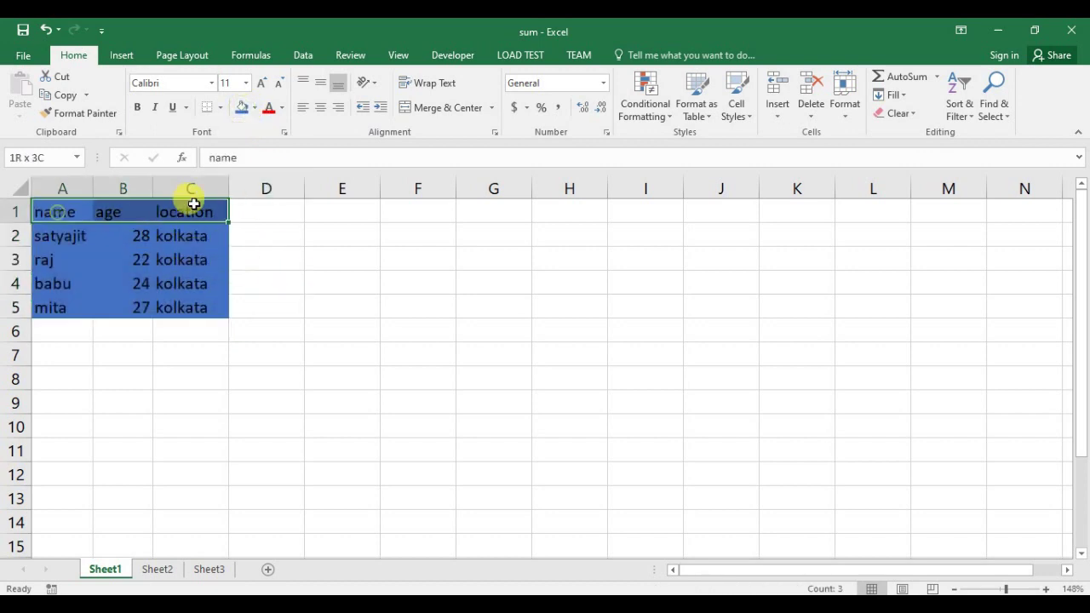
click(254, 108)
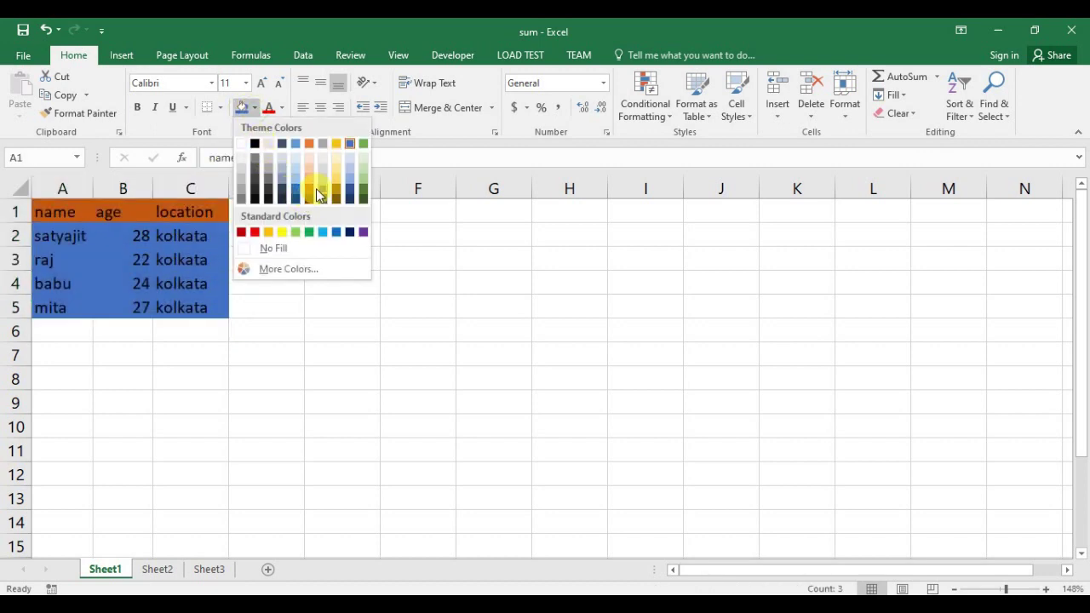
click(335, 146)
click(291, 281)
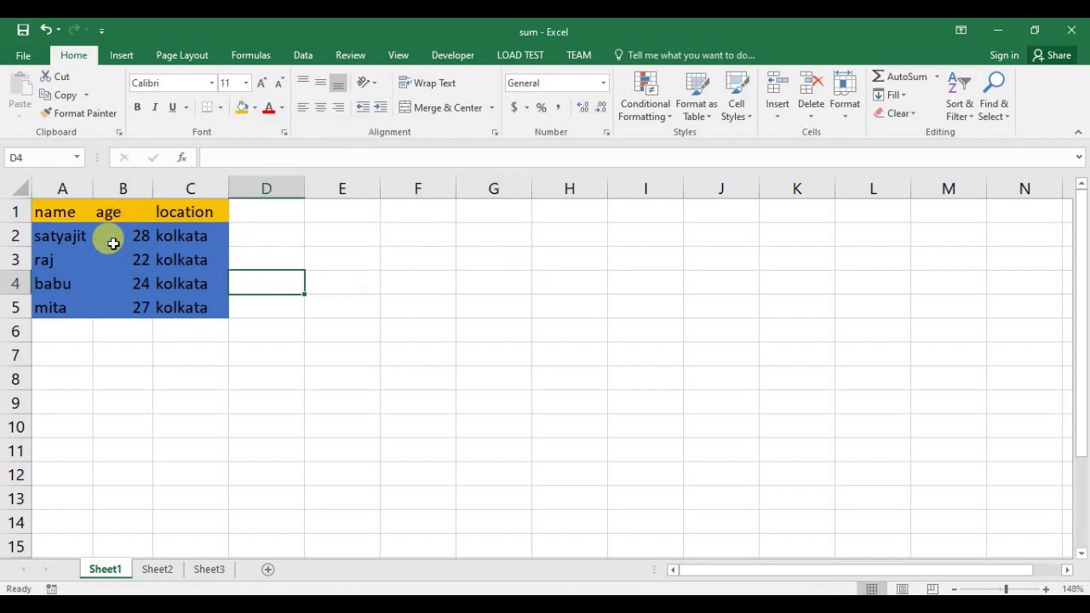
Step: Apply All Borders to the table and widen the location column
click(68, 213)
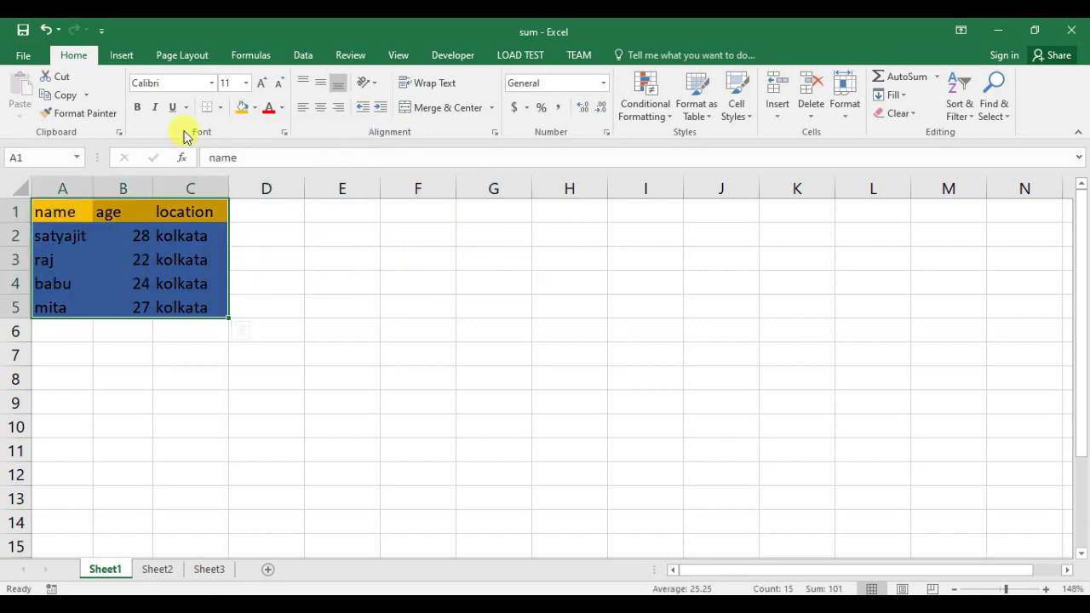
click(220, 107)
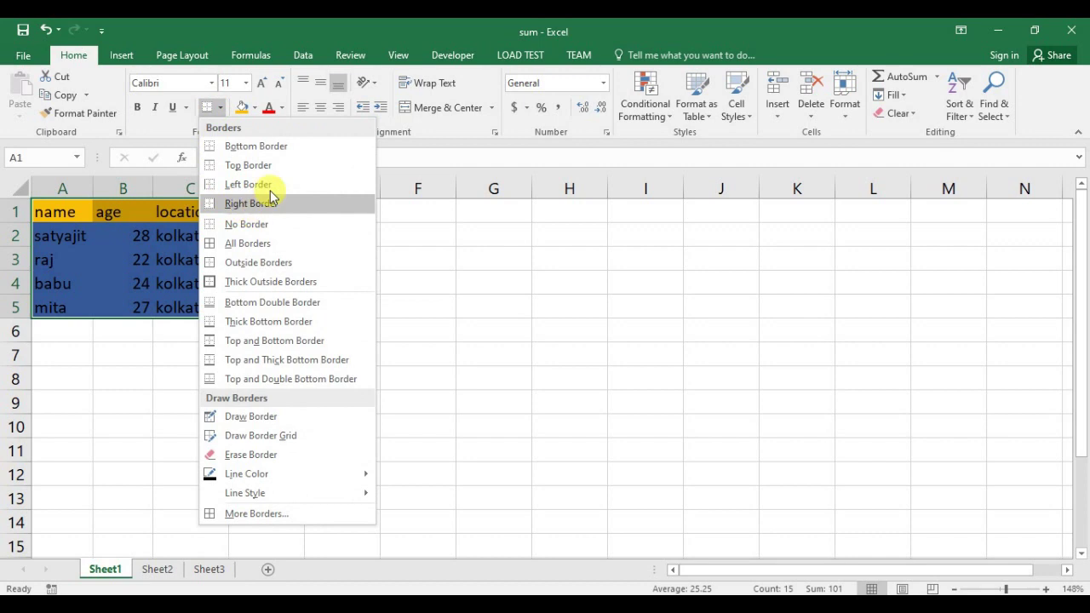
click(257, 245)
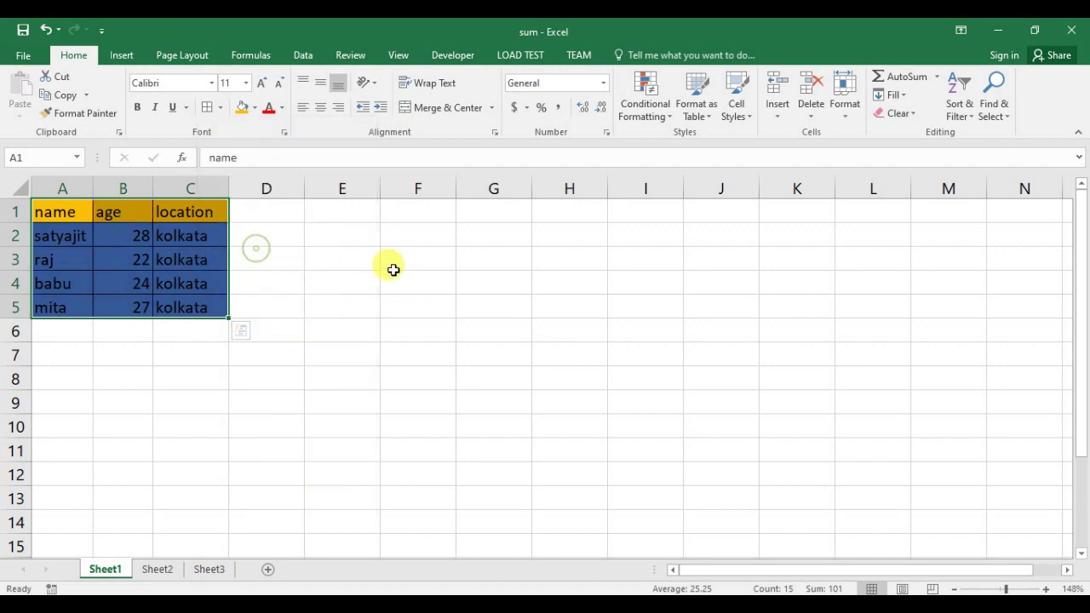
click(421, 283)
drag(230, 189, 265, 189)
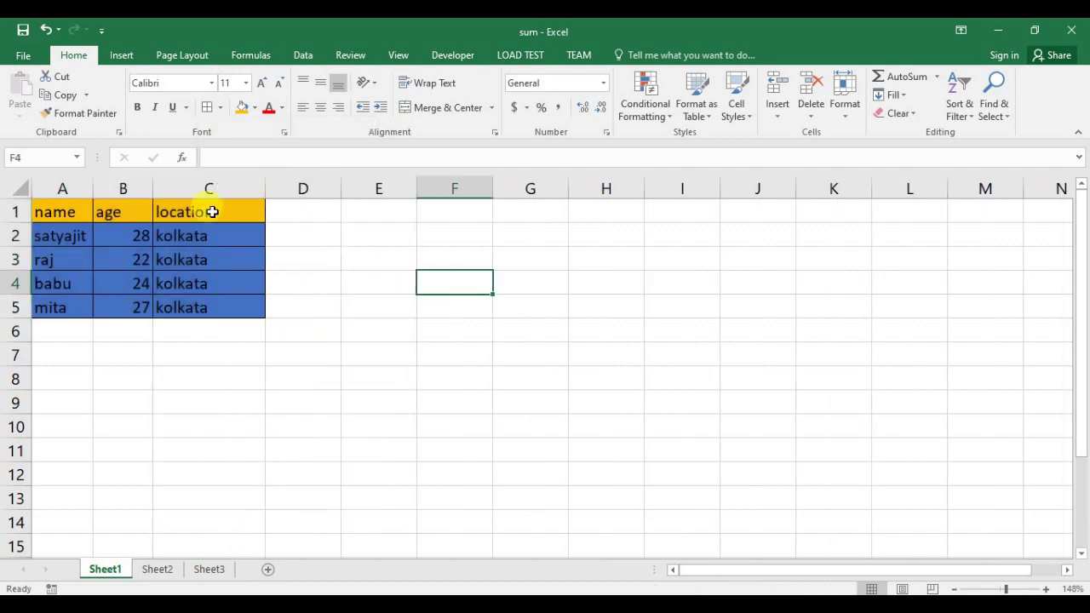
Step: Centre the data rows and header labels, then return to the VBA editor
click(394, 322)
mouse_move(74, 235)
mouse_down()
mouse_move(164, 273)
mouse_move(205, 308)
mouse_up()
click(320, 107)
click(327, 236)
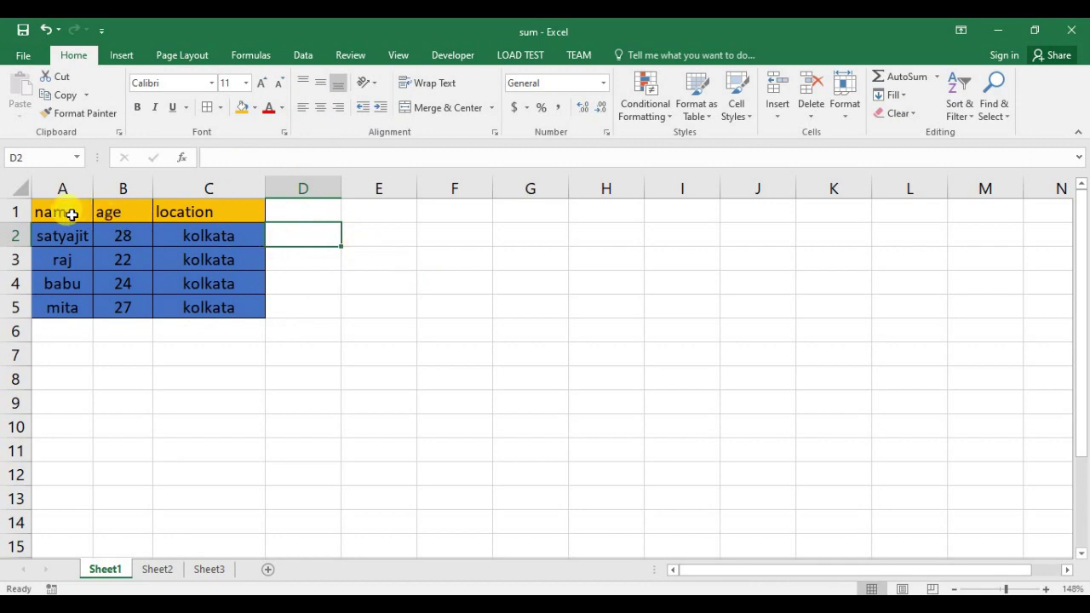
drag(67, 213, 253, 208)
click(325, 107)
click(276, 241)
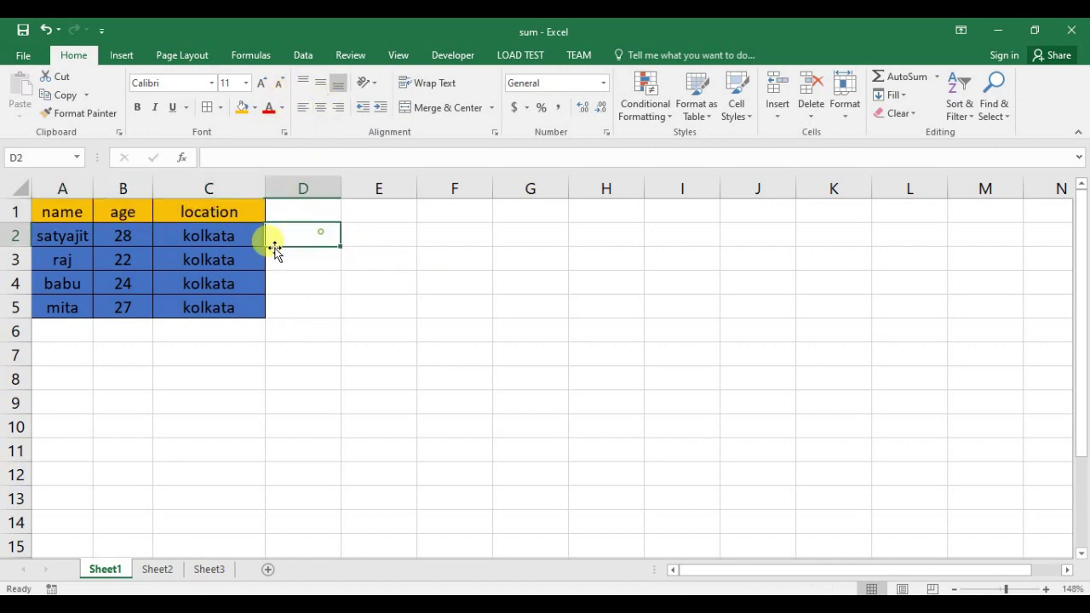
key(alt+F11)
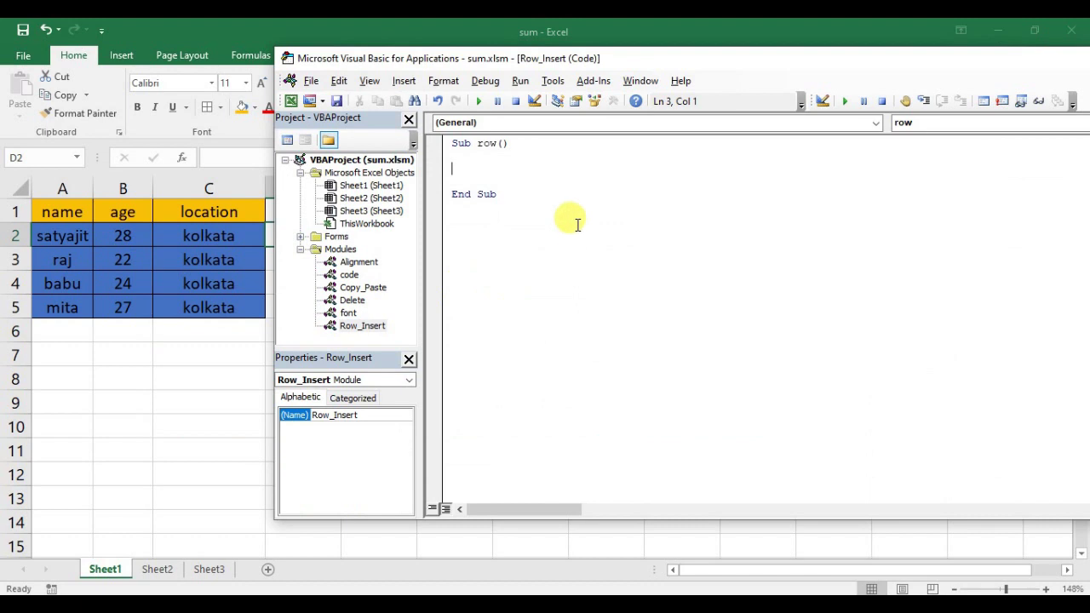
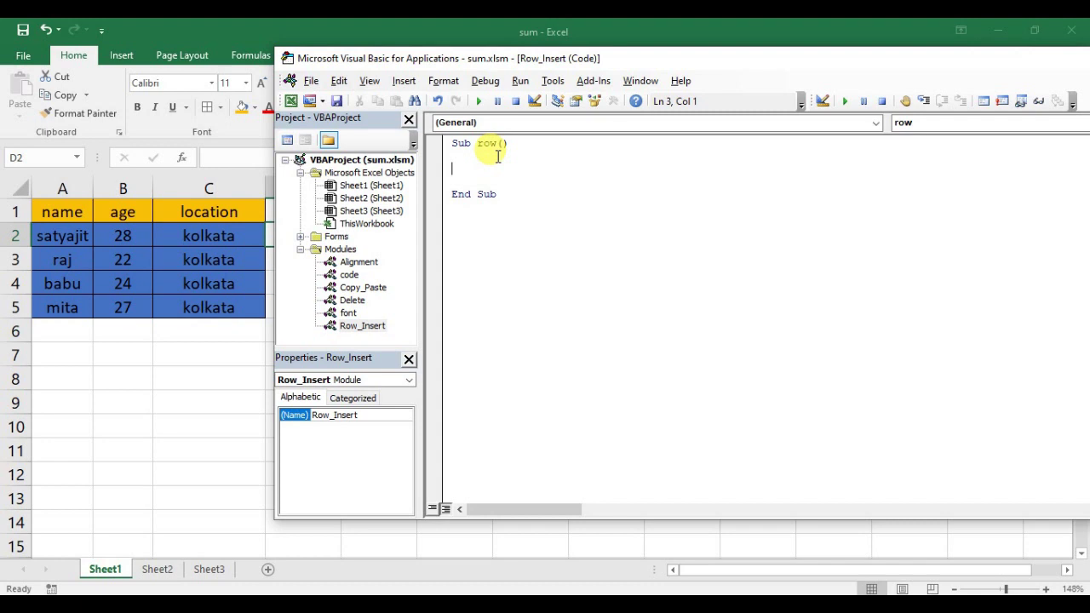
Step: Select C1:C5 on the sheet, then add Range("c:c").Insert inside Sub row()
click(209, 209)
drag(210, 210, 197, 302)
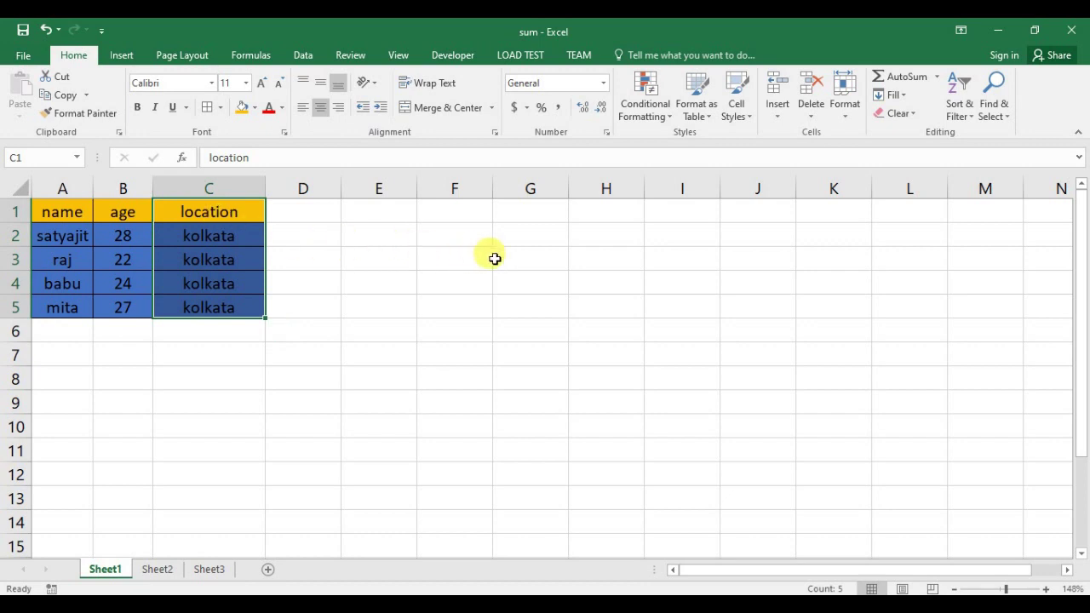
key(alt+F11)
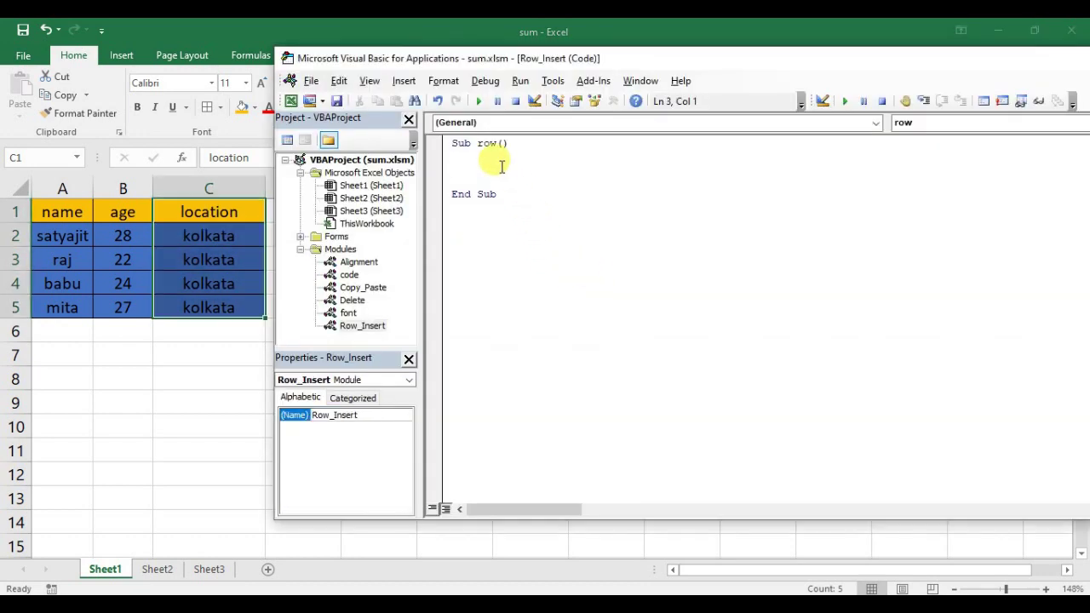
key(Up)
text(range()
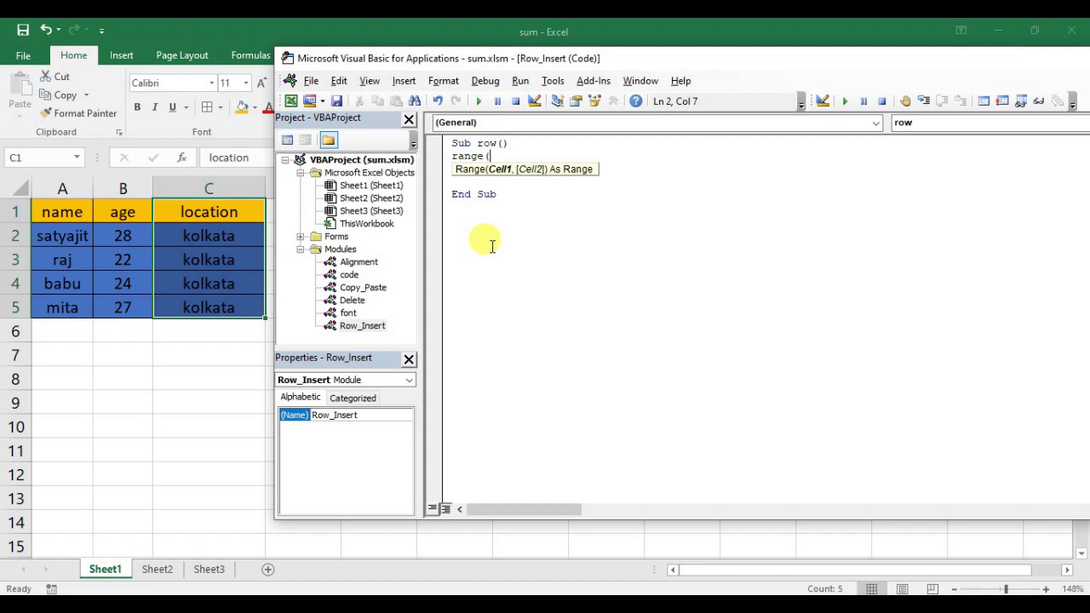
text("c")
key(BackSpace)
text(:c)
text("))
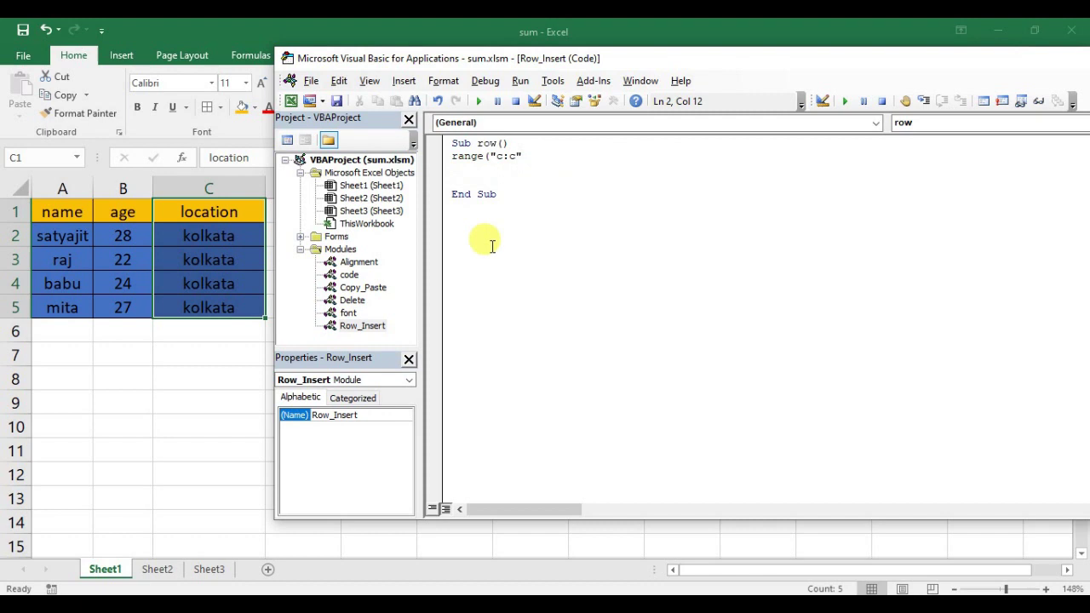
text(.insert)
key(Return)
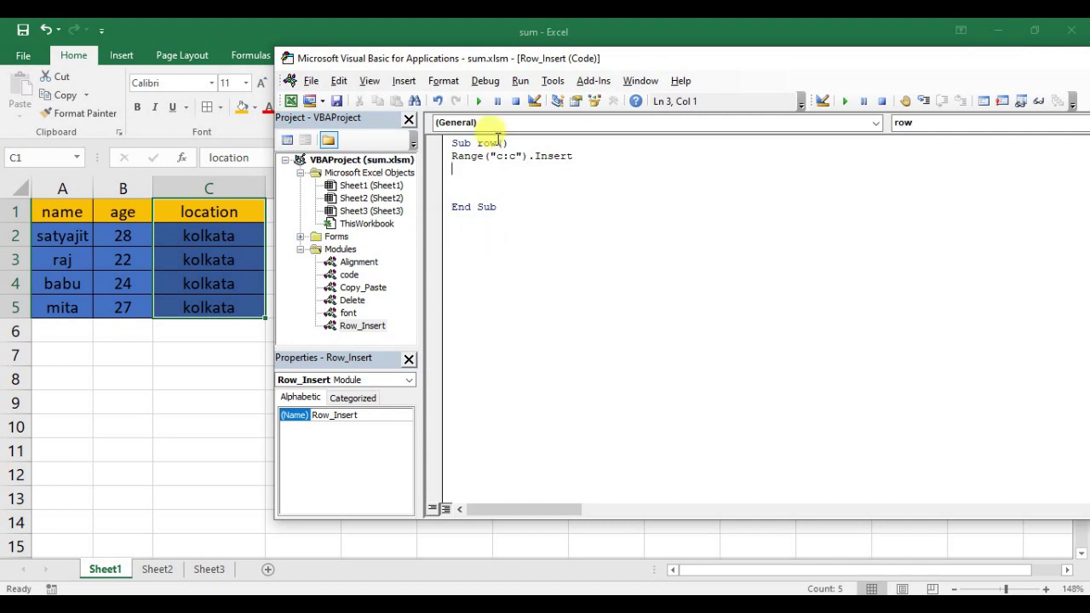
Step: Add a blank line under Sub row(), then select header cells A1:C1 on the worksheet
click(523, 143)
key(Return)
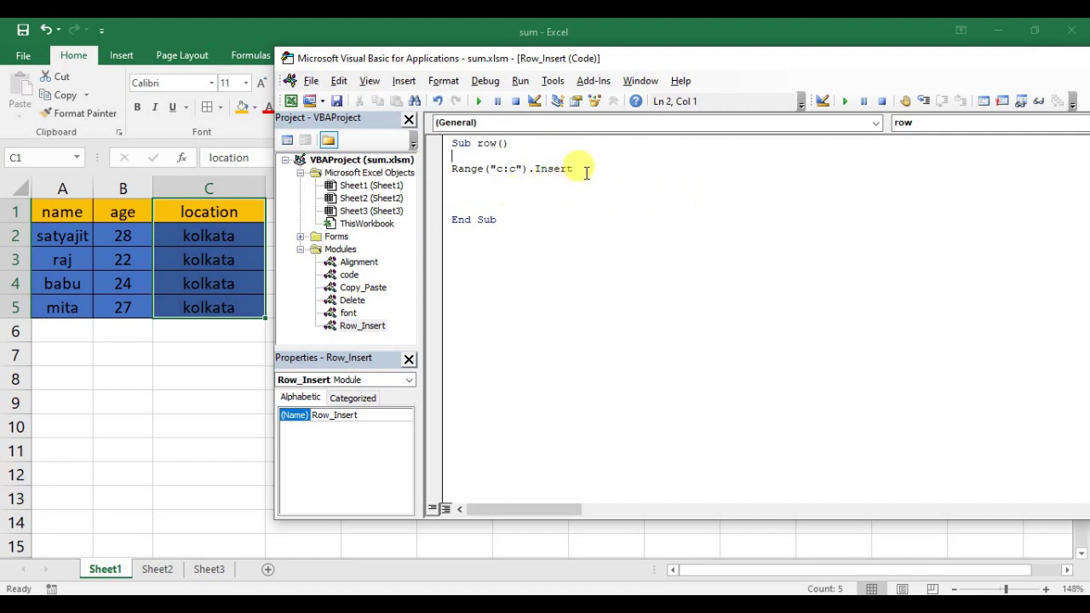
click(586, 170)
click(556, 194)
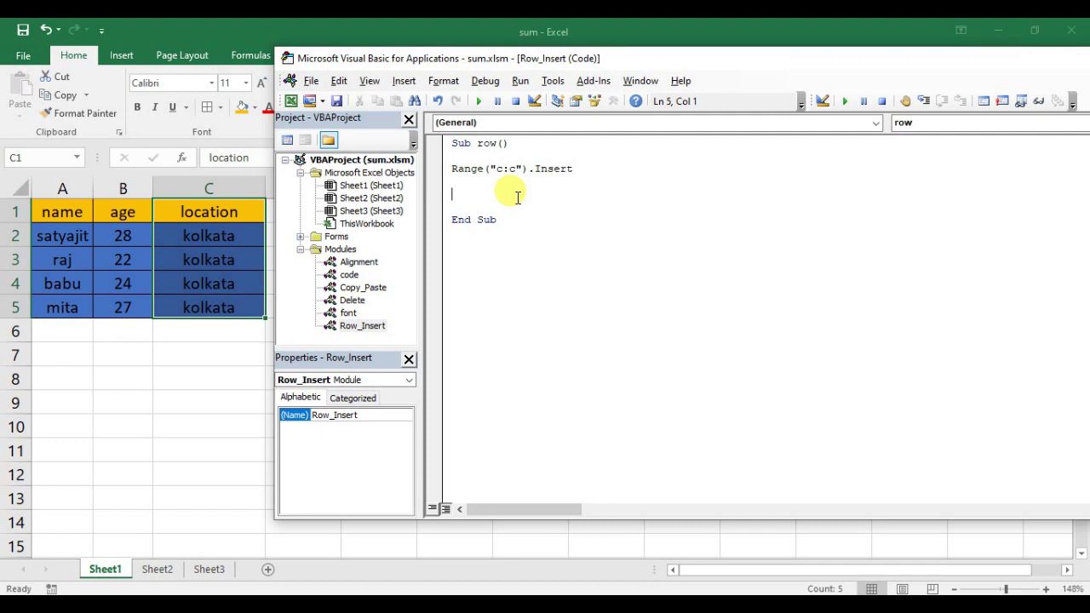
click(68, 214)
drag(54, 212, 235, 215)
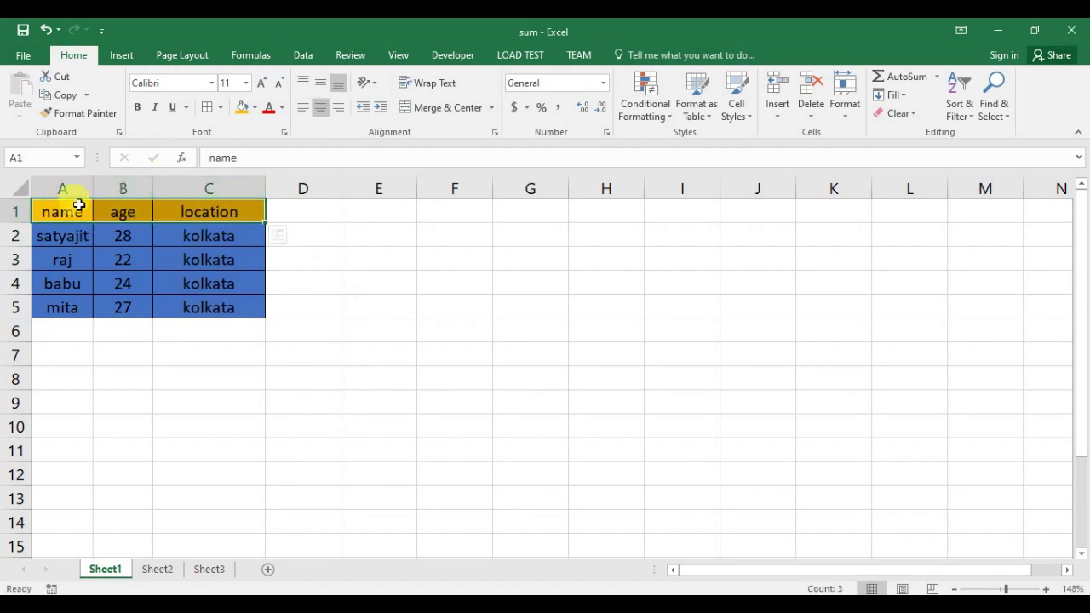
Step: Test inserting a blank row above the table at row 1, then remove it
click(16, 212)
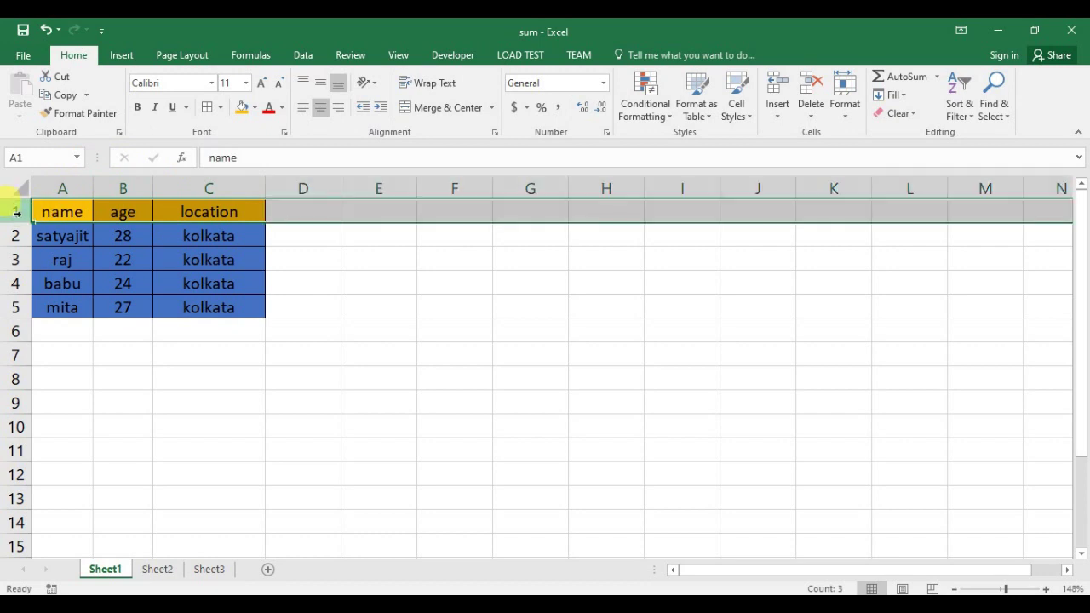
key(ctrl+shift+plus)
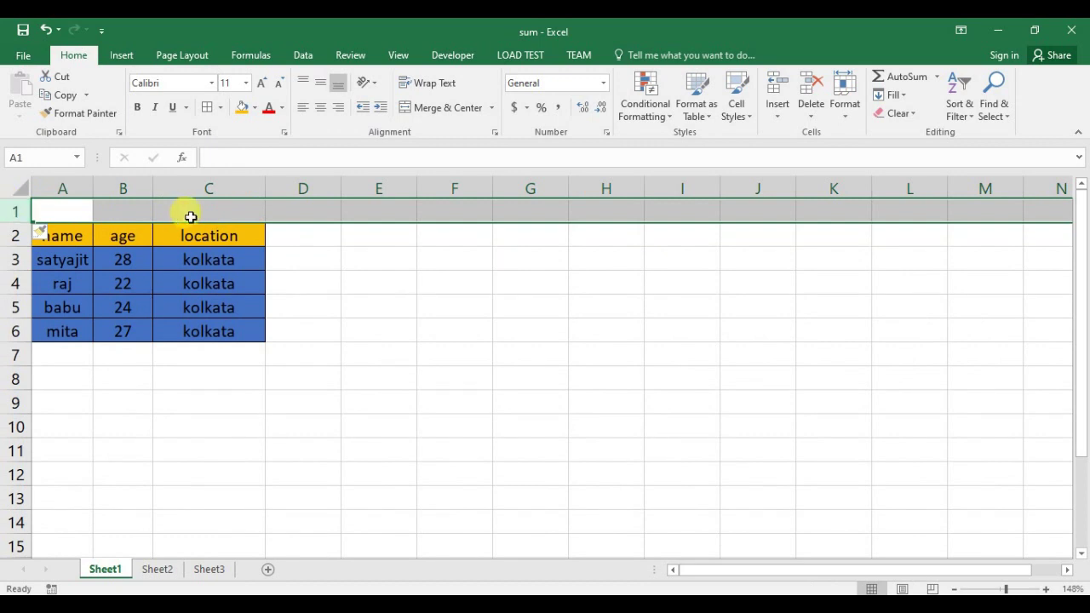
key(ctrl+minus)
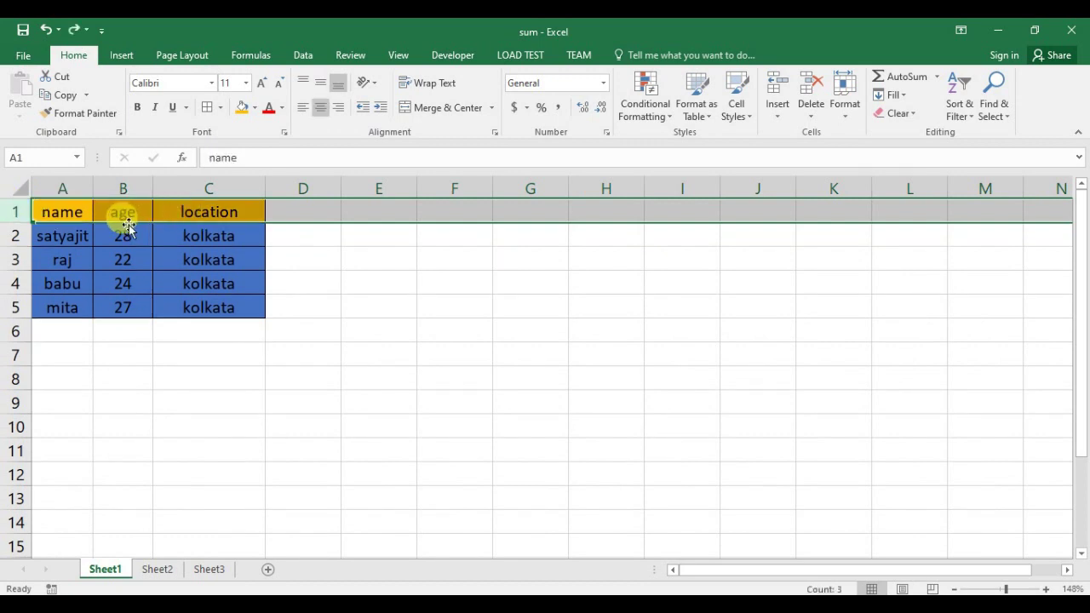
Step: Add the line Range("1:1").Insert below the column C insert in the row macro
key(alt+F11)
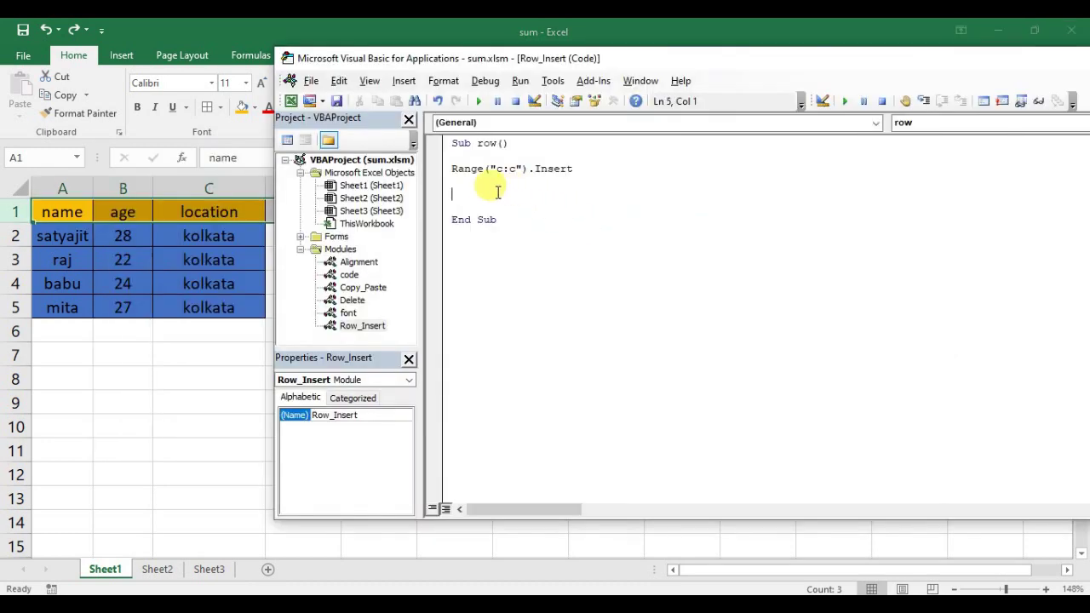
text(range)
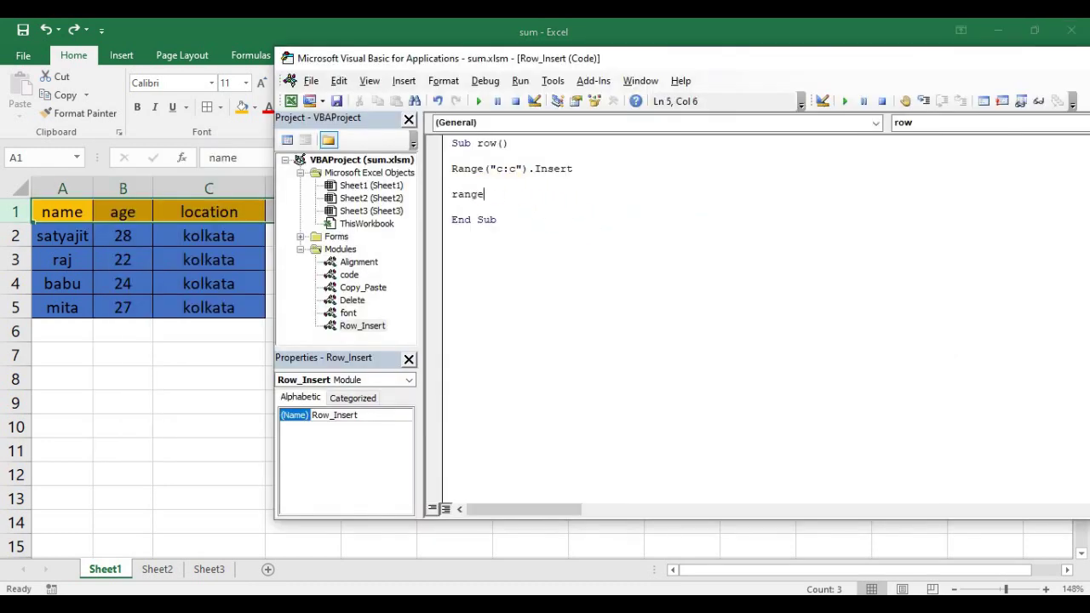
text(()
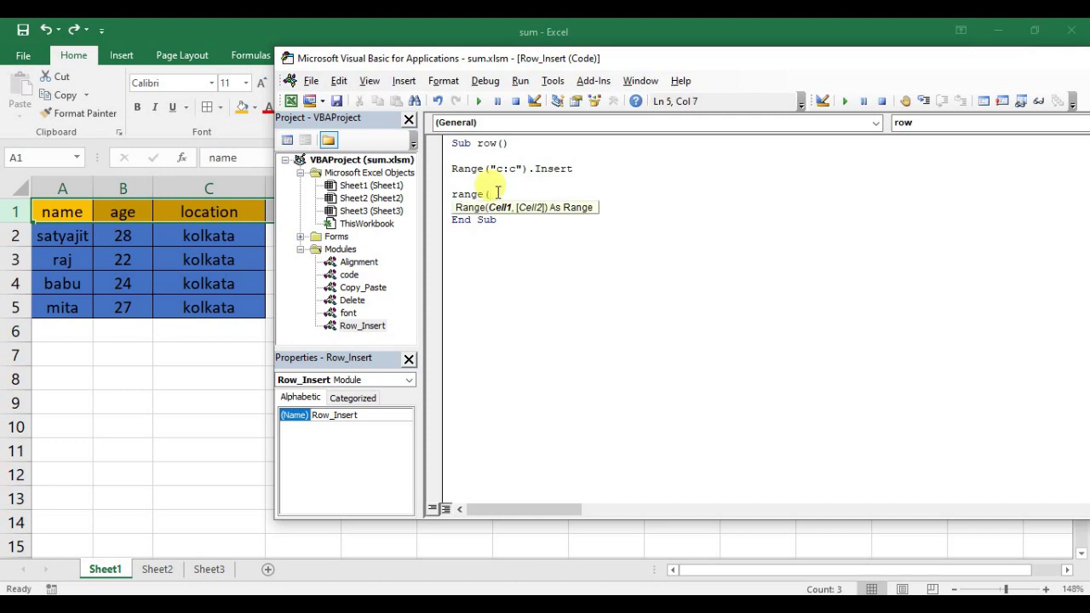
text("1)
key(BackSpace)
key(BackSpace)
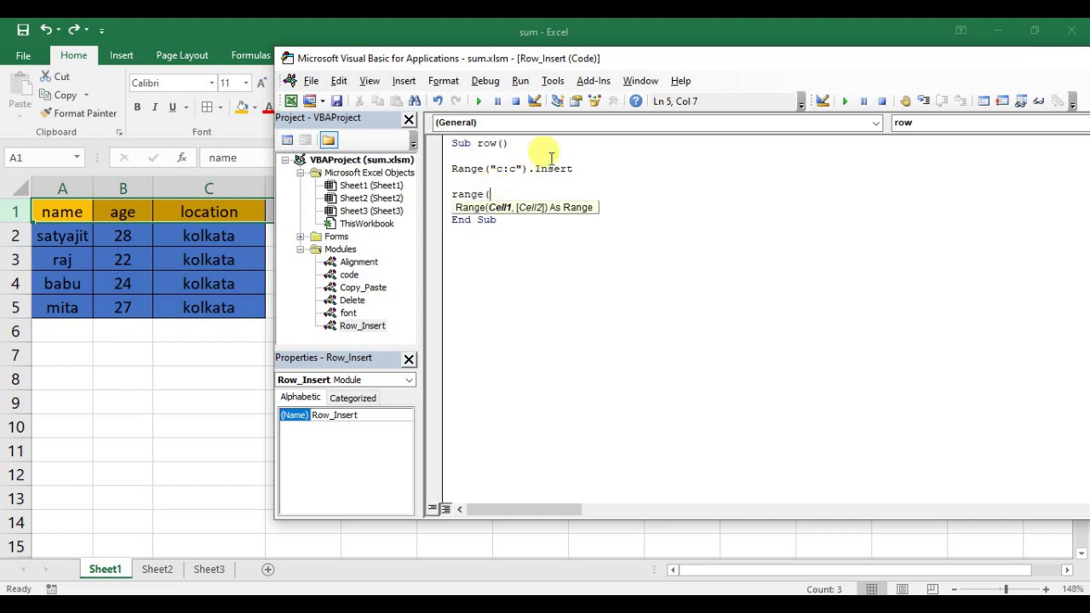
text("1::)
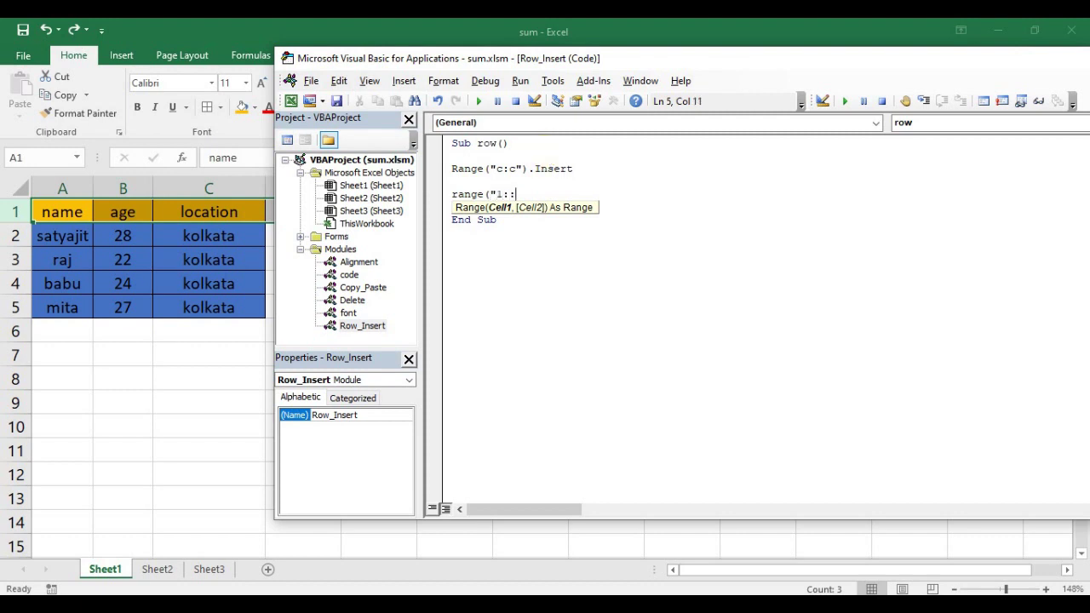
key(BackSpace)
text(1"))
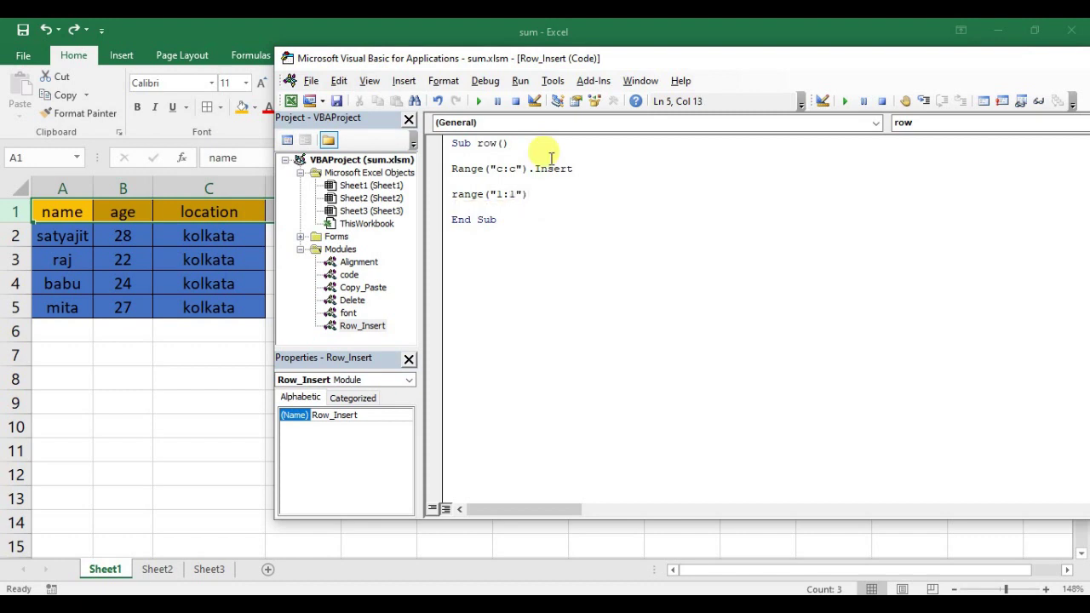
text(.in)
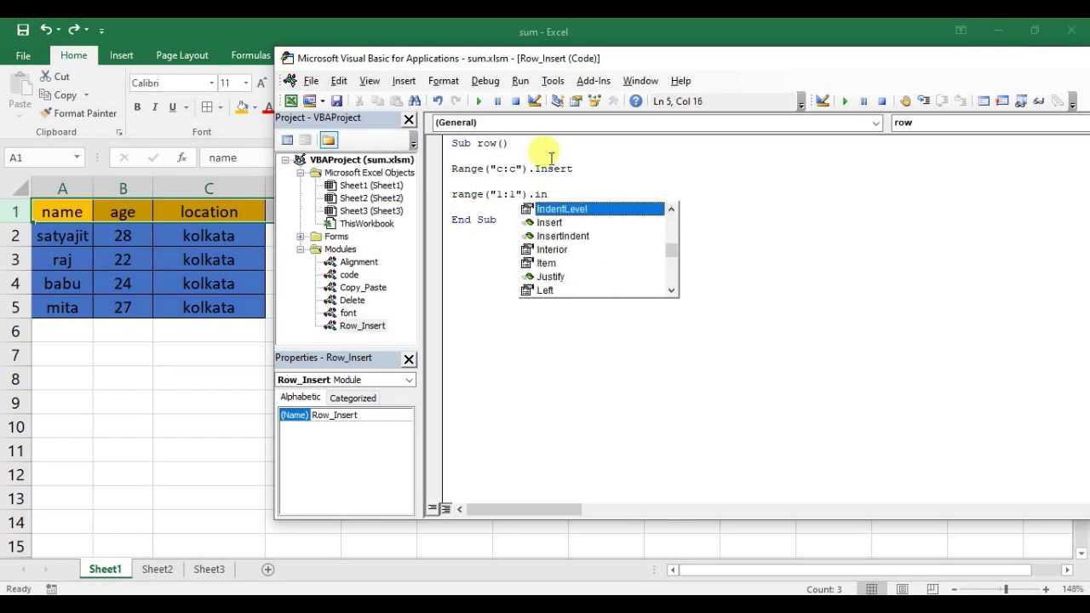
key(Down)
key(Return)
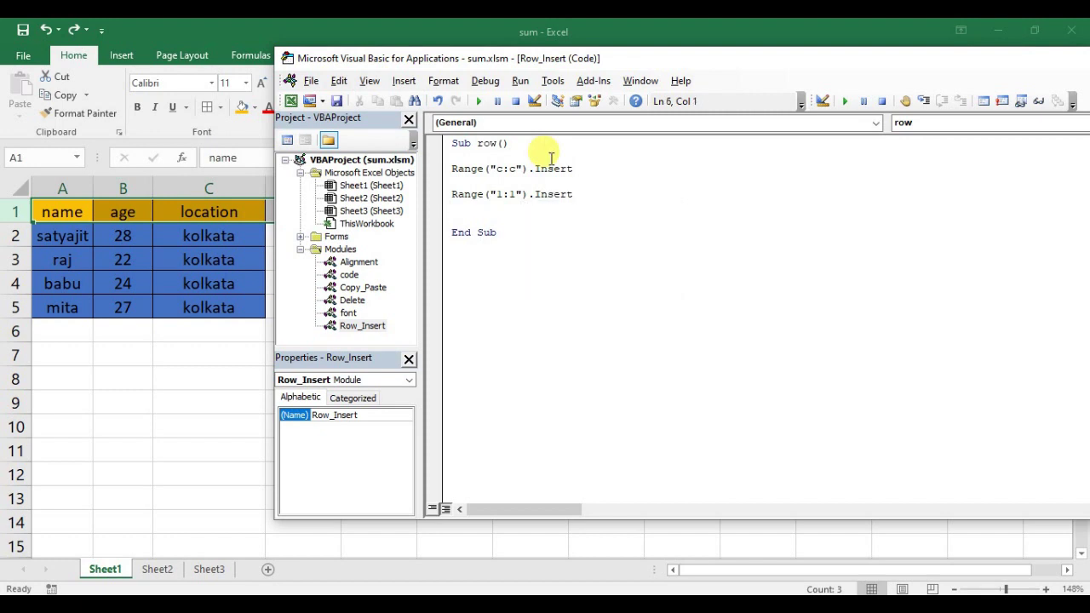
key(Return)
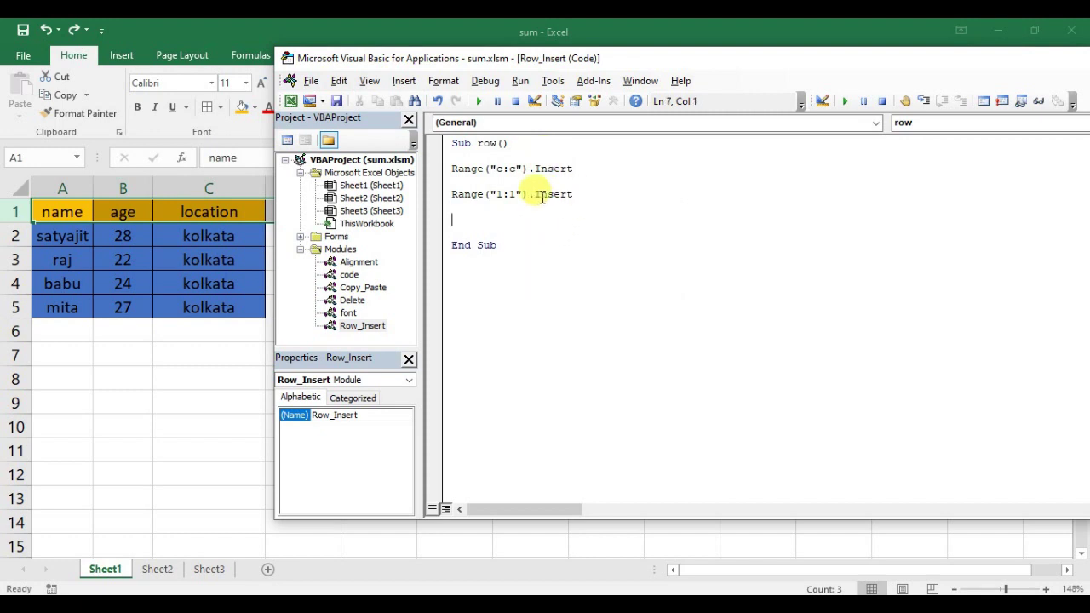
click(456, 170)
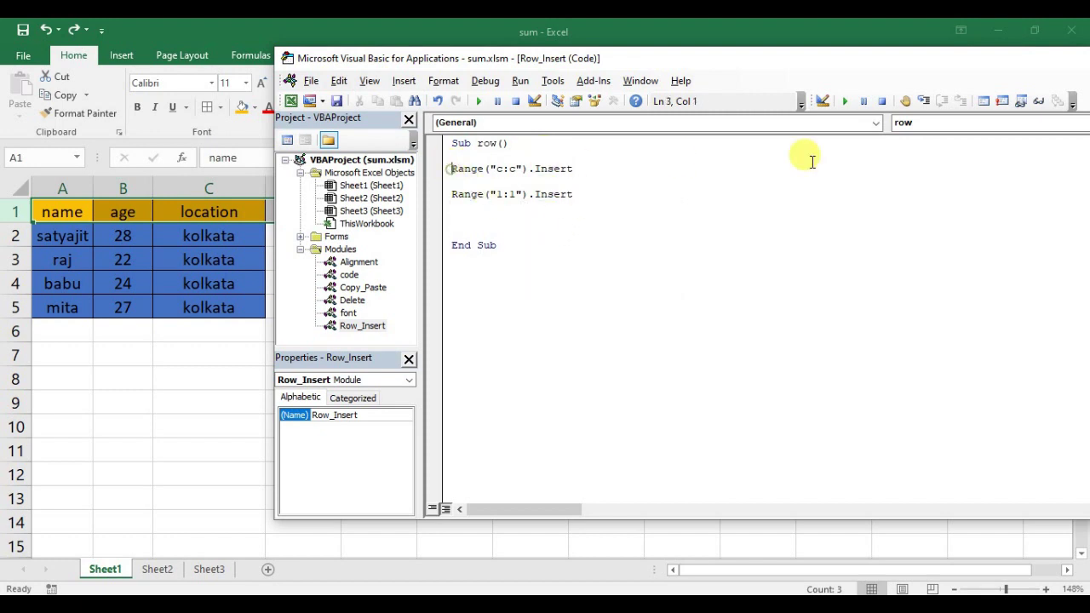
Step: Step through Sub row() with F8, inserting blank column C and row 1, then reset
click(926, 104)
click(926, 104)
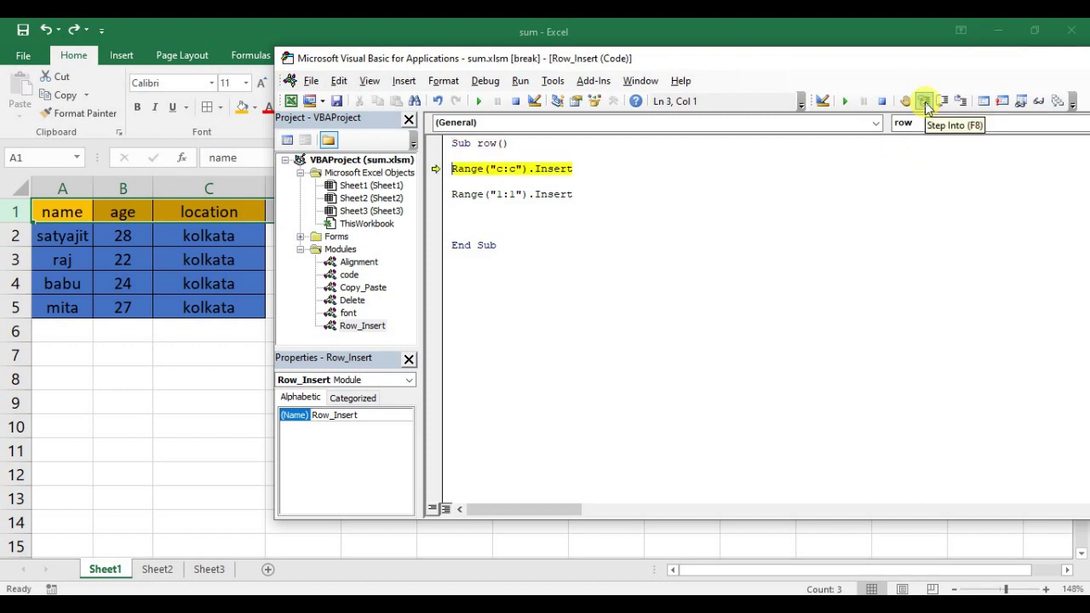
click(927, 104)
drag(737, 67, 822, 72)
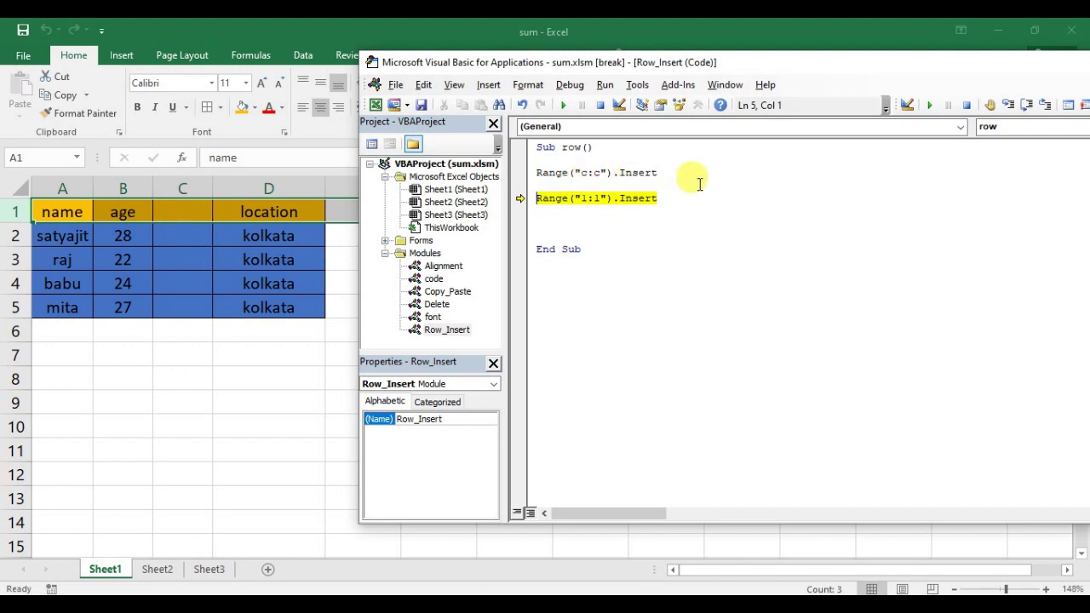
click(1010, 109)
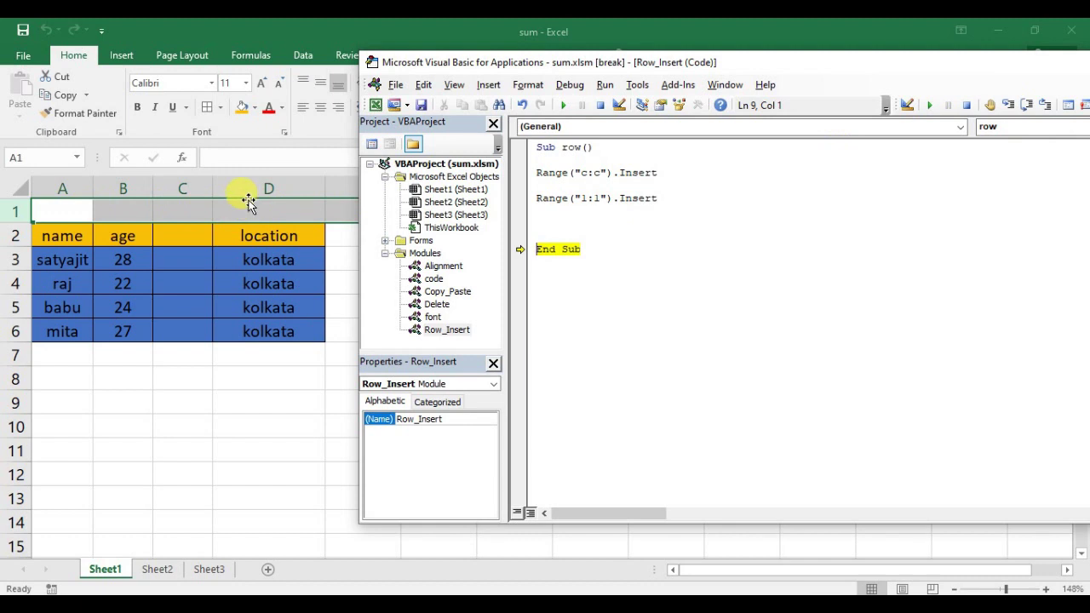
click(572, 226)
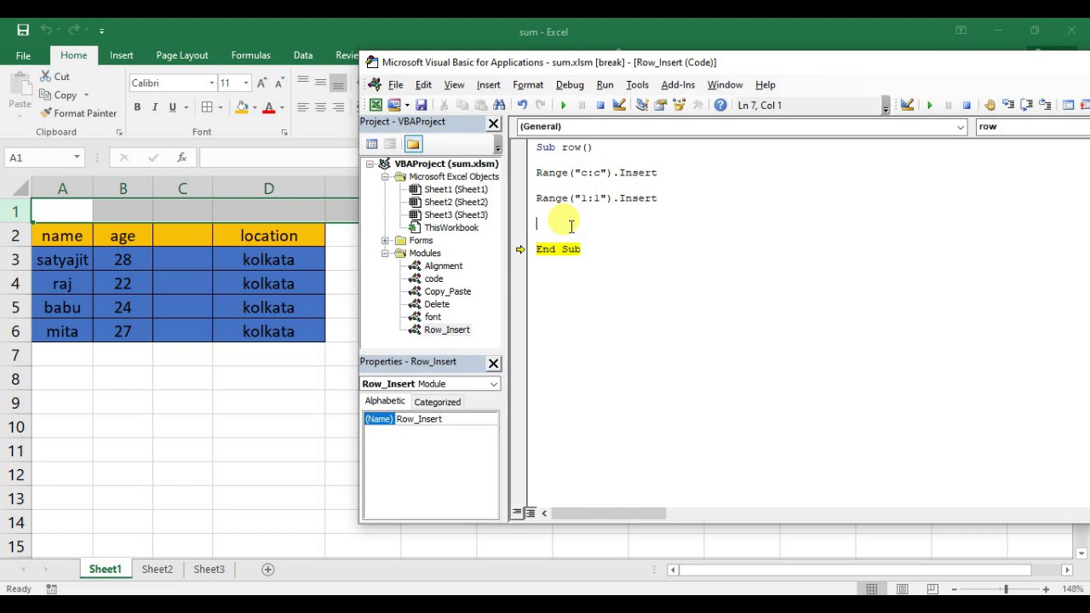
click(601, 104)
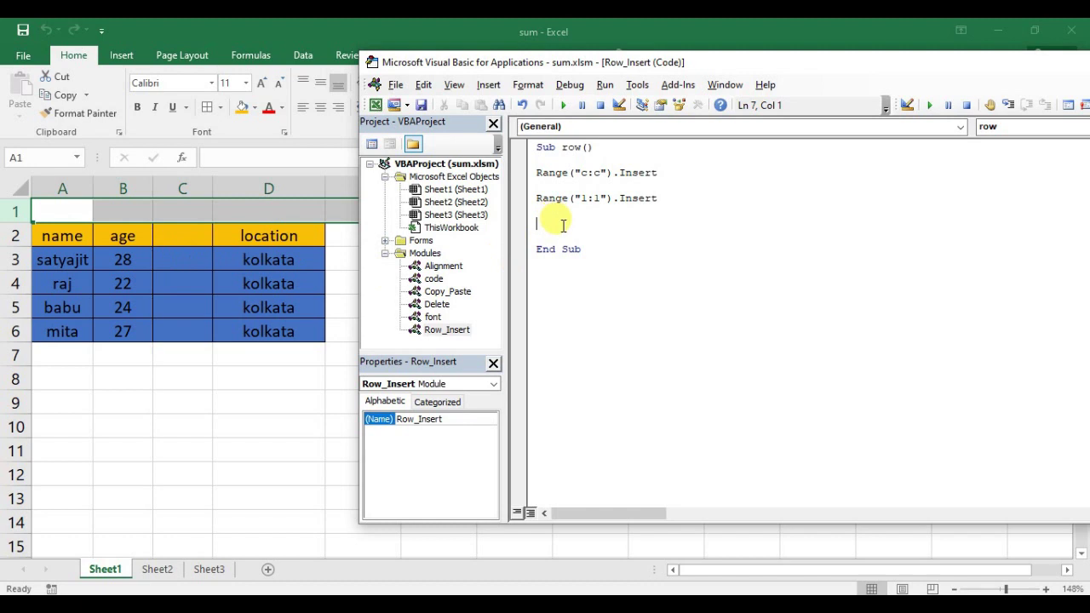
Step: Delete the blank row 1 and empty column C from the worksheet
text(range)
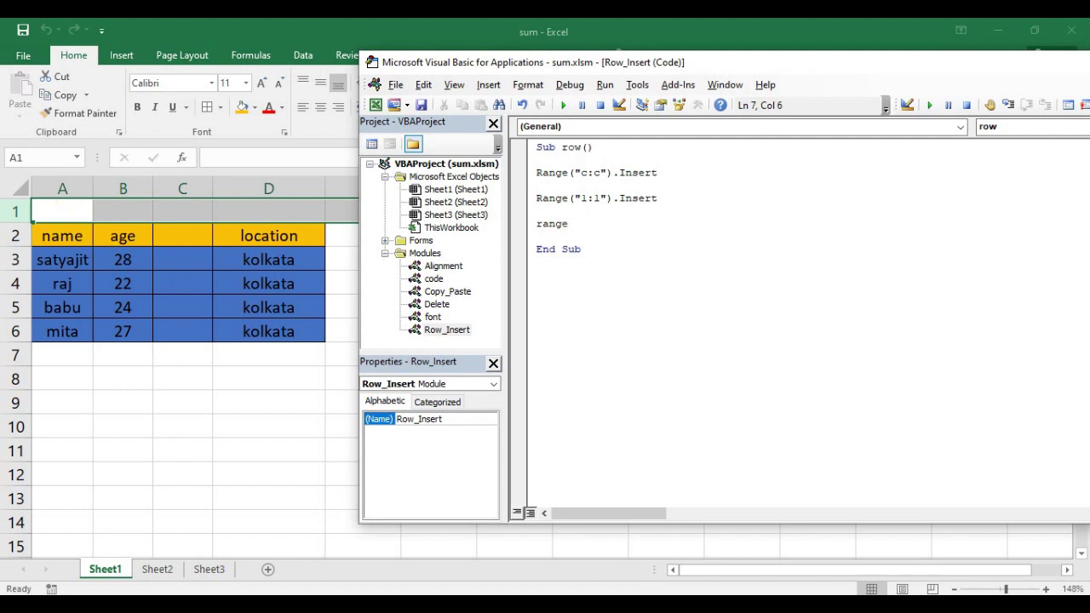
key(alt+F11)
key(ctrl+minus)
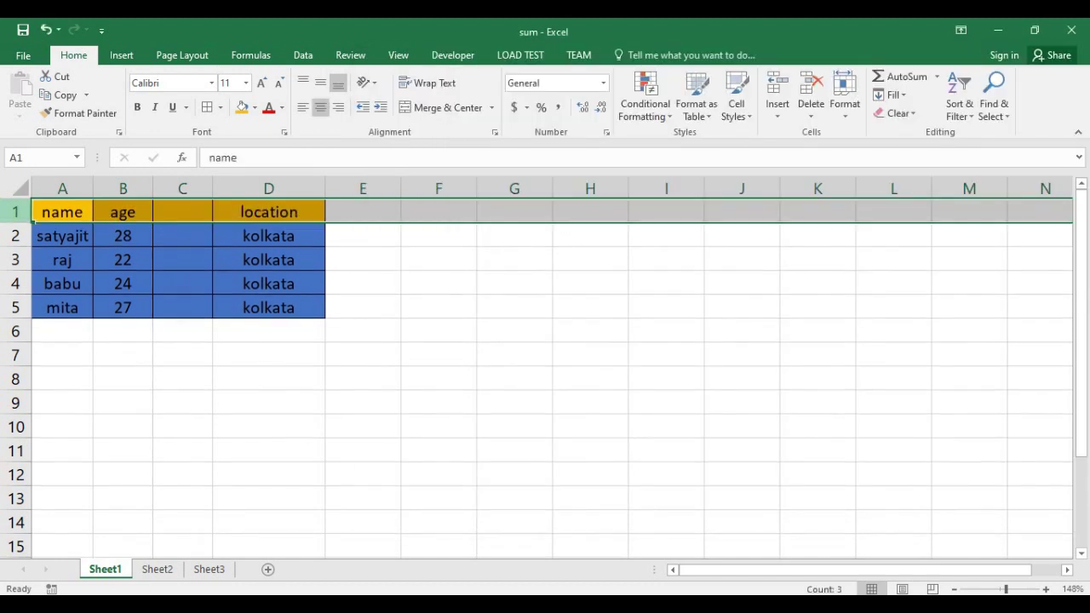
click(189, 188)
key(ctrl+minus)
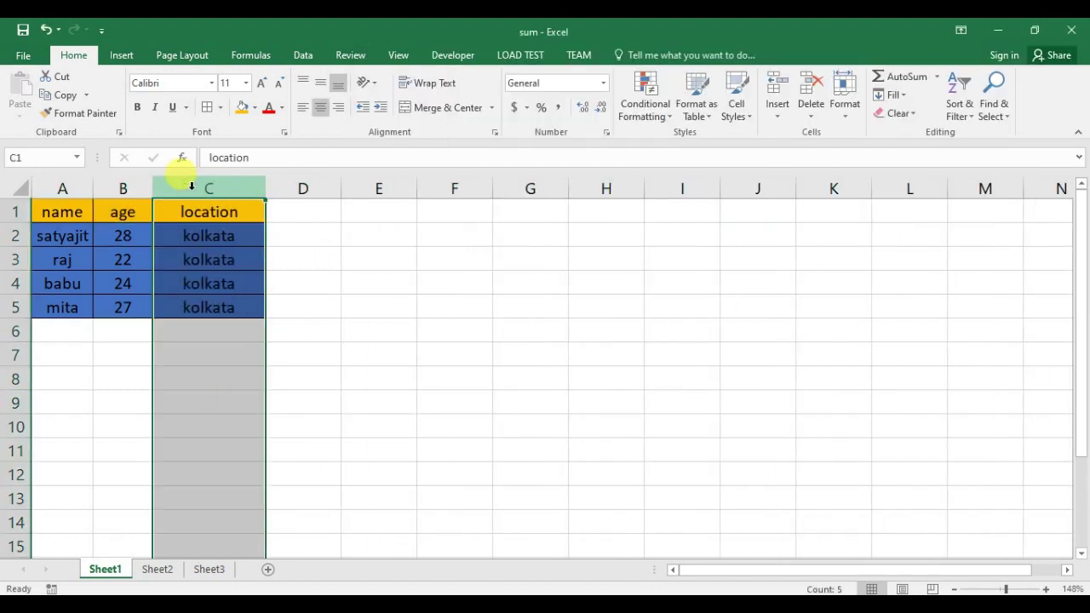
click(302, 220)
key(alt+F11)
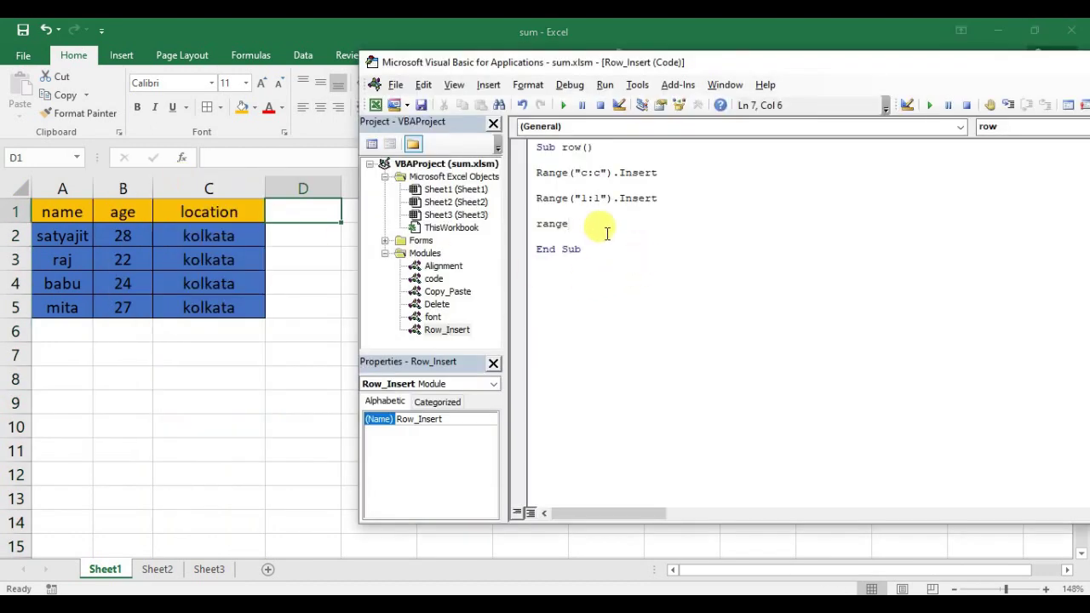
Step: Add a Range(...).EntireColumn.Insert line to the row macro using IntelliSense
text(()
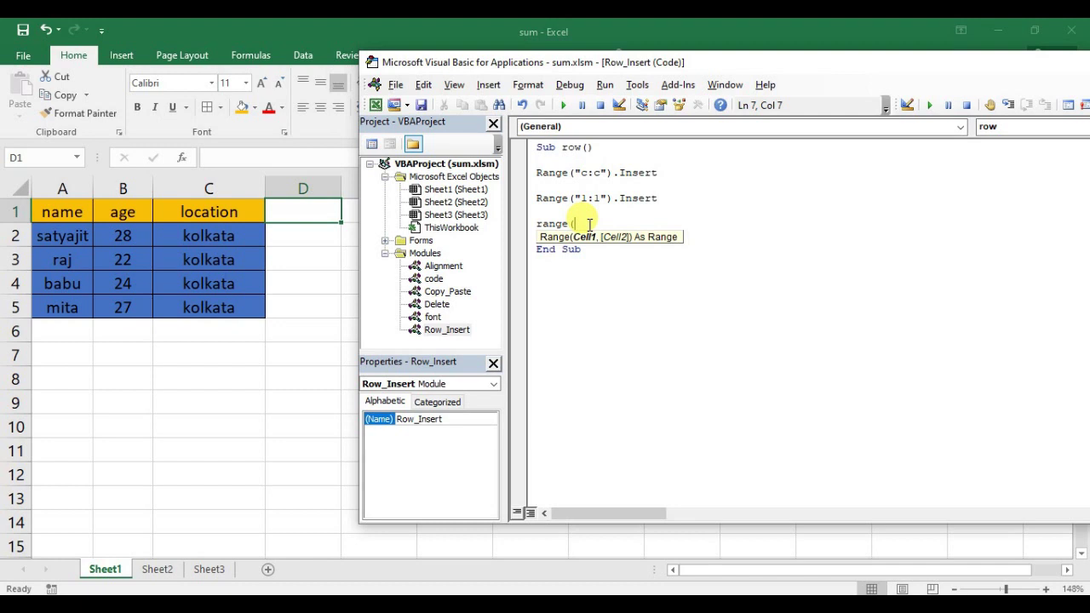
text(")
text(b1")
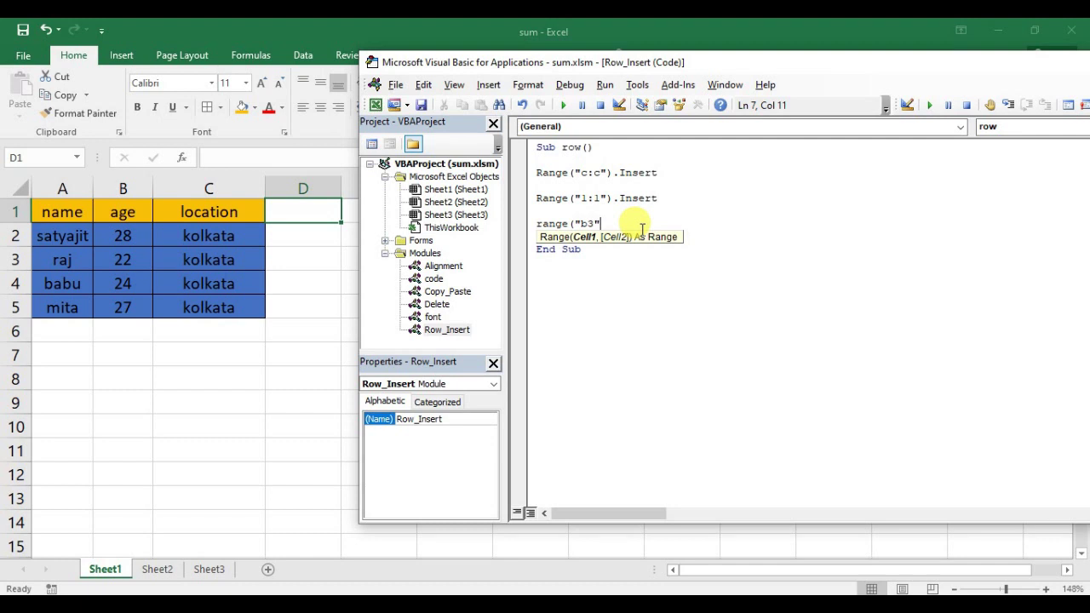
text())
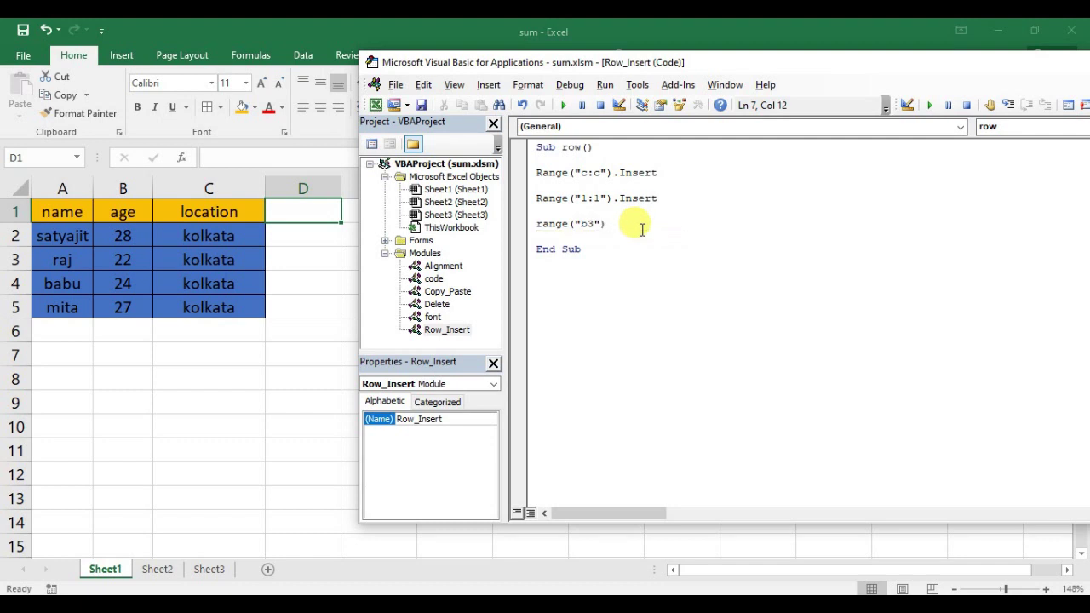
text(.)
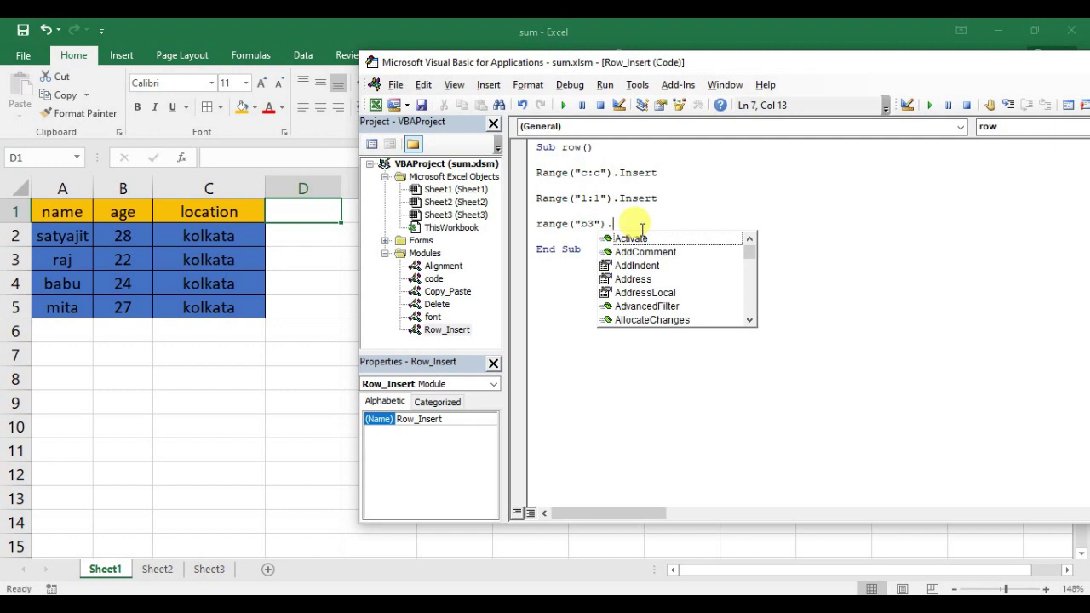
text(en)
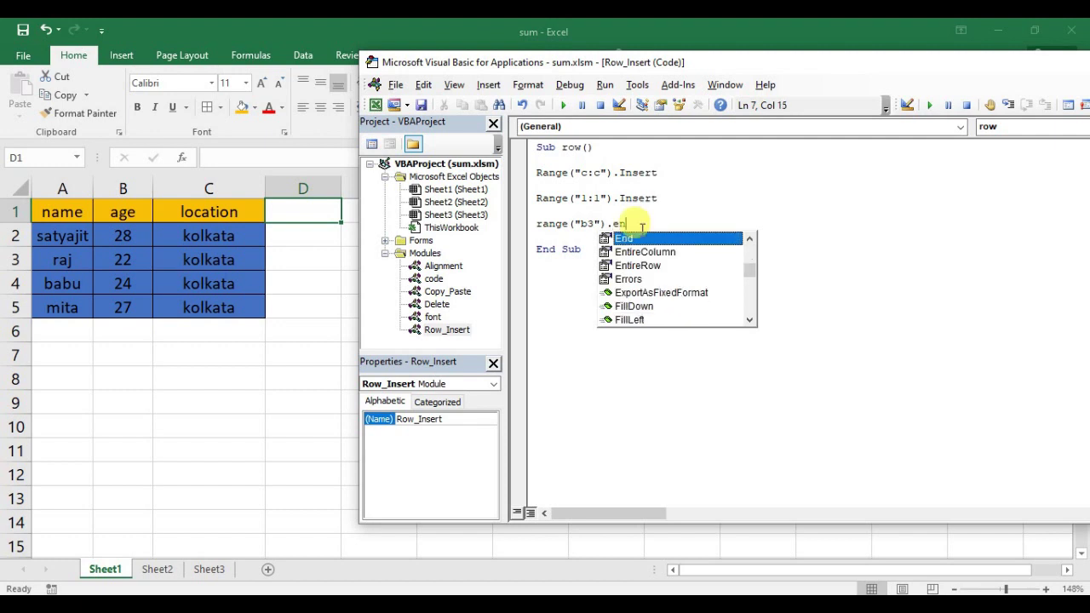
key(Down)
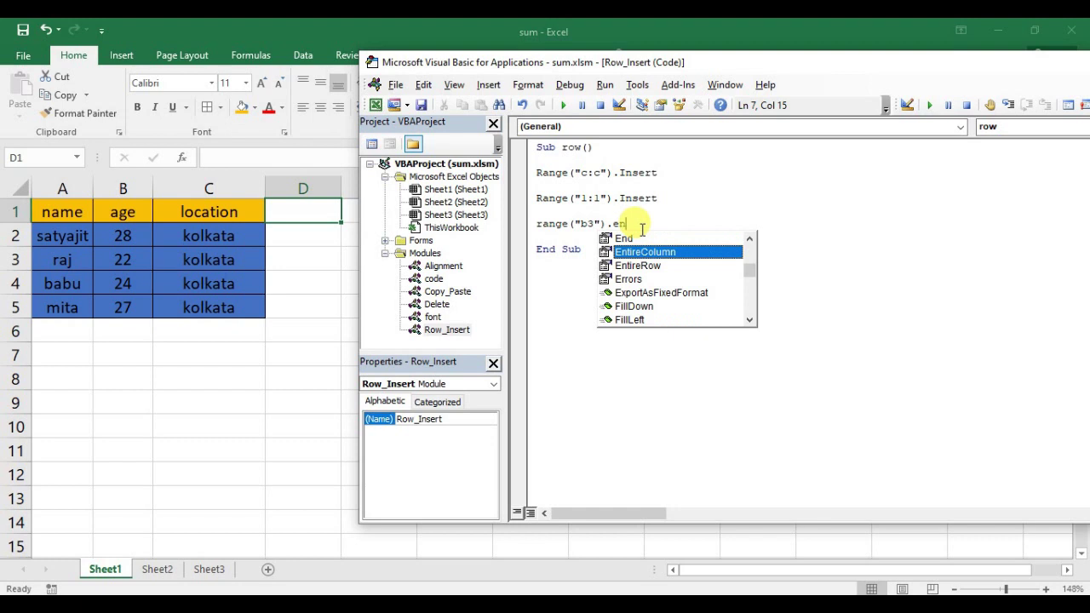
key(Tab)
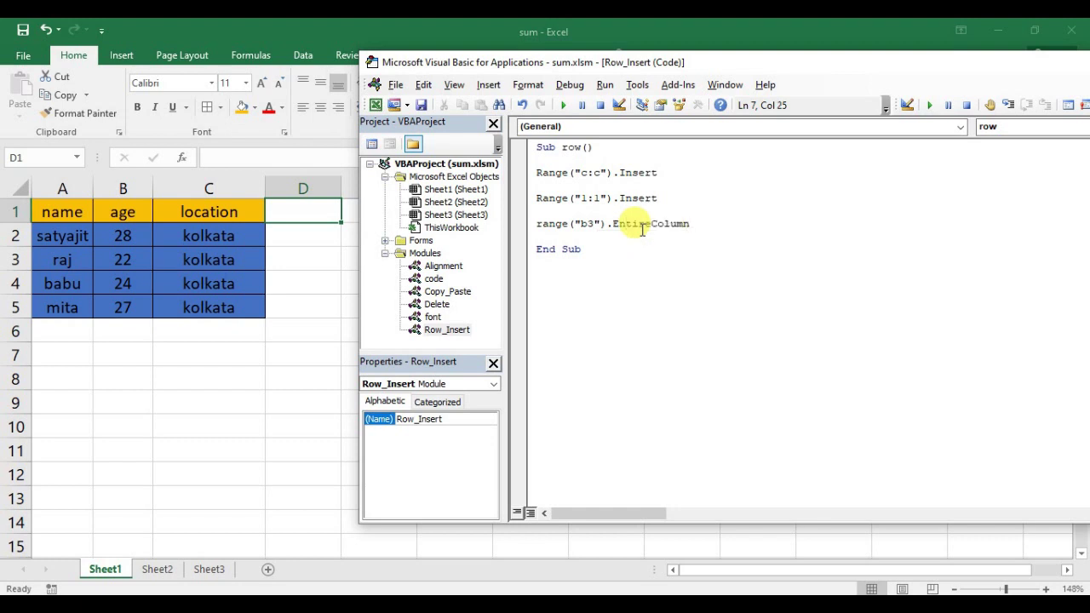
text(.i)
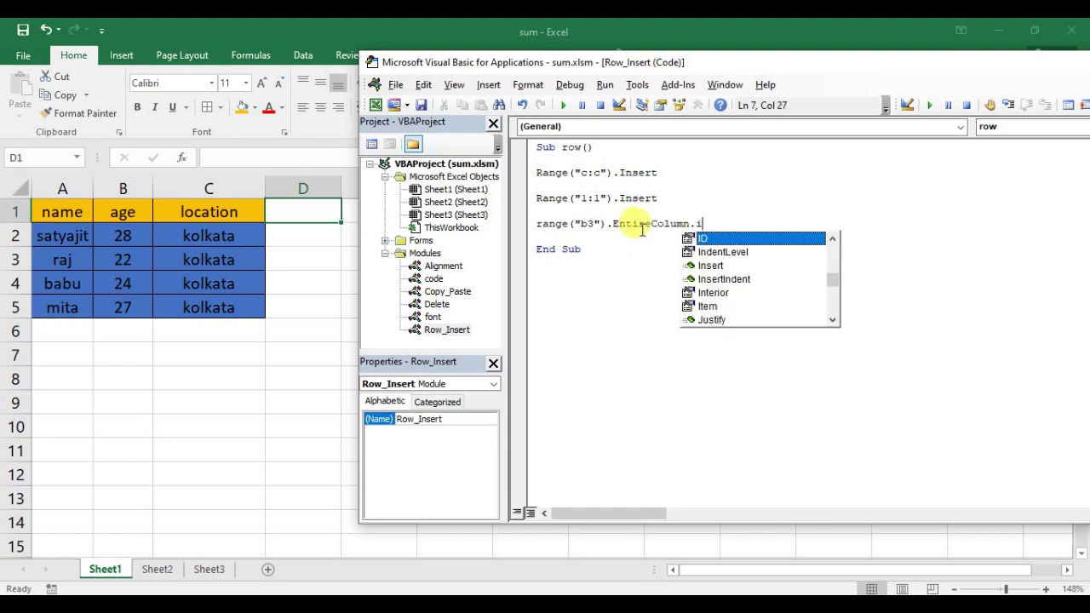
text(n)
key(Down)
key(Down)
key(Up)
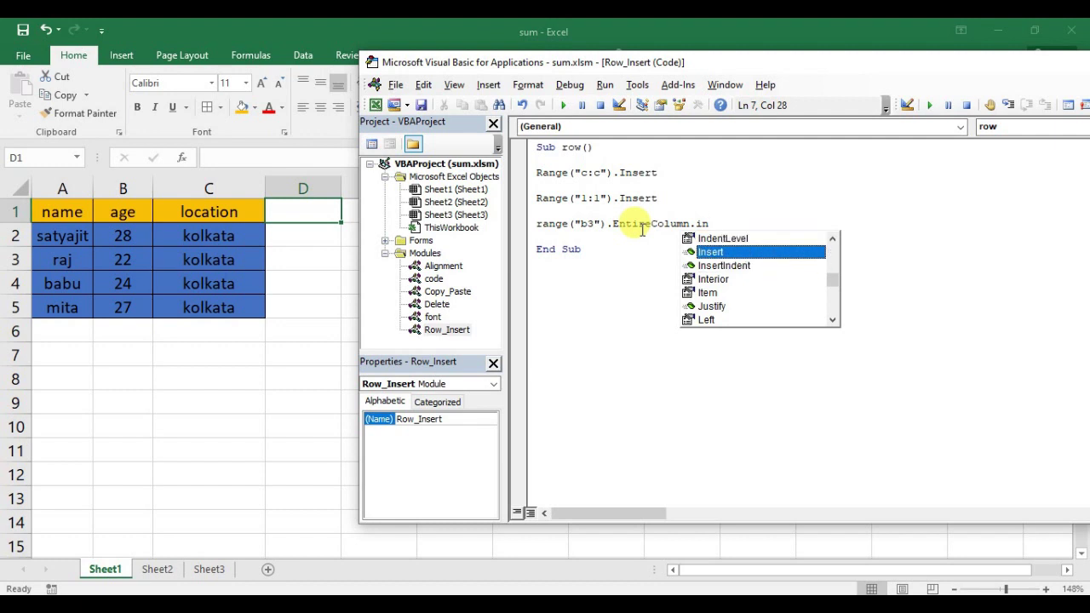
key(Return)
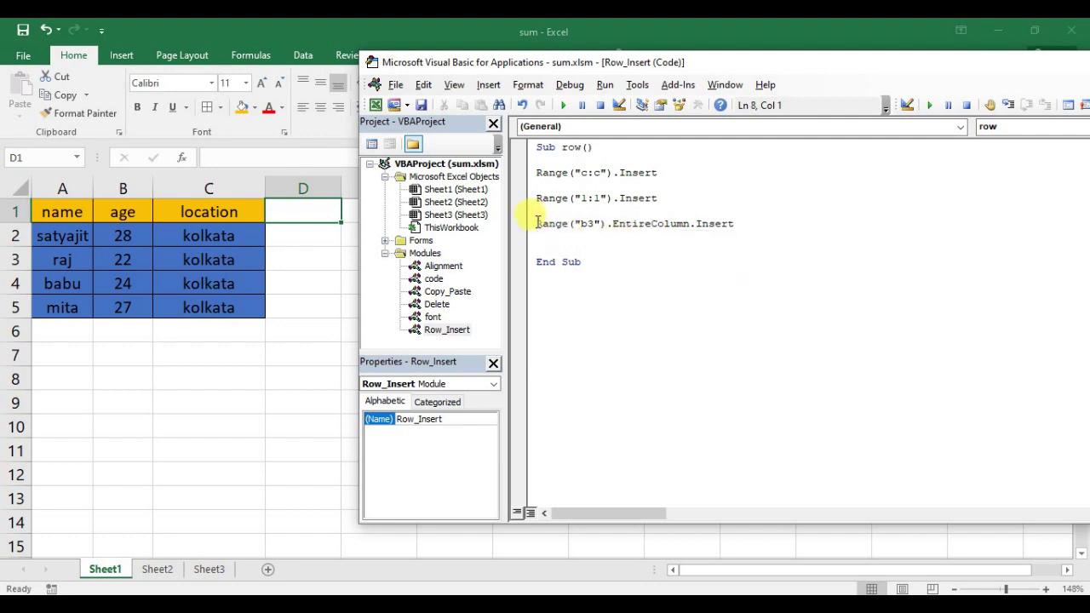
Step: Duplicate the EntireColumn insert line onto the line below it
click(778, 224)
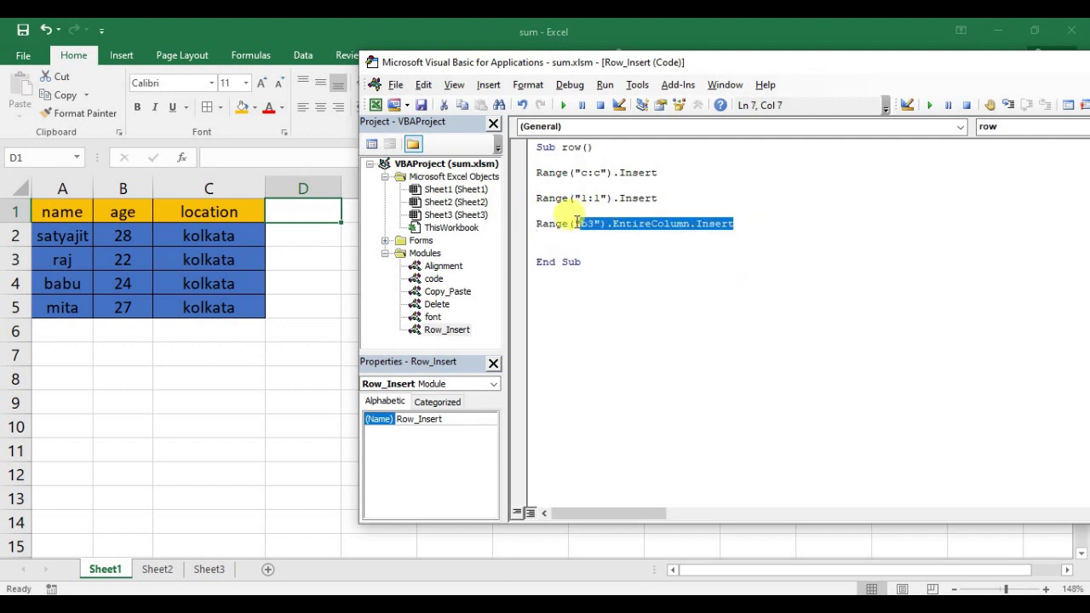
drag(779, 224, 525, 224)
key(ctrl+c)
click(621, 244)
key(ctrl+v)
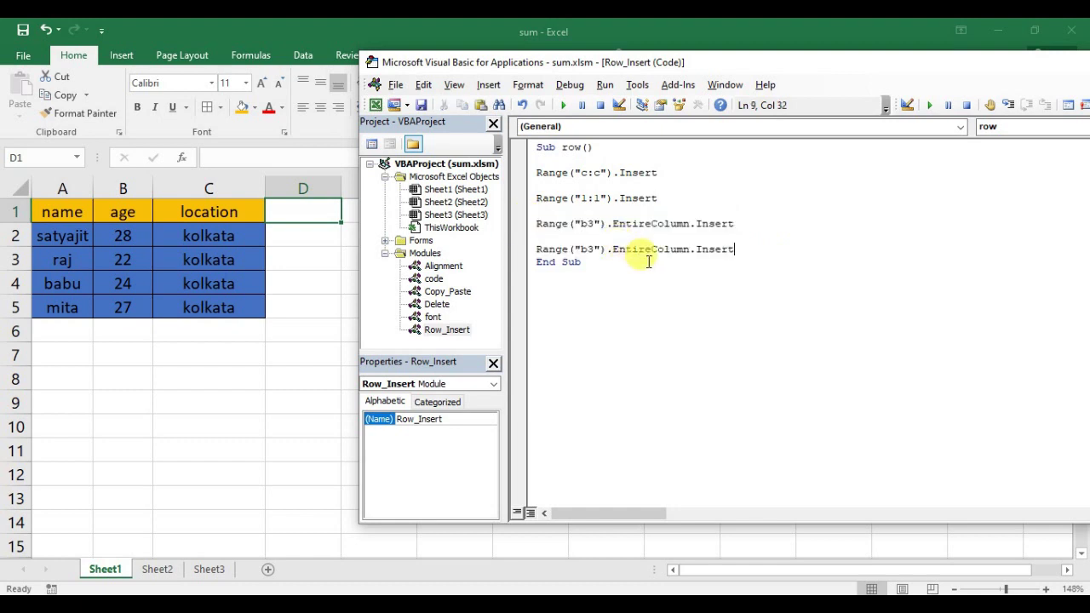
Step: Change the duplicated line to Range("b3").EntireRow.Insert
click(595, 248)
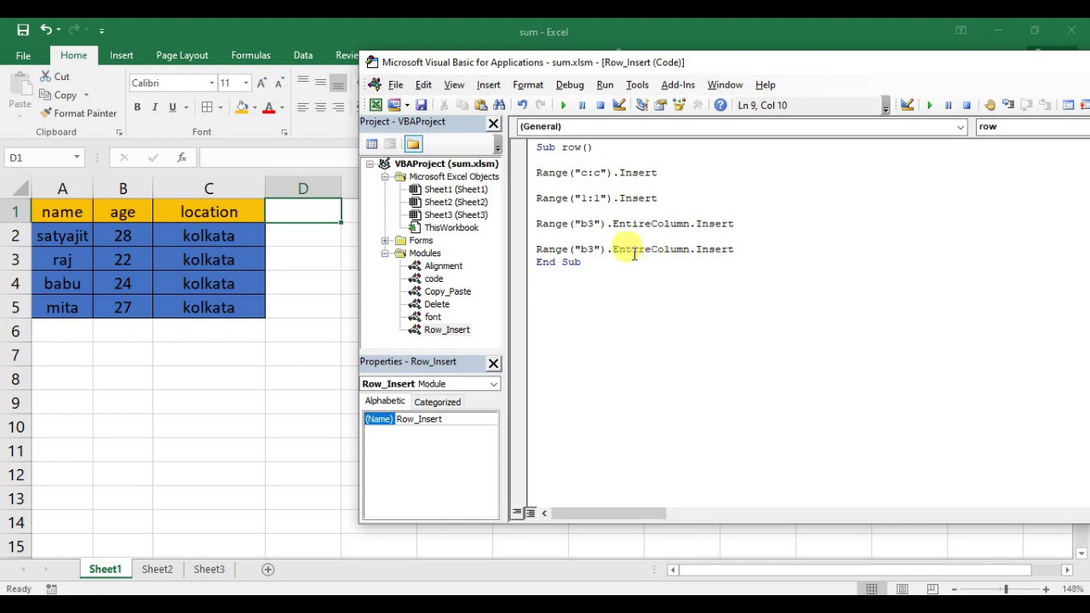
drag(748, 249, 612, 249)
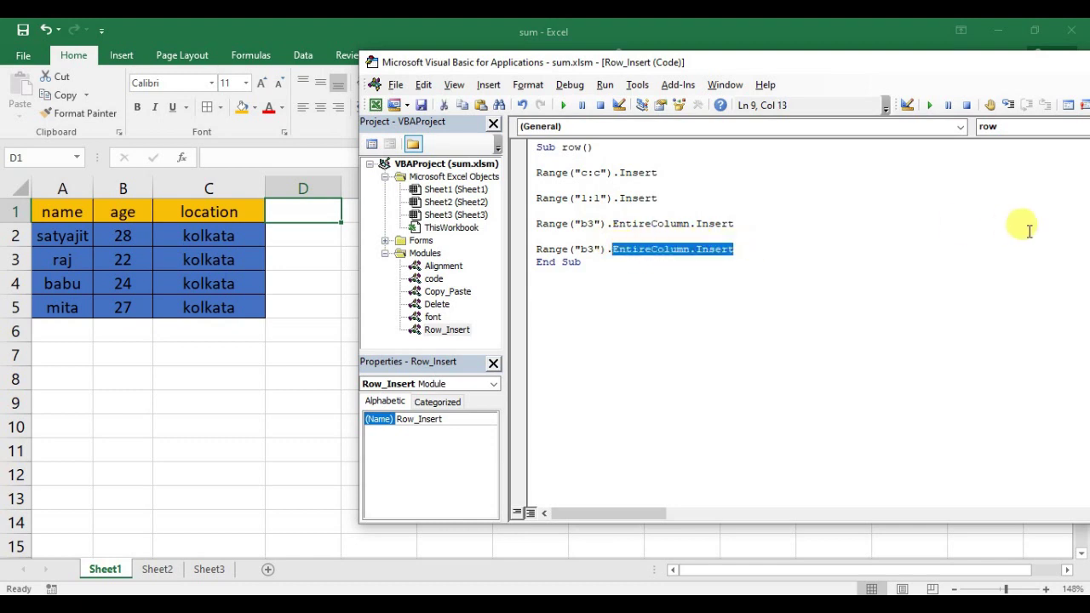
key(BackSpace)
key(ctrl+j)
text(en)
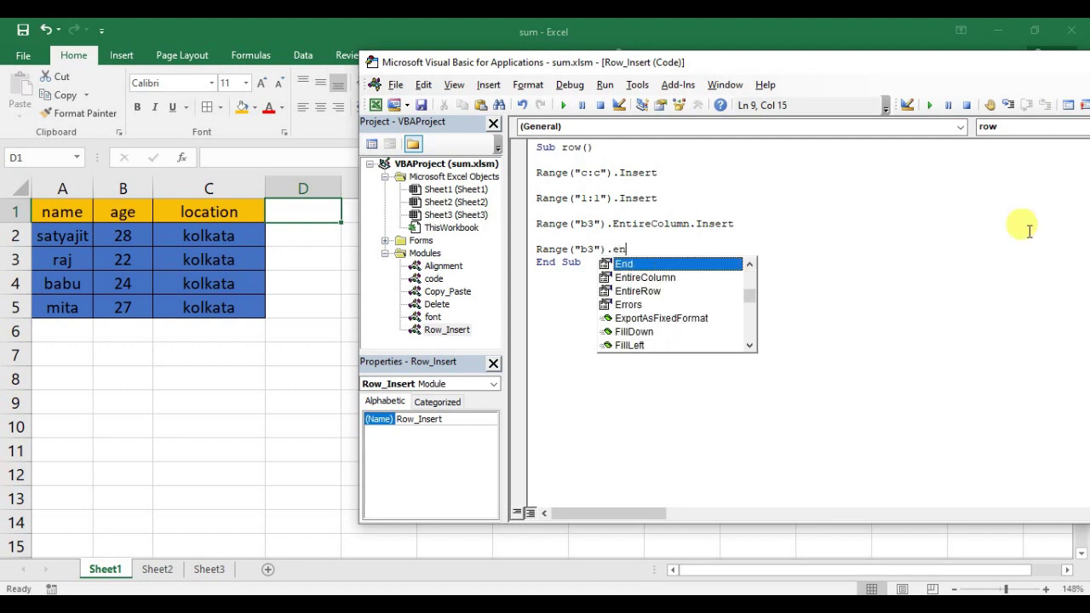
key(Down)
key(Down)
key(Tab)
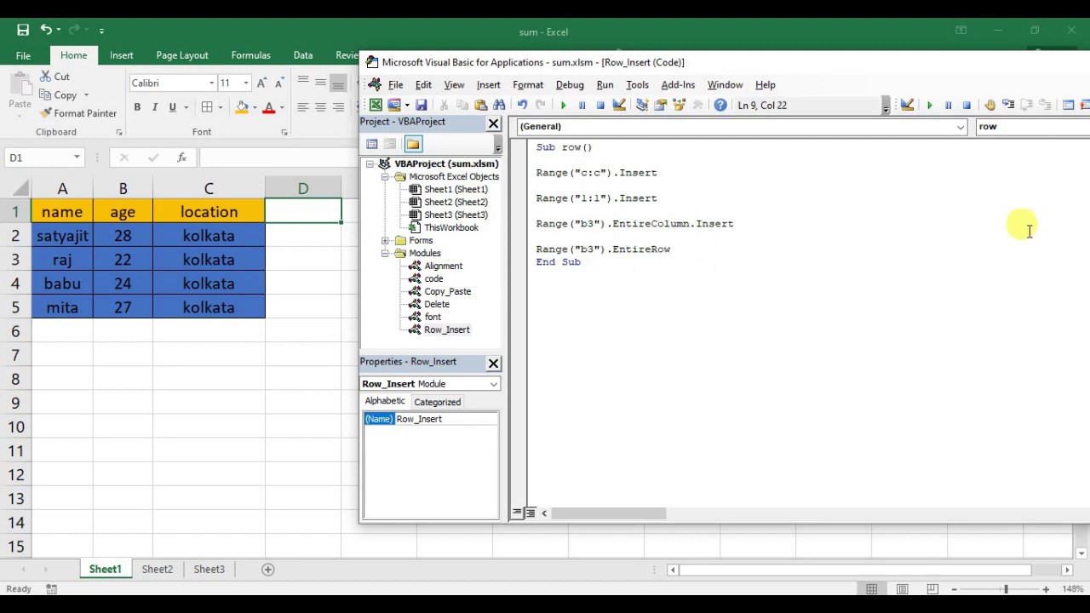
text(.in)
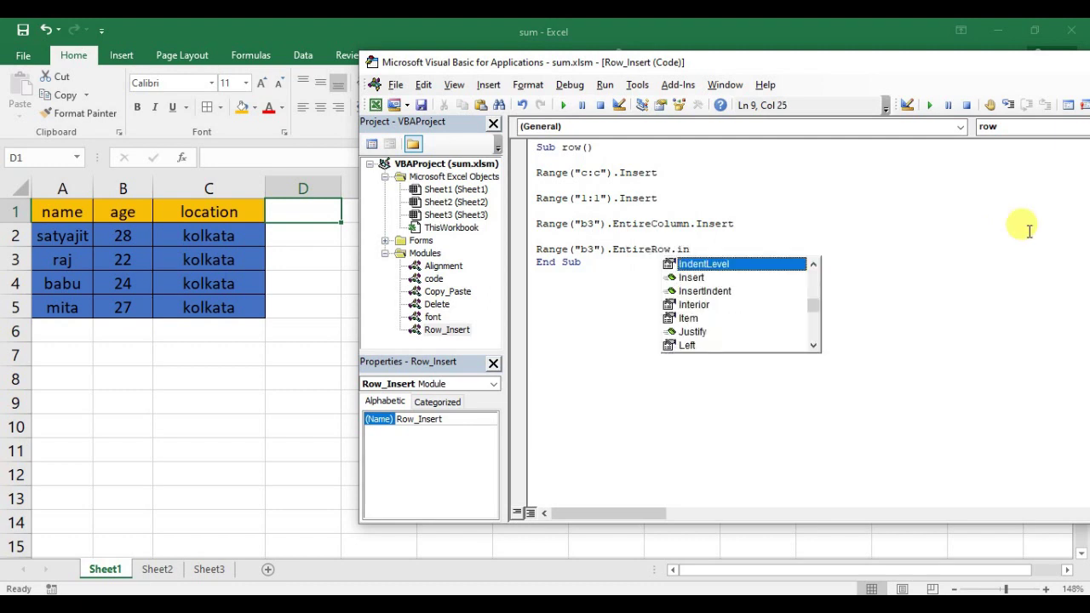
key(Down)
key(Return)
click(642, 315)
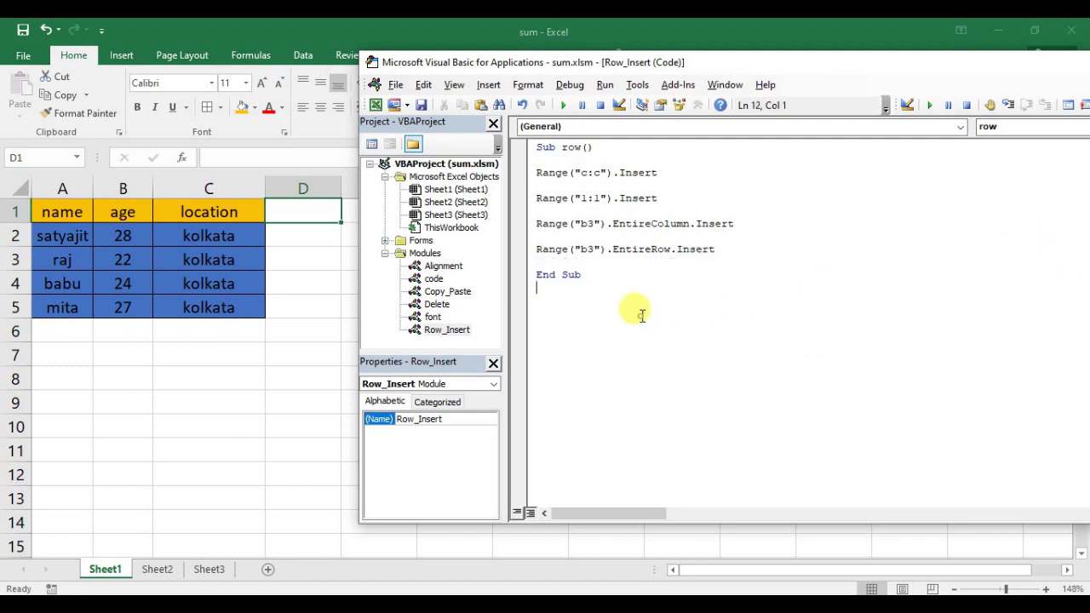
click(537, 172)
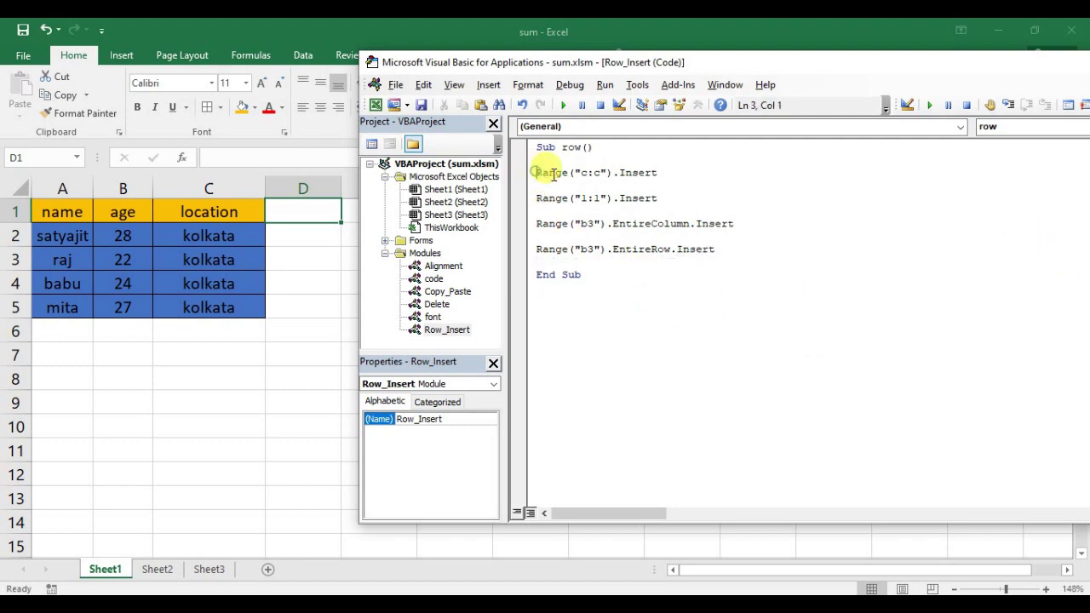
Step: Step through all four Insert lines with F8: column C, row 1, then entire column and row at b3
click(1007, 105)
click(1008, 105)
click(1008, 104)
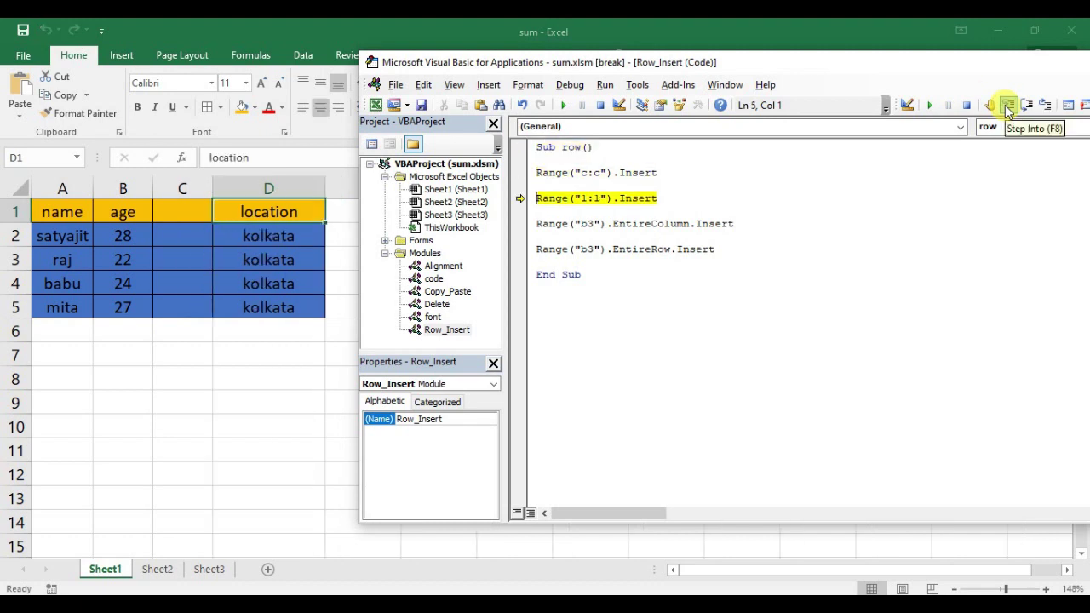
click(1009, 105)
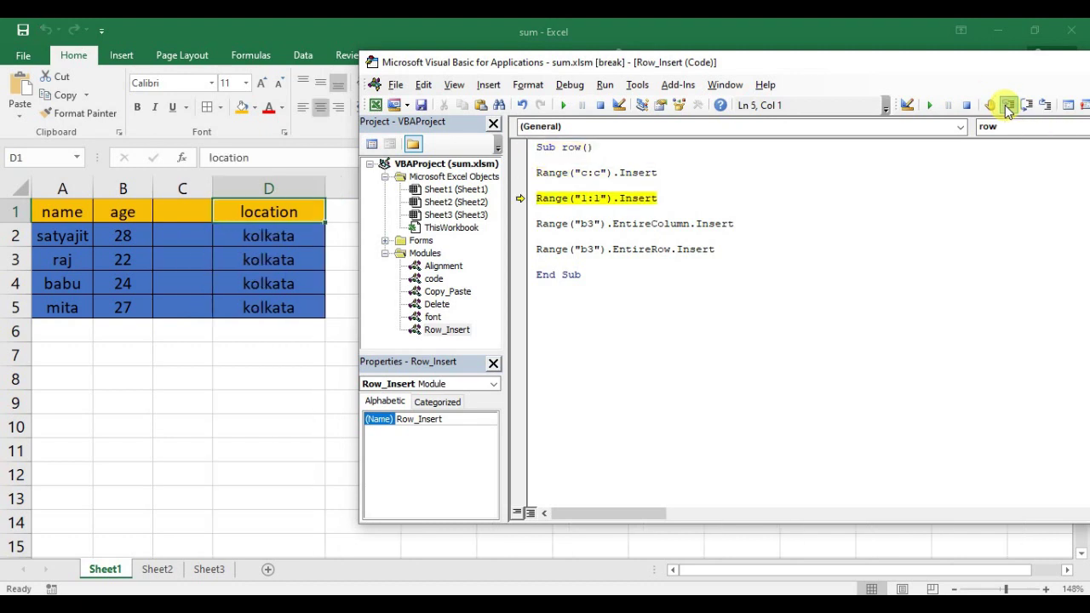
click(1007, 105)
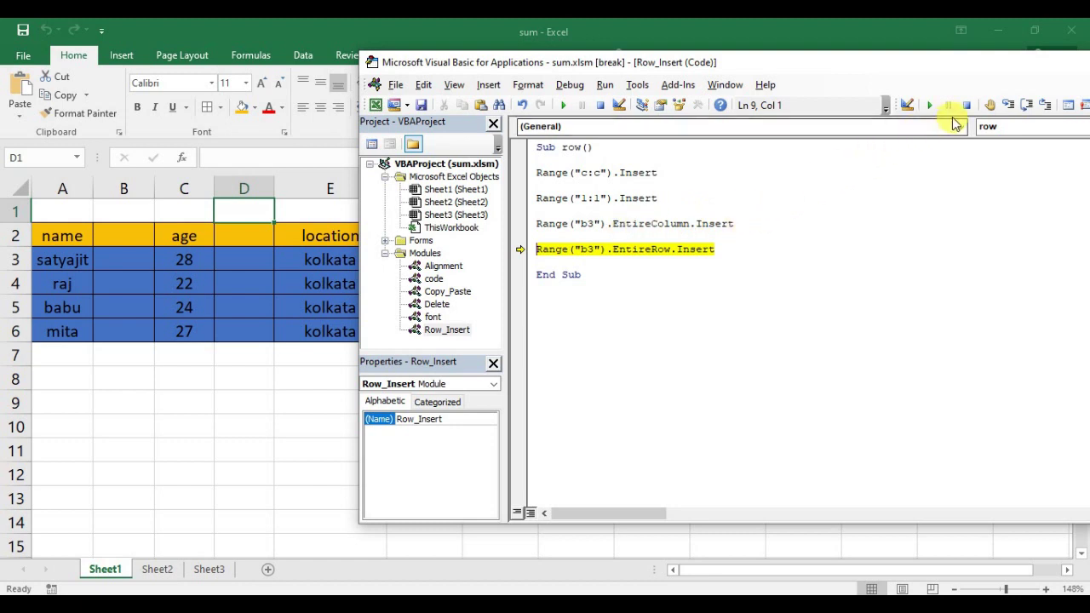
click(1008, 105)
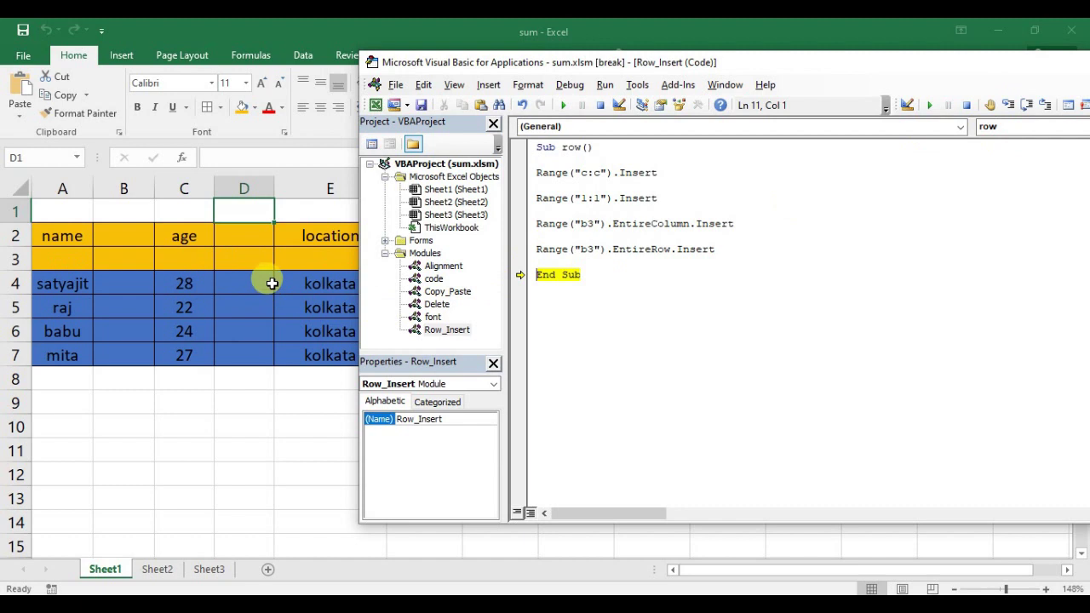
drag(552, 64, 633, 68)
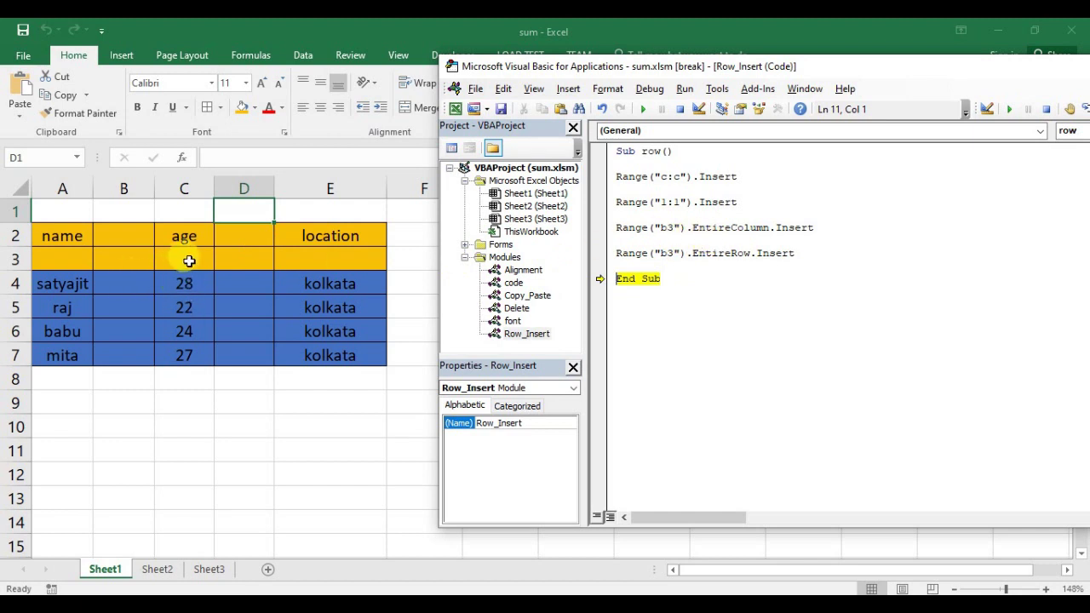
Step: Change b3 to b4 on both the EntireColumn and EntireRow insert lines
click(672, 228)
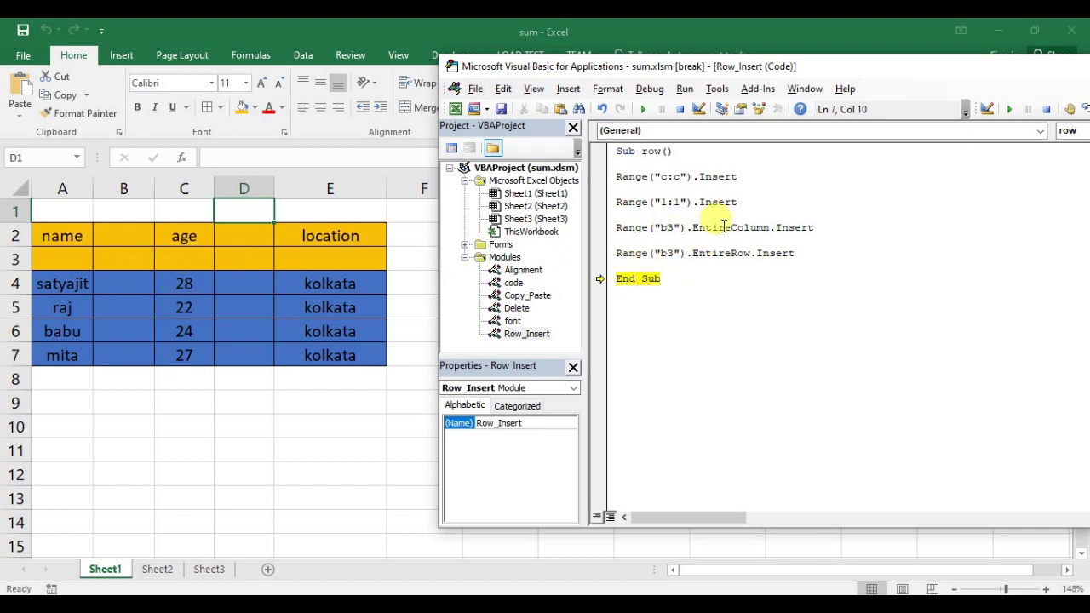
key(BackSpace)
text(4)
click(672, 253)
key(BackSpace)
text(4)
click(763, 253)
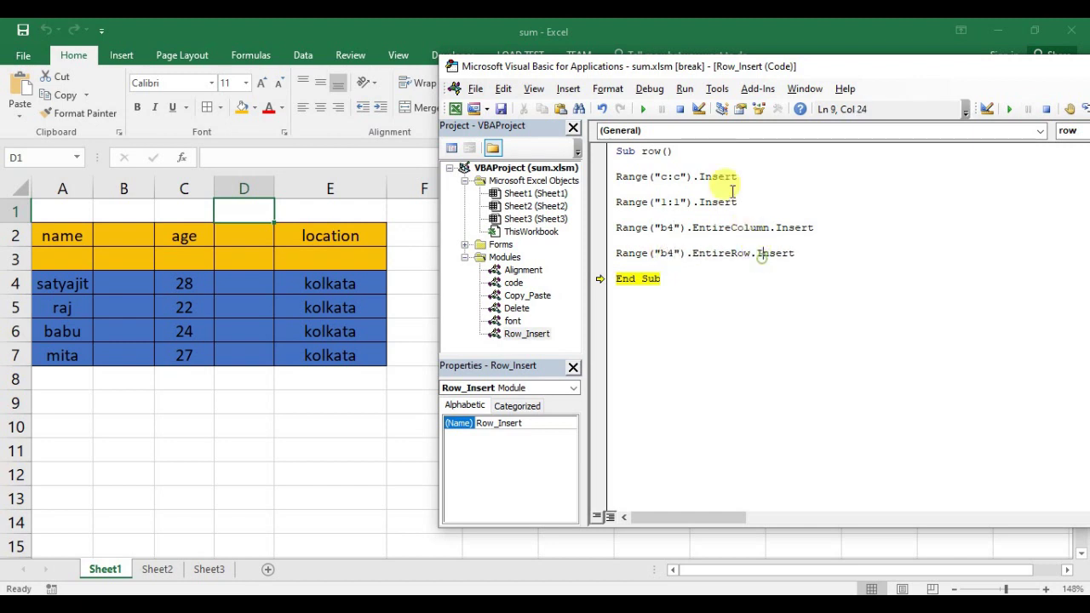
Step: Stop the paused run and run the updated row macro
click(643, 109)
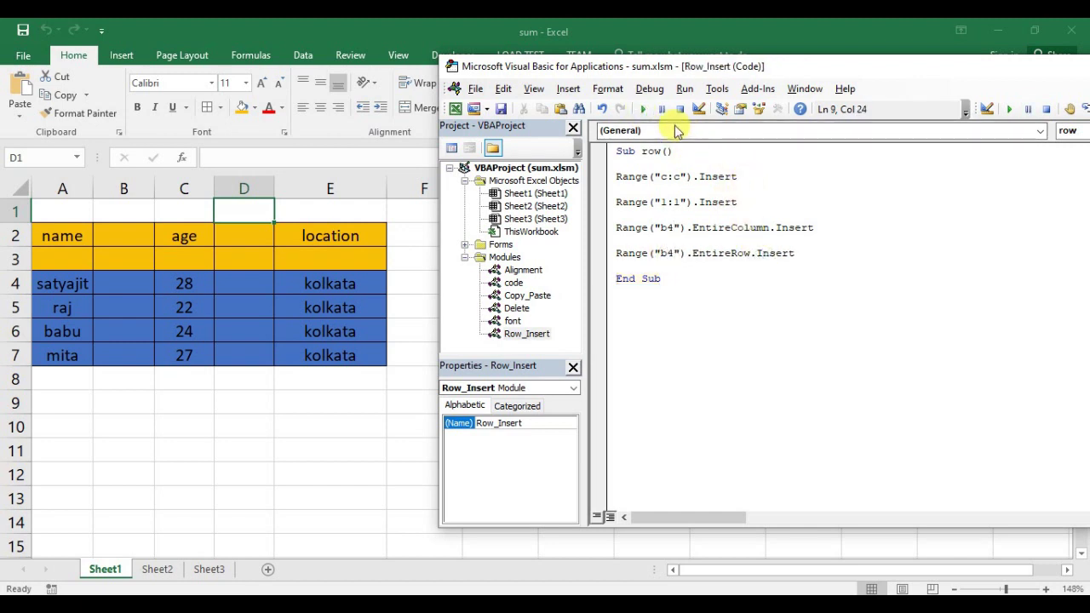
click(643, 109)
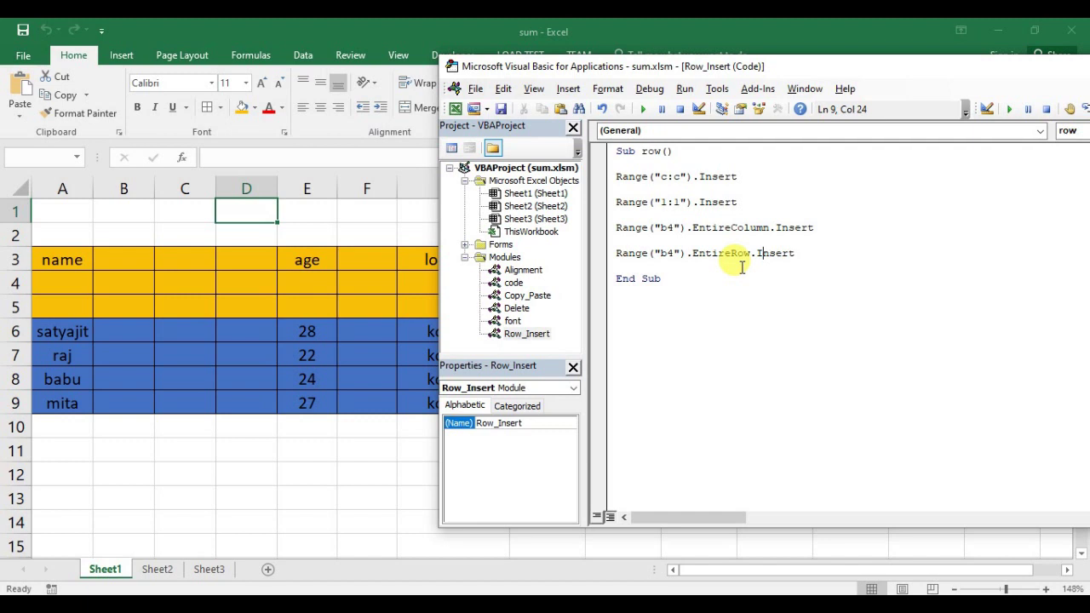
key(ctrl+End)
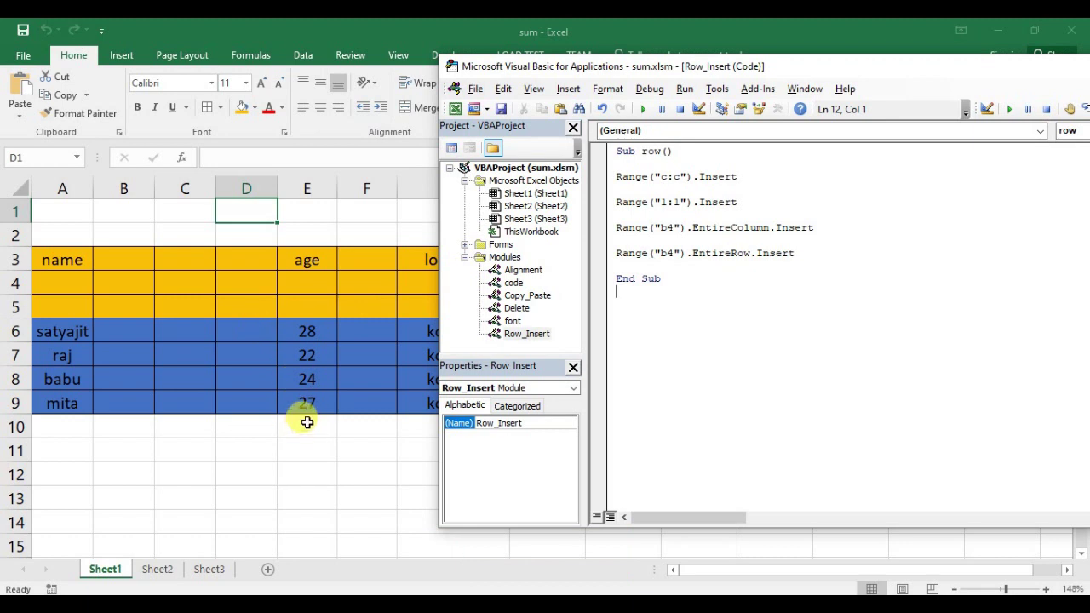
Step: Insert a new module, rename it select_activate in Properties, and open its code window
click(567, 89)
click(595, 143)
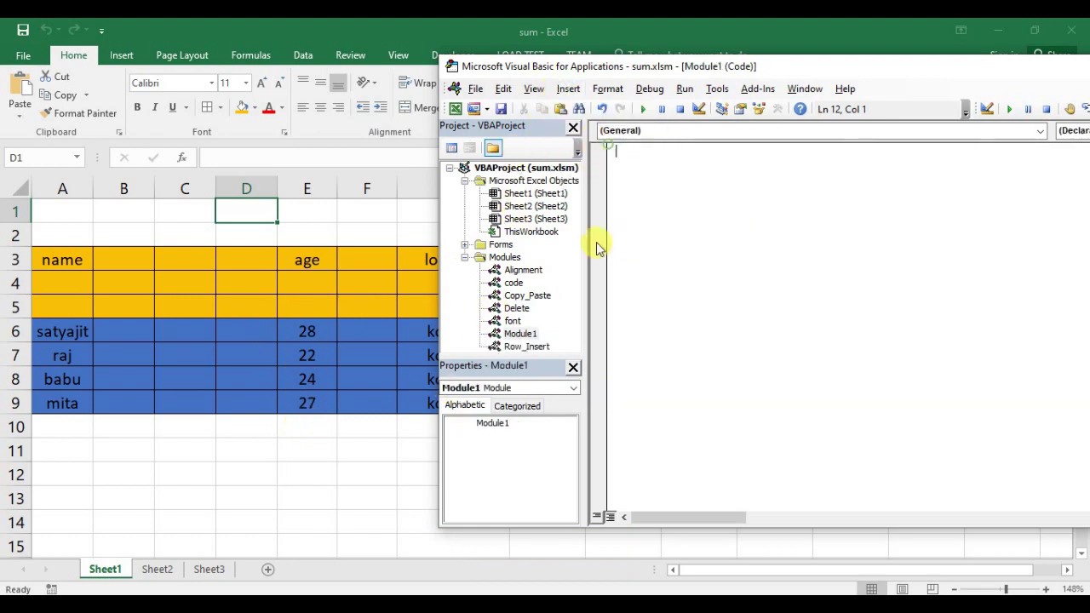
click(523, 424)
double_click(523, 424)
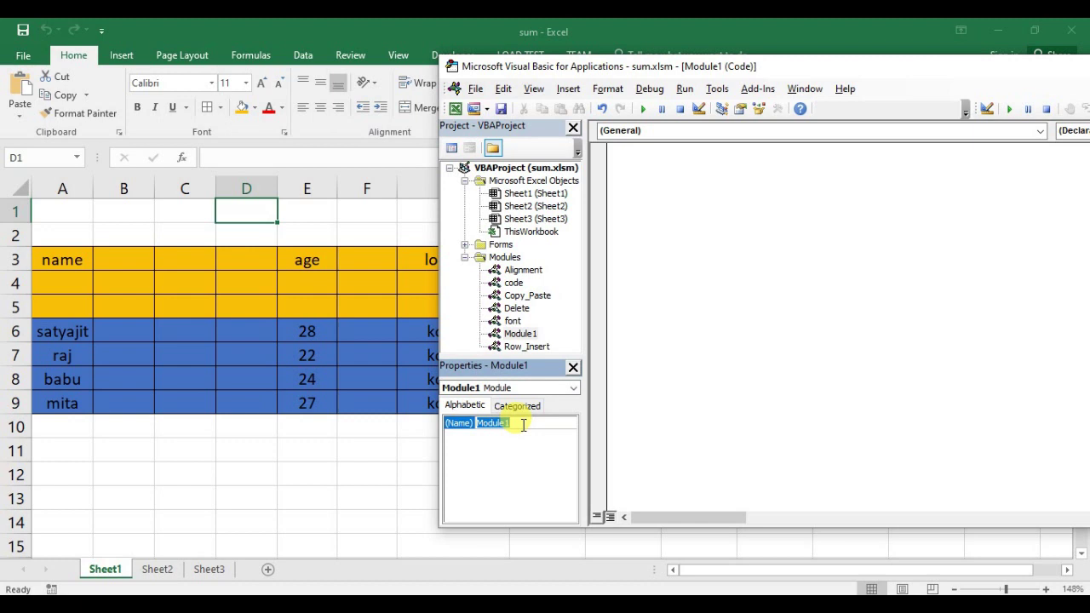
text(select)
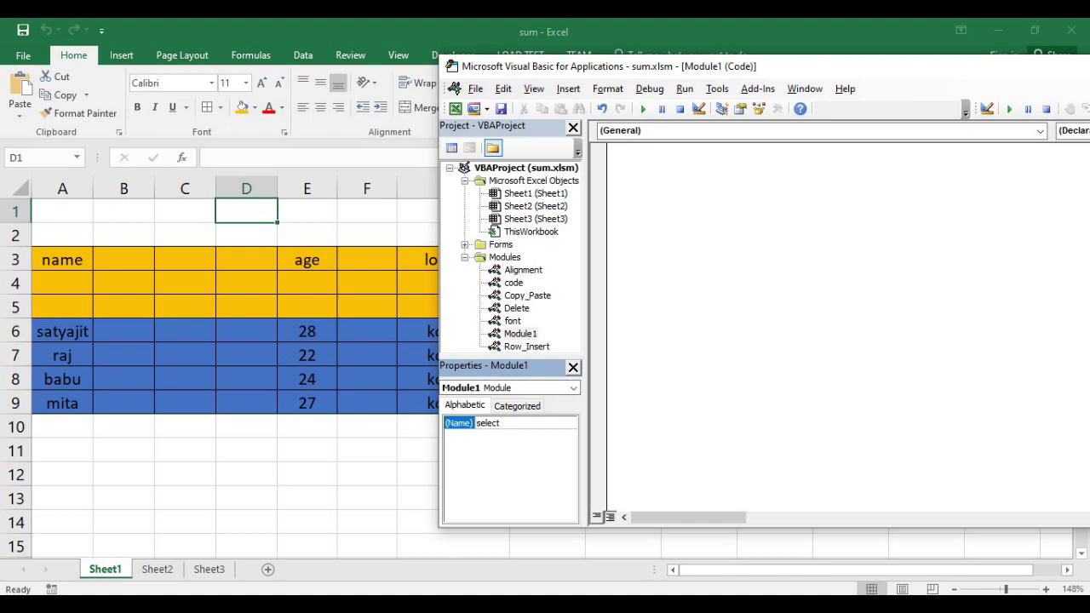
text(_ac)
text(tivate)
key(Return)
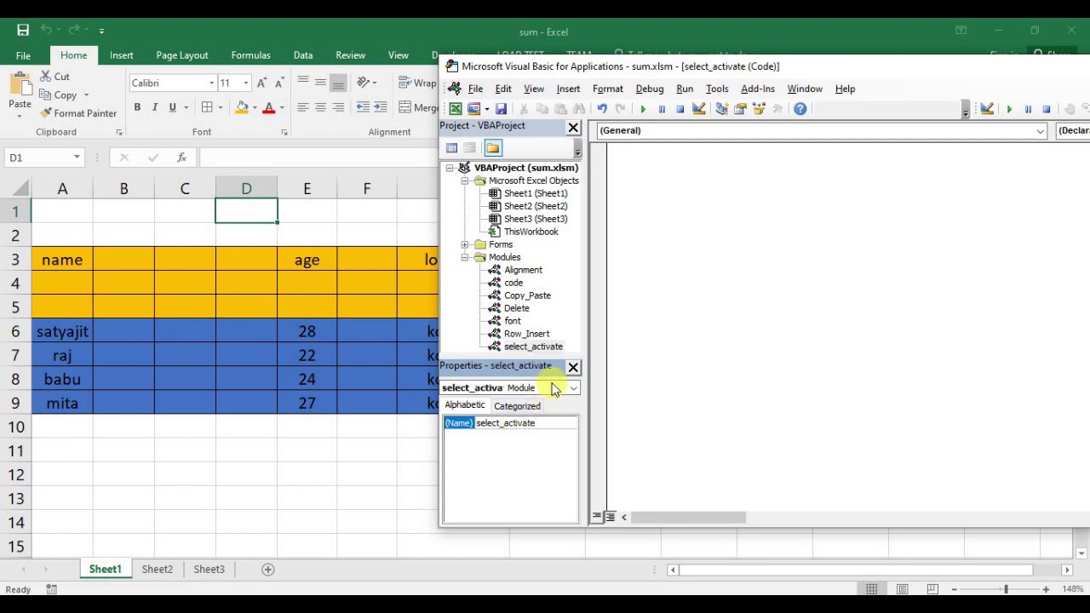
click(528, 347)
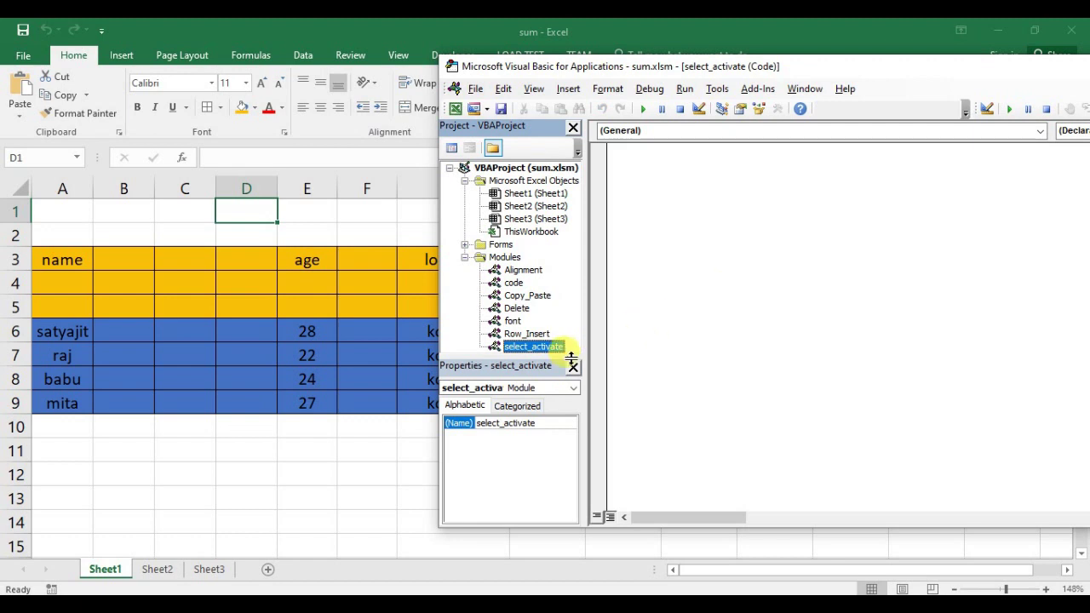
double_click(545, 349)
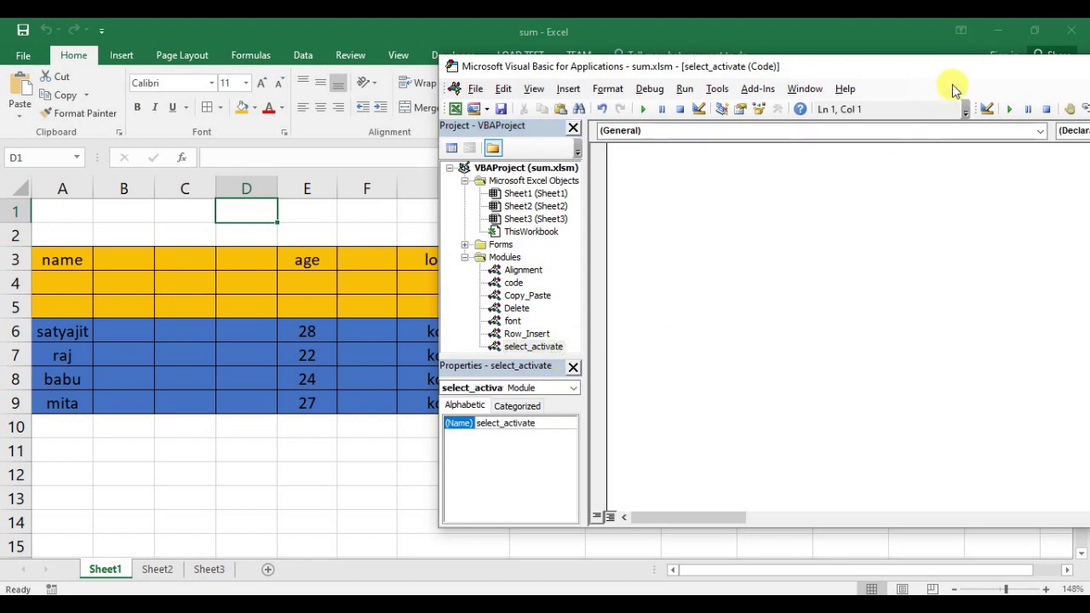
drag(932, 68, 897, 74)
Step: Strip the table's colours by Format Painting a blank cell over it
click(317, 356)
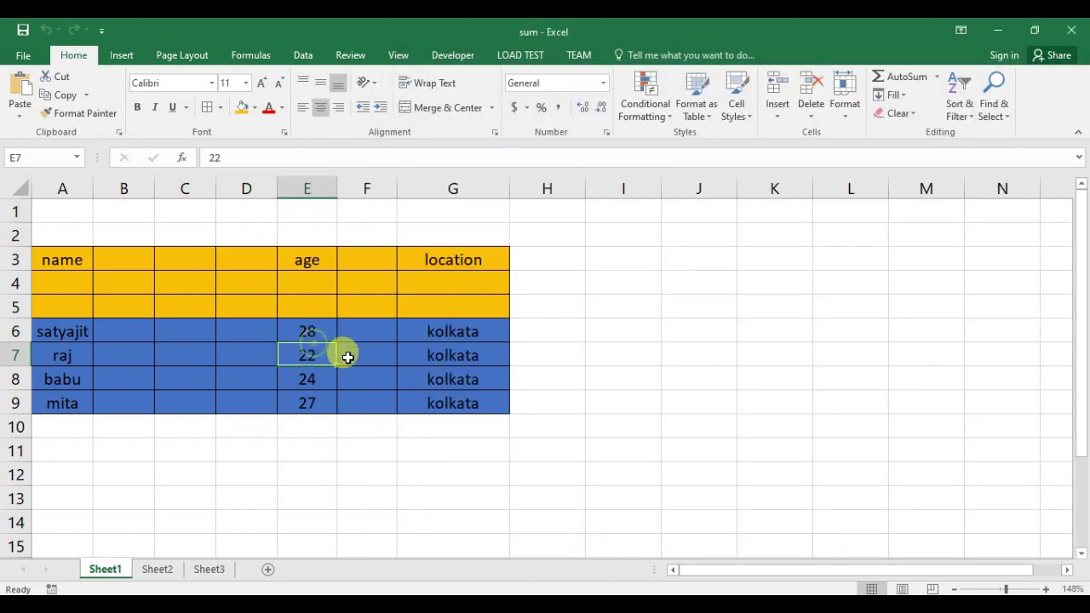
click(477, 426)
click(596, 402)
click(76, 113)
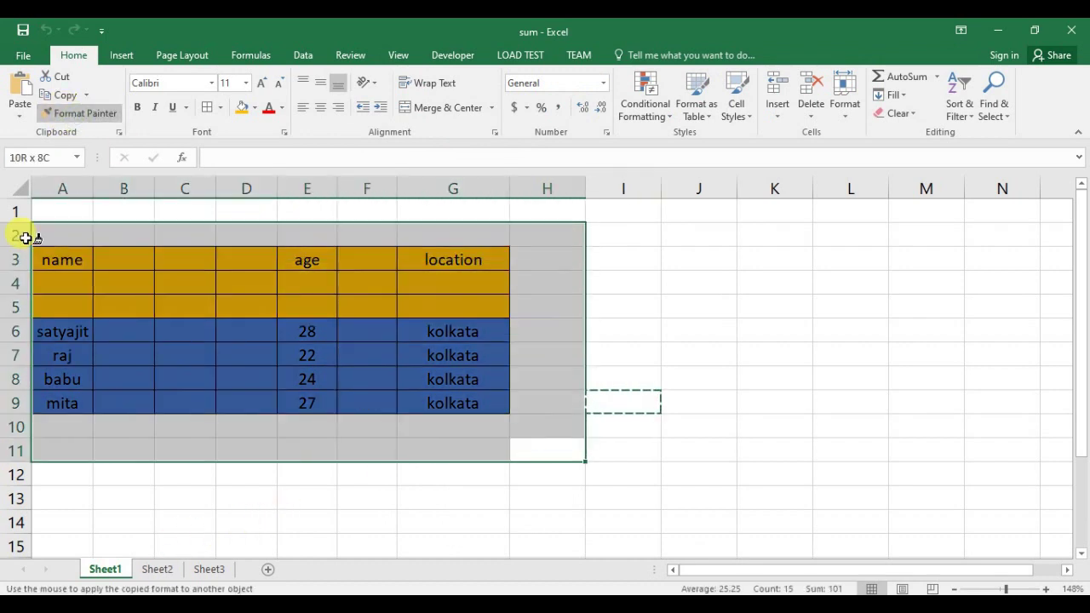
drag(161, 298, 26, 217)
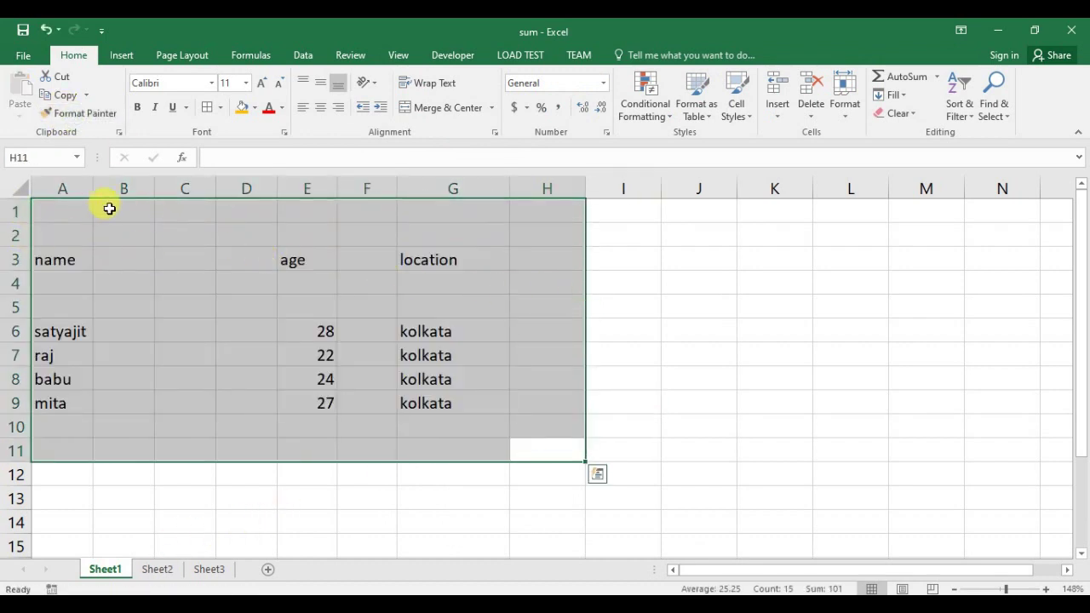
Step: Delete columns A through H to clear the sheet
drag(73, 189, 526, 173)
key(ctrl+minus)
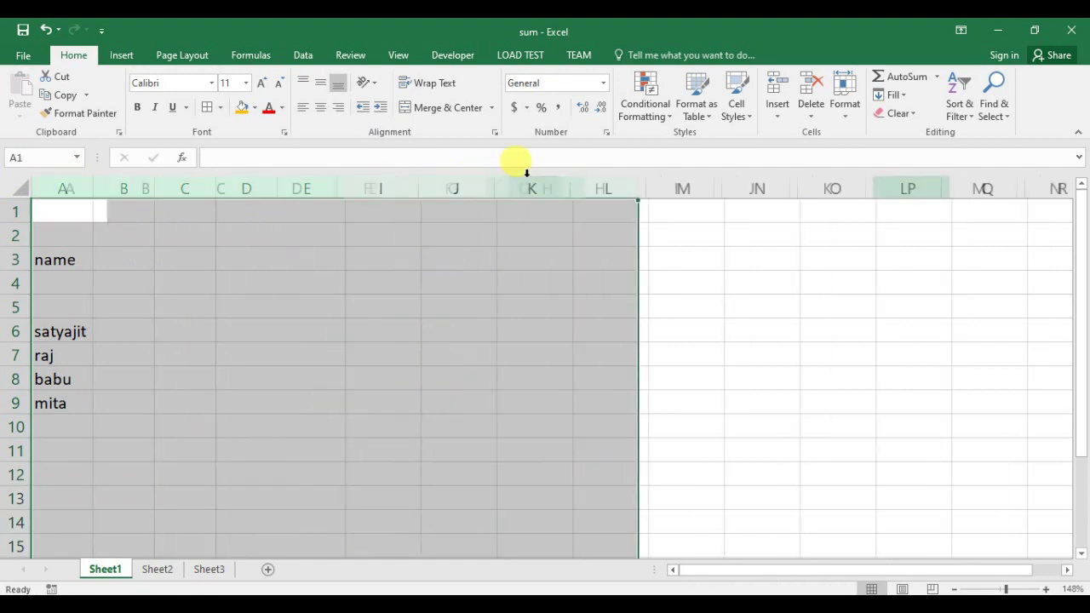
click(448, 254)
click(93, 225)
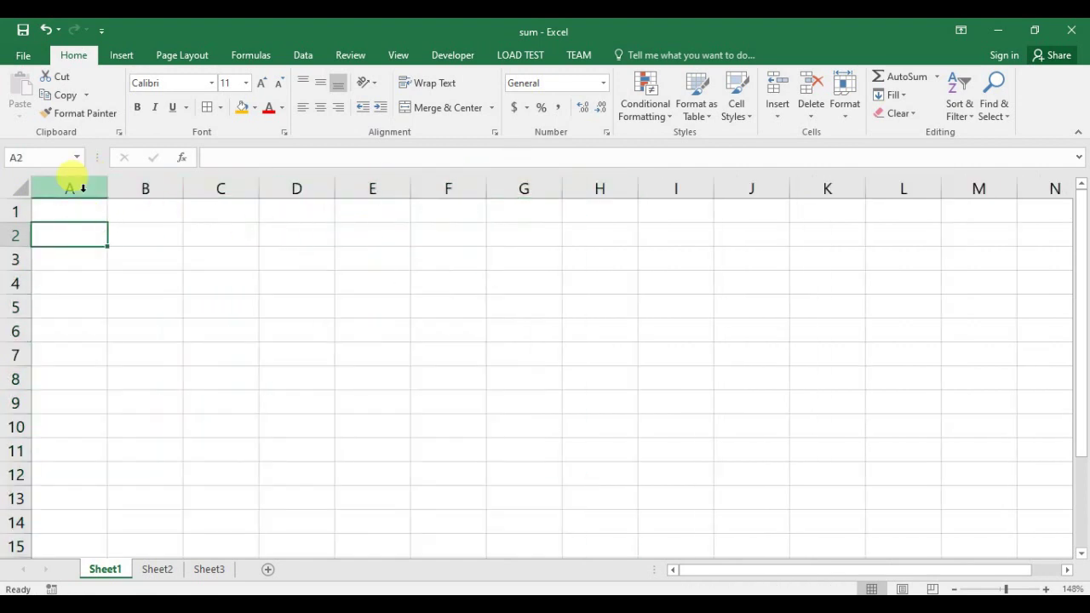
click(66, 214)
click(174, 213)
click(319, 281)
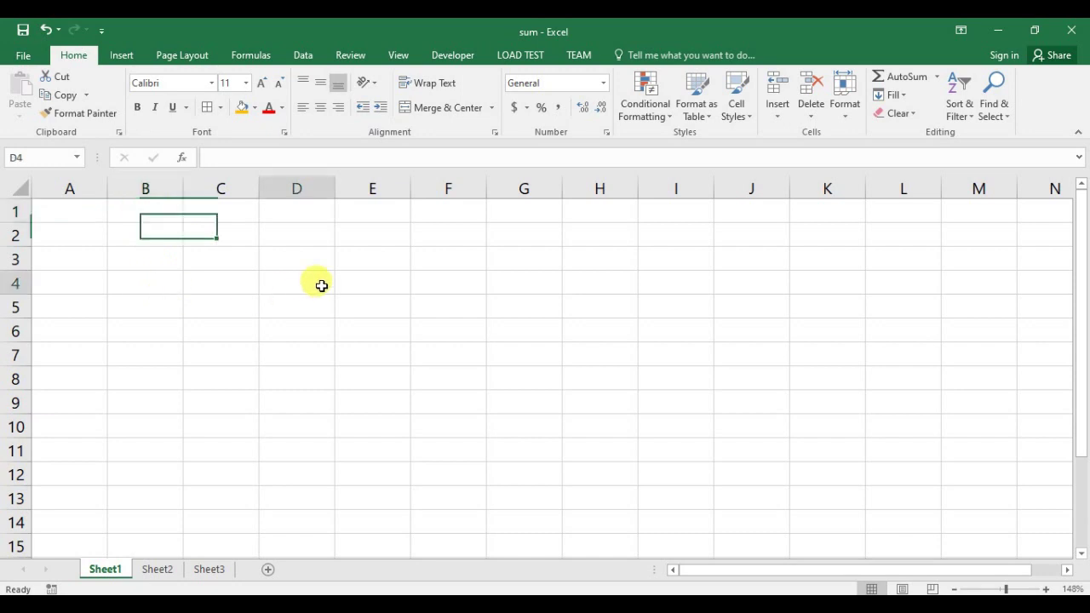
click(212, 279)
click(166, 256)
click(391, 358)
click(149, 263)
click(98, 353)
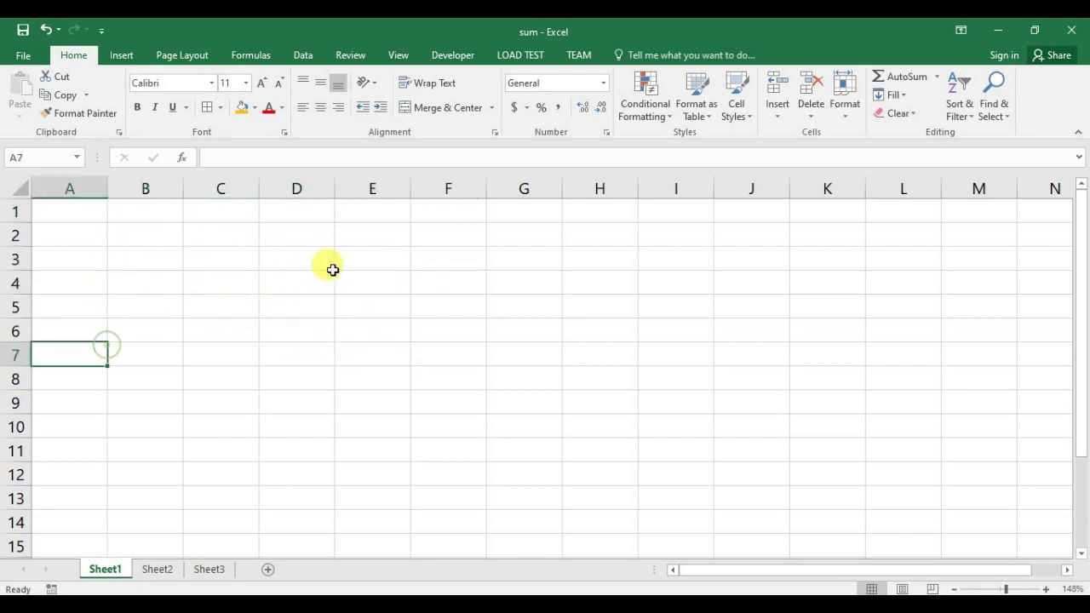
Step: Enter the sample name in cell A1
click(86, 213)
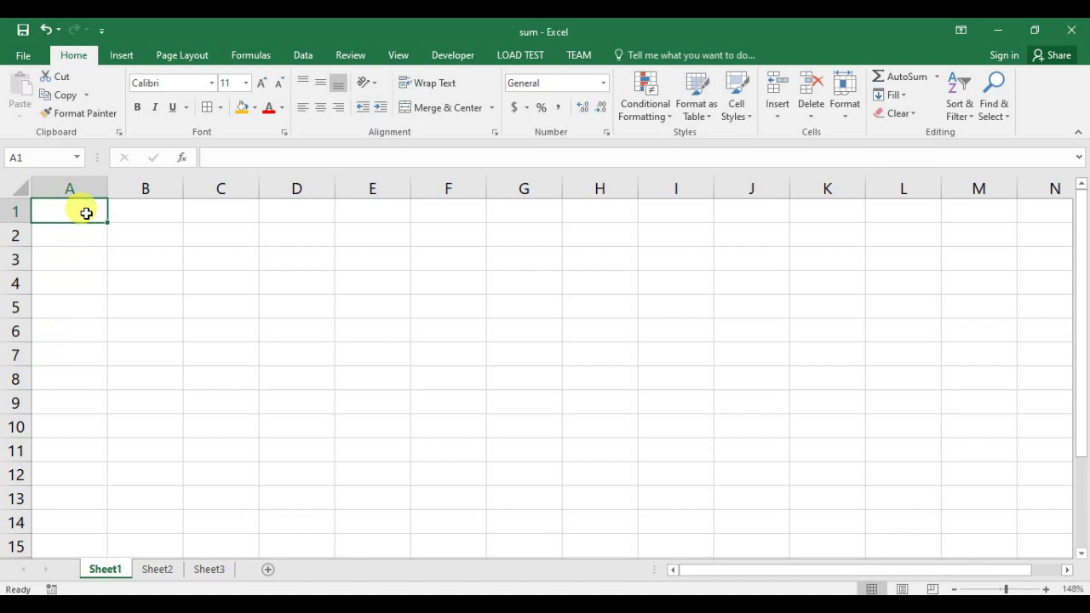
text(=)
key(BackSpace)
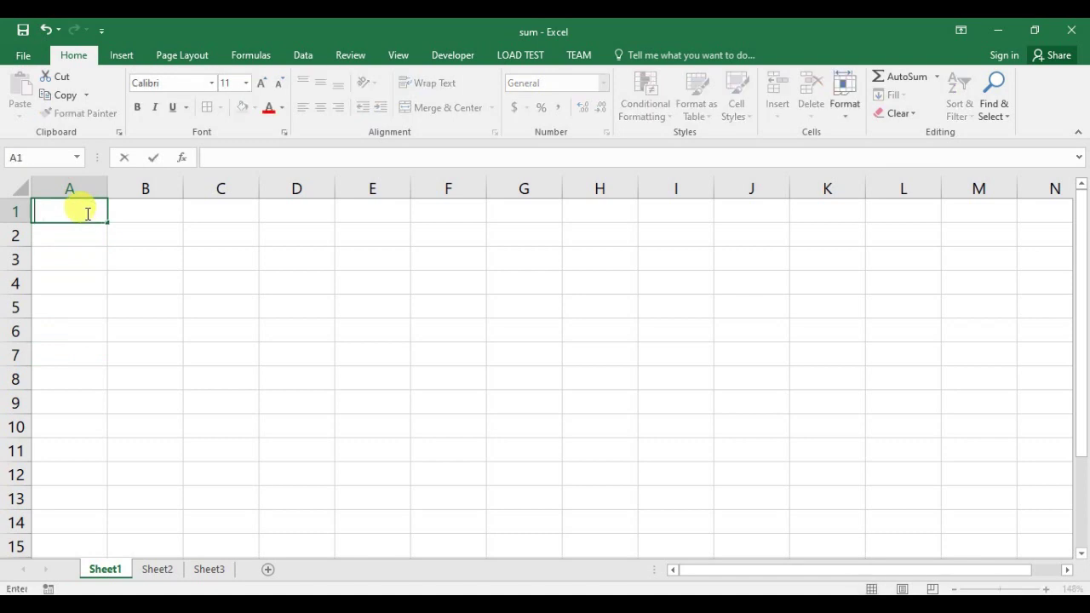
click(122, 211)
click(86, 211)
text(satyajit)
key(Tab)
click(91, 212)
key(Tab)
Step: Copy A1 and paste it across A1:G10
click(90, 211)
key(ctrl+c)
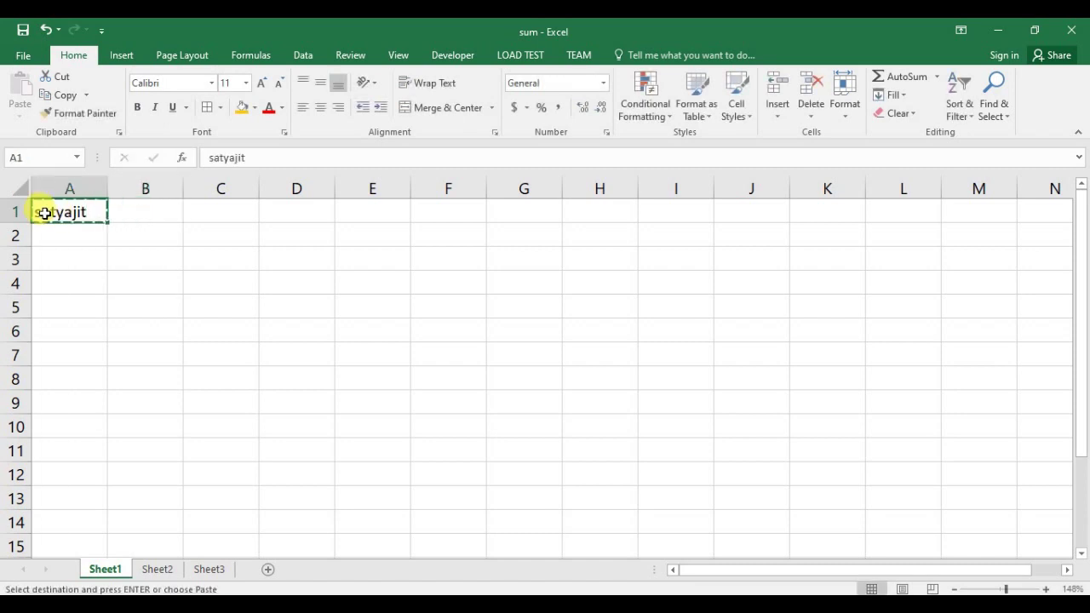
mouse_move(52, 212)
mouse_down()
mouse_move(390, 423)
mouse_move(536, 428)
mouse_up()
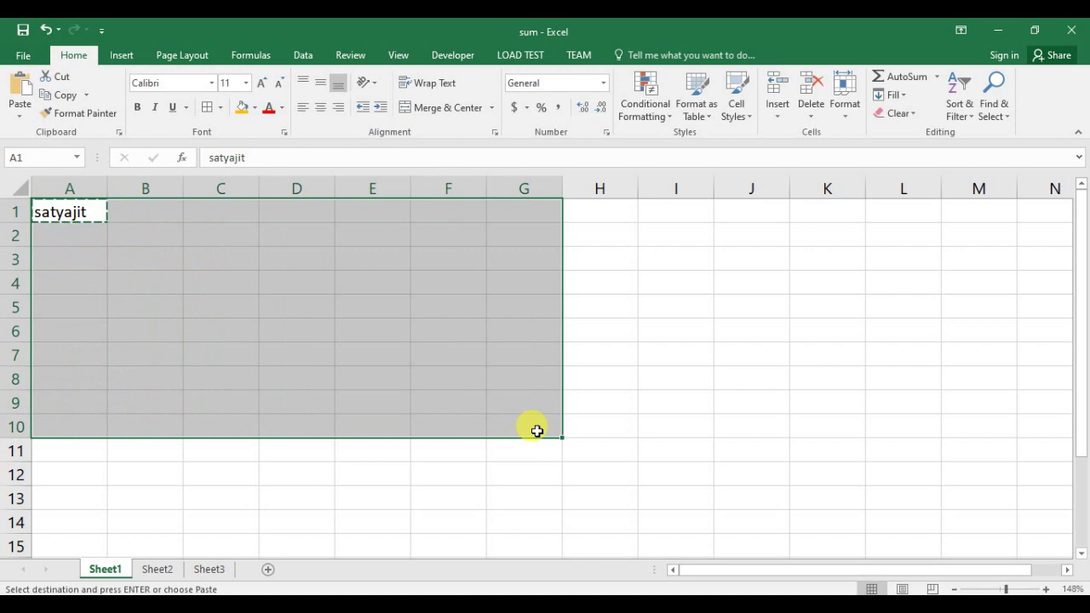
key(ctrl+v)
click(693, 372)
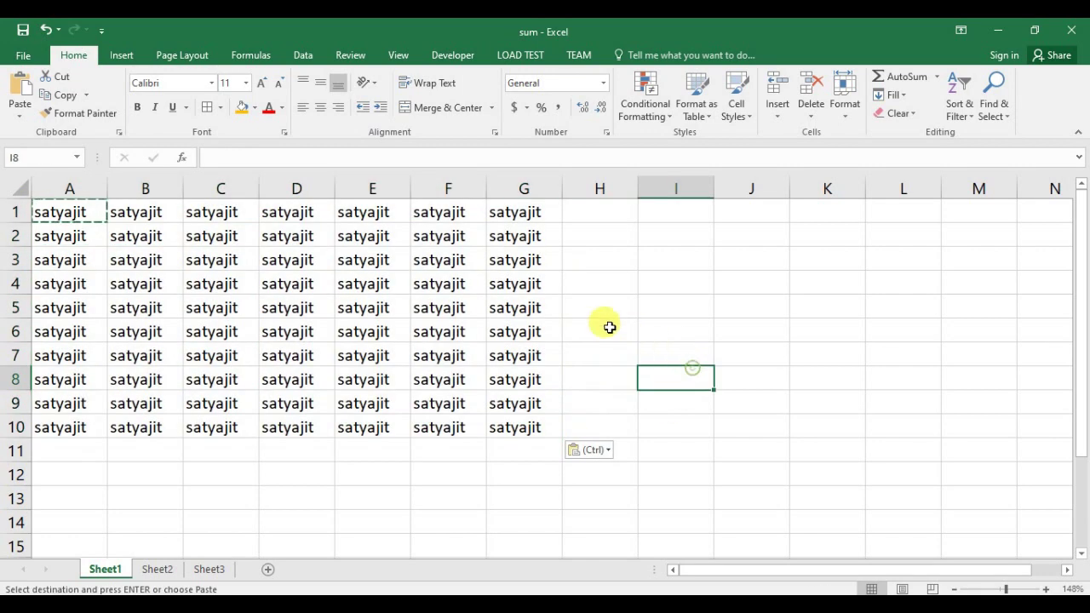
click(223, 283)
click(266, 304)
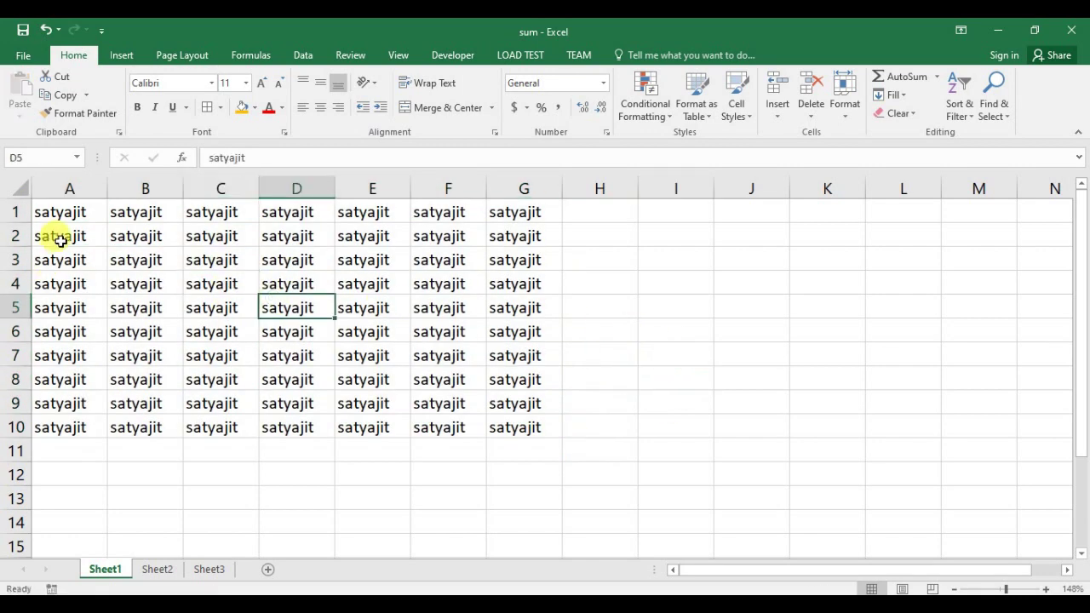
click(57, 213)
click(341, 215)
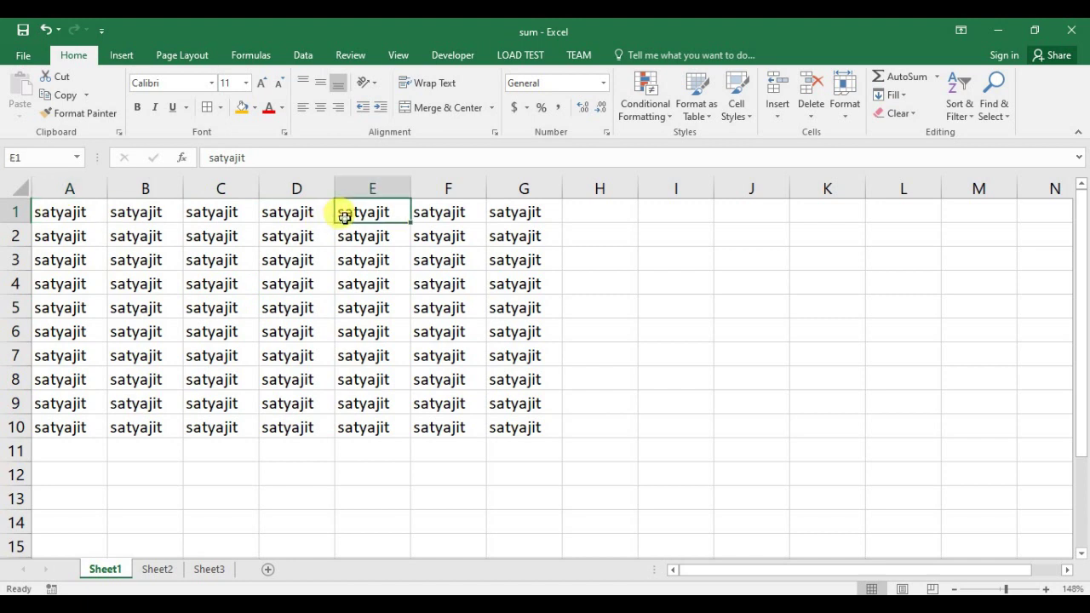
click(132, 256)
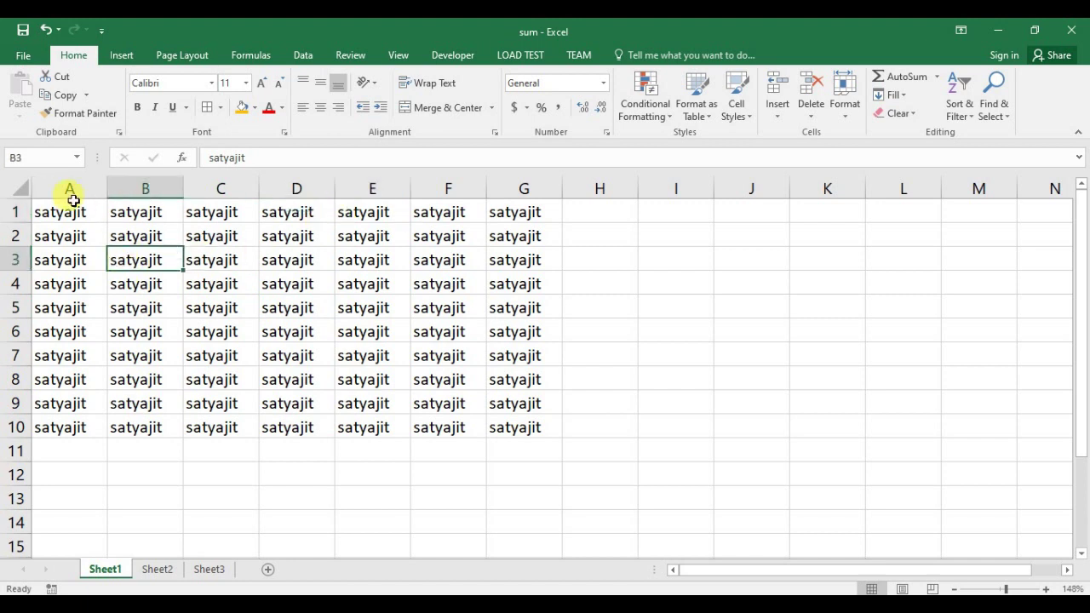
click(33, 157)
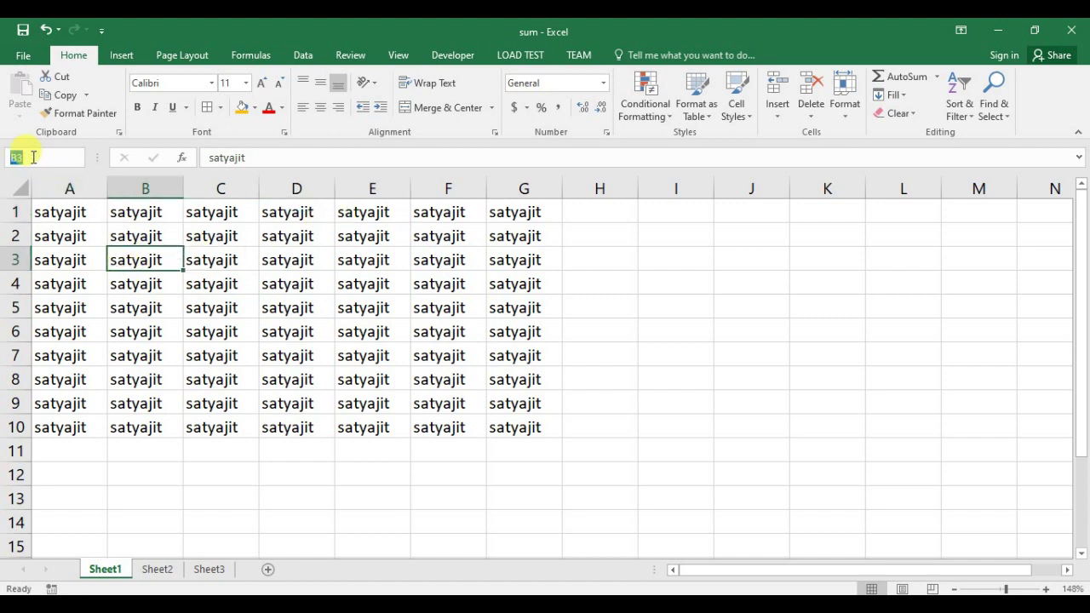
text(a10)
key(Return)
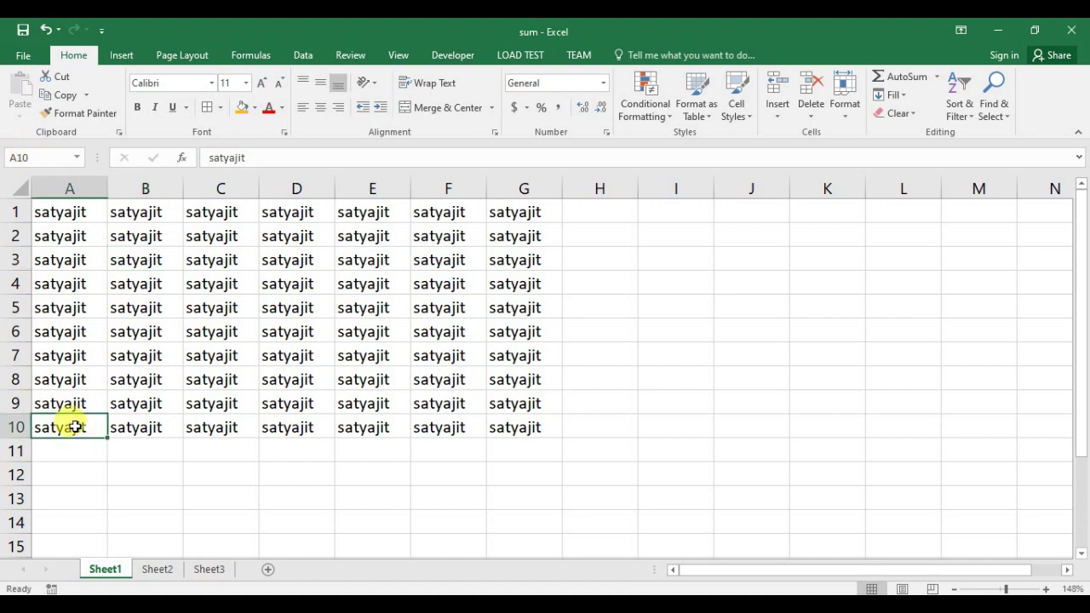
click(58, 216)
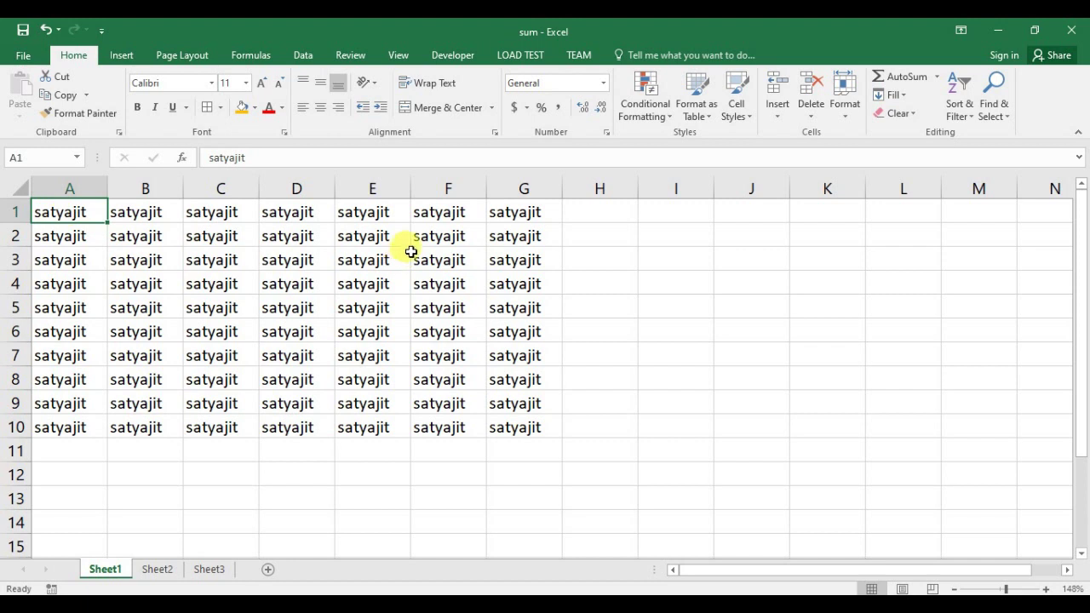
click(375, 234)
click(31, 159)
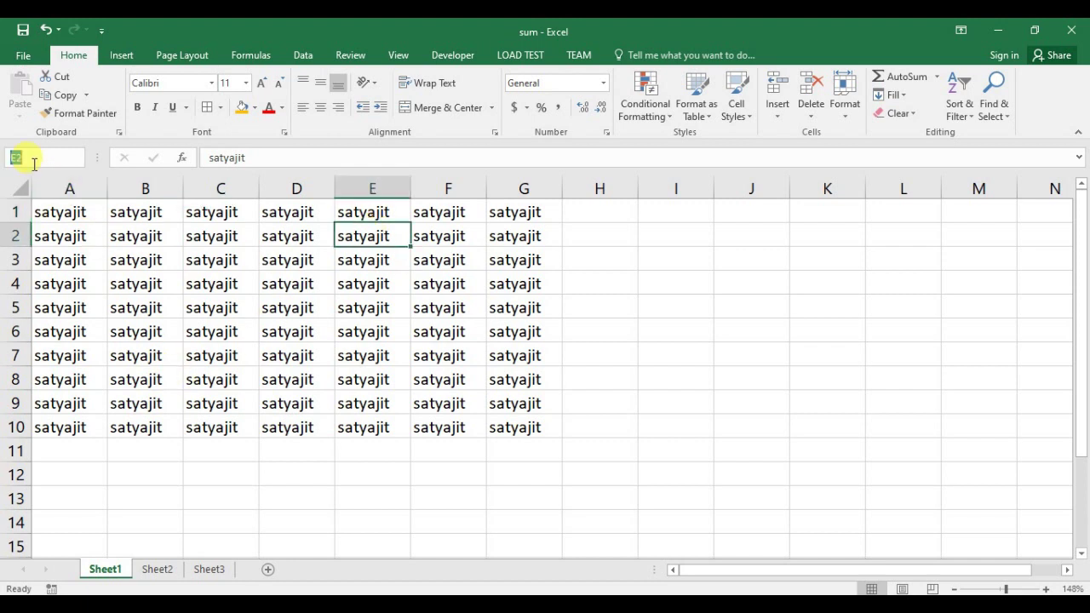
text(B5)
key(Return)
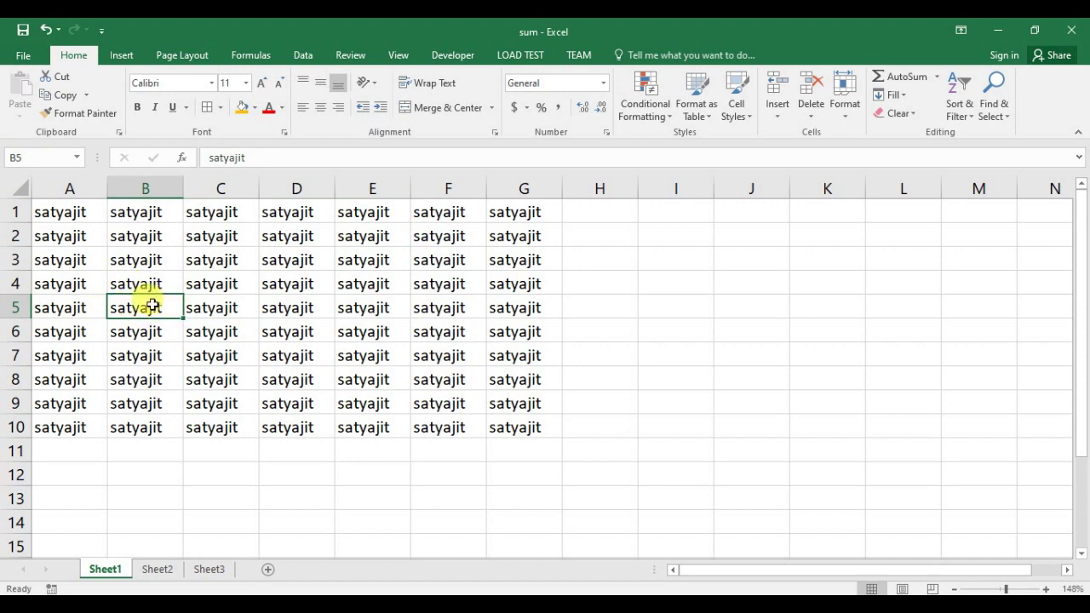
drag(58, 213, 65, 433)
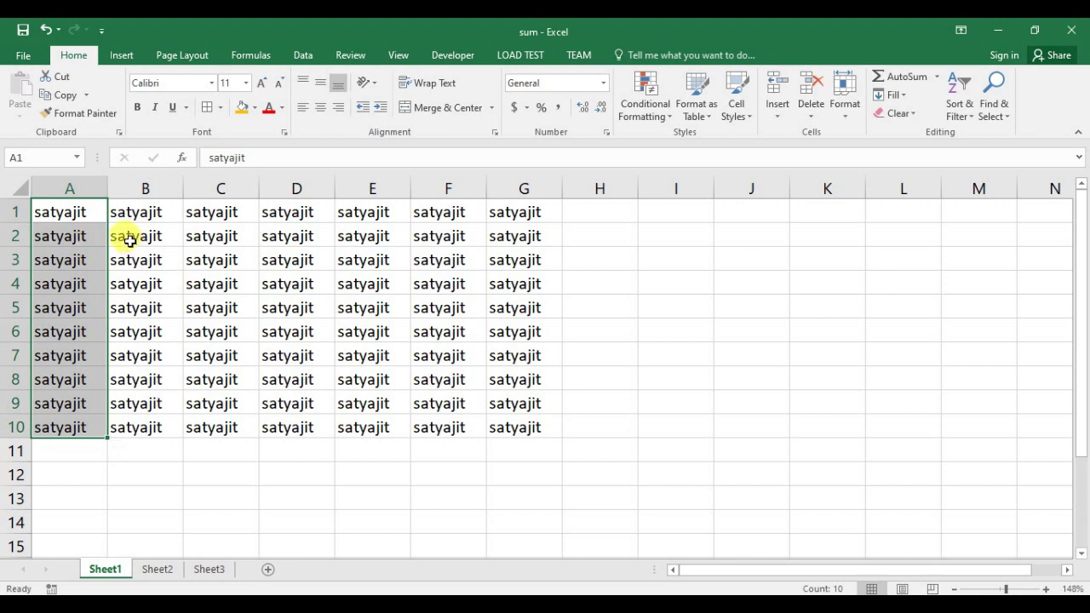
click(179, 259)
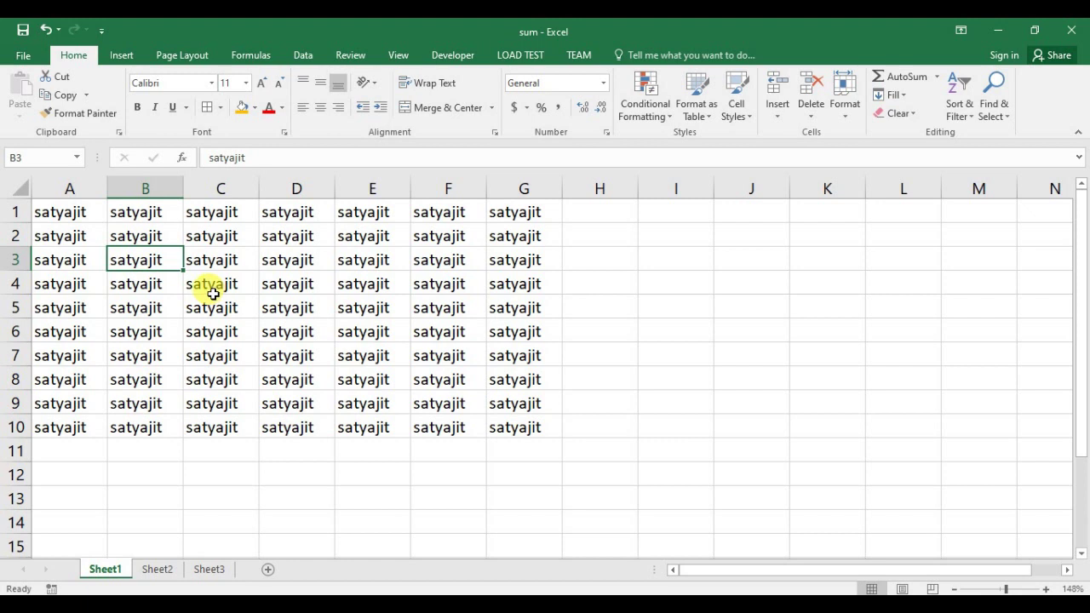
click(514, 217)
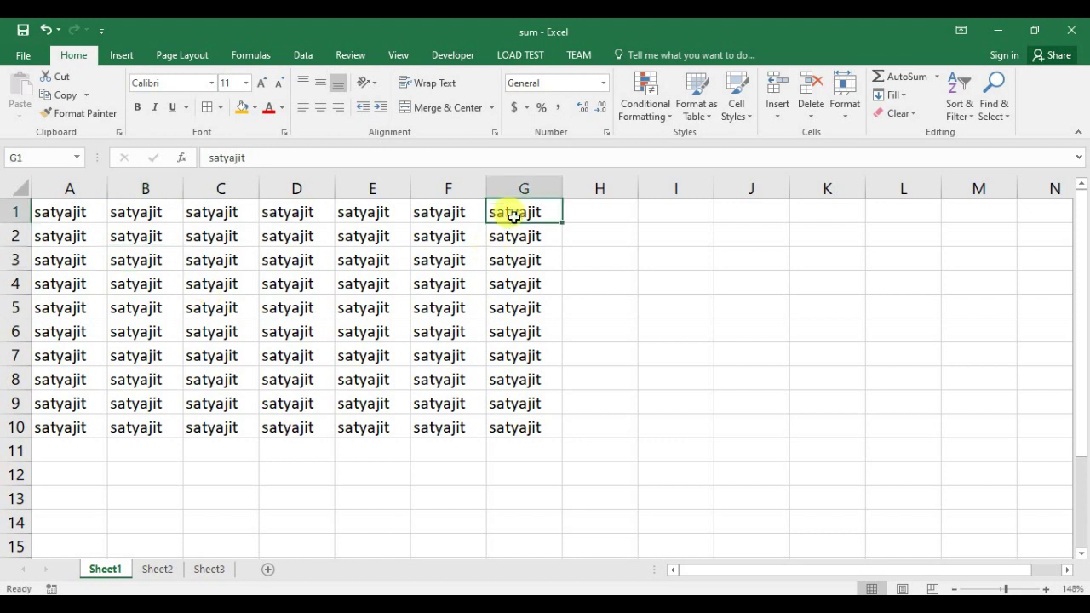
drag(60, 213, 441, 432)
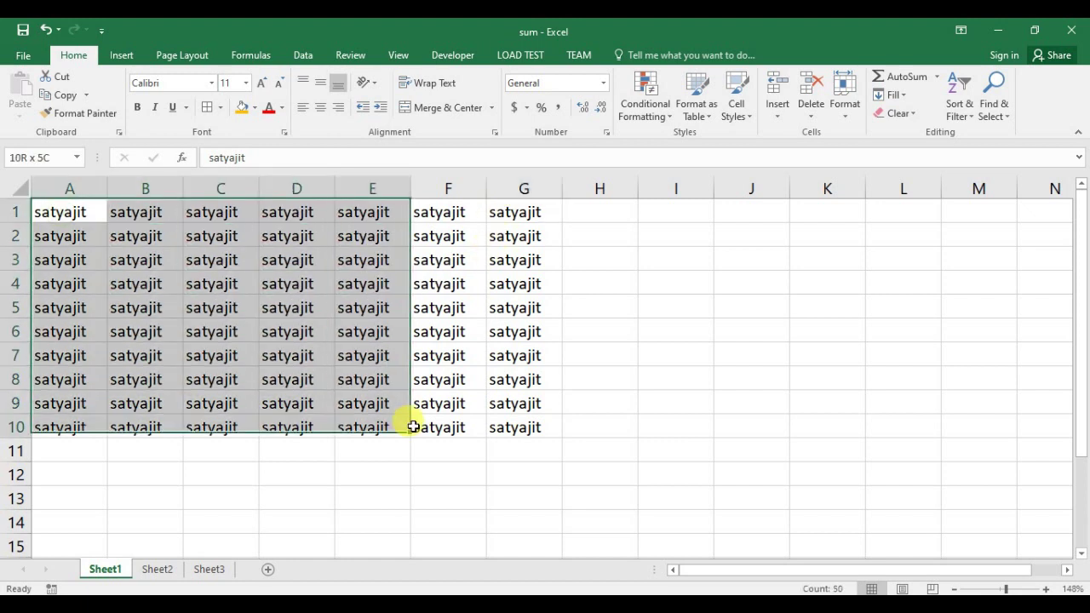
click(516, 214)
click(516, 214)
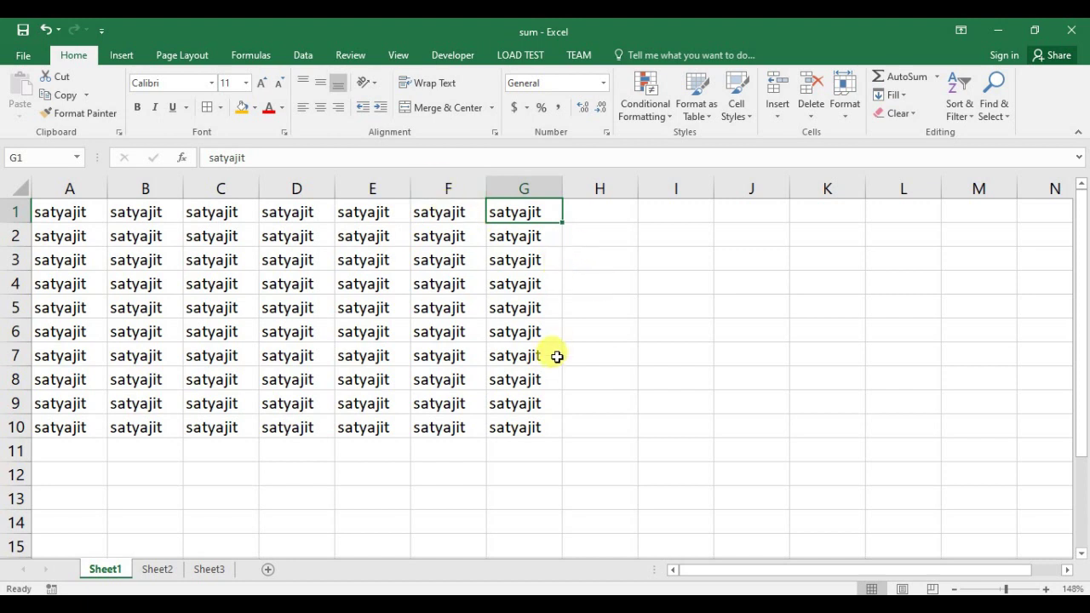
Step: In the select_activate module, start a 'sub select' procedure header and clear the compile errors it raises
key(alt+Tab)
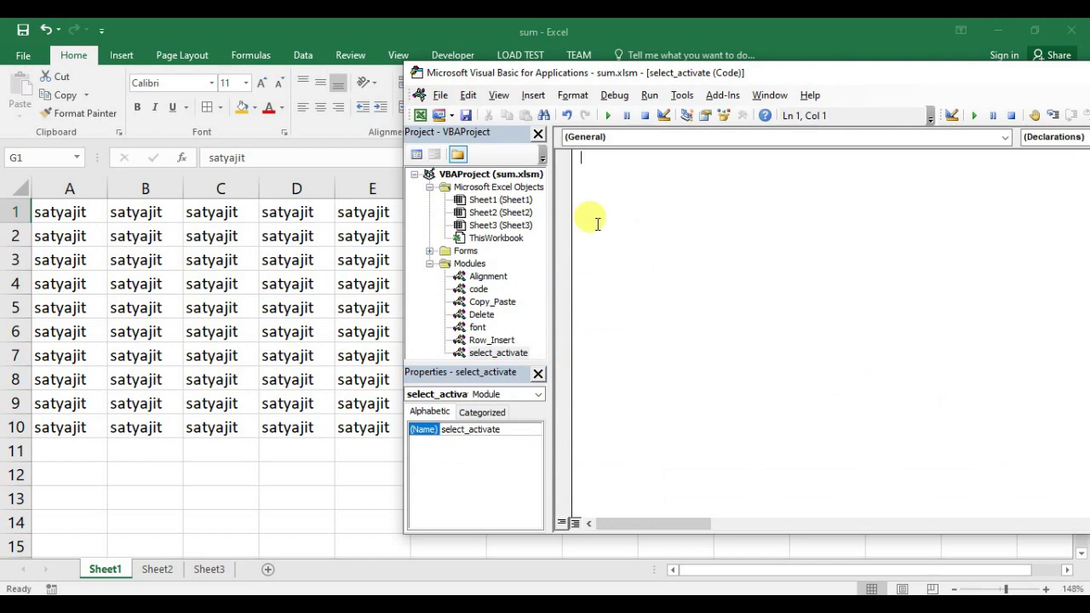
text(sub )
text(select)
click(618, 167)
key(Return)
click(659, 161)
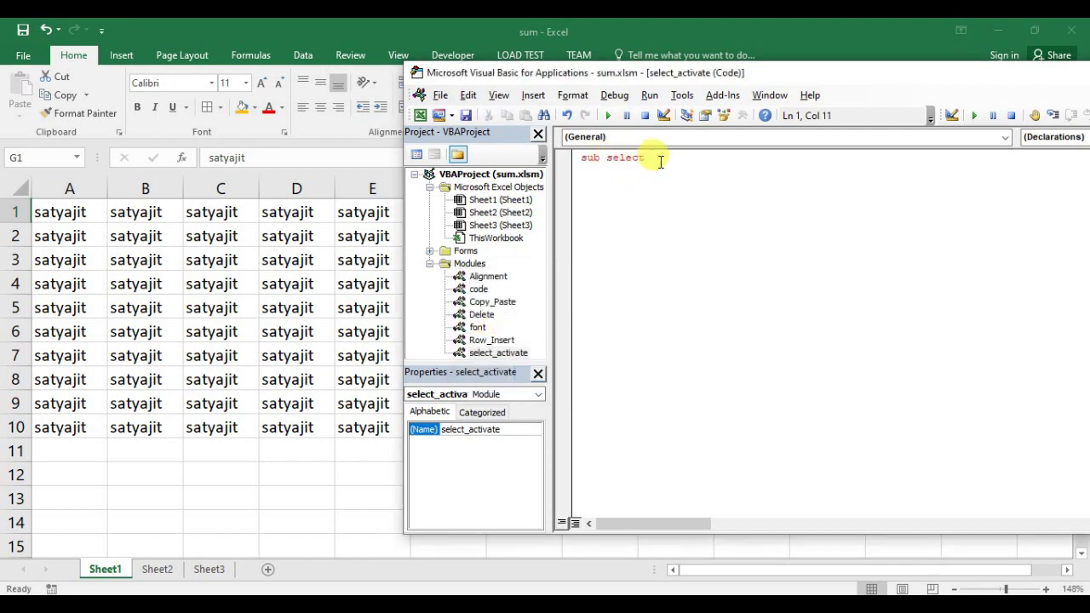
text(())
key(Return)
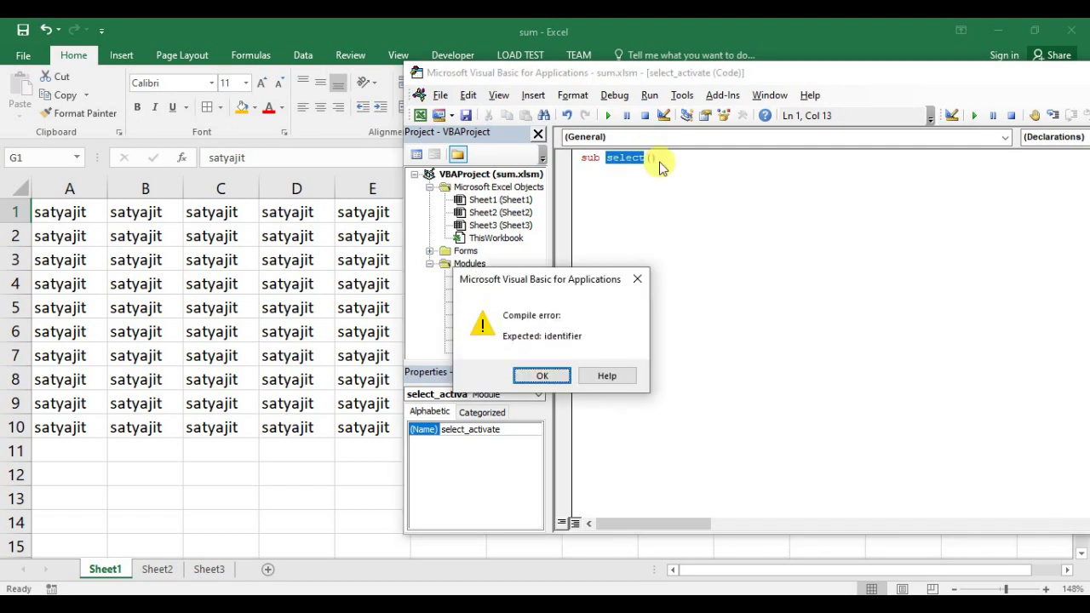
click(545, 375)
Step: Rename the procedure to activate, remove the stray brackets, and add a blank body line
double_click(628, 159)
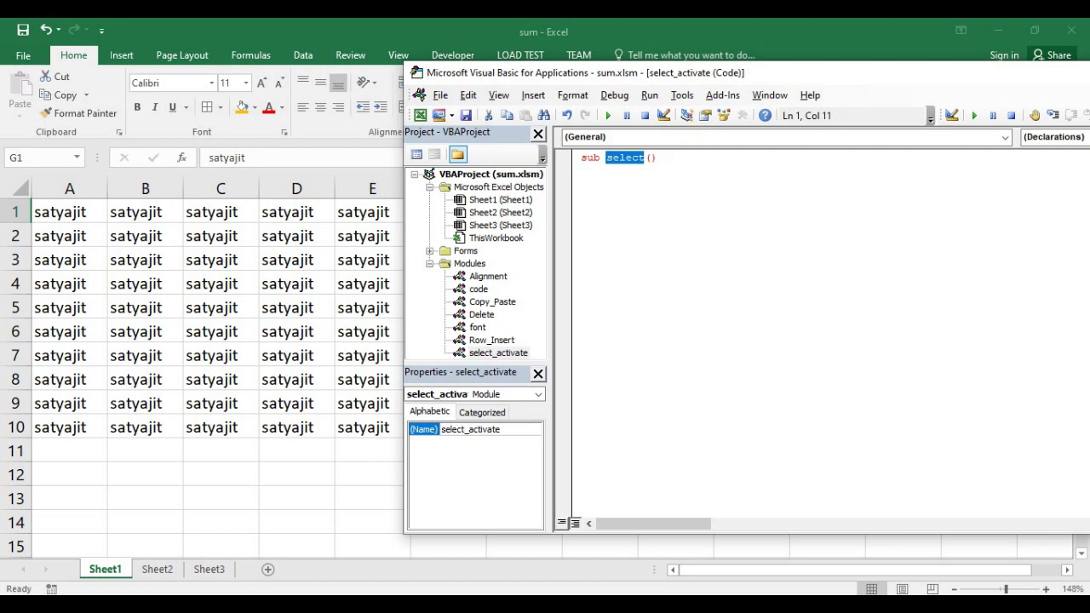
key(BackSpace)
text(activate)
key(Return)
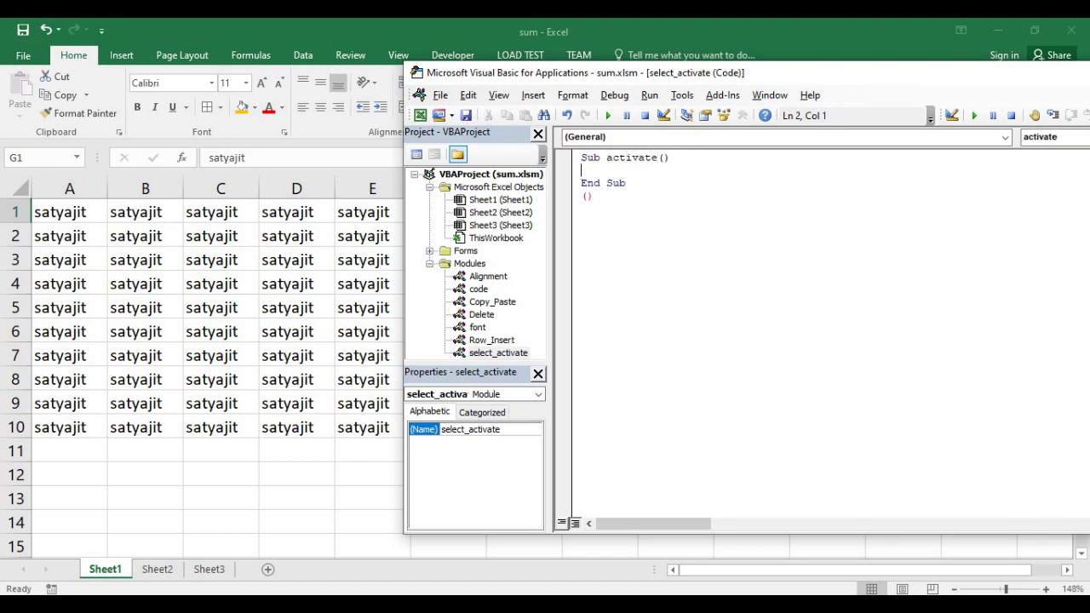
click(647, 196)
key(BackSpace)
key(BackSpace)
click(628, 171)
key(Return)
click(657, 171)
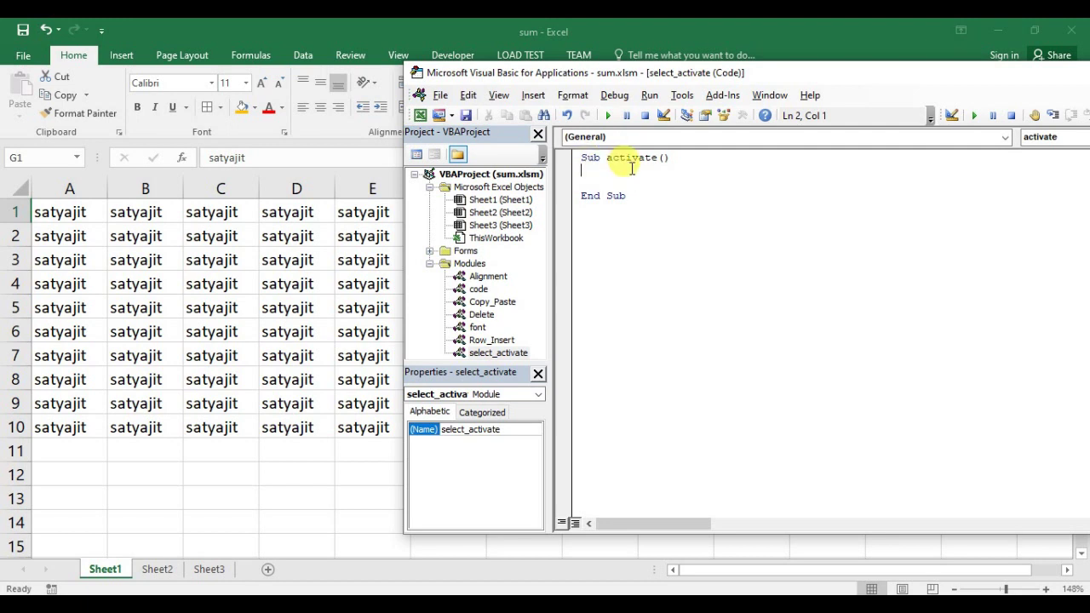
double_click(627, 158)
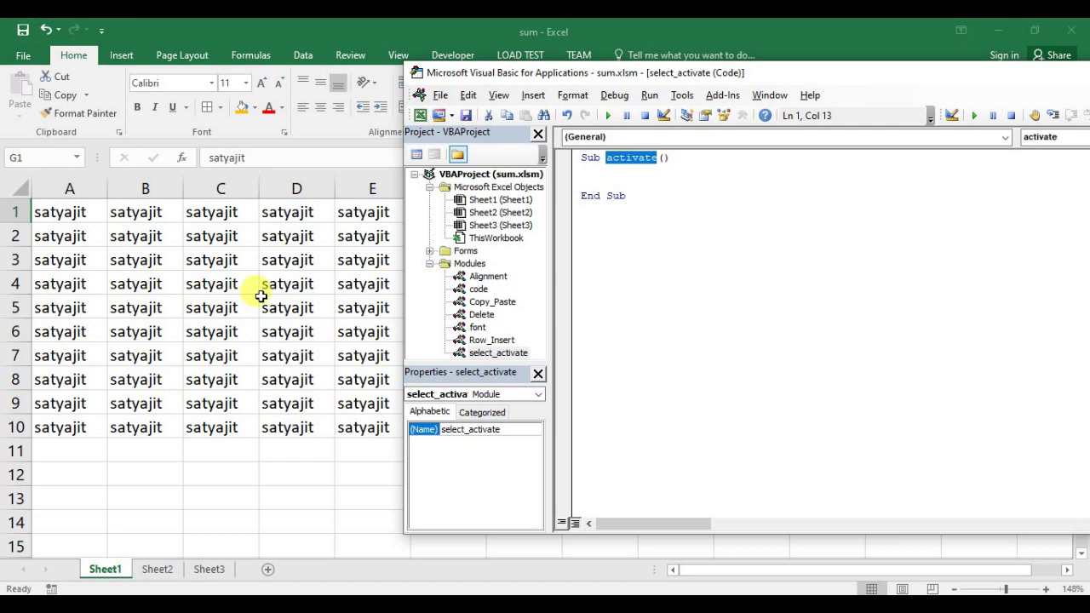
click(677, 182)
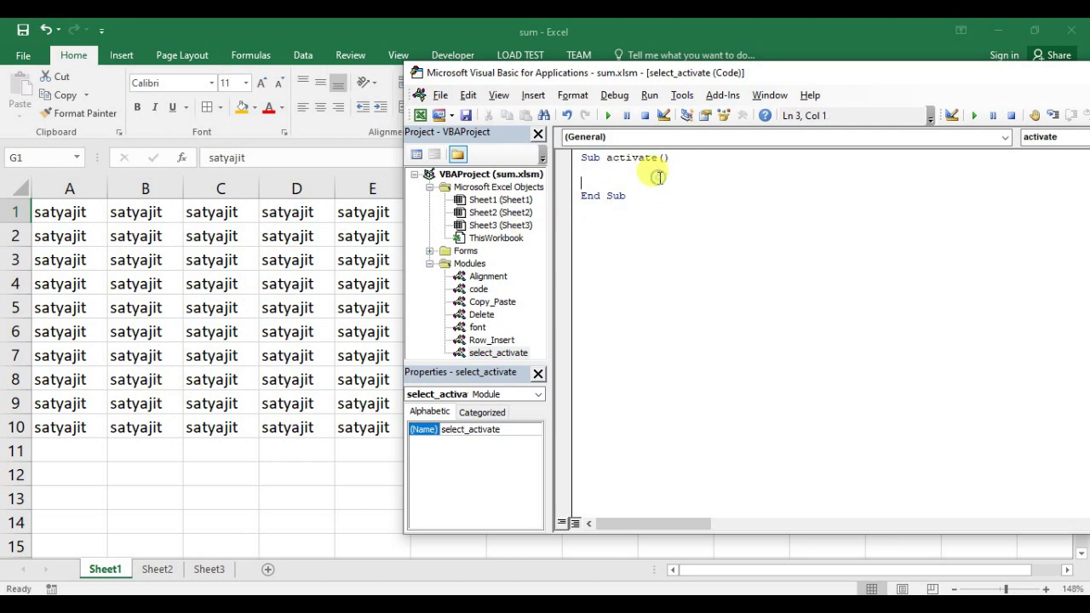
Step: Enter Range("b2").Select as the indented first line of the activate procedure
click(657, 170)
key(Tab)
key(Tab)
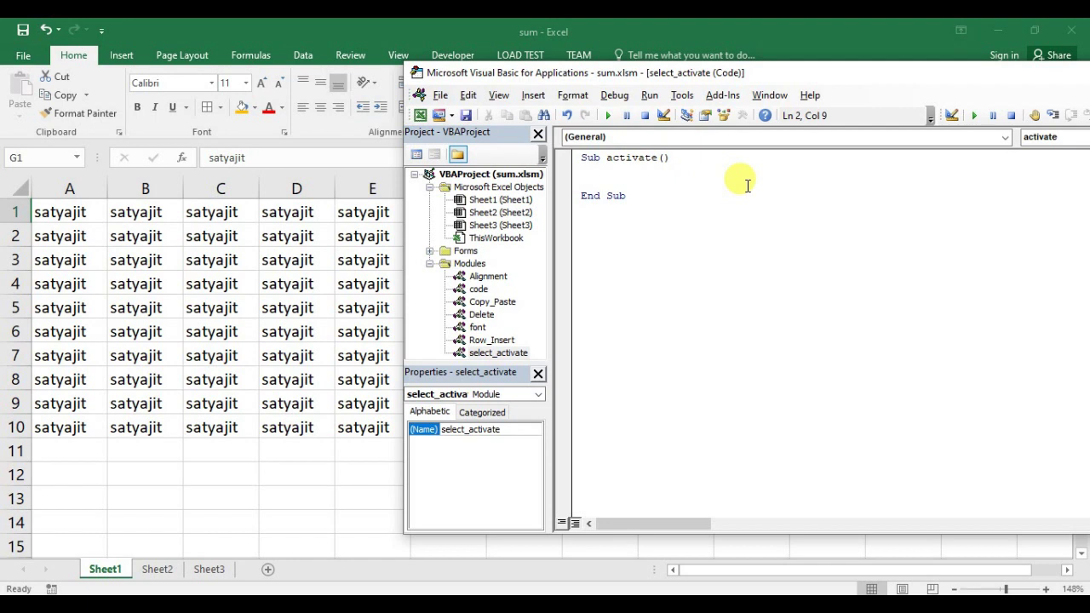
text(range()
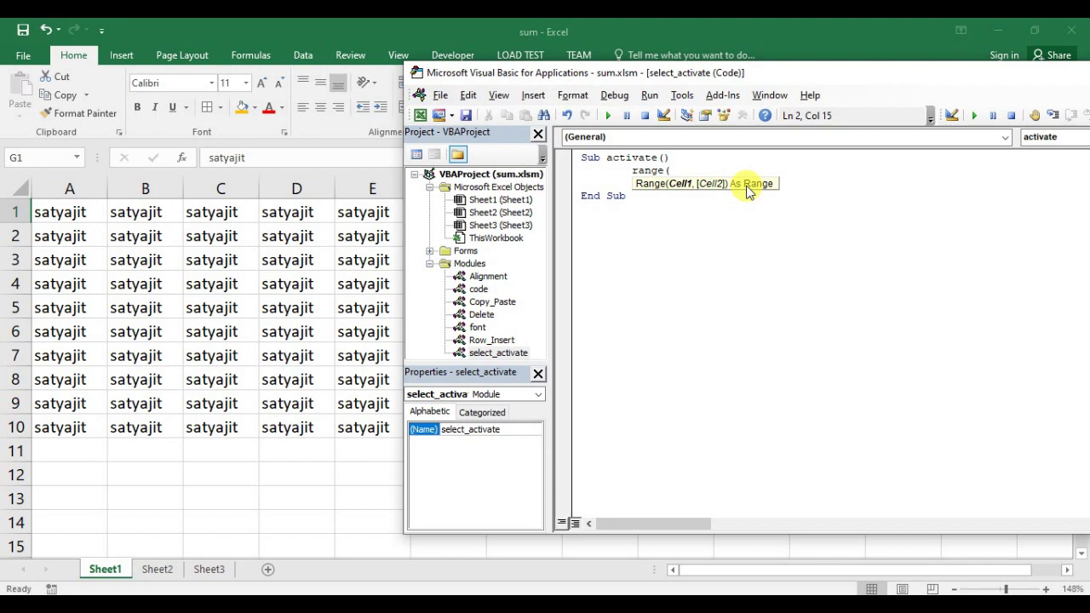
text(b2)
key(BackSpace)
key(BackSpace)
text(")
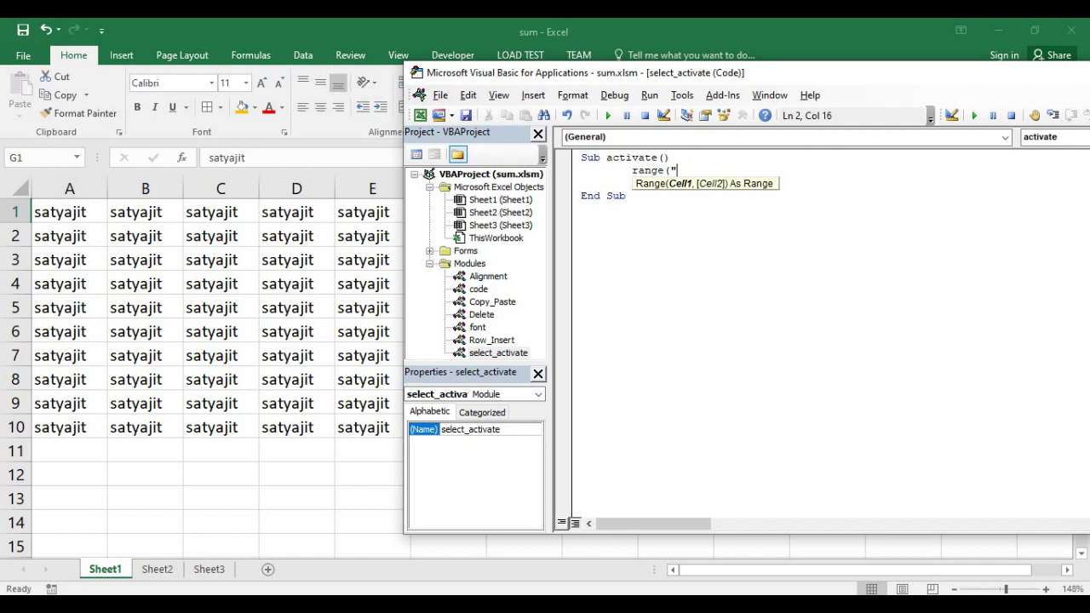
text(b2)
text("))
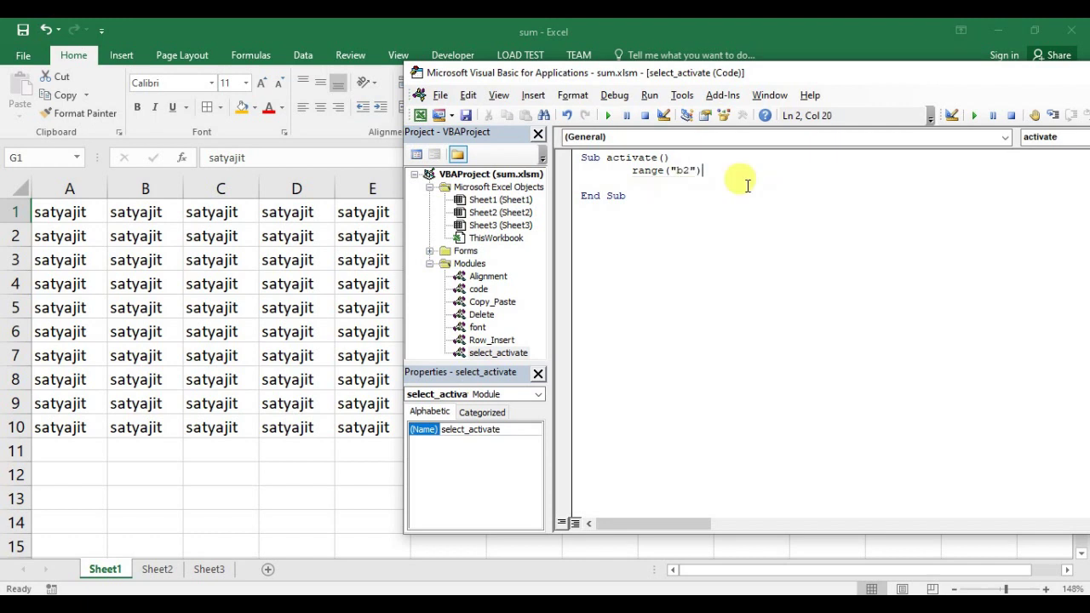
text(.se)
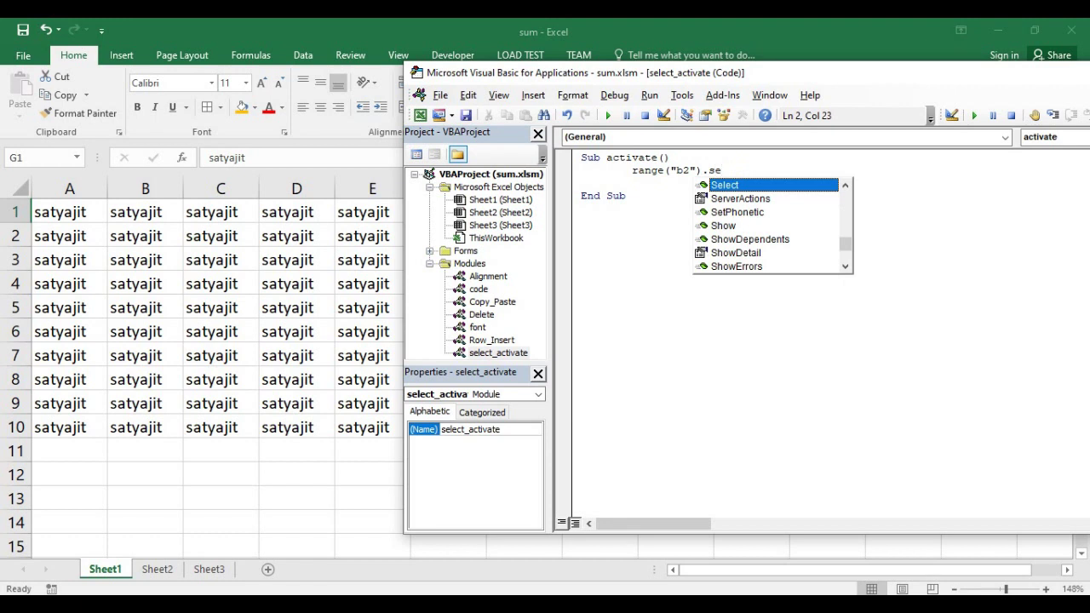
key(Return)
Step: Run the activate macro so cell B2 becomes selected on the sheet
drag(746, 171, 714, 173)
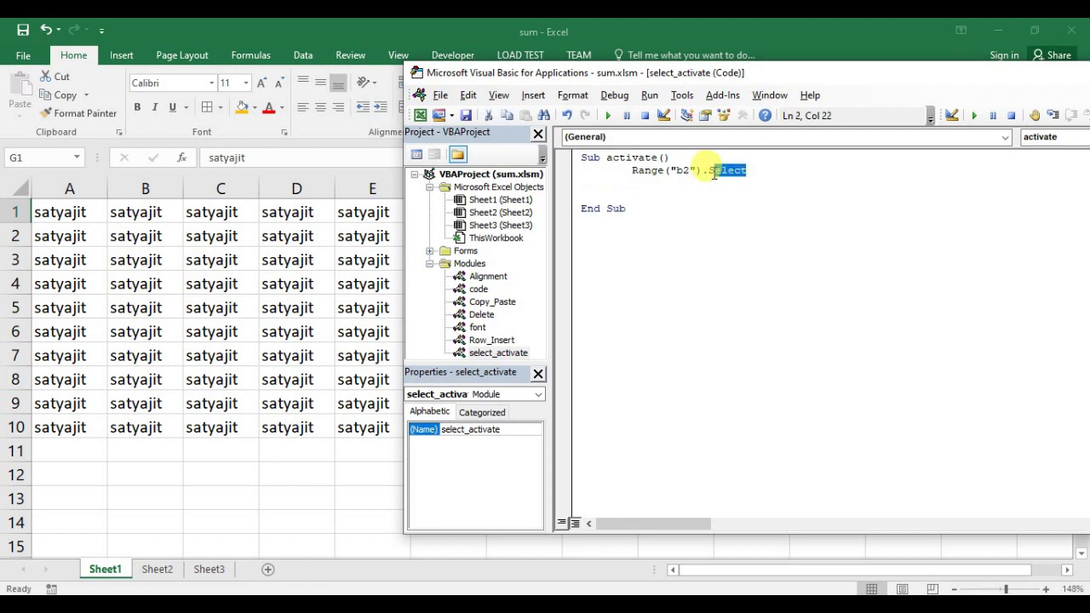
shift+click(708, 172)
click(751, 171)
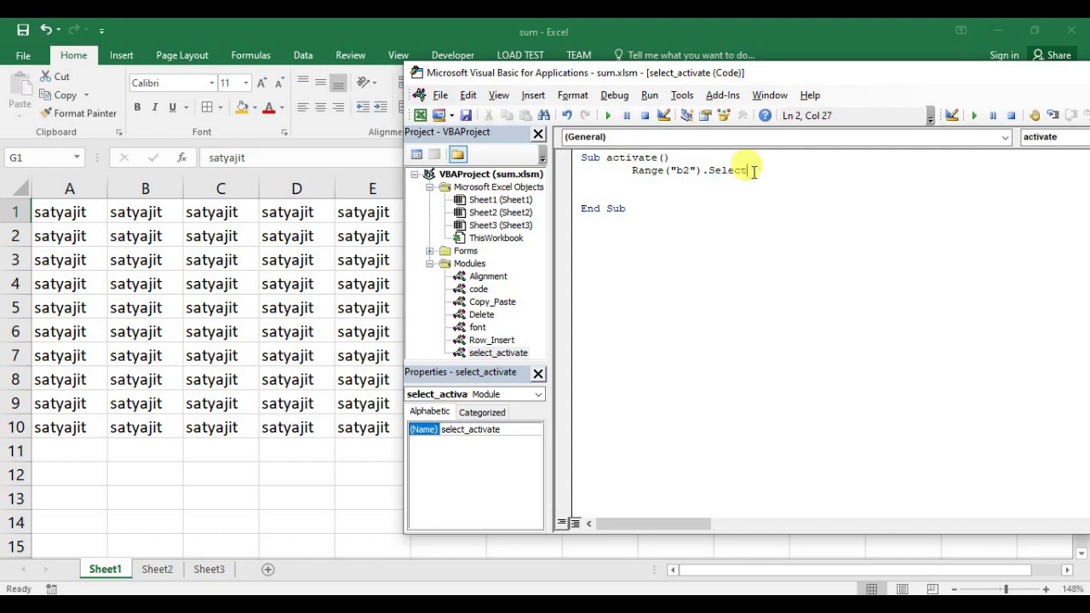
click(608, 114)
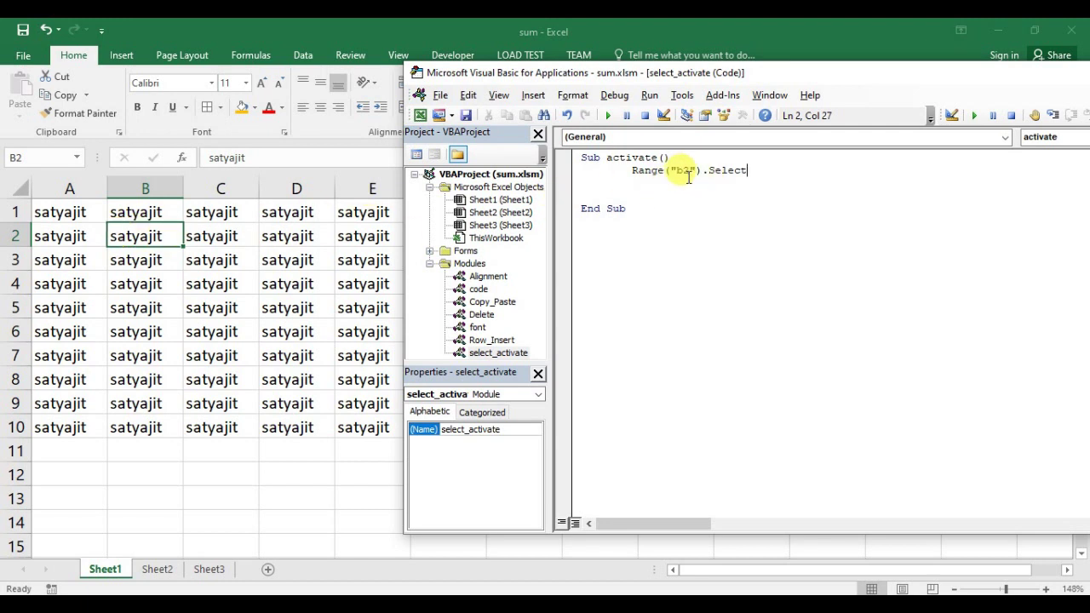
click(661, 193)
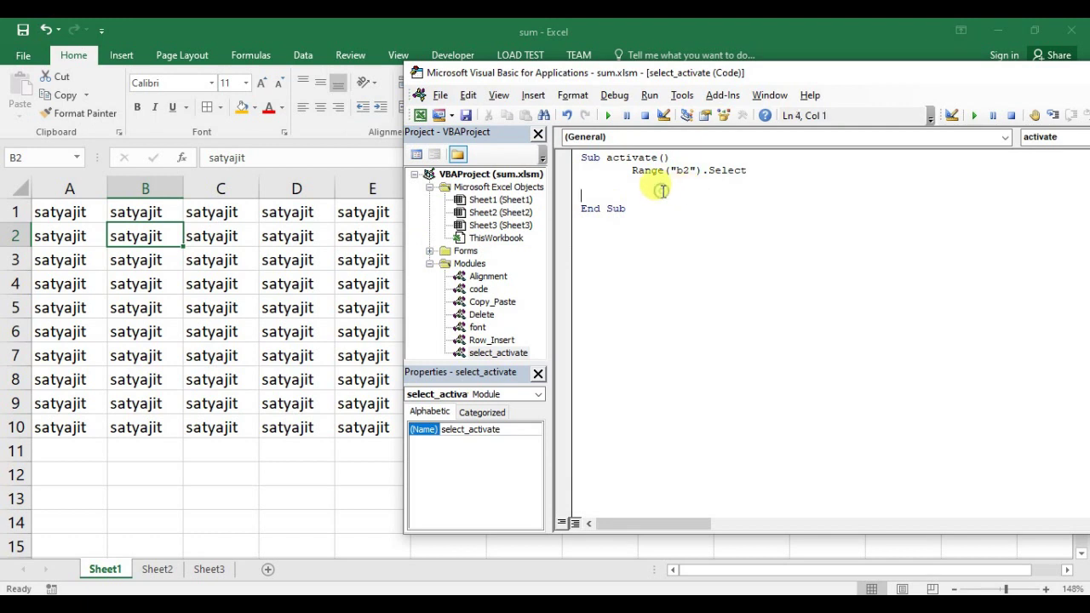
Step: Add an indented Range("c3").Select line below the B2 line
key(Tab)
key(Tab)
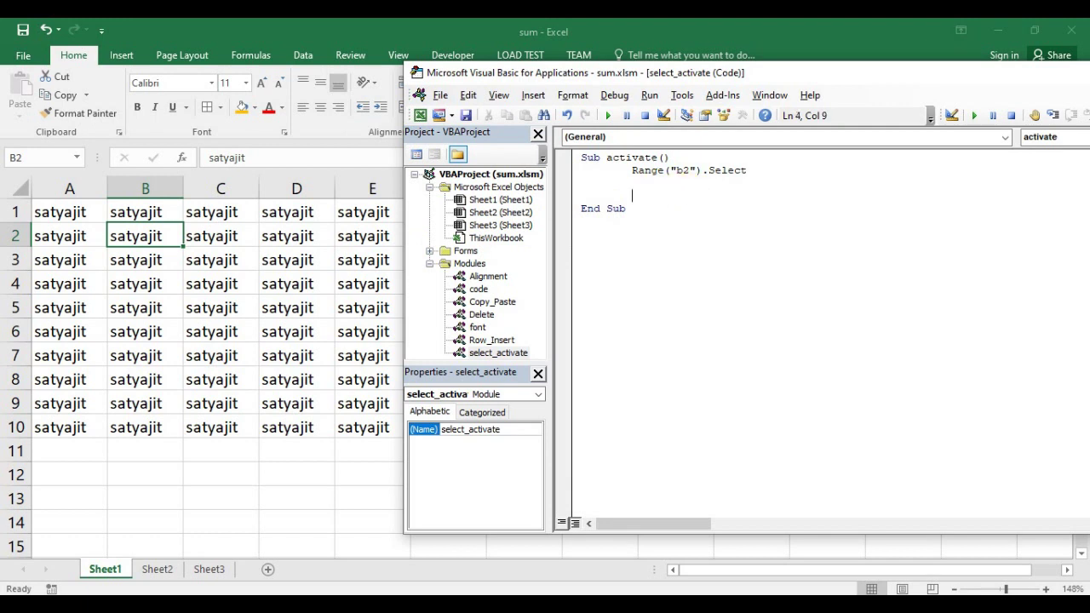
text(range)
text(()
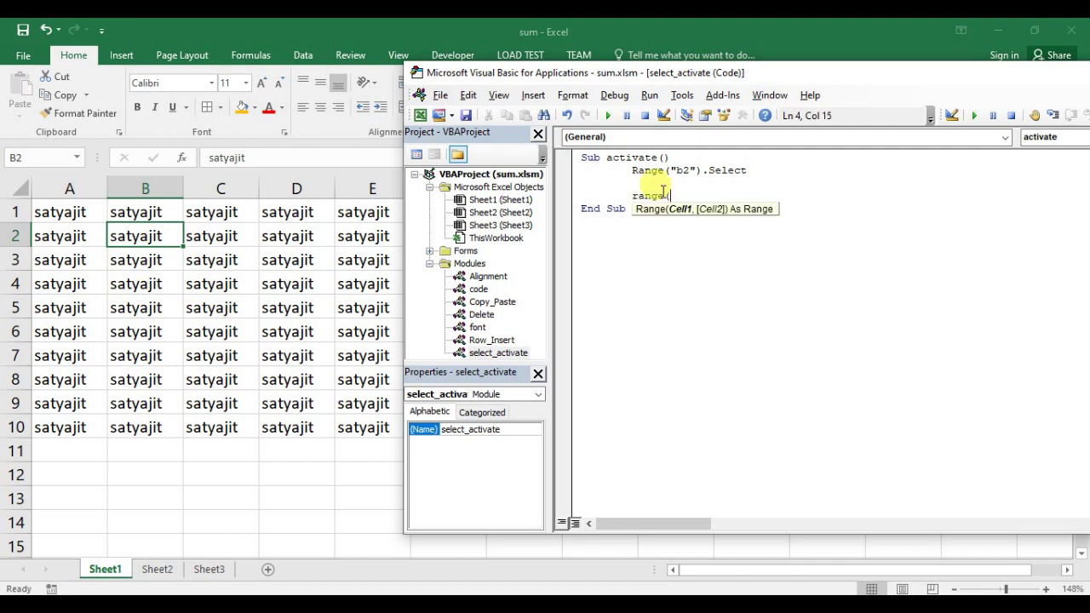
text(b2)
key(BackSpace)
key(BackSpace)
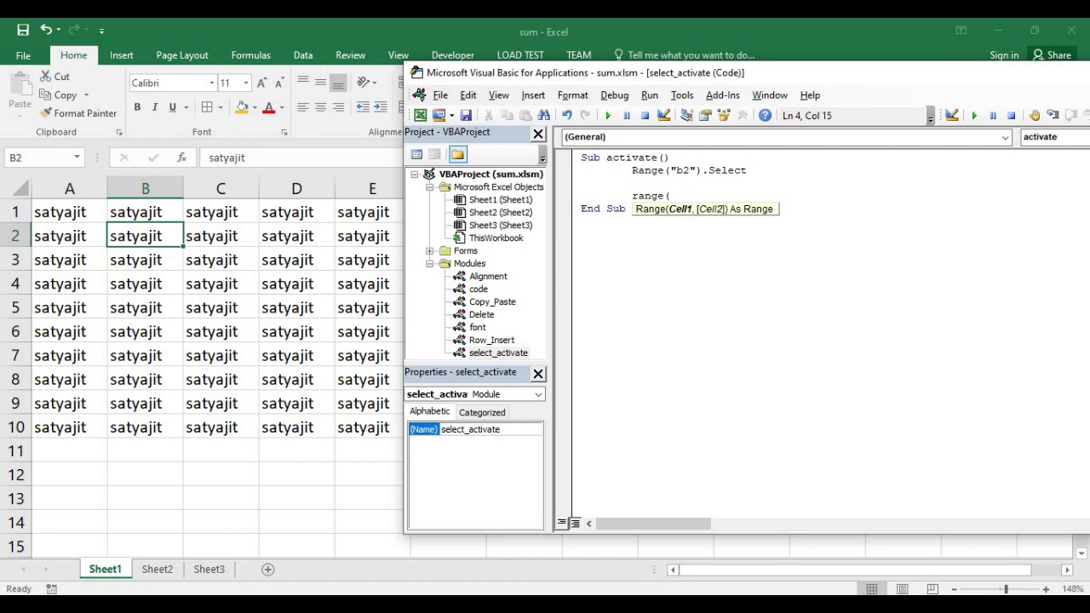
text(c)
key(BackSpace)
text(c3)
key(BackSpace)
key(BackSpace)
key(BackSpace)
text("c3")
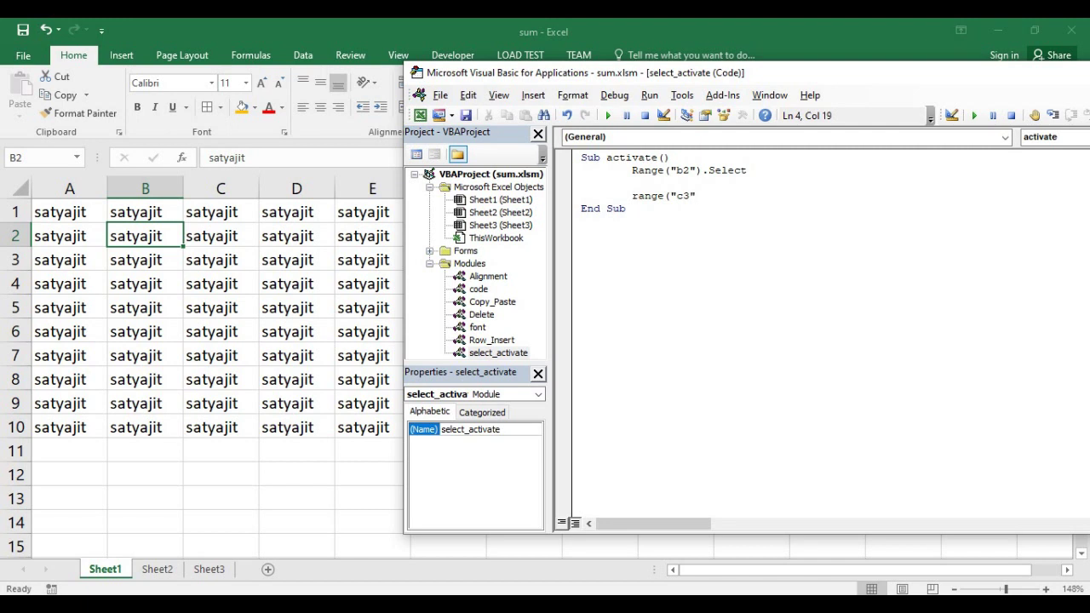
text(()
key(BackSpace)
text())
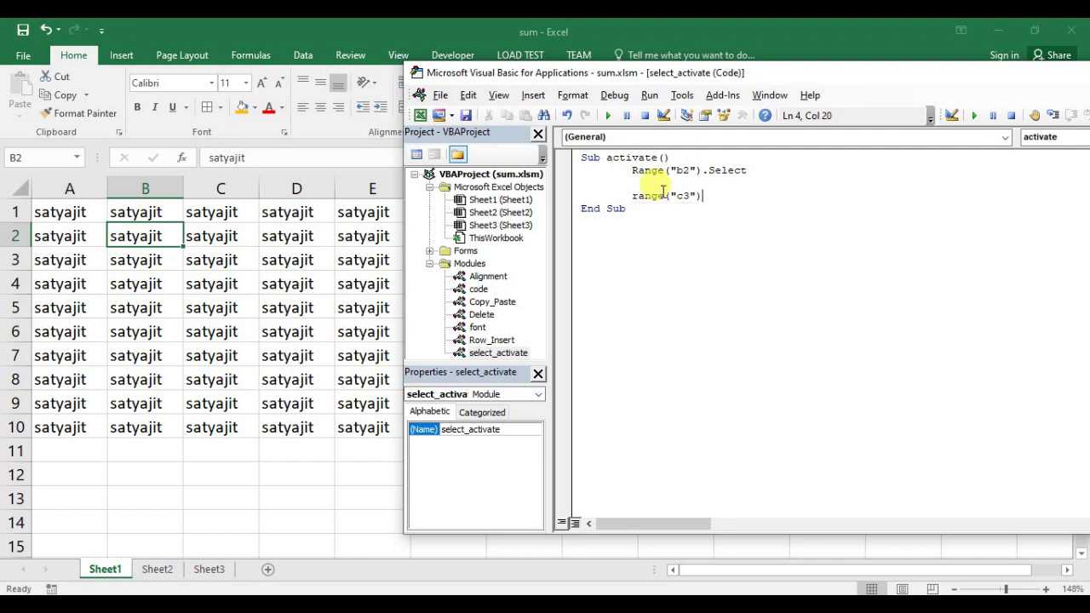
text(.)
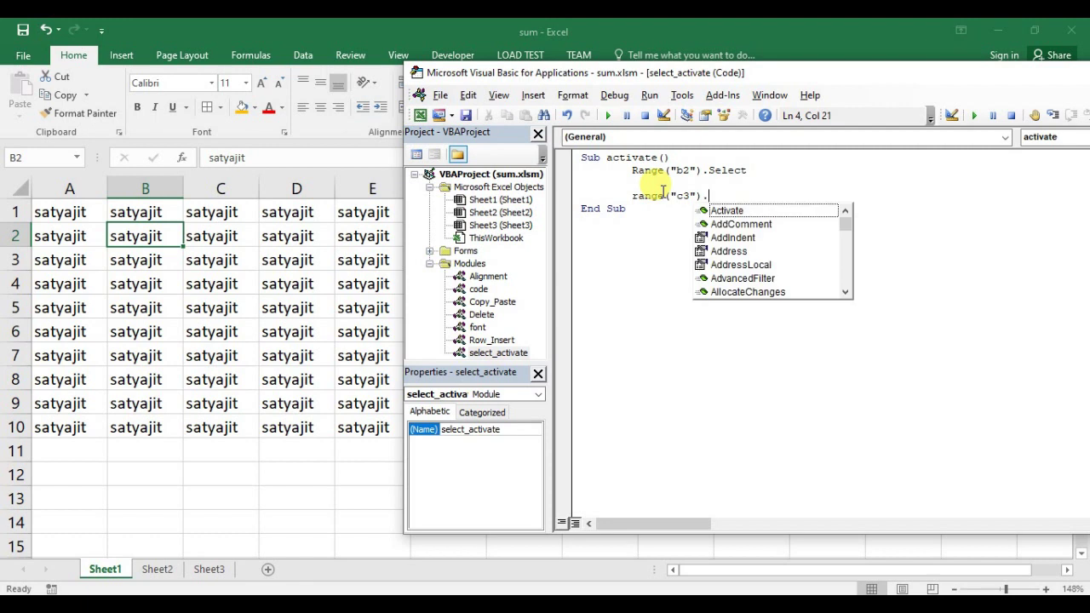
text(se)
key(Return)
key(Return)
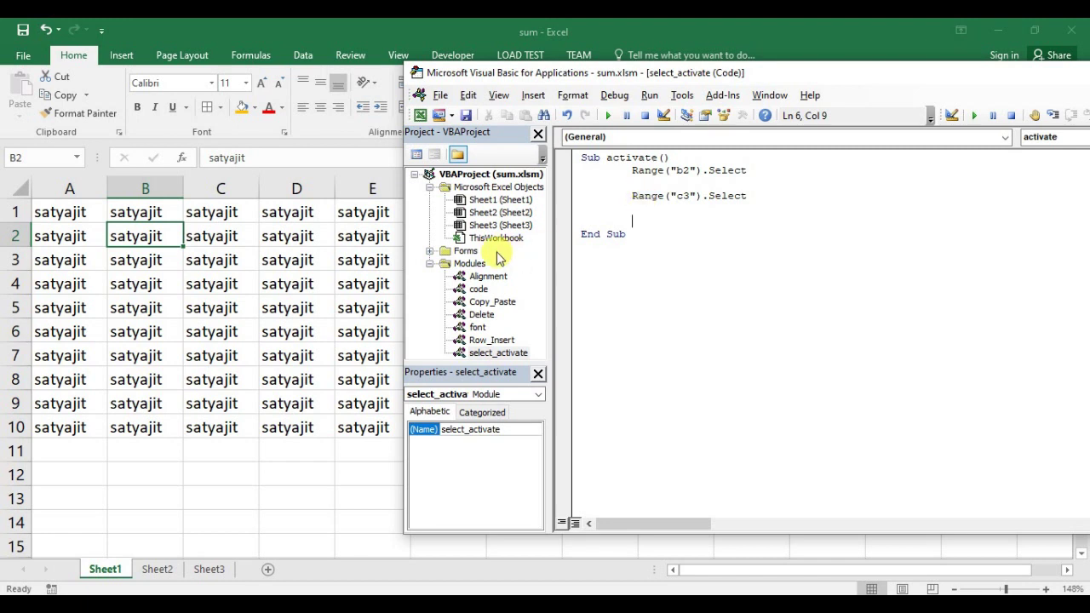
Step: Add a Range("a2:a5").Select line after the C3 line
text(range("a2)
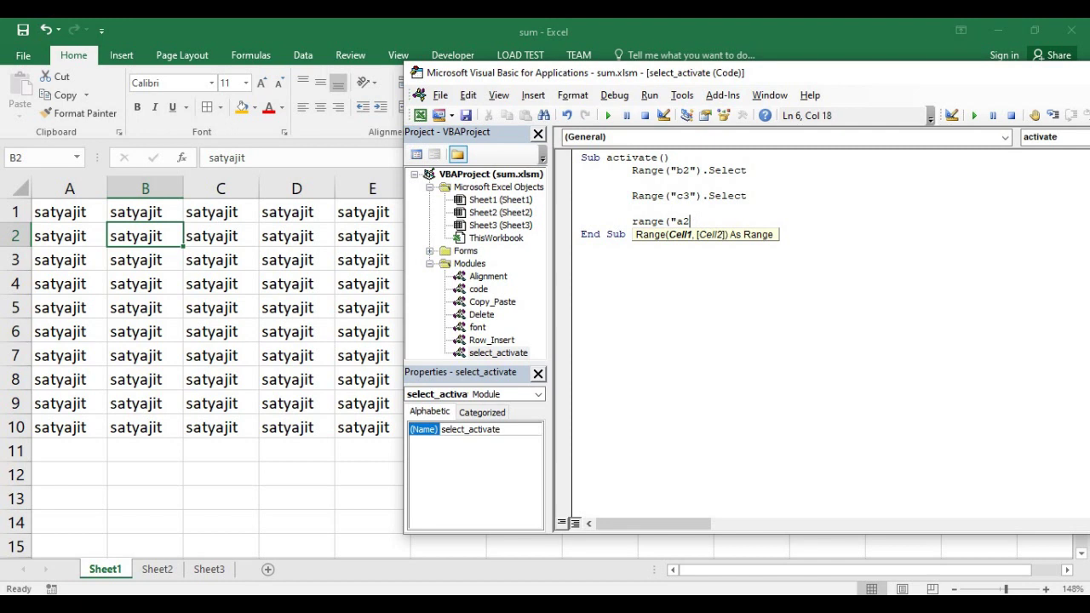
text(:a5").)
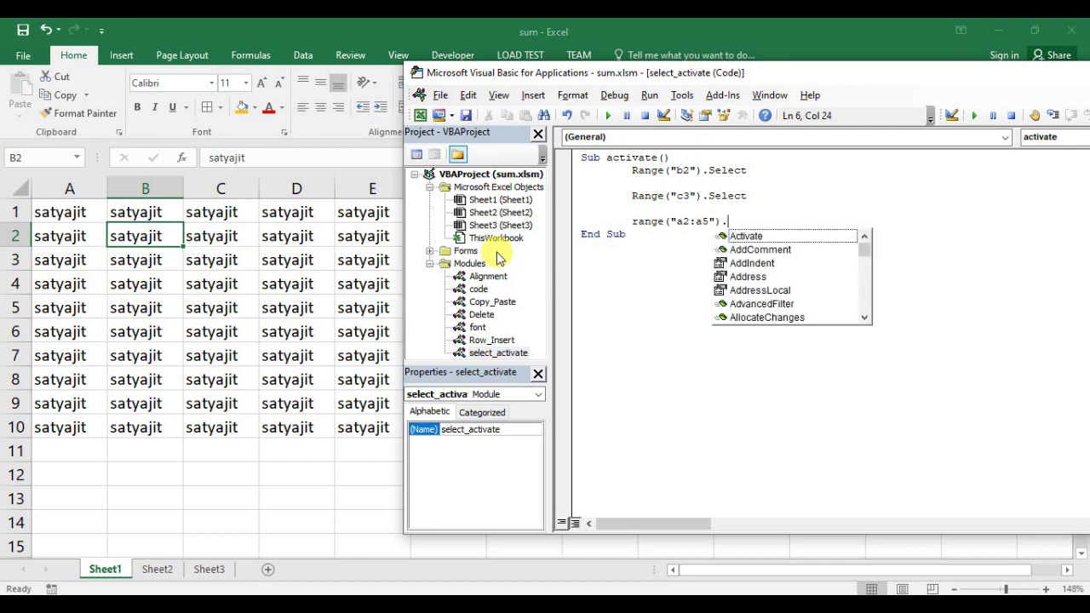
text(se)
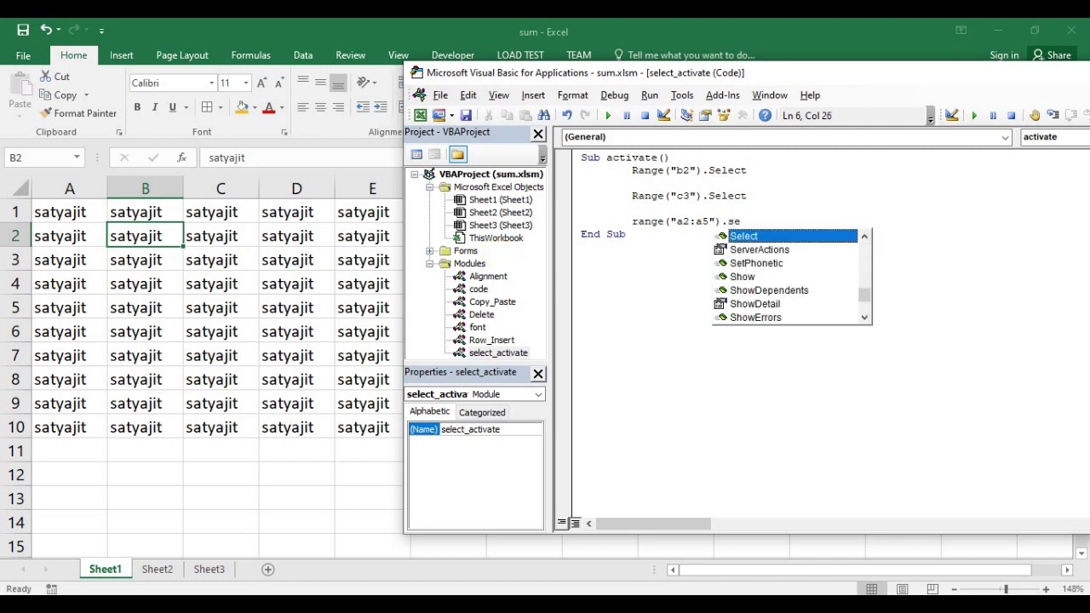
key(Return)
key(Return)
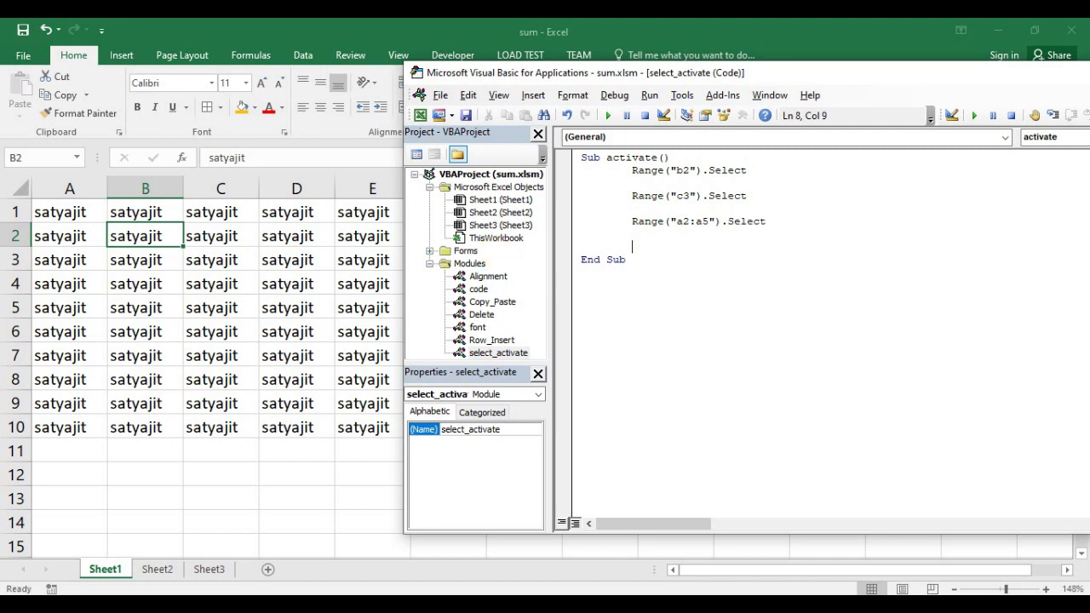
click(629, 170)
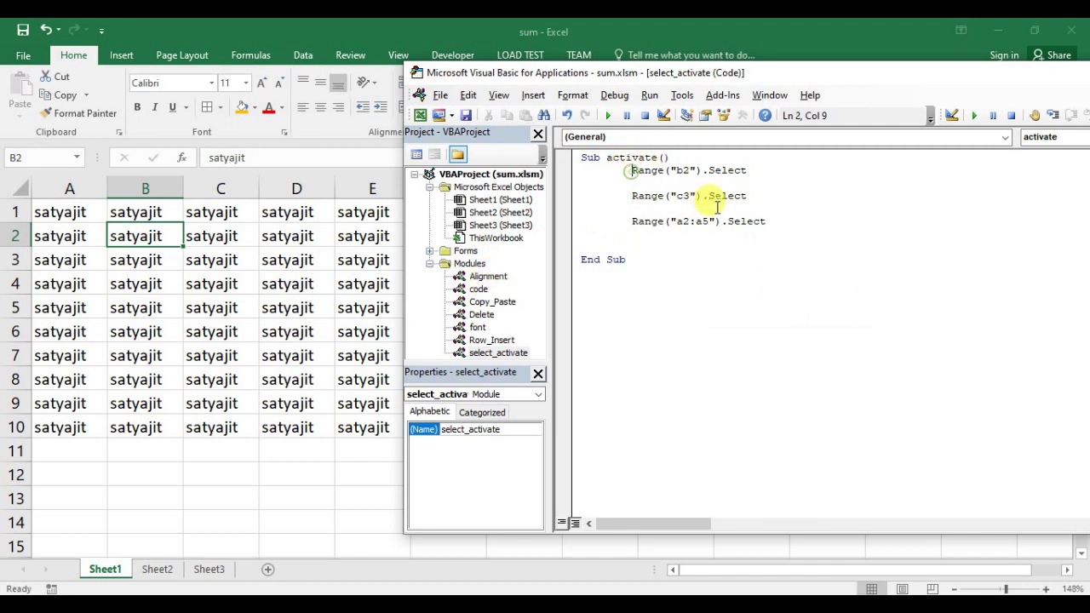
Step: Step through the macro selecting B2, C3, then A2:A5, and reset the run
click(1053, 116)
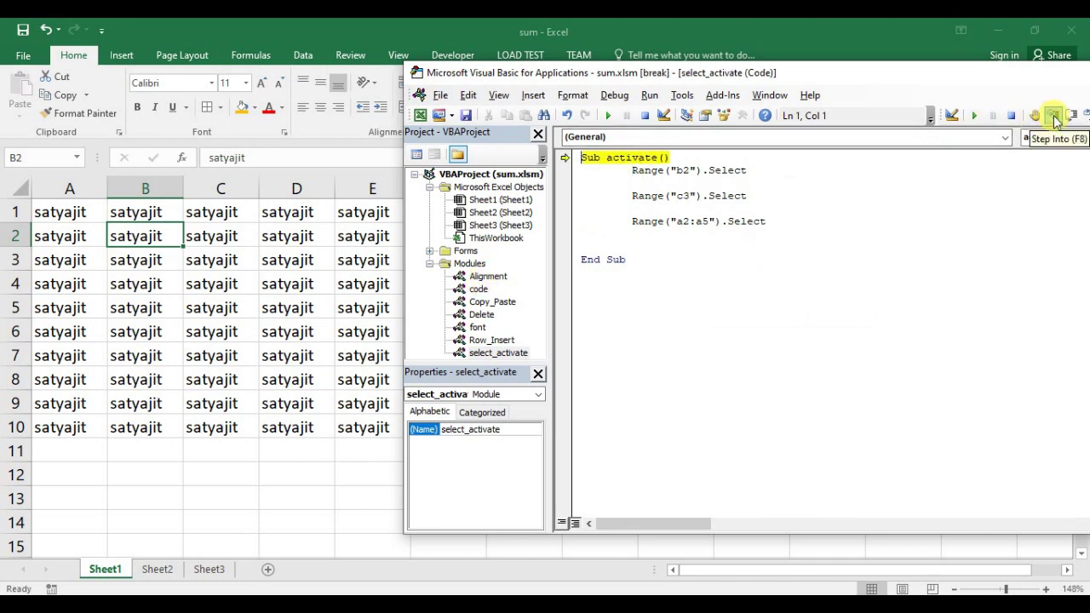
click(1054, 117)
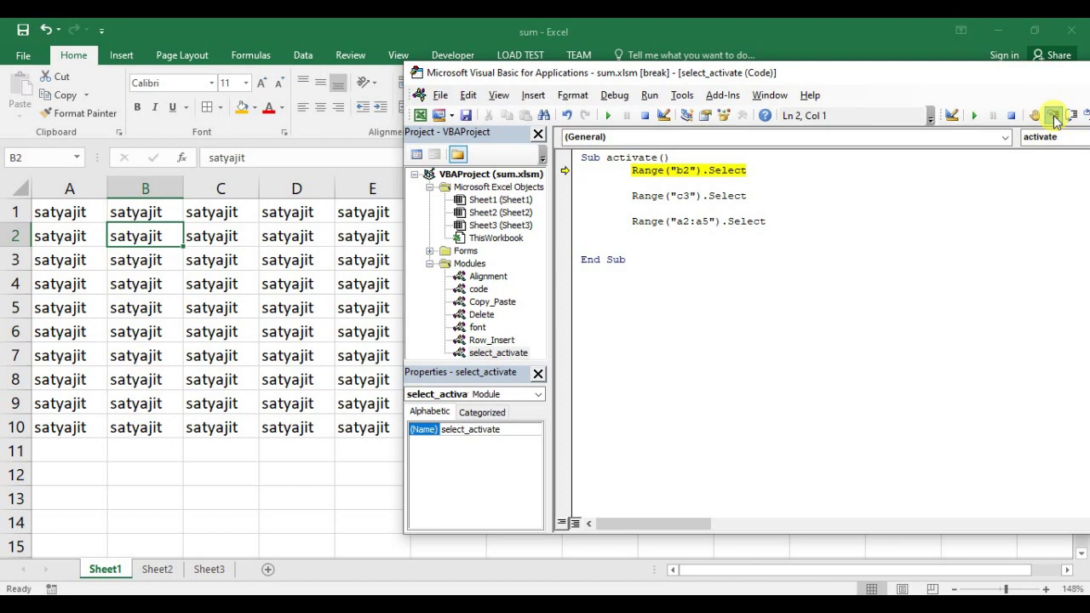
click(1053, 117)
click(1054, 117)
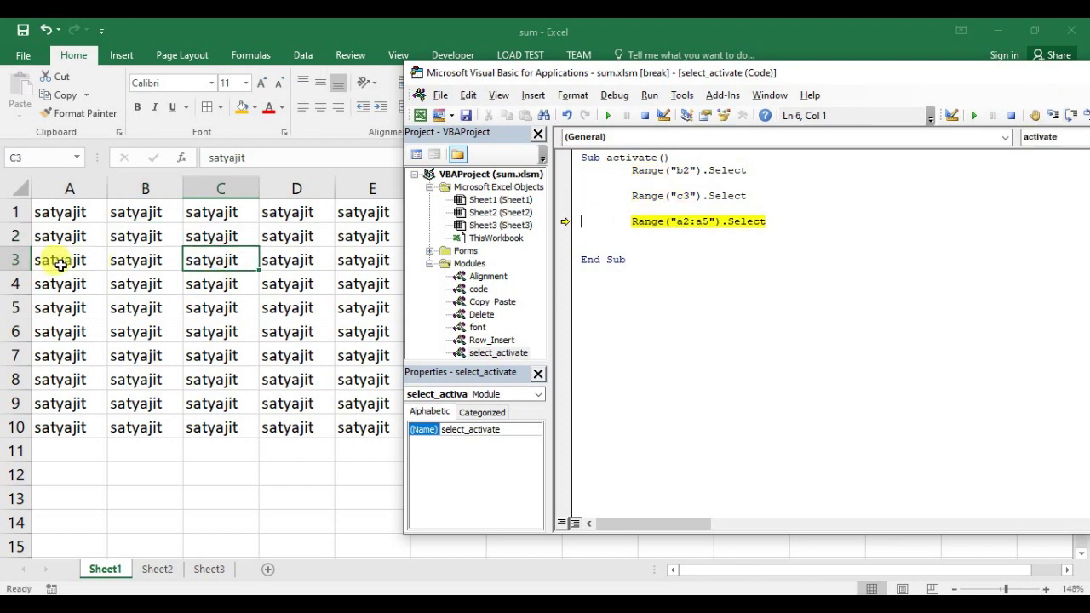
click(1053, 117)
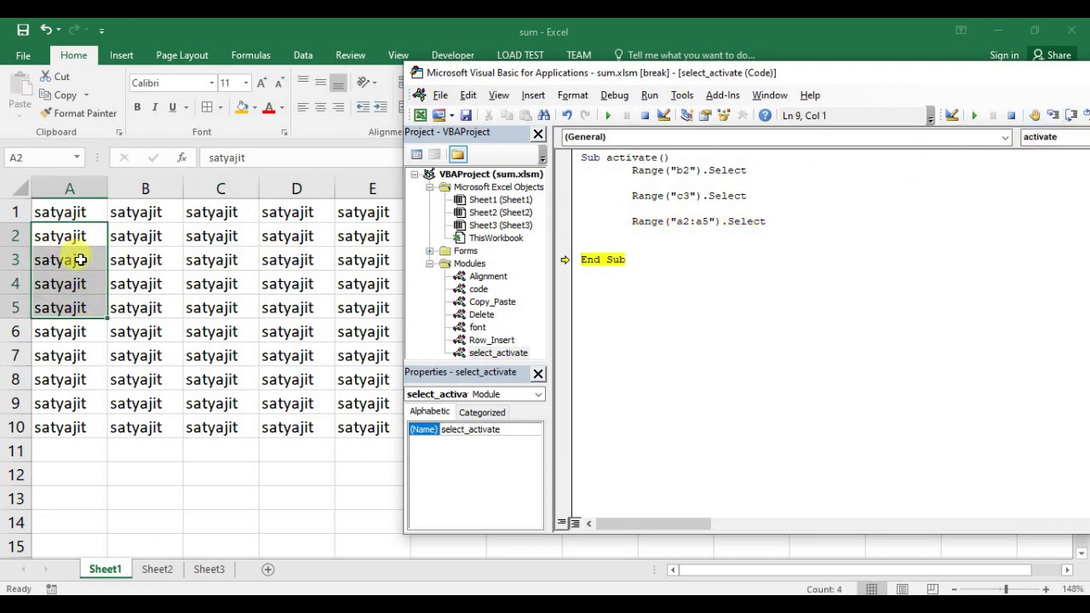
click(648, 117)
click(654, 246)
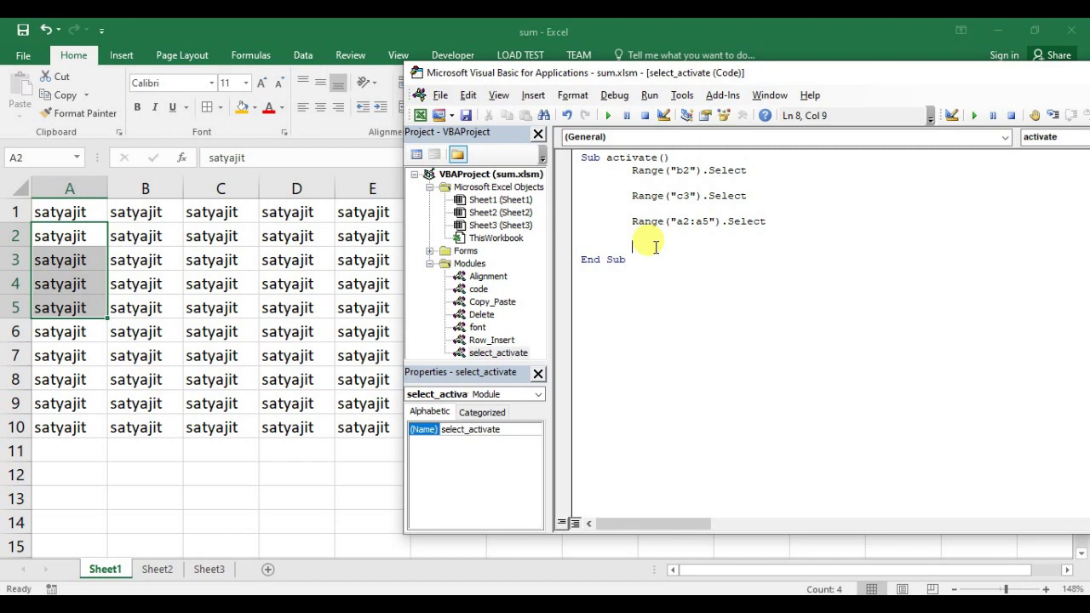
Step: Add a Range("a3").Activate line with a blank line before End Sub
text(range()
text("a3)
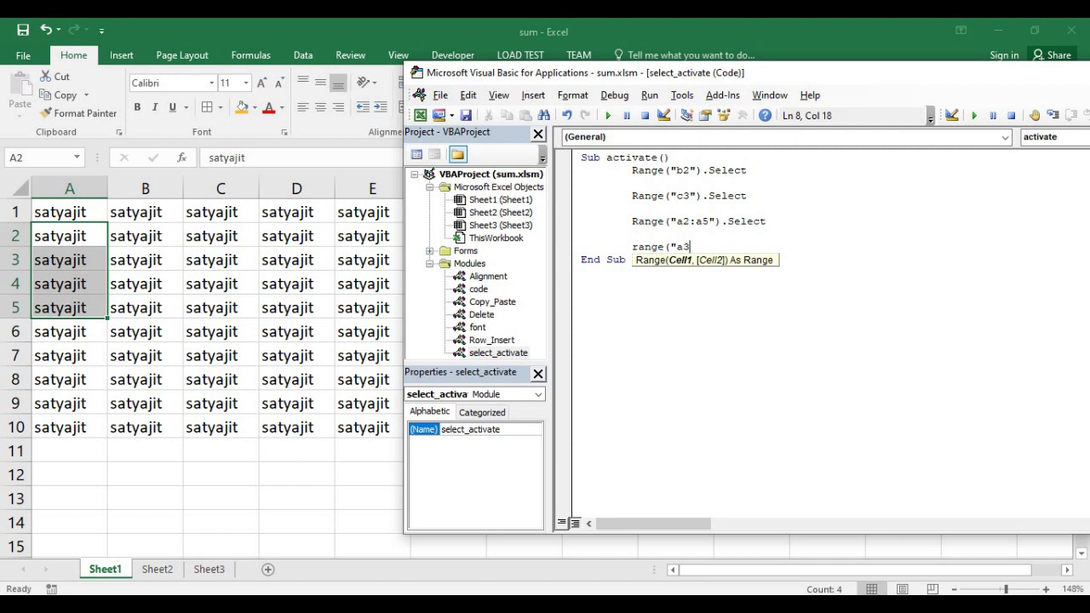
text("))
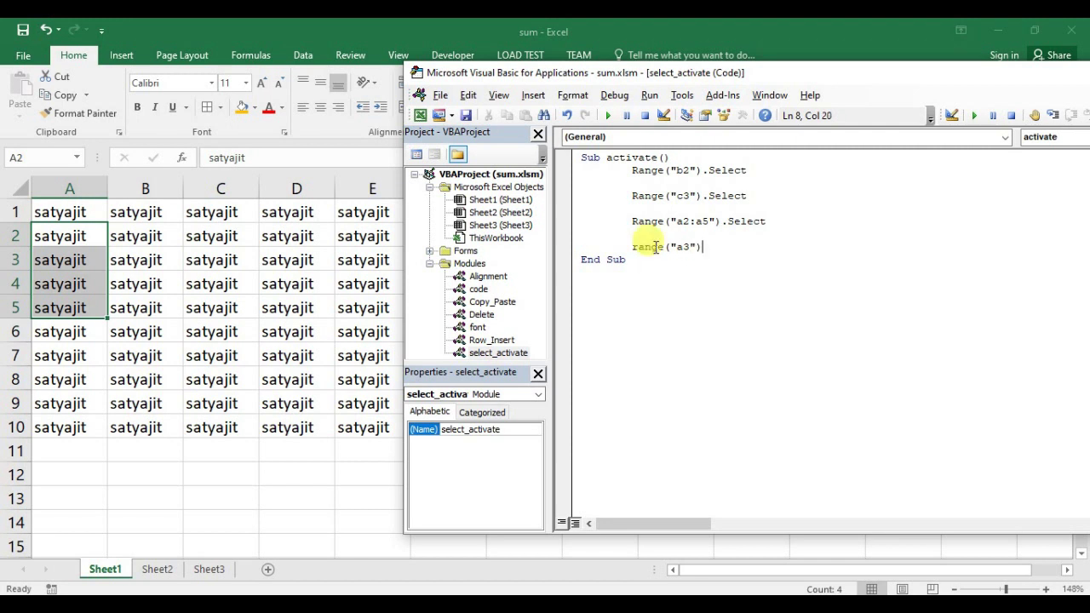
text(.ac)
key(Return)
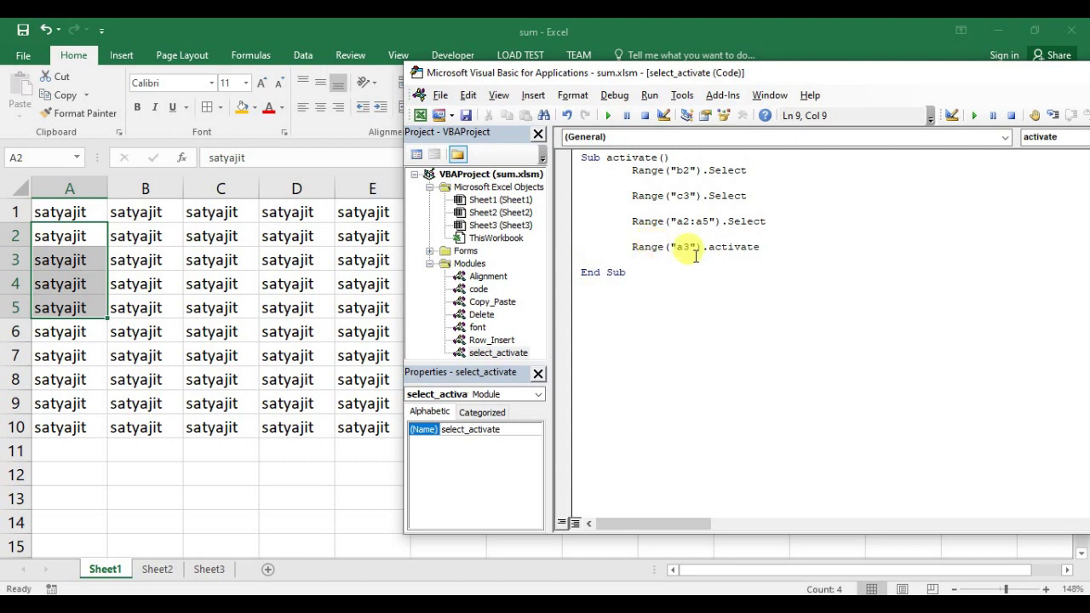
key(Return)
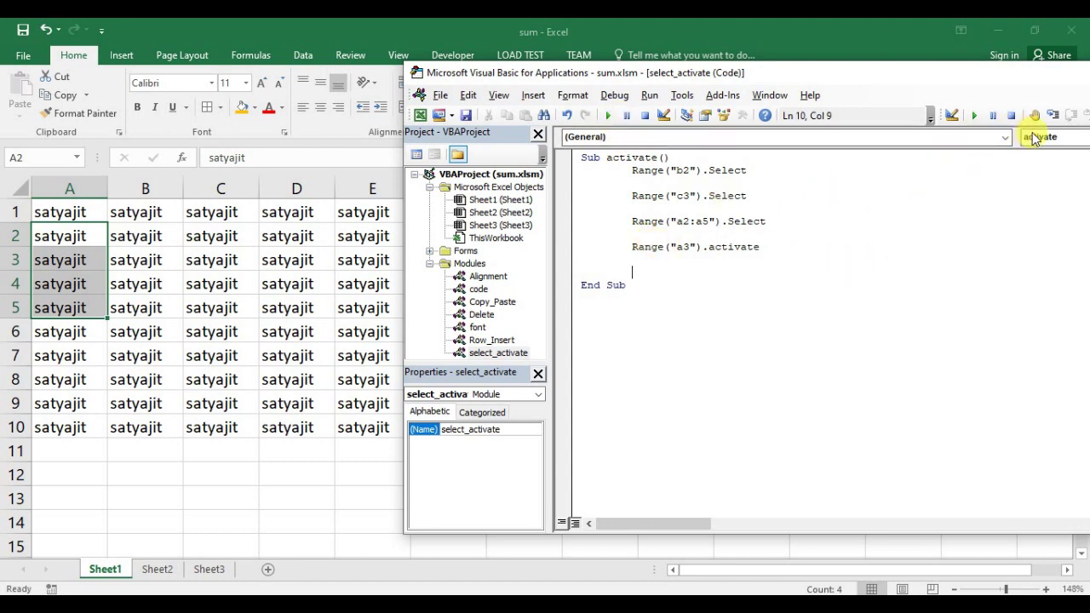
Step: Step through the macro so A3 becomes the active cell within A2:A5
click(1053, 116)
click(1054, 116)
click(1054, 117)
click(1053, 117)
click(1053, 117)
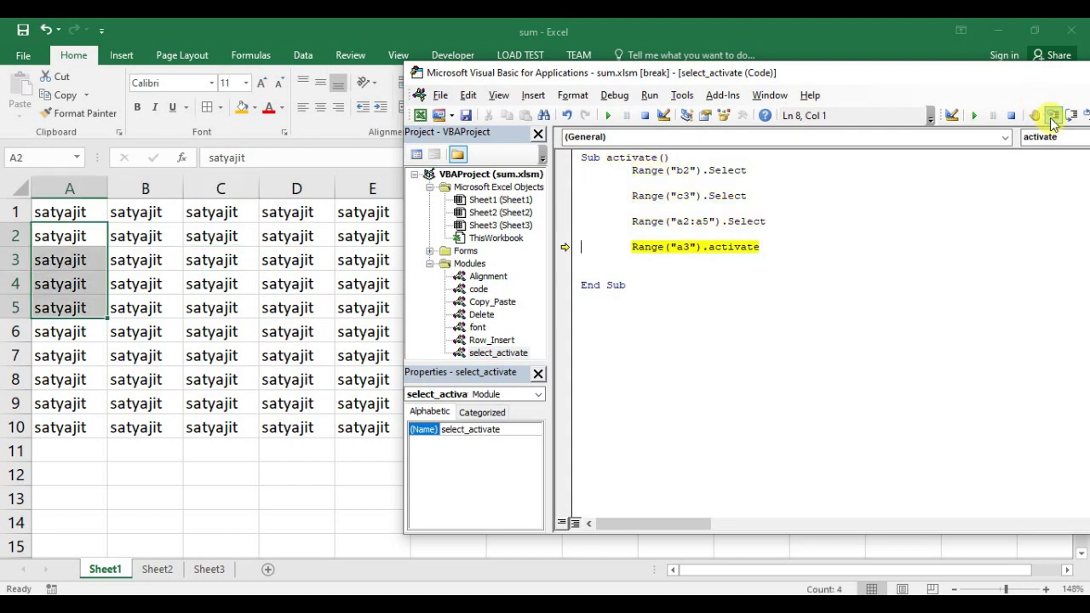
click(1053, 117)
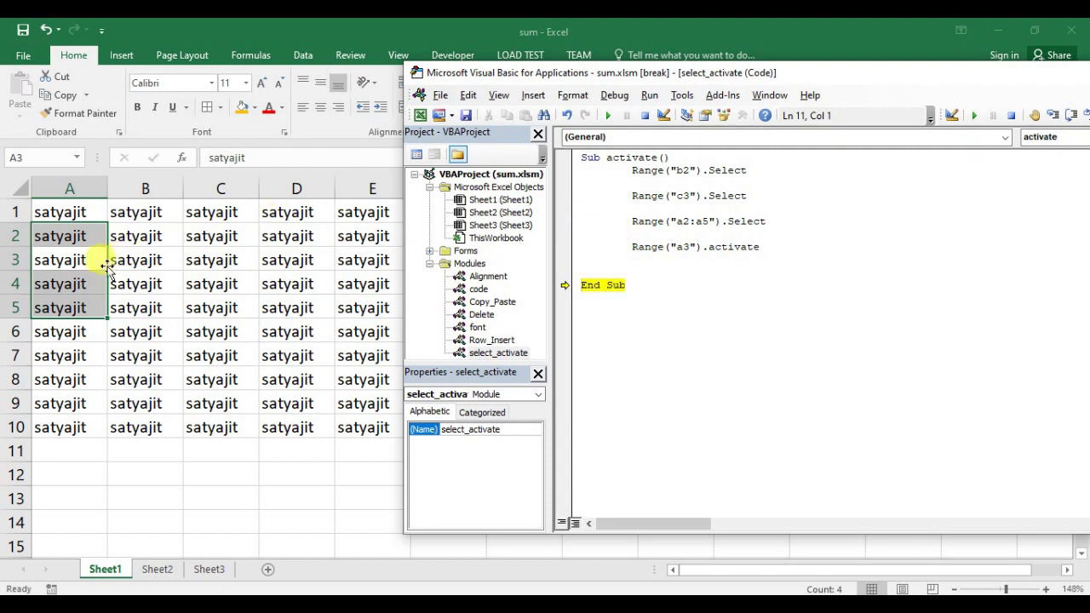
click(664, 270)
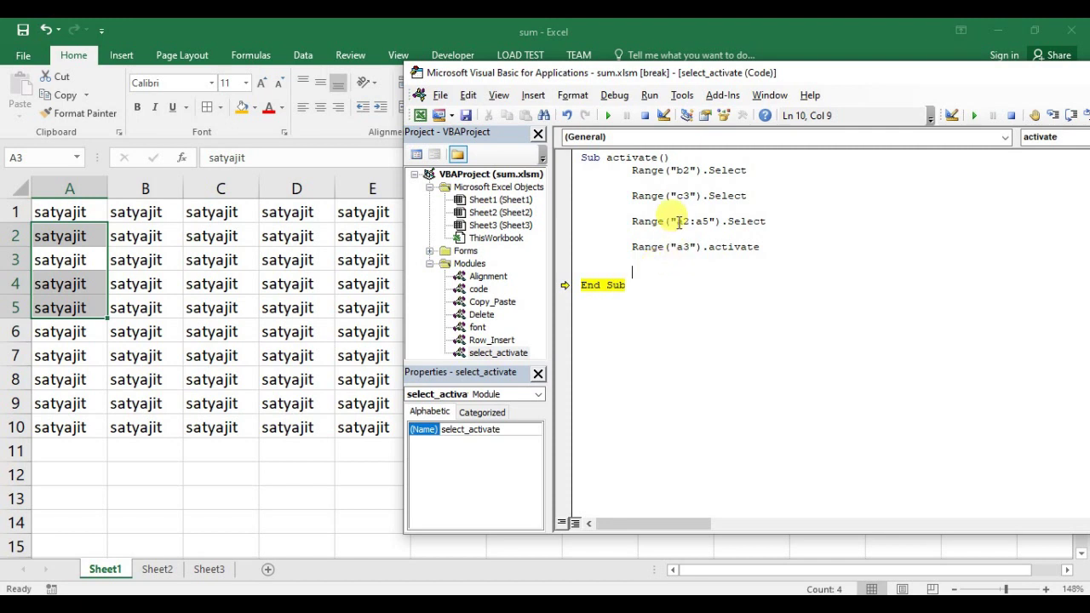
Step: Change the Select range address from a2:a5 to a2:a10
drag(676, 221, 718, 221)
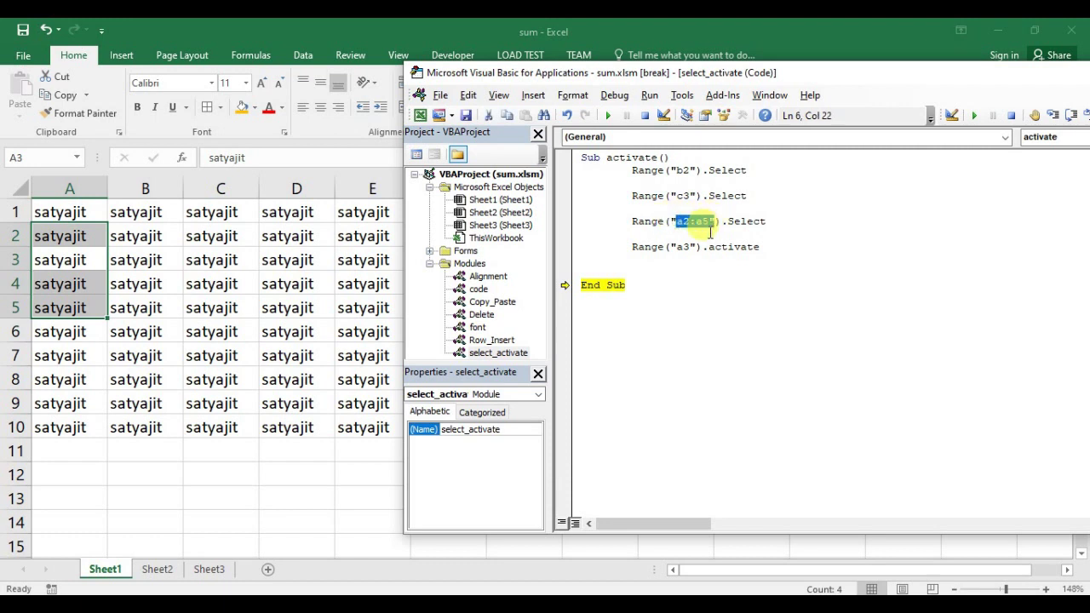
drag(676, 247, 695, 247)
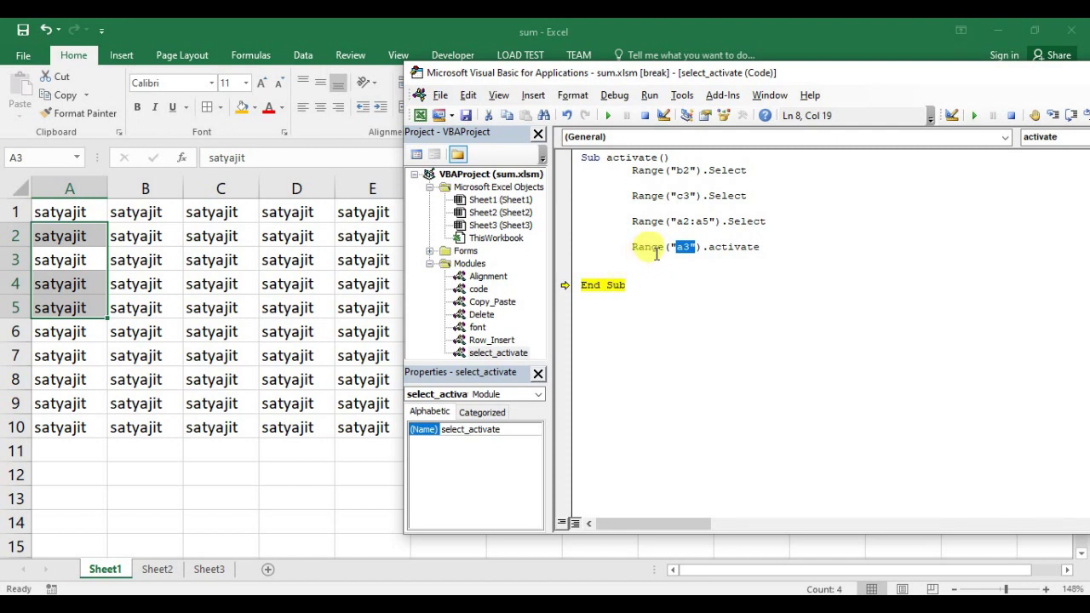
click(709, 220)
key(BackSpace)
text(10)
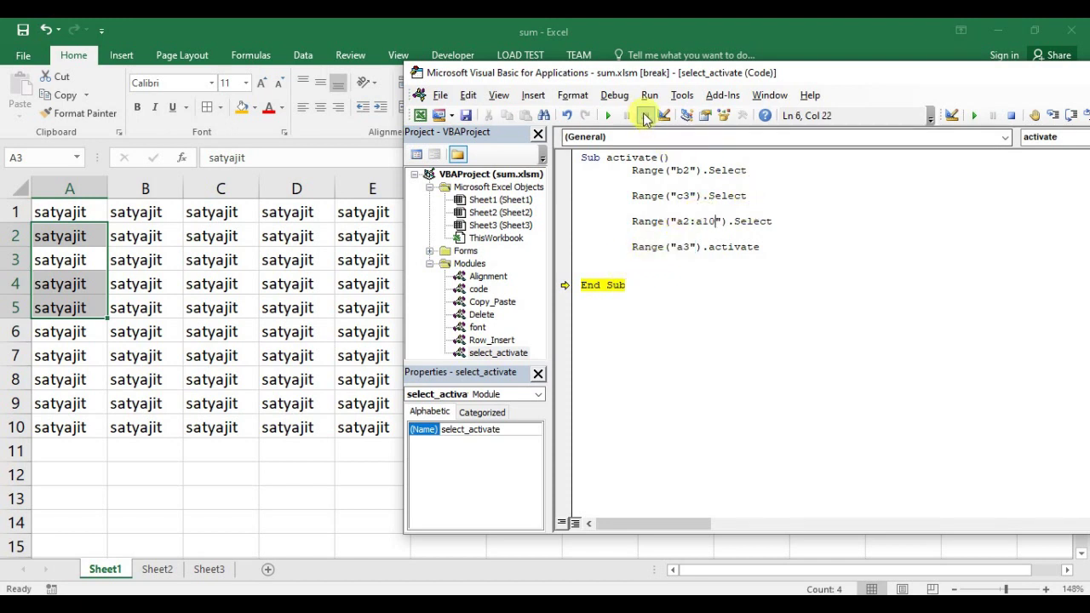
Step: Reset the paused run and step through until A2:A10 is selected
click(645, 117)
click(1054, 117)
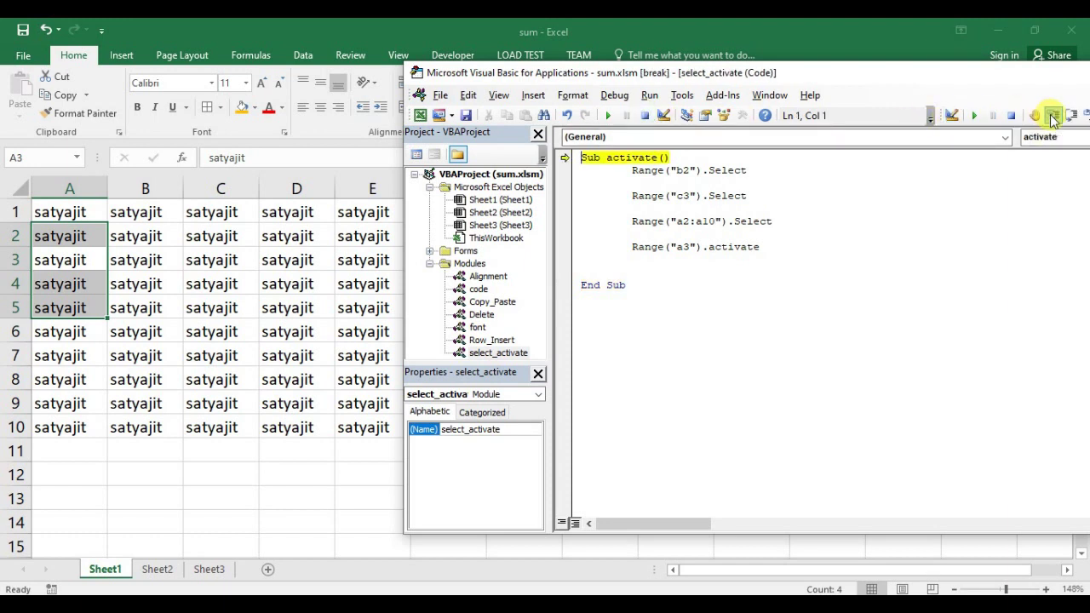
click(1054, 117)
click(1054, 116)
click(1053, 116)
click(1054, 117)
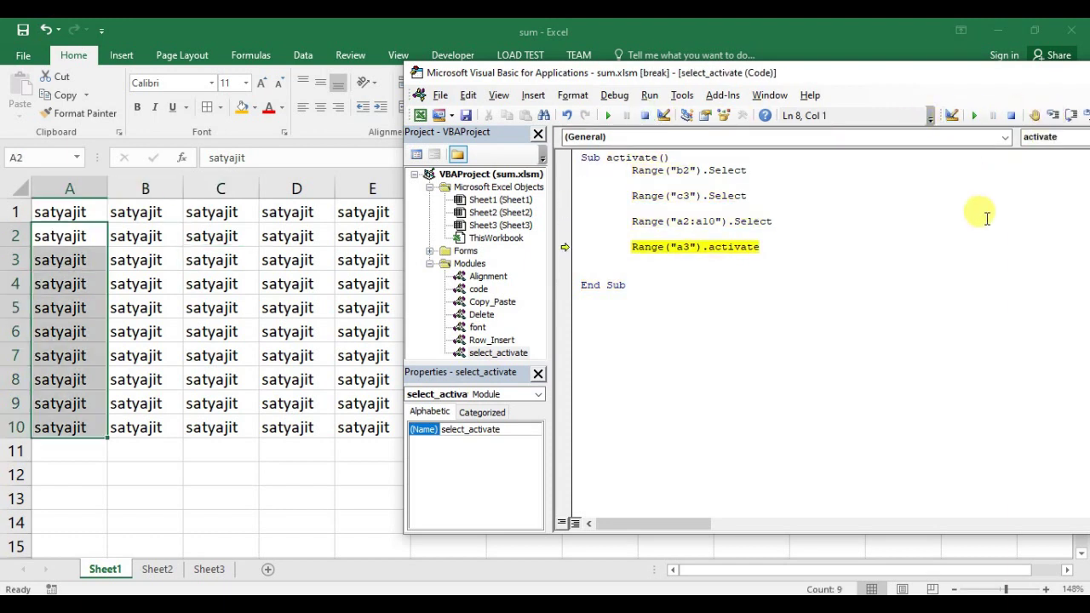
click(682, 264)
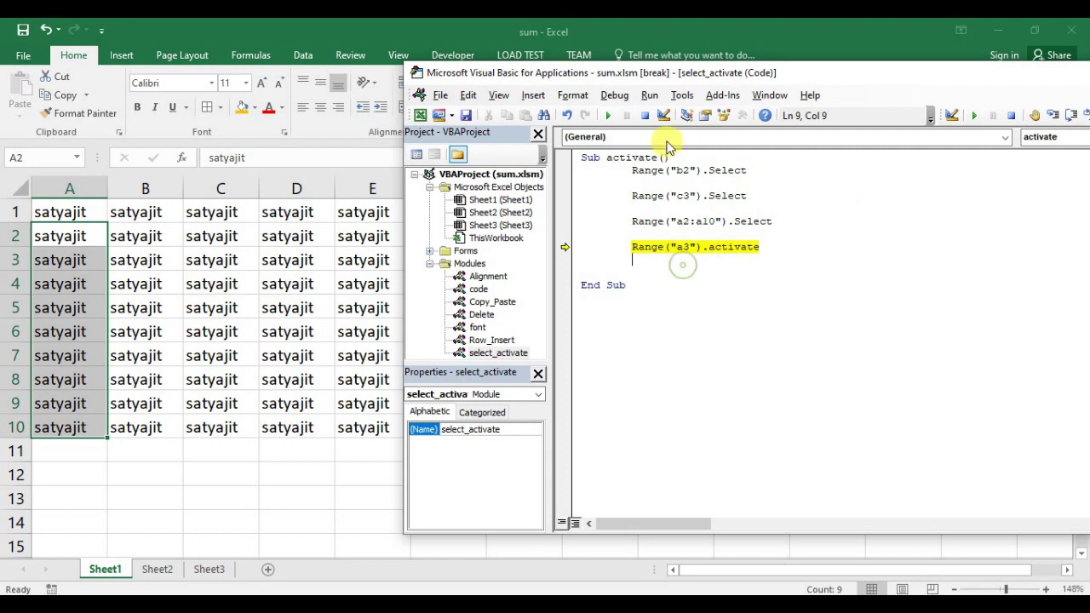
Step: End the paused run and append a Range("a2:a5").Activate line to the macro
key(F5)
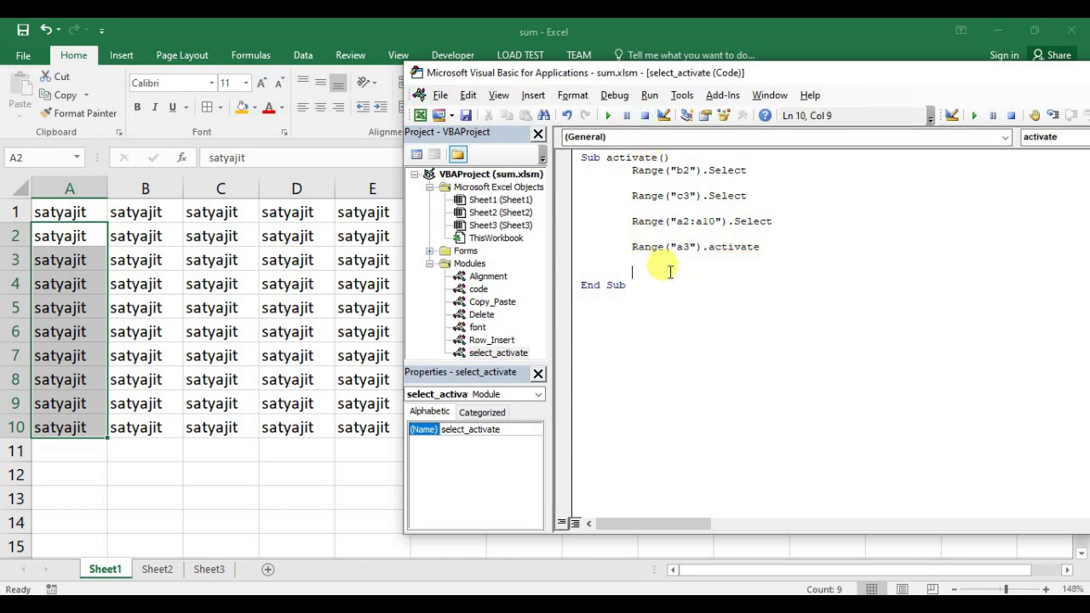
text(range()
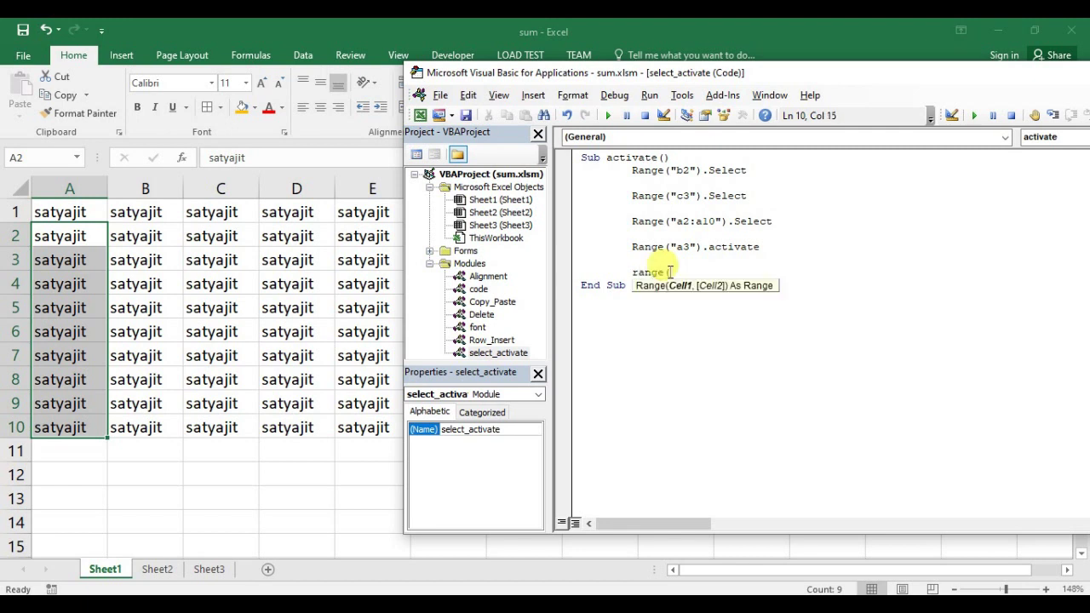
text("a)
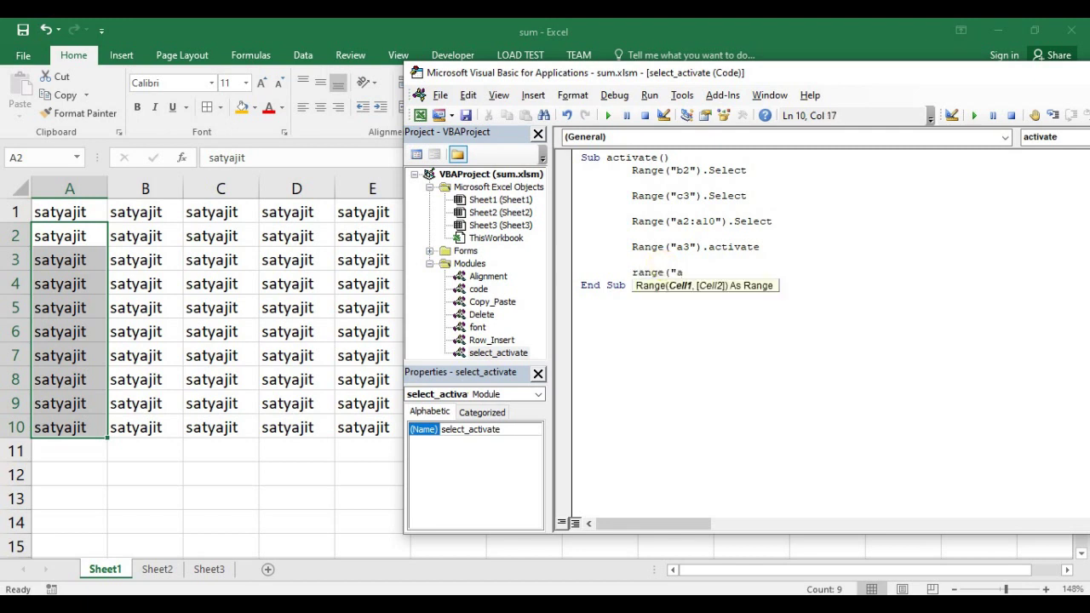
text(2)
text(:)
text(a5")
key(BackSpace)
text(").)
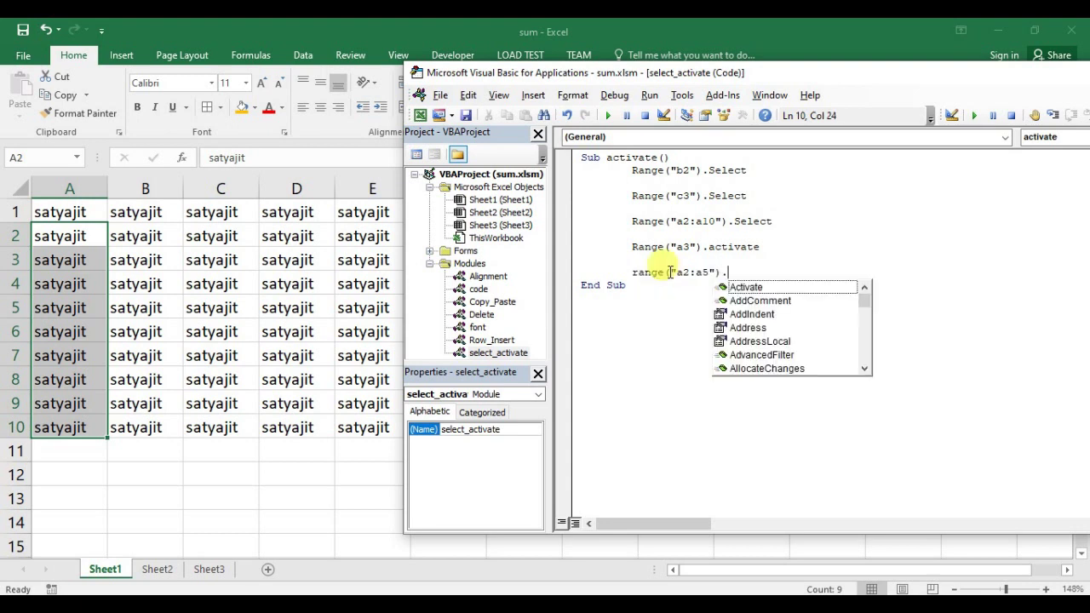
text(ac)
key(Tab)
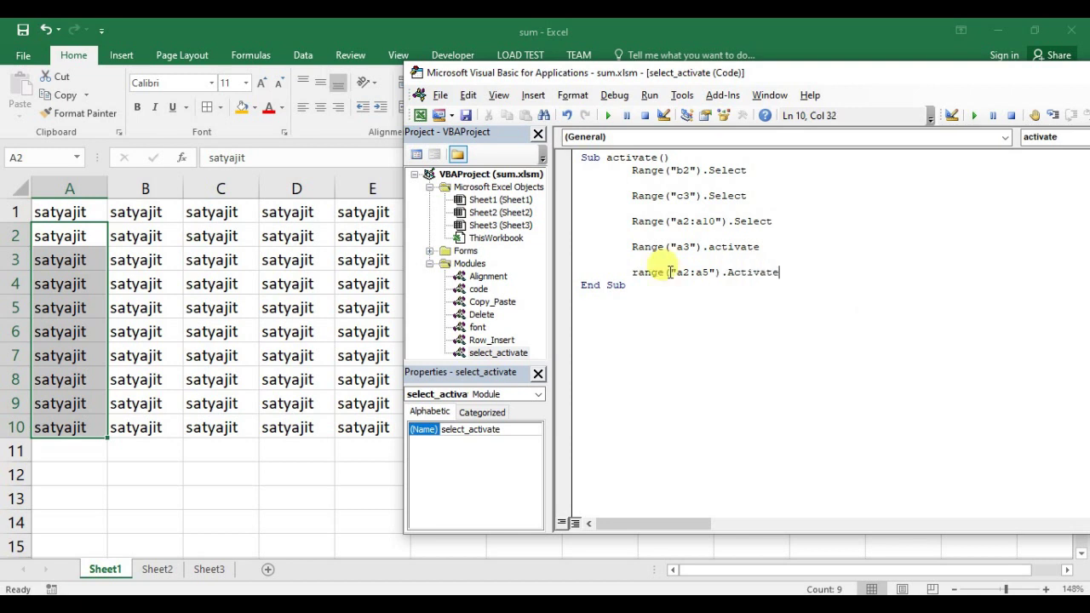
click(632, 170)
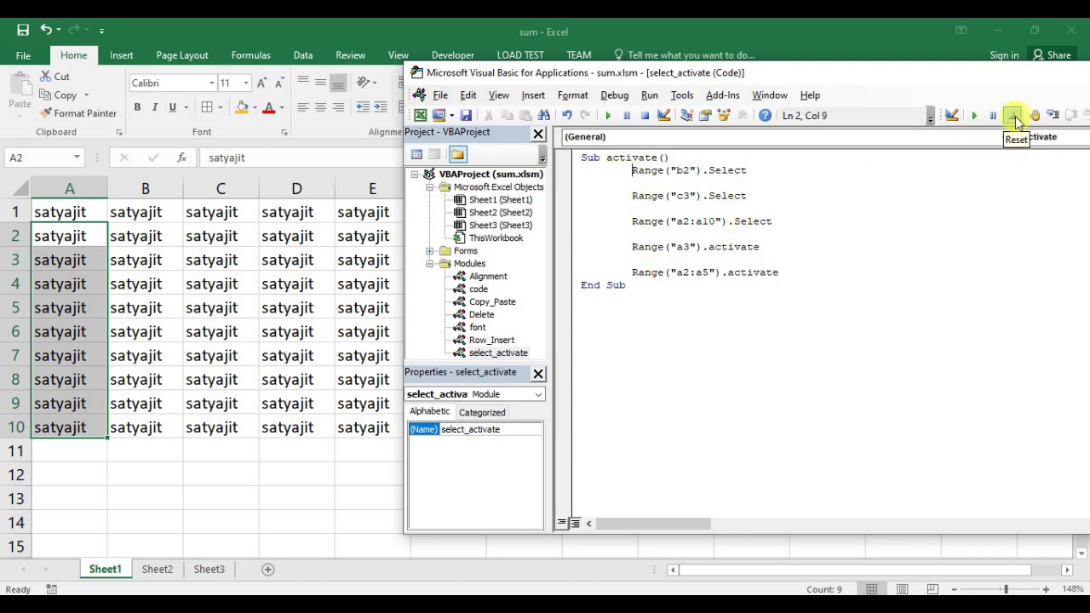
click(1053, 118)
Step: Step through selecting B2, C3, A2:A10, then activating A3 and A2:A5
click(1054, 118)
click(1054, 118)
click(1054, 117)
click(1053, 117)
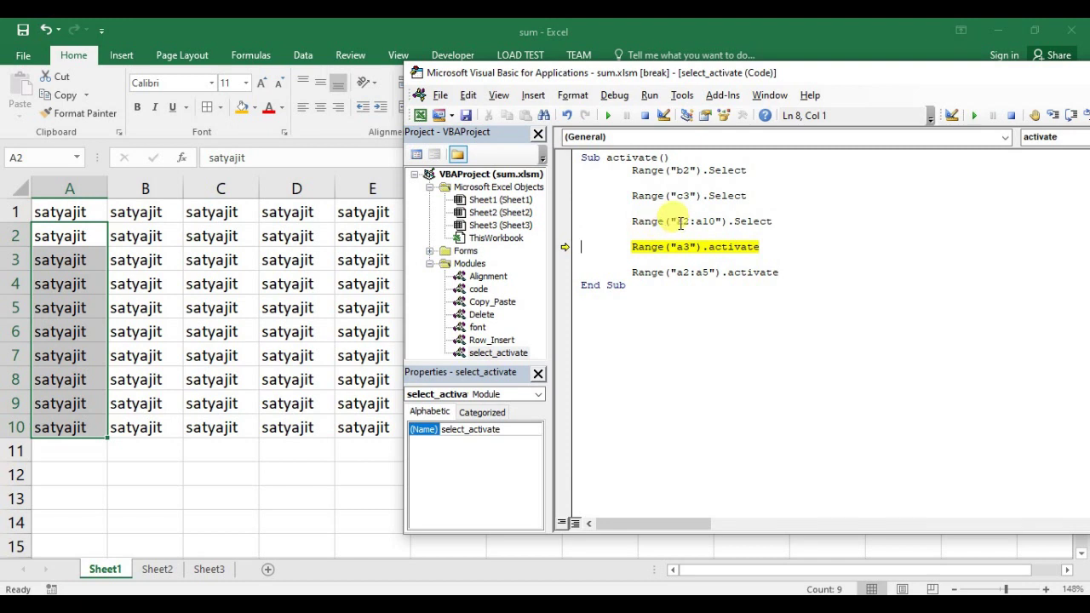
click(1054, 118)
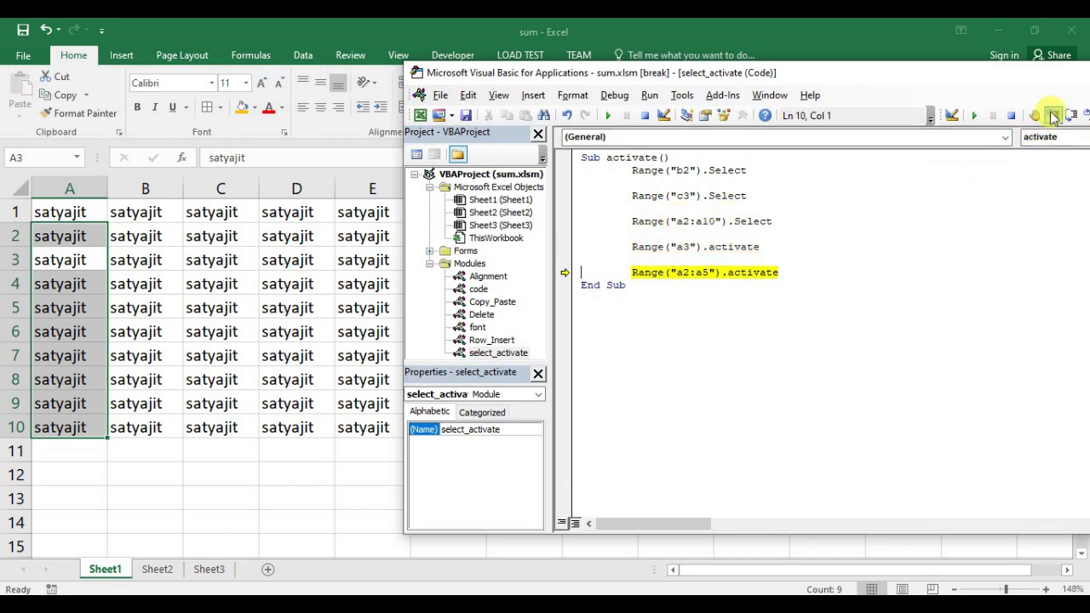
click(1053, 118)
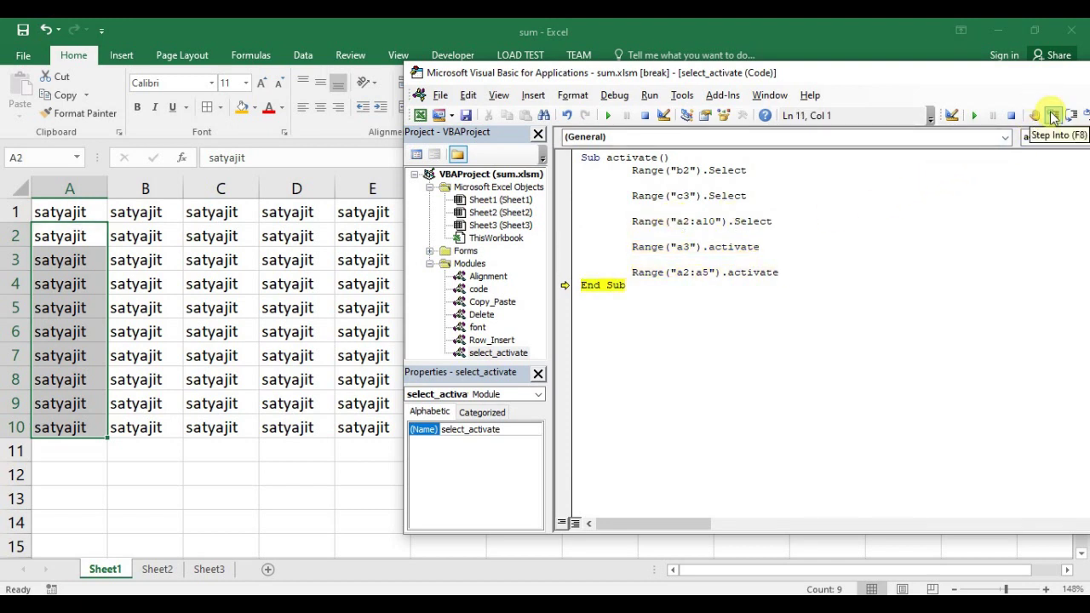
Step: Keep stepping the macro forward ten more times to pause on the final line
click(1054, 117)
click(1054, 117)
click(1053, 117)
click(1054, 118)
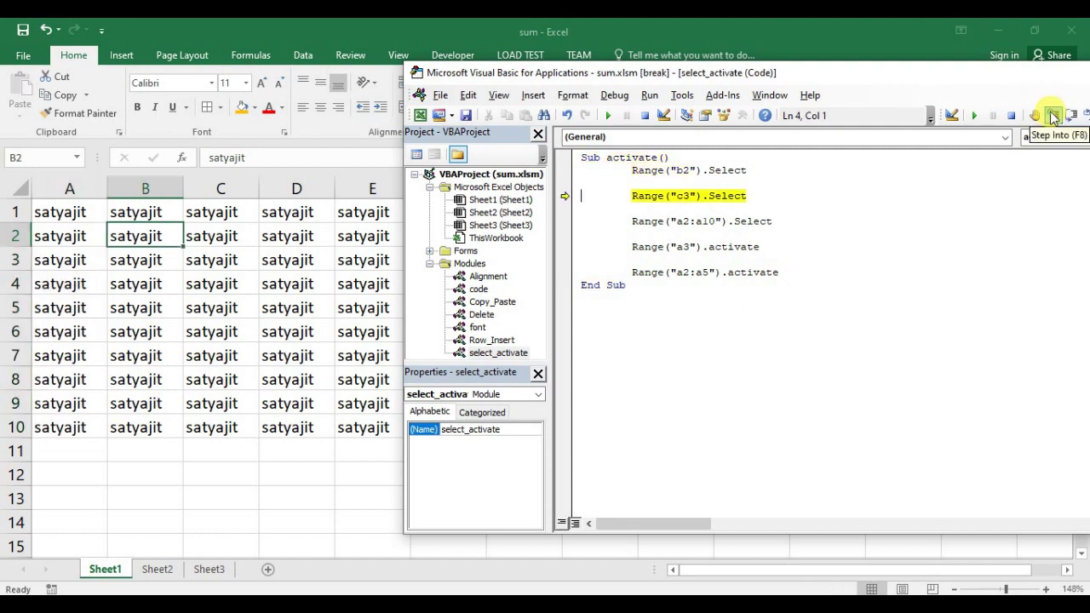
click(1054, 117)
click(1053, 118)
click(1054, 118)
click(1054, 118)
click(1053, 118)
click(1054, 118)
click(1053, 117)
click(1053, 118)
click(1054, 118)
click(1053, 118)
click(1053, 118)
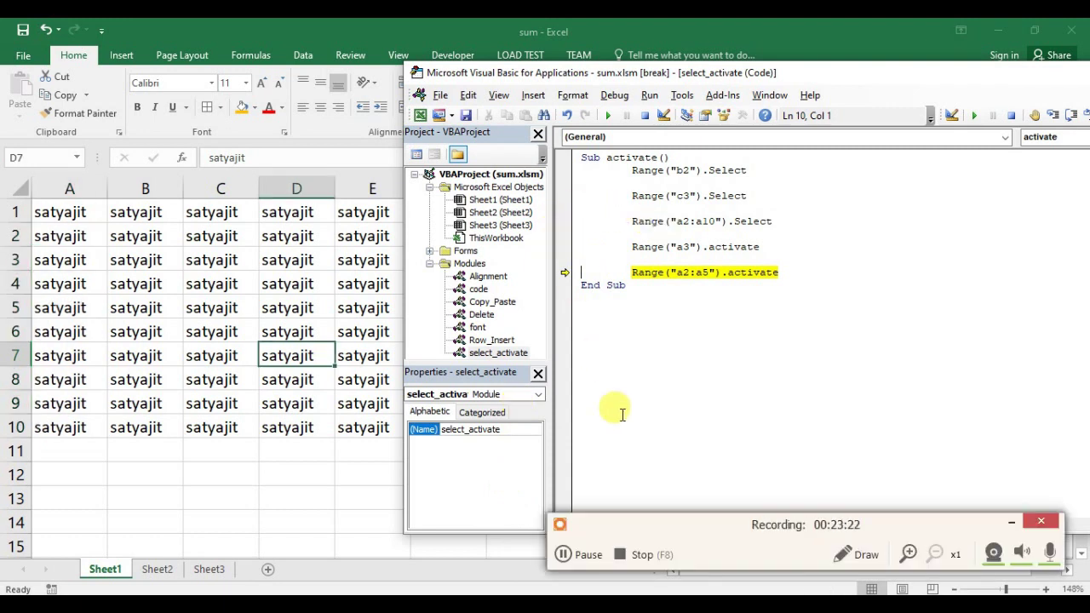
Step: Insert a new empty module into the VBA project
click(596, 320)
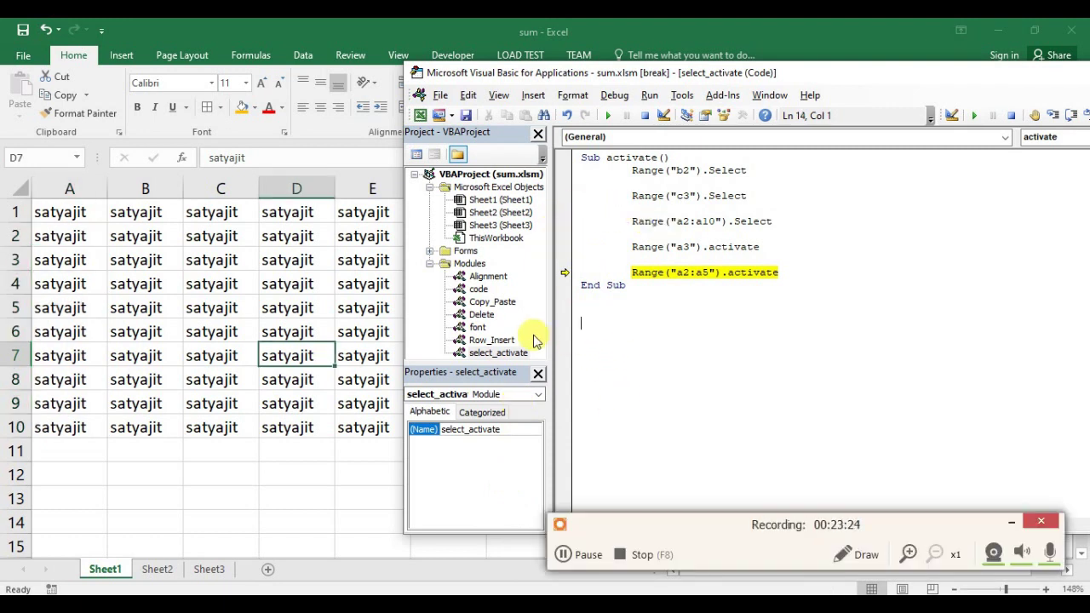
click(533, 94)
click(554, 163)
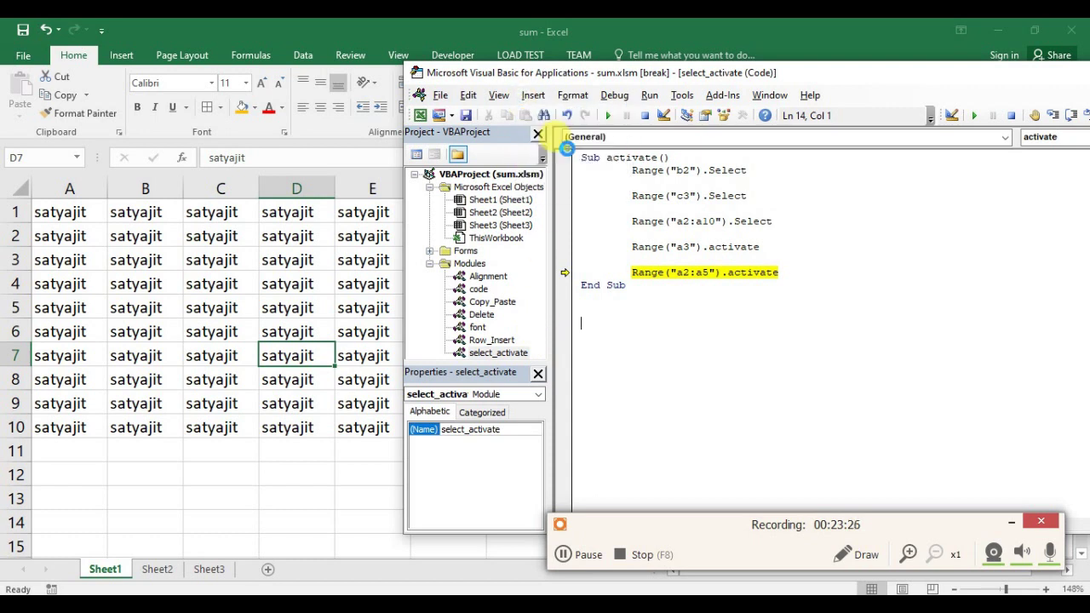
Step: Rename the module to Hide_Unhide and open its code window
double_click(460, 429)
text(JHi)
key(BackSpace)
key(BackSpace)
key(BackSpace)
text(Hide_Un)
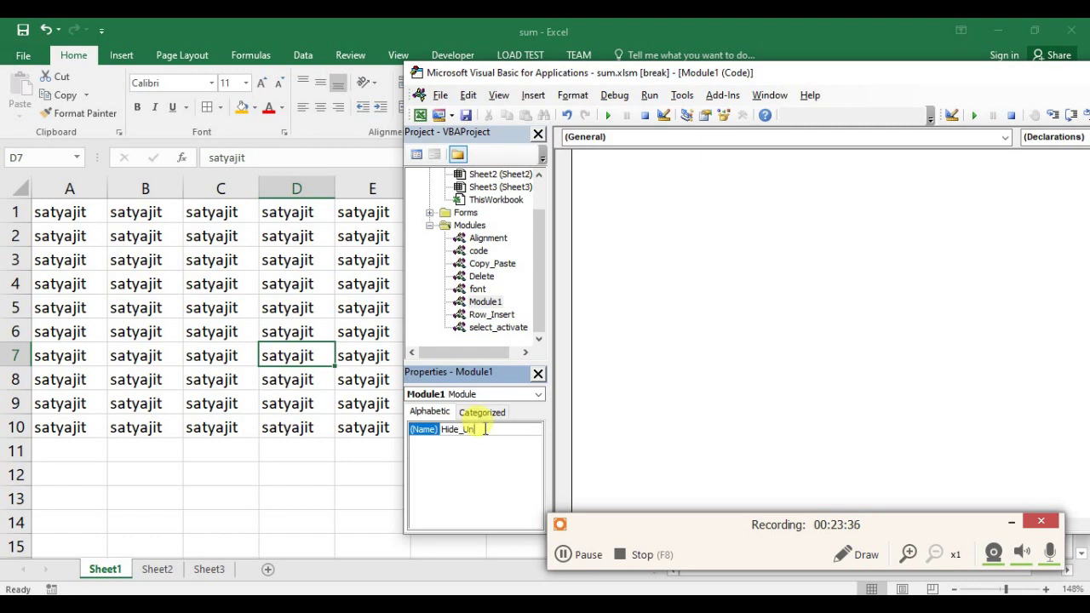
text(hide)
key(Return)
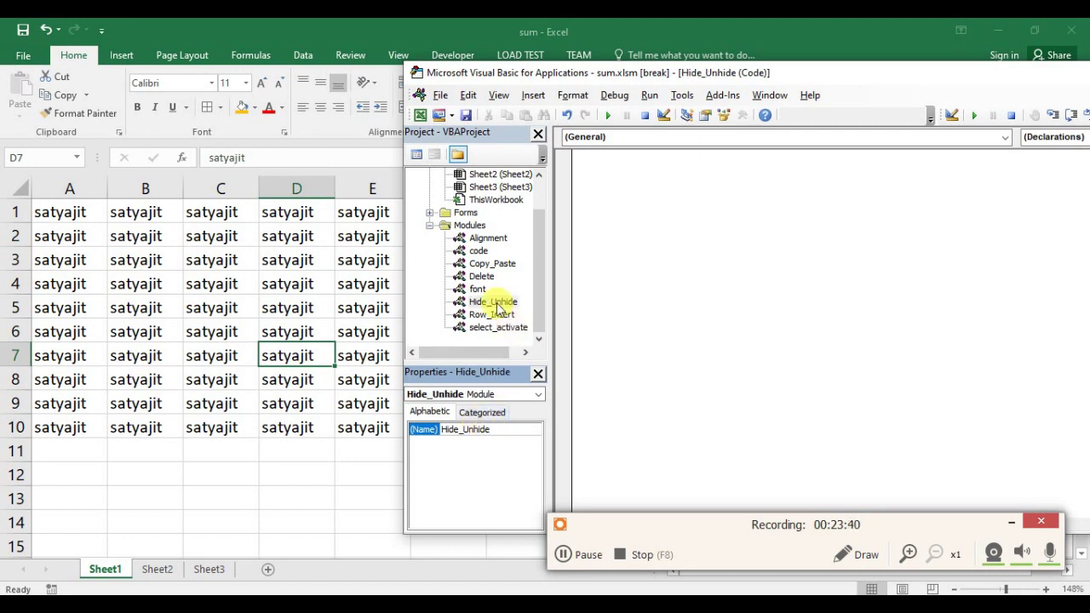
double_click(498, 309)
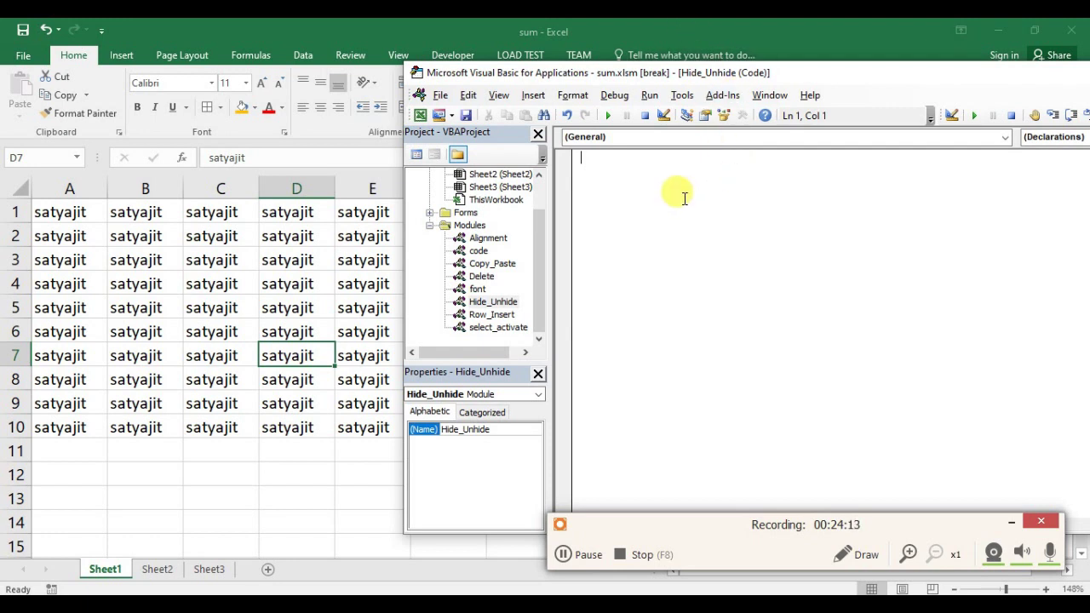
Step: Create a Sub hide() procedure with an indented empty body line
text(sub)
text(hide)
text(())
key(Return)
key(Return)
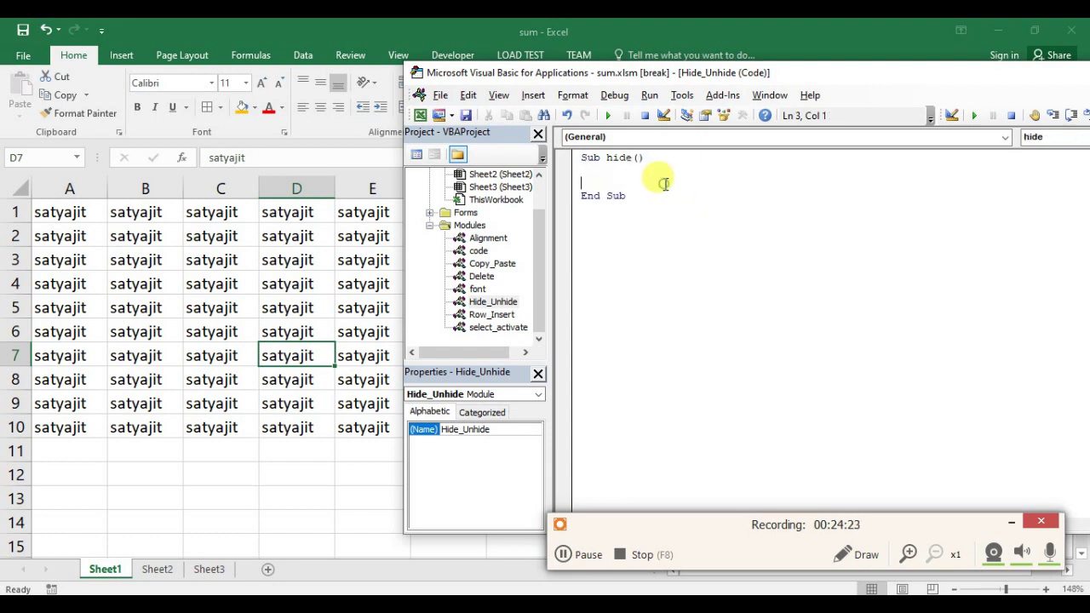
key(Up)
key(Tab)
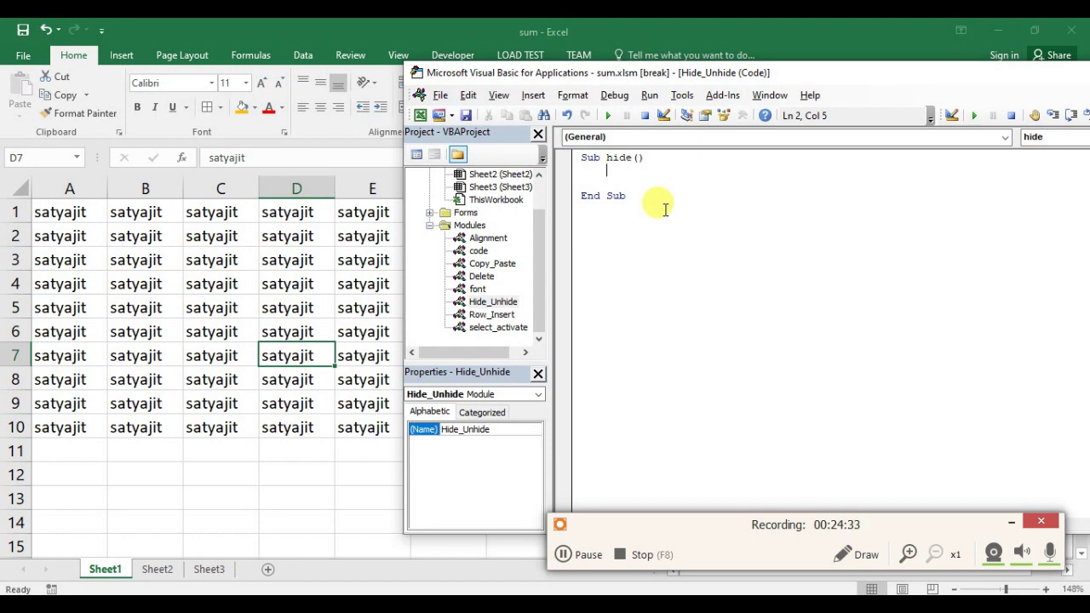
Step: Write Range("a:a").Column.Hidden = True as the hide procedure's statement
text(r)
text(ange)
text(()
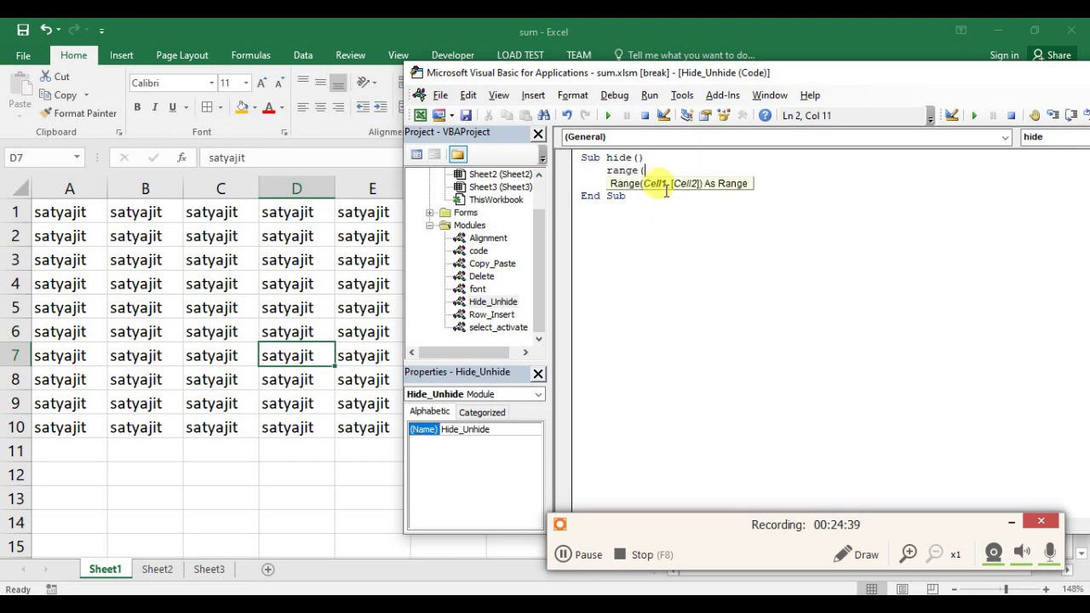
text("a)
text(:a)
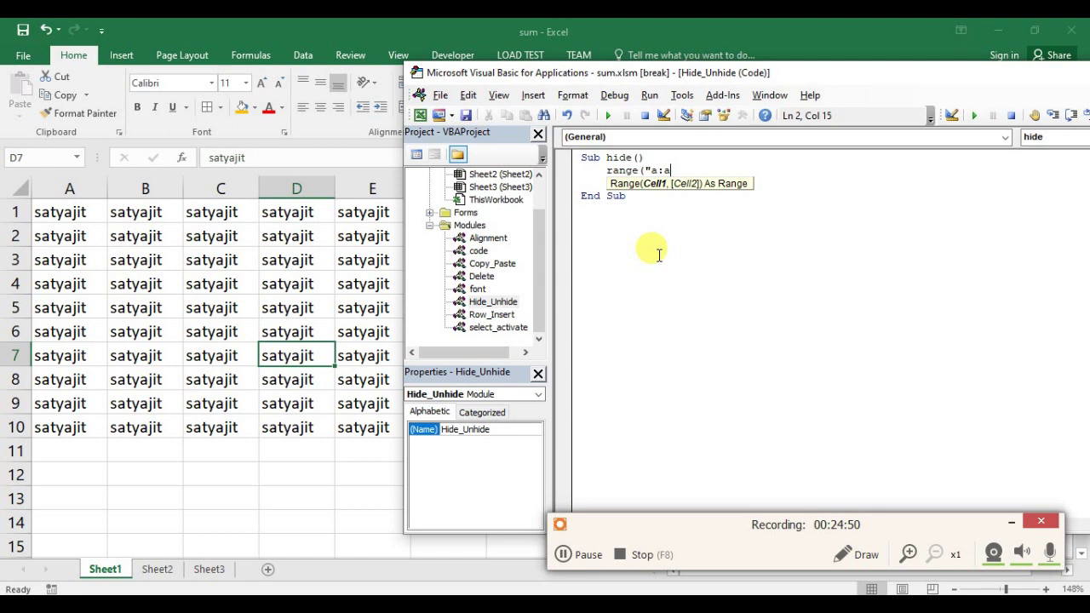
text("))
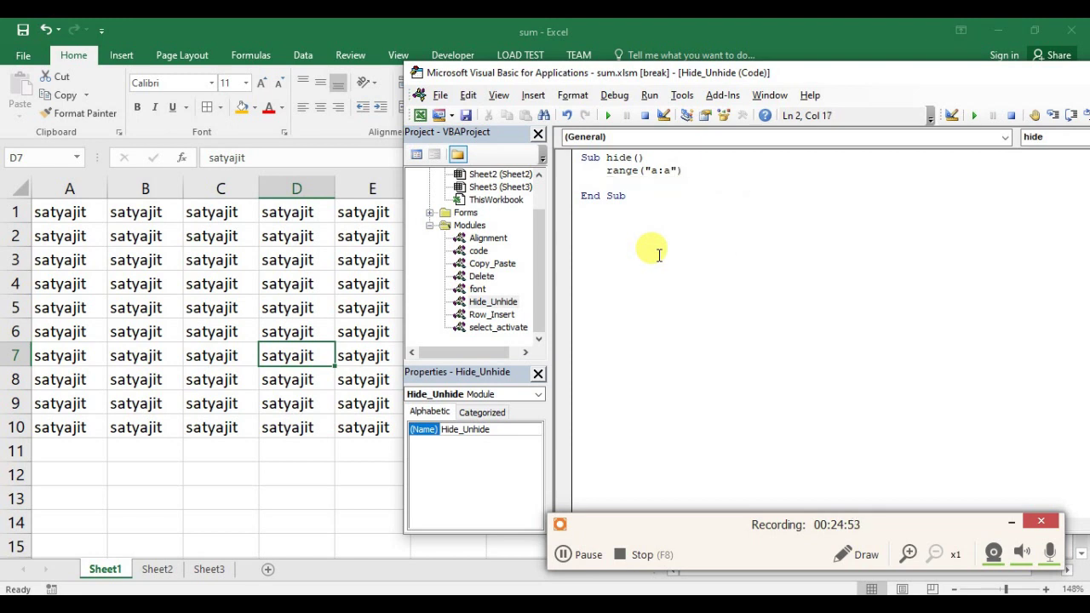
text(.)
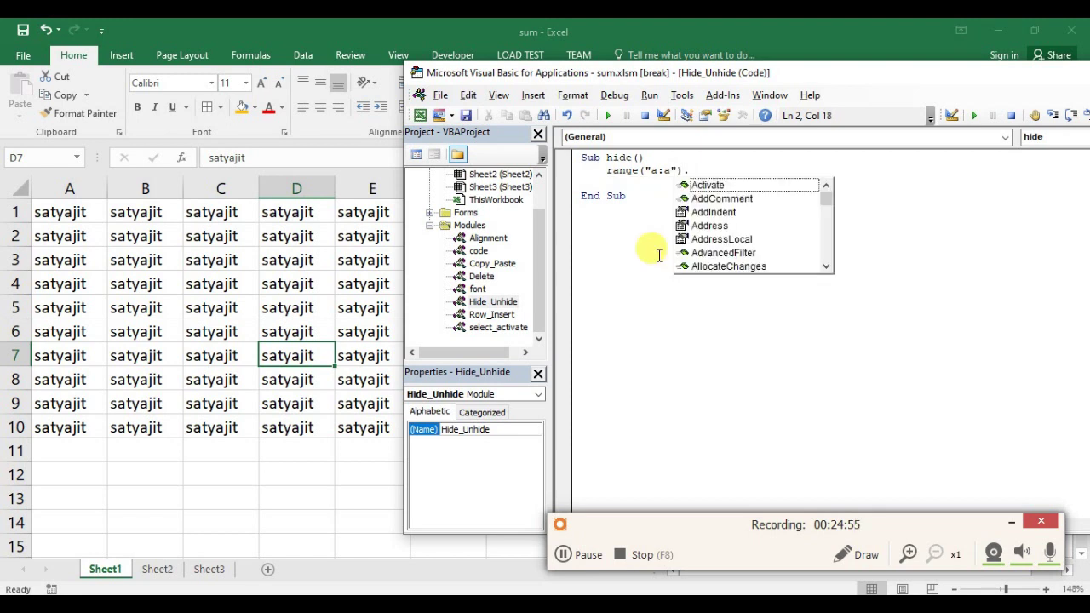
text(col)
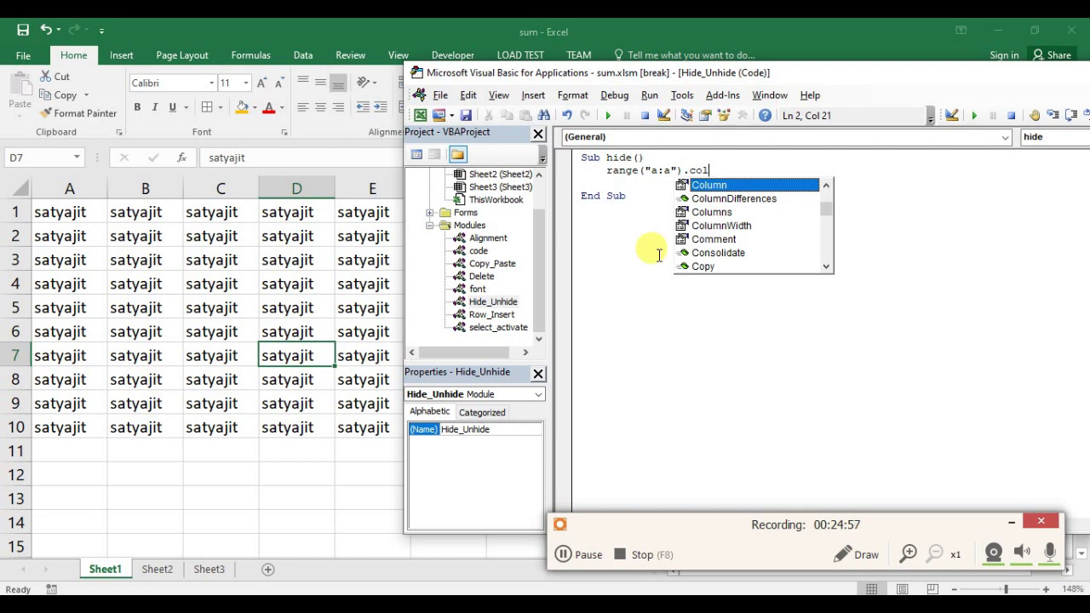
key(Tab)
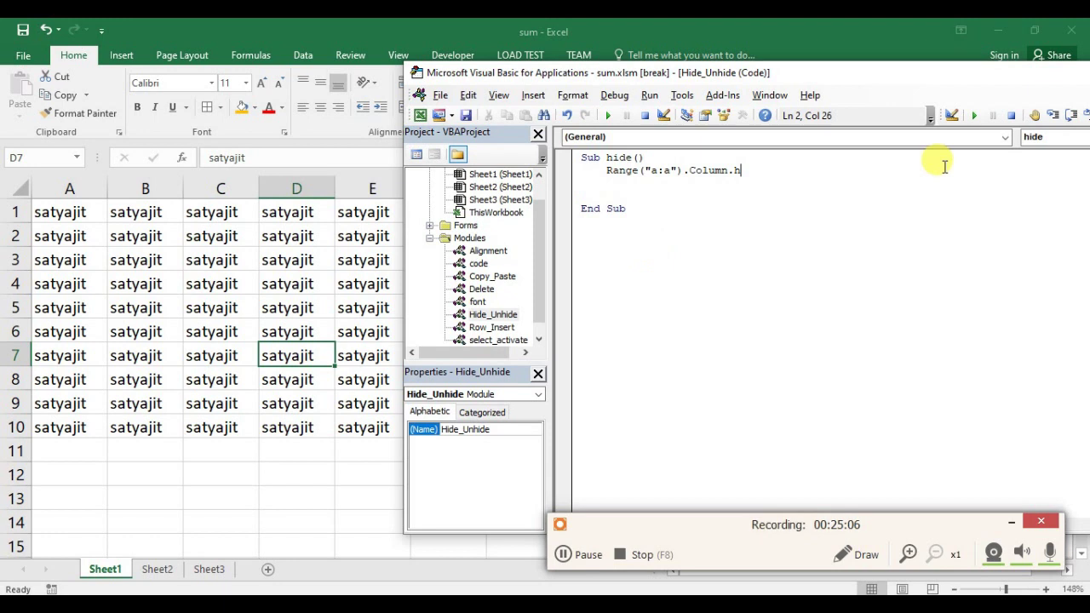
text(id)
key(BackSpace)
key(BackSpace)
key(BackSpace)
text(d)
text(=)
text(ue)
key(Return)
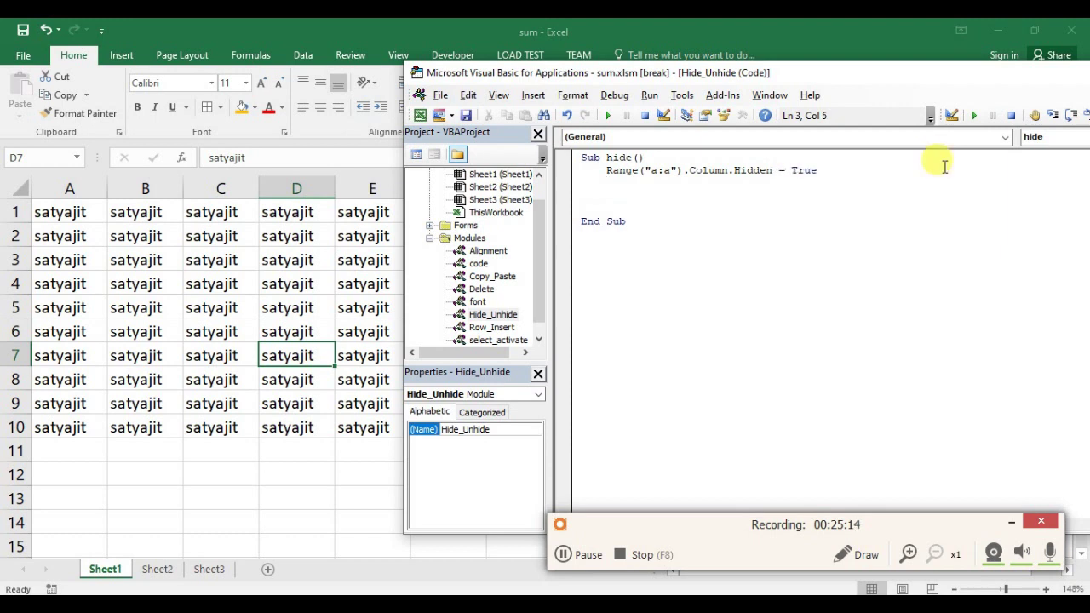
Step: Duplicate the column A Hidden = True line below it and change True to False
drag(819, 171, 594, 177)
key(ctrl+c)
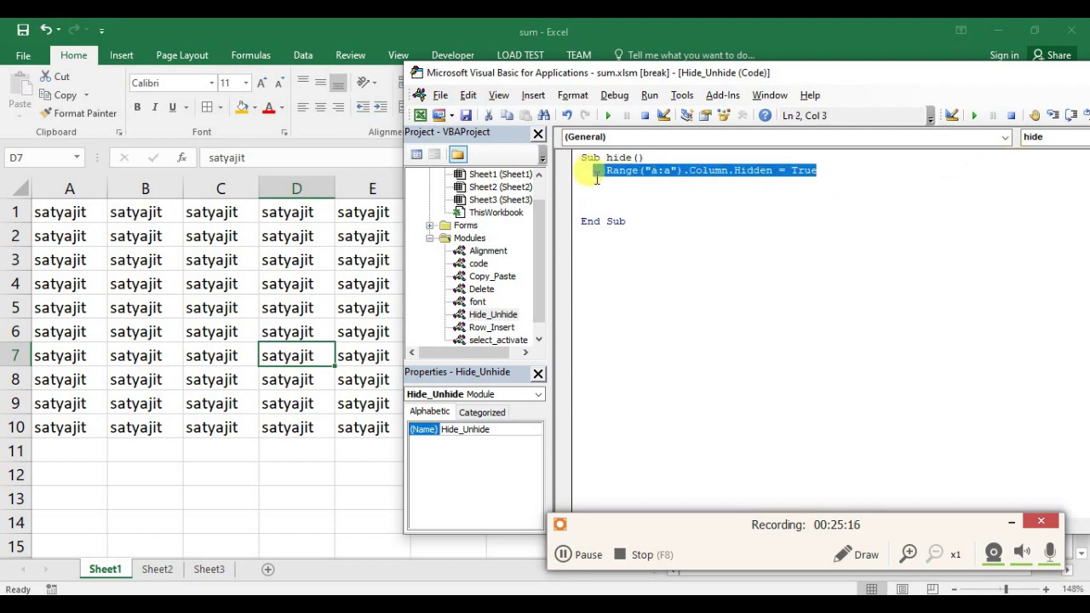
click(631, 191)
key(ctrl+v)
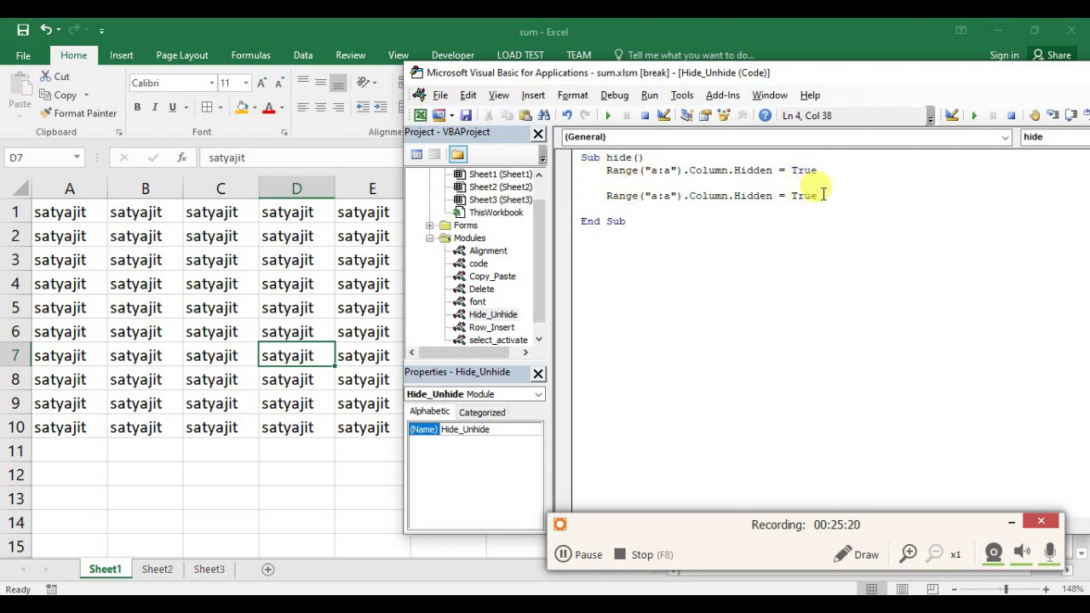
drag(823, 196, 792, 196)
key(Delete)
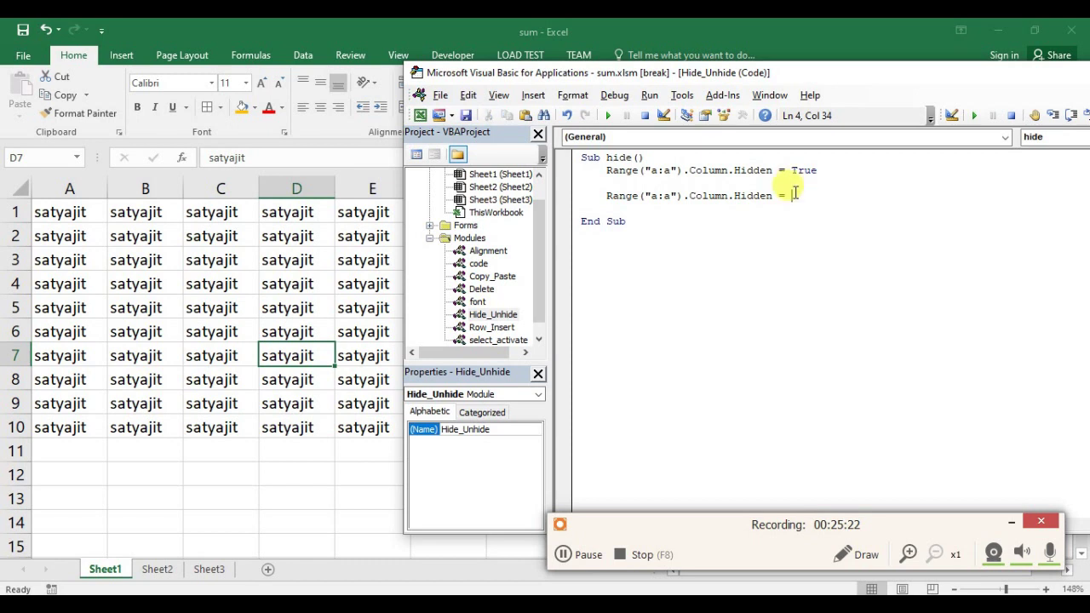
text(false)
key(Return)
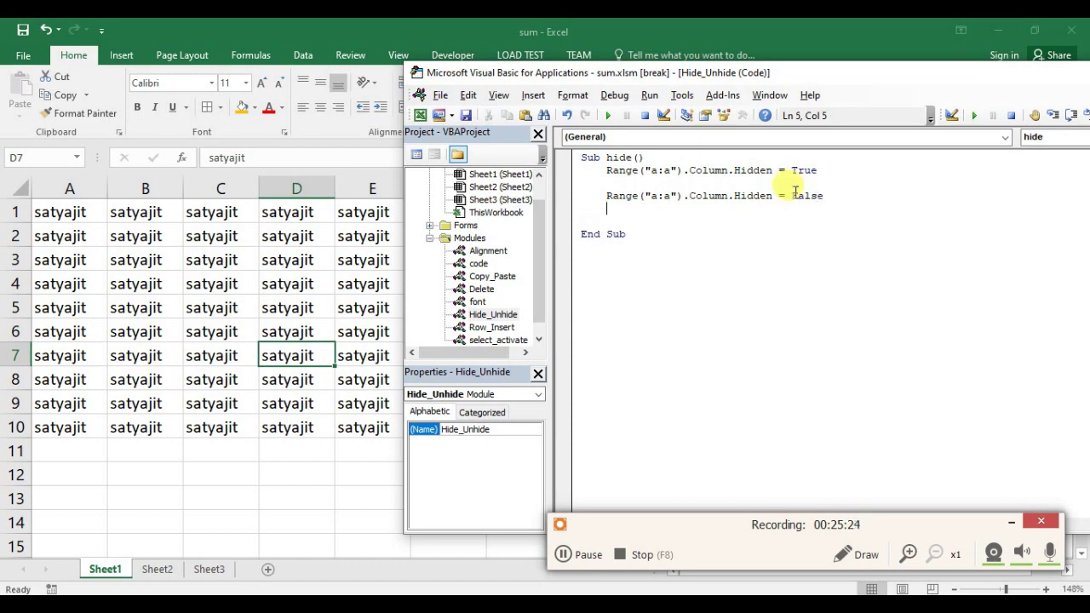
key(Return)
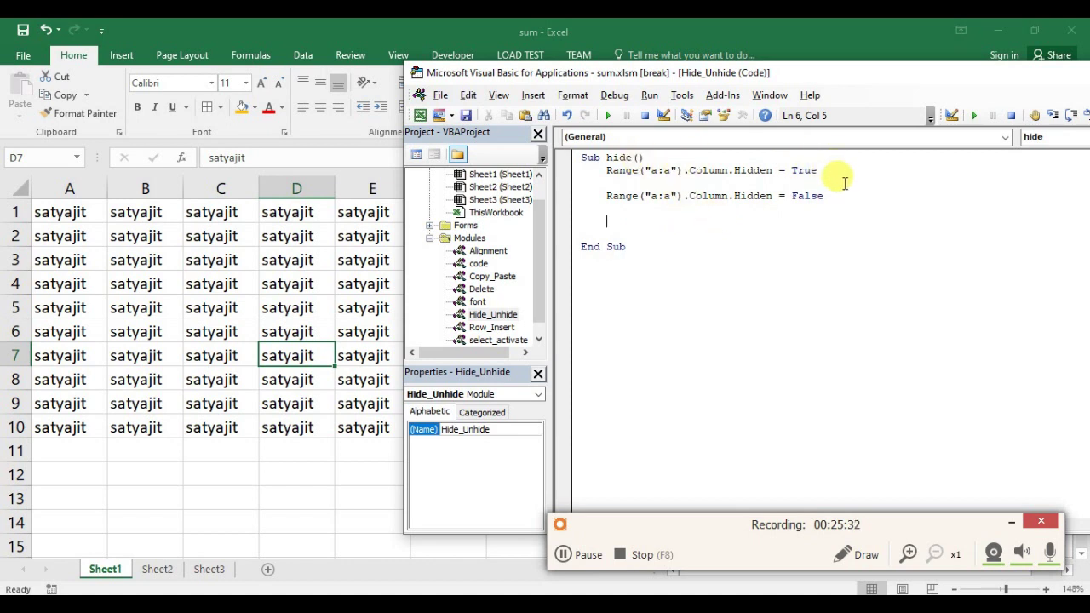
click(597, 170)
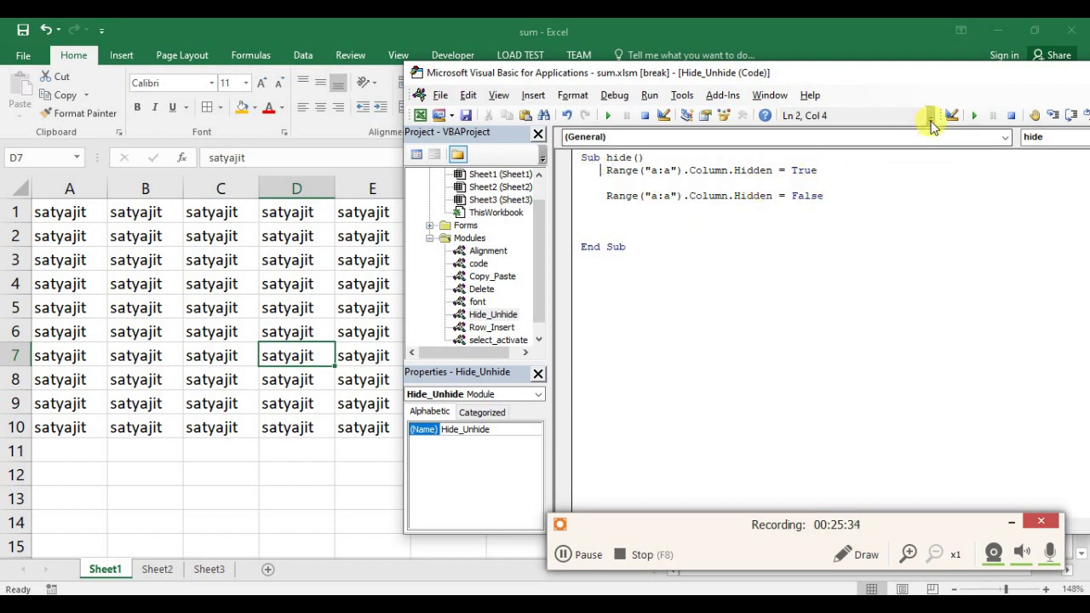
Step: Advance the paused run, then open the Hide_Unhide module's code from the project
click(1054, 119)
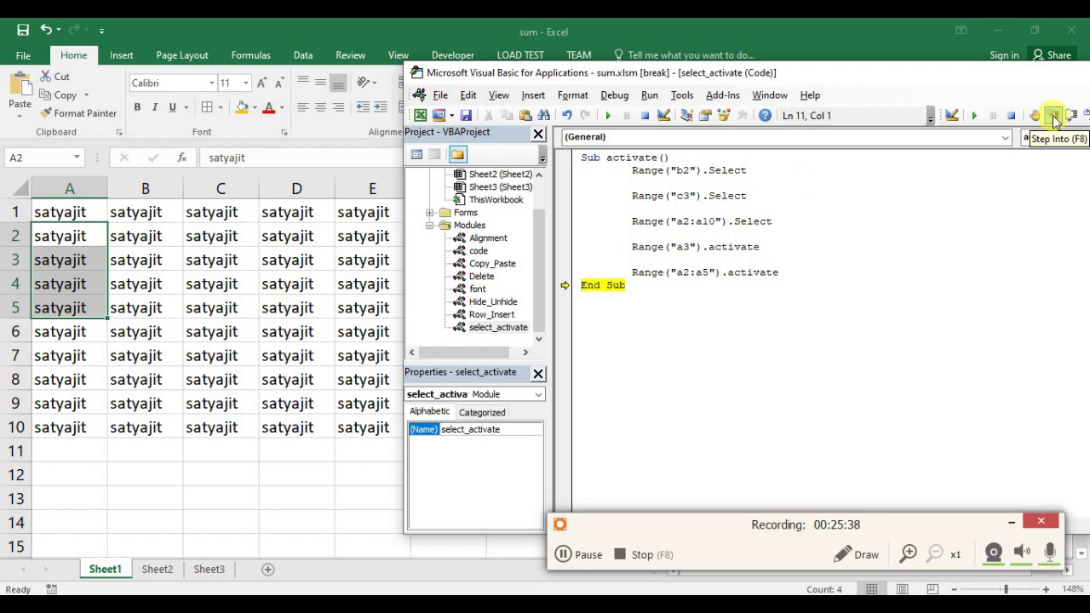
click(497, 316)
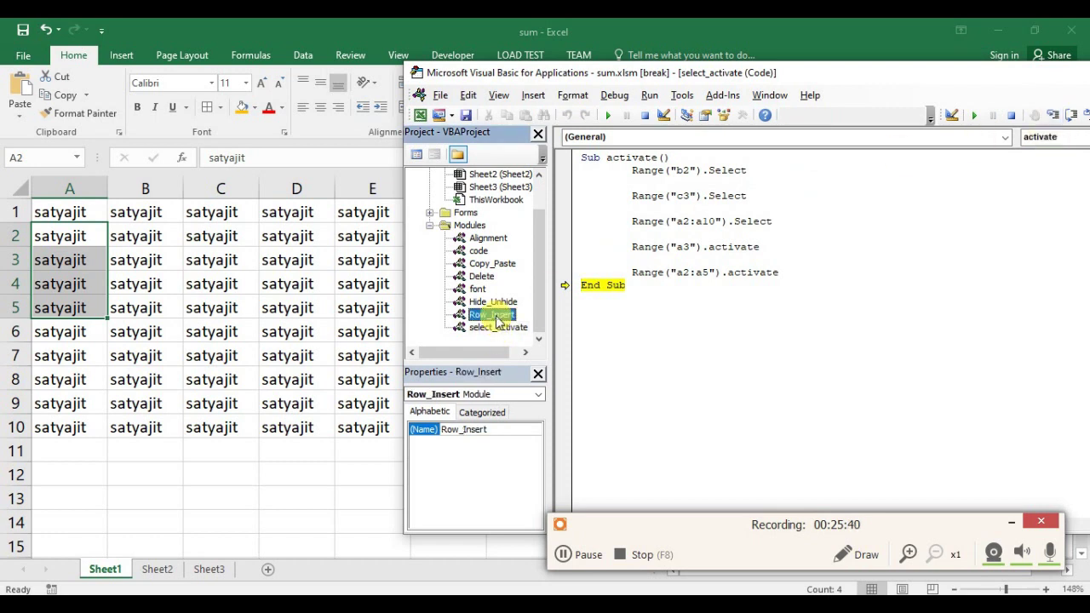
double_click(494, 315)
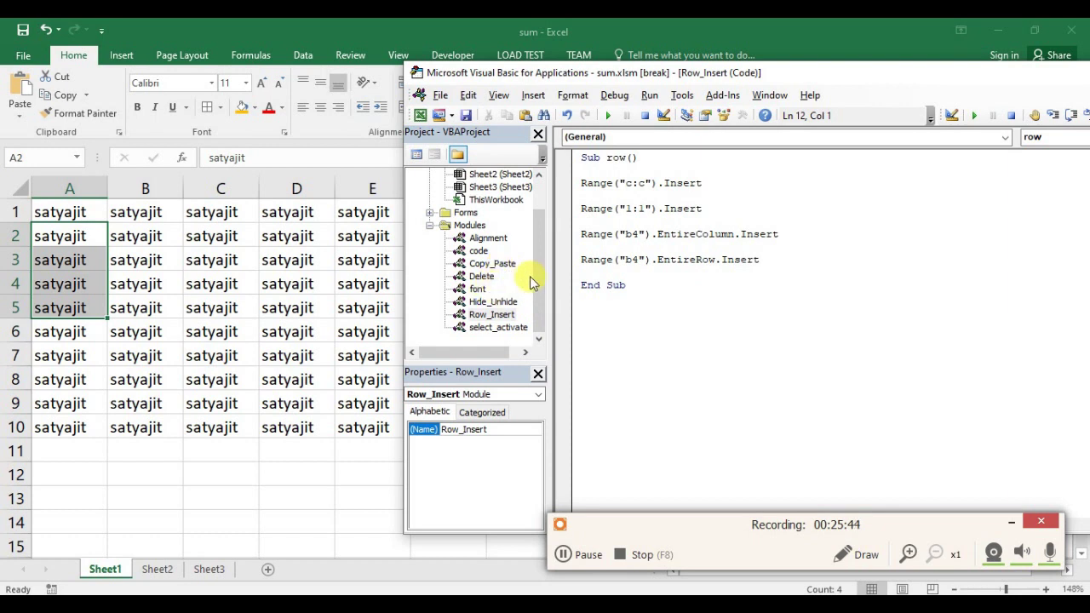
double_click(494, 303)
click(694, 233)
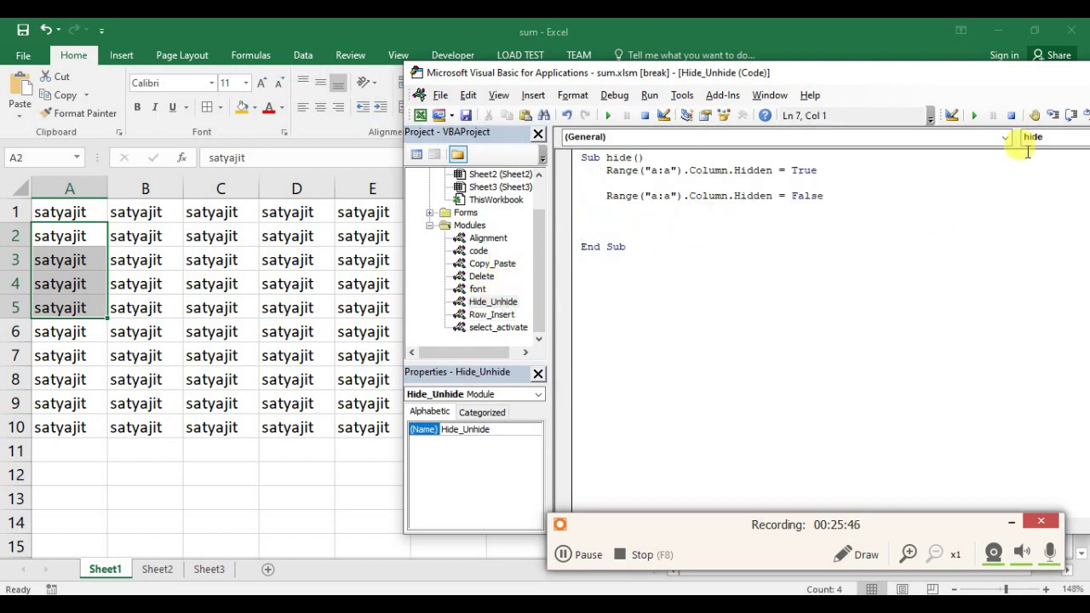
Step: Try stepping into the hide macro and dismiss the compile errors it raises
click(1053, 117)
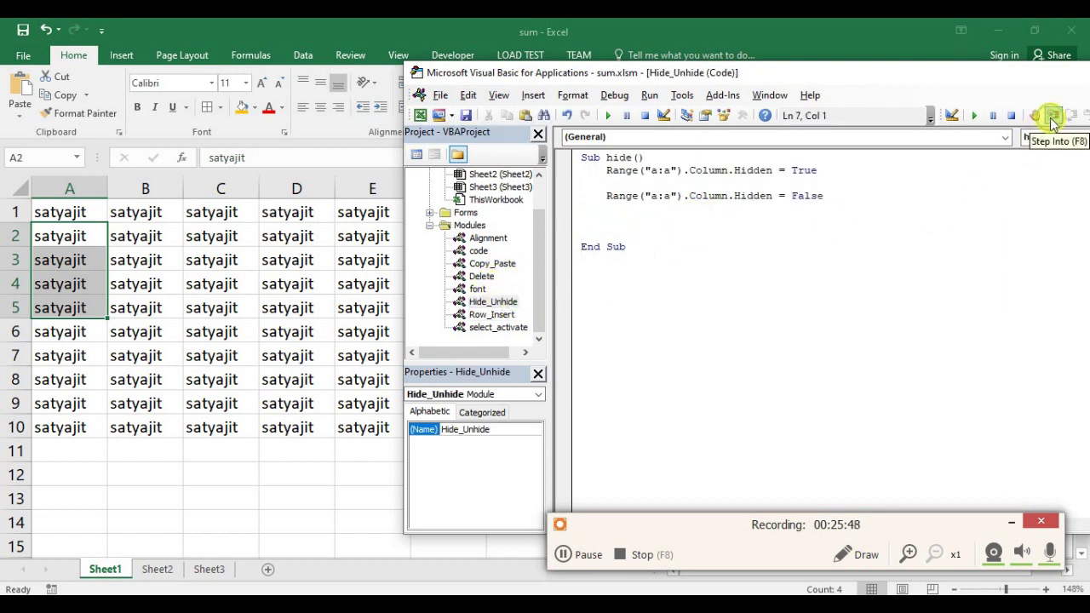
click(1054, 119)
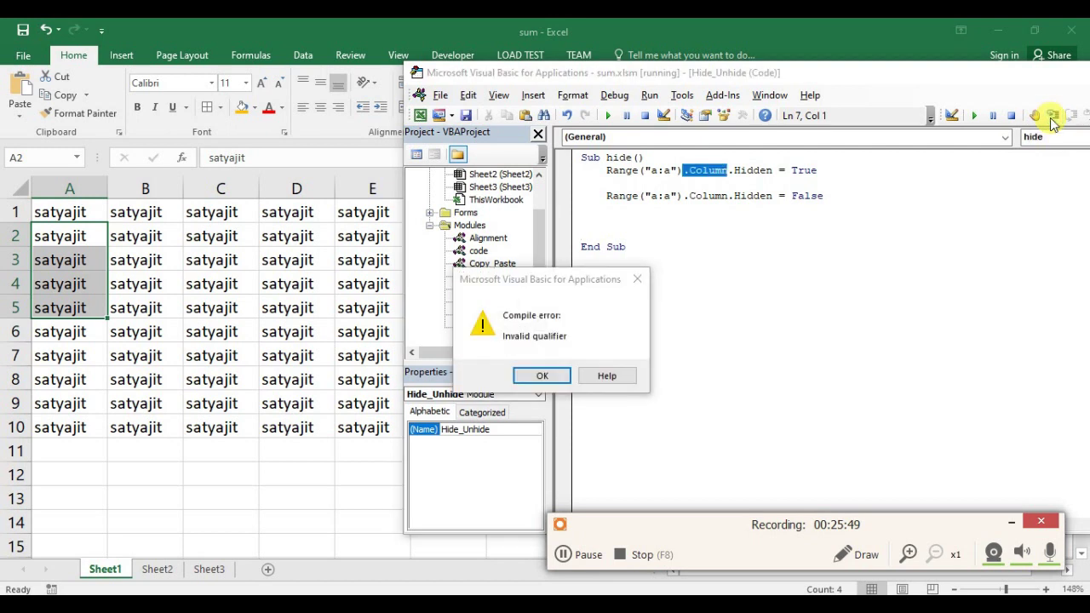
click(542, 376)
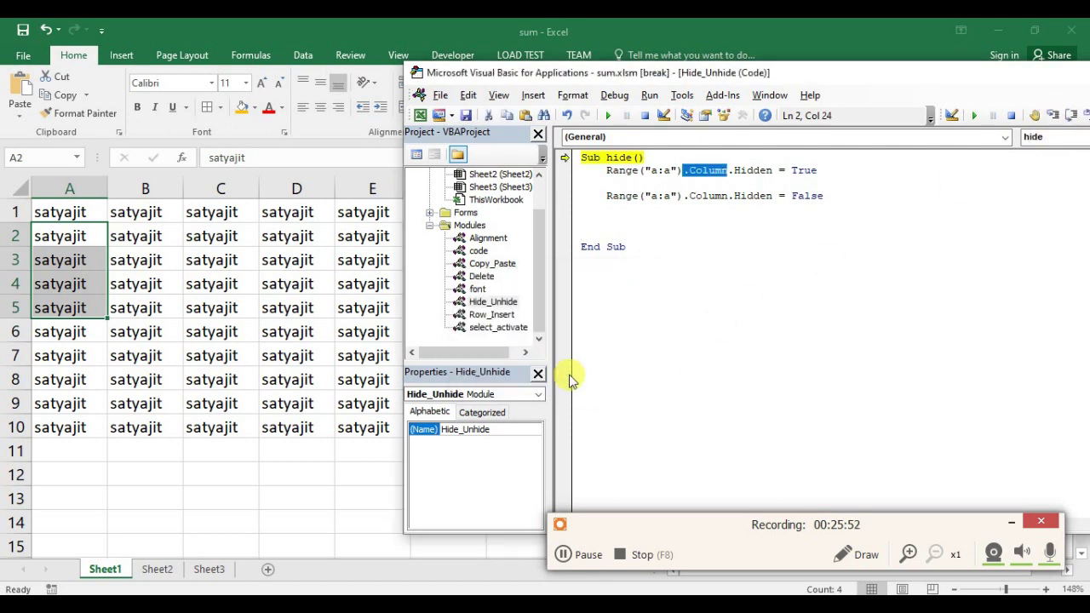
key(F8)
click(545, 375)
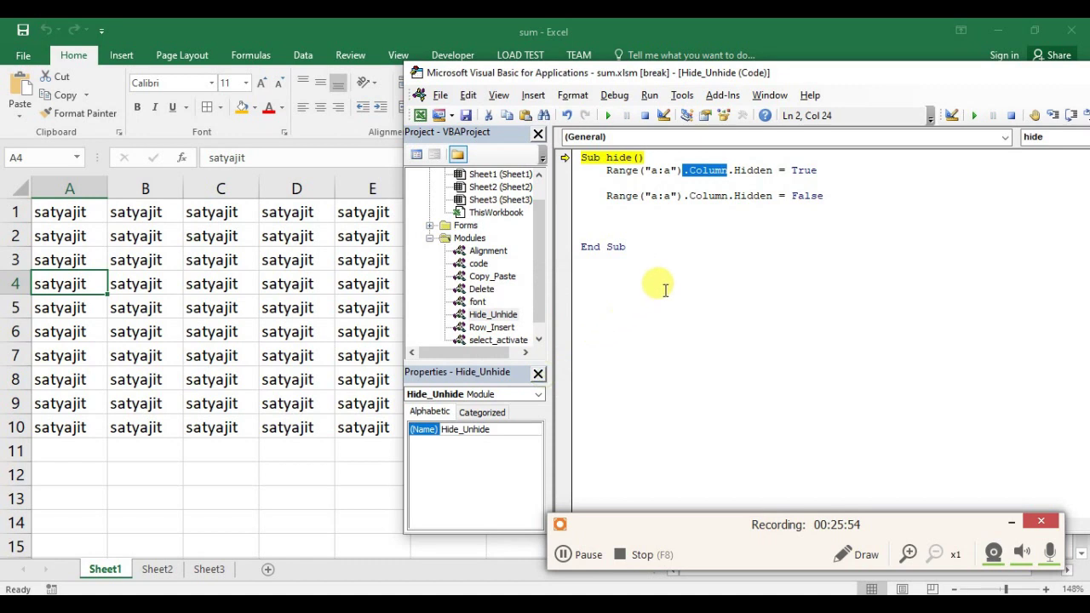
Step: Change .Column to .Columns on both Range lines, reset the run, and return to Excel
click(729, 171)
text(s)
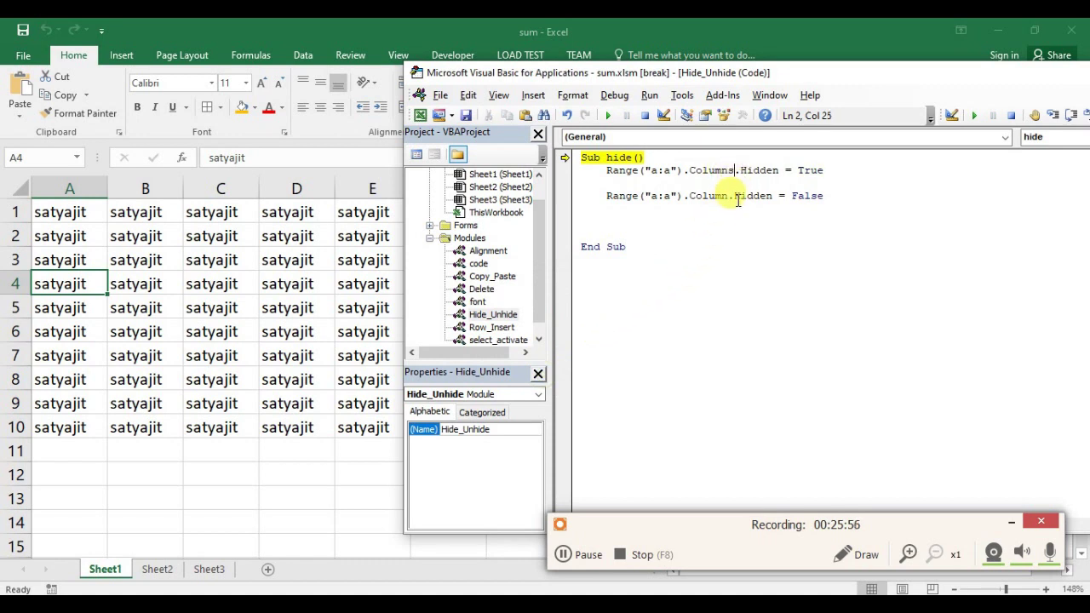
text(s)
click(696, 223)
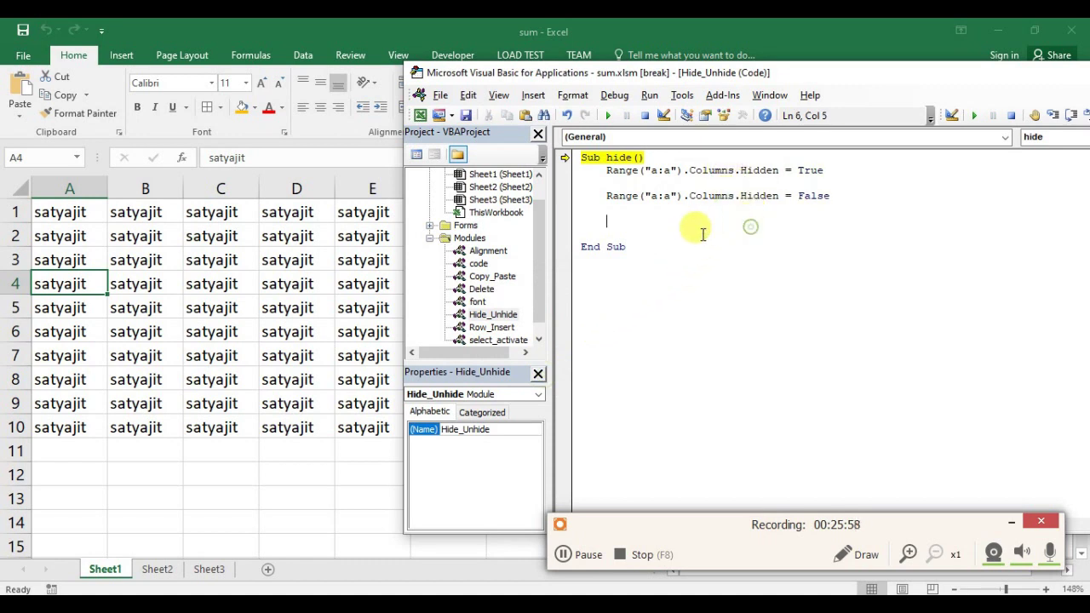
click(647, 120)
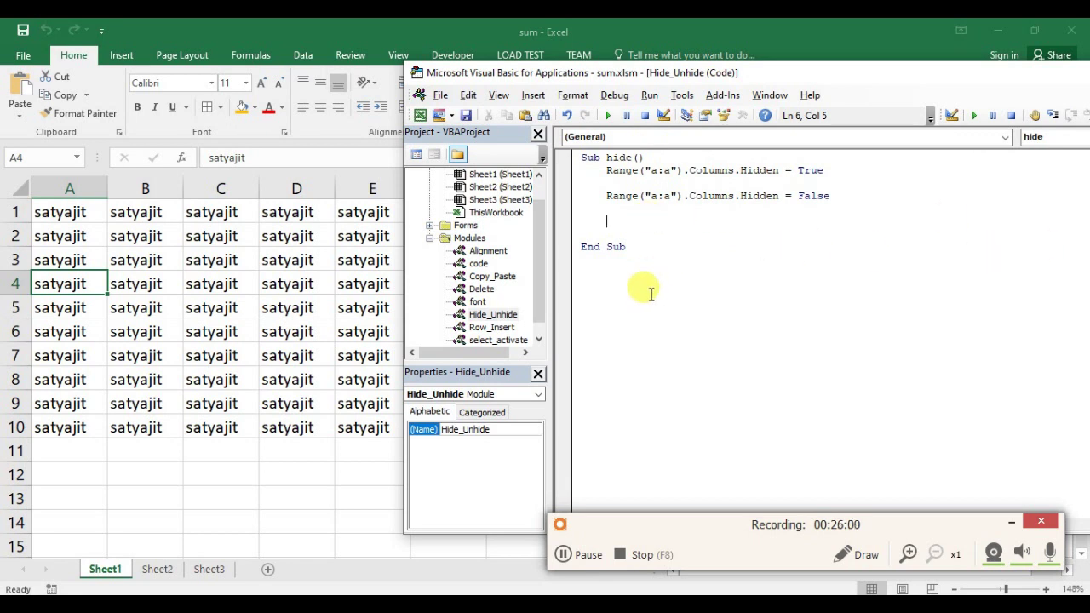
click(190, 228)
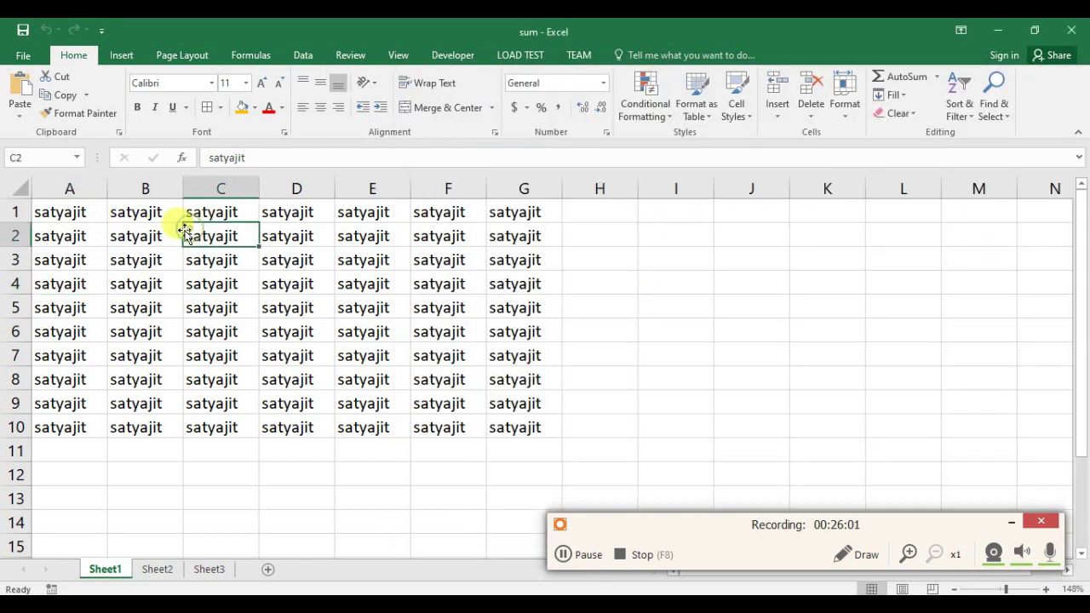
Step: Fill A1:A10 orange and B1:B10 dark blue
click(72, 217)
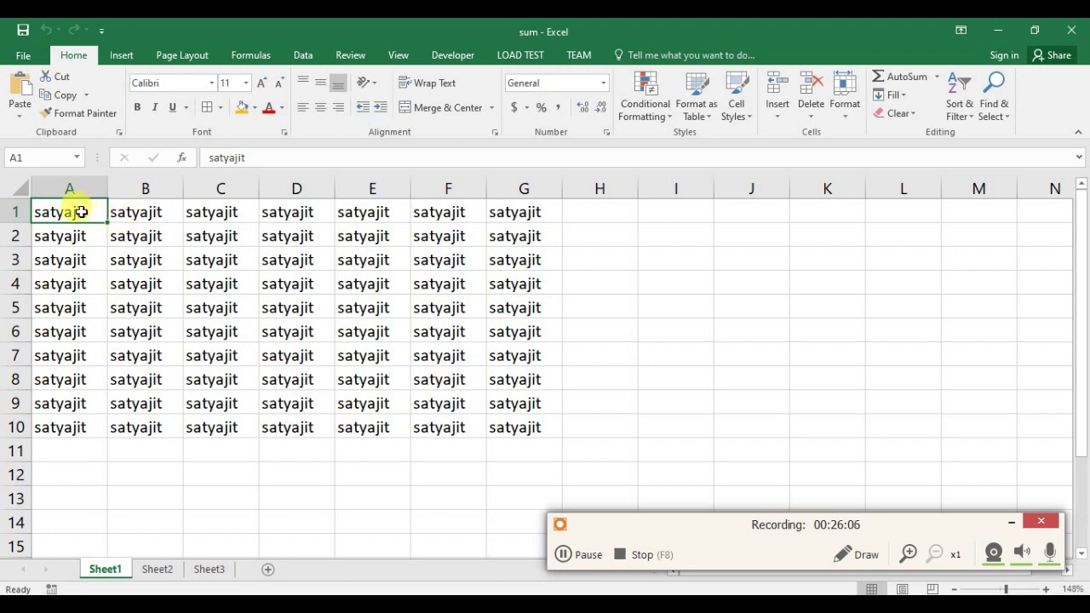
drag(78, 213, 74, 420)
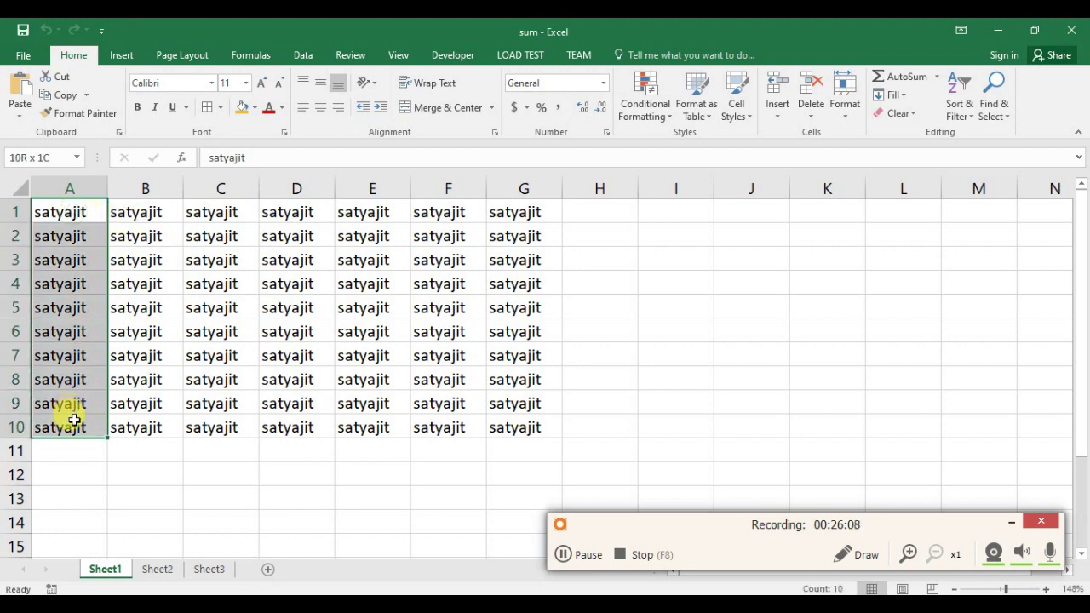
click(254, 108)
click(310, 147)
click(221, 284)
drag(128, 212, 136, 426)
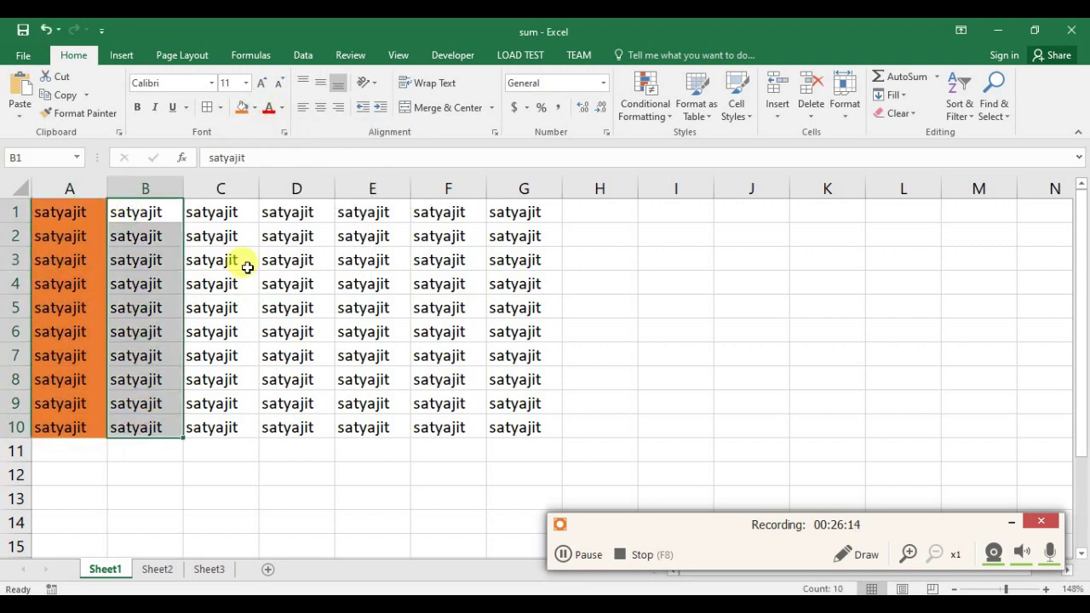
click(254, 107)
click(350, 198)
click(366, 259)
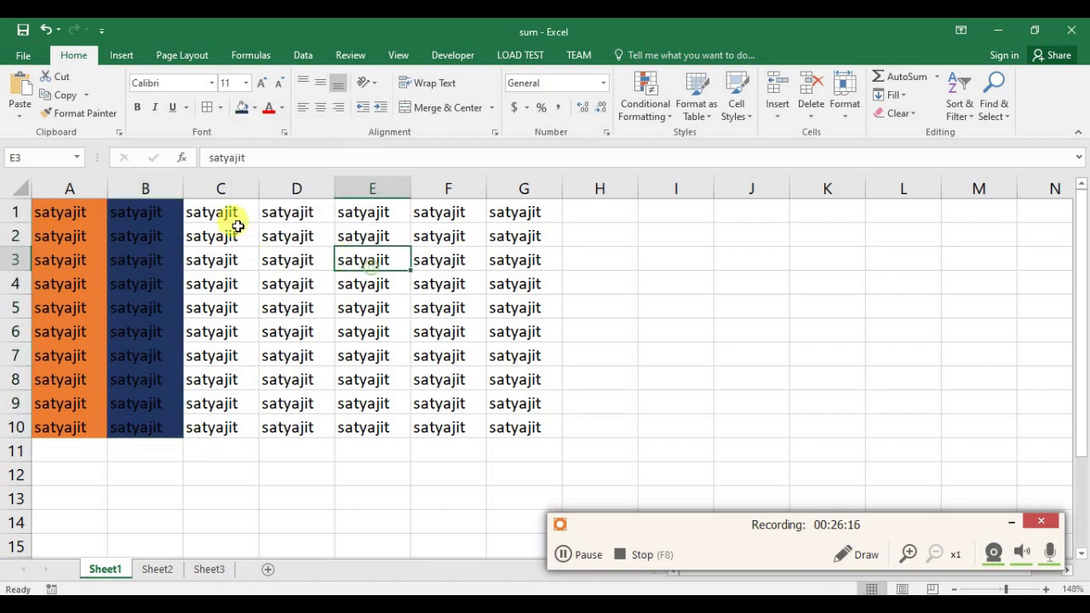
Step: Fill C1:C10 dark brown, D1:D10 gold and E1:E10 grey
drag(238, 217, 251, 426)
click(254, 108)
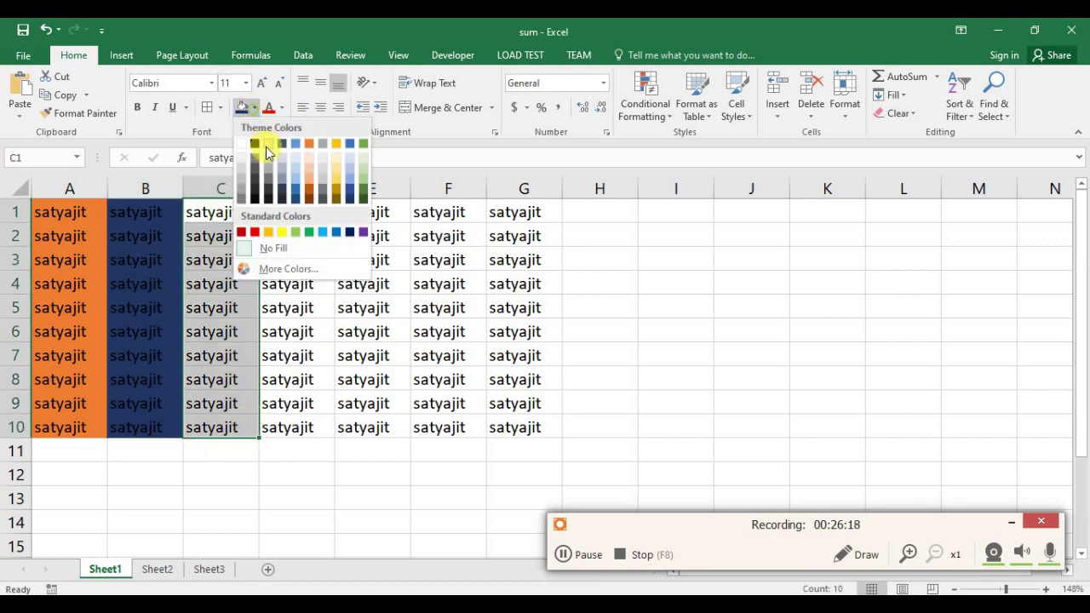
click(308, 195)
mouse_move(289, 212)
mouse_down()
mouse_move(325, 321)
mouse_move(326, 422)
mouse_up()
click(254, 107)
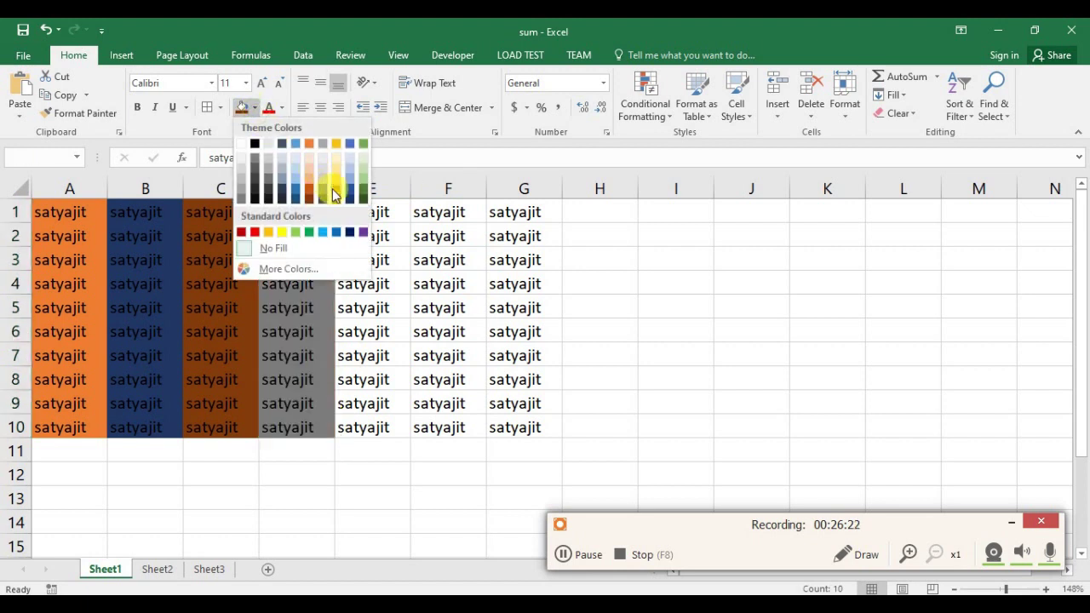
click(335, 189)
drag(359, 210, 387, 426)
click(254, 107)
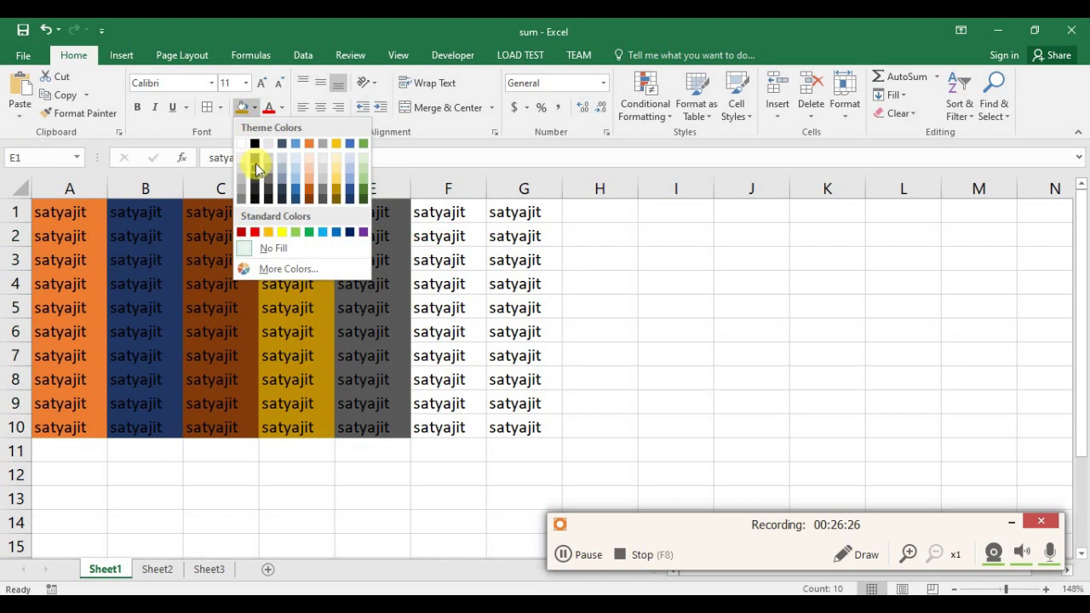
click(257, 170)
Step: Clear the contents of columns F and G
drag(426, 189, 514, 189)
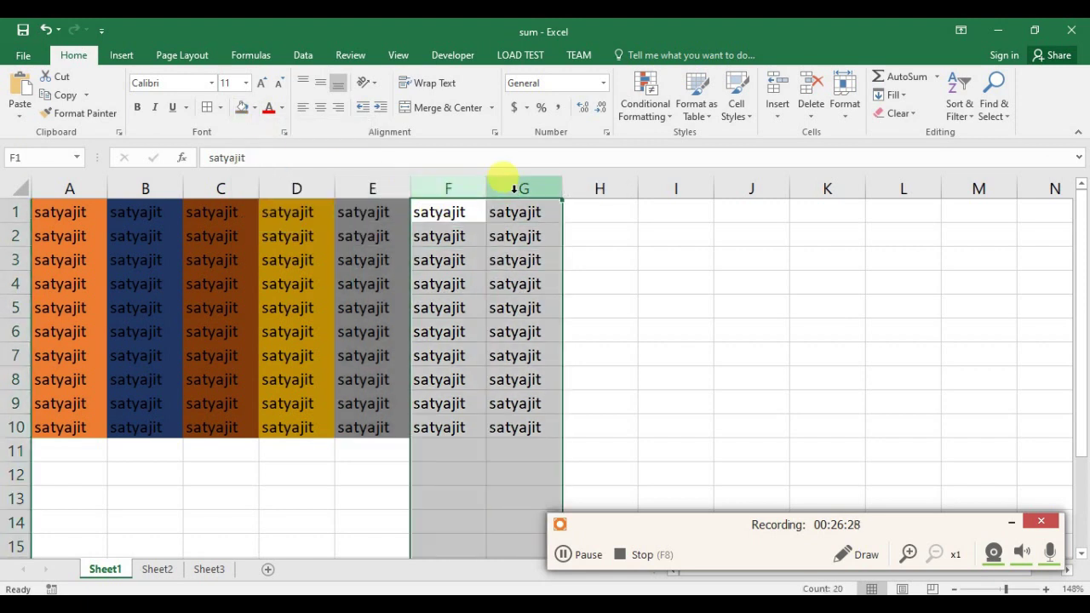
key(Delete)
click(575, 236)
Step: In the VBA editor, step through the hide macro, hiding then unhiding column A
click(463, 210)
key(alt+F11)
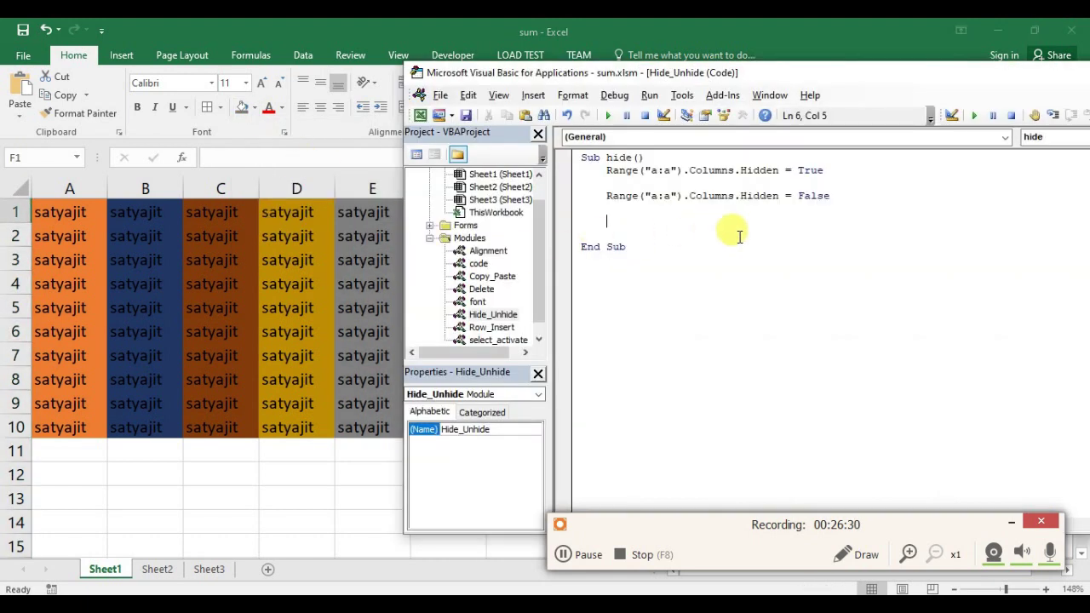
click(601, 170)
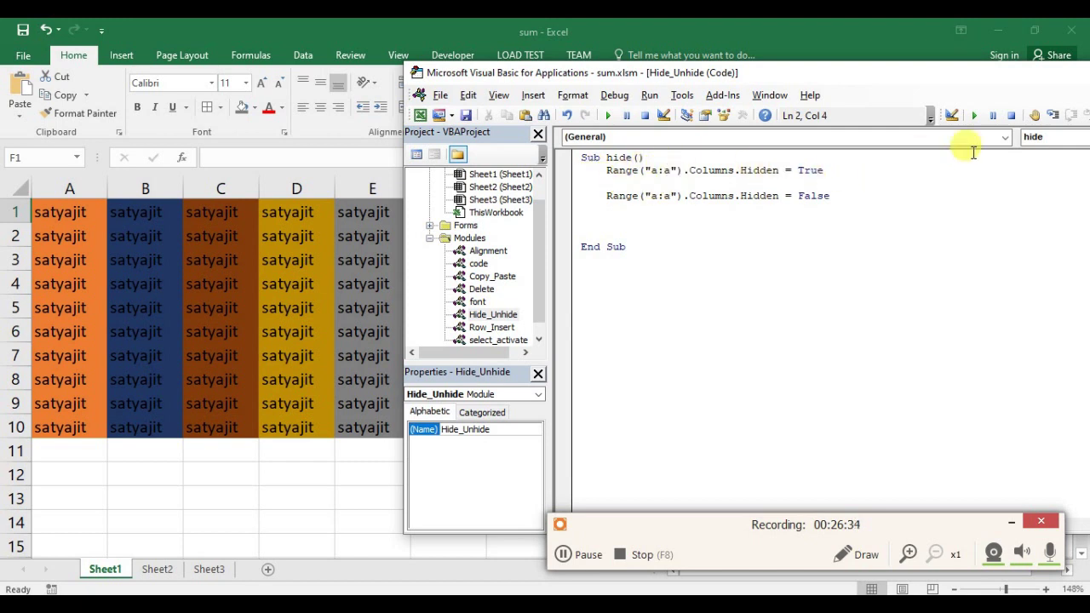
click(1055, 116)
click(1055, 116)
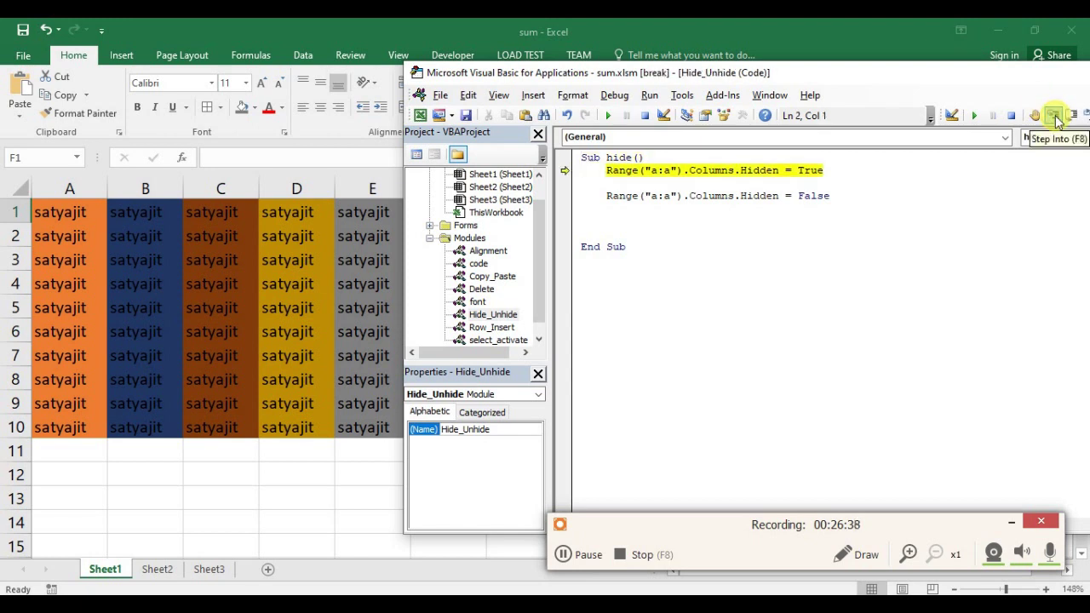
click(1054, 117)
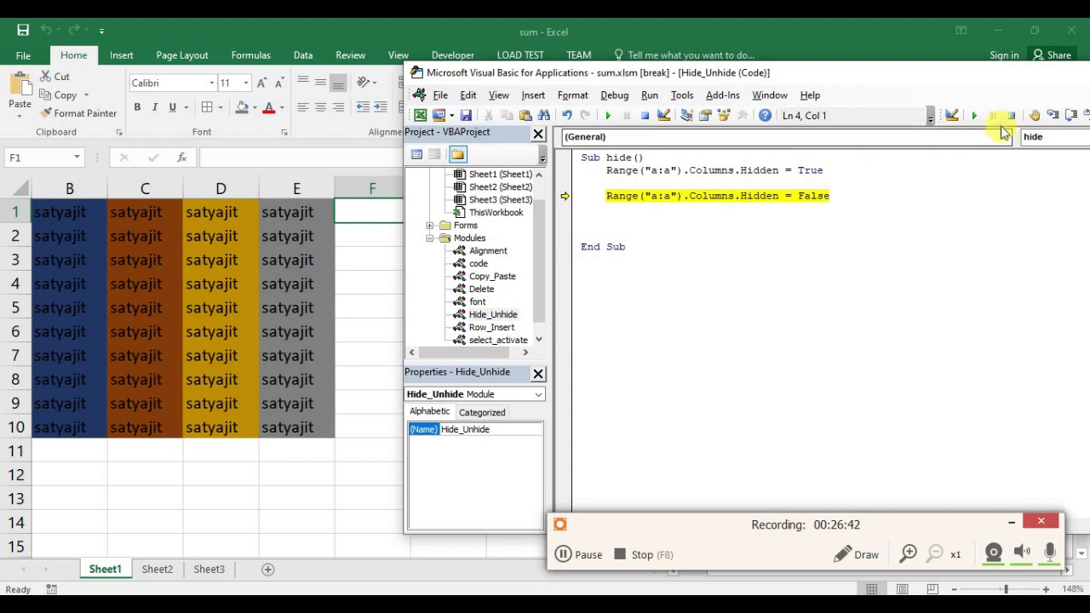
click(1054, 117)
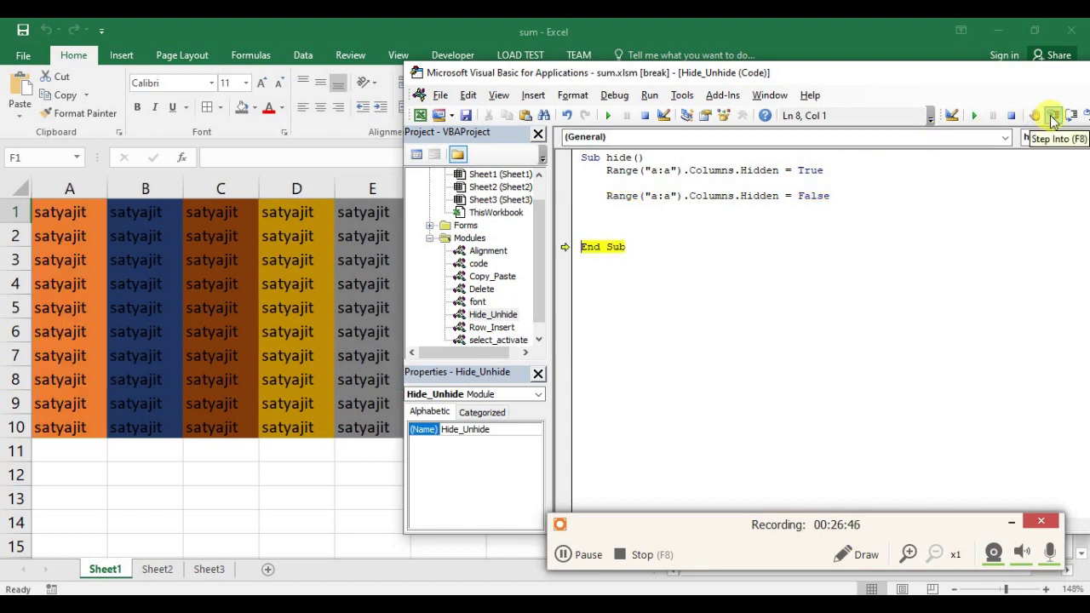
click(1054, 117)
Step: Step through the hide macro a second time to End Sub
click(1055, 117)
click(1054, 116)
click(1054, 117)
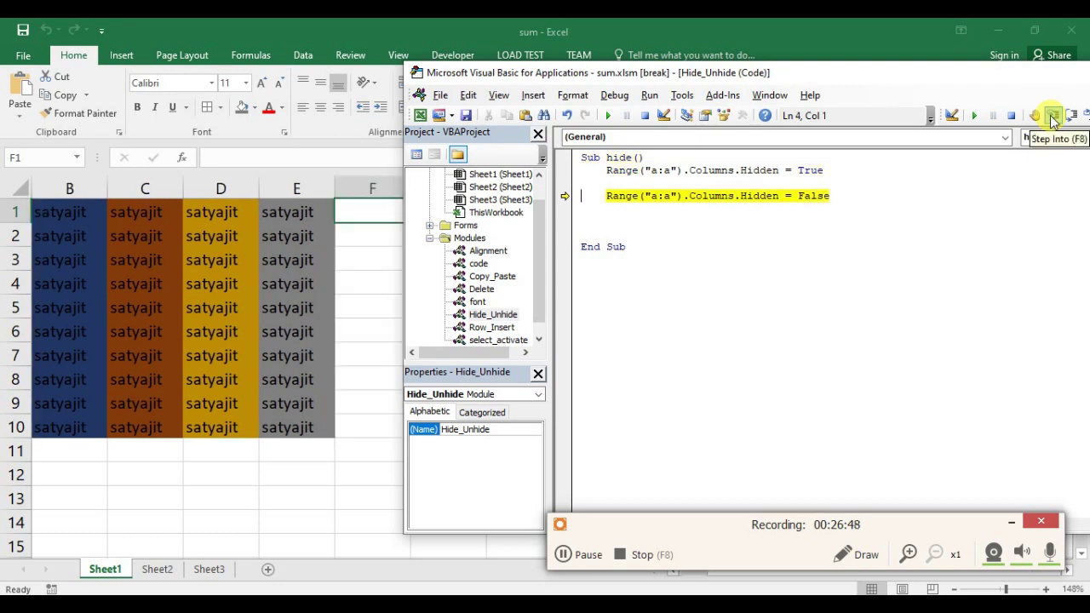
click(1055, 117)
click(1054, 117)
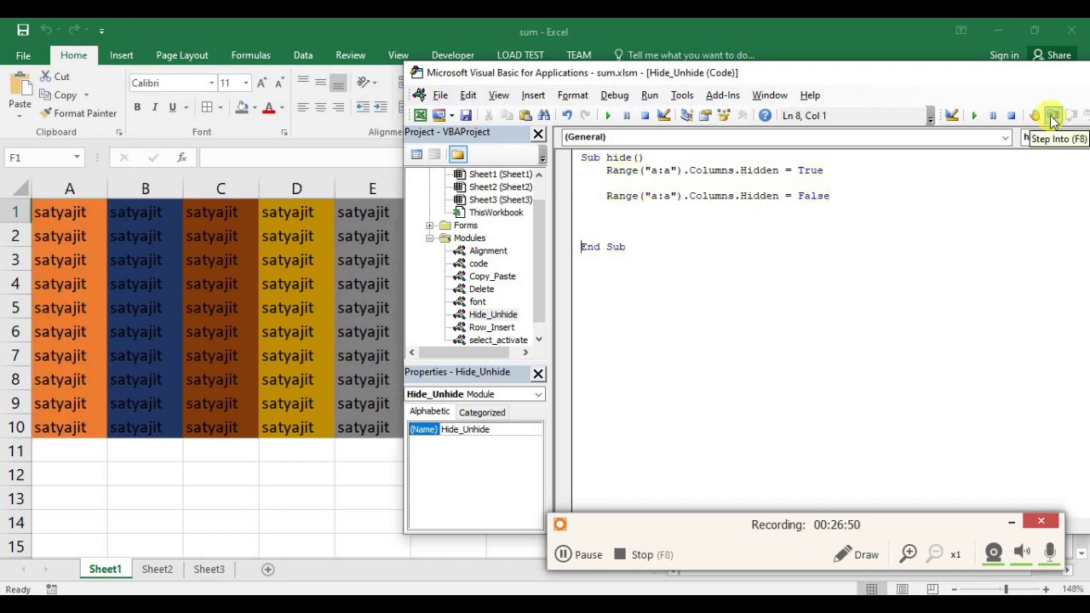
Step: Enter chatterjee in A1 and autofit column A to its width
click(67, 212)
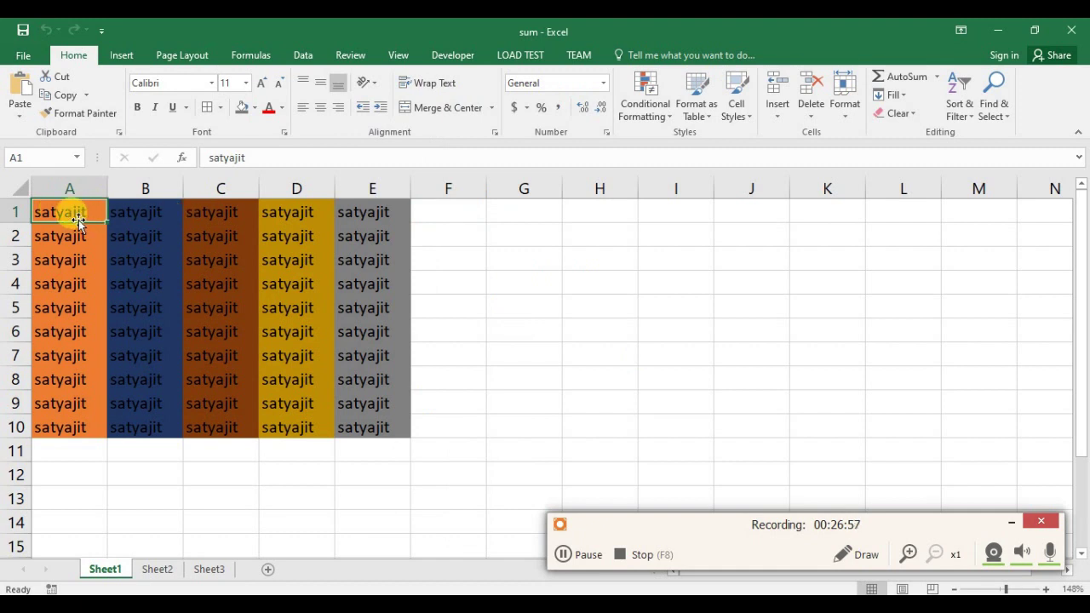
text(chatterjee)
key(Tab)
click(95, 303)
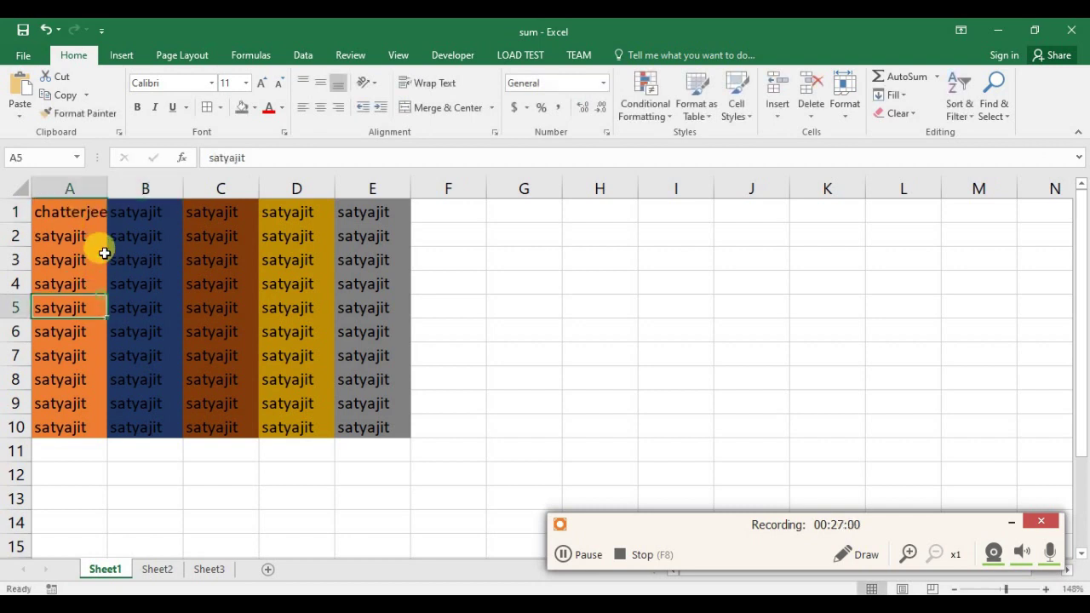
double_click(110, 190)
click(132, 213)
Step: Copy chatterjee from A1 into A2:A10
click(81, 213)
key(ctrl+c)
drag(77, 236, 80, 426)
key(ctrl+v)
click(160, 303)
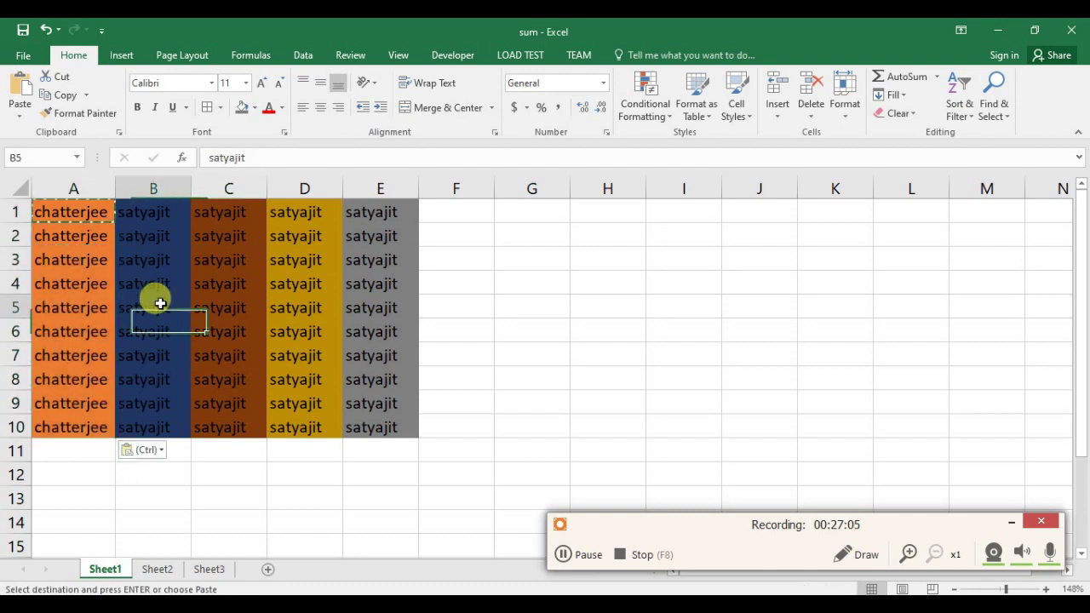
click(163, 220)
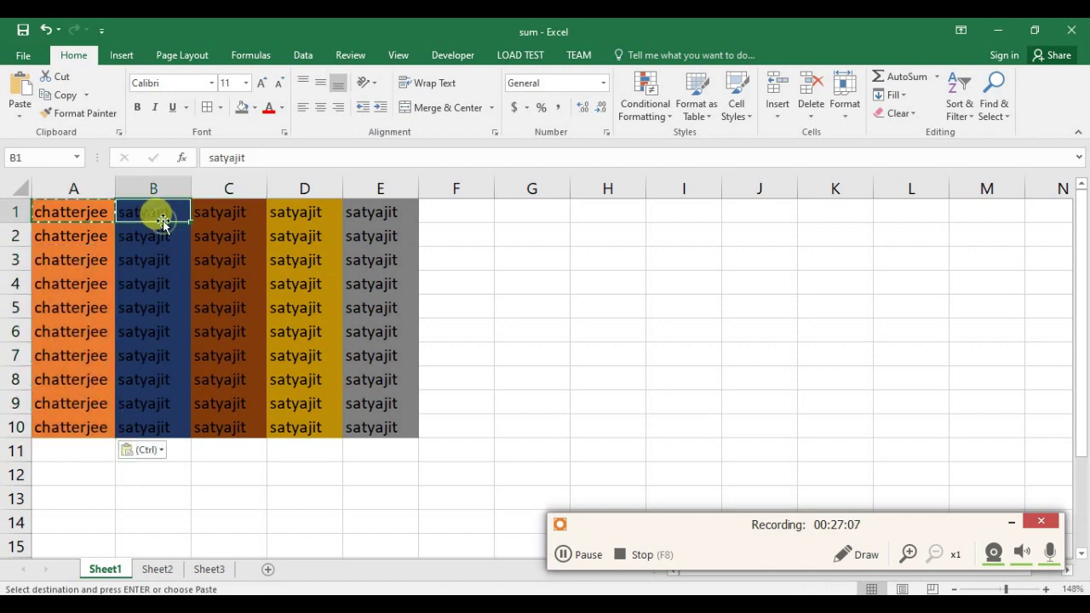
key(Escape)
click(240, 264)
key(alt+F11)
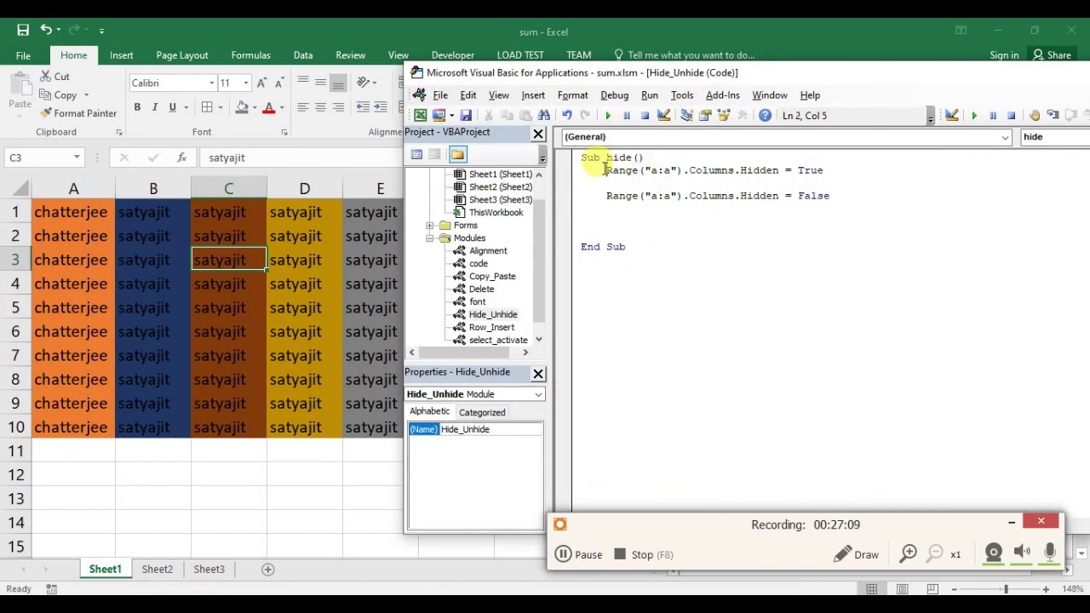
Step: Step the hide macro until column A reappears, then reset the debugging run
click(1054, 115)
click(1054, 116)
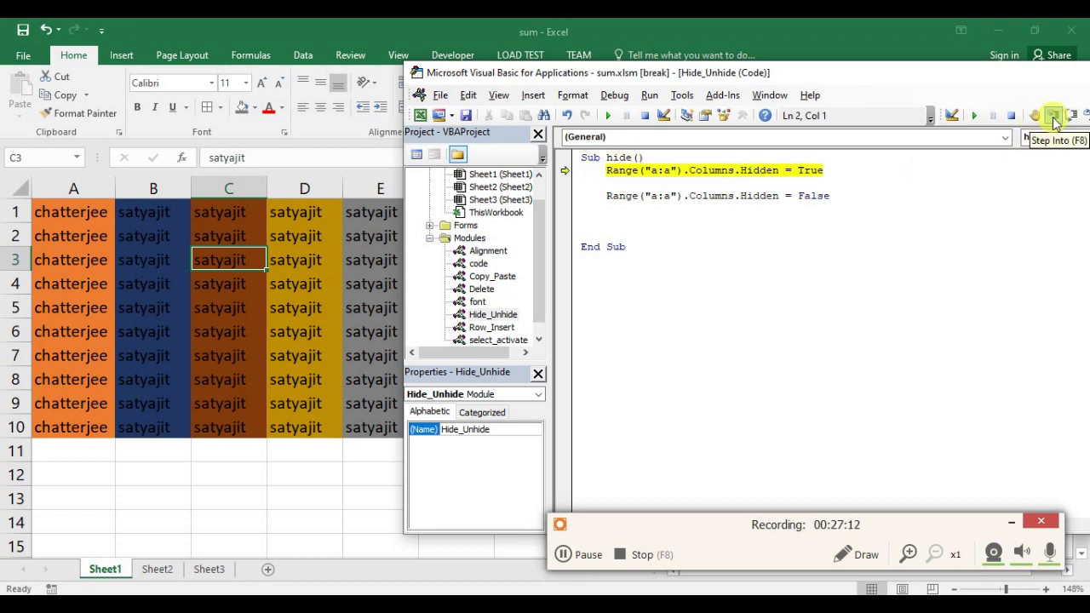
click(1054, 115)
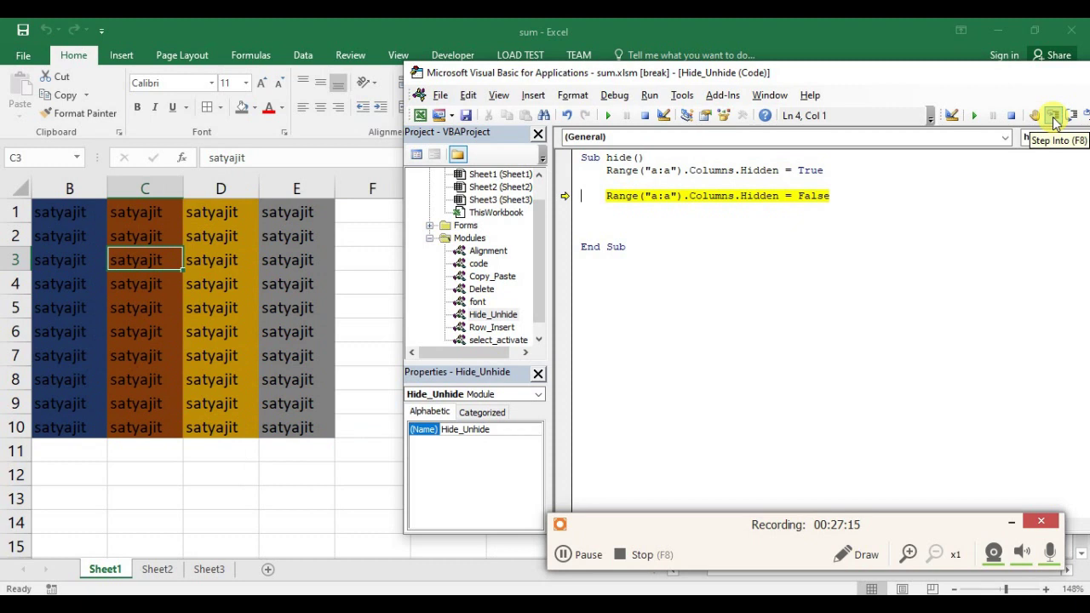
click(1053, 116)
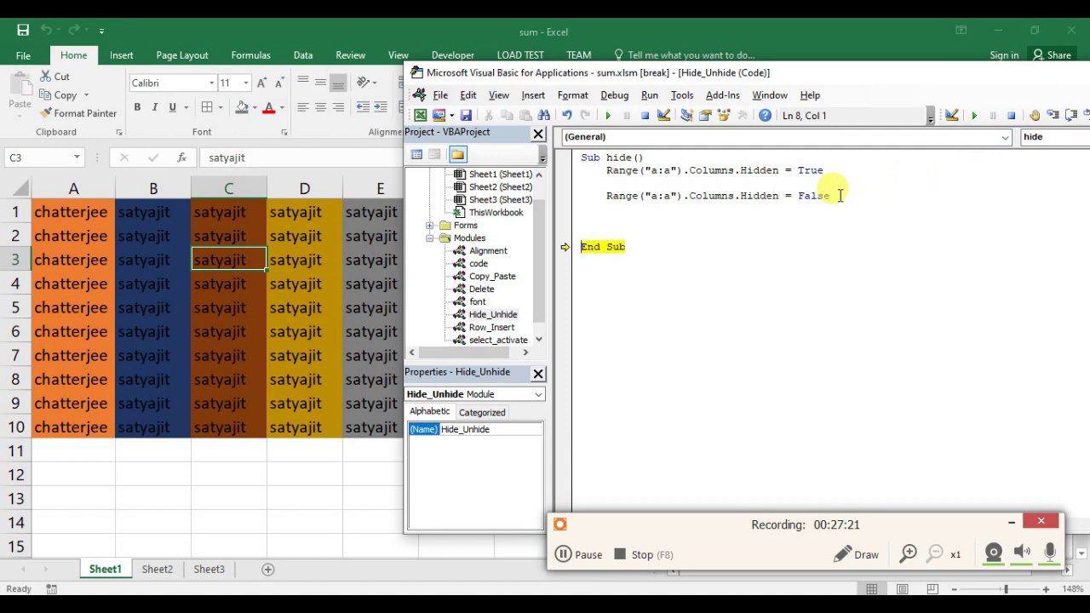
click(690, 231)
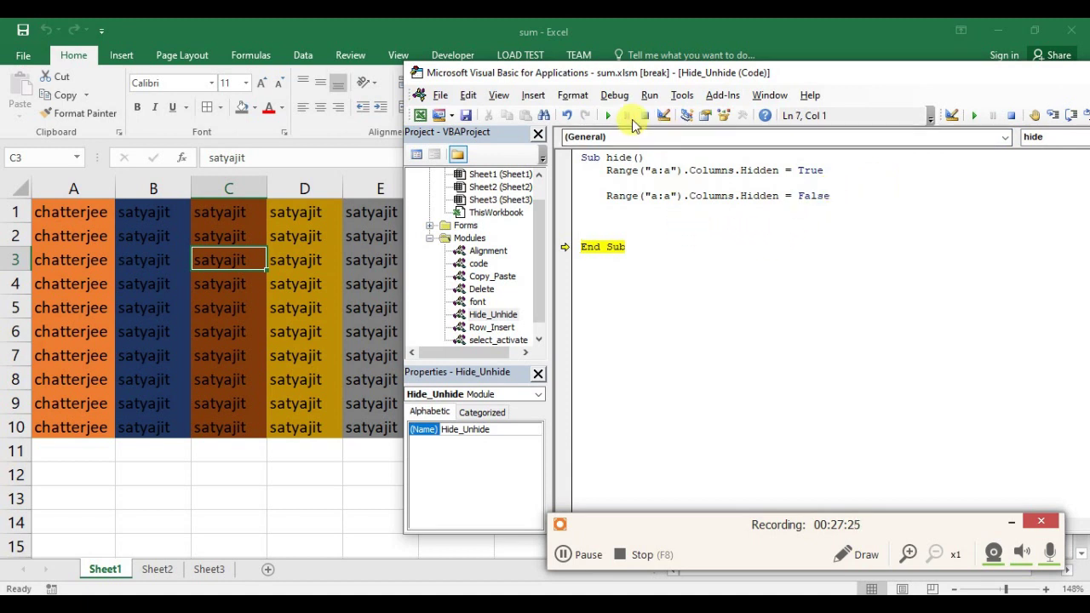
click(645, 115)
click(657, 224)
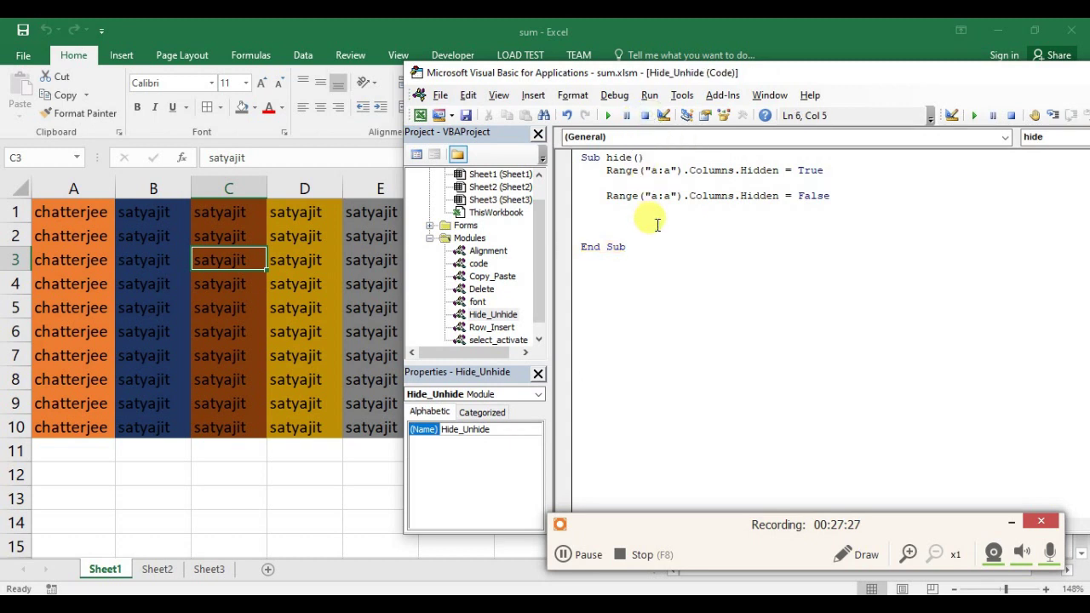
Step: Add the line Range("a:b").Columns.Hidden = True before End Sub
text(range()
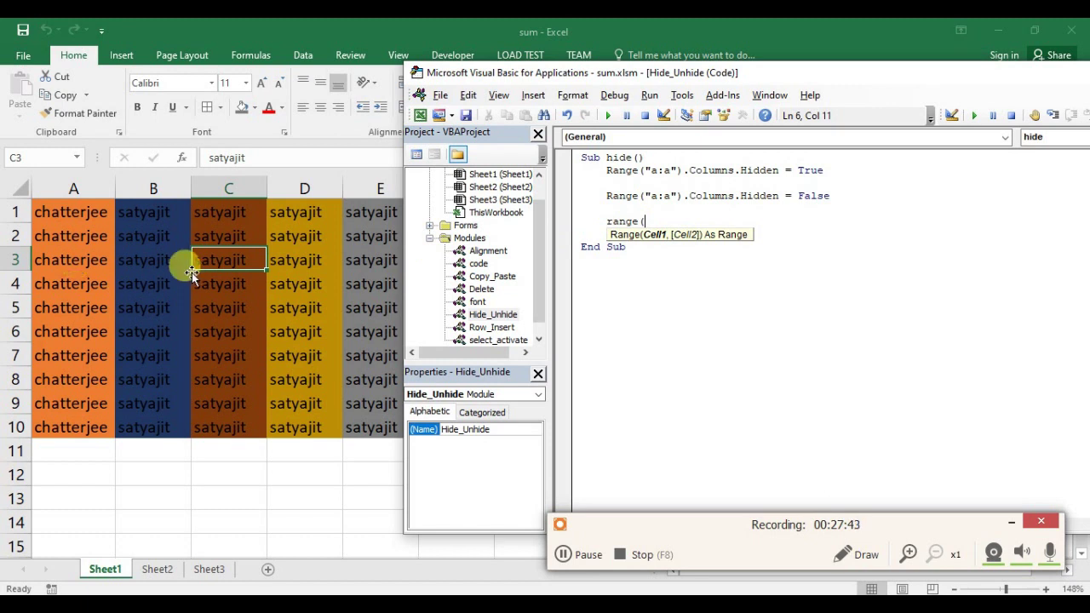
text("a:)
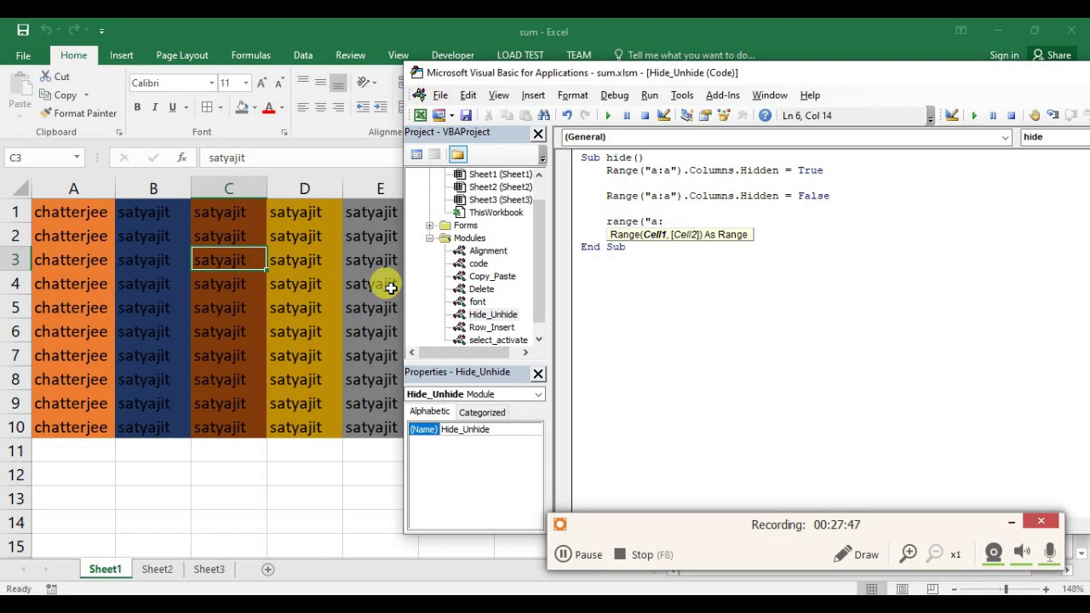
text(b)
text(:)
key(Escape)
text(.)
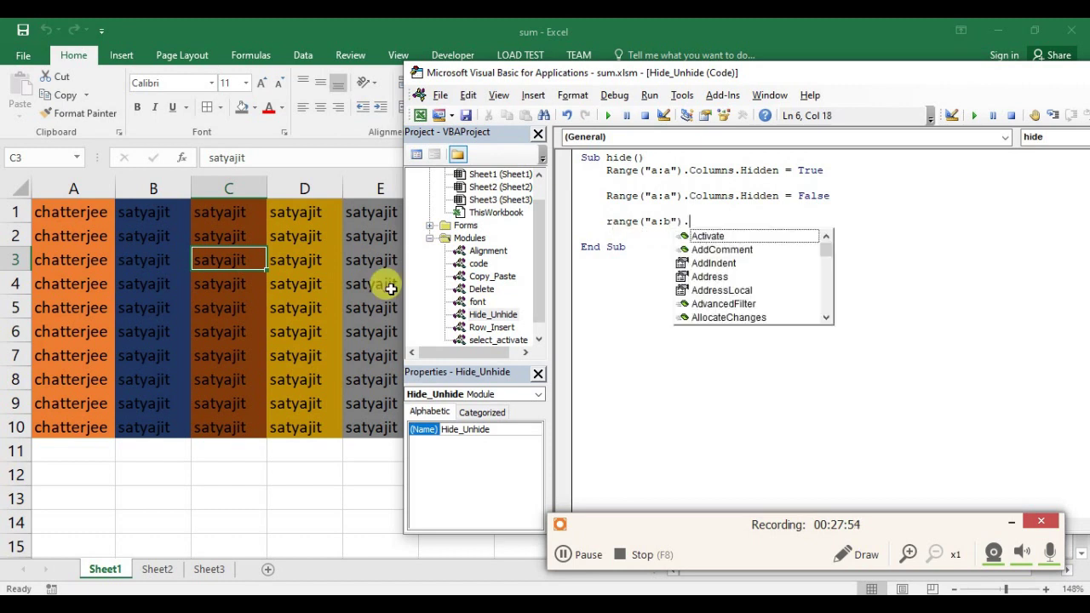
text(col)
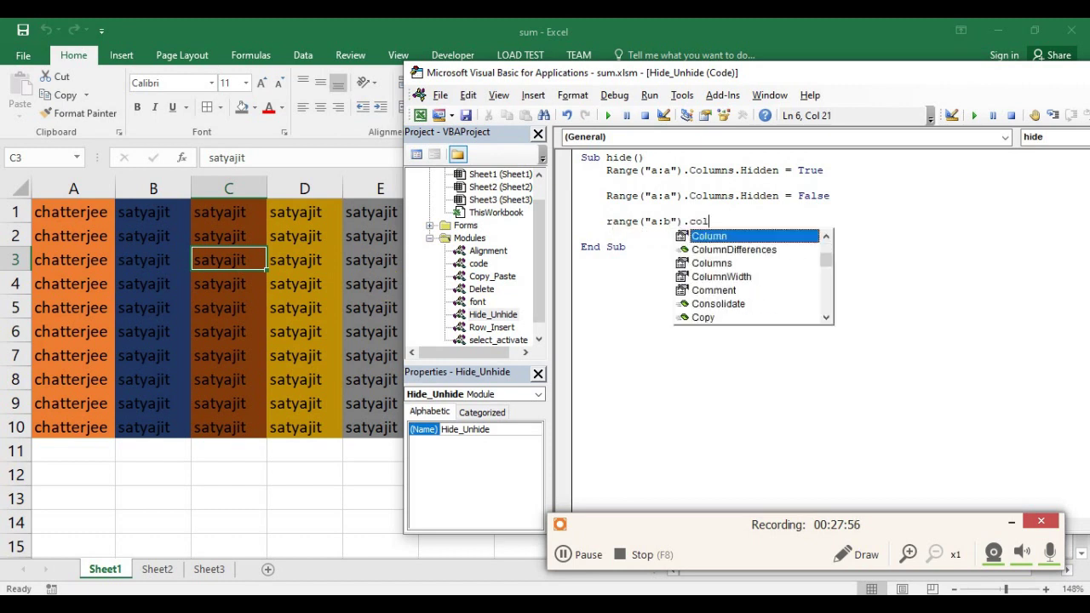
key(Down)
key(Down)
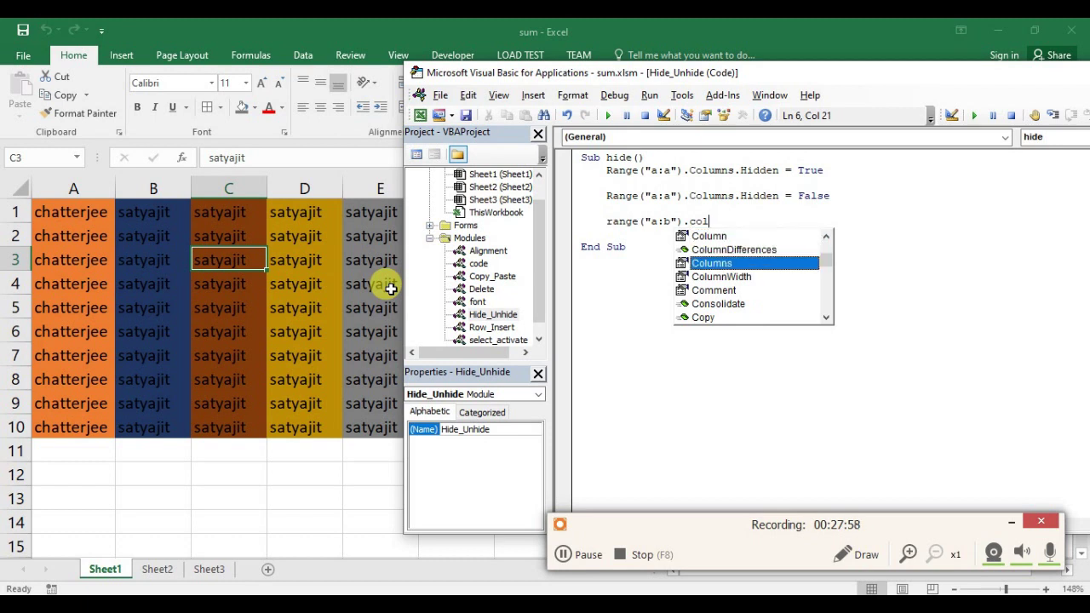
key(Tab)
text(.)
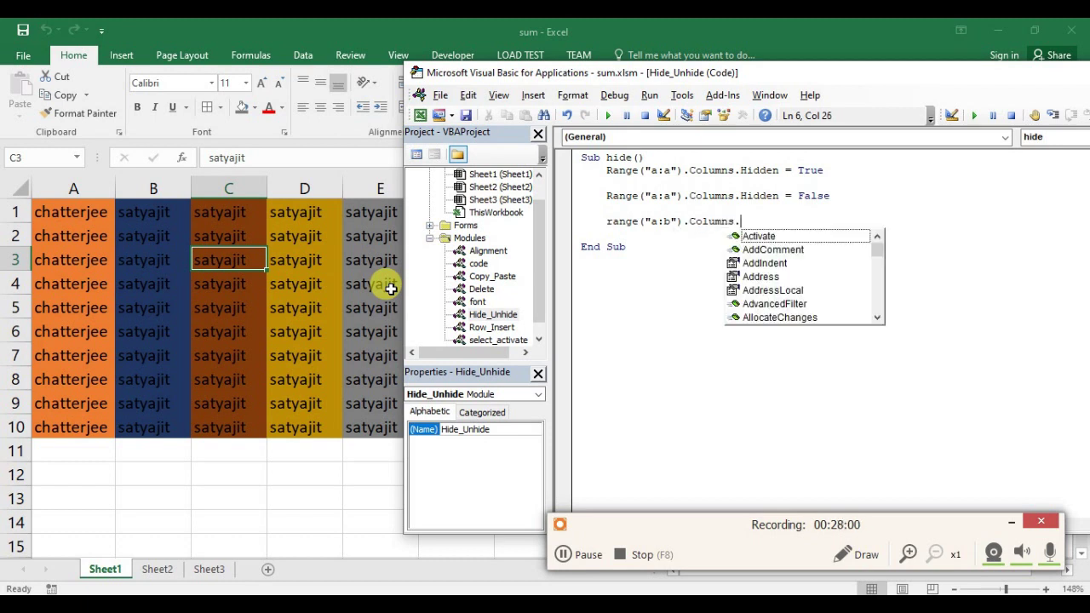
text(hid)
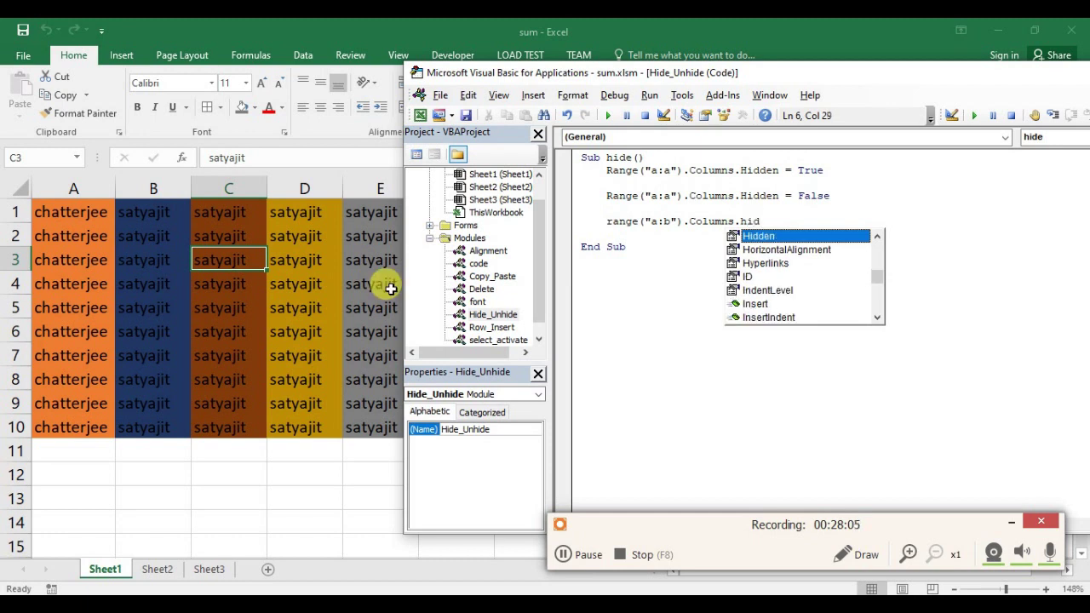
key(Tab)
text(= True)
key(Return)
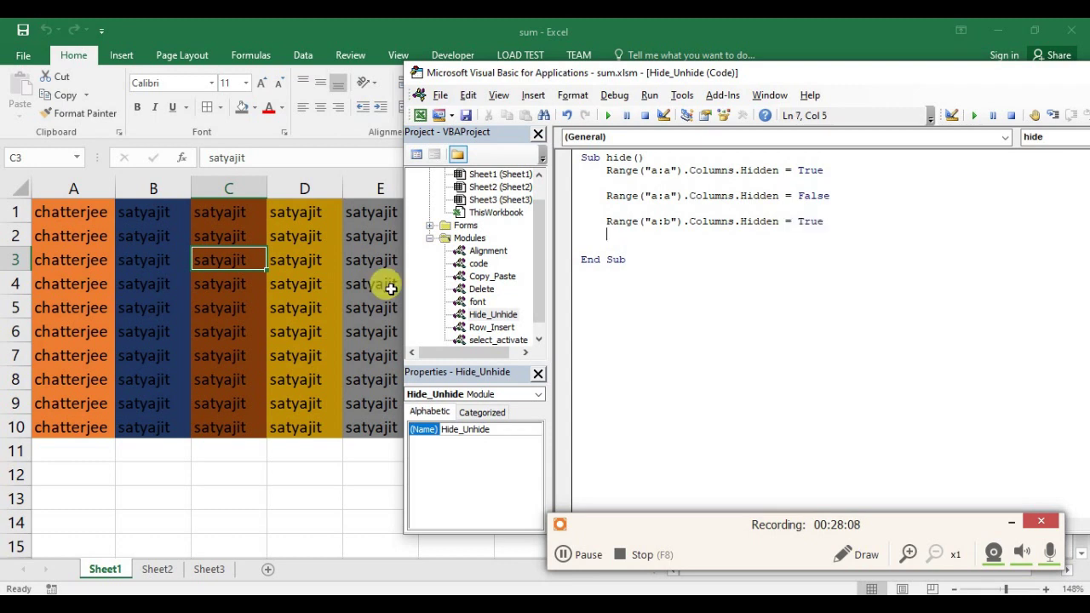
Step: Duplicate the A:B line below it and change True to False
drag(605, 220, 838, 219)
key(ctrl+c)
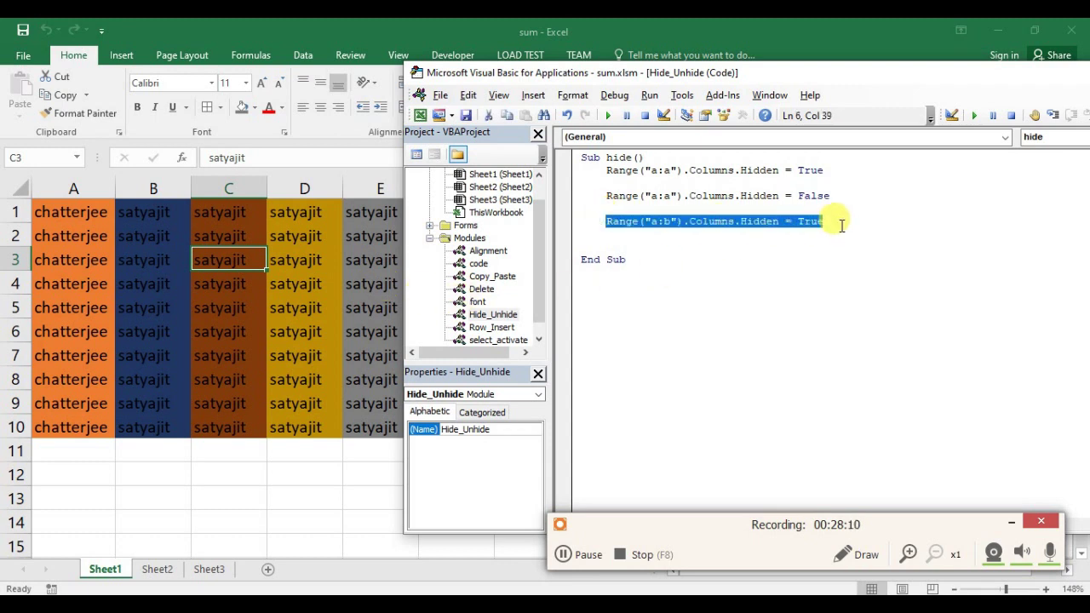
click(706, 248)
key(ctrl+v)
click(580, 247)
key(Tab)
click(842, 246)
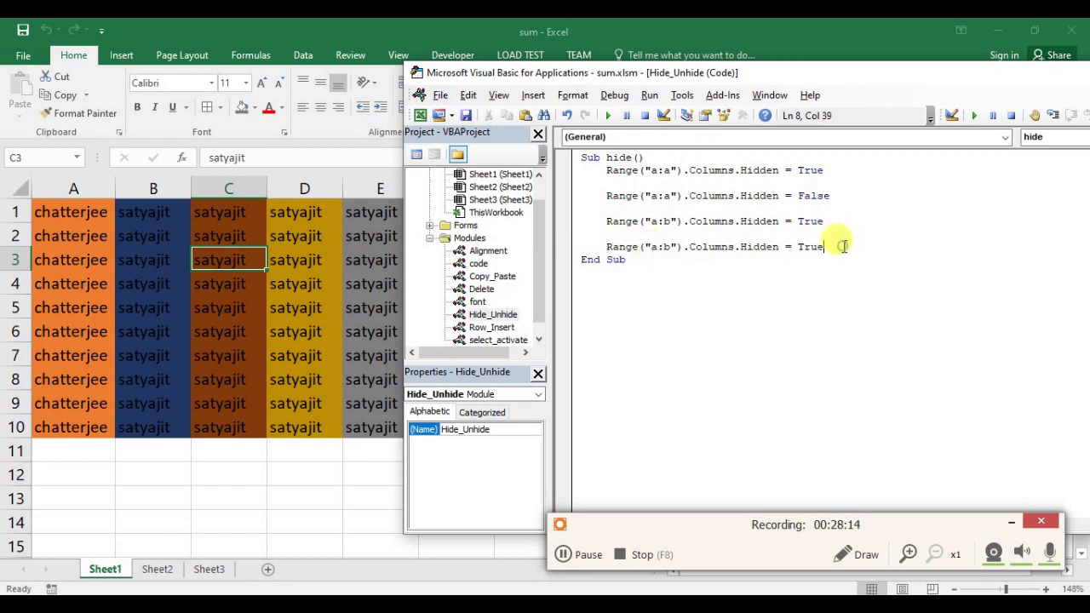
key(BackSpace)
key(BackSpace)
key(BackSpace)
text(fal)
key(Return)
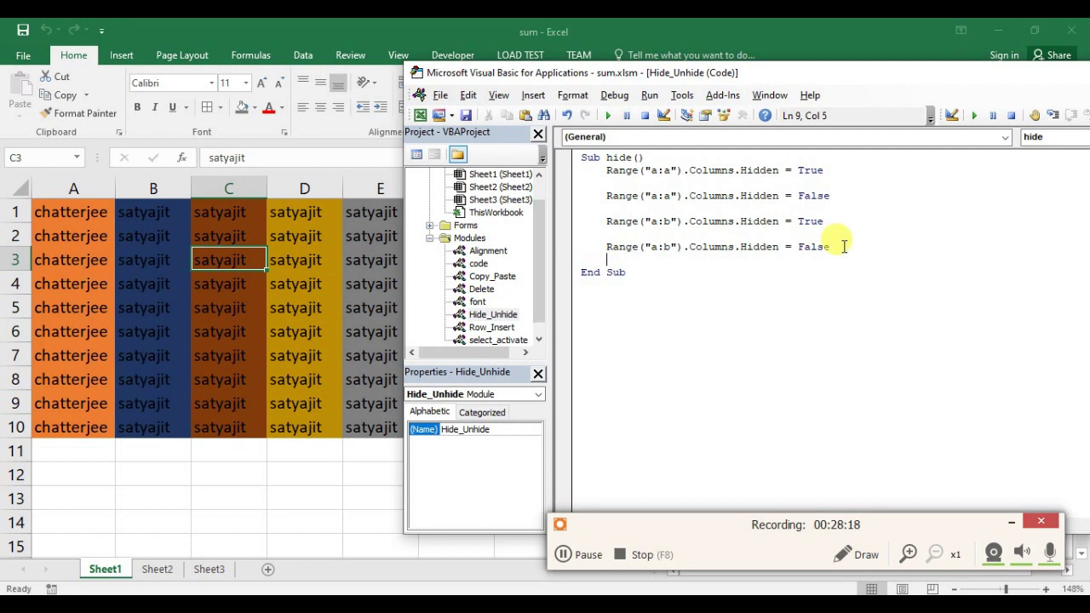
key(Up)
key(Up)
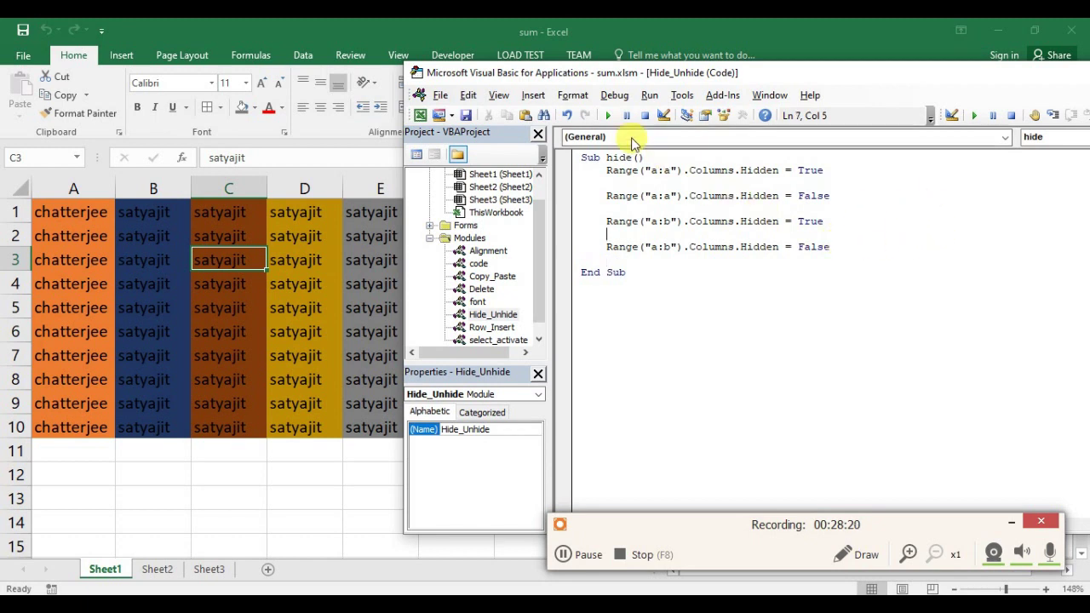
Step: Step through the hide macro, hiding and restoring column A, then columns A:B
click(606, 170)
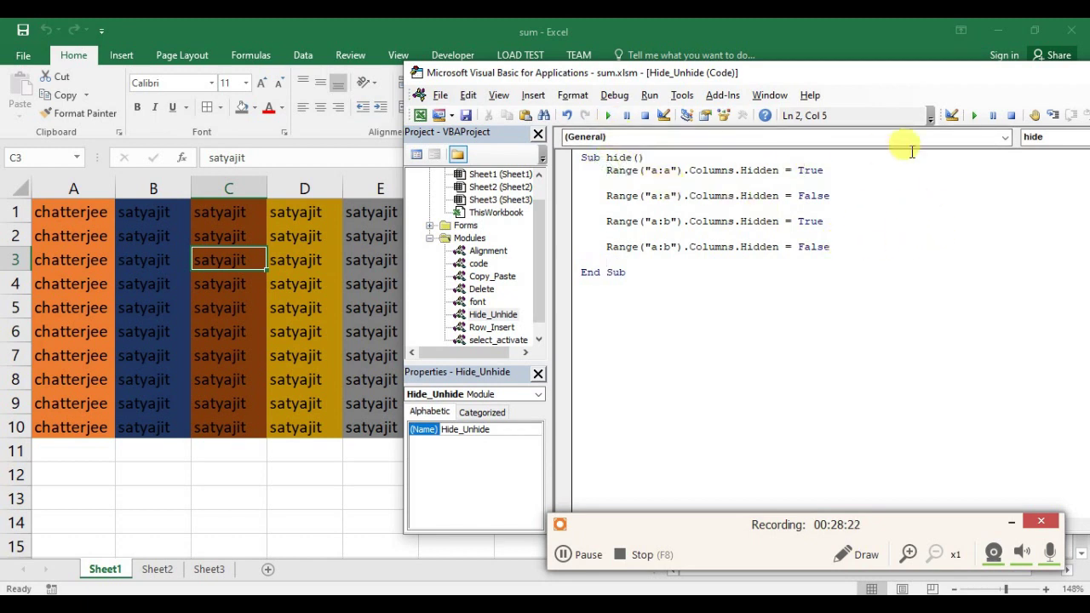
click(973, 115)
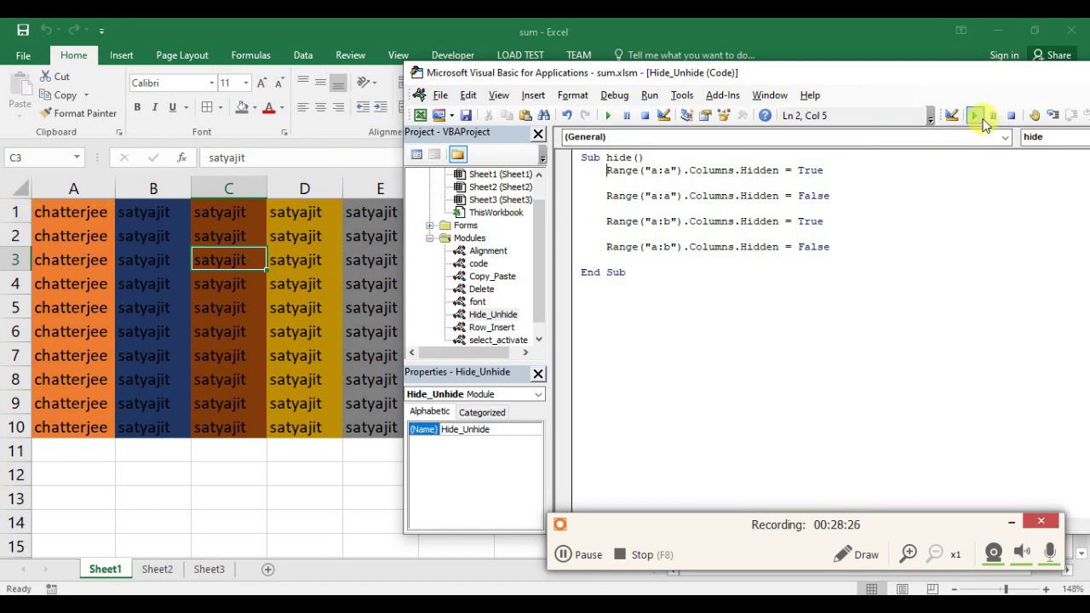
click(1053, 118)
click(1052, 118)
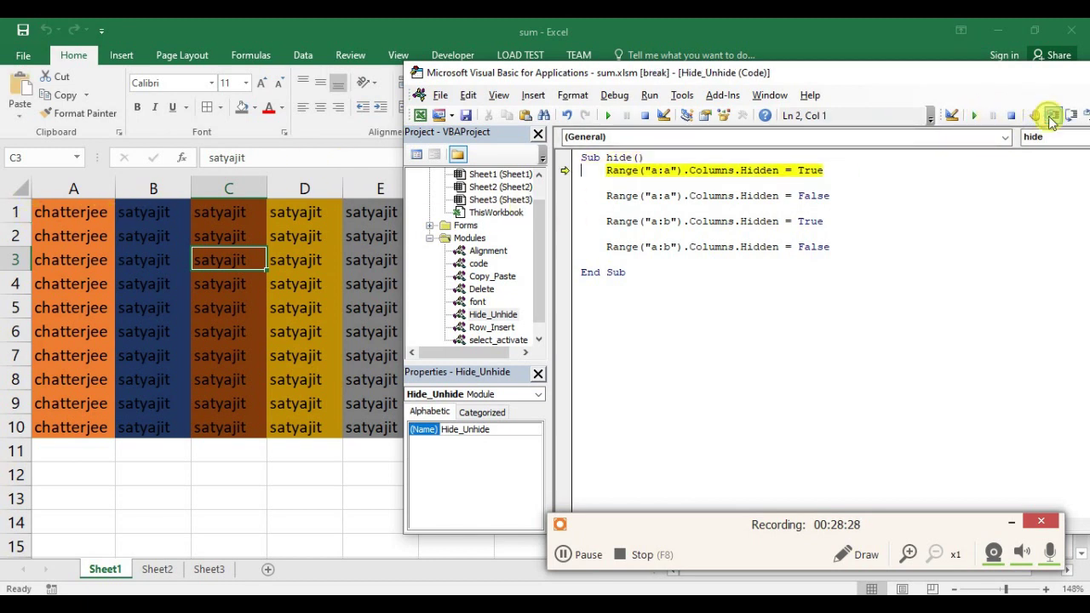
click(1052, 117)
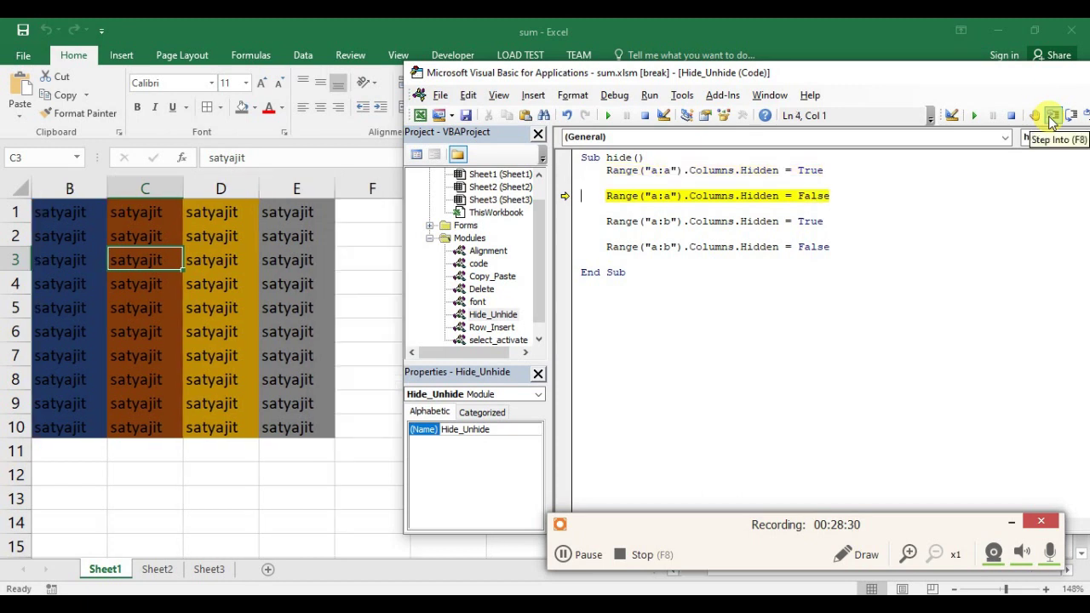
click(1053, 118)
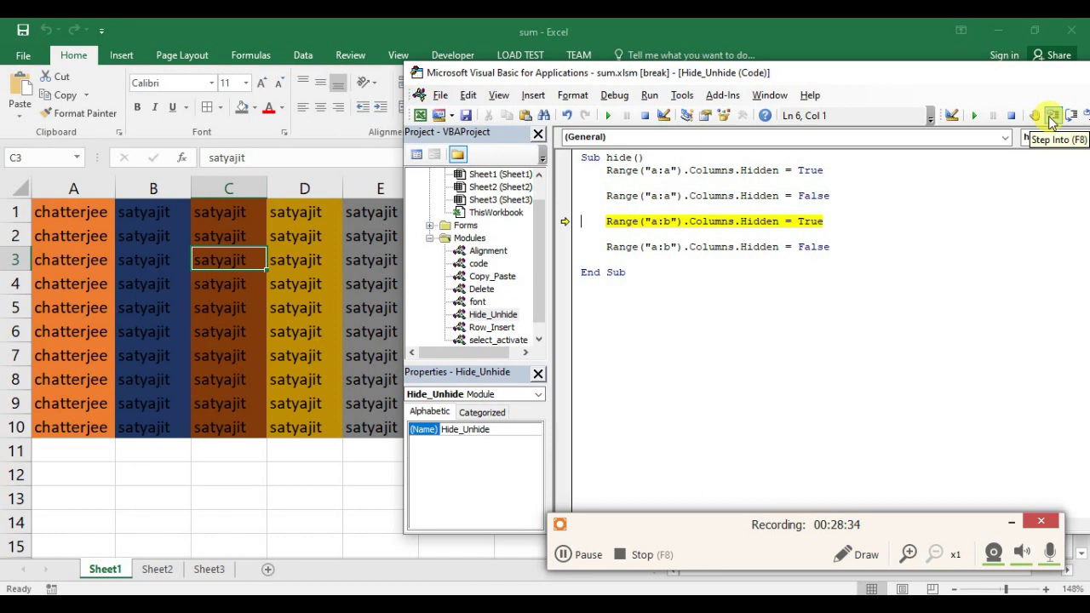
click(1053, 118)
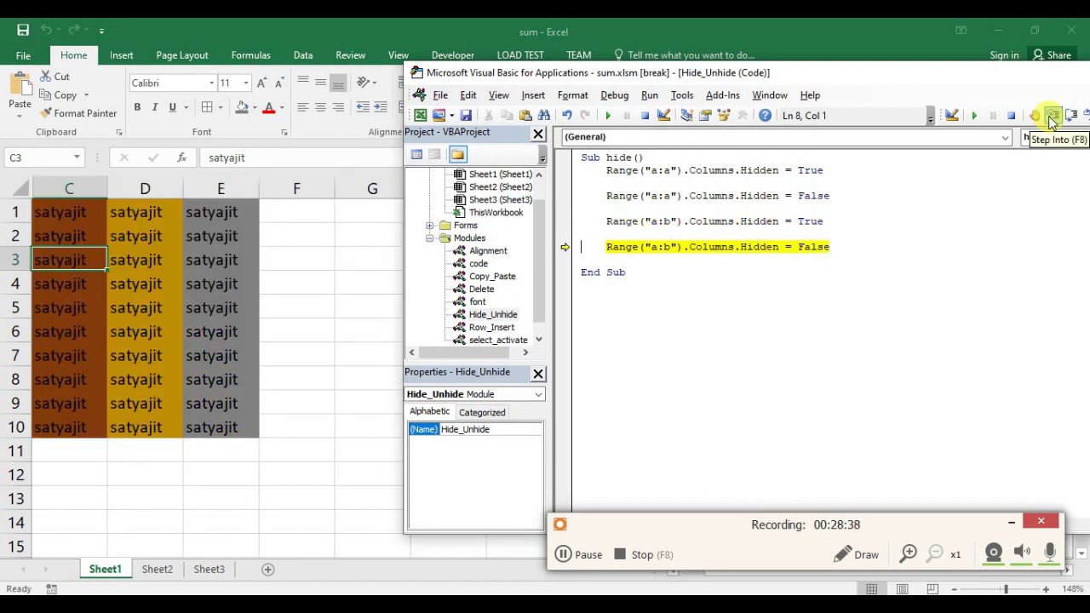
click(1053, 118)
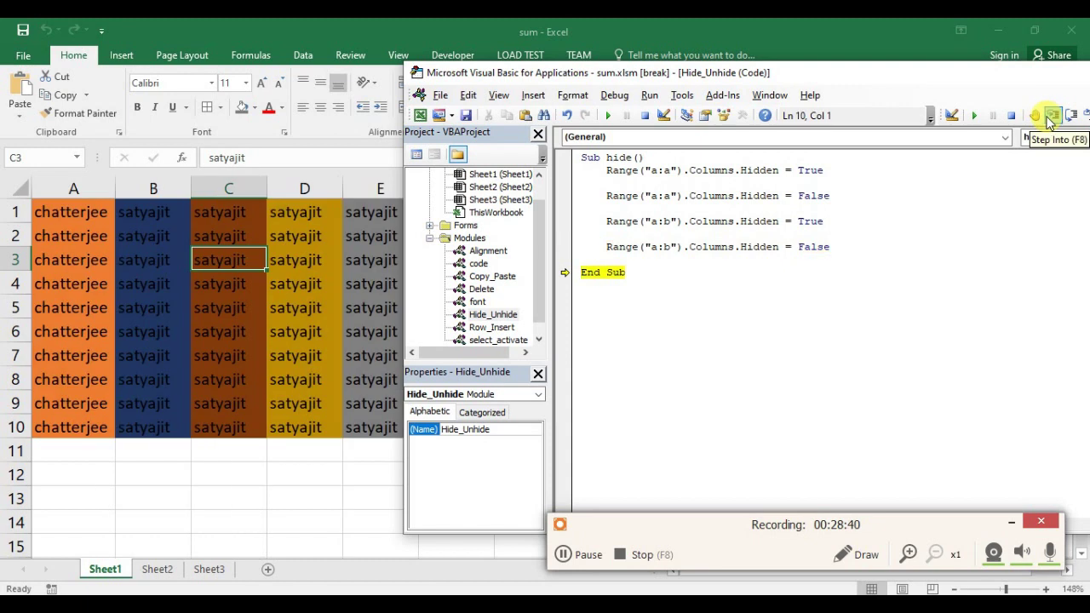